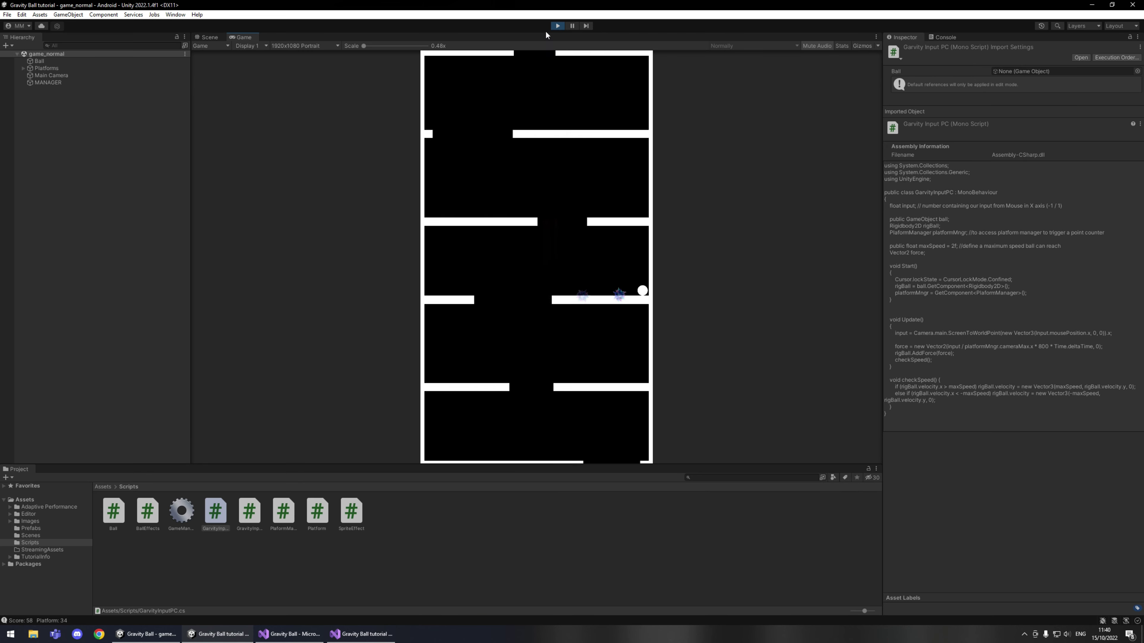
Stop the Gravity Ball play test and launch Paint with a blank canvas.
{"action": "left_click", "coordinate": [561, 25]}
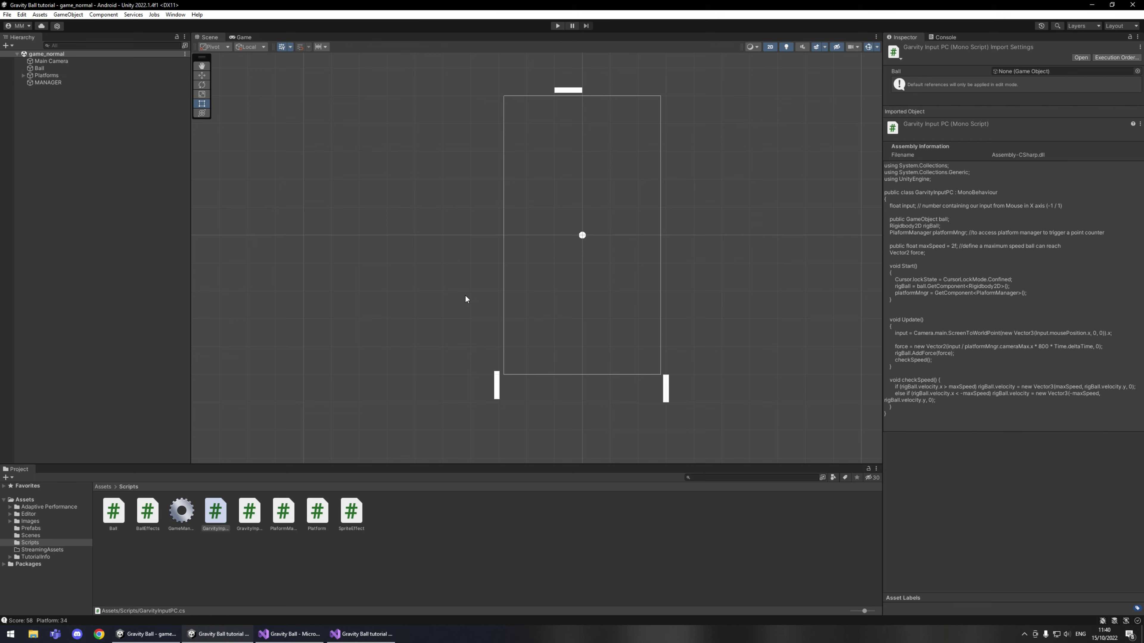
{"action": "key", "text": "super"}
{"action": "type", "text": "paint"}
{"action": "key", "text": "Return"}
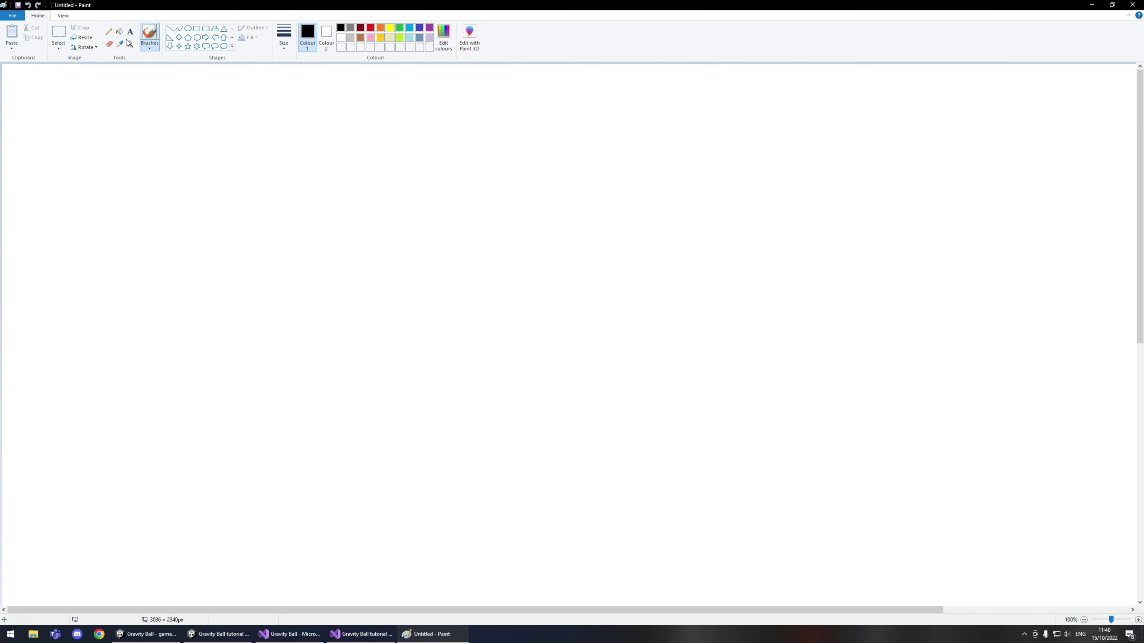
Draw a tall black rectangle to represent the phone screen.
{"action": "left_click", "coordinate": [197, 28]}
{"action": "left_click_drag", "start_coordinate": [417, 140], "coordinate": [663, 563]}
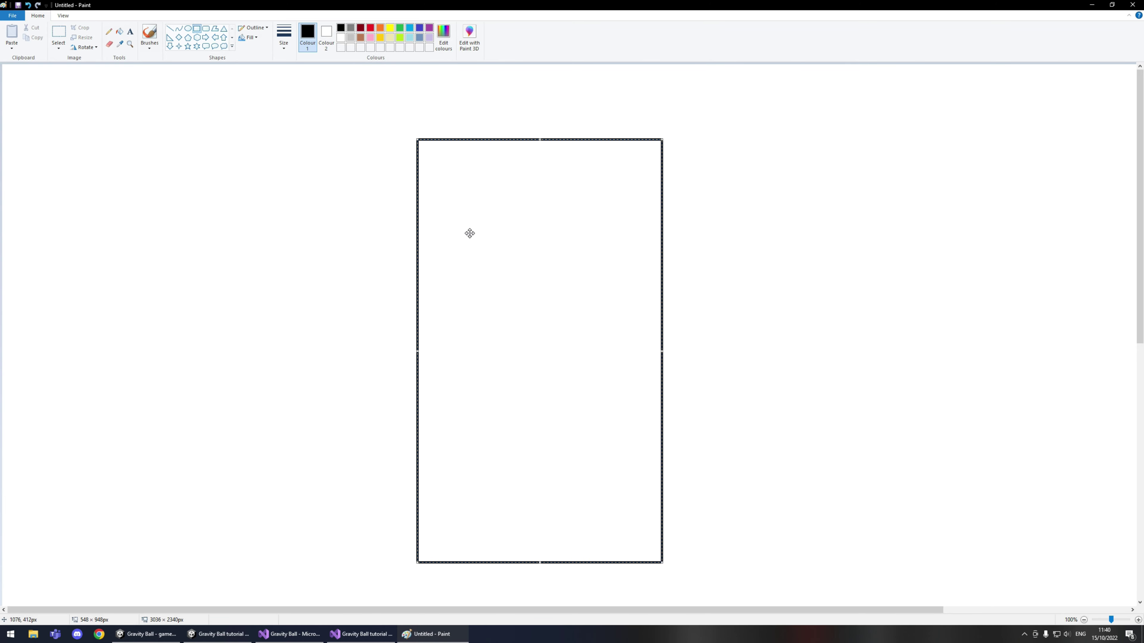
{"action": "left_click", "coordinate": [108, 31]}
Draw six red platform lines in three staggered rows across the rectangle.
{"action": "left_click", "coordinate": [170, 28]}
{"action": "left_click", "coordinate": [370, 28]}
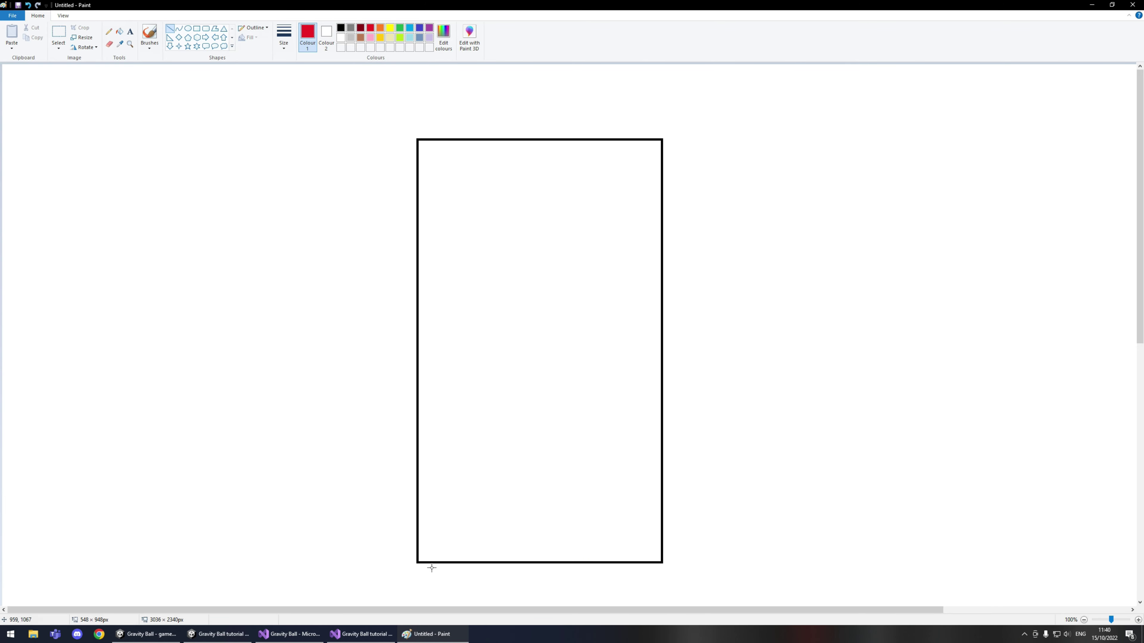
{"action": "left_click_drag", "start_coordinate": [347, 513], "coordinate": [516, 514]}
{"action": "left_click_drag", "start_coordinate": [587, 518], "coordinate": [730, 516]}
{"action": "left_click_drag", "start_coordinate": [373, 450], "coordinate": [746, 447]}
{"action": "left_click_drag", "start_coordinate": [356, 401], "coordinate": [761, 407]}
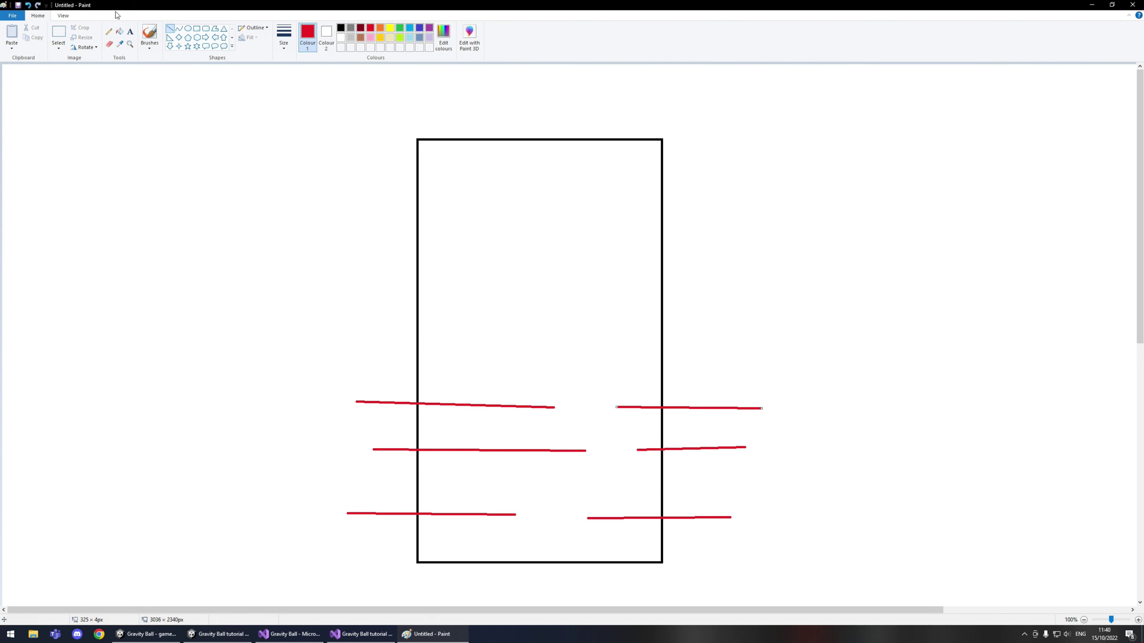
{"action": "left_click", "coordinate": [188, 29]}
Draw a small green circle as the ball and fill it solid green.
{"action": "left_click", "coordinate": [400, 27]}
{"action": "left_click_drag", "start_coordinate": [530, 258], "coordinate": [555, 282]}
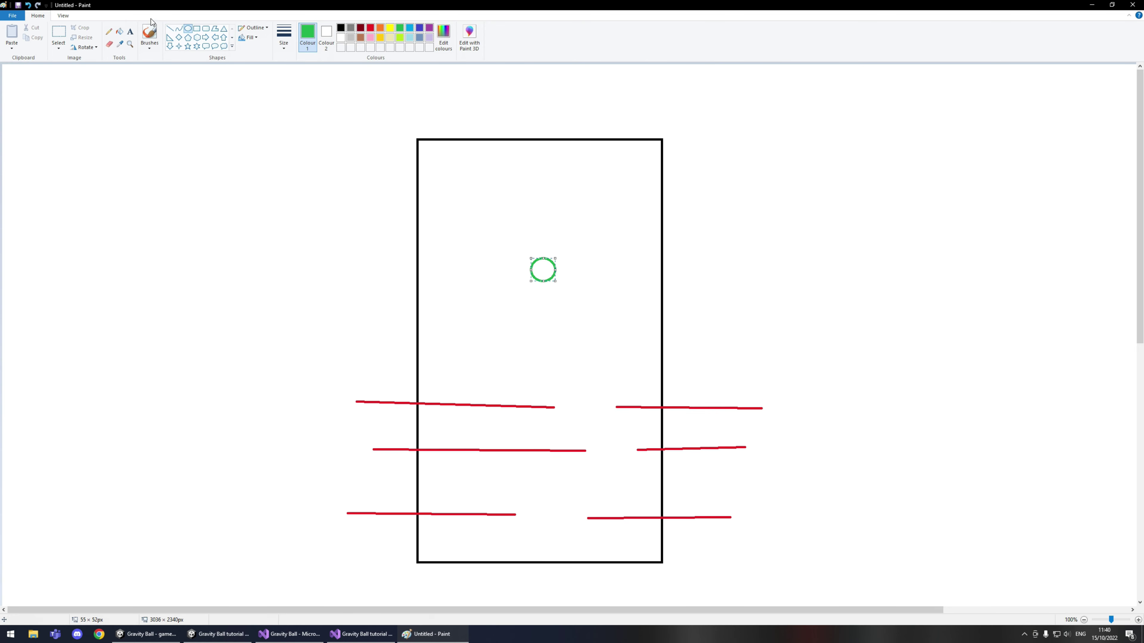
{"action": "left_click", "coordinate": [119, 33]}
{"action": "left_click", "coordinate": [542, 270]}
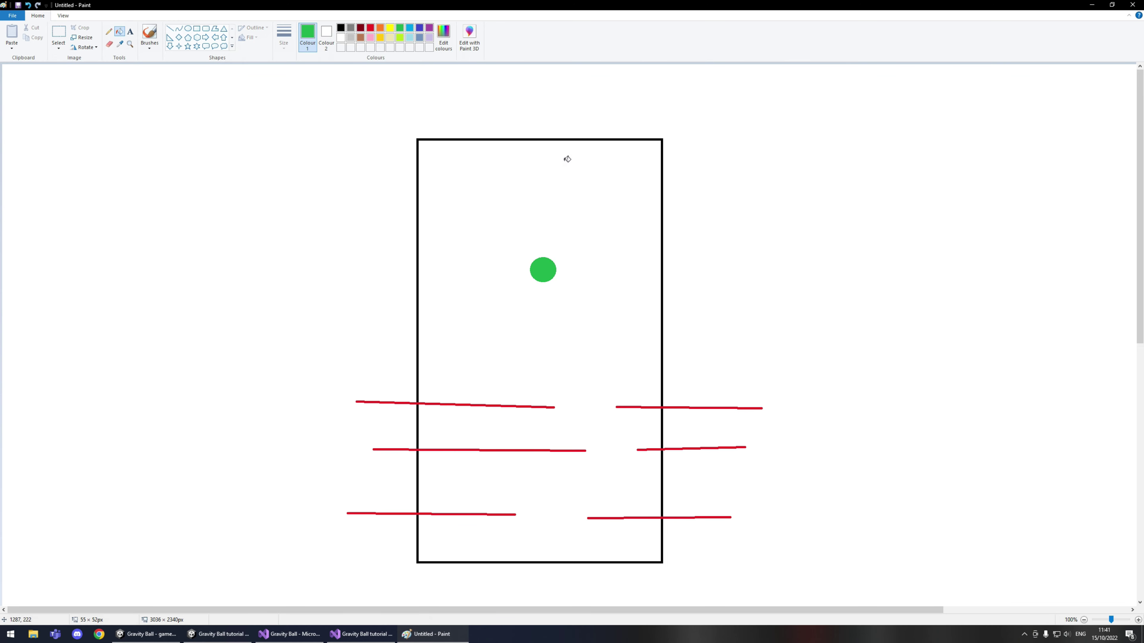
Sketch a green downward arrow beside the ball with a line and a P above it.
{"action": "left_click", "coordinate": [107, 31]}
{"action": "mouse_move", "coordinate": [563, 272]}
{"action": "left_mouse_down"}
{"action": "mouse_move", "coordinate": [753, 268]}
{"action": "mouse_move", "coordinate": [827, 254]}
{"action": "mouse_move", "coordinate": [838, 259]}
{"action": "mouse_move", "coordinate": [829, 270]}
{"action": "left_mouse_up"}
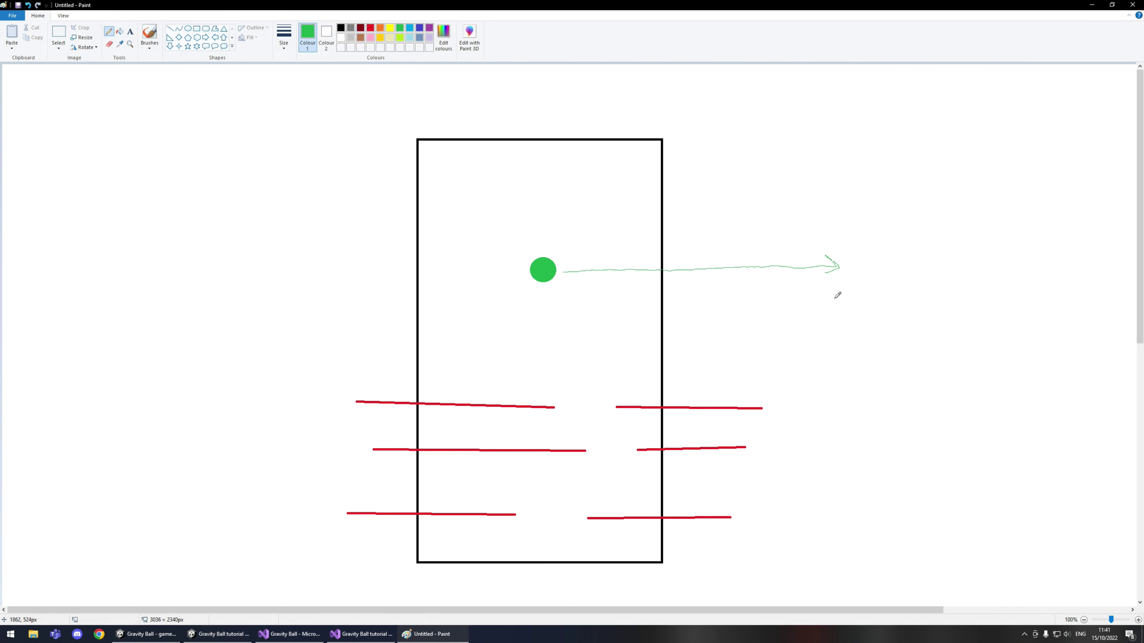
{"action": "key", "text": "ctrl+z"}
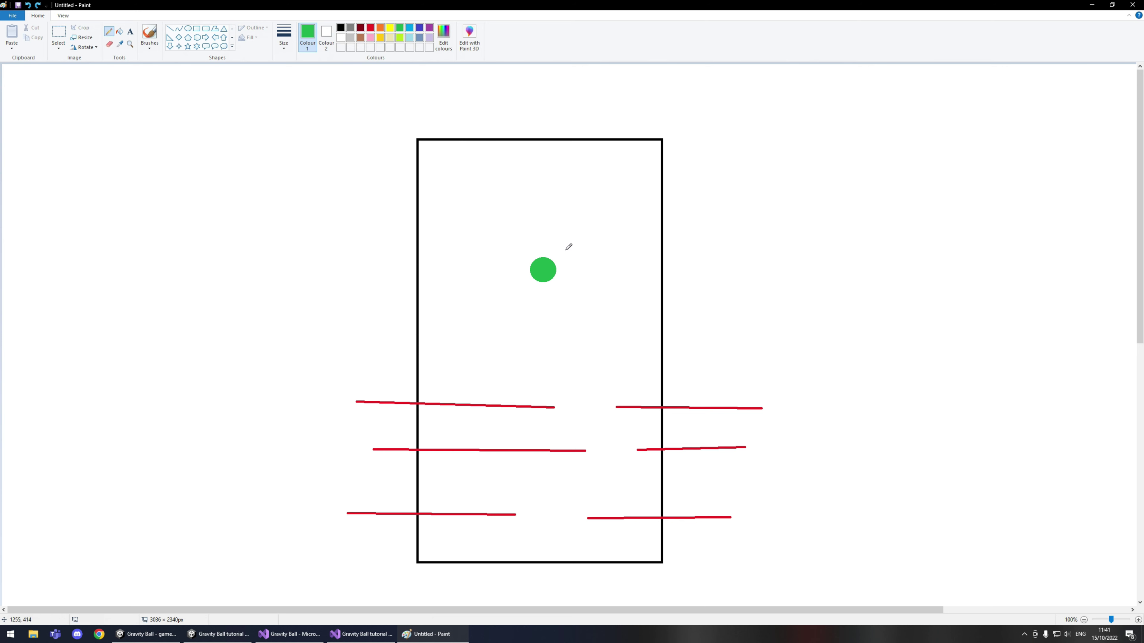
{"action": "mouse_move", "coordinate": [583, 224]}
{"action": "left_mouse_down"}
{"action": "mouse_move", "coordinate": [582, 298]}
{"action": "mouse_move", "coordinate": [573, 288]}
{"action": "mouse_move", "coordinate": [591, 285]}
{"action": "left_mouse_up"}
{"action": "left_click_drag", "start_coordinate": [583, 226], "coordinate": [878, 234]}
{"action": "mouse_move", "coordinate": [740, 191]}
{"action": "left_mouse_down"}
{"action": "mouse_move", "coordinate": [735, 220]}
{"action": "mouse_move", "coordinate": [760, 198]}
{"action": "mouse_move", "coordinate": [736, 207]}
{"action": "mouse_move", "coordinate": [768, 198]}
{"action": "left_mouse_up"}
{"action": "key", "text": "ctrl+z"}
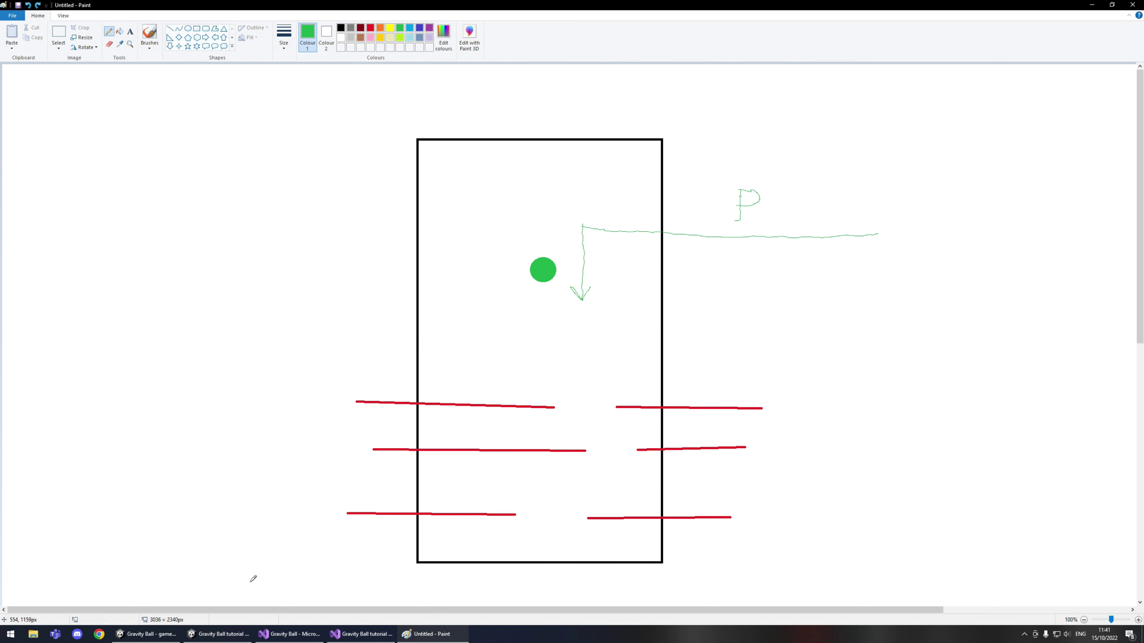
{"action": "left_click", "coordinate": [219, 633]}
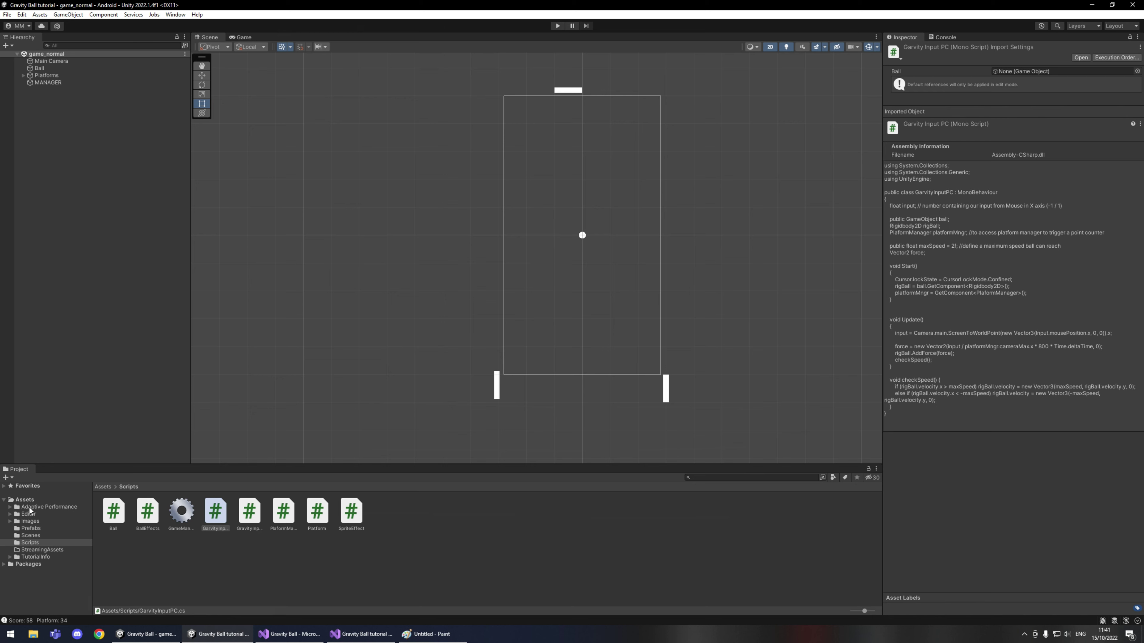
{"action": "left_click", "coordinate": [25, 499]}
{"action": "left_click", "coordinate": [386, 516]}
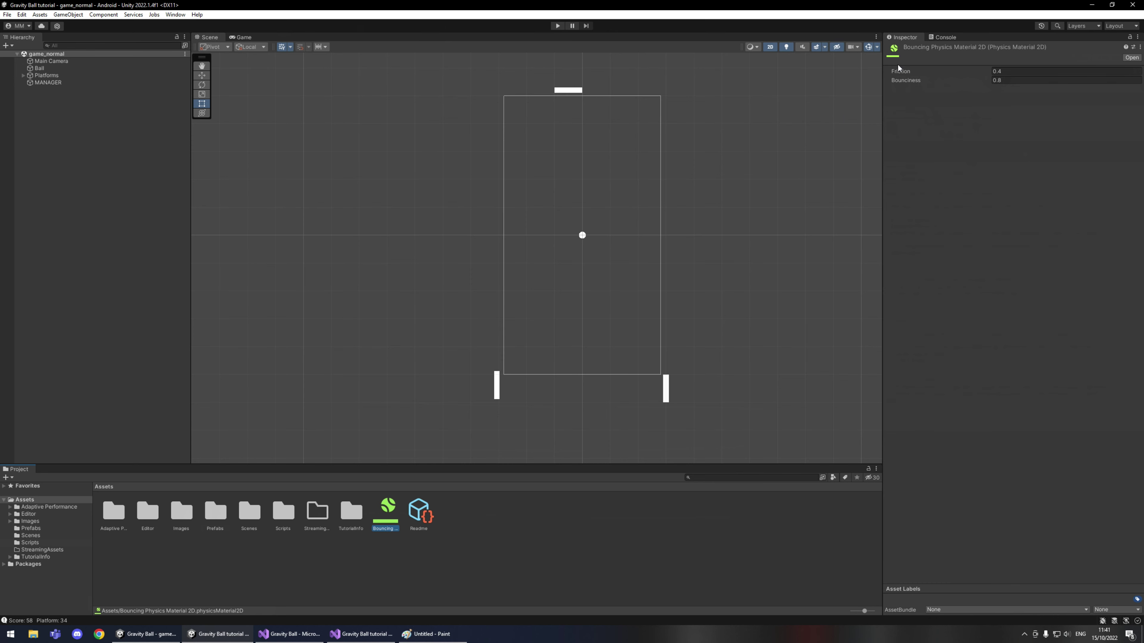
{"action": "left_click", "coordinate": [1091, 4]}
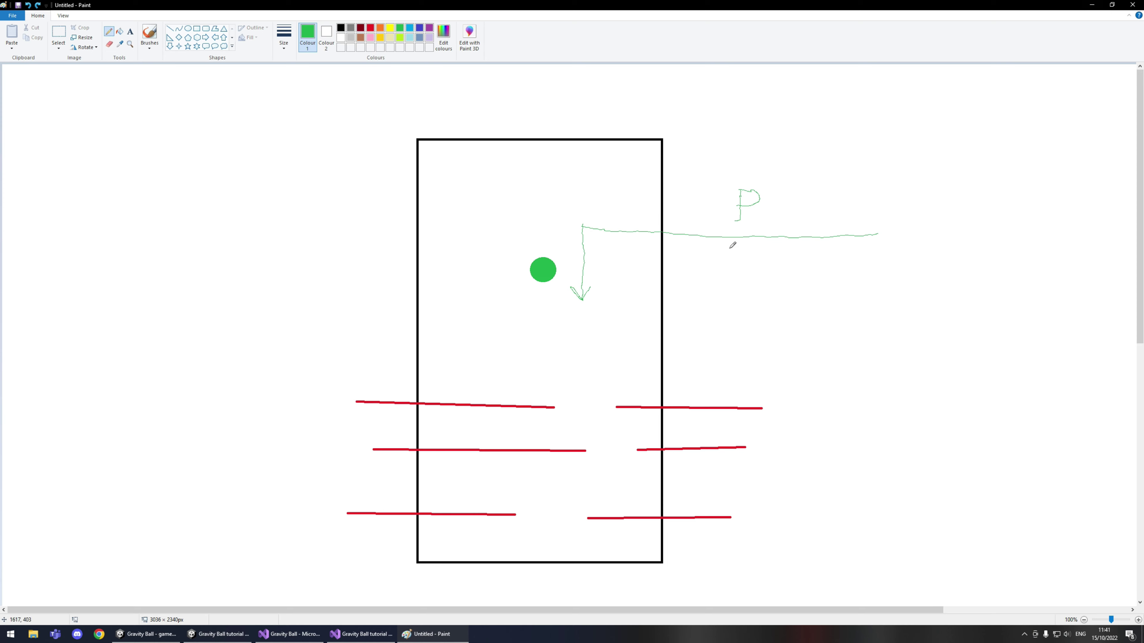
Draw a red upward arrow right of the rectangle and black arrows from ball to platform.
{"action": "left_click", "coordinate": [372, 28]}
{"action": "mouse_move", "coordinate": [811, 505]}
{"action": "left_mouse_down"}
{"action": "mouse_move", "coordinate": [806, 373]}
{"action": "mouse_move", "coordinate": [796, 399]}
{"action": "mouse_move", "coordinate": [829, 400]}
{"action": "left_mouse_up"}
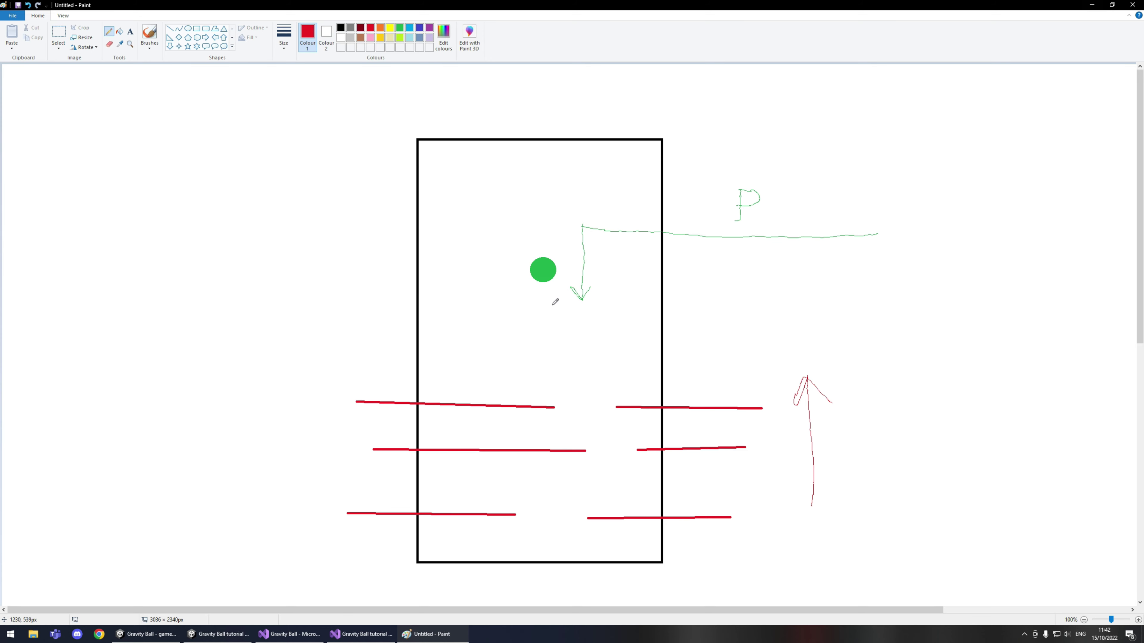
{"action": "left_click", "coordinate": [342, 30]}
{"action": "mouse_move", "coordinate": [544, 292]}
{"action": "left_mouse_down"}
{"action": "mouse_move", "coordinate": [545, 400]}
{"action": "mouse_move", "coordinate": [537, 396]}
{"action": "mouse_move", "coordinate": [549, 400]}
{"action": "left_mouse_up"}
{"action": "left_click_drag", "start_coordinate": [754, 390], "coordinate": [764, 400]}
{"action": "key", "text": "ctrl+z"}
{"action": "key", "text": "ctrl+z"}
{"action": "key", "text": "ctrl+z"}
{"action": "key", "text": "ctrl+z"}
{"action": "key", "text": "ctrl+z"}
{"action": "key", "text": "ctrl+z"}
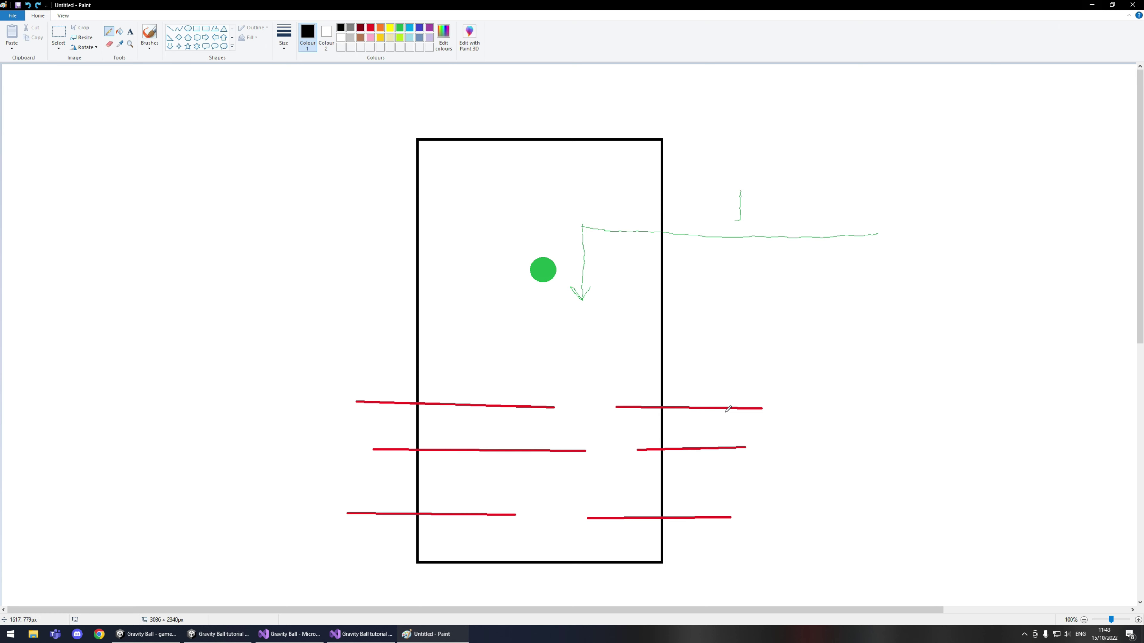
Undo the green arrow beside the ball and select green as the drawing colour.
{"action": "key", "text": "ctrl+z"}
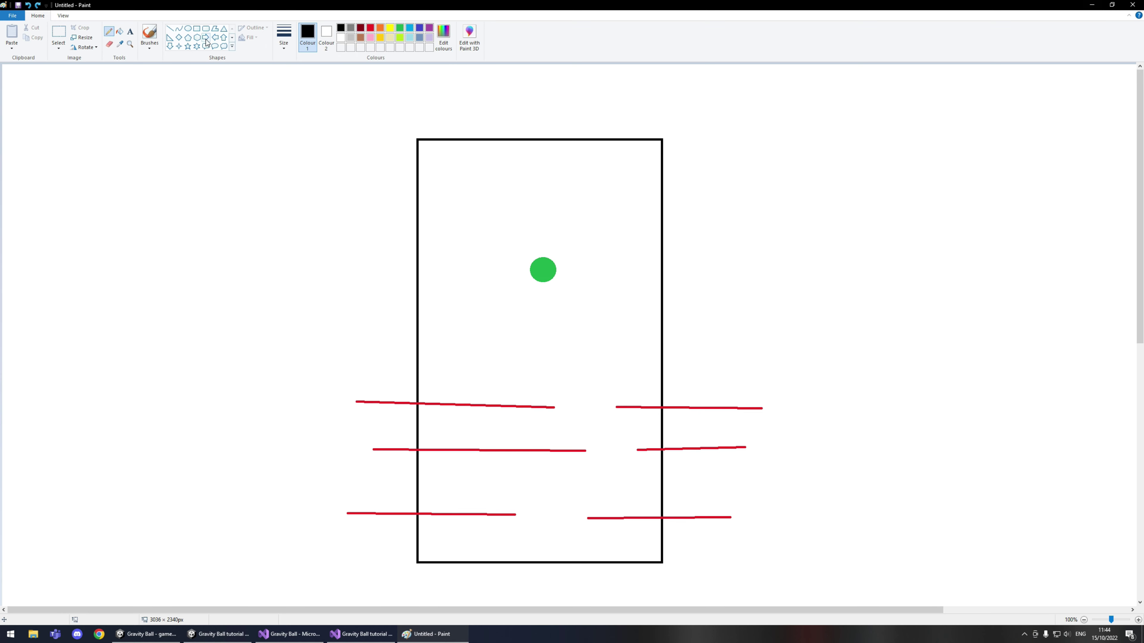
{"action": "left_click", "coordinate": [399, 29]}
Draw a green line from the ball down to the upper-left platform, trying dashed guide marks.
{"action": "mouse_move", "coordinate": [535, 304]}
{"action": "left_mouse_down"}
{"action": "mouse_move", "coordinate": [530, 406]}
{"action": "mouse_move", "coordinate": [559, 318]}
{"action": "left_mouse_up"}
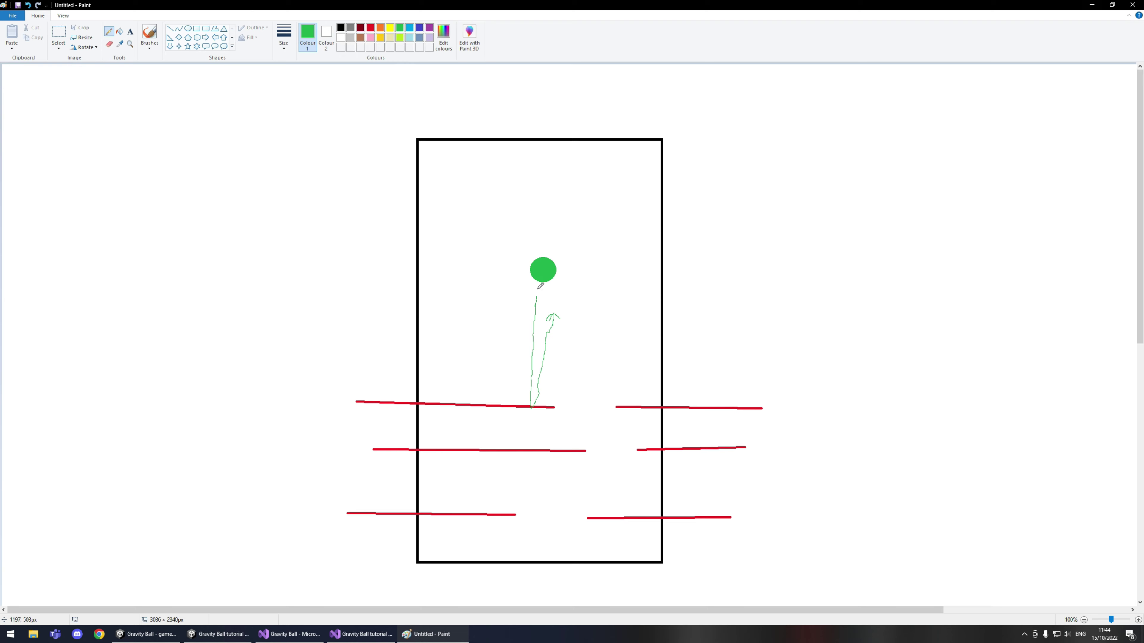
{"action": "left_click_drag", "start_coordinate": [542, 282], "coordinate": [537, 300]}
{"action": "left_click_drag", "start_coordinate": [564, 280], "coordinate": [570, 281]}
{"action": "left_click_drag", "start_coordinate": [580, 284], "coordinate": [599, 283]}
{"action": "left_click_drag", "start_coordinate": [605, 283], "coordinate": [610, 284]}
{"action": "left_click_drag", "start_coordinate": [570, 317], "coordinate": [584, 317]}
{"action": "mouse_move", "coordinate": [594, 316]}
{"action": "left_mouse_down"}
{"action": "mouse_move", "coordinate": [614, 318]}
{"action": "mouse_move", "coordinate": [601, 310]}
{"action": "mouse_move", "coordinate": [607, 299]}
{"action": "mouse_move", "coordinate": [624, 312]}
{"action": "mouse_move", "coordinate": [614, 294]}
{"action": "mouse_move", "coordinate": [630, 311]}
{"action": "left_mouse_up"}
{"action": "key", "text": "ctrl+z"}
{"action": "key", "text": "ctrl+z"}
{"action": "key", "text": "ctrl+z"}
{"action": "key", "text": "ctrl+z"}
{"action": "mouse_move", "coordinate": [555, 347]}
{"action": "left_mouse_down"}
{"action": "mouse_move", "coordinate": [547, 368]}
{"action": "mouse_move", "coordinate": [575, 348]}
{"action": "mouse_move", "coordinate": [601, 357]}
{"action": "left_mouse_up"}
{"action": "key", "text": "ctrl+z"}
{"action": "key", "text": "ctrl+z"}
{"action": "key", "text": "ctrl+z"}
{"action": "key", "text": "ctrl+z"}
{"action": "key", "text": "ctrl+z"}
Add a red upward stroke from the right platform and a dashed green line beside the arrowhead.
{"action": "left_click", "coordinate": [370, 28]}
{"action": "mouse_move", "coordinate": [741, 406]}
{"action": "left_mouse_down"}
{"action": "mouse_move", "coordinate": [741, 323]}
{"action": "mouse_move", "coordinate": [752, 336]}
{"action": "left_mouse_up"}
{"action": "left_click", "coordinate": [401, 28]}
{"action": "left_click_drag", "start_coordinate": [563, 314], "coordinate": [569, 315]}
{"action": "left_click_drag", "start_coordinate": [574, 315], "coordinate": [583, 315]}
{"action": "left_click_drag", "start_coordinate": [589, 315], "coordinate": [597, 316]}
{"action": "left_click_drag", "start_coordinate": [606, 314], "coordinate": [625, 316]}
Draw green dashes along the platform gap with handwritten numbers and a short stem line.
{"action": "left_click_drag", "start_coordinate": [553, 410], "coordinate": [558, 413]}
{"action": "left_click_drag", "start_coordinate": [563, 414], "coordinate": [571, 413]}
{"action": "left_click_drag", "start_coordinate": [590, 413], "coordinate": [607, 410]}
{"action": "mouse_move", "coordinate": [579, 344]}
{"action": "left_mouse_down"}
{"action": "mouse_move", "coordinate": [576, 366]}
{"action": "mouse_move", "coordinate": [579, 347]}
{"action": "mouse_move", "coordinate": [636, 365]}
{"action": "mouse_move", "coordinate": [617, 372]}
{"action": "left_mouse_up"}
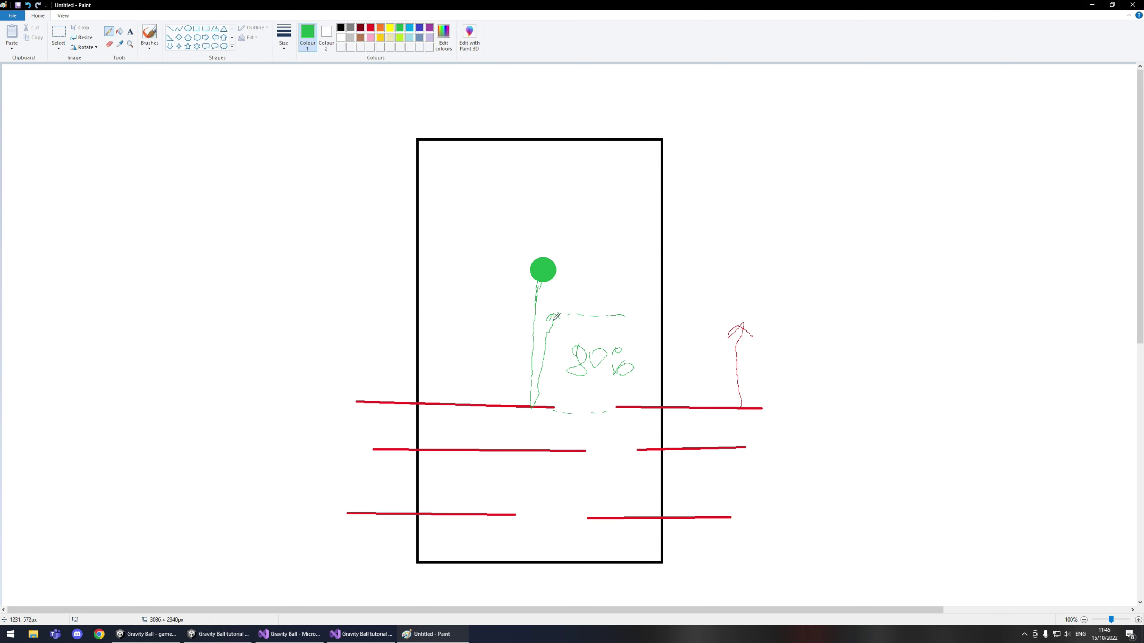
{"action": "left_click_drag", "start_coordinate": [520, 377], "coordinate": [545, 377]}
Add red strokes by the green stem, undo the squiggles, and bring up the Gravity Ball Unity editor.
{"action": "left_click", "coordinate": [370, 29]}
{"action": "left_click_drag", "start_coordinate": [501, 364], "coordinate": [561, 369]}
{"action": "mouse_move", "coordinate": [564, 333]}
{"action": "left_mouse_down"}
{"action": "mouse_move", "coordinate": [557, 342]}
{"action": "mouse_move", "coordinate": [586, 343]}
{"action": "left_mouse_up"}
{"action": "key", "text": "ctrl+z"}
{"action": "key", "text": "ctrl+z"}
{"action": "key", "text": "ctrl+z"}
{"action": "key", "text": "ctrl+z"}
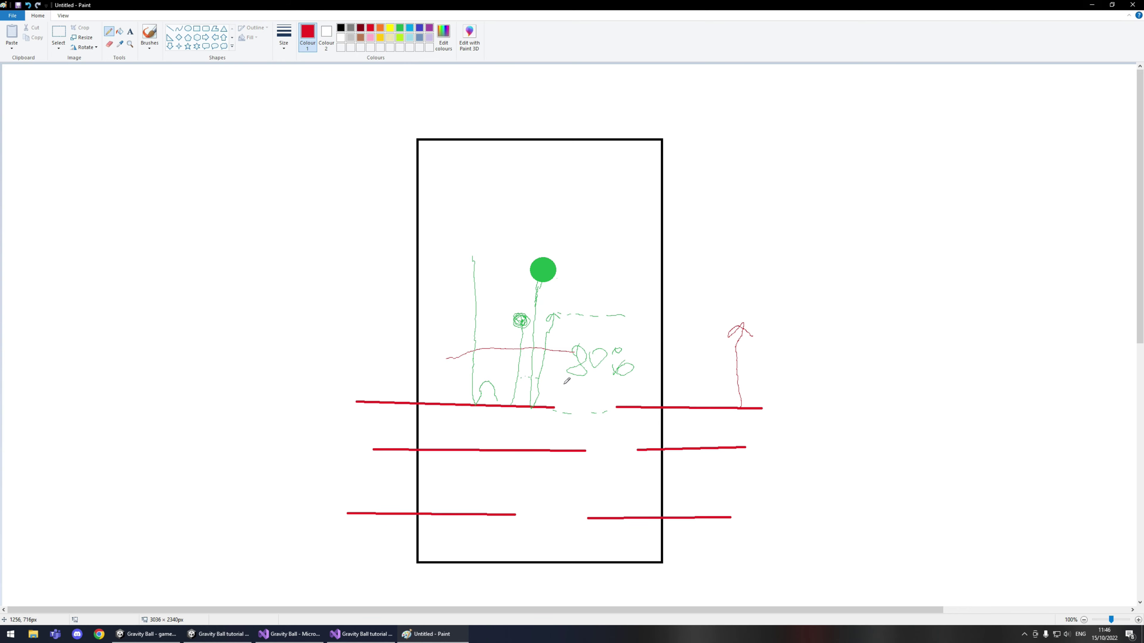
{"action": "left_click", "coordinate": [169, 639]}
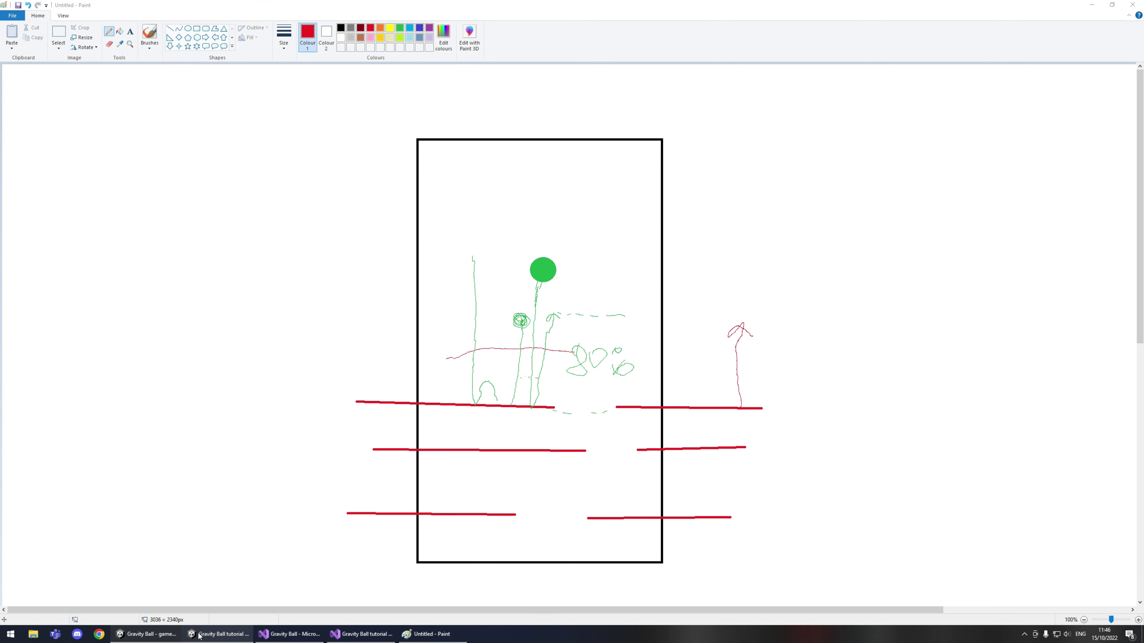
{"action": "left_click", "coordinate": [218, 633]}
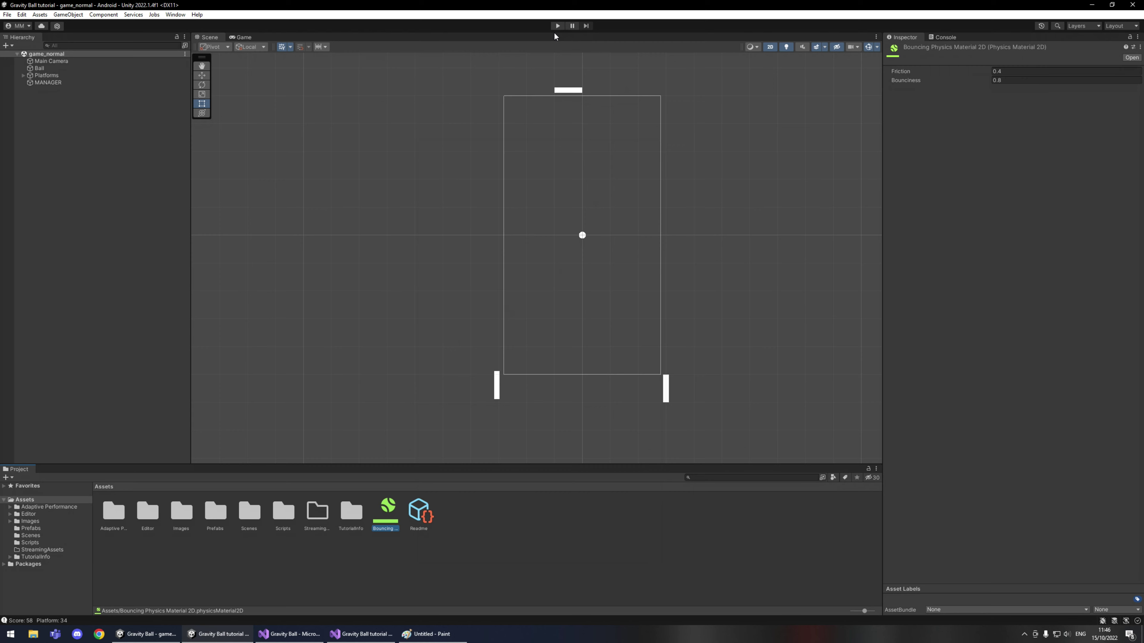
Play-test Gravity Ball in the Game view until the score reaches 235, then stop.
{"action": "left_click", "coordinate": [558, 26]}
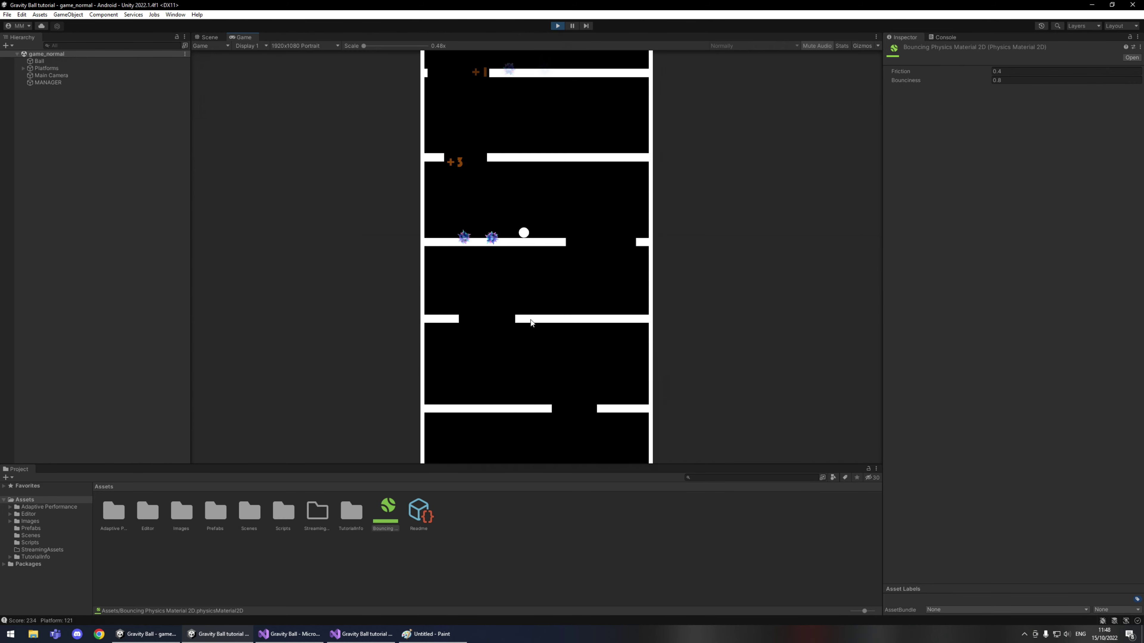
{"action": "left_click", "coordinate": [557, 25]}
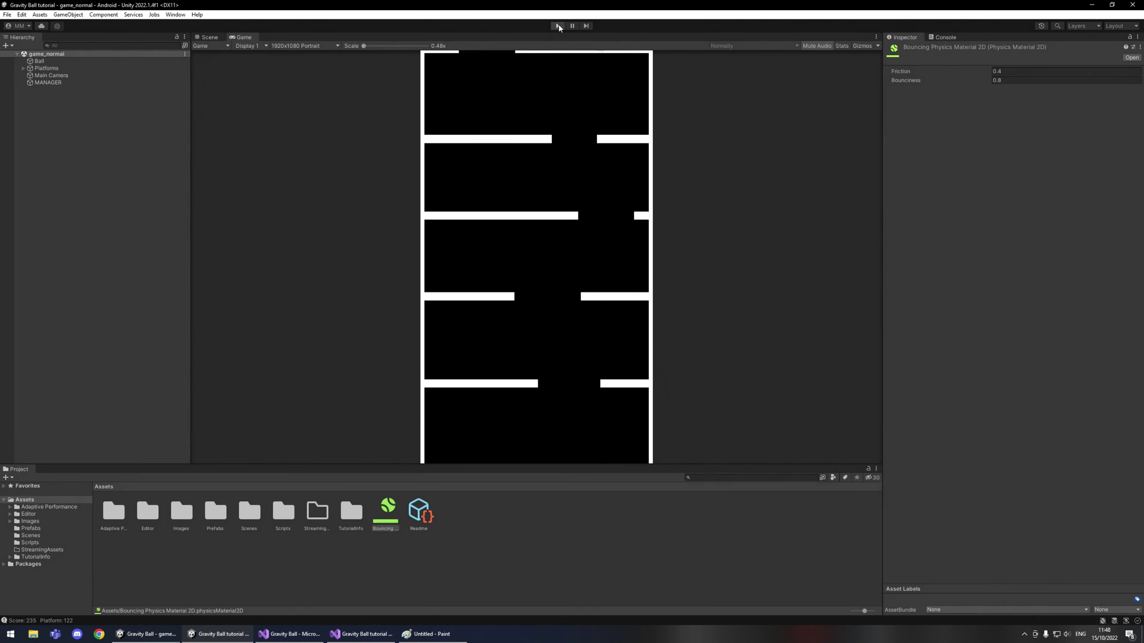
Return to the Paint sketch and undo the recent green, red and stray black strokes.
{"action": "left_click", "coordinate": [428, 633]}
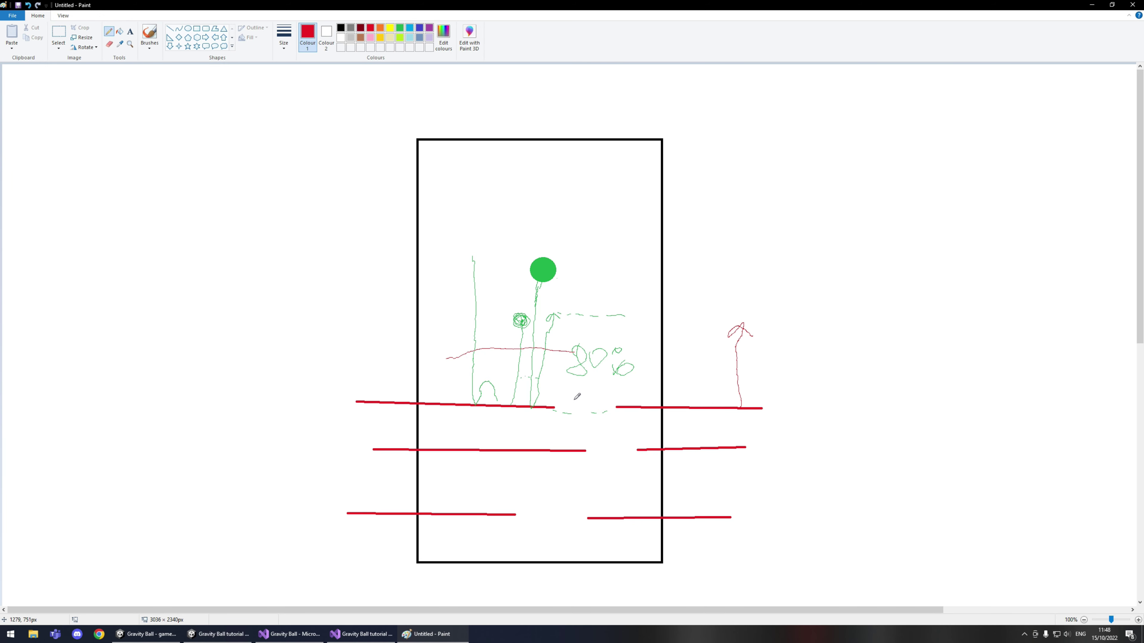
{"action": "key", "text": "ctrl+z"}
{"action": "key", "text": "ctrl+z"}
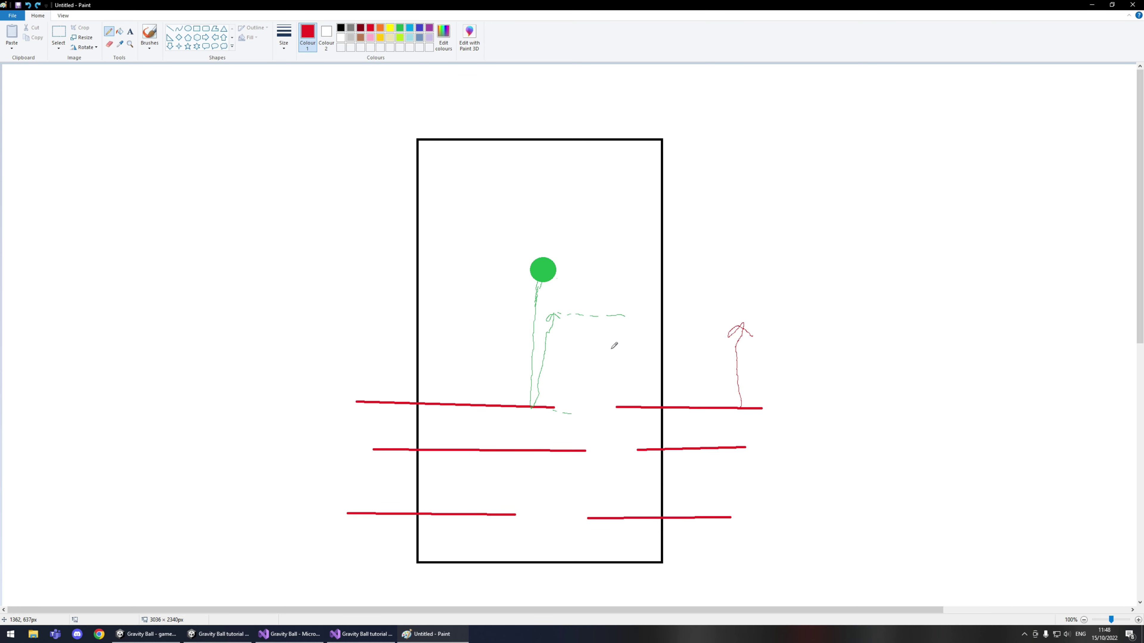
{"action": "key", "text": "ctrl+z"}
{"action": "key", "text": "ctrl+z"}
{"action": "key", "text": "ctrl+z"}
{"action": "key", "text": "ctrl+z"}
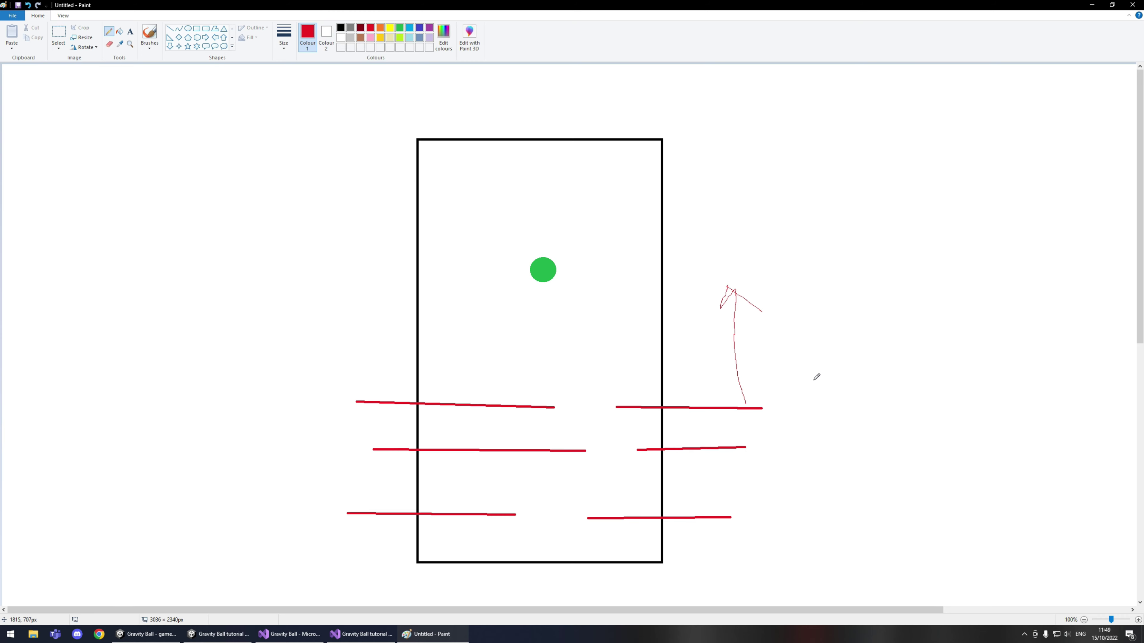
{"action": "key", "text": "ctrl+z"}
{"action": "mouse_move", "coordinate": [648, 137]}
{"action": "left_mouse_down"}
{"action": "mouse_move", "coordinate": [826, 140]}
{"action": "mouse_move", "coordinate": [826, 231]}
{"action": "left_mouse_up"}
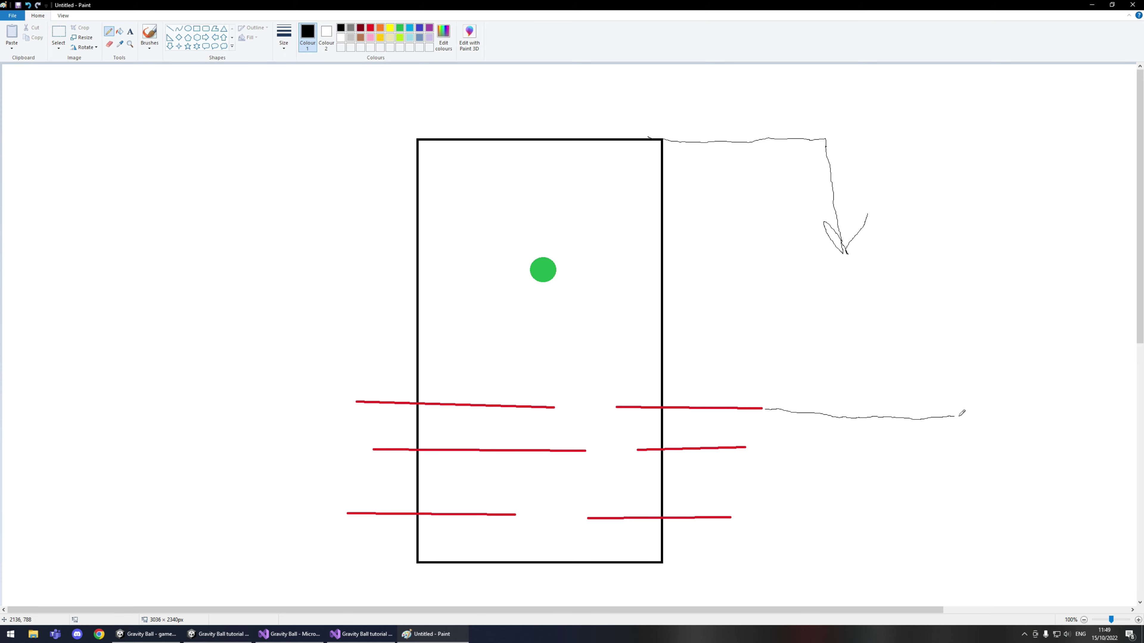
{"action": "key", "text": "ctrl+z"}
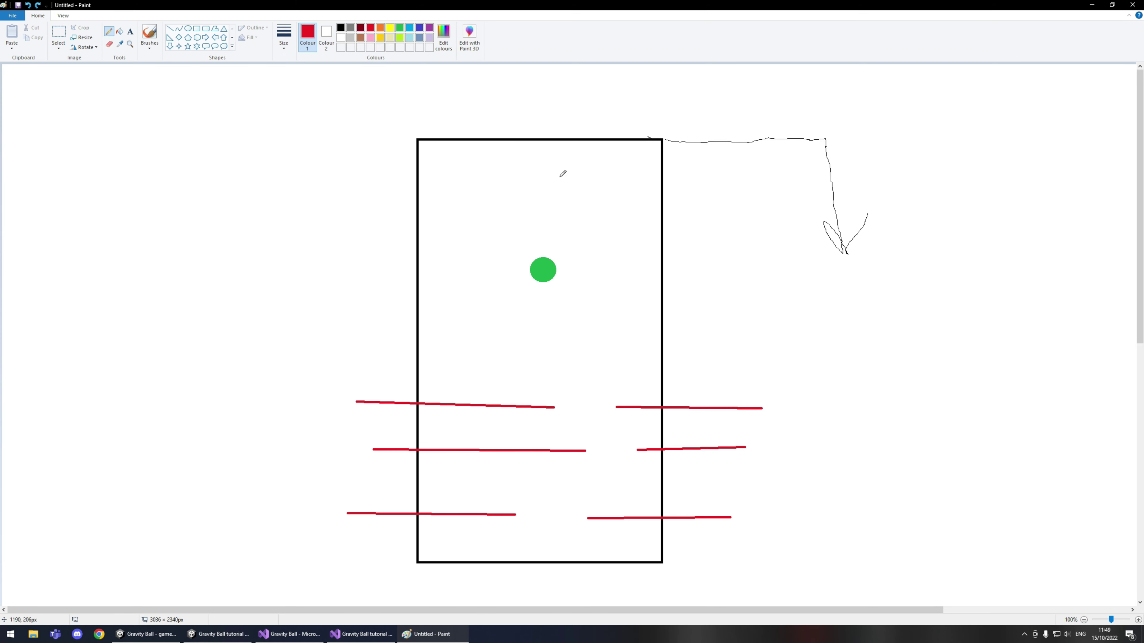
Draw a faint red pencil line trailing right from the middle-right red bar.
{"action": "left_click_drag", "start_coordinate": [936, 412], "coordinate": [1091, 416]}
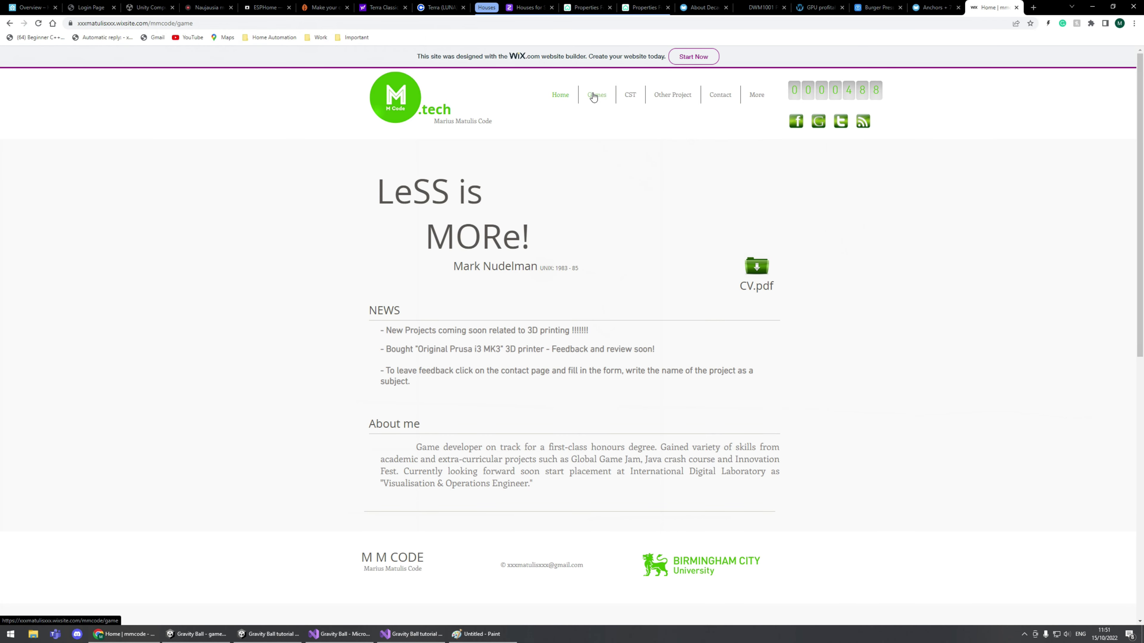
Open the Space Ship game page from Games, then play and pause its gameplay video.
{"action": "left_click", "coordinate": [594, 95]}
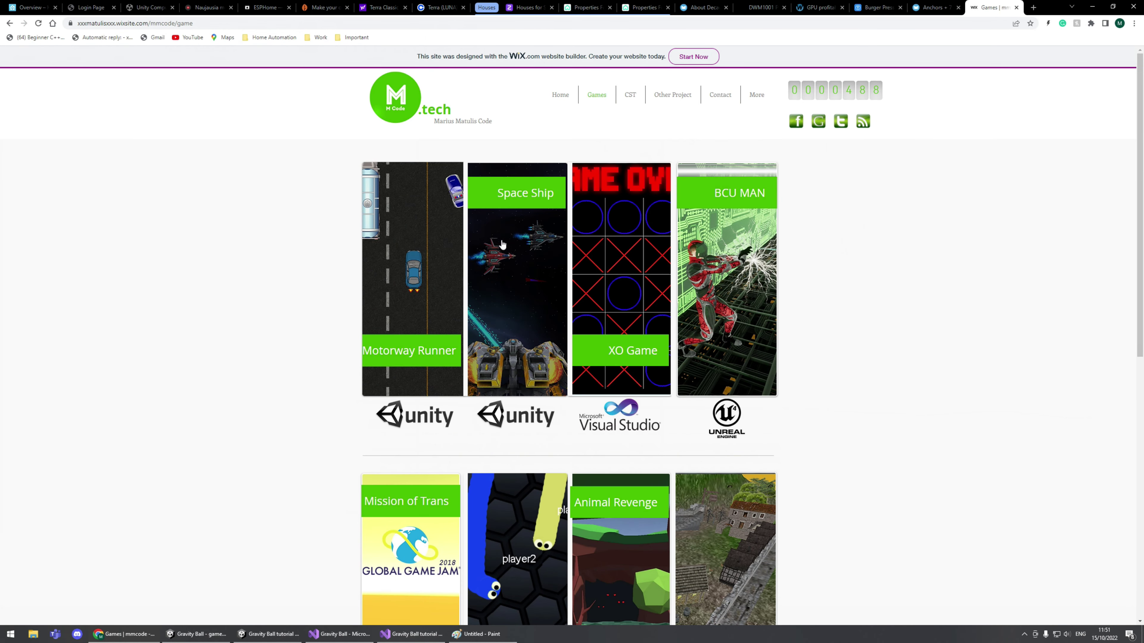
{"action": "left_click", "coordinate": [509, 267]}
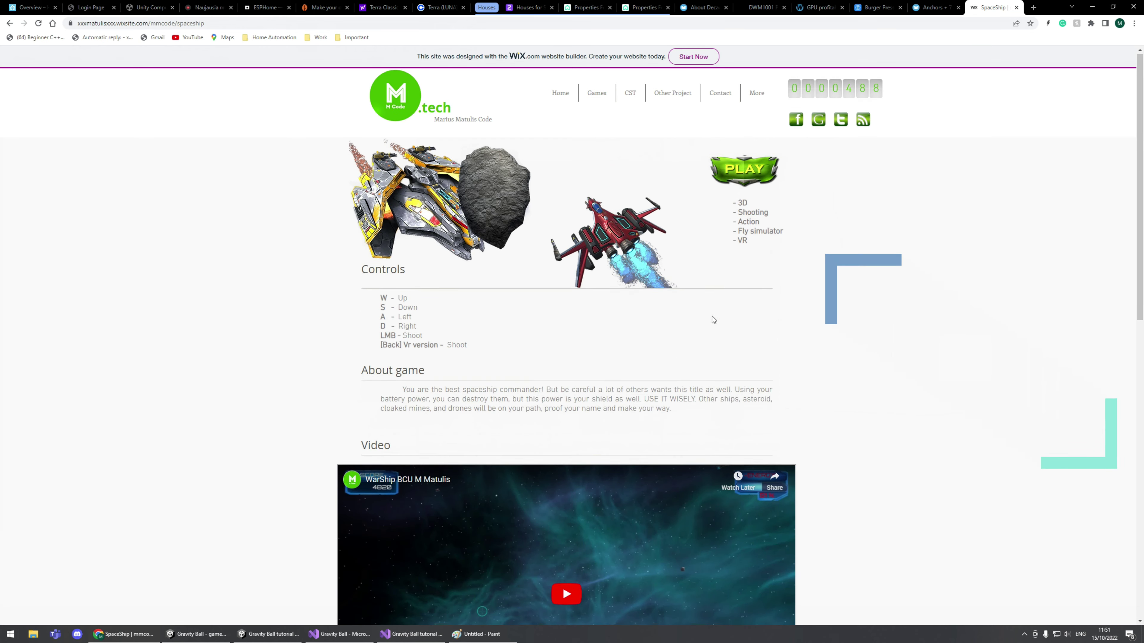
{"action": "scroll", "coordinate": [711, 316], "scroll_direction": "down", "scroll_amount": 4}
{"action": "left_click", "coordinate": [565, 416]}
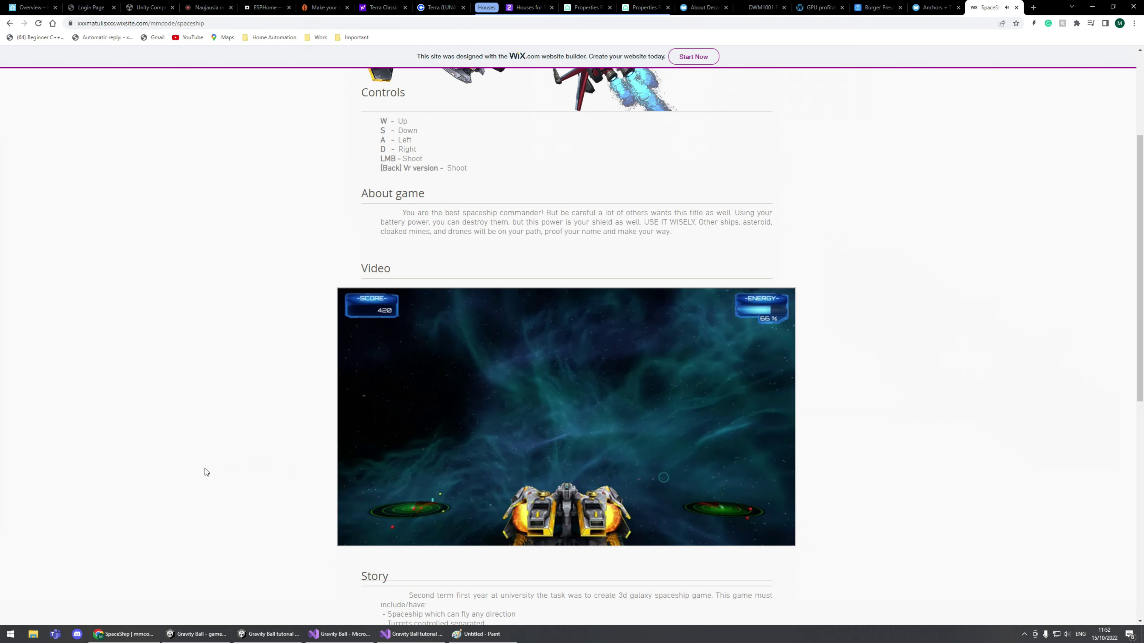
{"action": "left_click", "coordinate": [540, 522]}
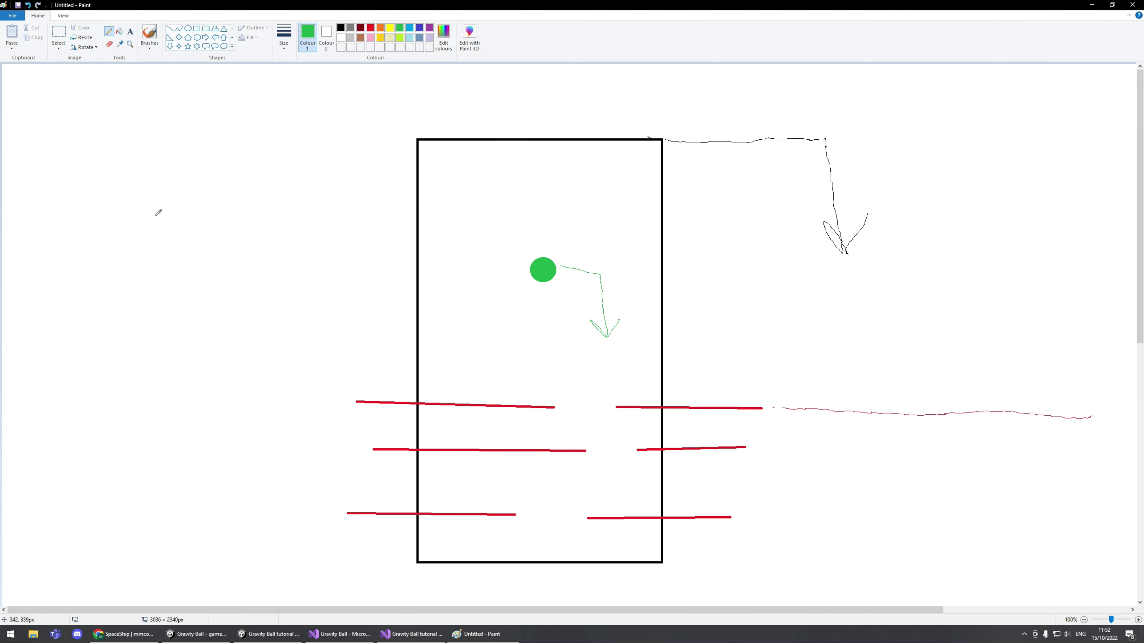
{"action": "mouse_move", "coordinate": [124, 195]}
{"action": "left_mouse_down"}
{"action": "mouse_move", "coordinate": [281, 345]}
{"action": "mouse_move", "coordinate": [272, 195]}
{"action": "left_mouse_up"}
{"action": "key", "text": "ctrl+z"}
{"action": "left_click", "coordinate": [341, 28]}
{"action": "mouse_move", "coordinate": [121, 172]}
{"action": "left_mouse_down"}
{"action": "mouse_move", "coordinate": [216, 322]}
{"action": "mouse_move", "coordinate": [234, 161]}
{"action": "mouse_move", "coordinate": [126, 160]}
{"action": "mouse_move", "coordinate": [122, 177]}
{"action": "left_mouse_up"}
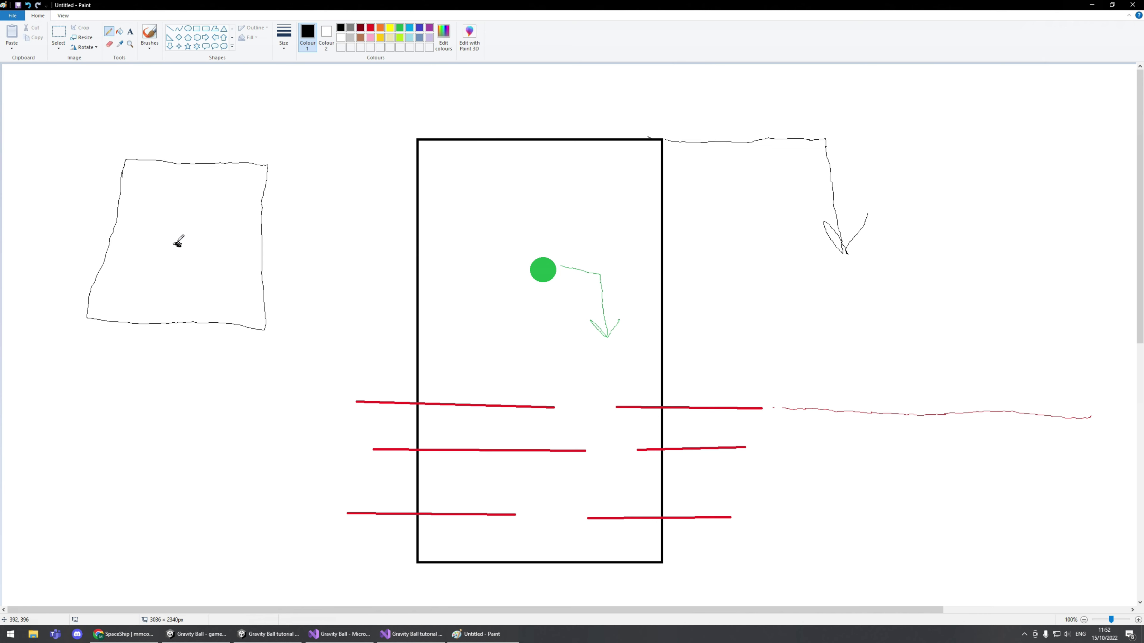
{"action": "left_click", "coordinate": [370, 28]}
{"action": "mouse_move", "coordinate": [212, 123]}
{"action": "left_mouse_down"}
{"action": "mouse_move", "coordinate": [49, 212]}
{"action": "mouse_move", "coordinate": [271, 106]}
{"action": "mouse_move", "coordinate": [216, 155]}
{"action": "mouse_move", "coordinate": [99, 199]}
{"action": "mouse_move", "coordinate": [274, 319]}
{"action": "mouse_move", "coordinate": [225, 353]}
{"action": "mouse_move", "coordinate": [225, 368]}
{"action": "mouse_move", "coordinate": [208, 364]}
{"action": "mouse_move", "coordinate": [231, 287]}
{"action": "mouse_move", "coordinate": [194, 231]}
{"action": "mouse_move", "coordinate": [218, 156]}
{"action": "mouse_move", "coordinate": [64, 283]}
{"action": "left_mouse_up"}
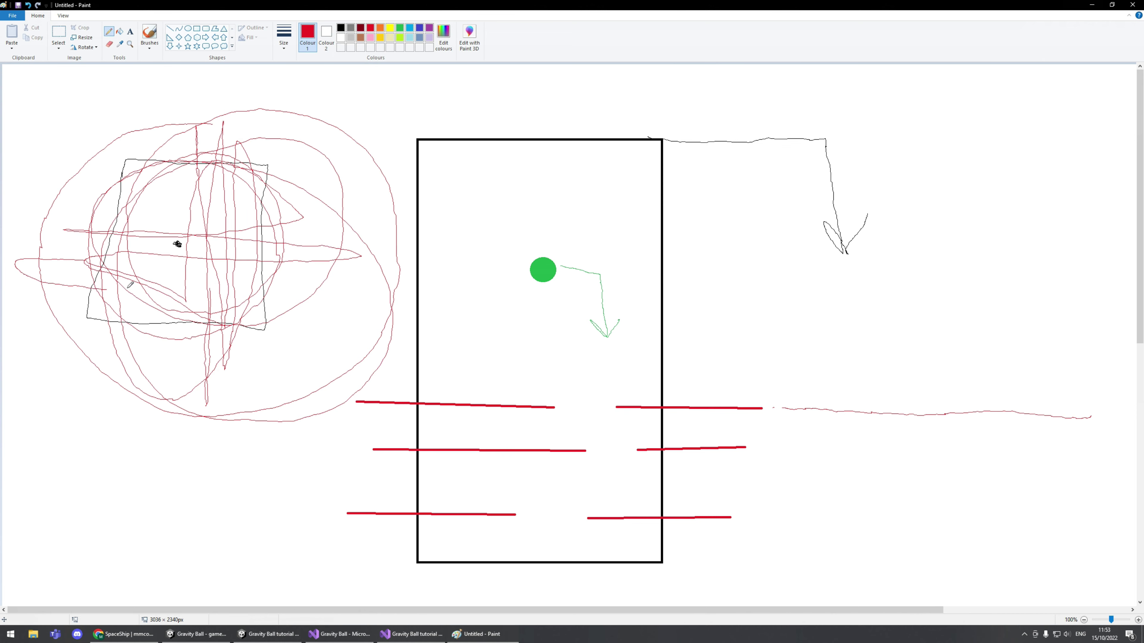
{"action": "key", "text": "ctrl+z"}
{"action": "key", "text": "ctrl+z"}
{"action": "key", "text": "ctrl+z"}
{"action": "key", "text": "ctrl+z"}
{"action": "key", "text": "ctrl+z"}
{"action": "key", "text": "ctrl+z"}
{"action": "key", "text": "ctrl+z"}
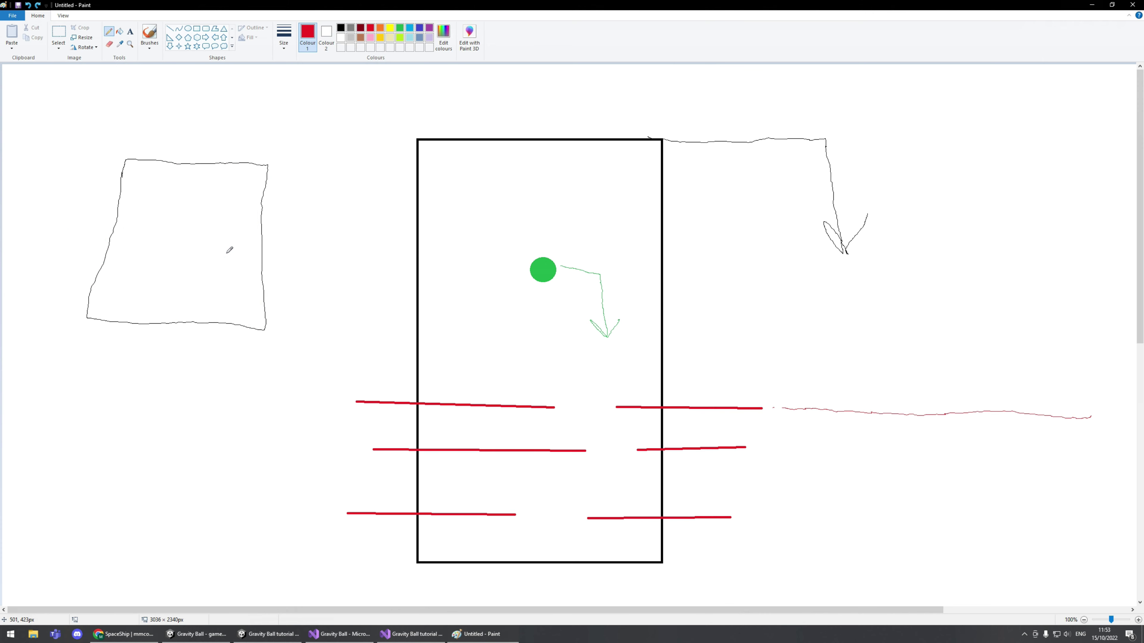
{"action": "mouse_move", "coordinate": [268, 167]}
{"action": "left_mouse_down"}
{"action": "mouse_move", "coordinate": [335, 333]}
{"action": "mouse_move", "coordinate": [319, 395]}
{"action": "mouse_move", "coordinate": [343, 400]}
{"action": "left_mouse_up"}
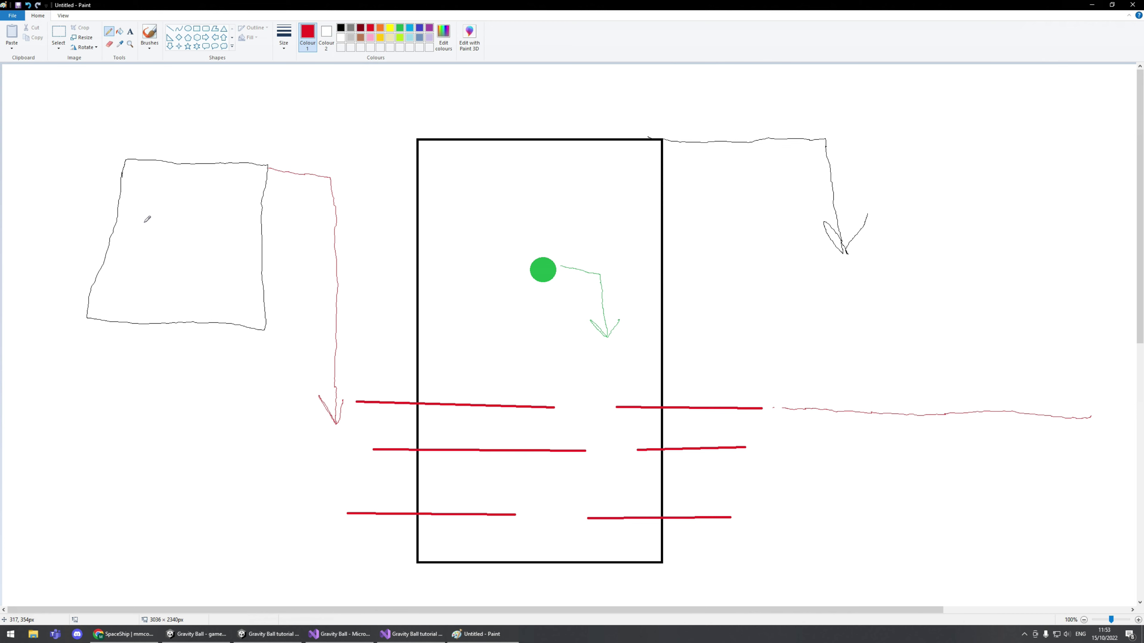
{"action": "key", "text": "ctrl+z"}
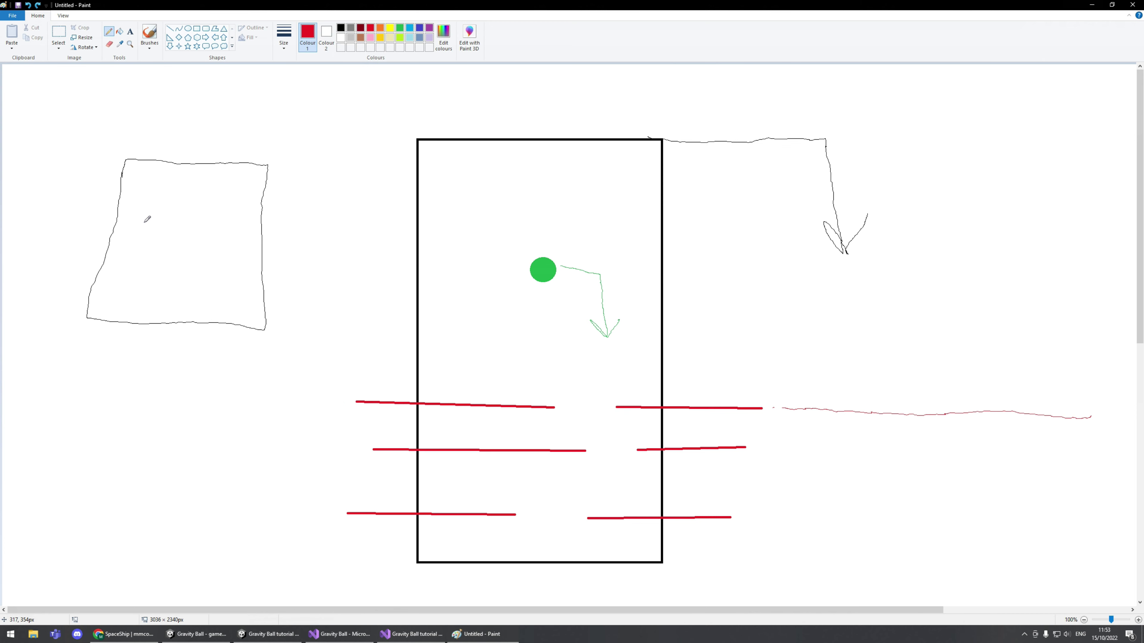
{"action": "key", "text": "ctrl+z"}
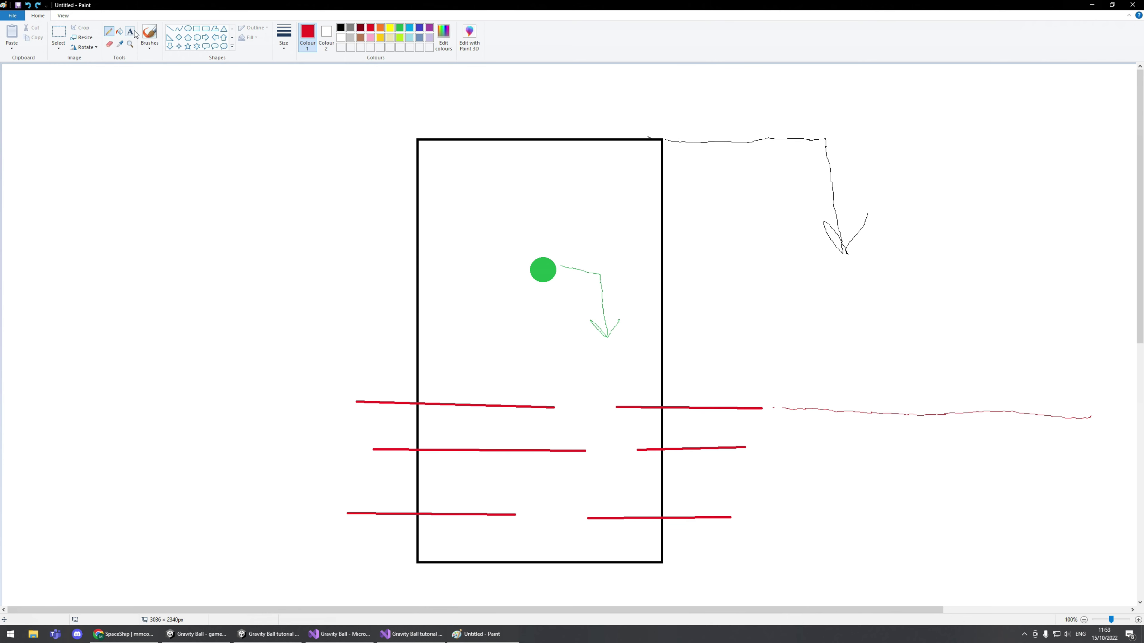
Write '2bl To -2bl' in red at the upper left of the Paint sketch.
{"action": "left_click_drag", "start_coordinate": [64, 116], "coordinate": [108, 141]}
{"action": "key", "text": "ctrl+z"}
{"action": "key", "text": "ctrl+z"}
{"action": "left_click_drag", "start_coordinate": [59, 103], "coordinate": [74, 98]}
{"action": "mouse_move", "coordinate": [78, 111]}
{"action": "left_mouse_down"}
{"action": "mouse_move", "coordinate": [69, 126]}
{"action": "mouse_move", "coordinate": [93, 134]}
{"action": "left_mouse_up"}
{"action": "mouse_move", "coordinate": [109, 116]}
{"action": "left_mouse_down"}
{"action": "mouse_move", "coordinate": [149, 135]}
{"action": "mouse_move", "coordinate": [113, 111]}
{"action": "mouse_move", "coordinate": [124, 131]}
{"action": "mouse_move", "coordinate": [106, 135]}
{"action": "mouse_move", "coordinate": [140, 95]}
{"action": "mouse_move", "coordinate": [141, 134]}
{"action": "mouse_move", "coordinate": [186, 110]}
{"action": "mouse_move", "coordinate": [174, 135]}
{"action": "left_mouse_up"}
{"action": "key", "text": "ctrl+z"}
{"action": "mouse_move", "coordinate": [192, 117]}
{"action": "left_mouse_down"}
{"action": "mouse_move", "coordinate": [189, 135]}
{"action": "mouse_move", "coordinate": [192, 116]}
{"action": "mouse_move", "coordinate": [232, 121]}
{"action": "mouse_move", "coordinate": [258, 147]}
{"action": "mouse_move", "coordinate": [280, 137]}
{"action": "mouse_move", "coordinate": [280, 148]}
{"action": "mouse_move", "coordinate": [309, 101]}
{"action": "mouse_move", "coordinate": [317, 153]}
{"action": "left_mouse_up"}
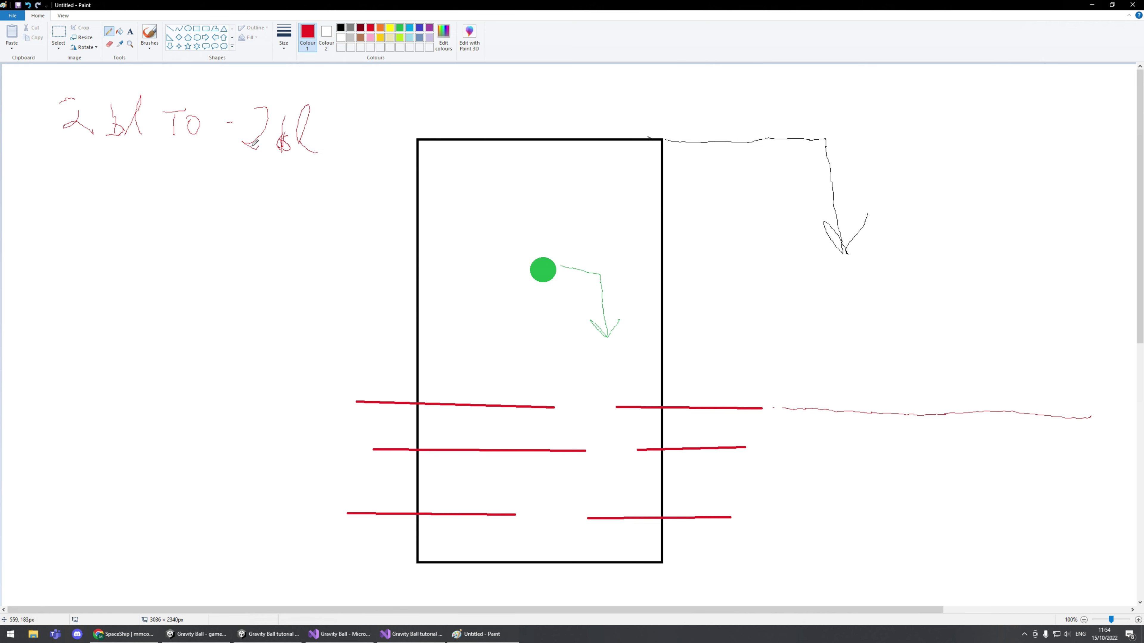
Box the red note, draw an arrow down from it, and place Calculator over the drawing.
{"action": "mouse_move", "coordinate": [45, 94]}
{"action": "left_mouse_down"}
{"action": "mouse_move", "coordinate": [47, 153]}
{"action": "mouse_move", "coordinate": [344, 169]}
{"action": "mouse_move", "coordinate": [310, 83]}
{"action": "mouse_move", "coordinate": [47, 85]}
{"action": "mouse_move", "coordinate": [79, 115]}
{"action": "mouse_move", "coordinate": [65, 128]}
{"action": "mouse_move", "coordinate": [75, 121]}
{"action": "left_mouse_up"}
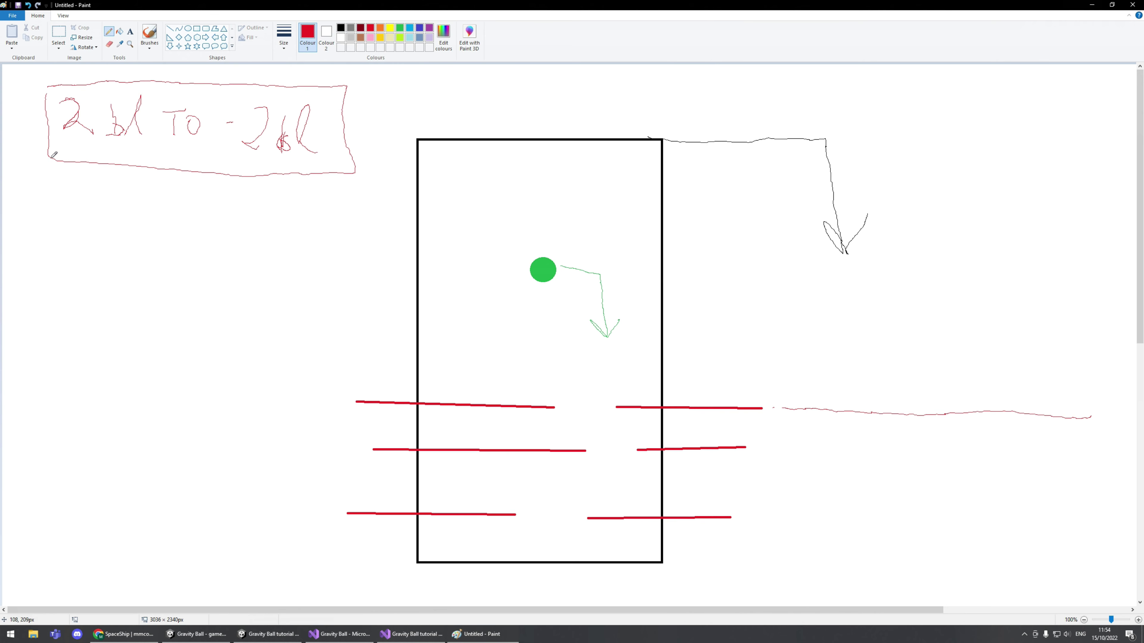
{"action": "mouse_move", "coordinate": [53, 161]}
{"action": "left_mouse_down"}
{"action": "mouse_move", "coordinate": [43, 239]}
{"action": "mouse_move", "coordinate": [114, 204]}
{"action": "mouse_move", "coordinate": [289, 210]}
{"action": "mouse_move", "coordinate": [249, 234]}
{"action": "left_mouse_up"}
{"action": "key", "text": "XF86Calculator"}
{"action": "mouse_move", "coordinate": [471, 148]}
{"action": "left_mouse_down"}
{"action": "mouse_move", "coordinate": [528, 194]}
{"action": "mouse_move", "coordinate": [608, 207]}
{"action": "left_mouse_up"}
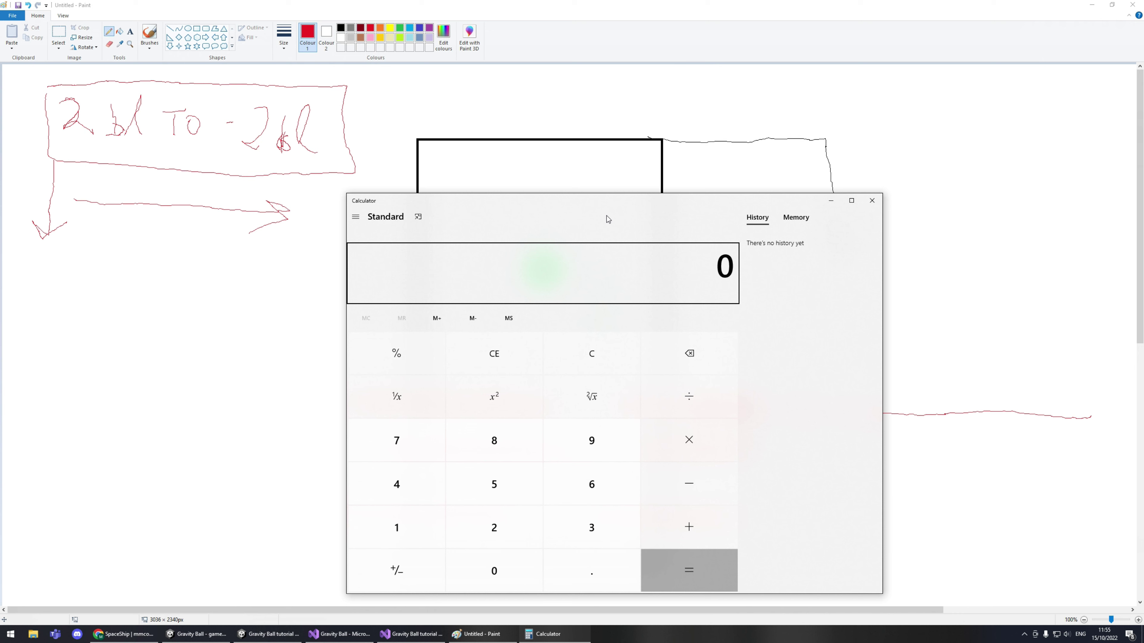
Enter 4,000,000,000 in Calculator and divide it by 10.
{"action": "type", "text": "10"}
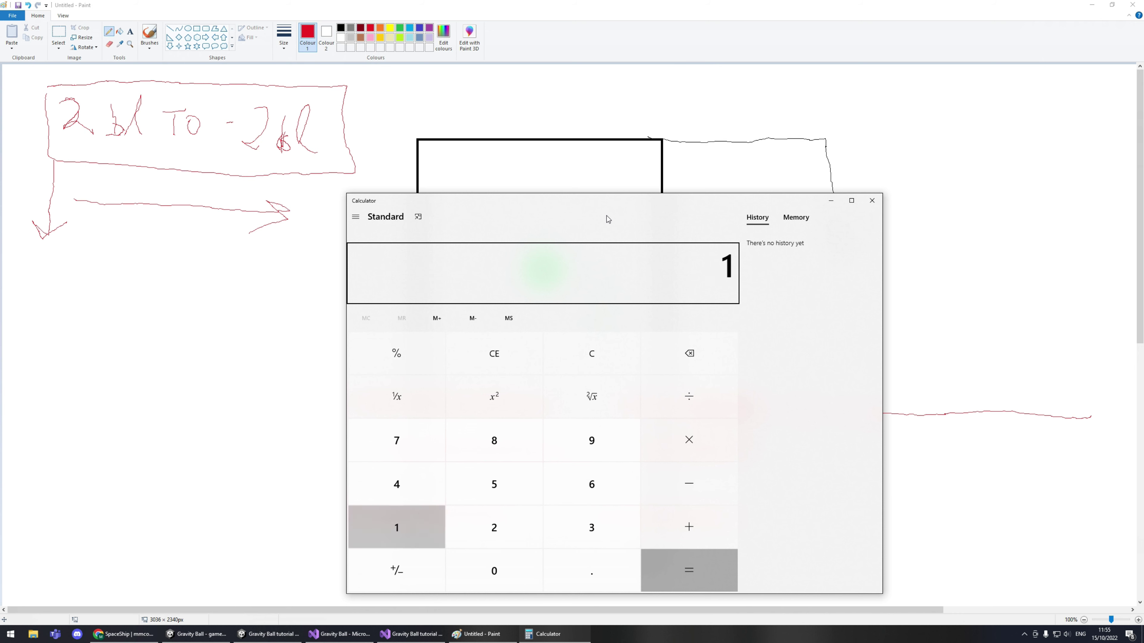
{"action": "key", "text": "BackSpace"}
{"action": "key", "text": "BackSpace"}
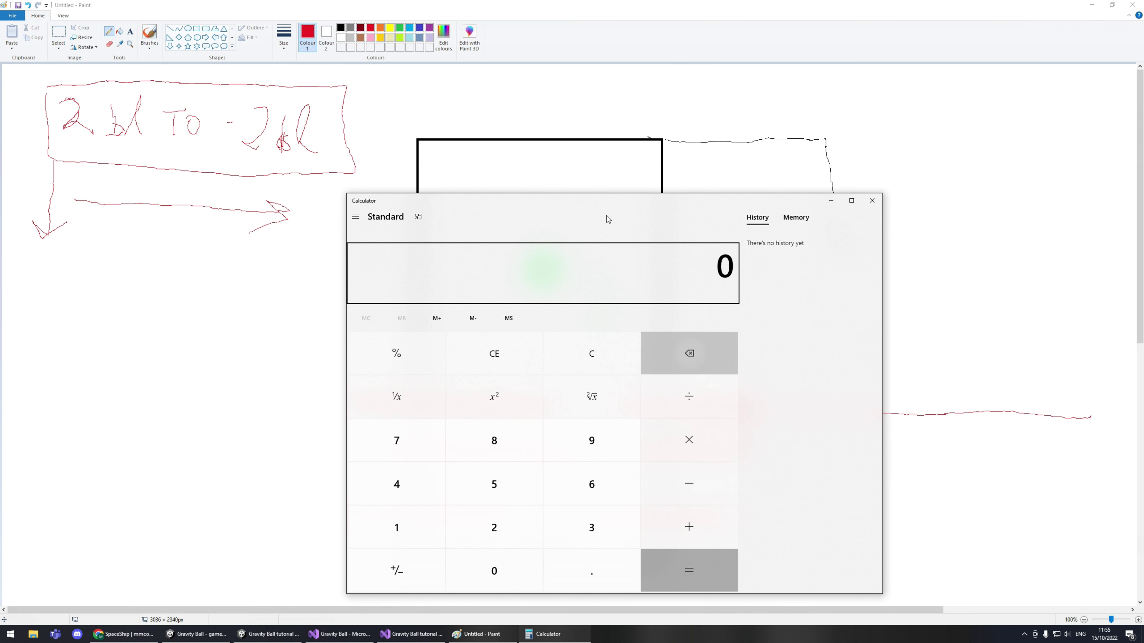
{"action": "type", "text": "200"}
{"action": "type", "text": "00000"}
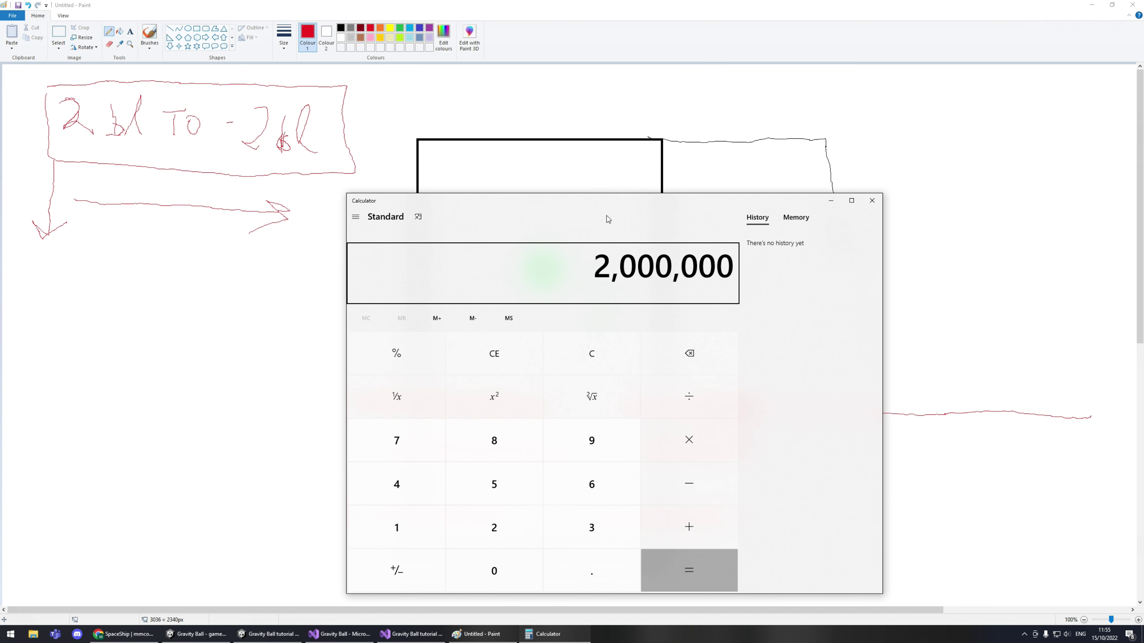
{"action": "type", "text": "000"}
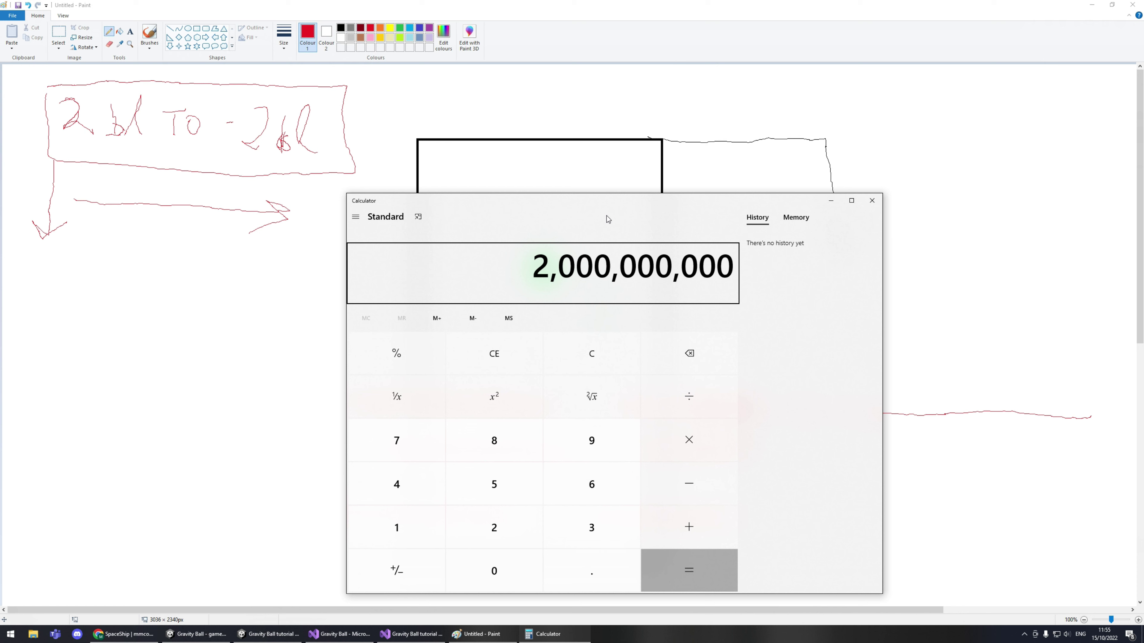
{"action": "key", "text": "BackSpace"}
{"action": "key", "text": "BackSpace"}
{"action": "key", "text": "BackSpace"}
{"action": "key", "text": "BackSpace"}
{"action": "key", "text": "BackSpace"}
{"action": "key", "text": "BackSpace"}
{"action": "key", "text": "BackSpace"}
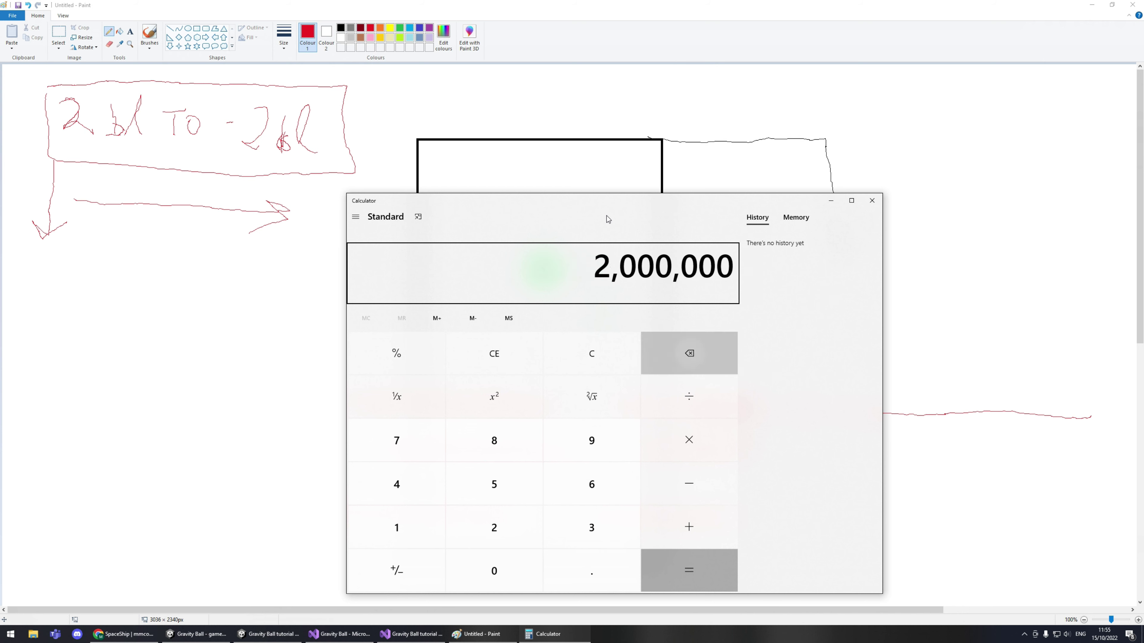
{"action": "key", "text": "BackSpace"}
{"action": "key", "text": "BackSpace"}
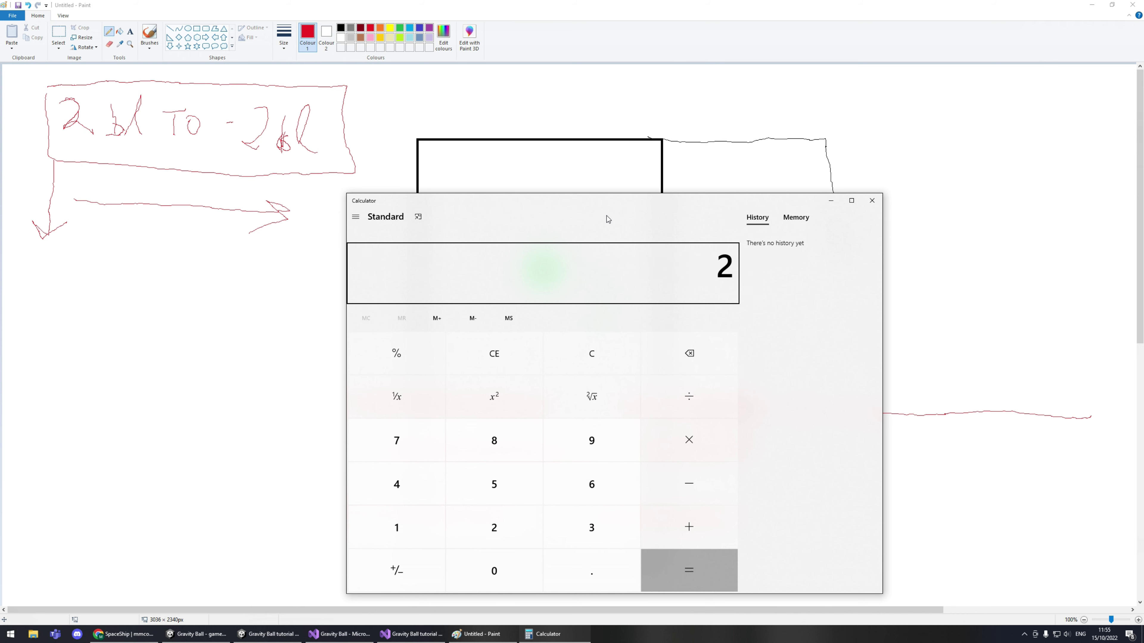
{"action": "key", "text": "BackSpace"}
{"action": "type", "text": "4,000,000,00"}
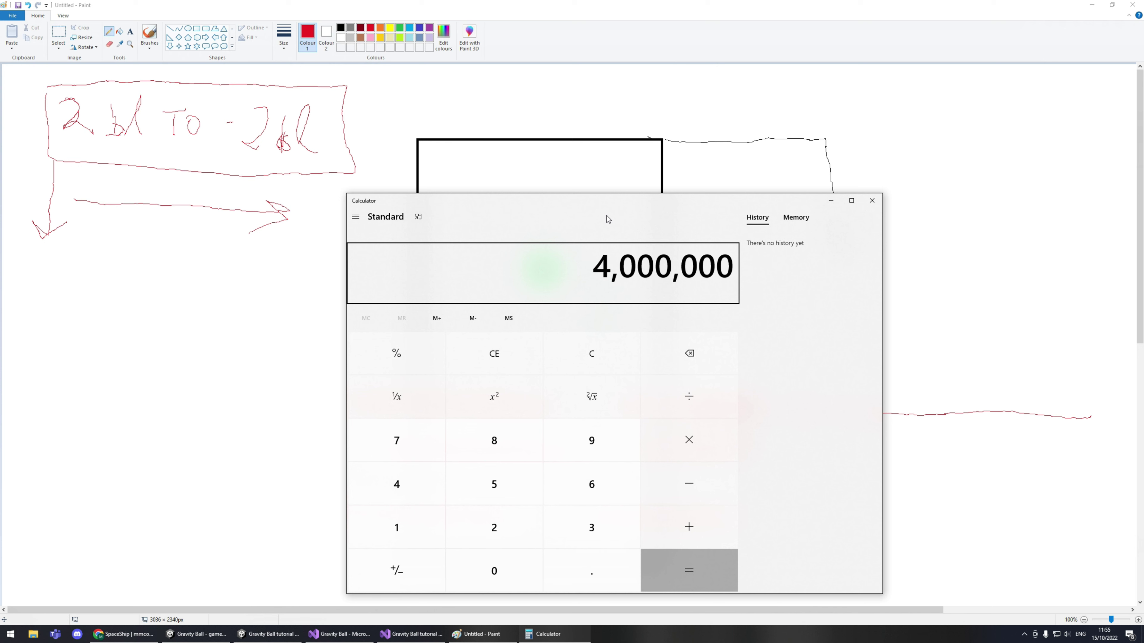
{"action": "type", "text": "0"}
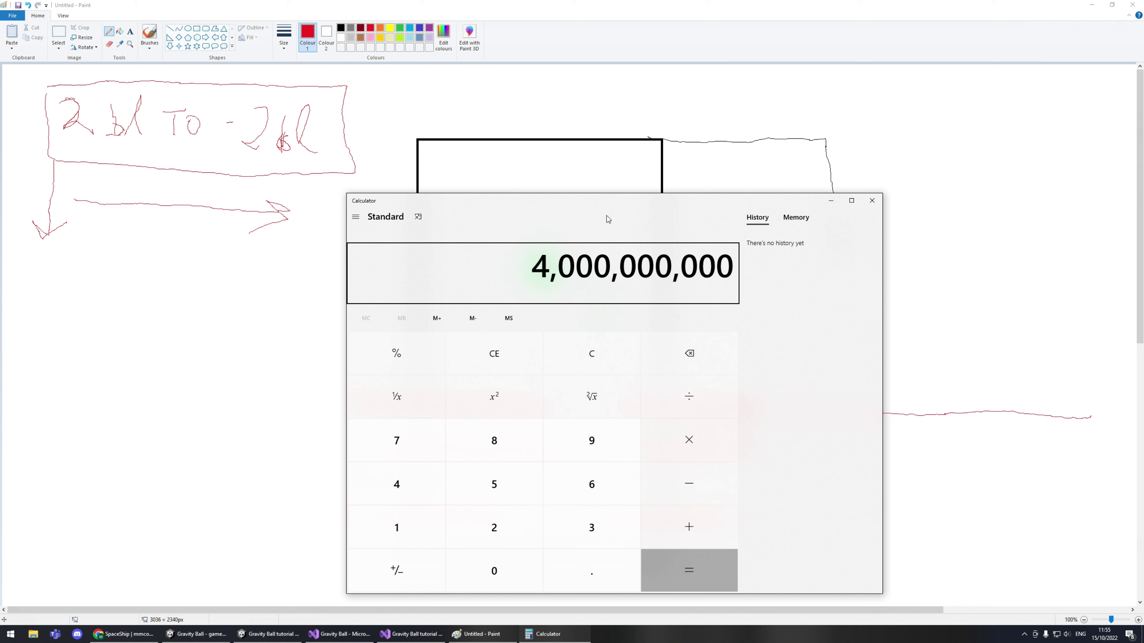
{"action": "type", "text": "/10"}
{"action": "key", "text": "Return"}
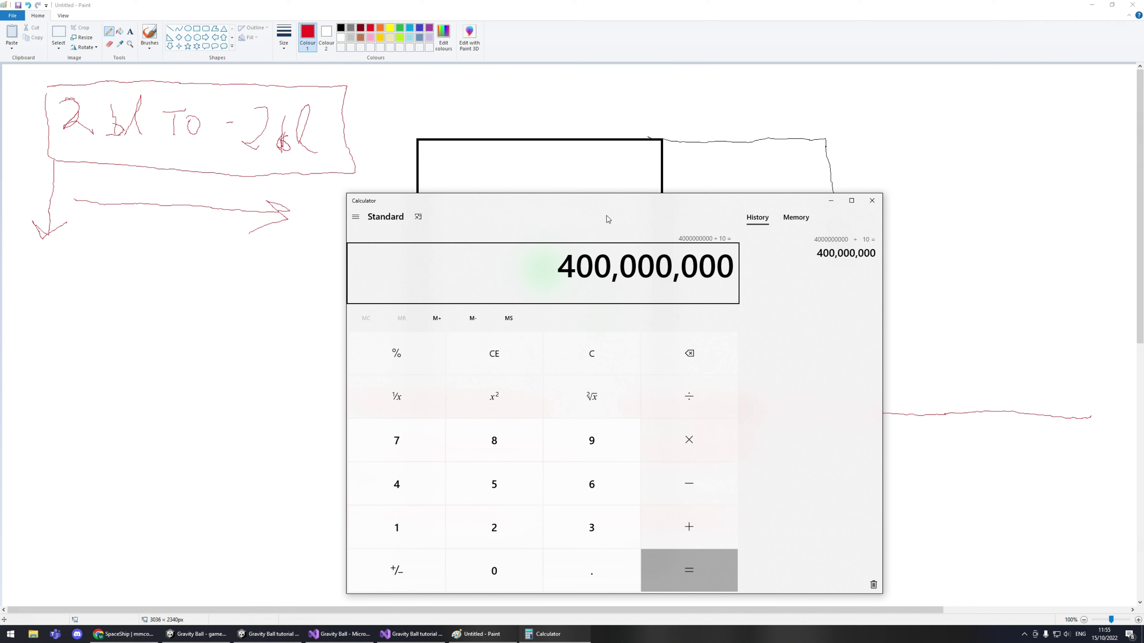
Divide the result by 60, 60 and 24 to get 4,629.63, then clear the display.
{"action": "key", "text": "slash"}
{"action": "type", "text": "60"}
{"action": "key", "text": "Return"}
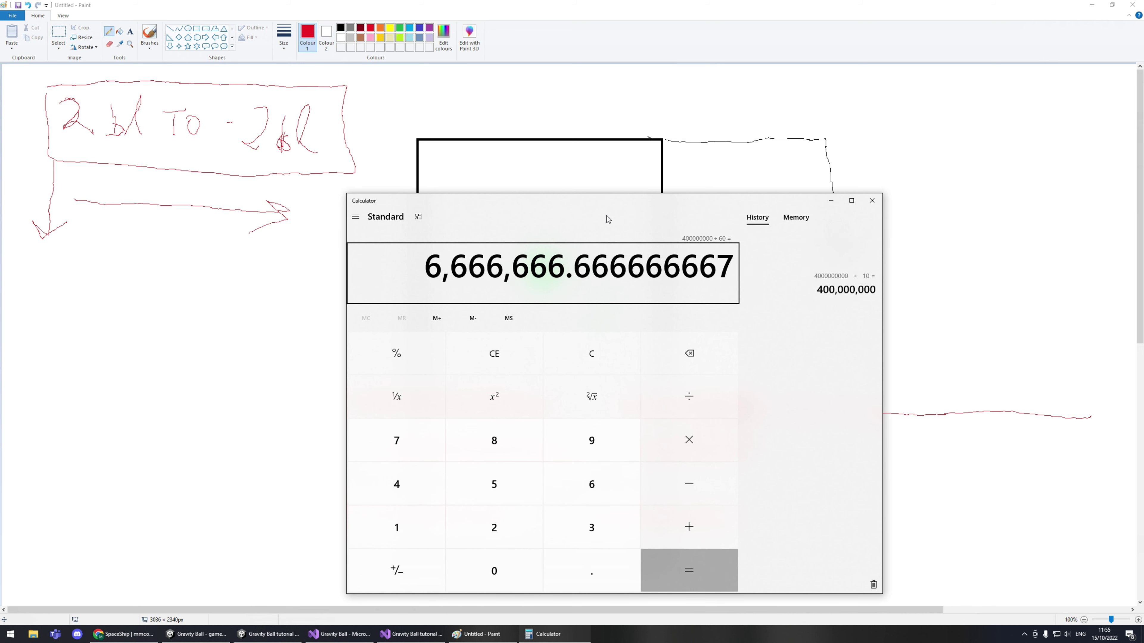
{"action": "key", "text": "plus"}
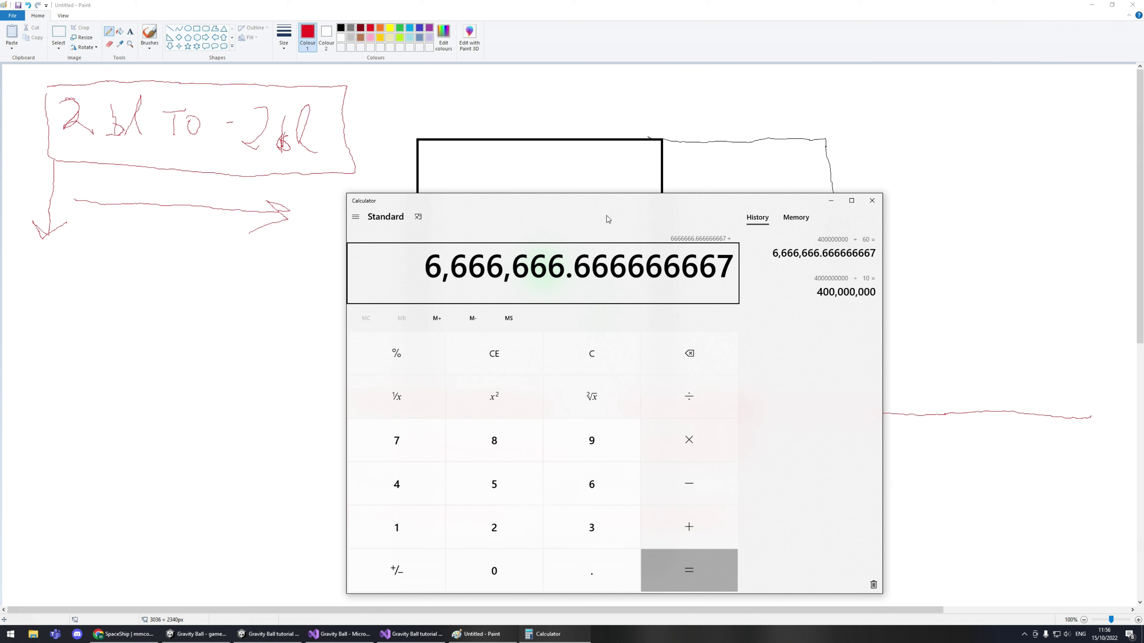
{"action": "type", "text": "60"}
{"action": "key", "text": "Return"}
{"action": "key", "text": "slash"}
{"action": "type", "text": "24"}
{"action": "key", "text": "Return"}
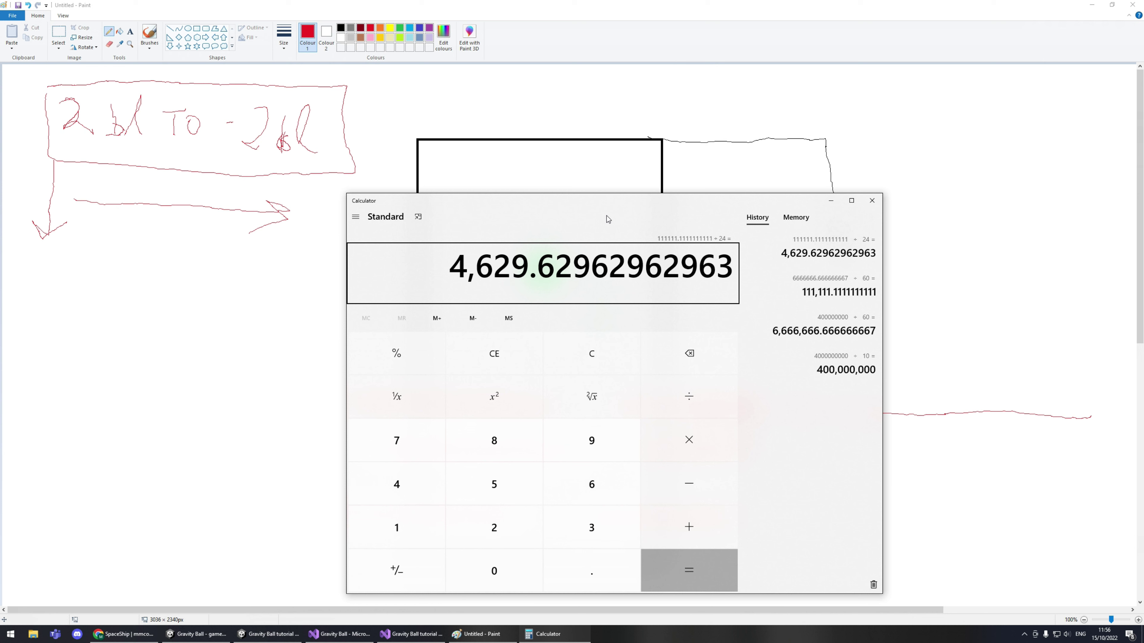
{"action": "key", "text": "Escape"}
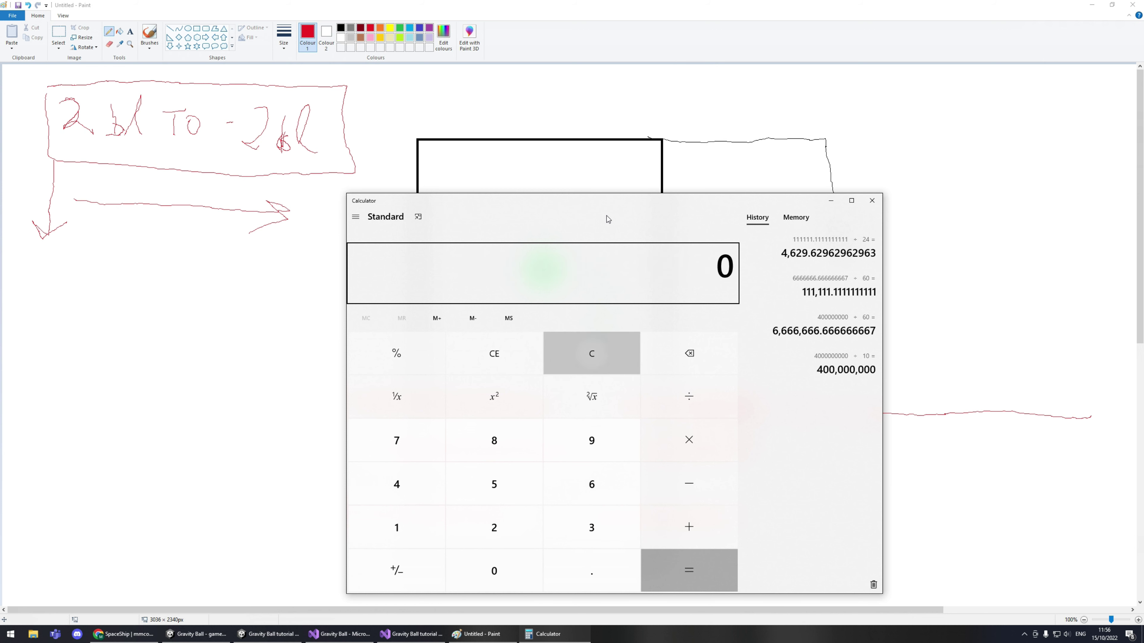
Recompute 400,000,000 ÷ 60 ÷ 60 ÷ 24 to get 4,629.63, then close Calculator.
{"action": "type", "text": "400,000,0"}
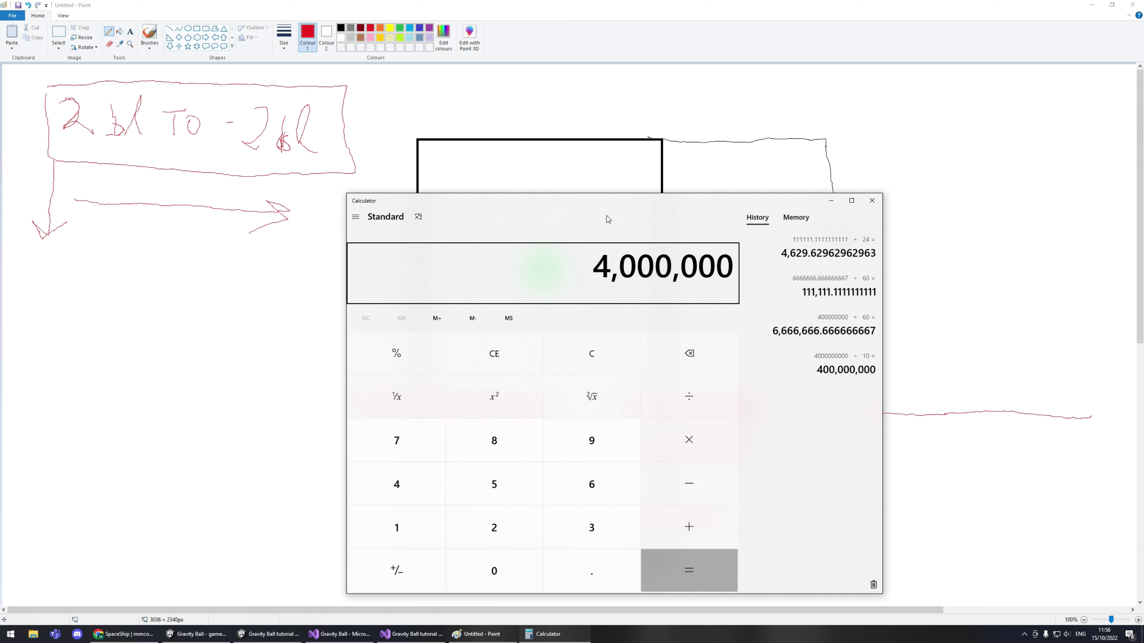
{"action": "type", "text": "00"}
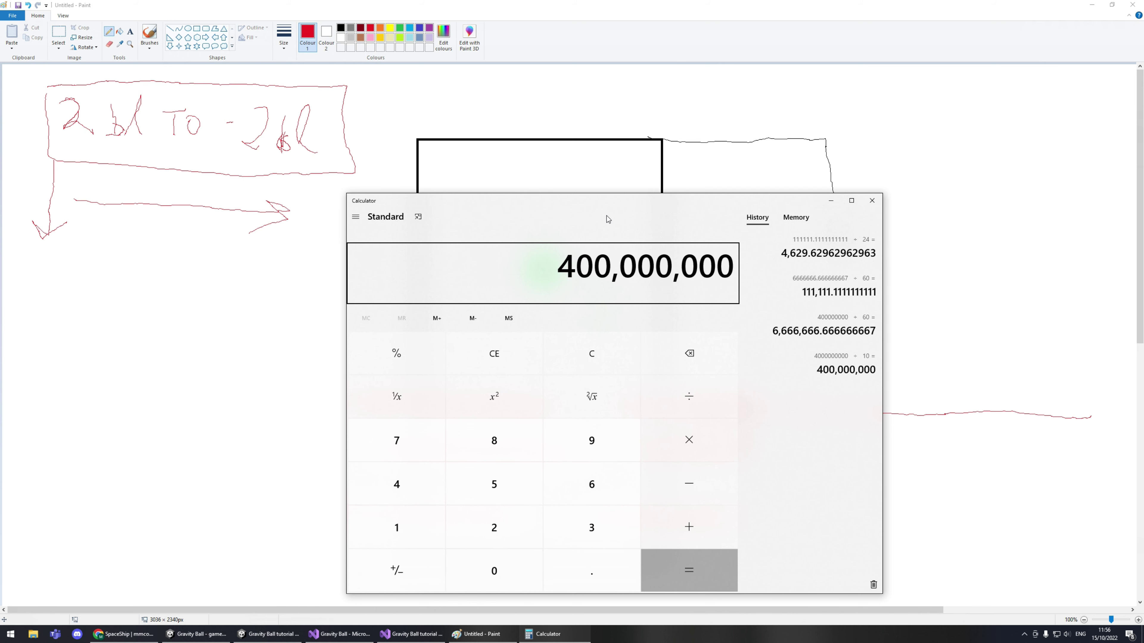
{"action": "key", "text": "slash"}
{"action": "type", "text": "60"}
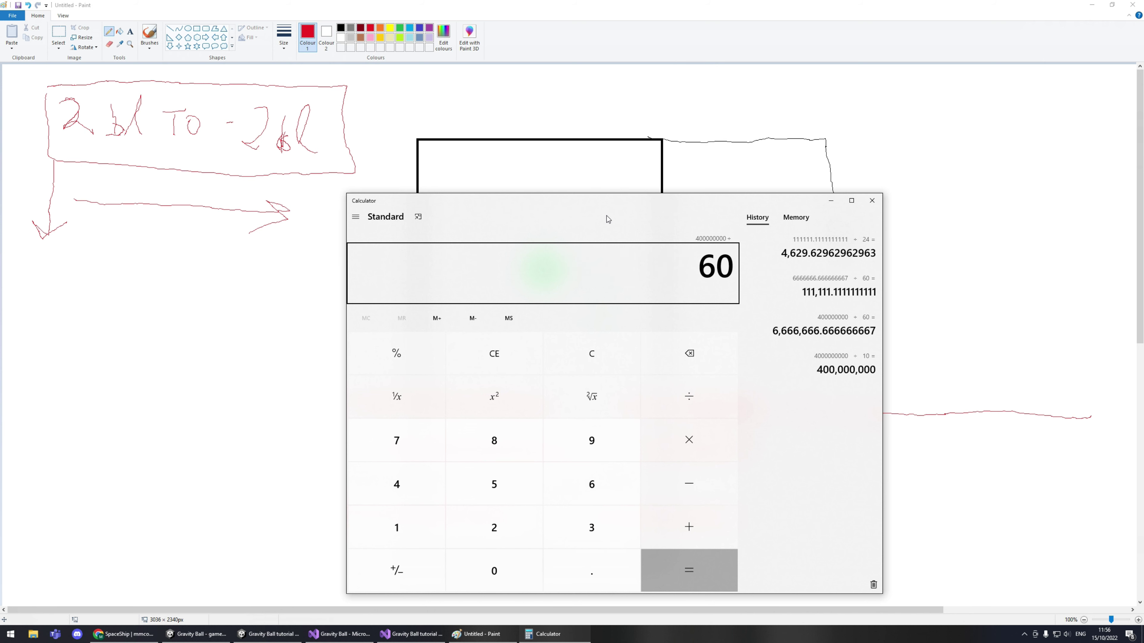
{"action": "key", "text": "Return"}
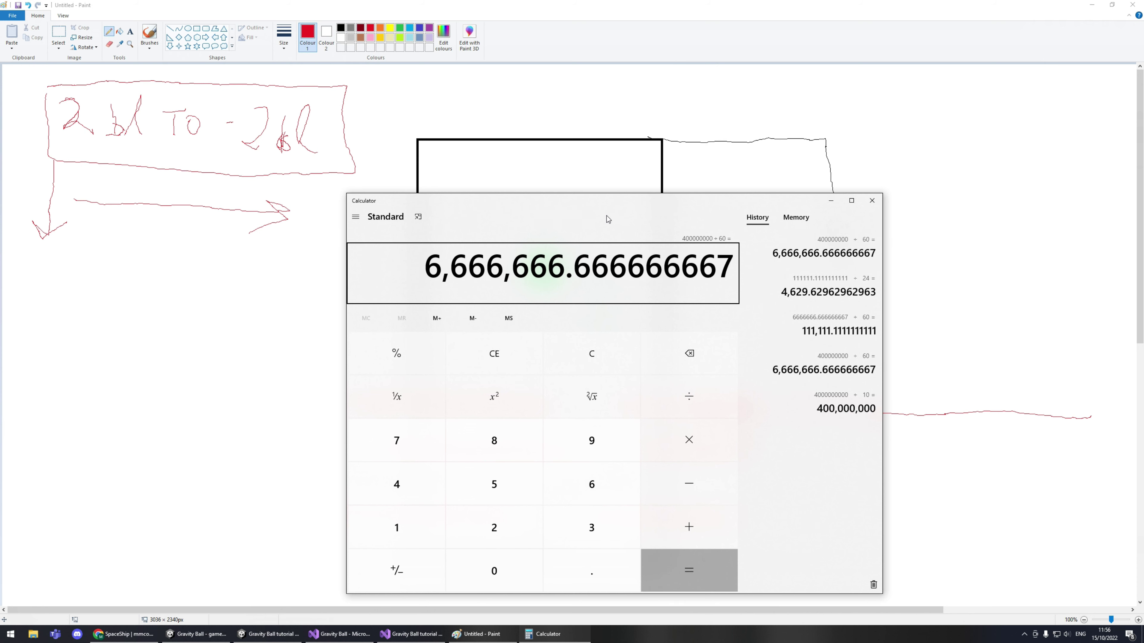
{"action": "key", "text": "slash"}
{"action": "type", "text": "60"}
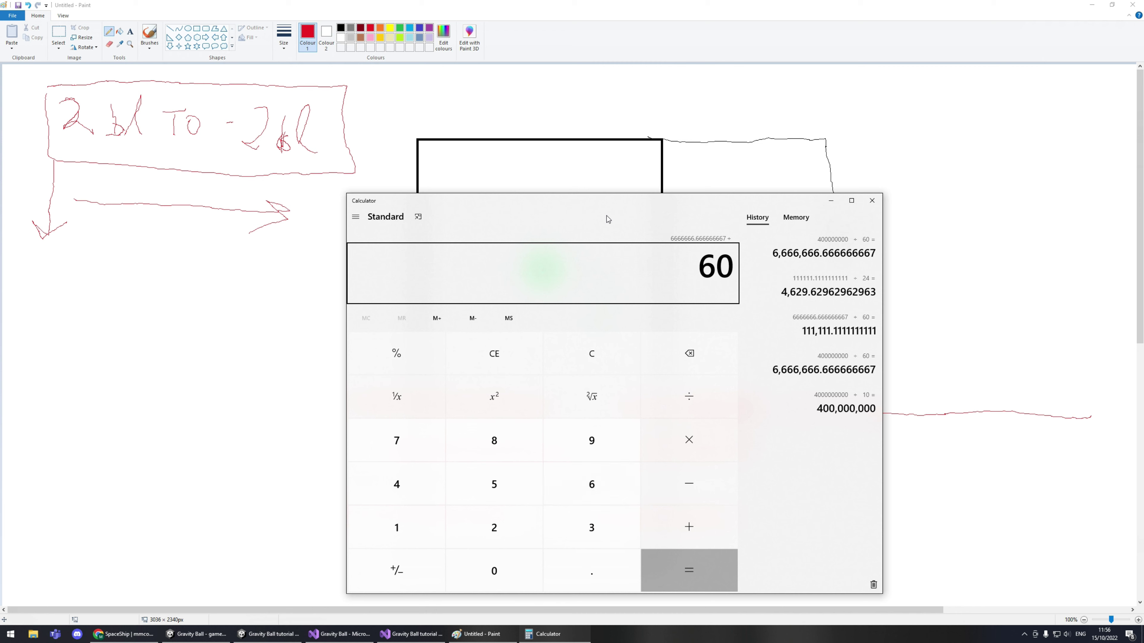
{"action": "key", "text": "Return"}
{"action": "key", "text": "slash"}
{"action": "type", "text": "24"}
{"action": "key", "text": "Return"}
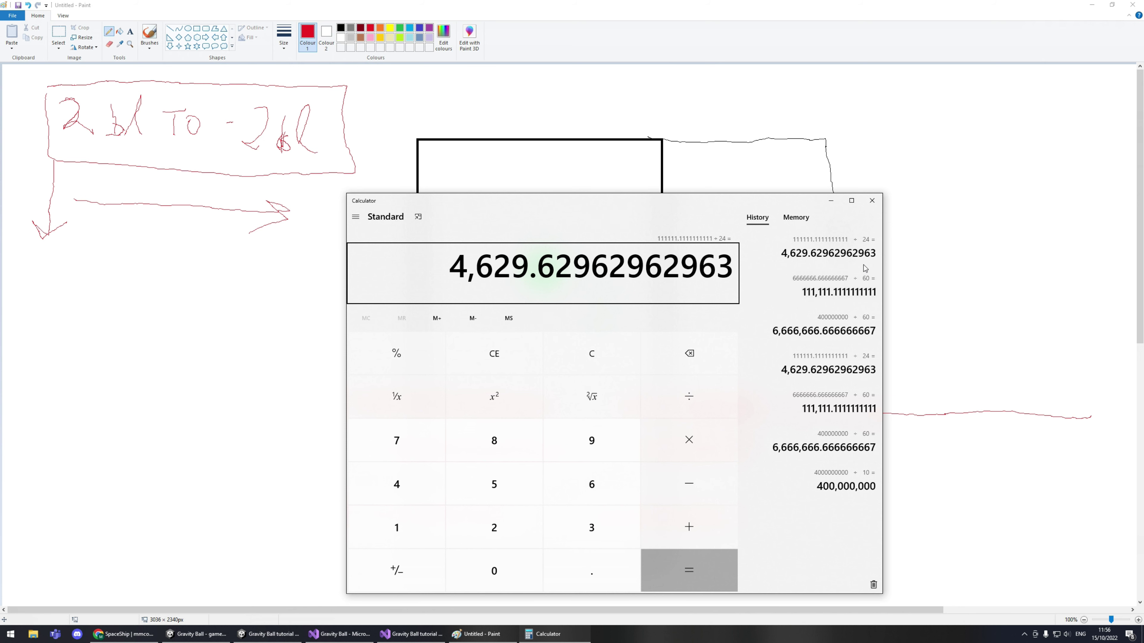
{"action": "left_click", "coordinate": [872, 201]}
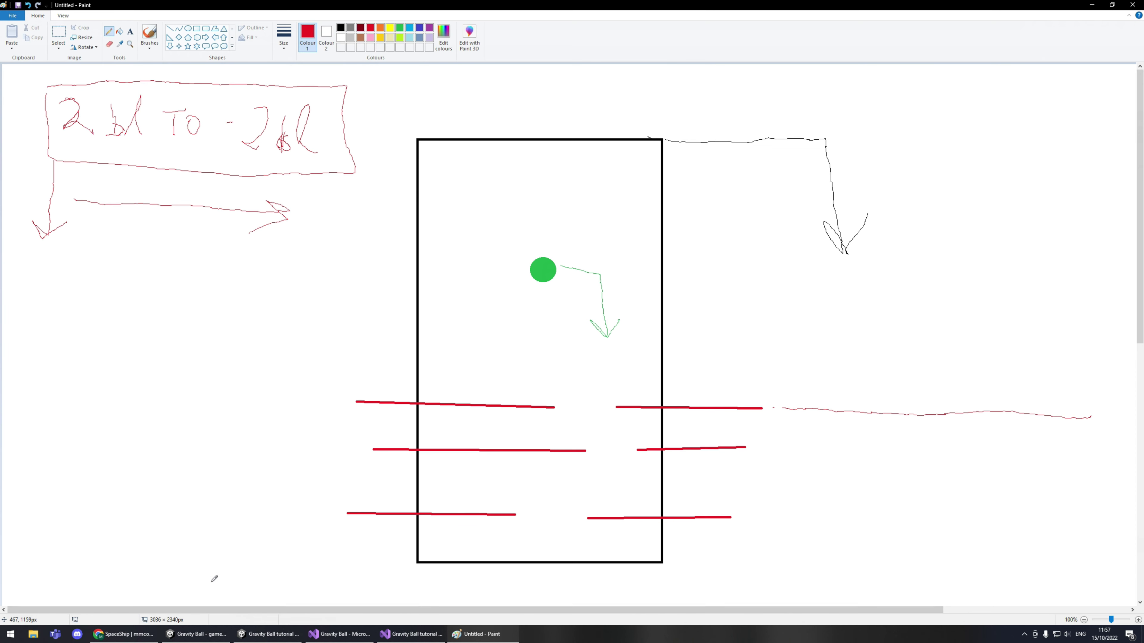
Close the SpaceShip browser window and draw a red line from the box down to a 1bl label.
{"action": "right_click", "coordinate": [102, 632]}
{"action": "left_click", "coordinate": [101, 620]}
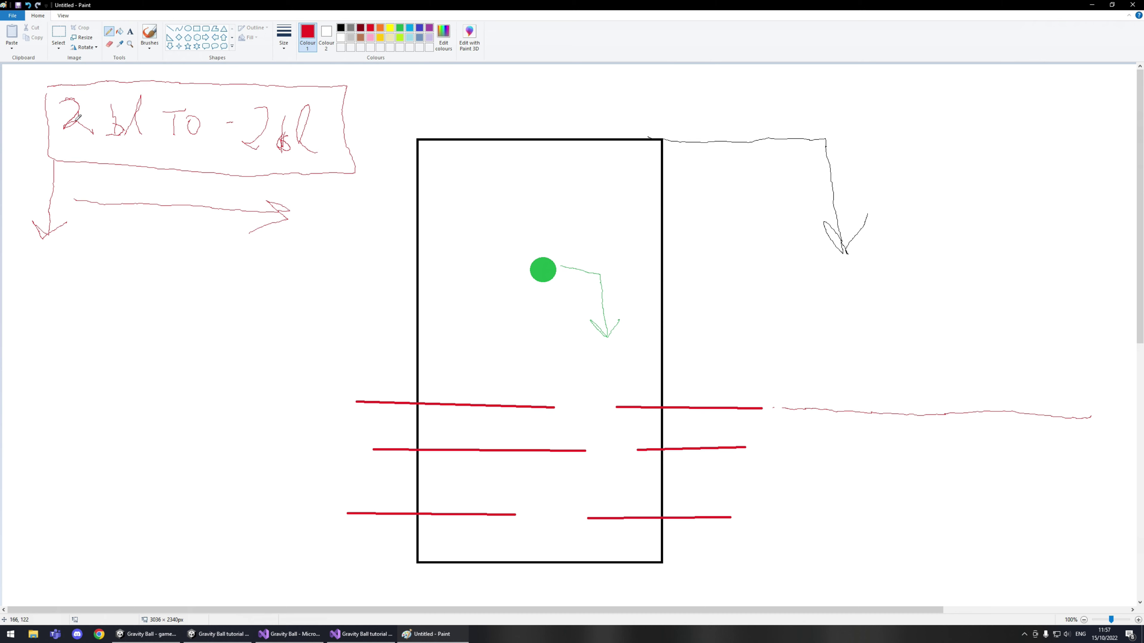
{"action": "left_click_drag", "start_coordinate": [121, 83], "coordinate": [112, 300]}
{"action": "mouse_move", "coordinate": [95, 337]}
{"action": "left_mouse_down"}
{"action": "mouse_move", "coordinate": [113, 317]}
{"action": "mouse_move", "coordinate": [125, 334]}
{"action": "mouse_move", "coordinate": [110, 343]}
{"action": "mouse_move", "coordinate": [137, 342]}
{"action": "left_mouse_up"}
Draw a second red line down to a -1bl label and add dashed marks around and below the labels.
{"action": "left_click_drag", "start_coordinate": [284, 93], "coordinate": [289, 173]}
{"action": "mouse_move", "coordinate": [286, 204]}
{"action": "left_mouse_down"}
{"action": "mouse_move", "coordinate": [273, 349]}
{"action": "mouse_move", "coordinate": [255, 337]}
{"action": "mouse_move", "coordinate": [288, 351]}
{"action": "left_mouse_up"}
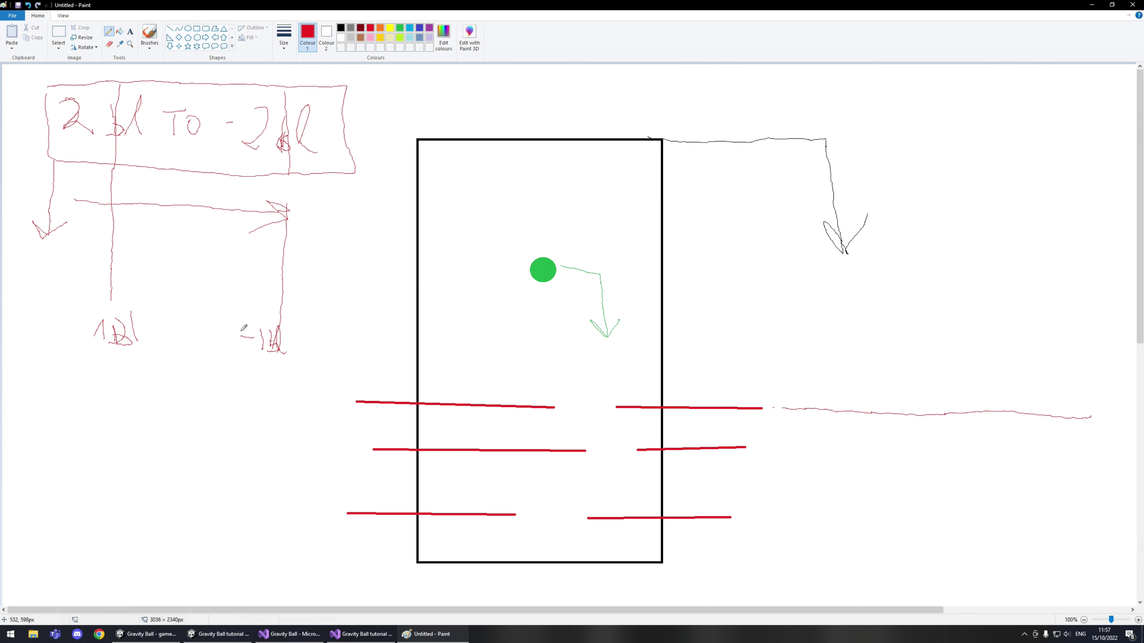
{"action": "left_click_drag", "start_coordinate": [254, 317], "coordinate": [310, 313]}
{"action": "left_click_drag", "start_coordinate": [336, 318], "coordinate": [366, 324]}
{"action": "left_click_drag", "start_coordinate": [374, 323], "coordinate": [383, 323]}
{"action": "left_click_drag", "start_coordinate": [243, 311], "coordinate": [256, 312]}
{"action": "left_click_drag", "start_coordinate": [290, 314], "coordinate": [310, 313]}
{"action": "left_click_drag", "start_coordinate": [342, 318], "coordinate": [367, 324]}
{"action": "left_click_drag", "start_coordinate": [234, 377], "coordinate": [281, 369]}
{"action": "left_click_drag", "start_coordinate": [296, 369], "coordinate": [339, 364]}
{"action": "left_click_drag", "start_coordinate": [365, 365], "coordinate": [373, 366]}
Add a red arrow pointing right of the ball and a large curved red arrow down the right edge.
{"action": "mouse_move", "coordinate": [618, 220]}
{"action": "left_mouse_down"}
{"action": "mouse_move", "coordinate": [712, 199]}
{"action": "mouse_move", "coordinate": [706, 241]}
{"action": "left_mouse_up"}
{"action": "mouse_move", "coordinate": [804, 286]}
{"action": "left_mouse_down"}
{"action": "mouse_move", "coordinate": [1065, 324]}
{"action": "mouse_move", "coordinate": [1105, 581]}
{"action": "left_mouse_up"}
{"action": "left_click_drag", "start_coordinate": [1035, 535], "coordinate": [1134, 537]}
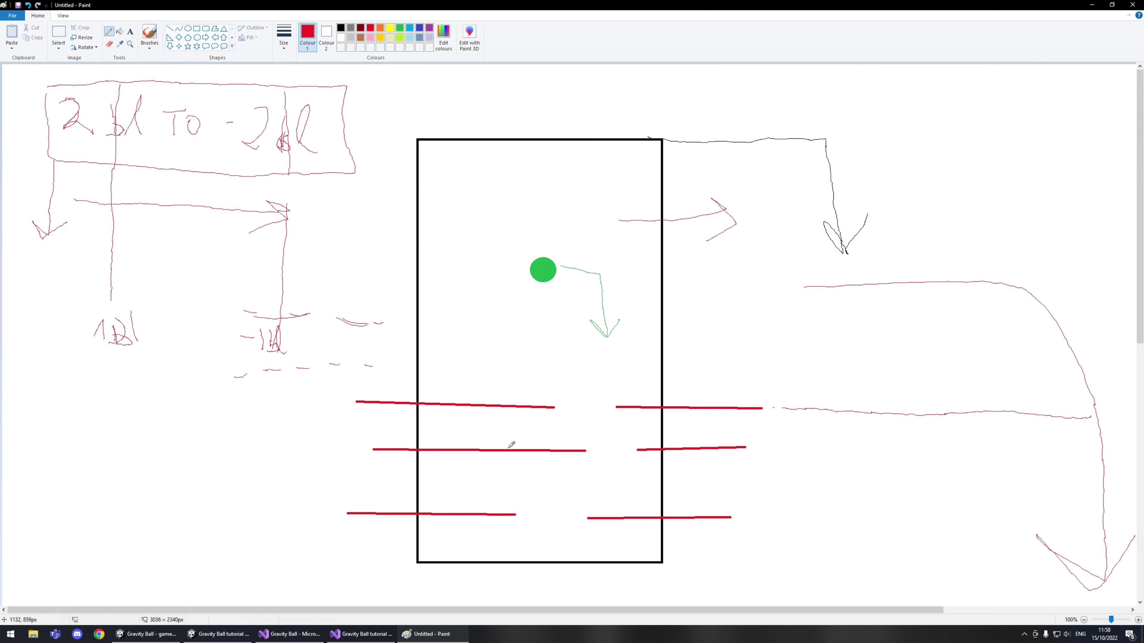
Comment out the platform.update(speed + fallingSpeed) call on line 48 of PlatformManager.cs.
{"action": "left_click", "coordinate": [363, 634]}
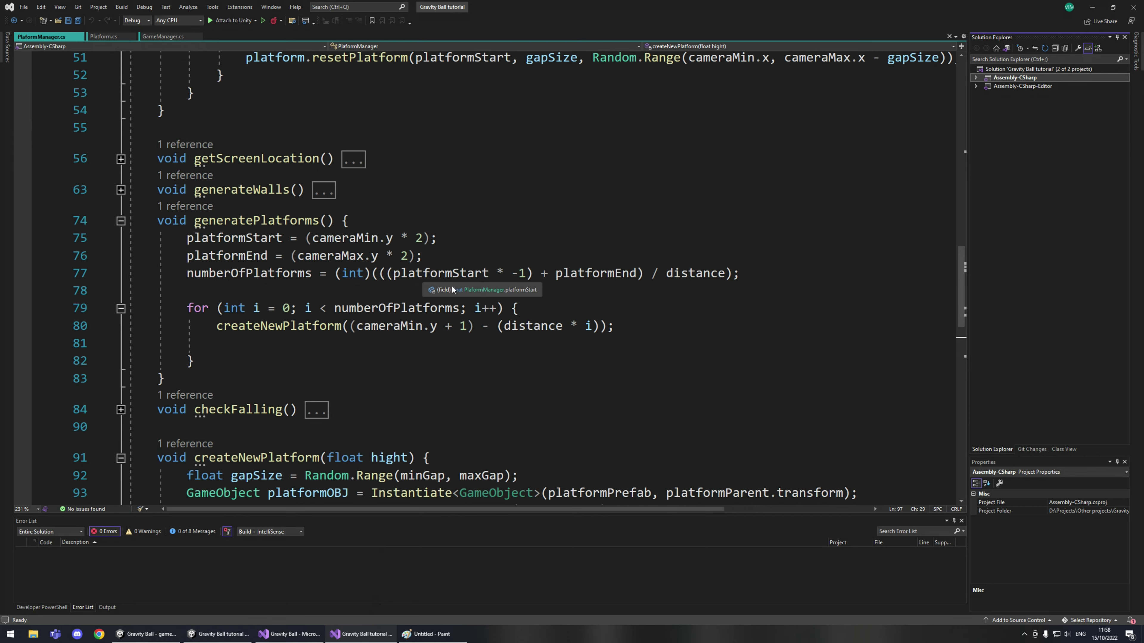
{"action": "scroll", "coordinate": [452, 284], "scroll_direction": "up", "scroll_amount": 5}
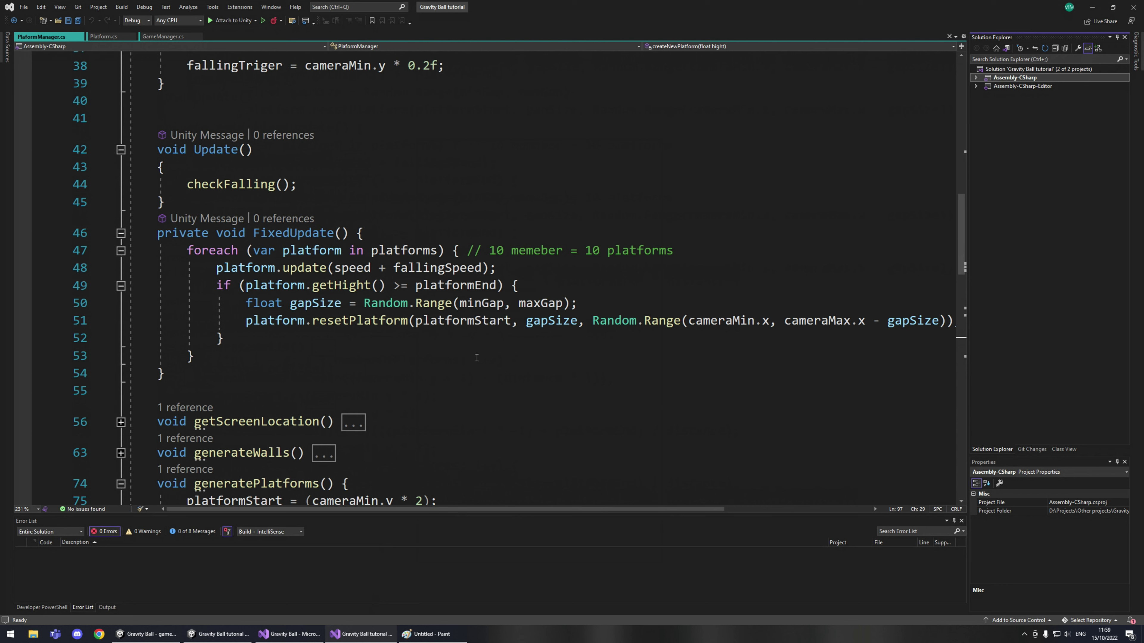
{"action": "left_click", "coordinate": [430, 634]}
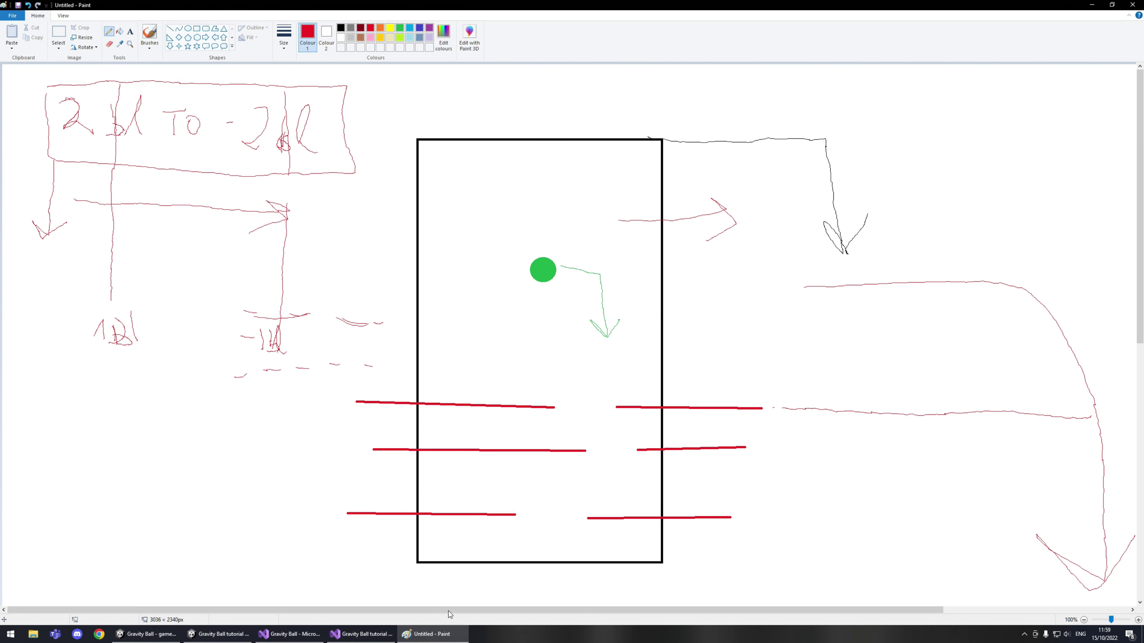
{"action": "left_click", "coordinate": [1091, 5]}
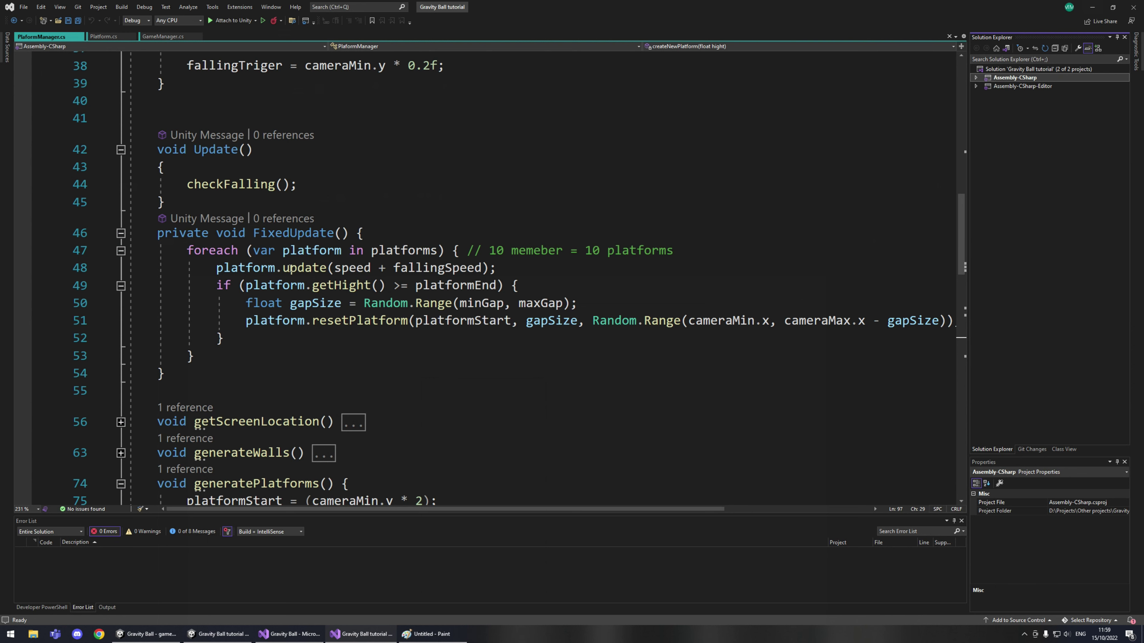
{"action": "left_click", "coordinate": [217, 269]}
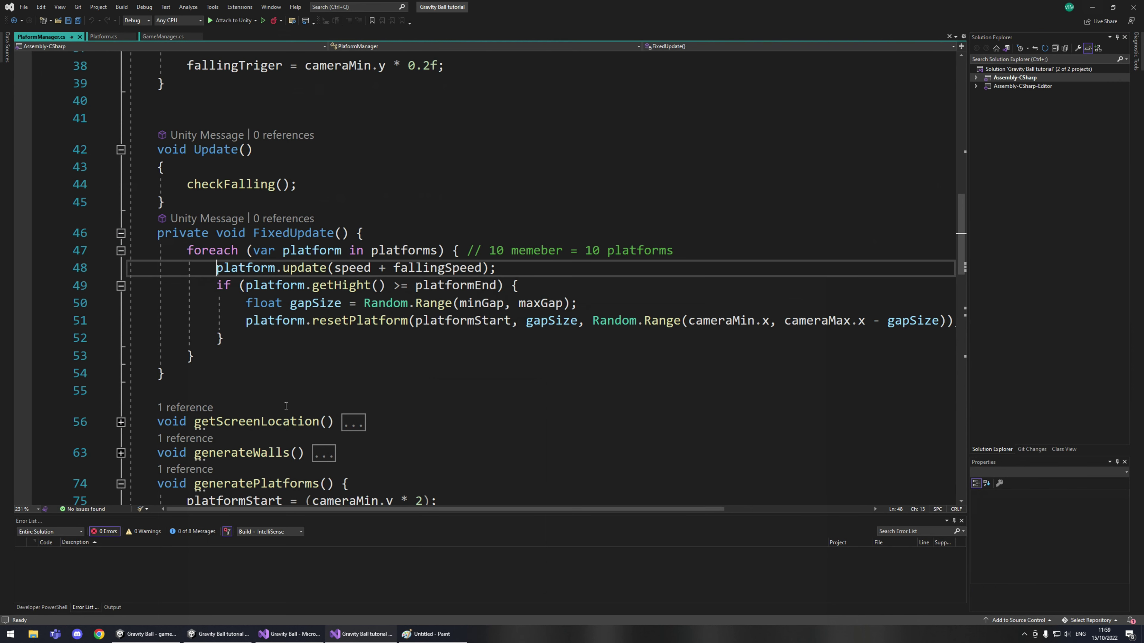
{"action": "type", "text": "//"}
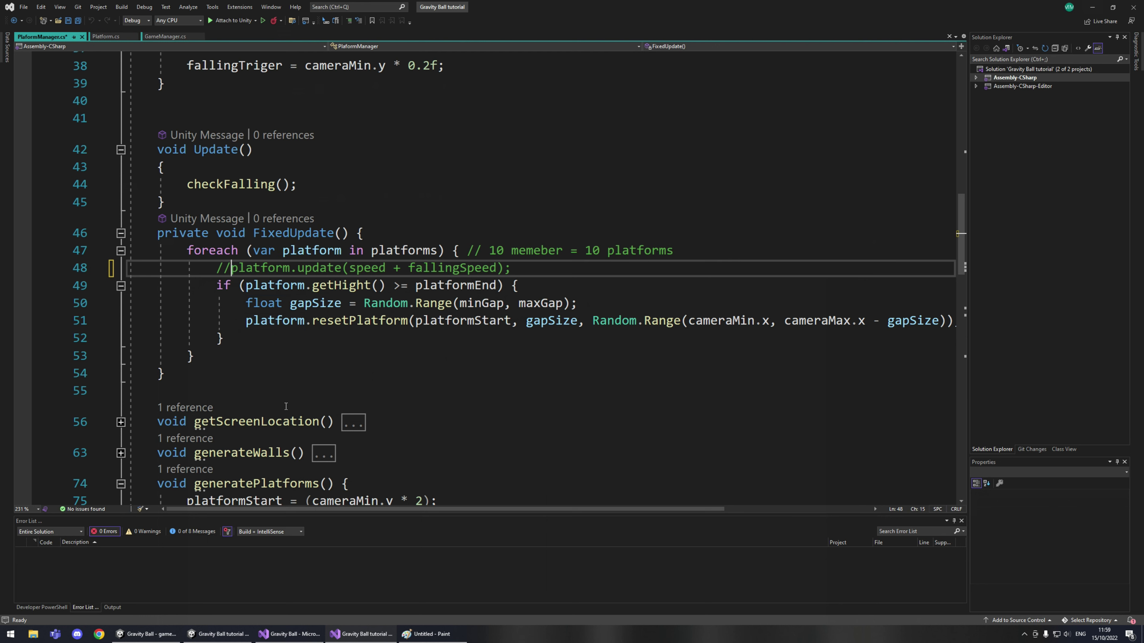
{"action": "key", "text": "Home"}
Insert blank lines around the commented call and at the top of FixedUpdate.
{"action": "left_click", "coordinate": [689, 251]}
{"action": "key", "text": "Return"}
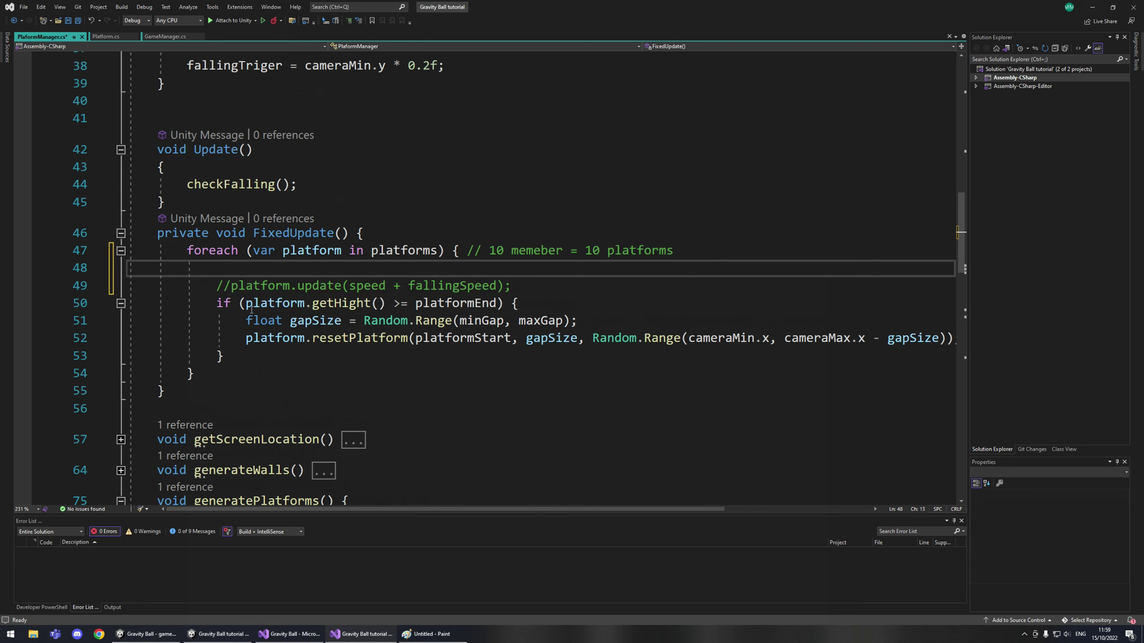
{"action": "key", "text": "Down"}
{"action": "key", "text": "End"}
{"action": "key", "text": "Return"}
{"action": "key", "text": "Up"}
{"action": "key", "text": "Up"}
{"action": "key", "text": "Up"}
{"action": "key", "text": "Up"}
{"action": "key", "text": "End"}
{"action": "key", "text": "Return"}
{"action": "scroll", "coordinate": [374, 363], "scroll_direction": "up", "scroll_amount": 8}
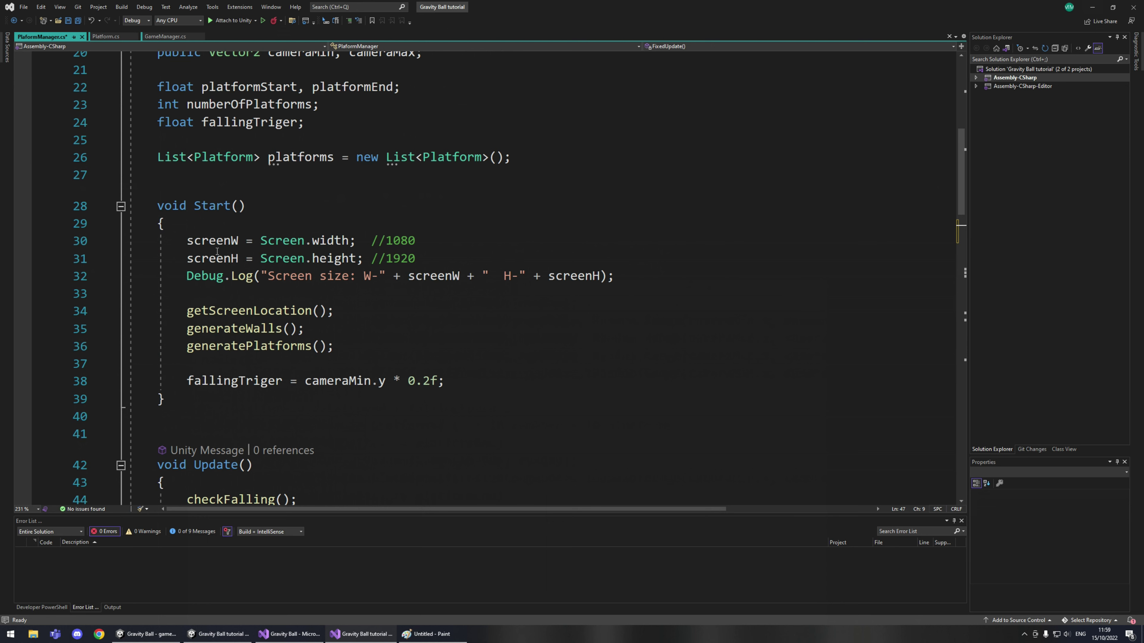
{"action": "left_click", "coordinate": [206, 283]}
Declare 'public GameObject cam;' on line 28 and save PlatformManager.cs.
{"action": "key", "text": "Return"}
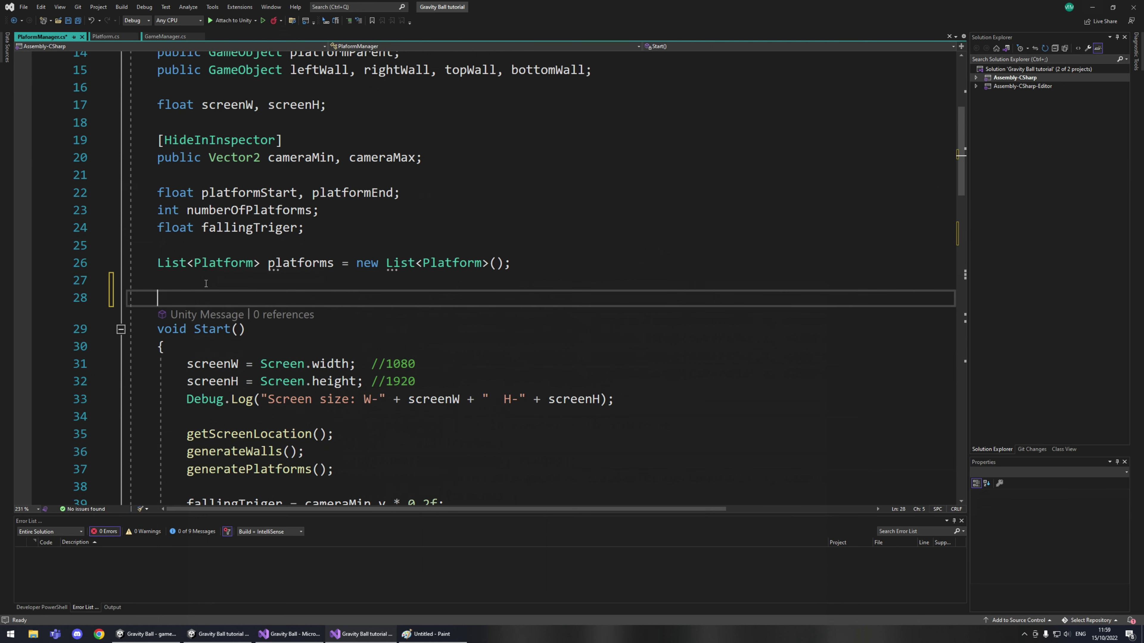
{"action": "type", "text": "publi"}
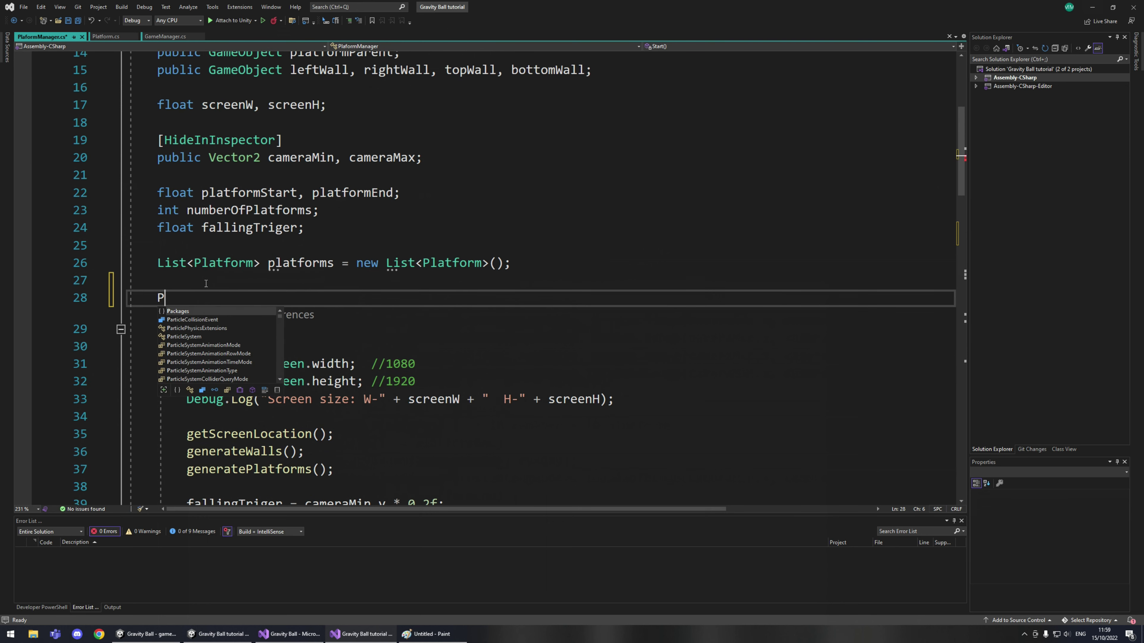
{"action": "type", "text": "c "}
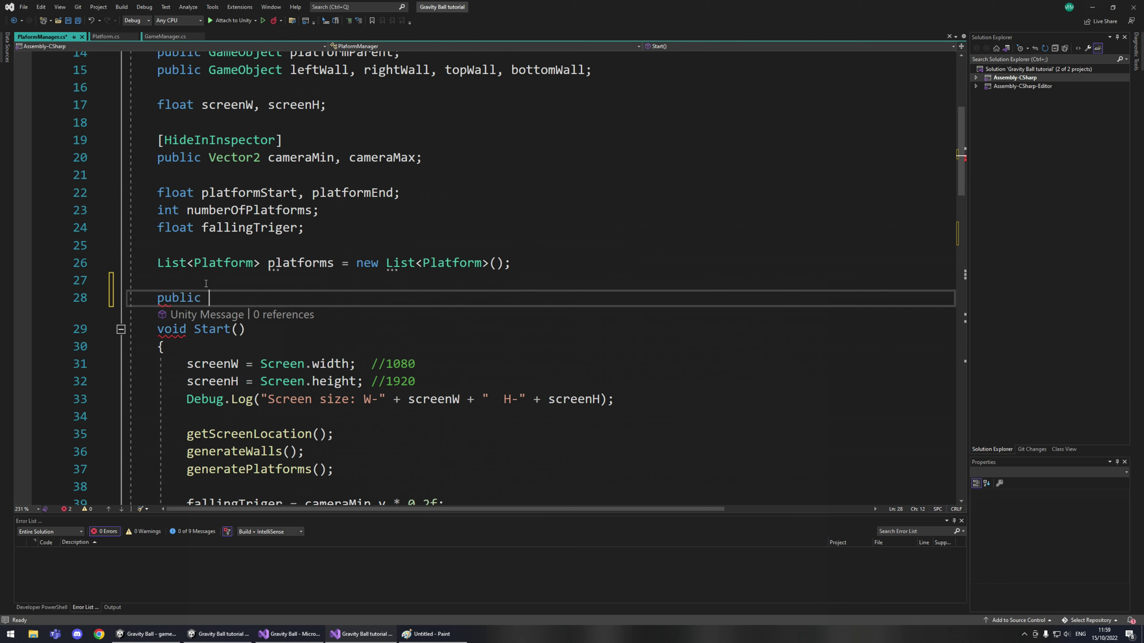
{"action": "type", "text": "GameObject"}
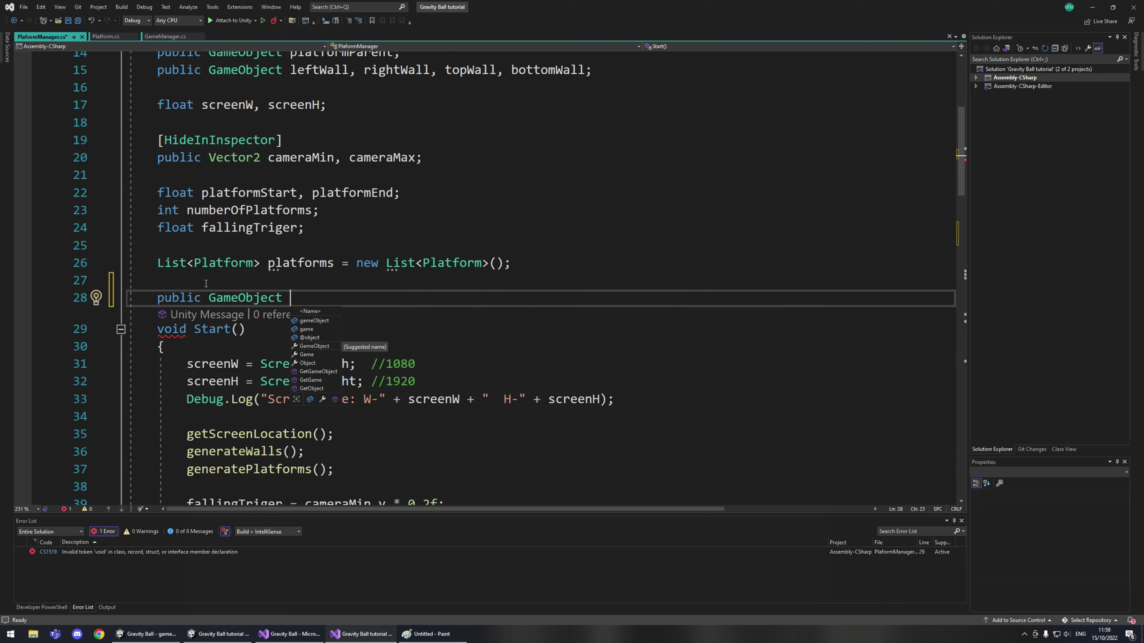
{"action": "type", "text": "cam;"}
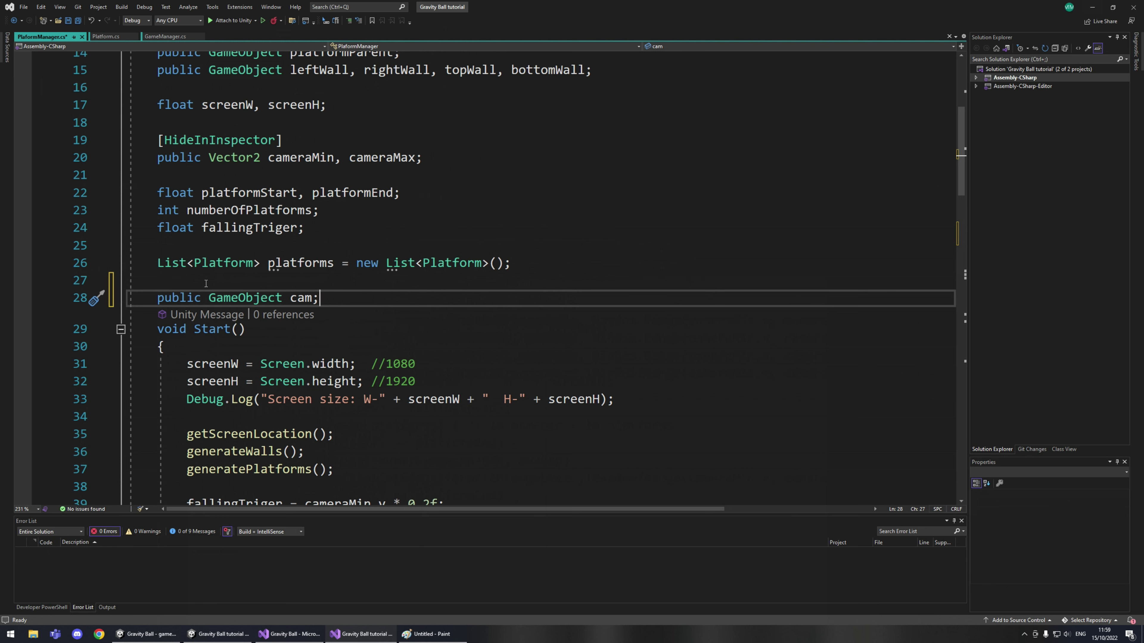
{"action": "double_click", "coordinate": [244, 298]}
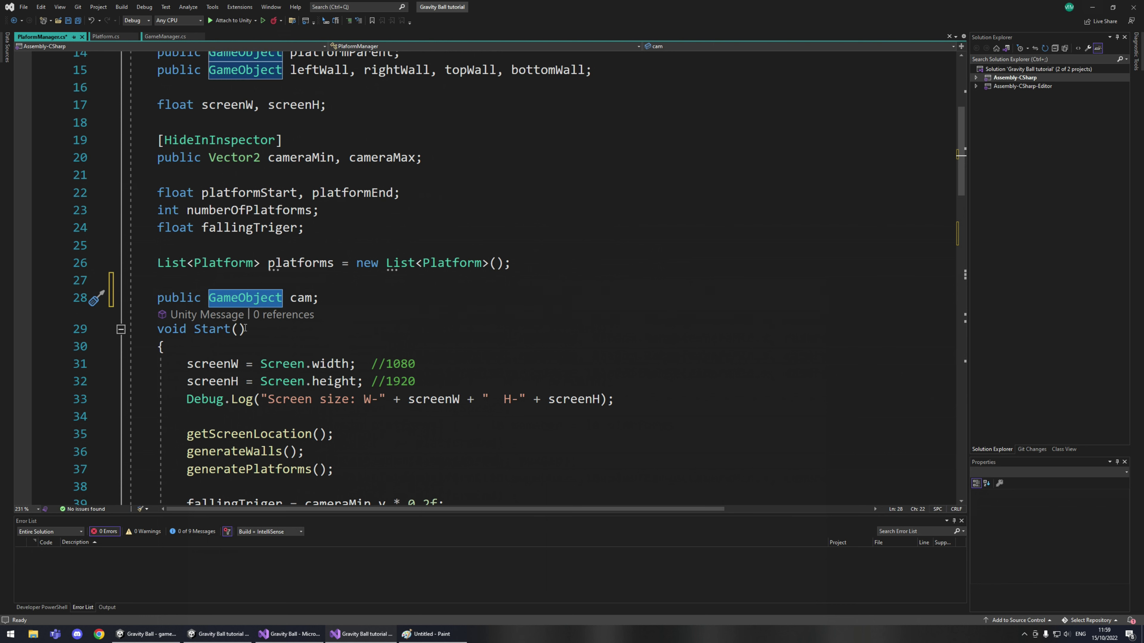
{"action": "type", "text": "Camera"}
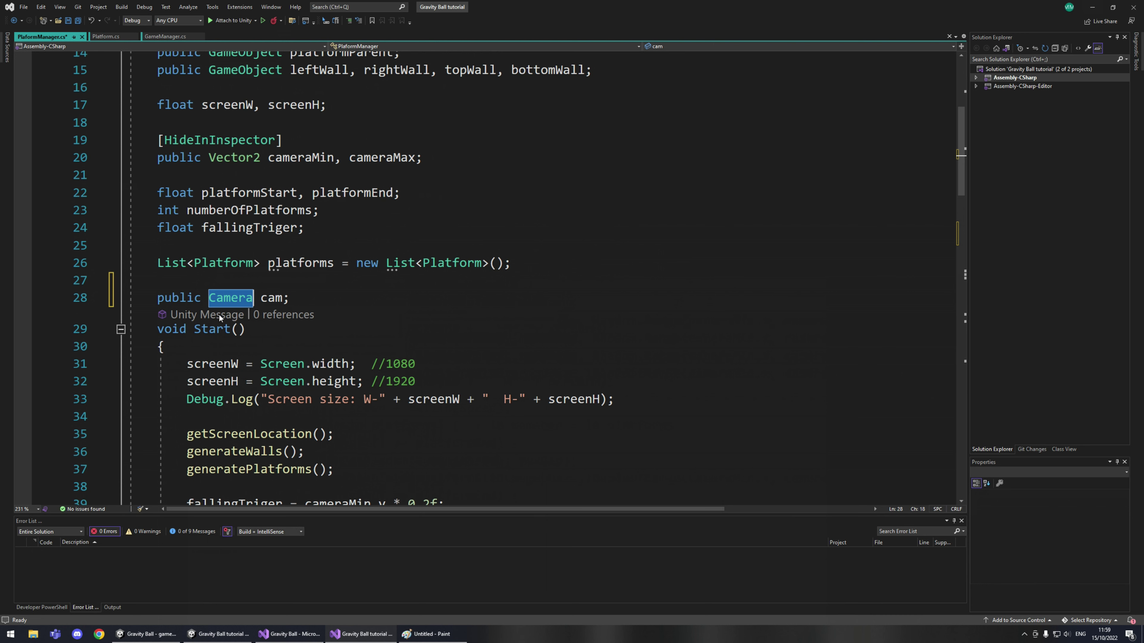
{"action": "type", "text": "Ganme"}
{"action": "key", "text": "BackSpace"}
{"action": "key", "text": "BackSpace"}
{"action": "key", "text": "BackSpace"}
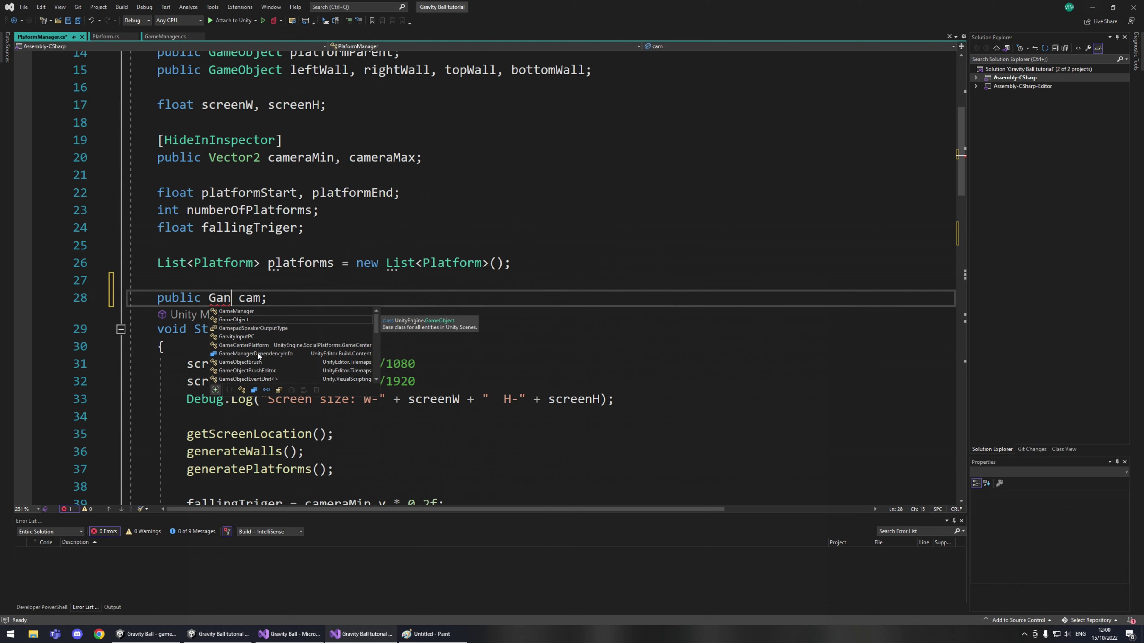
{"action": "type", "text": "me"}
{"action": "key", "text": "Tab"}
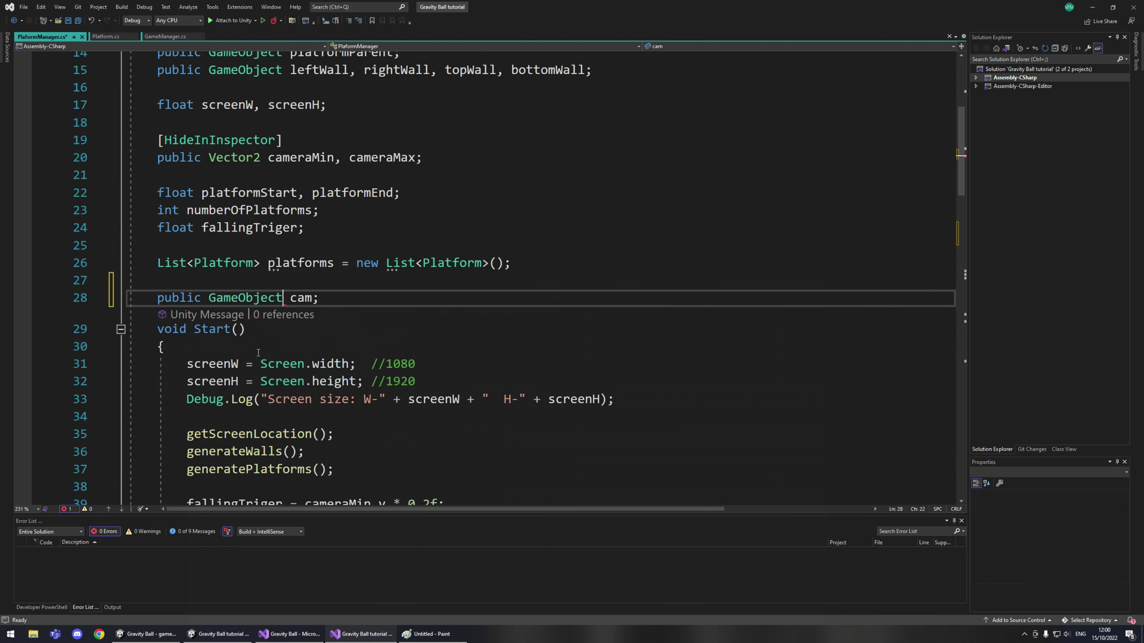
{"action": "key", "text": "ctrl+s"}
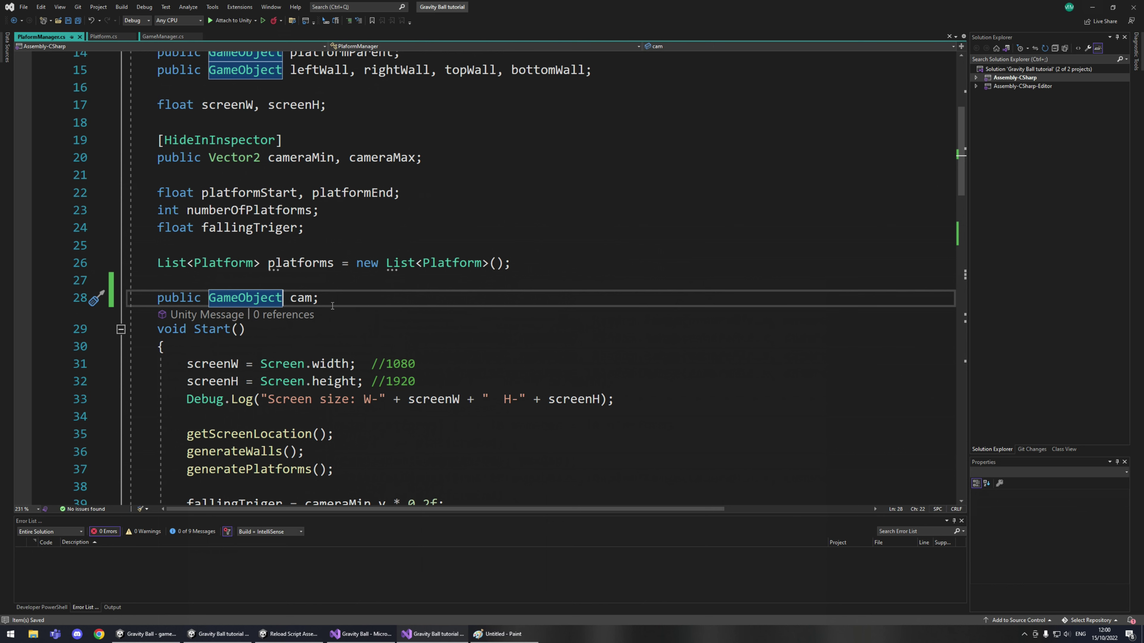
{"action": "scroll", "coordinate": [298, 315], "scroll_direction": "down", "scroll_amount": 2}
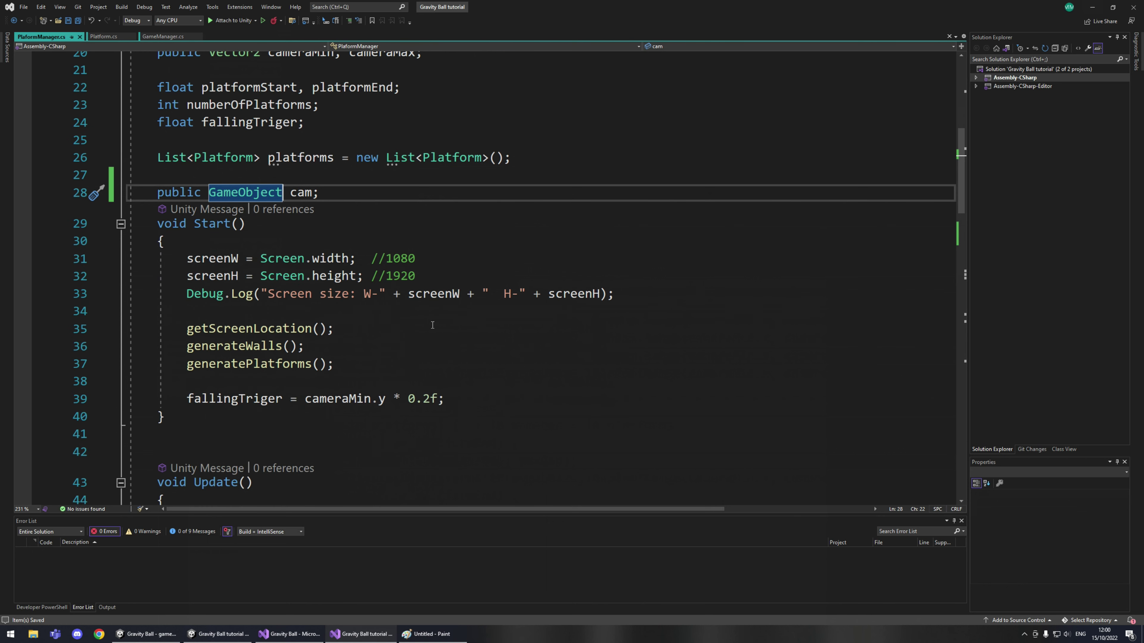
{"action": "scroll", "coordinate": [311, 256], "scroll_direction": "down", "scroll_amount": 6}
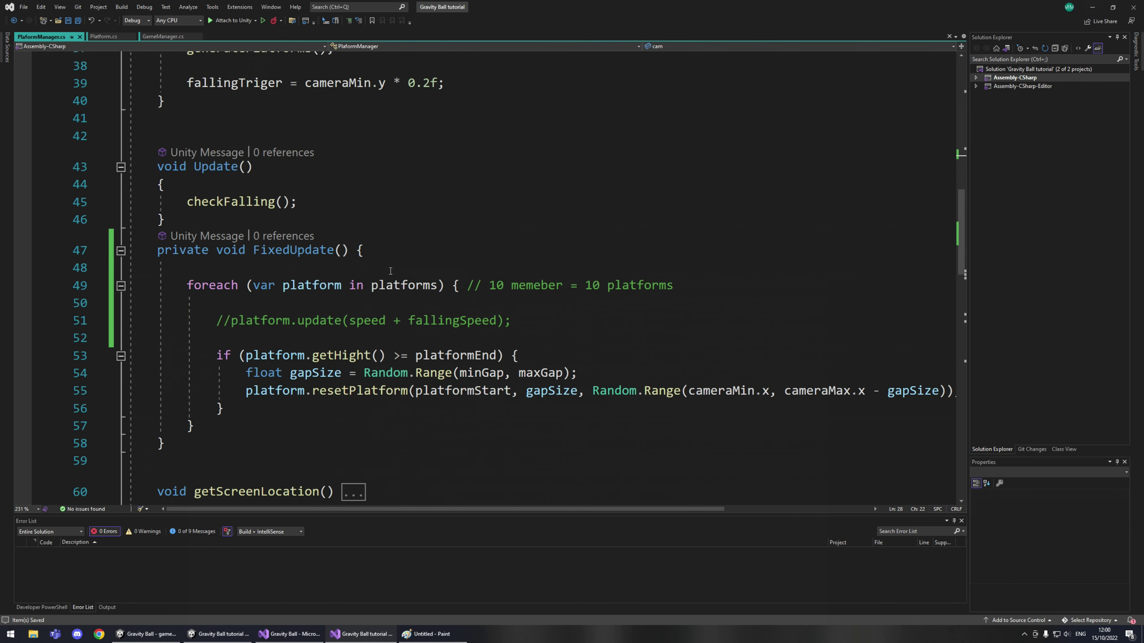
Start a new FixedUpdate line with cam.transform.position.
{"action": "left_click", "coordinate": [206, 270]}
{"action": "key", "text": "Return"}
{"action": "key", "text": "Up"}
{"action": "type", "text": "cam"}
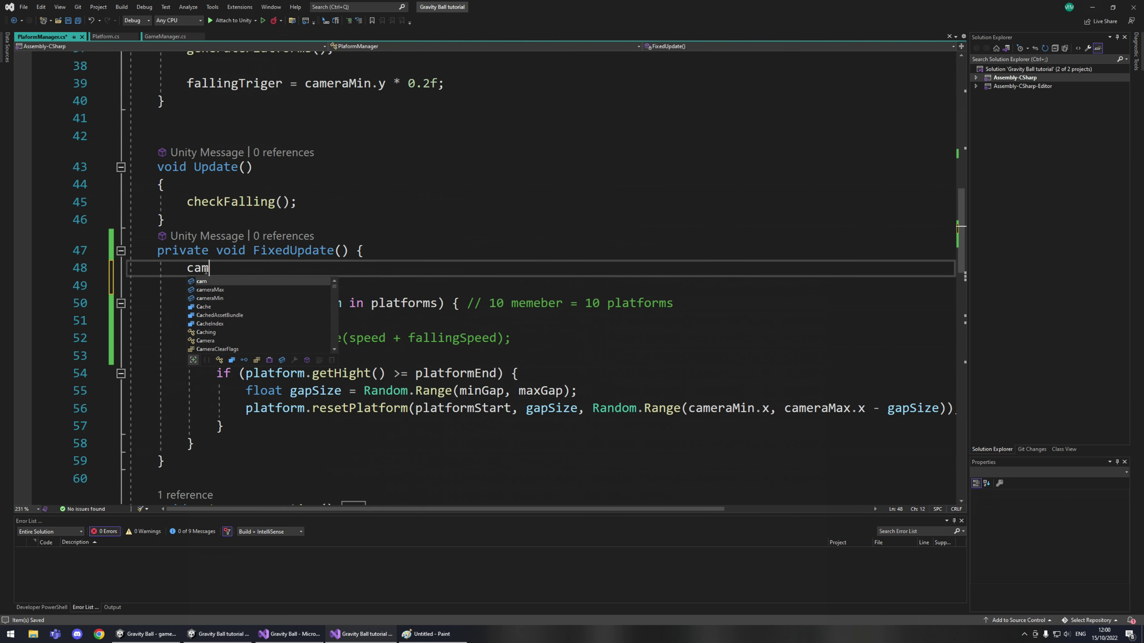
{"action": "key", "text": "Tab"}
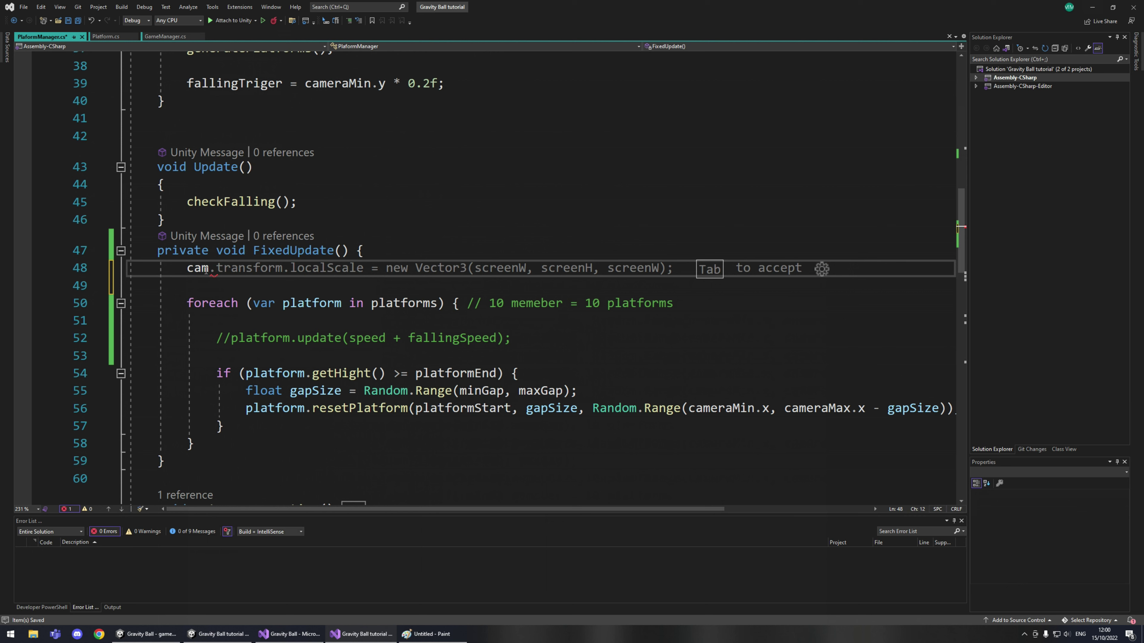
{"action": "key", "text": "Tab"}
{"action": "key", "text": "ctrl+z"}
{"action": "type", "text": ".tr"}
{"action": "type", "text": "ansform.po"}
{"action": "key", "text": "Tab"}
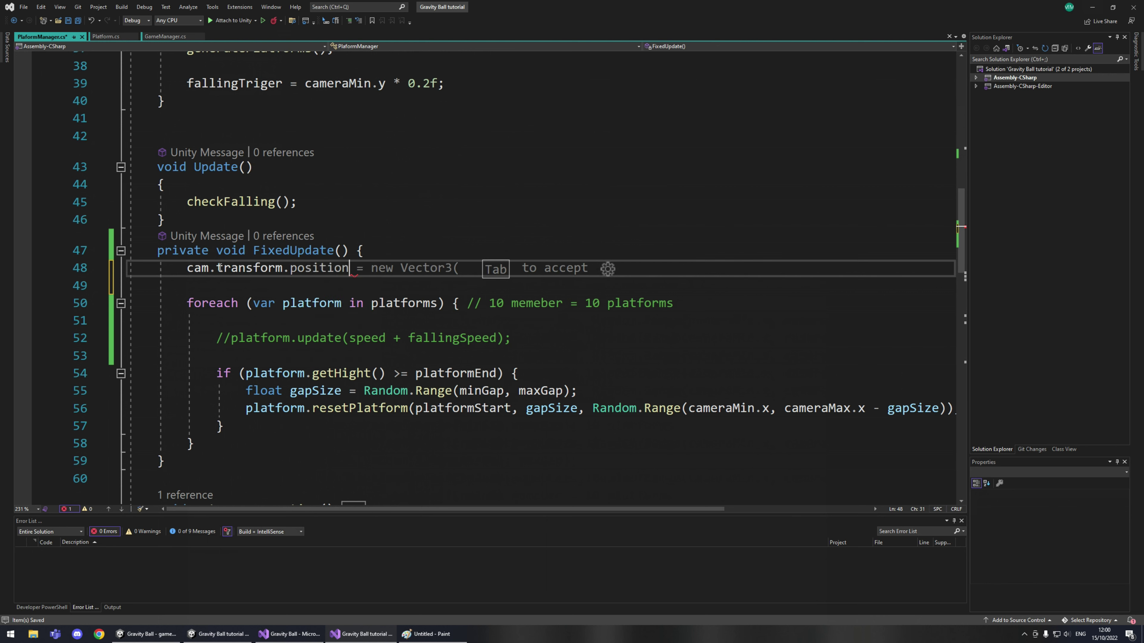
Complete the line as += Vector3.down * (speed + fallingSpeed).
{"action": "type", "text": "+"}
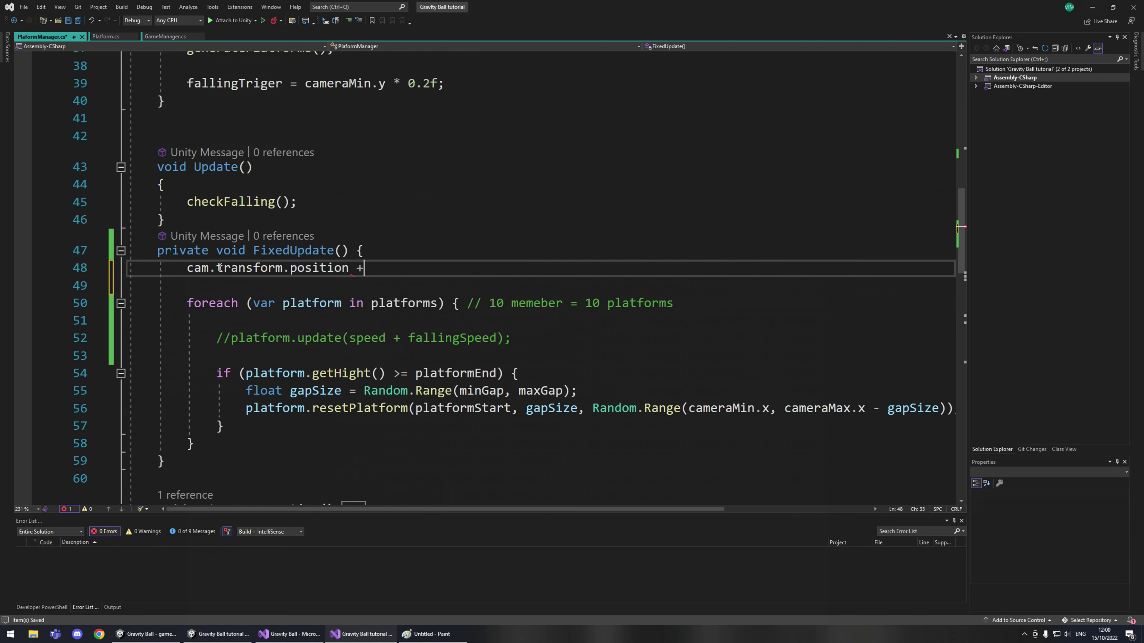
{"action": "type", "text": "= Vecto"}
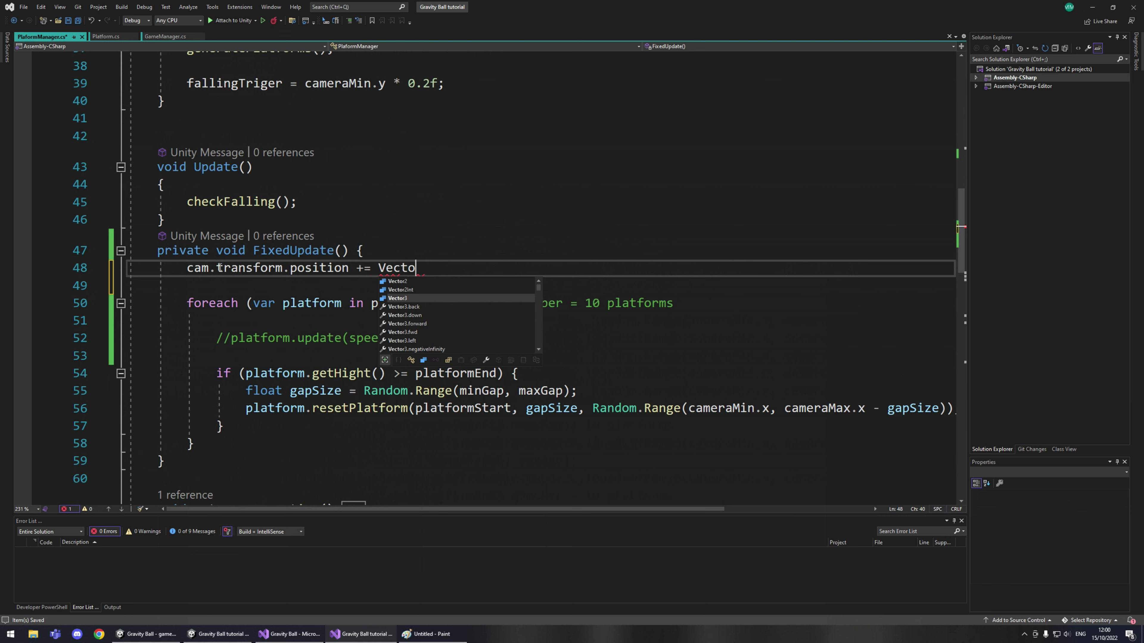
{"action": "key", "text": "Tab"}
{"action": "type", "text": ".dow"}
{"action": "key", "text": "Tab"}
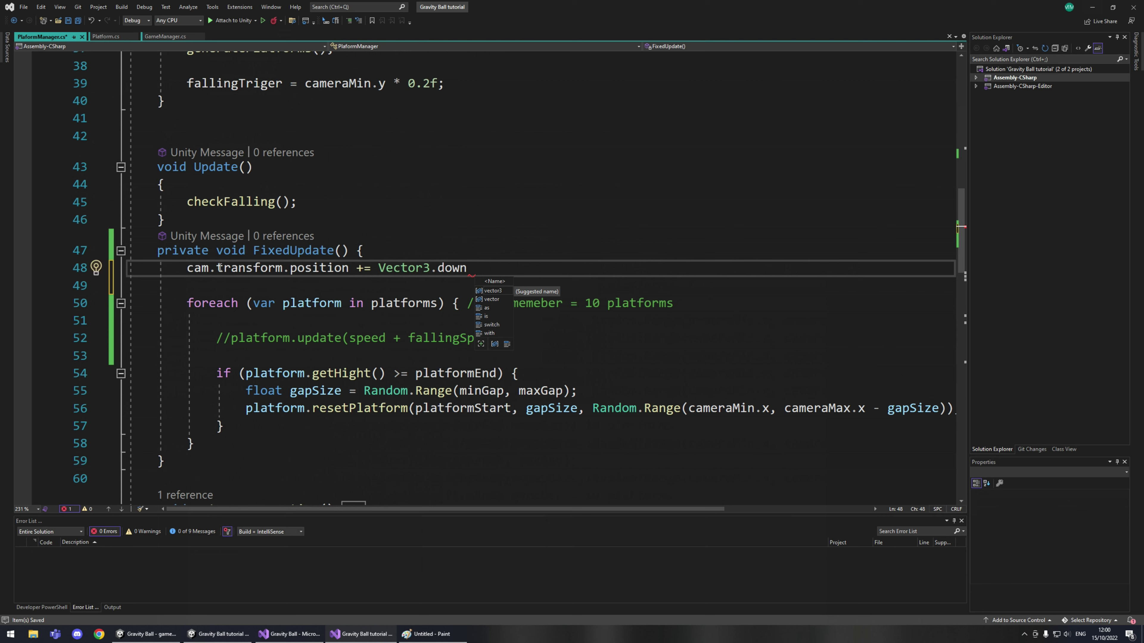
{"action": "type", "text": "* ()"}
{"action": "key", "text": "Left"}
{"action": "type", "text": "speed + fall"}
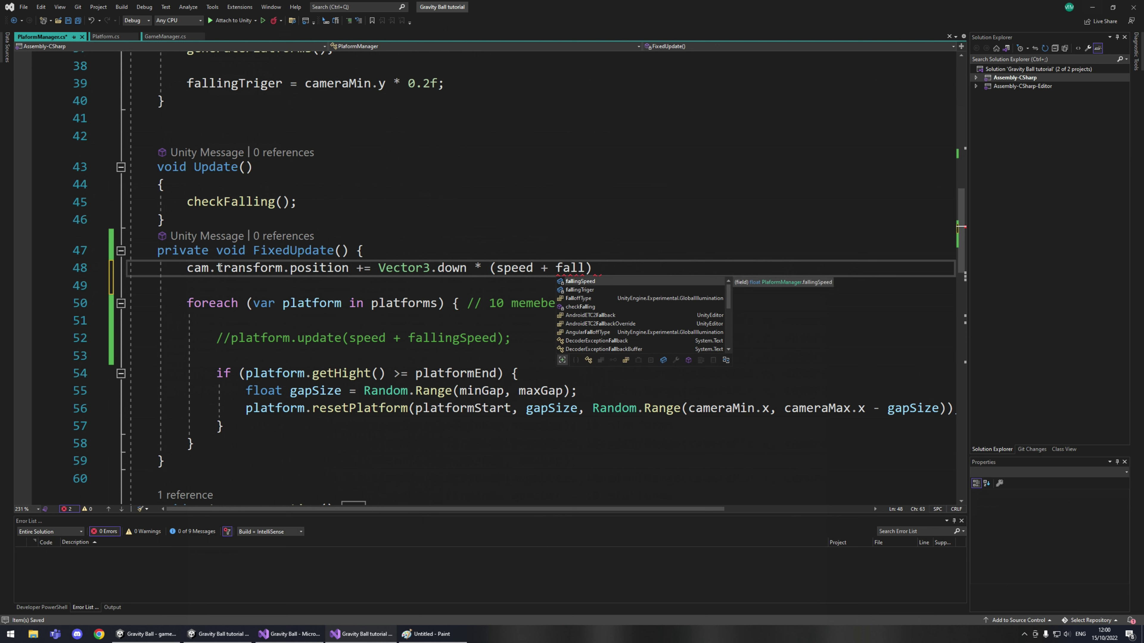
{"action": "key", "text": "Tab"}
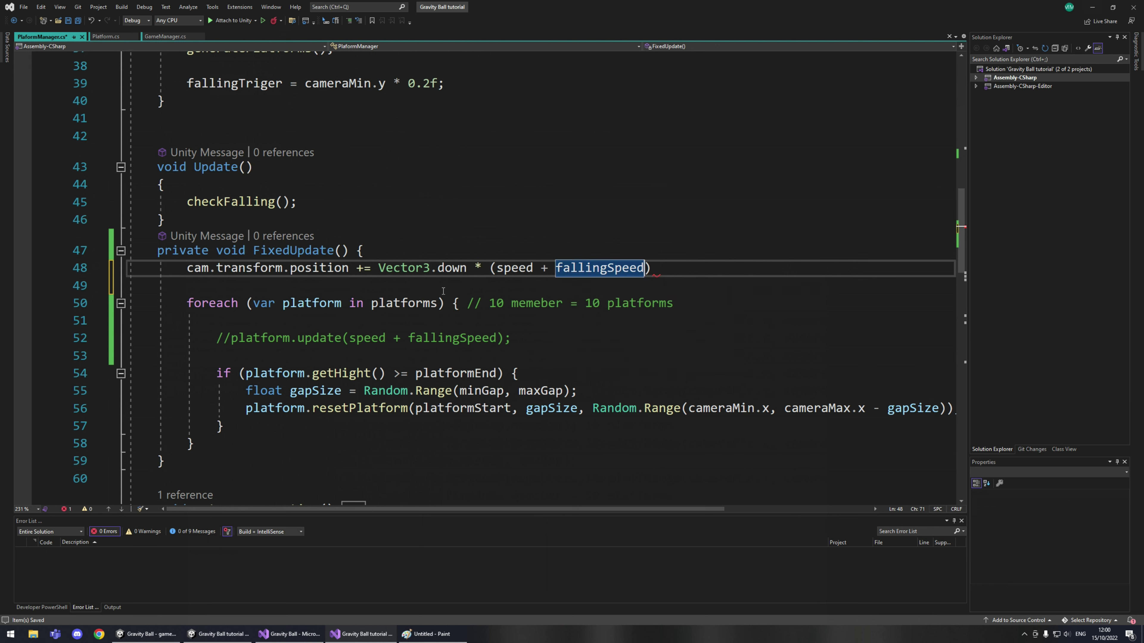
Add a (0, 1, 0) note on line 47 explaining Vector3.down.
{"action": "left_click_drag", "start_coordinate": [382, 267], "coordinate": [467, 270]}
{"action": "key", "text": "Up"}
{"action": "type", "text": "("}
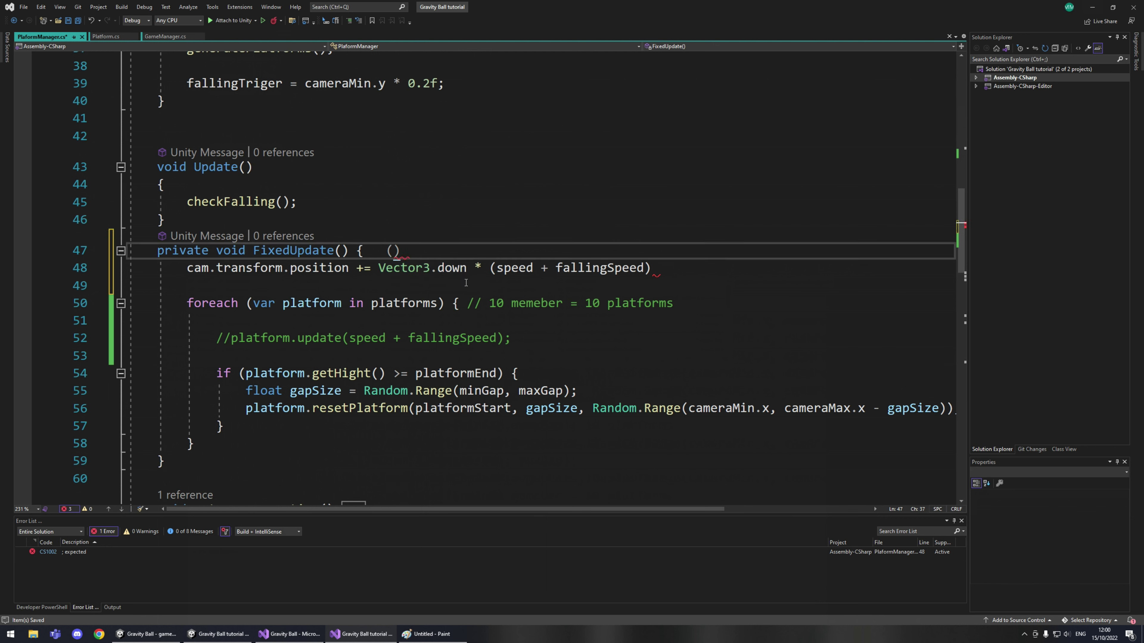
{"action": "type", "text": "0, 1, 0"}
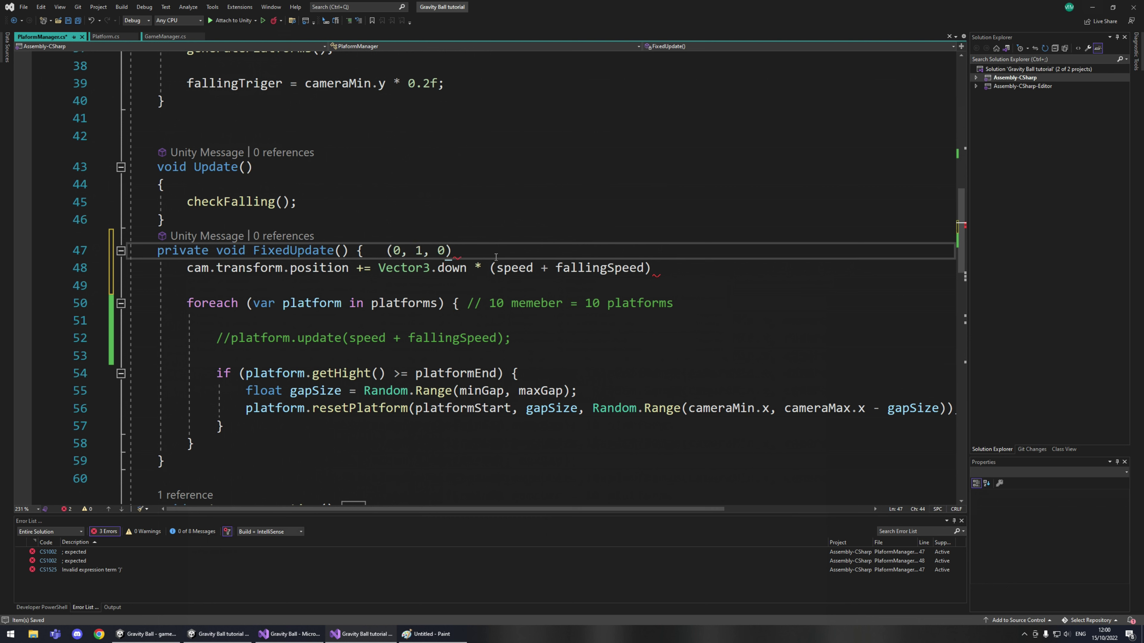
Change the note to (0, -1, 0) and highlight it against the (speed + fallingSpeed) multiplier.
{"action": "left_click", "coordinate": [414, 251]}
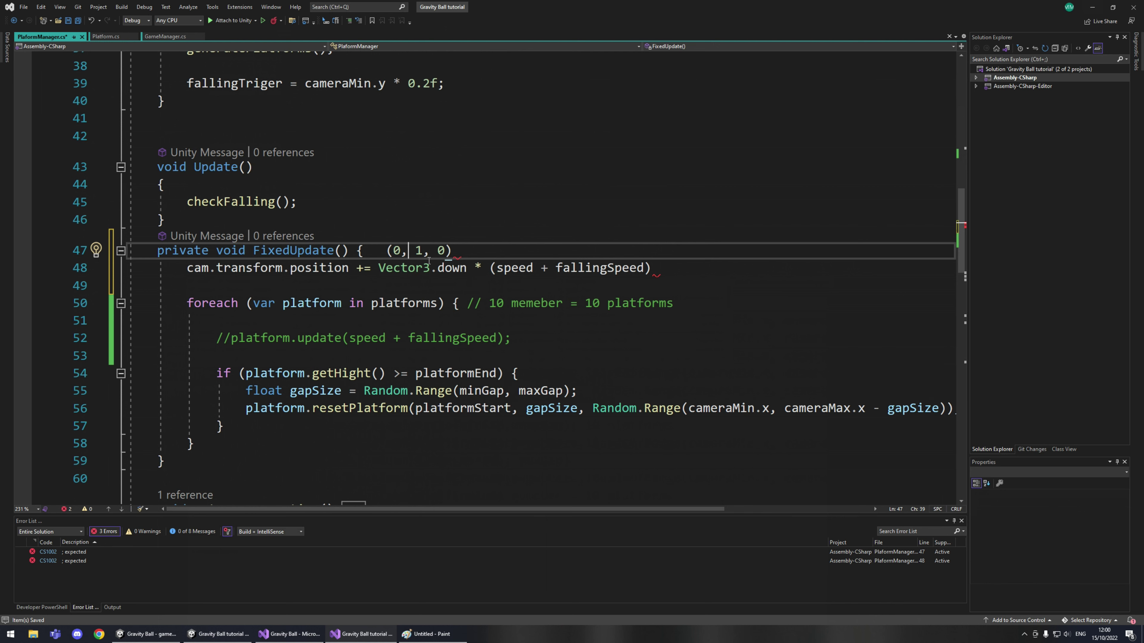
{"action": "type", "text": "-"}
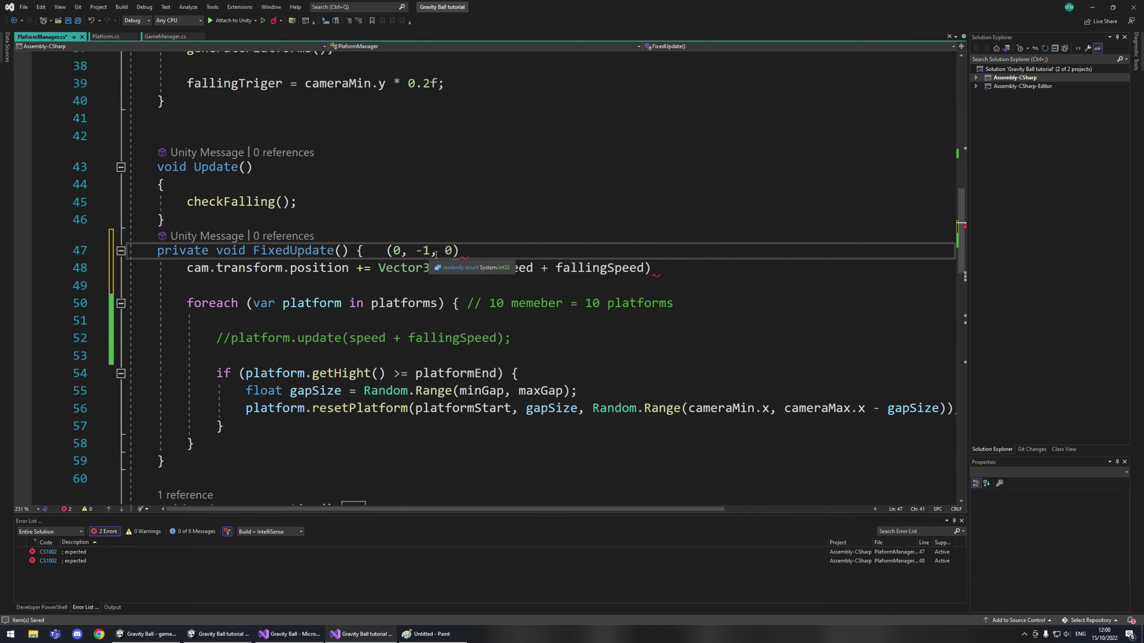
{"action": "left_click", "coordinate": [498, 270]}
{"action": "left_click_drag", "start_coordinate": [498, 269], "coordinate": [653, 275]}
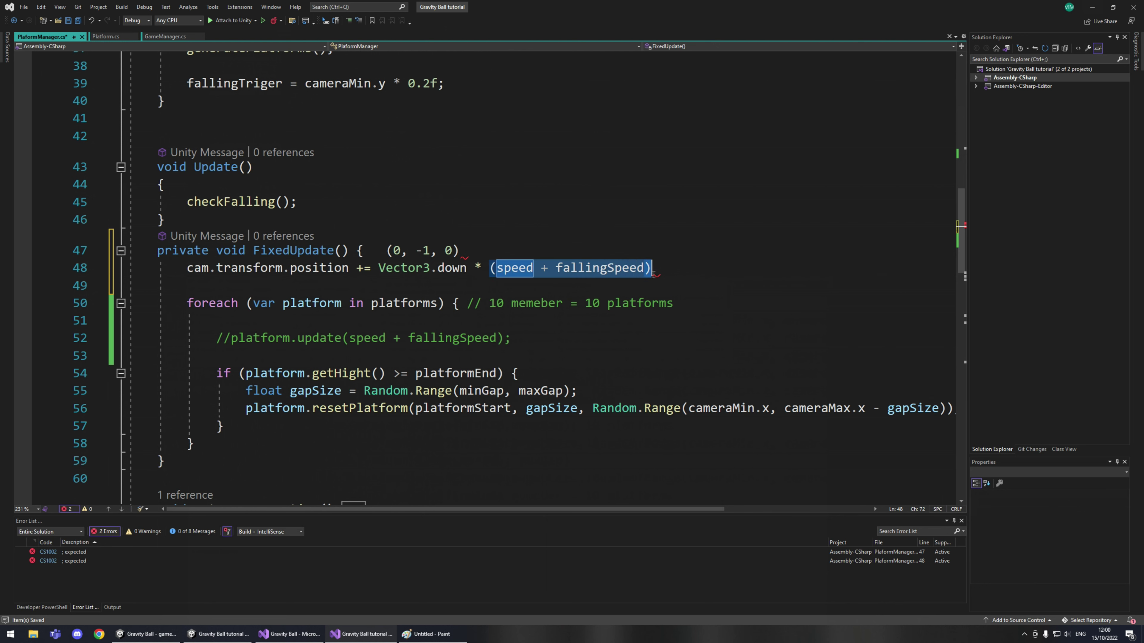
{"action": "left_click", "coordinate": [415, 251]}
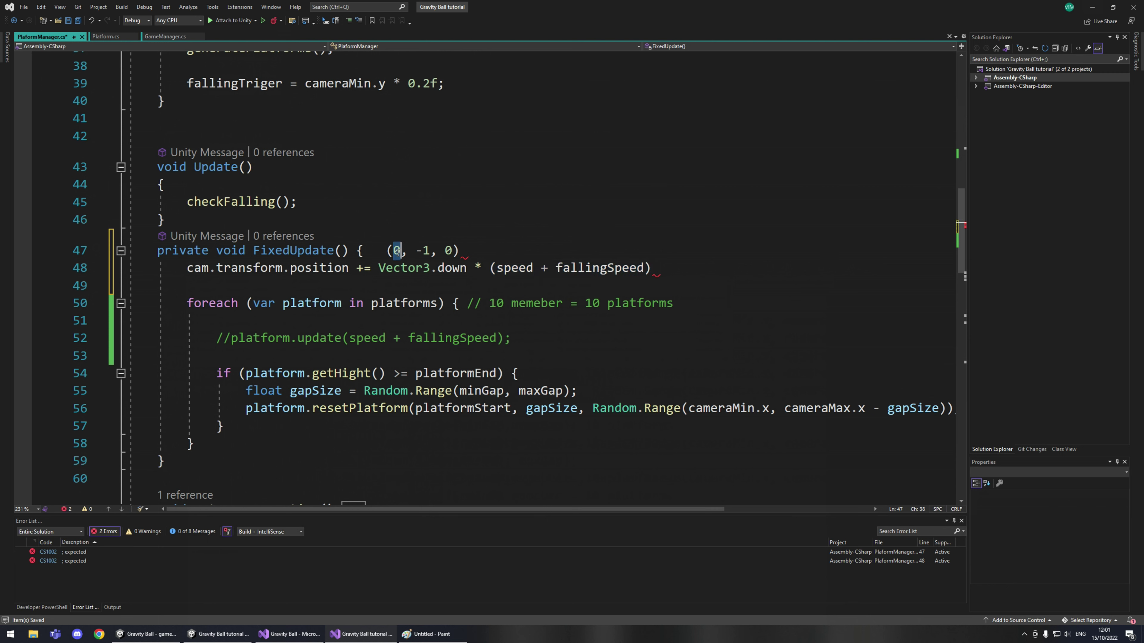
{"action": "left_click_drag", "start_coordinate": [415, 251], "coordinate": [454, 251]}
{"action": "left_click", "coordinate": [490, 269]}
{"action": "key", "text": "shift+End"}
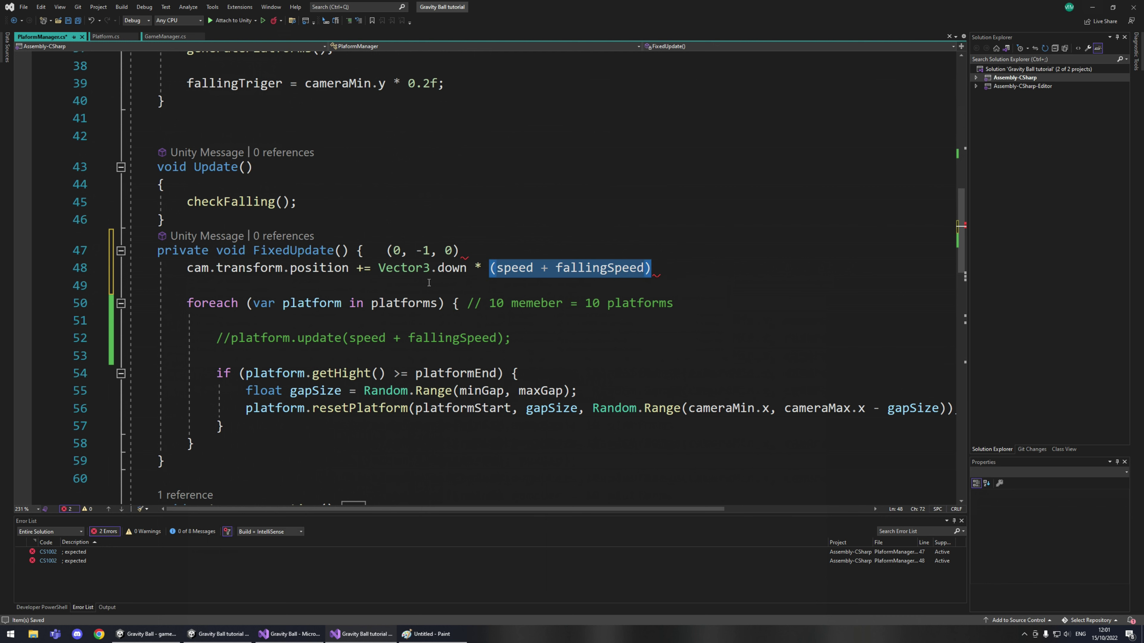
{"action": "left_click_drag", "start_coordinate": [471, 270], "coordinate": [652, 275]}
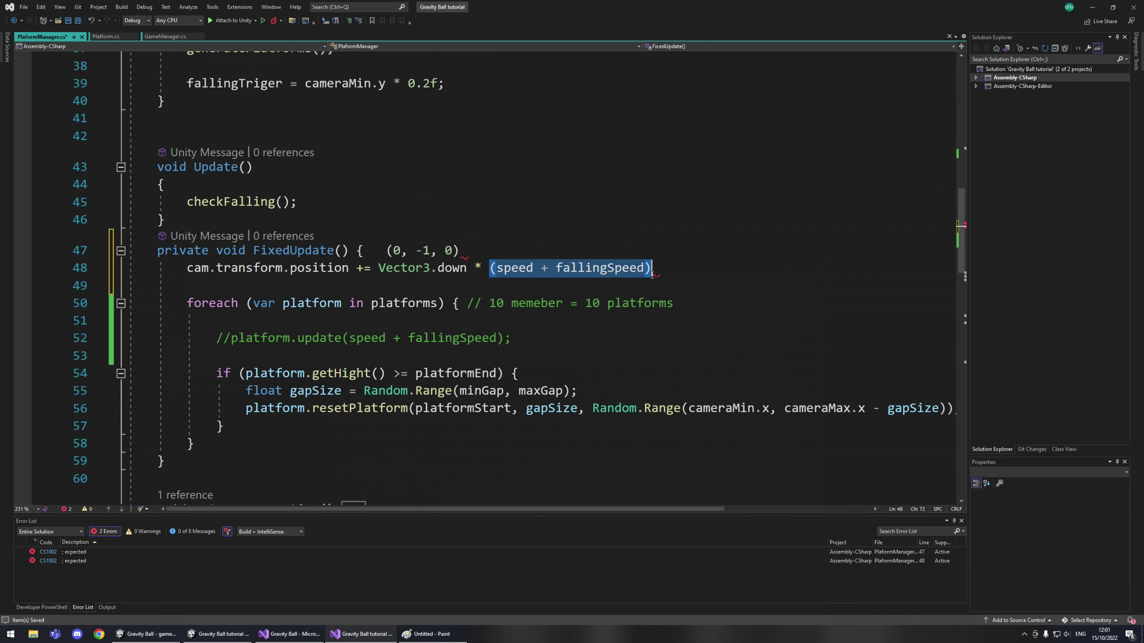
Highlight each value of (0, -1, 0) beside the multiplier, then delete the note.
{"action": "left_click", "coordinate": [394, 251]}
{"action": "double_click", "coordinate": [395, 251]}
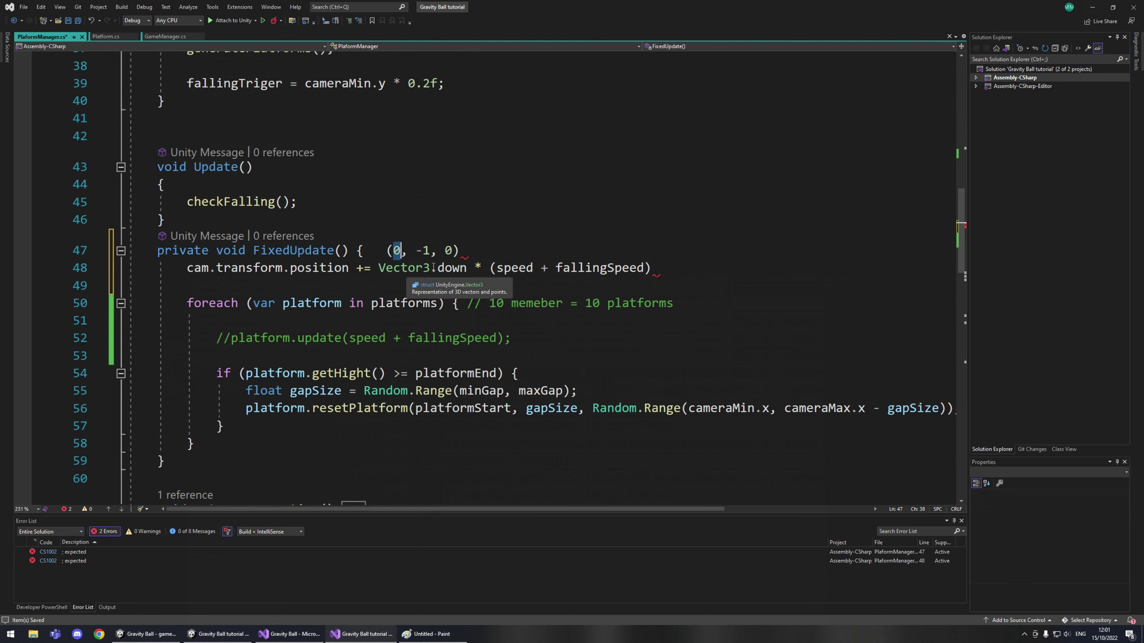
{"action": "key", "text": "Right"}
{"action": "key", "text": "Right"}
{"action": "key", "text": "Right"}
{"action": "key", "text": "shift+Right"}
{"action": "key", "text": "shift+Right"}
{"action": "left_click_drag", "start_coordinate": [492, 270], "coordinate": [653, 269]}
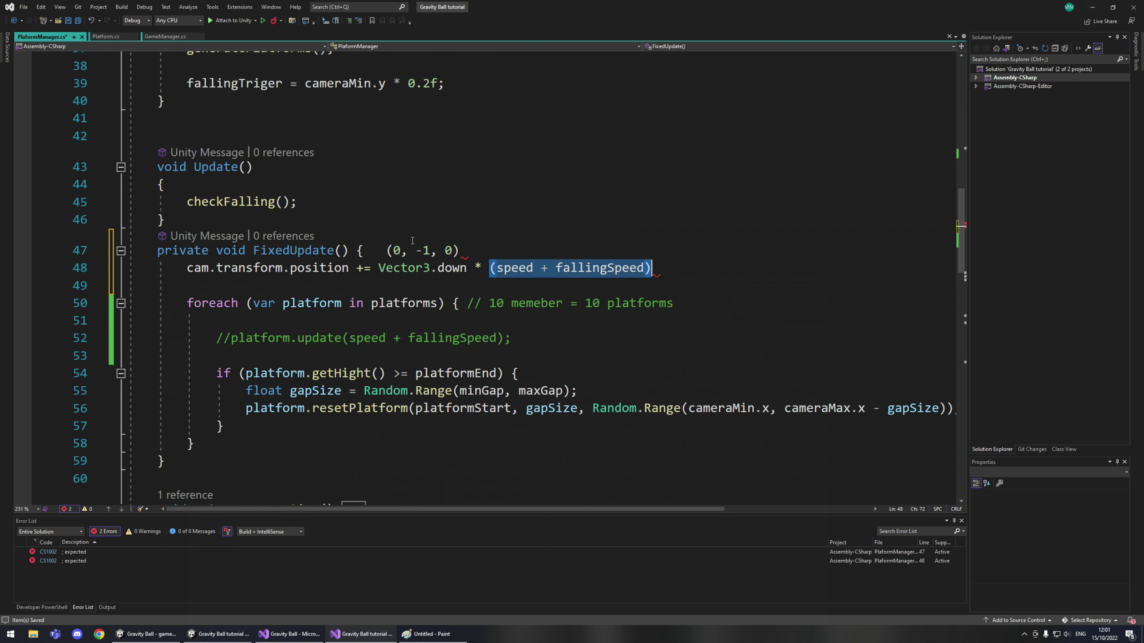
{"action": "double_click", "coordinate": [449, 251]}
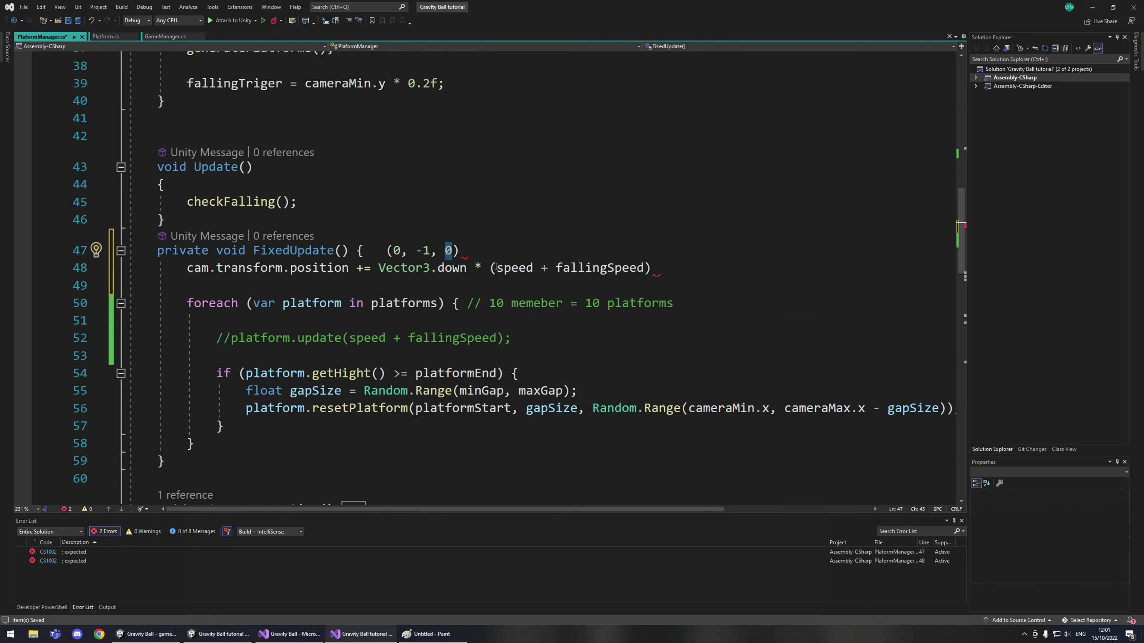
{"action": "left_click_drag", "start_coordinate": [459, 251], "coordinate": [387, 250]}
{"action": "key", "text": "BackSpace"}
{"action": "key", "text": "BackSpace"}
{"action": "key", "text": "BackSpace"}
{"action": "key", "text": "BackSpace"}
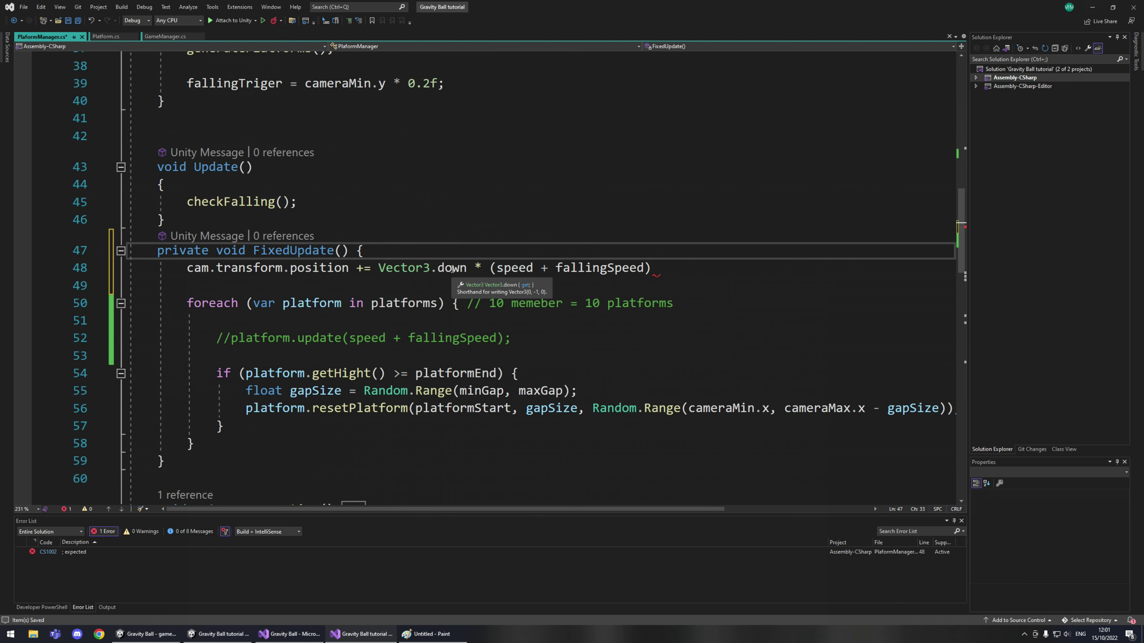
Multiply line 48's (speed + fallingSpeed) camera movement by Time.deltaTime.
{"action": "left_click", "coordinate": [452, 269]}
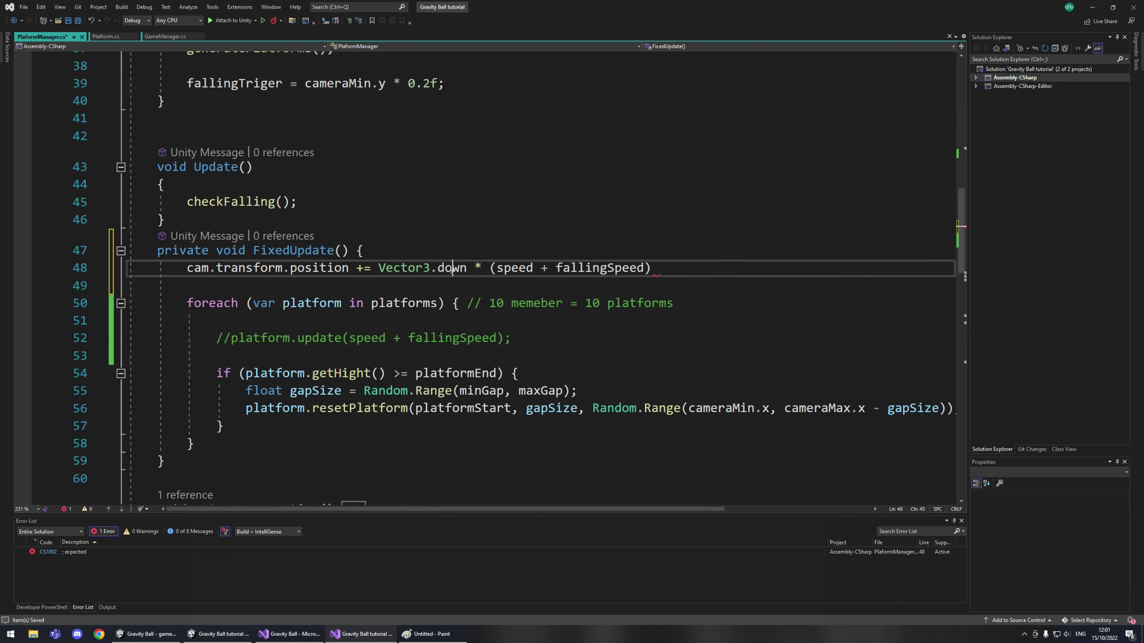
{"action": "left_click", "coordinate": [687, 265]}
{"action": "double_click", "coordinate": [519, 269]}
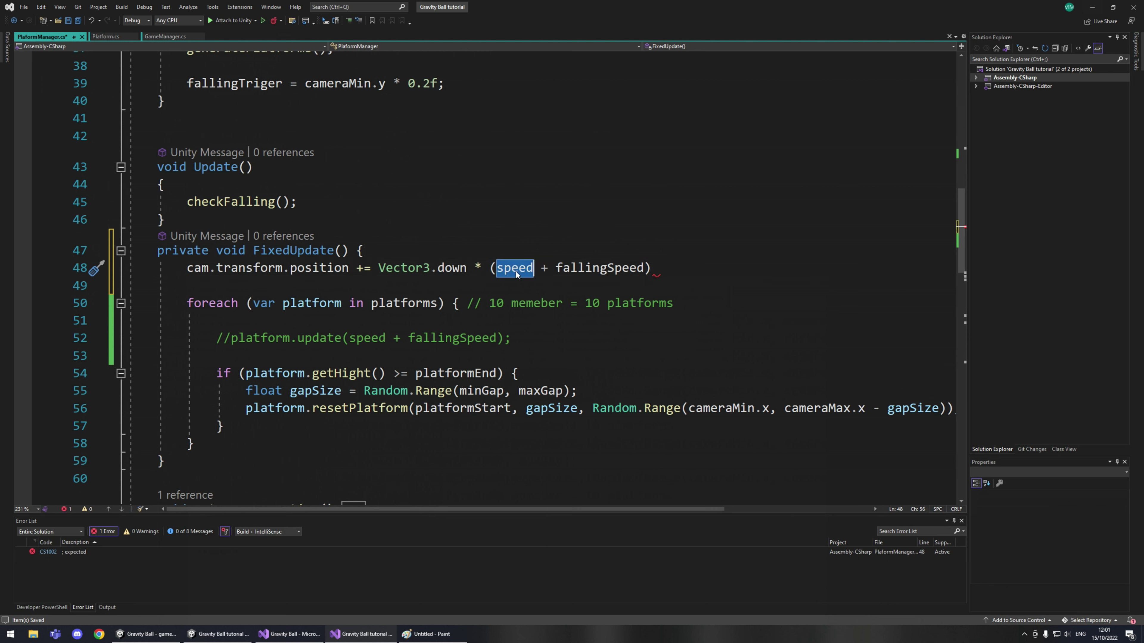
{"action": "double_click", "coordinate": [603, 270]}
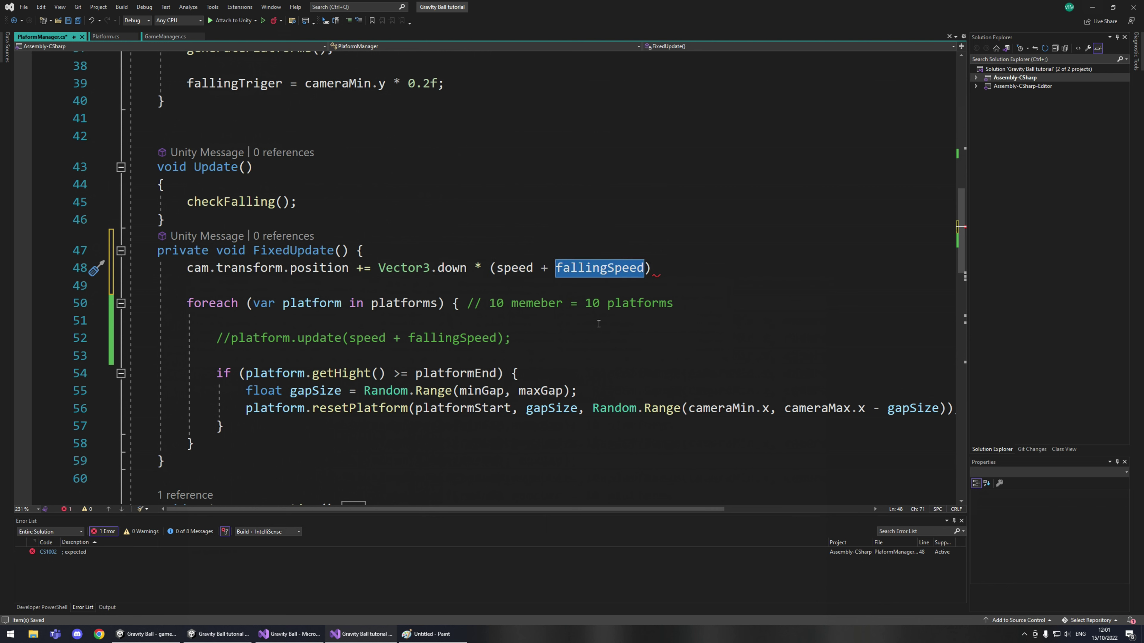
{"action": "left_click", "coordinate": [659, 270]}
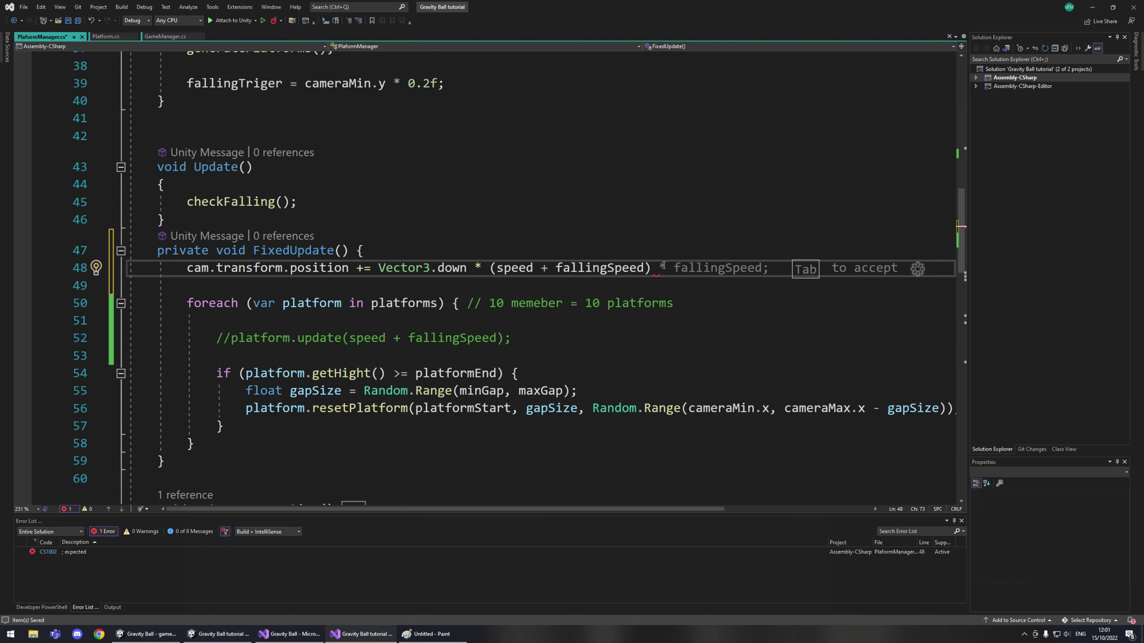
{"action": "type", "text": "* Tim"}
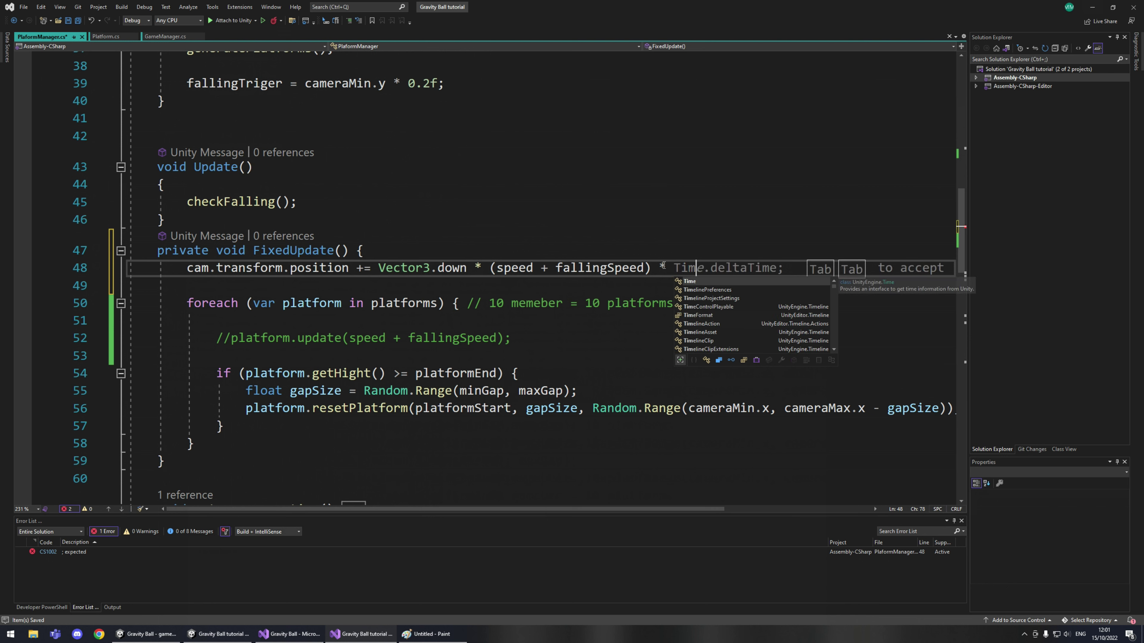
{"action": "key", "text": "Tab"}
{"action": "key", "text": "Tab"}
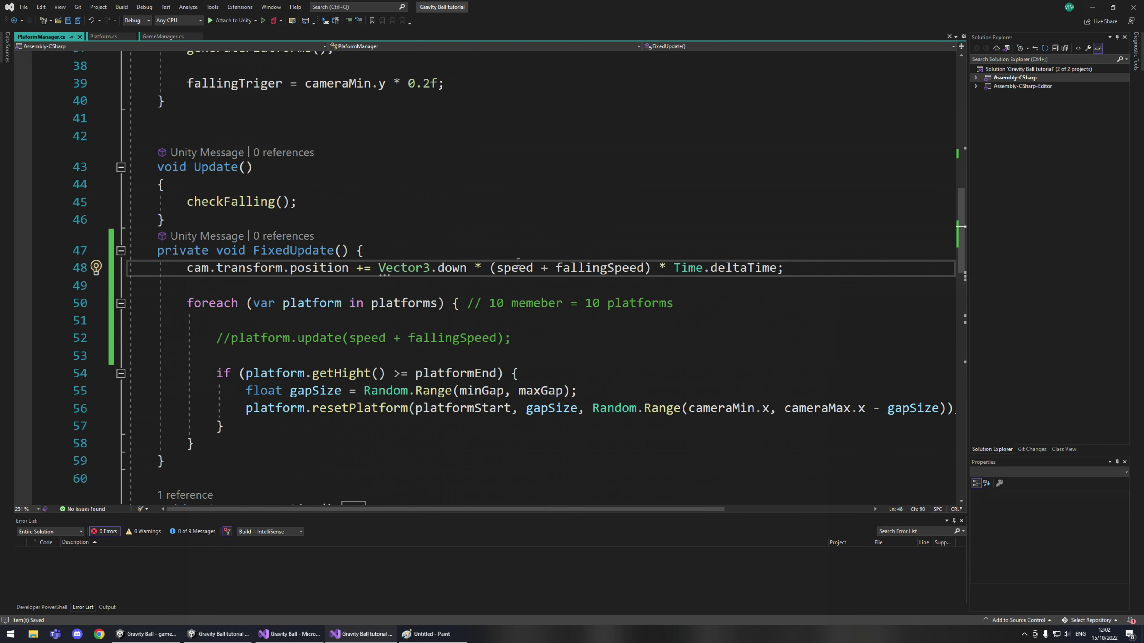
In Unity, parent wallLeft, wallRight, wallTop, wallBottom and fallingTrigger under Main Camera.
{"action": "left_click", "coordinate": [215, 632]}
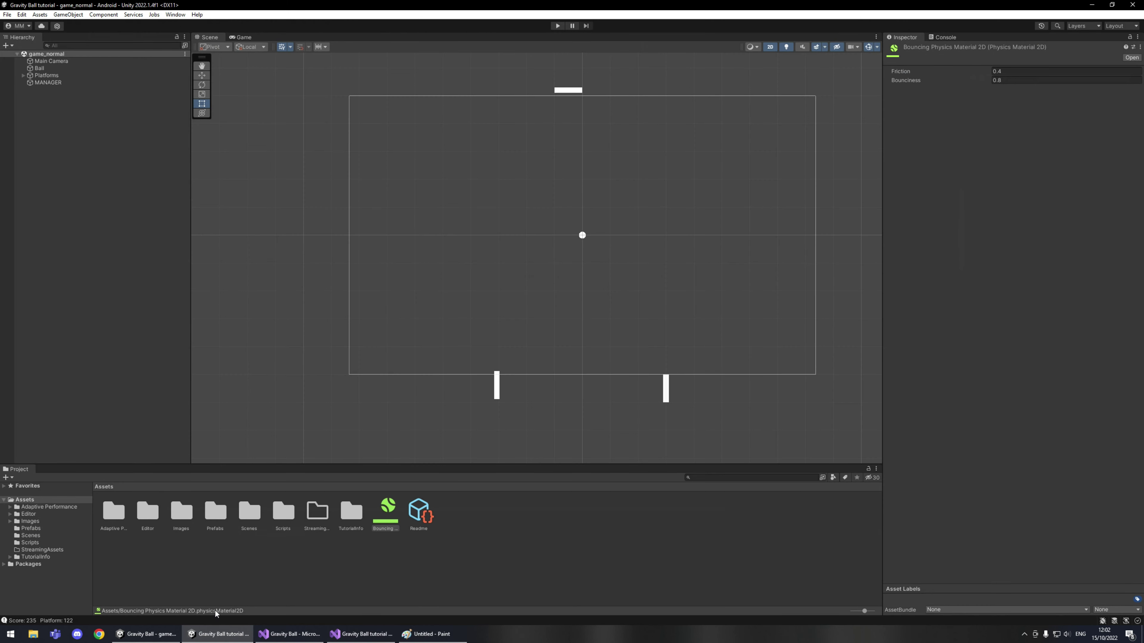
{"action": "left_click", "coordinate": [243, 38]}
{"action": "left_click", "coordinate": [210, 38]}
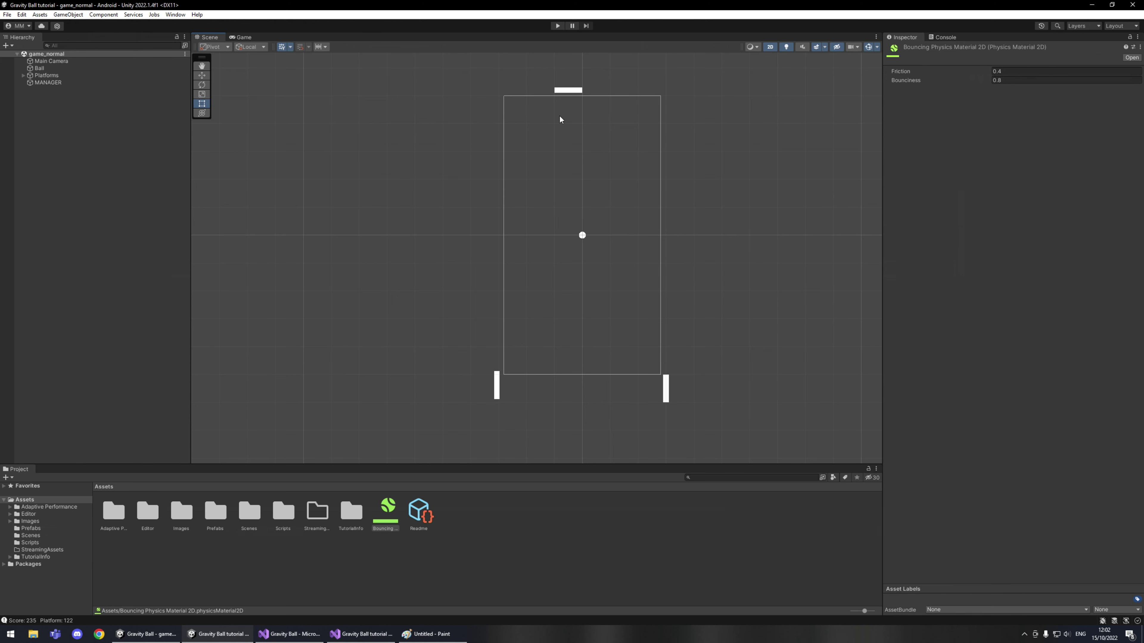
{"action": "left_click", "coordinate": [70, 156]}
{"action": "left_click", "coordinate": [23, 76]}
{"action": "left_click", "coordinate": [48, 83]}
{"action": "left_click", "coordinate": [59, 90], "text": "shift"}
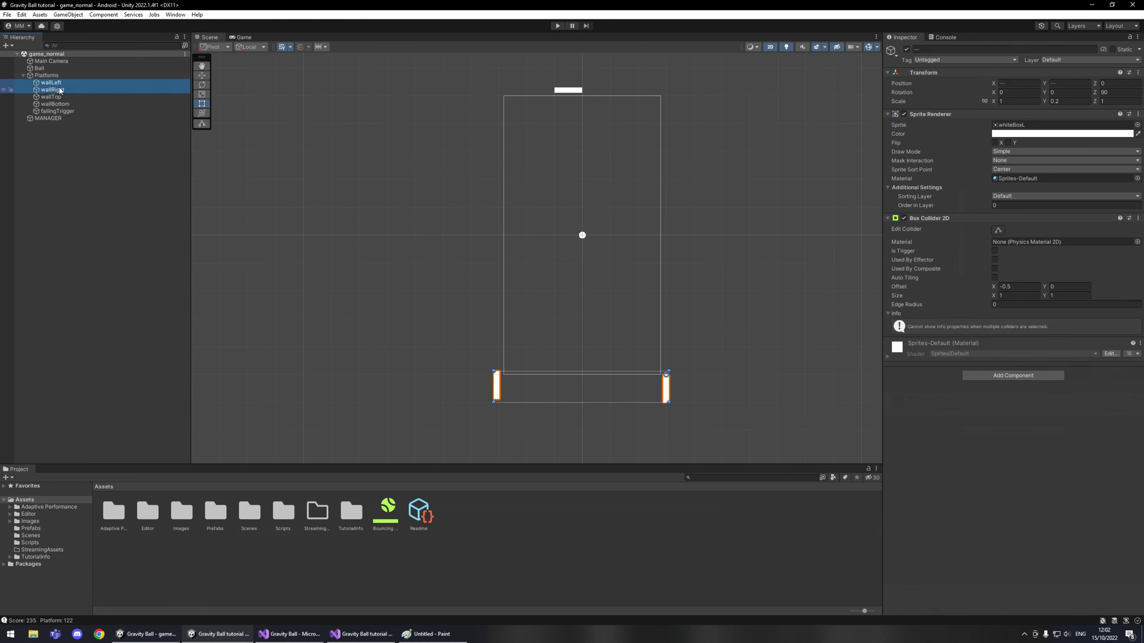
{"action": "left_click", "coordinate": [51, 97], "text": "ctrl"}
{"action": "left_click", "coordinate": [57, 111], "text": "ctrl"}
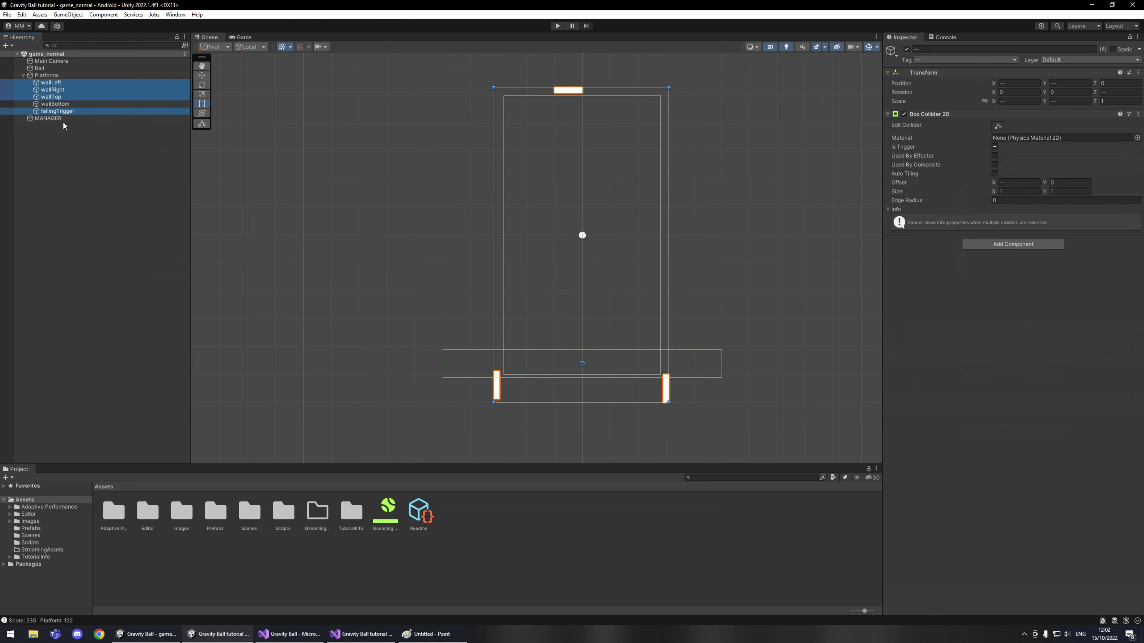
{"action": "left_click", "coordinate": [69, 105], "text": "ctrl"}
{"action": "left_click_drag", "start_coordinate": [70, 104], "coordinate": [56, 65]}
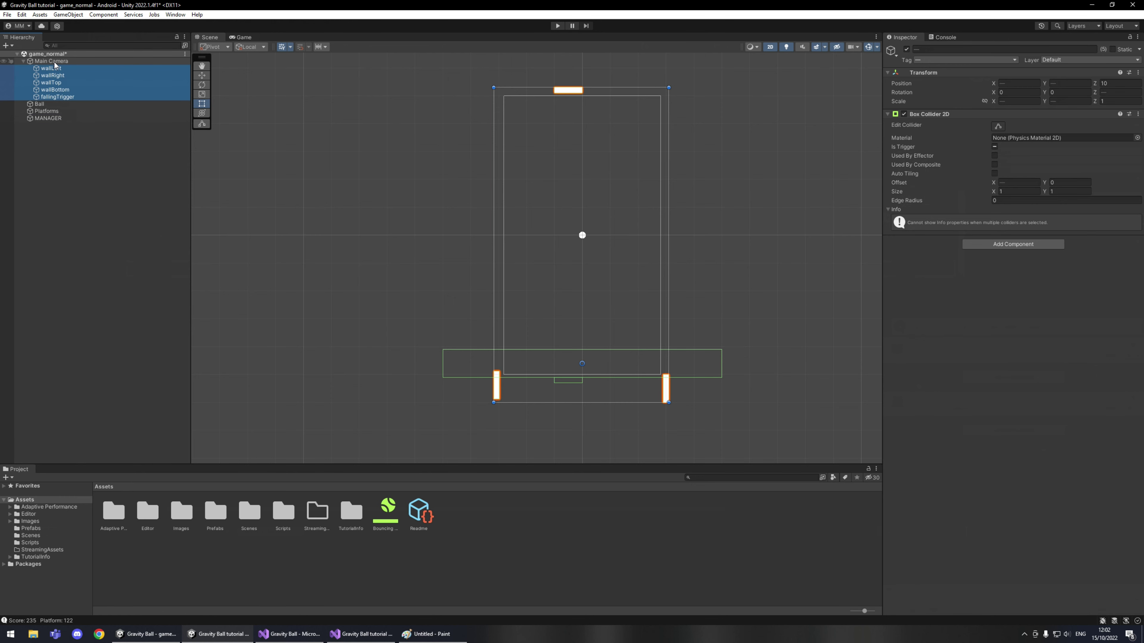
Nudge Main Camera with the Move tool, then save the game_normal scene.
{"action": "left_click", "coordinate": [54, 63]}
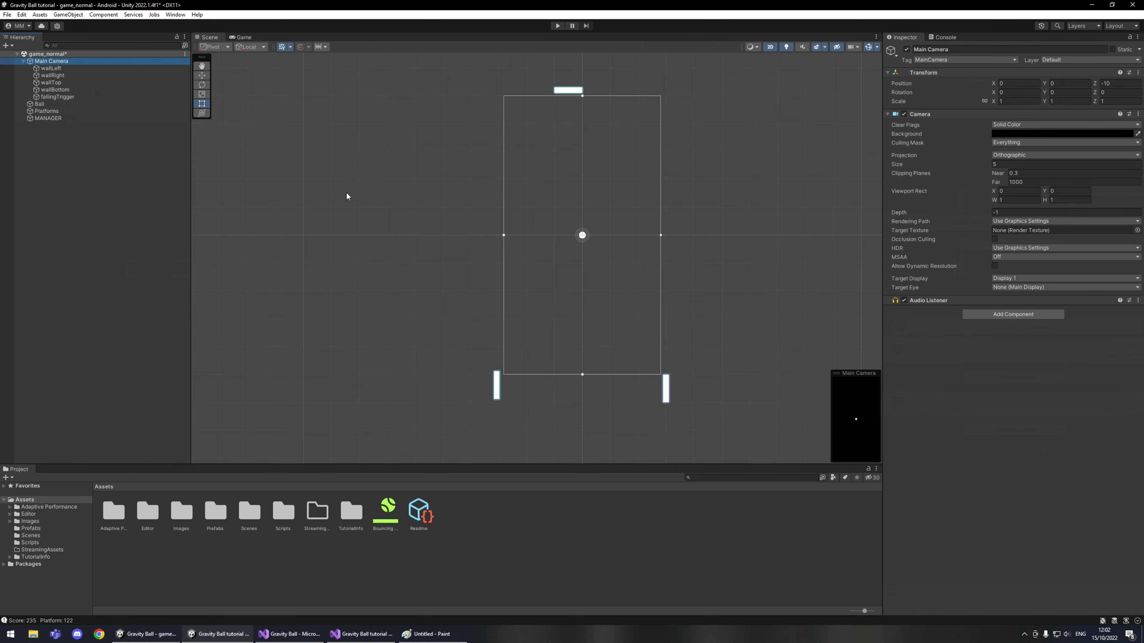
{"action": "key", "text": "w"}
{"action": "mouse_move", "coordinate": [582, 209]}
{"action": "left_mouse_down"}
{"action": "mouse_move", "coordinate": [582, 151]}
{"action": "mouse_move", "coordinate": [582, 292]}
{"action": "mouse_move", "coordinate": [585, 218]}
{"action": "mouse_move", "coordinate": [596, 220]}
{"action": "mouse_move", "coordinate": [592, 116]}
{"action": "mouse_move", "coordinate": [605, 302]}
{"action": "mouse_move", "coordinate": [600, 132]}
{"action": "mouse_move", "coordinate": [597, 207]}
{"action": "mouse_move", "coordinate": [585, 127]}
{"action": "mouse_move", "coordinate": [596, 221]}
{"action": "mouse_move", "coordinate": [598, 209]}
{"action": "left_mouse_up"}
{"action": "left_click", "coordinate": [95, 210]}
{"action": "key", "text": "ctrl+s"}
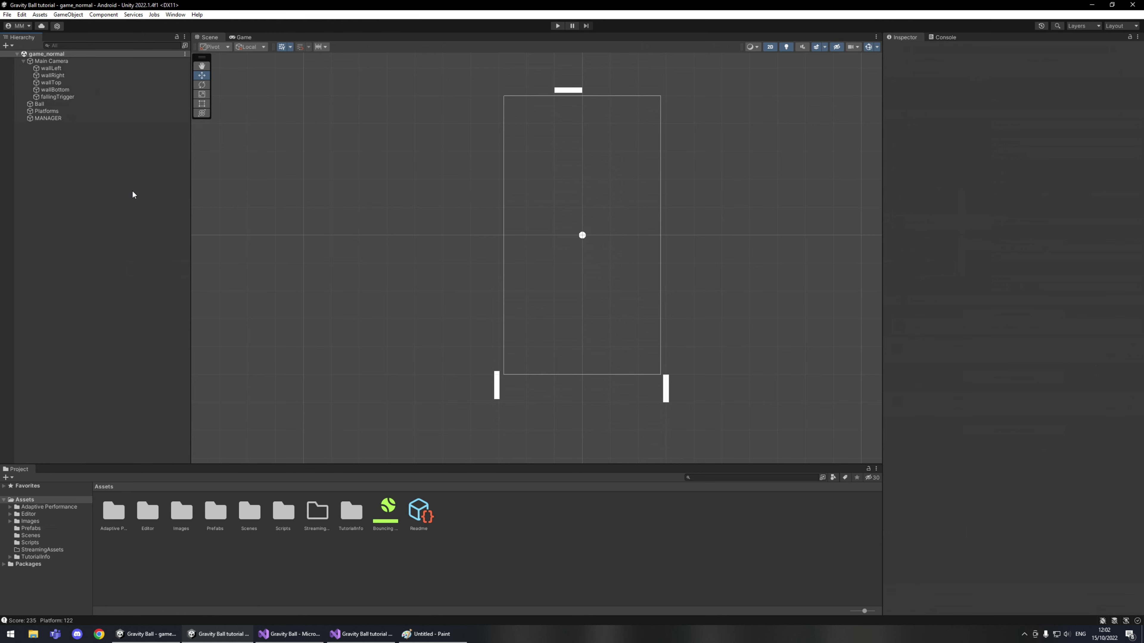
{"action": "key", "text": "alt+Tab"}
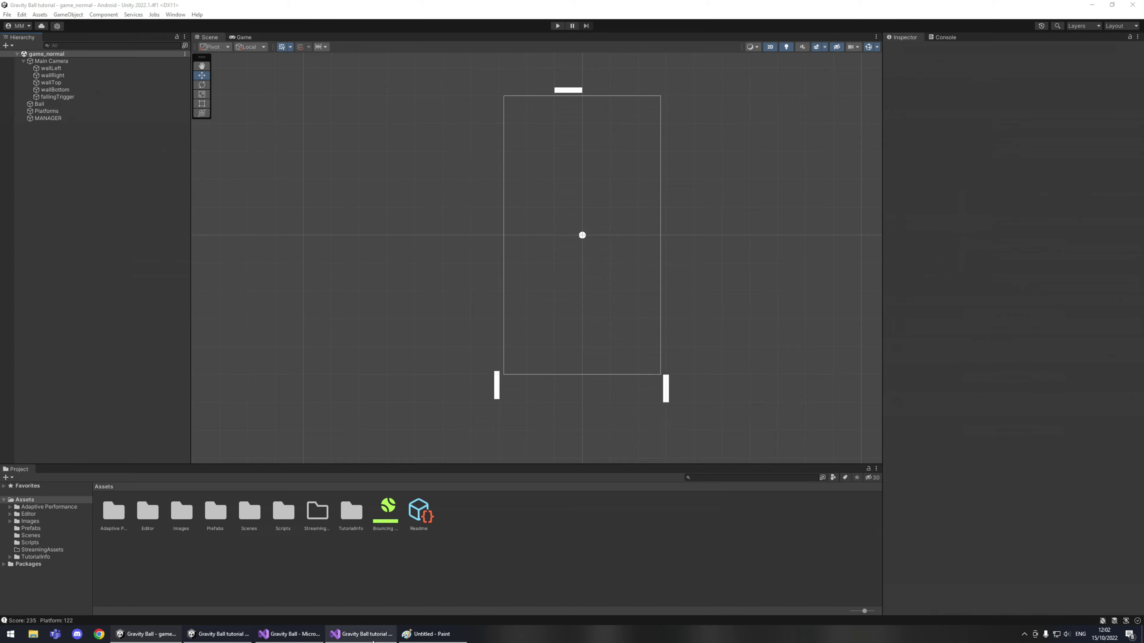
In Visual Studio, collapse generatePlatforms and expand the checkFalling method.
{"action": "left_click", "coordinate": [363, 634]}
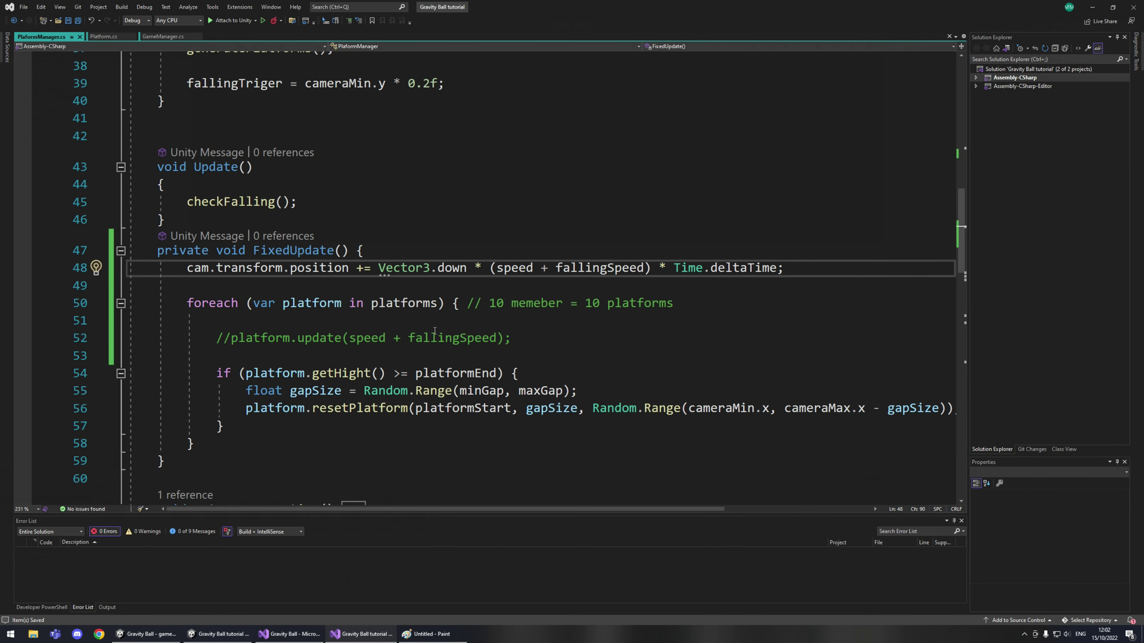
{"action": "scroll", "coordinate": [333, 288], "scroll_direction": "down", "scroll_amount": 2}
{"action": "scroll", "coordinate": [333, 288], "scroll_direction": "down", "scroll_amount": 4}
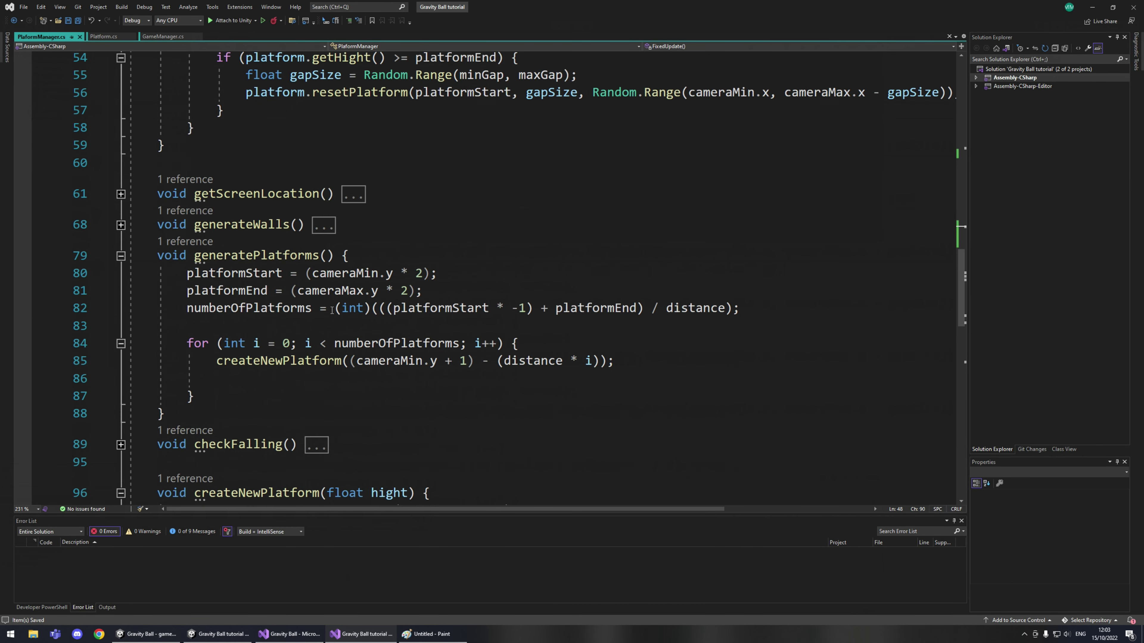
{"action": "left_click", "coordinate": [121, 255]}
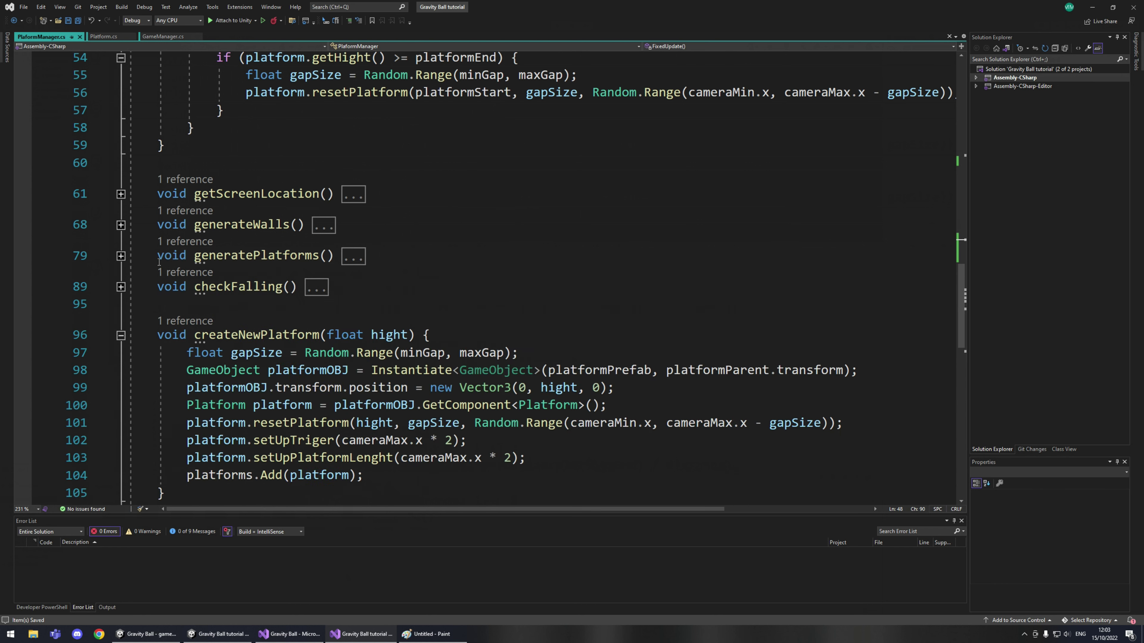
{"action": "left_click", "coordinate": [121, 287]}
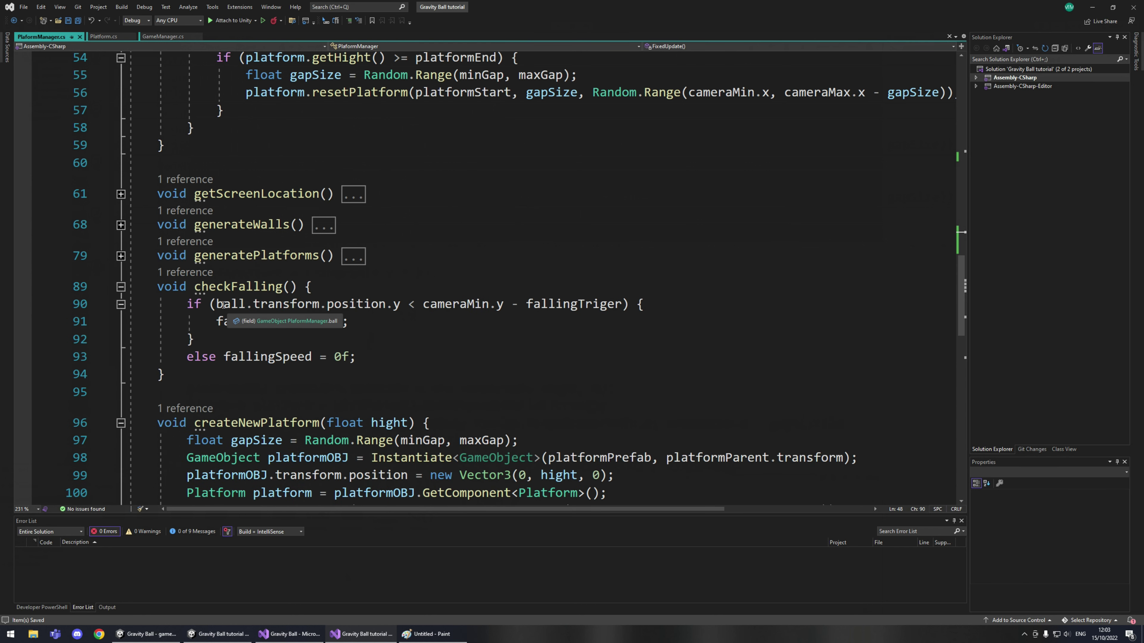
Insert - cam.transform.position.y after ball.transform.position.y in line 90's condition.
{"action": "left_click_drag", "start_coordinate": [217, 303], "coordinate": [623, 305]}
{"action": "left_click", "coordinate": [562, 306]}
{"action": "left_click", "coordinate": [489, 304]}
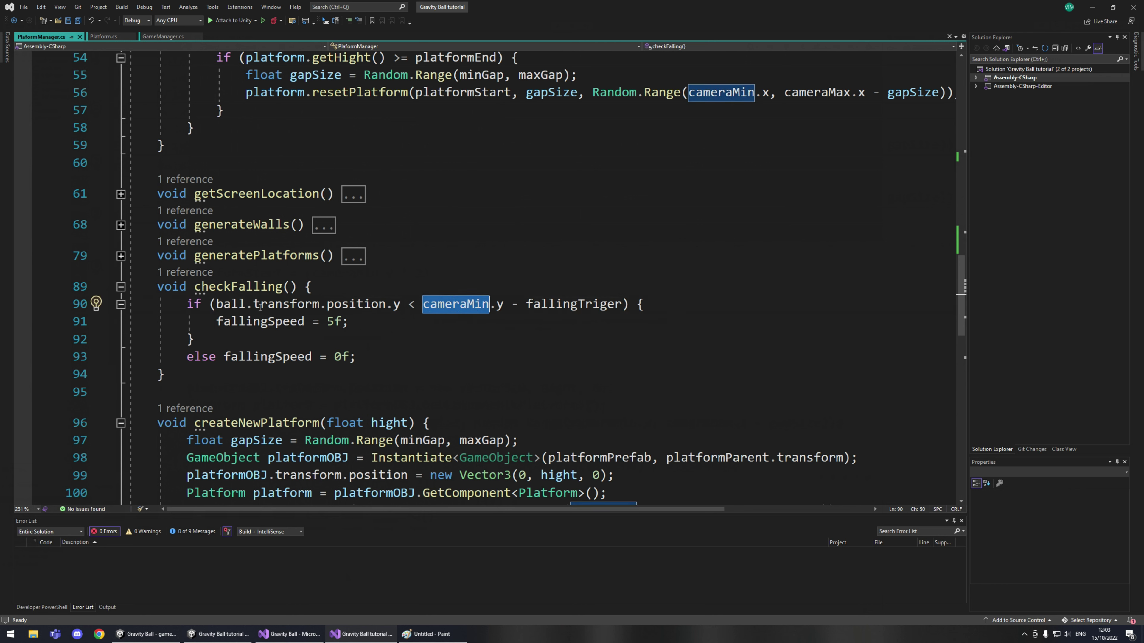
{"action": "left_click", "coordinate": [399, 304]}
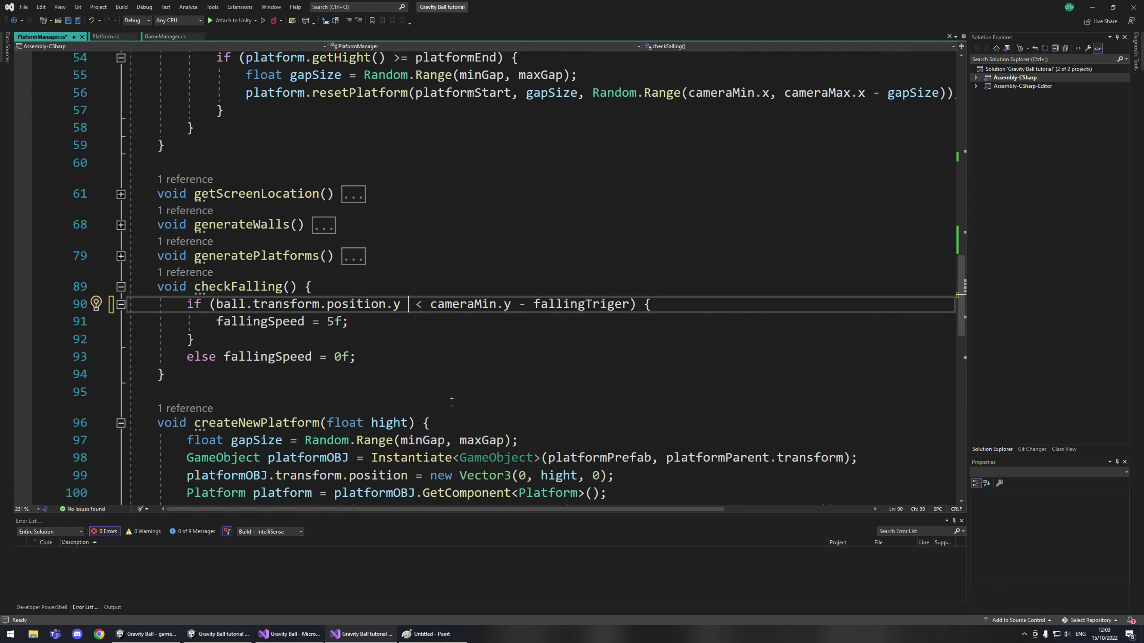
{"action": "type", "text": "- cam"}
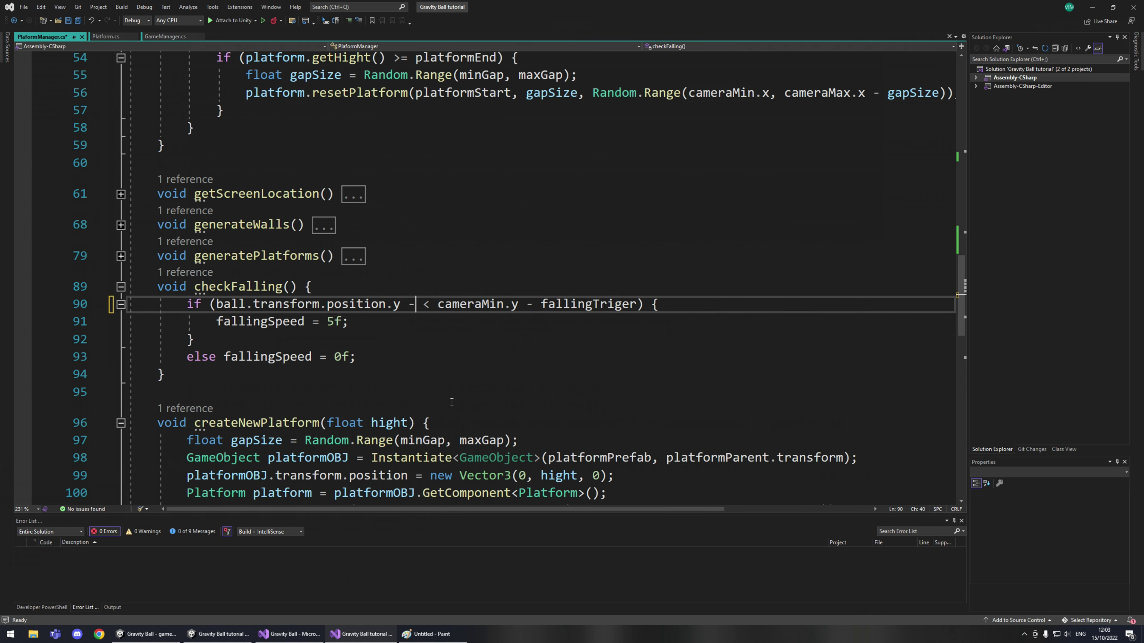
{"action": "type", "text": ".transform."}
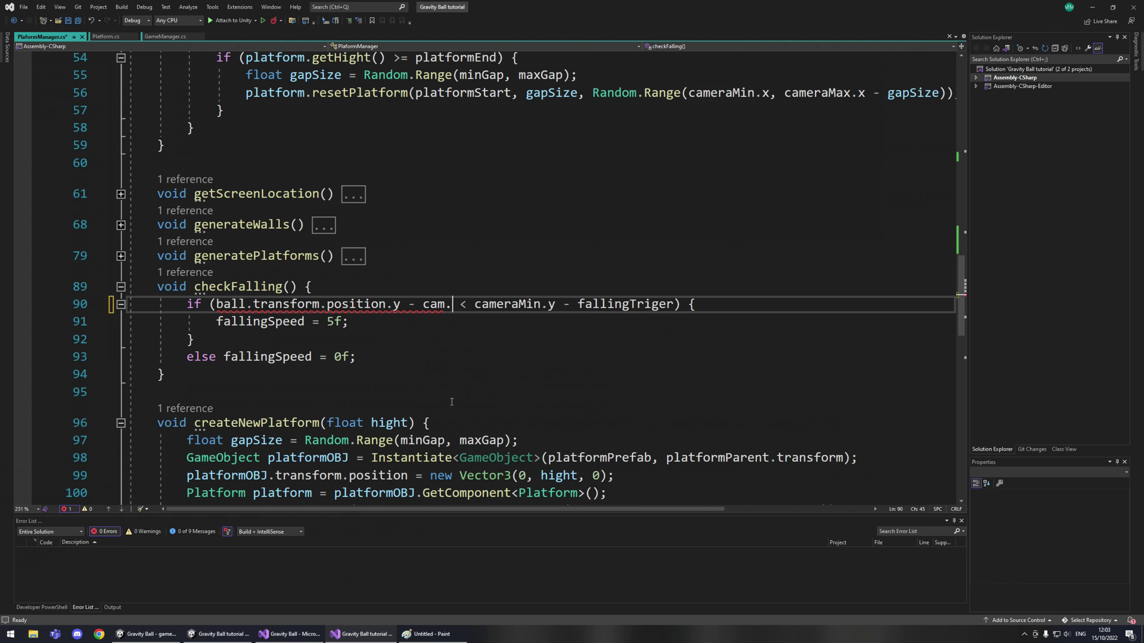
{"action": "type", "text": "position"}
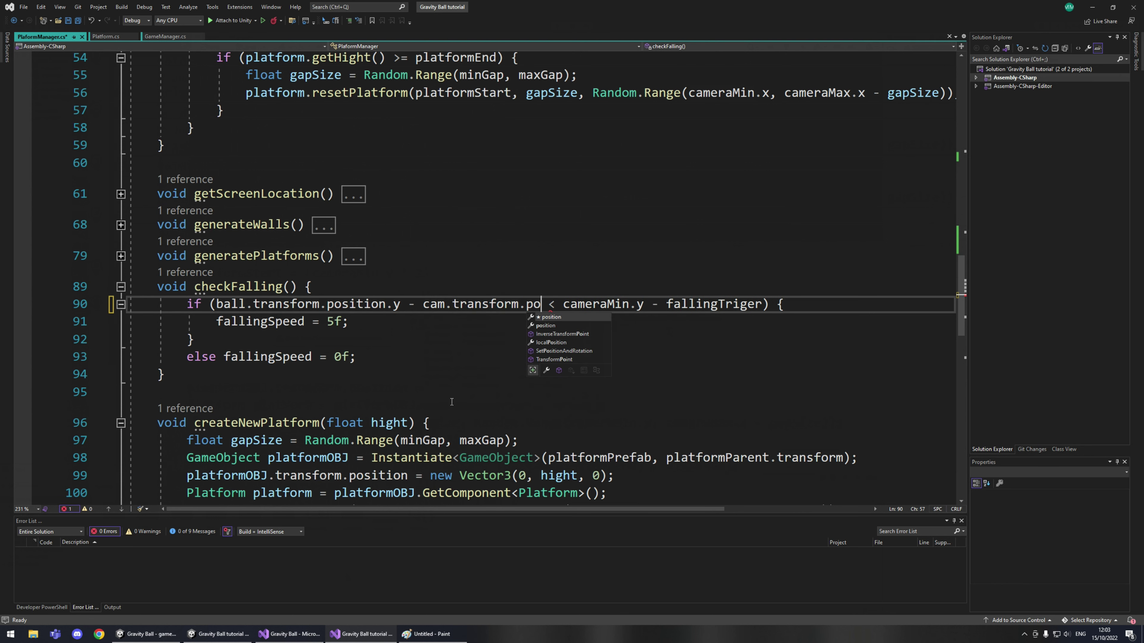
{"action": "key", "text": "ctrl+s"}
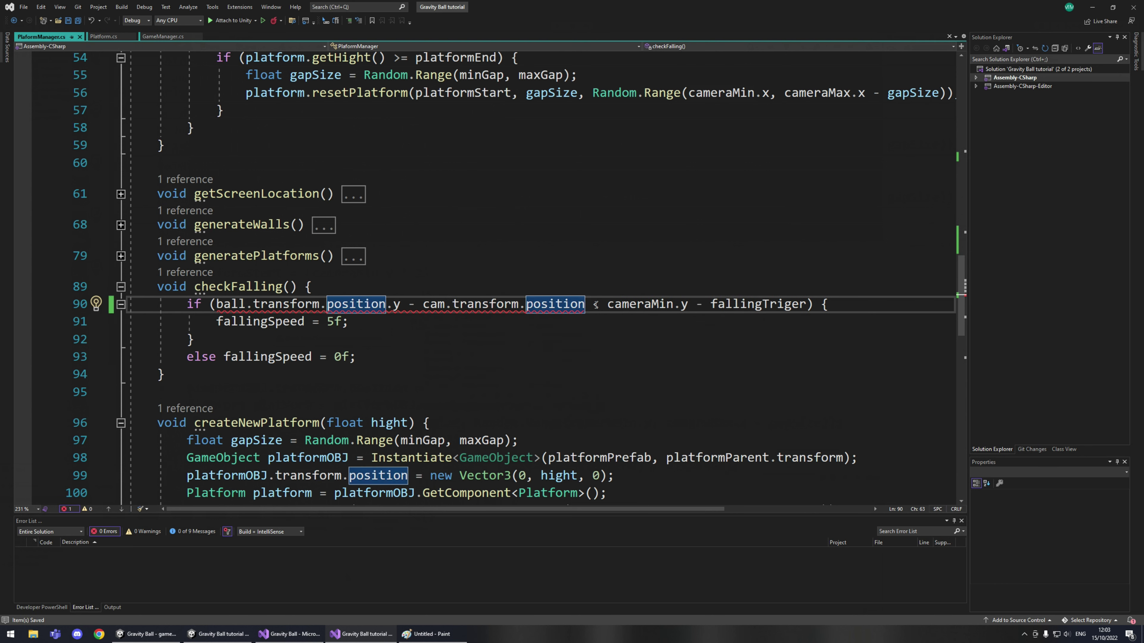
{"action": "type", "text": ".y"}
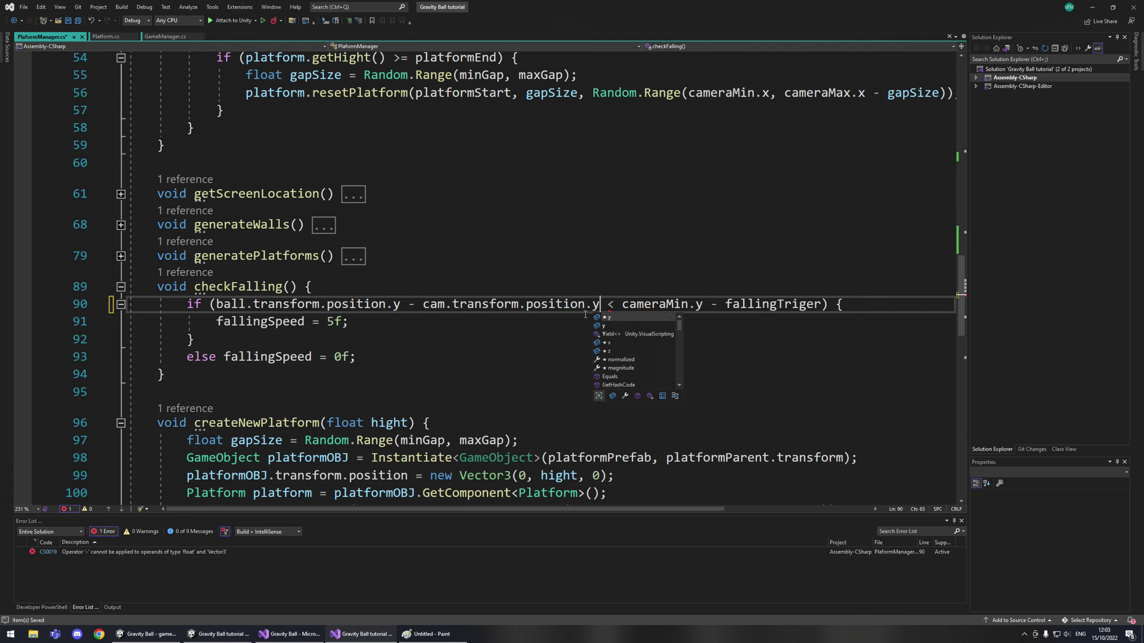
{"action": "key", "text": "ctrl+s"}
Review the new ball-minus-camera height check against cameraMin.y - fallingTriger.
{"action": "left_click", "coordinate": [497, 304]}
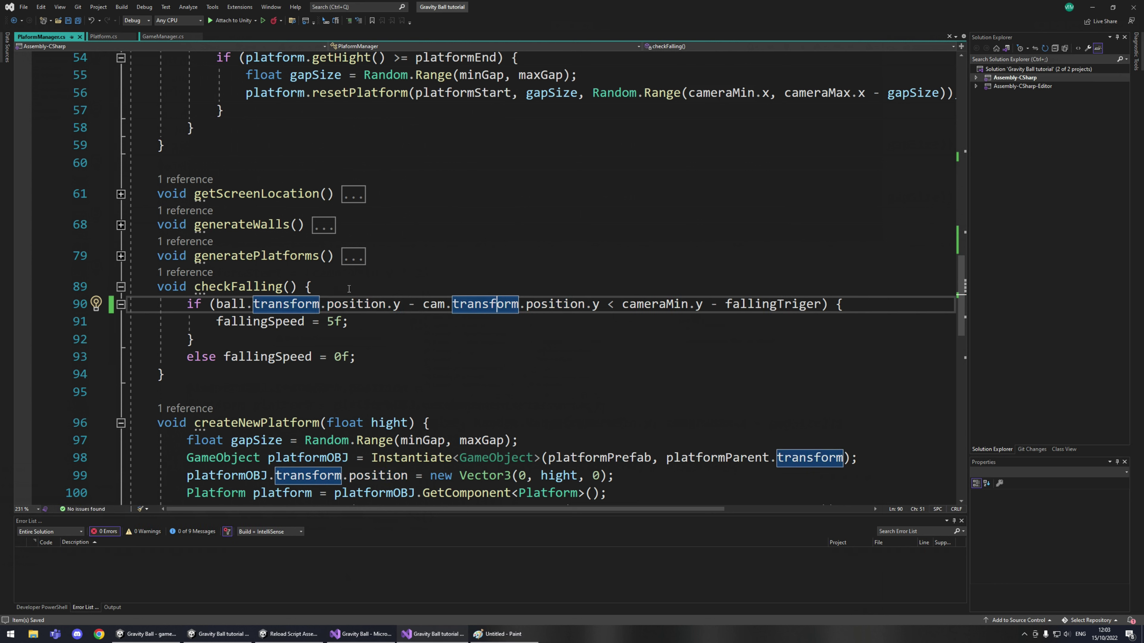
{"action": "left_click_drag", "start_coordinate": [387, 309], "coordinate": [601, 304]}
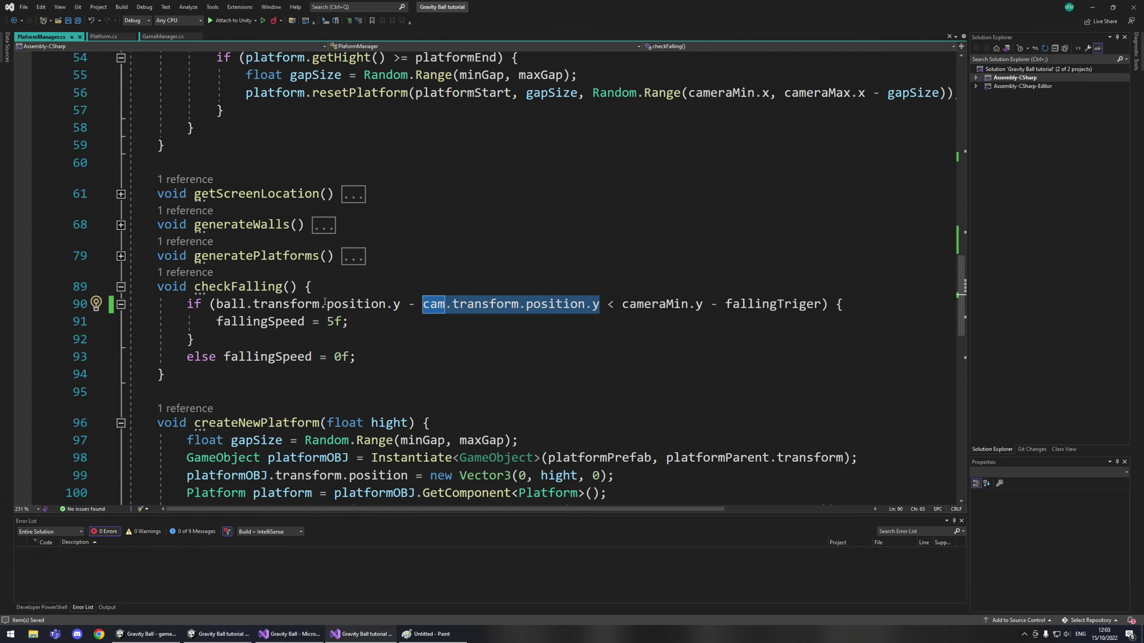
{"action": "left_click_drag", "start_coordinate": [217, 305], "coordinate": [598, 306]}
{"action": "left_click_drag", "start_coordinate": [254, 304], "coordinate": [600, 305]}
{"action": "left_click", "coordinate": [598, 346]}
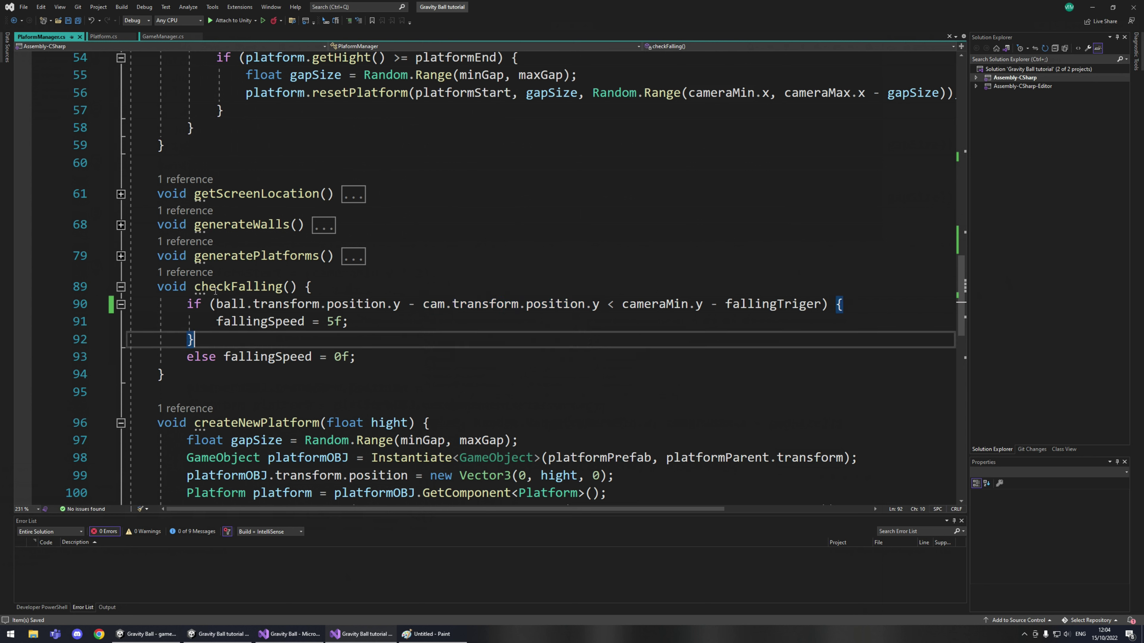
{"action": "left_click", "coordinate": [488, 287]}
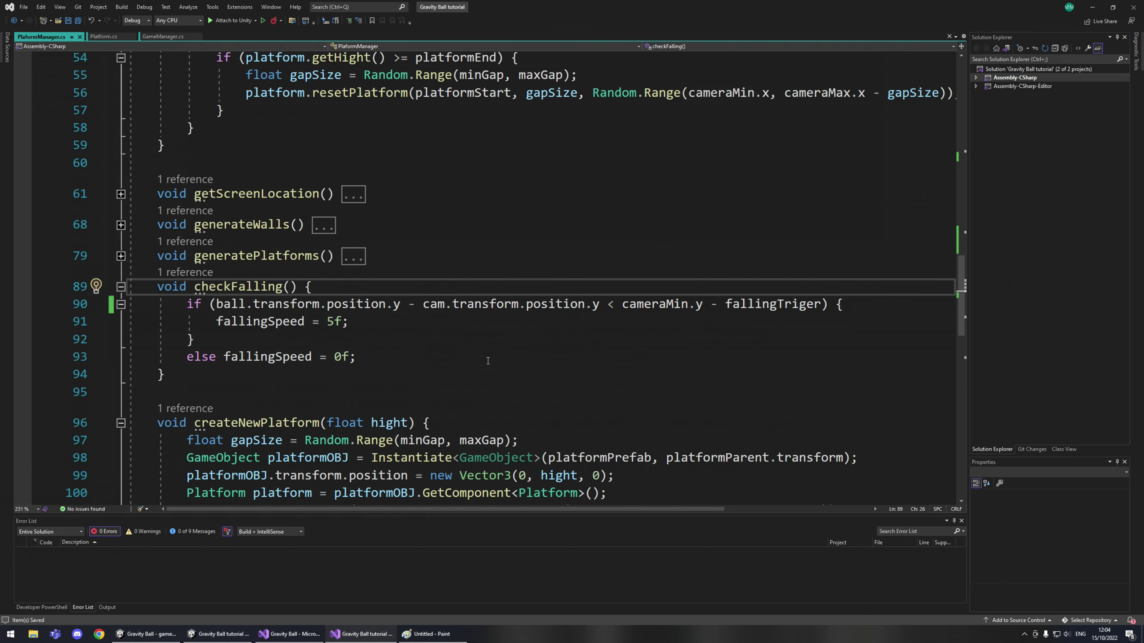
{"action": "left_click", "coordinate": [221, 634]}
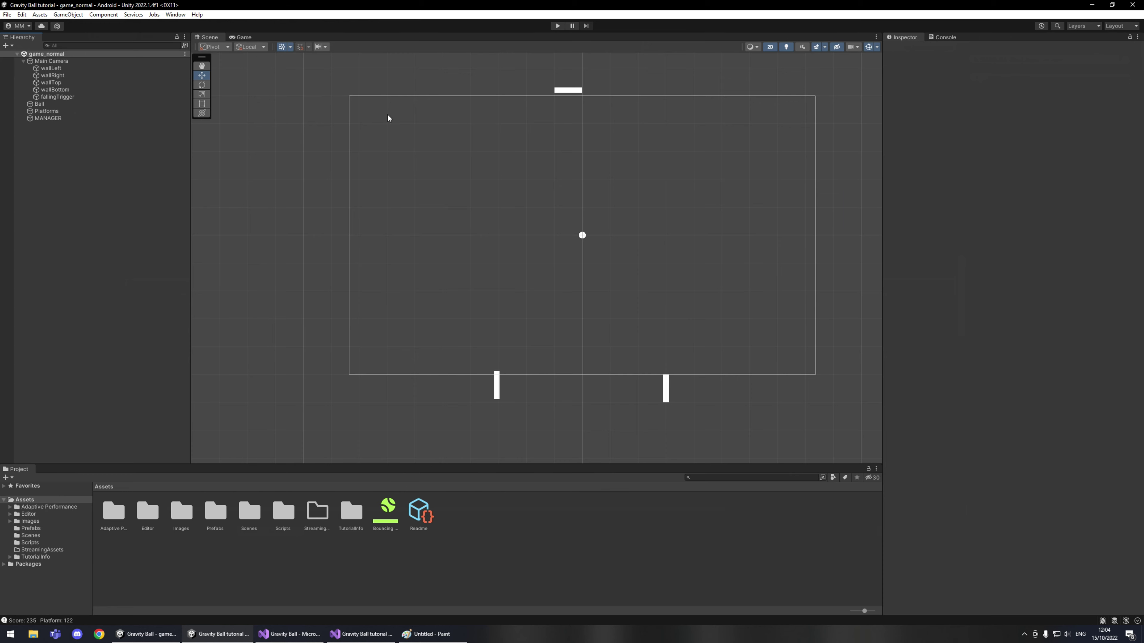
After a quick play test, assign Main Camera to MANAGER's Platform Manager Cam field.
{"action": "left_click", "coordinate": [557, 25]}
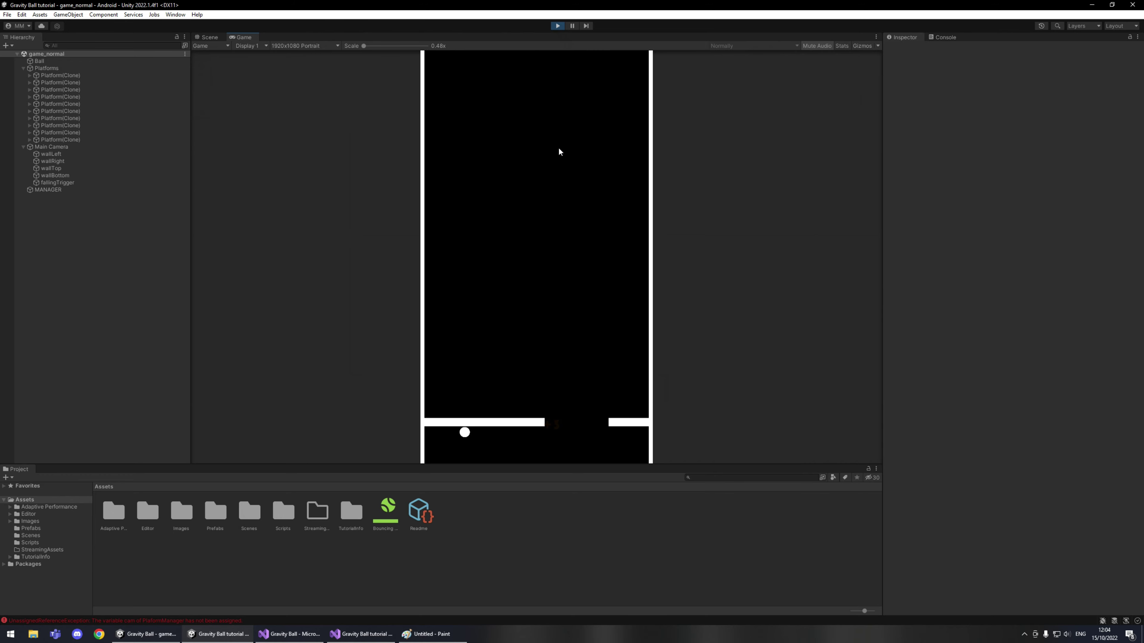
{"action": "left_click", "coordinate": [558, 26]}
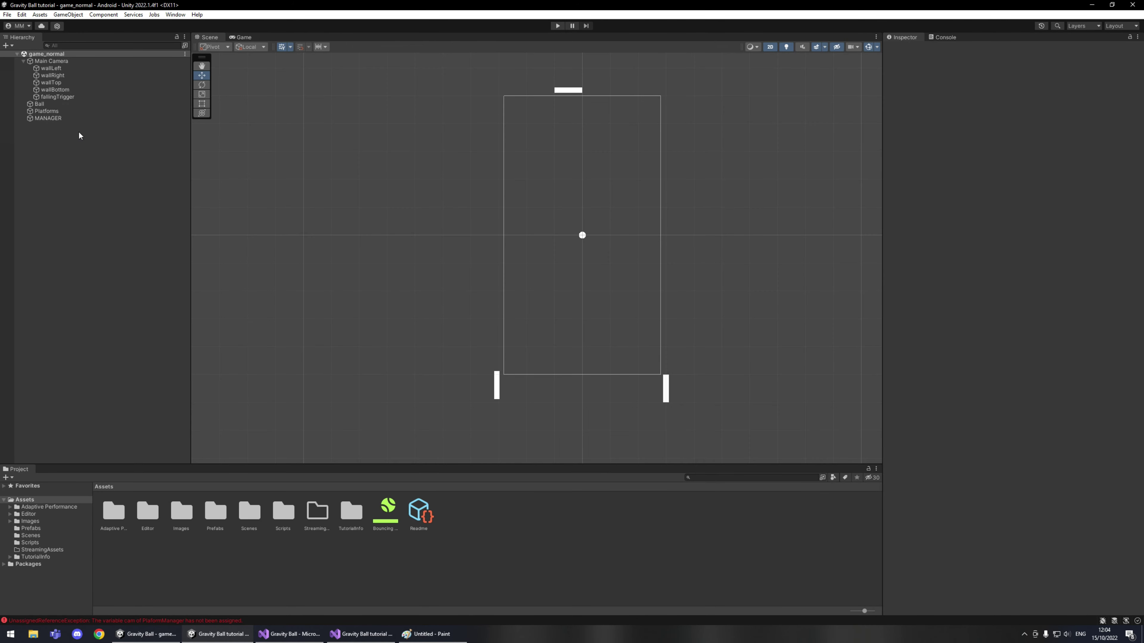
{"action": "left_click", "coordinate": [54, 118]}
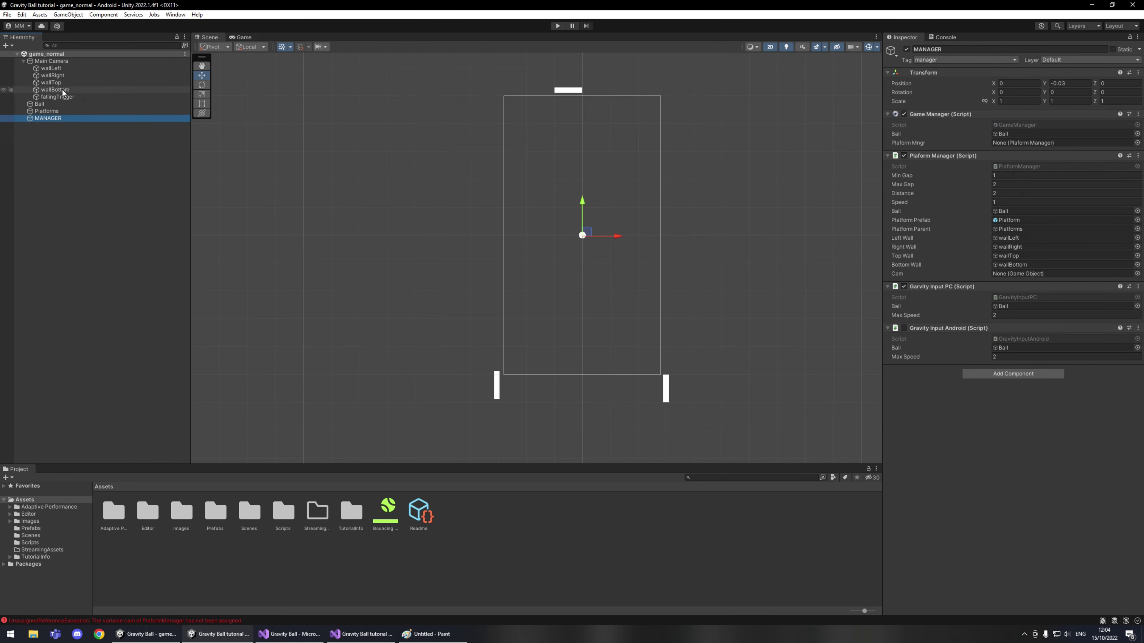
{"action": "left_click_drag", "start_coordinate": [49, 61], "coordinate": [1013, 274]}
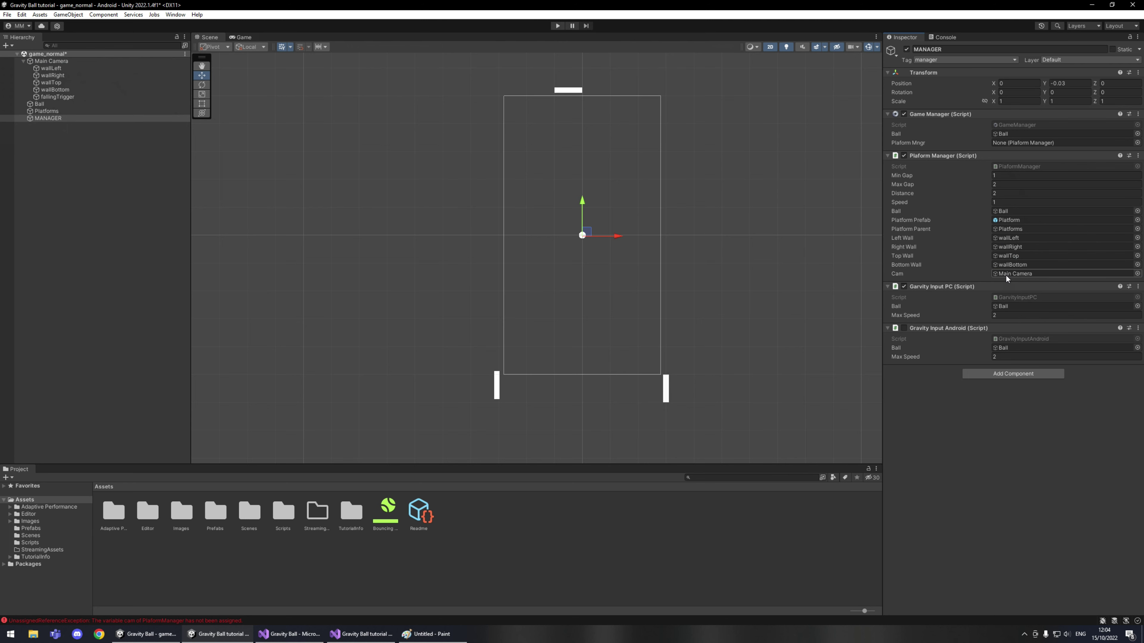
Play-test the game with the camera-parented walls, then stop Play mode.
{"action": "left_click", "coordinate": [557, 27]}
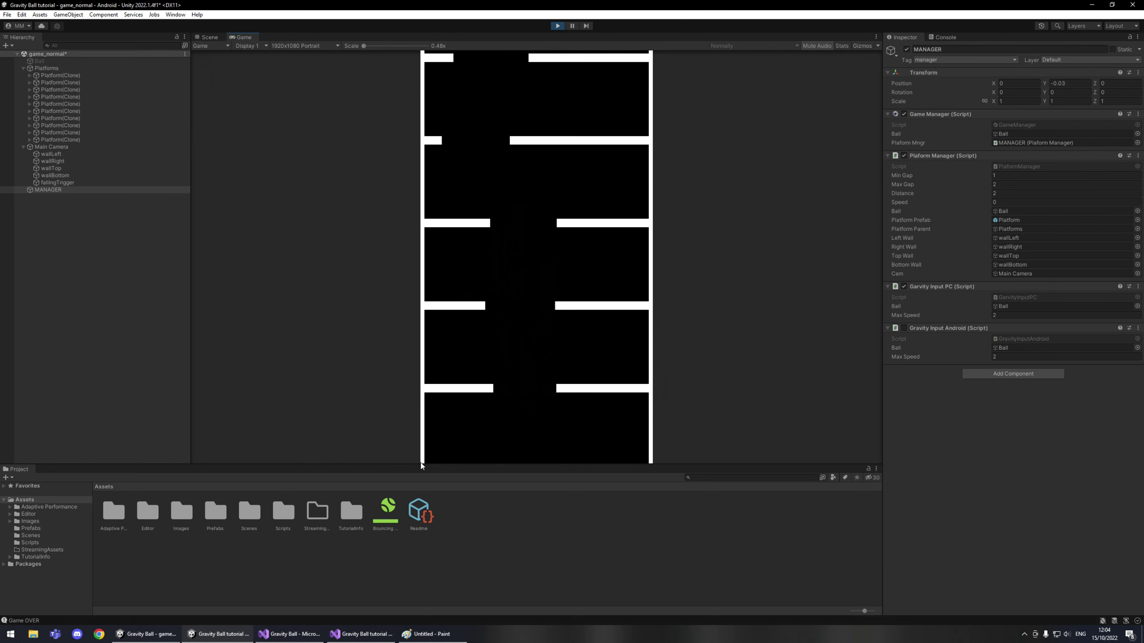
{"action": "left_click", "coordinate": [557, 27]}
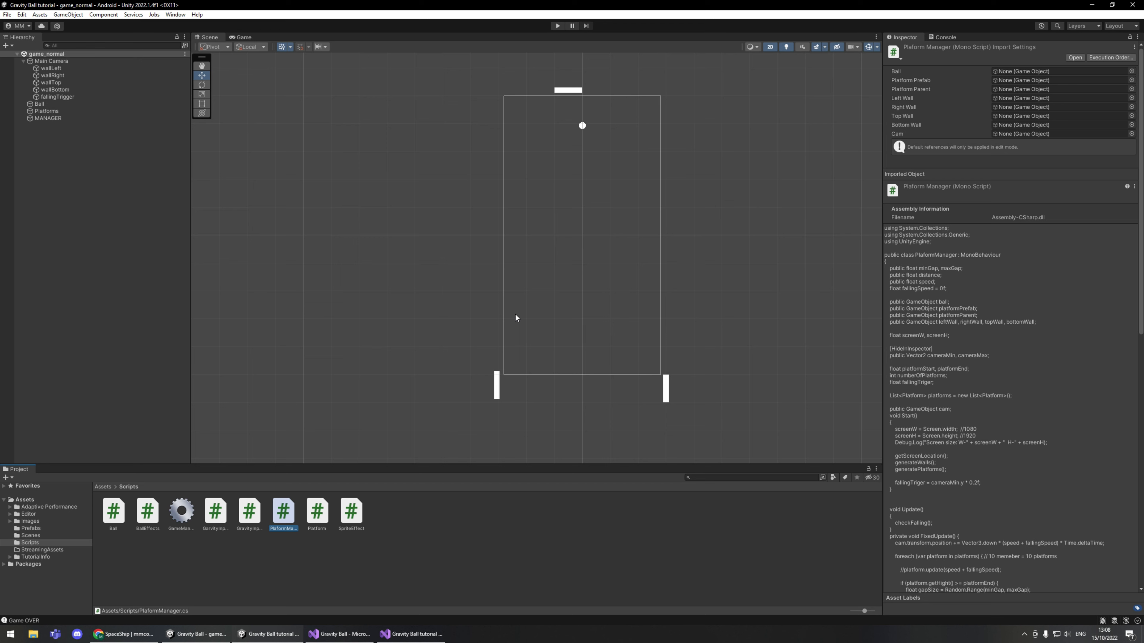
Lower the Bouncing Physics Material 2D's bounciness from 0.8 to 0.7.
{"action": "left_click", "coordinate": [25, 500]}
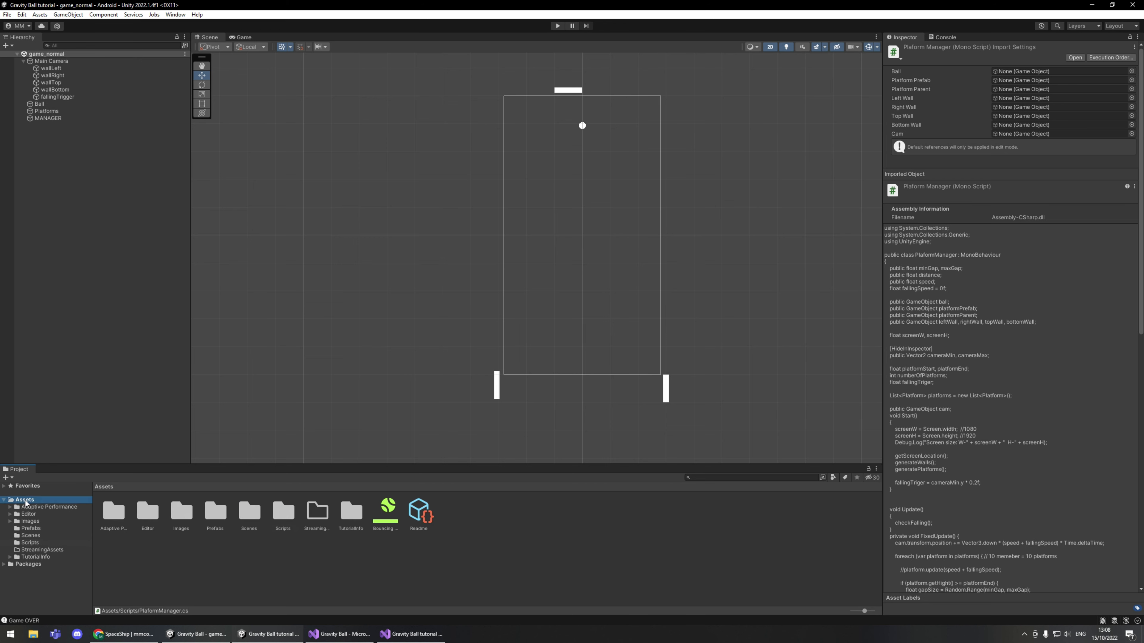
{"action": "left_click", "coordinate": [388, 523]}
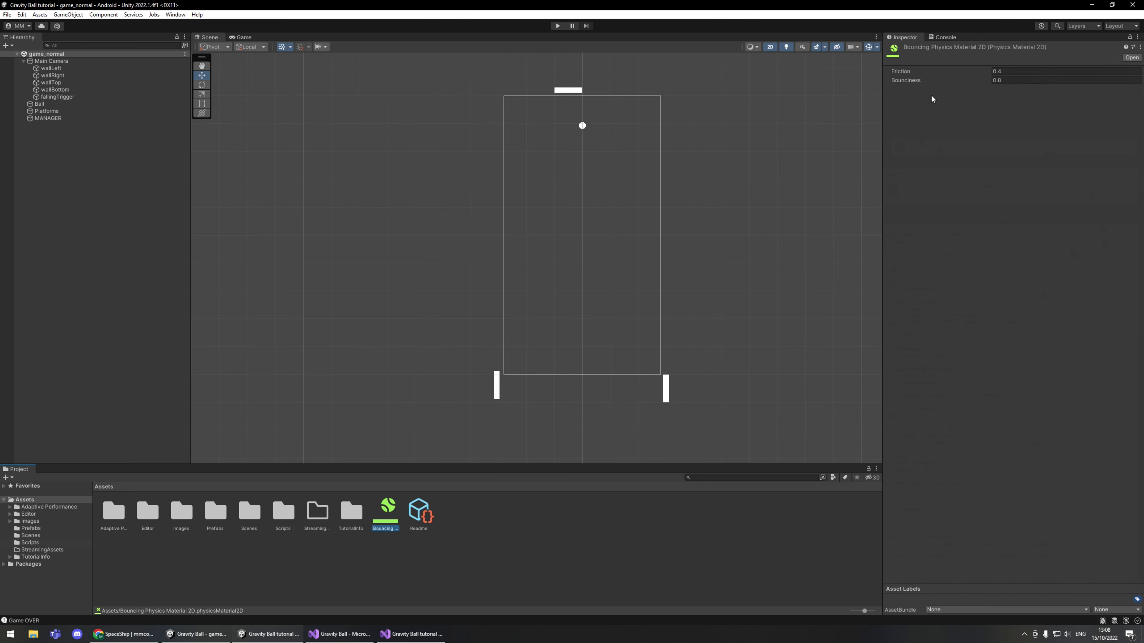
{"action": "left_click", "coordinate": [1019, 80]}
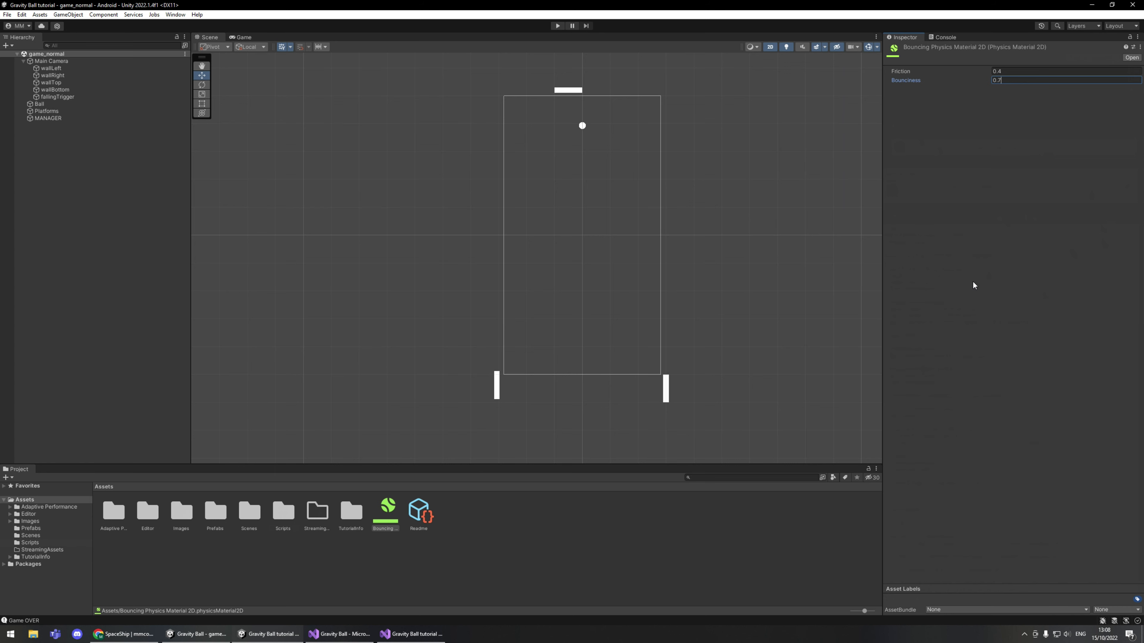
{"action": "left_click", "coordinate": [84, 260]}
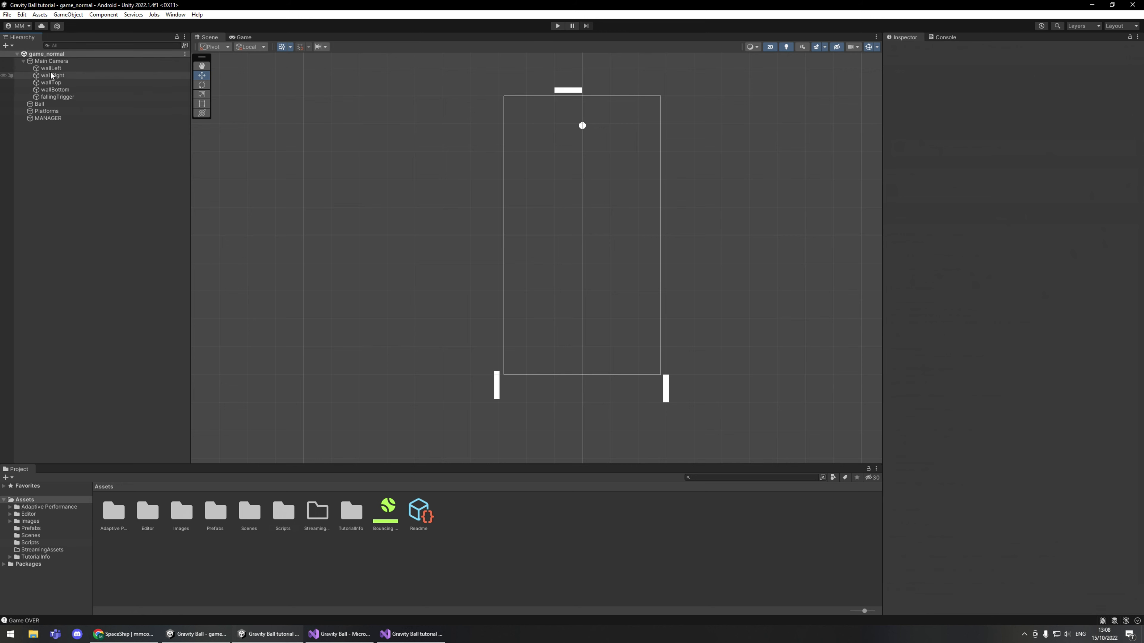
Deactivate the fallingTrigger object and return to PlatformManager.cs in Visual Studio.
{"action": "left_click", "coordinate": [50, 96]}
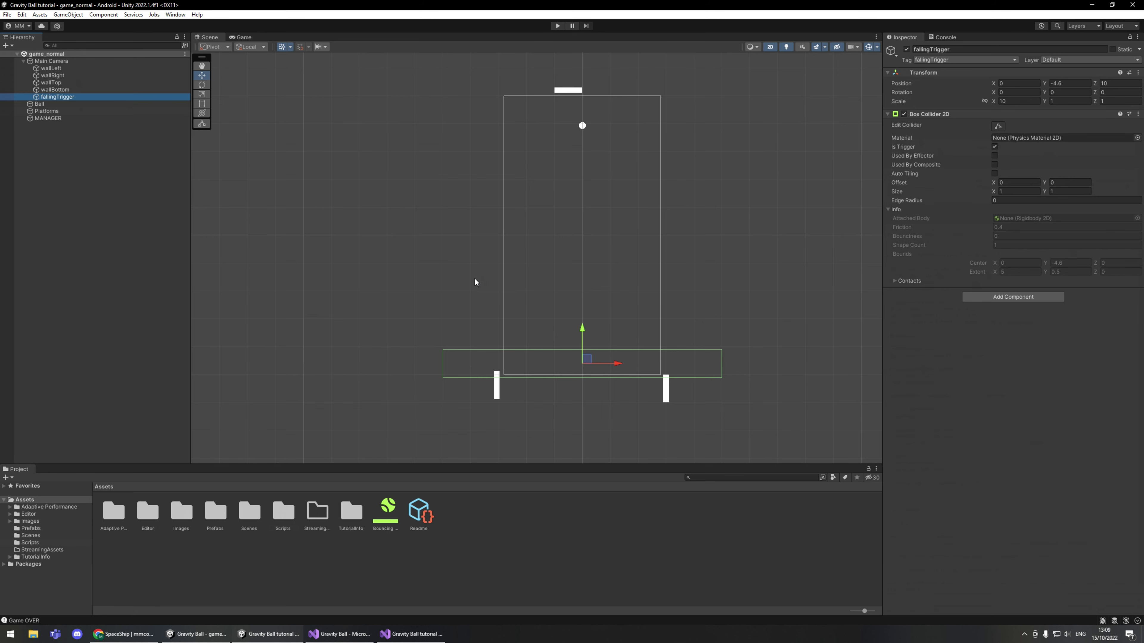
{"action": "left_click", "coordinate": [906, 49]}
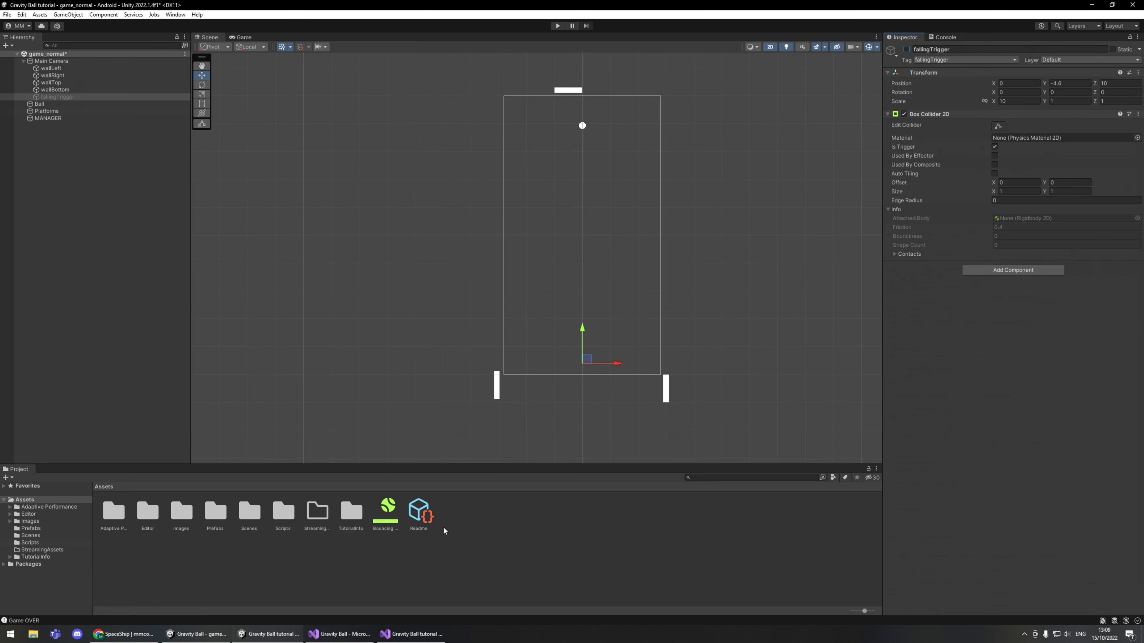
{"action": "left_click", "coordinate": [411, 633]}
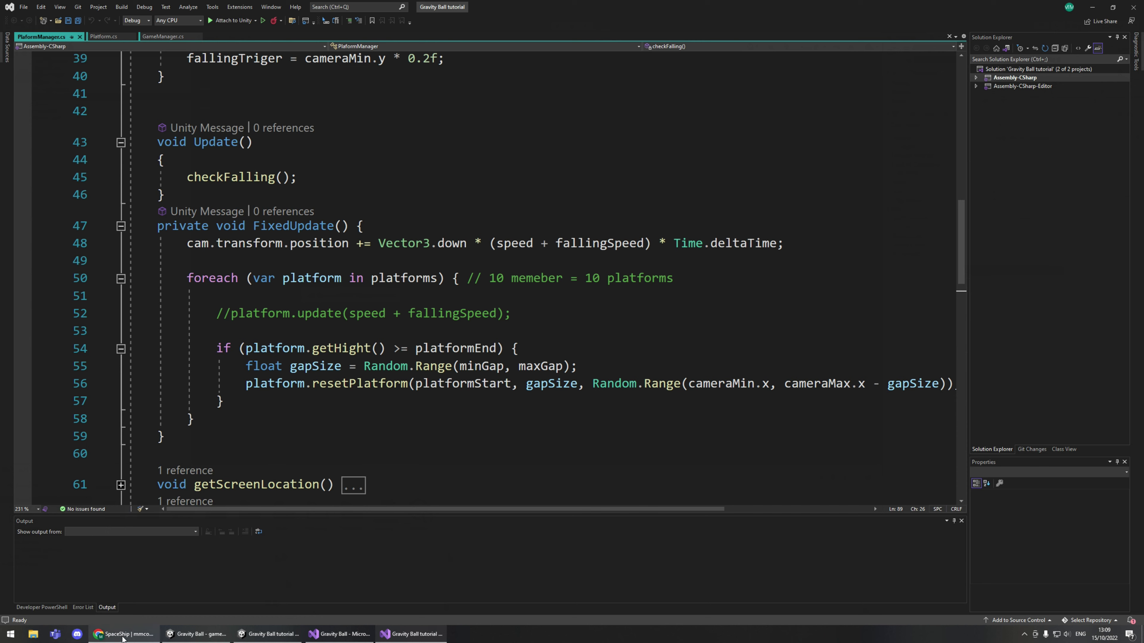
Open the Ball script from Unity's Scripts folder in Visual Studio.
{"action": "left_click", "coordinate": [266, 635]}
{"action": "left_click", "coordinate": [29, 542]}
{"action": "double_click", "coordinate": [115, 523]}
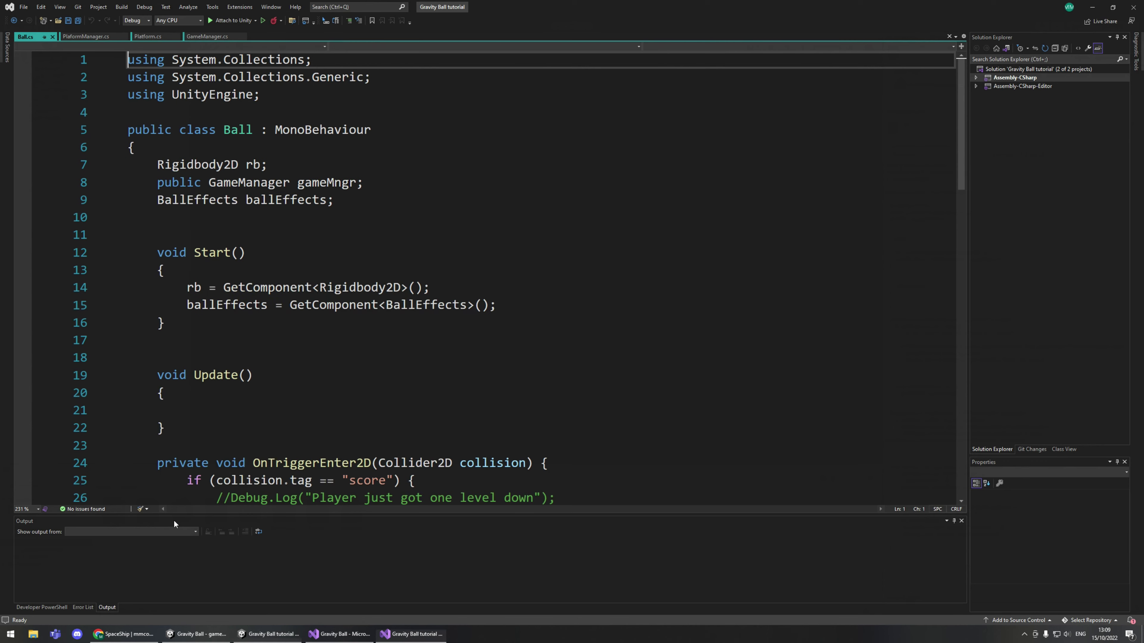
{"action": "scroll", "coordinate": [349, 367], "scroll_direction": "down", "scroll_amount": 6}
{"action": "scroll", "coordinate": [349, 368], "scroll_direction": "down", "scroll_amount": 6}
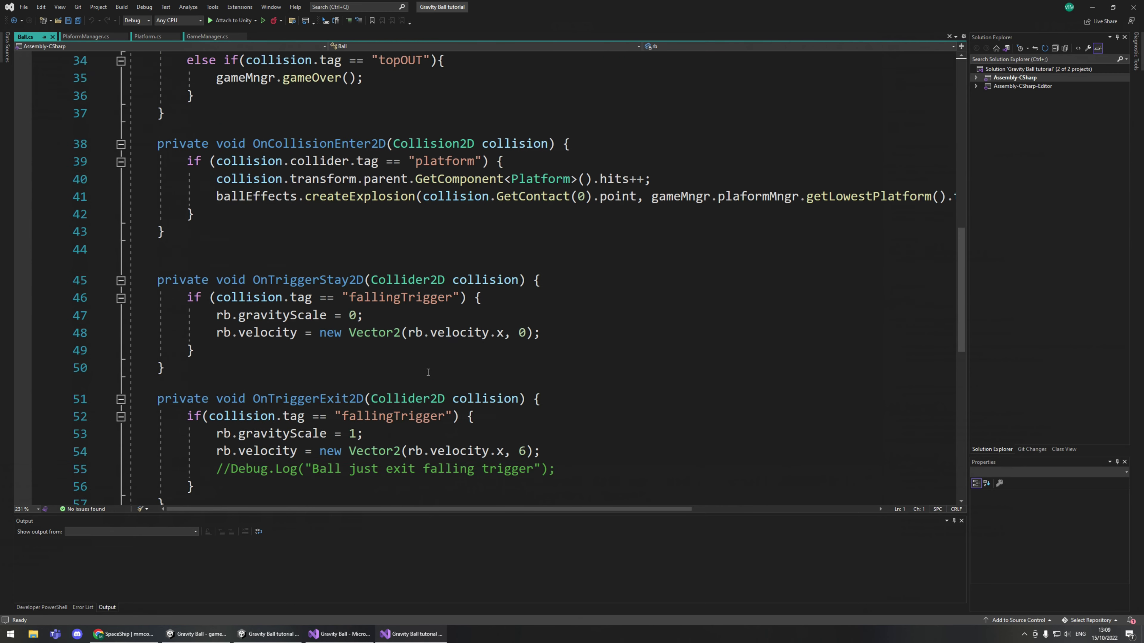
Review Ball.cs's OnTriggerStay2D and OnTriggerExit2D against the fallingTrigger object.
{"action": "left_click_drag", "start_coordinate": [151, 228], "coordinate": [575, 443]}
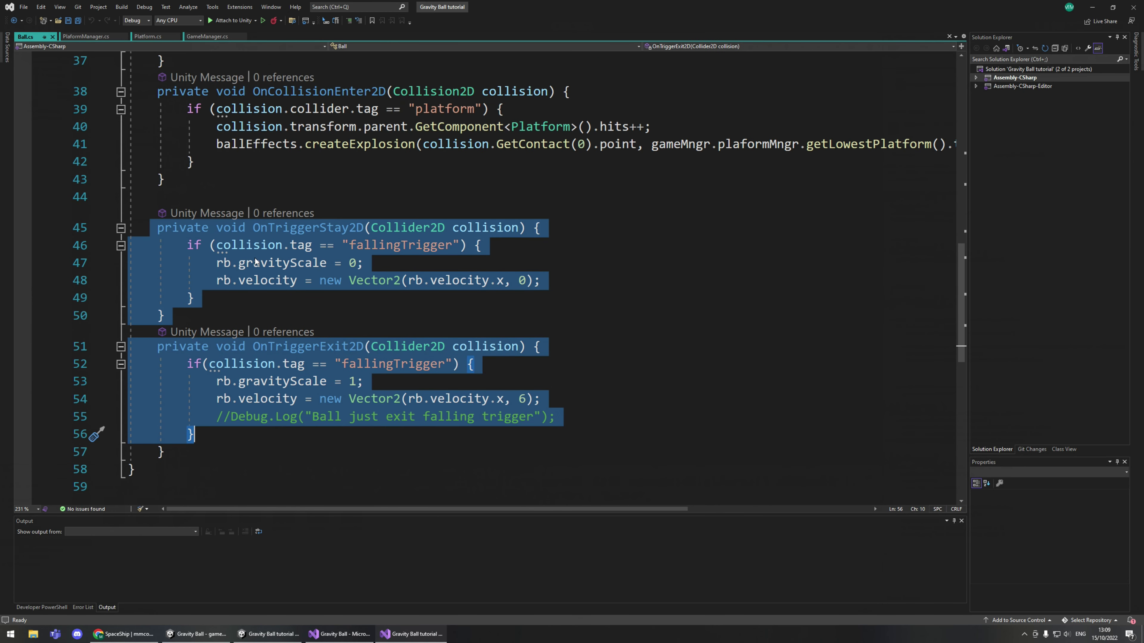
{"action": "left_click", "coordinate": [350, 263]}
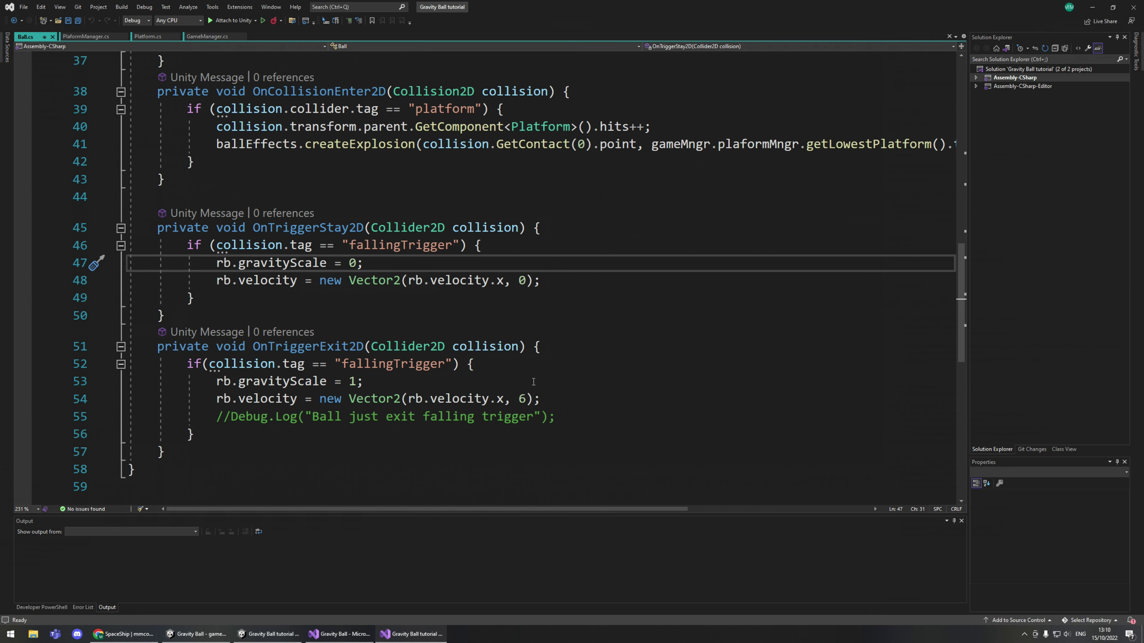
{"action": "left_click_drag", "start_coordinate": [159, 227], "coordinate": [544, 444]}
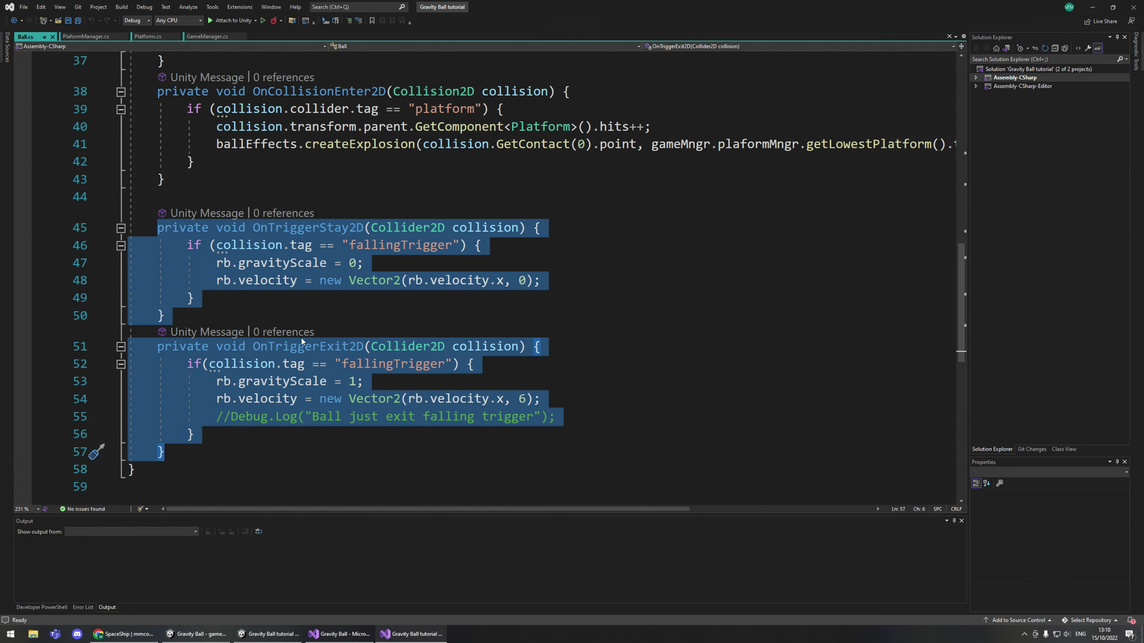
{"action": "left_click", "coordinate": [1095, 8]}
{"action": "left_click", "coordinate": [68, 97]}
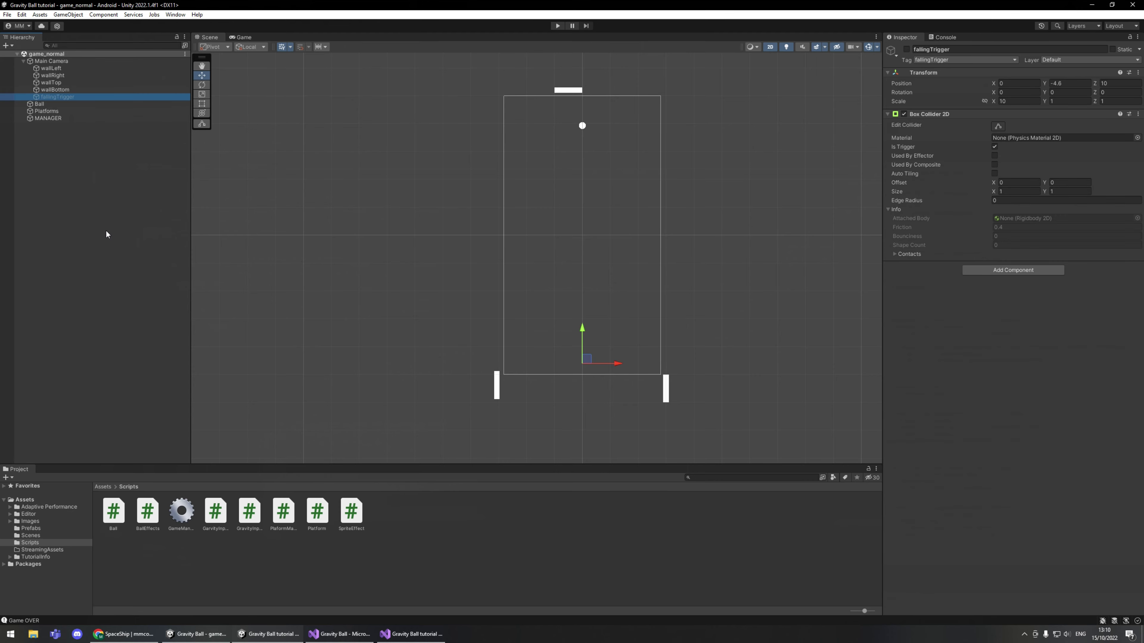
{"action": "left_click", "coordinate": [410, 640]}
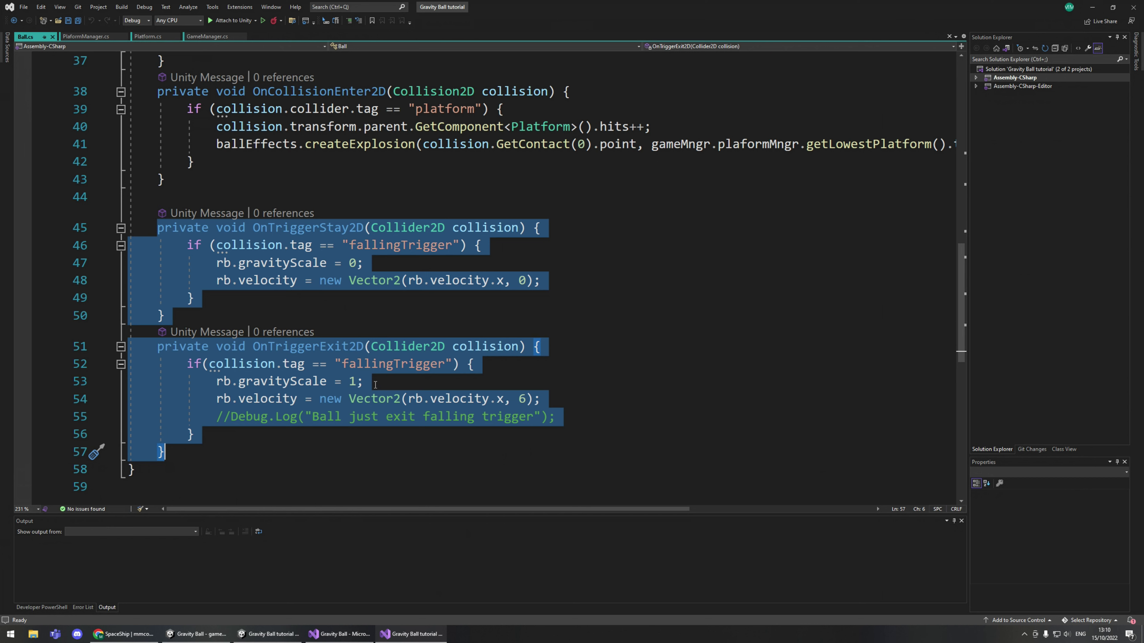
{"action": "scroll", "coordinate": [331, 384], "scroll_direction": "up", "scroll_amount": 4}
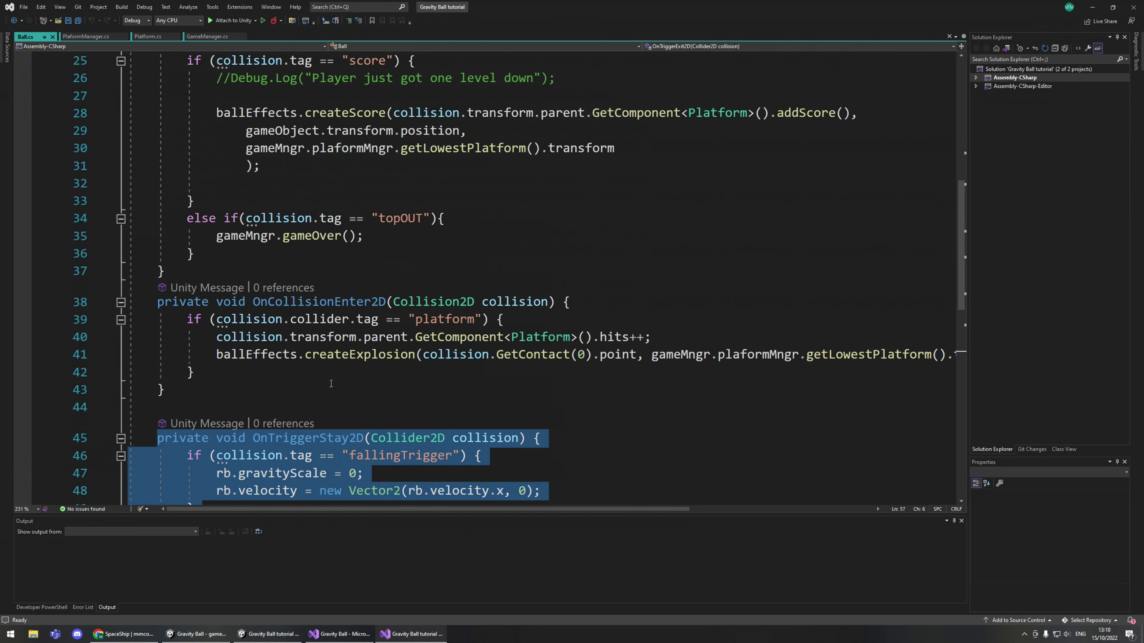
{"action": "scroll", "coordinate": [360, 375], "scroll_direction": "up", "scroll_amount": 6}
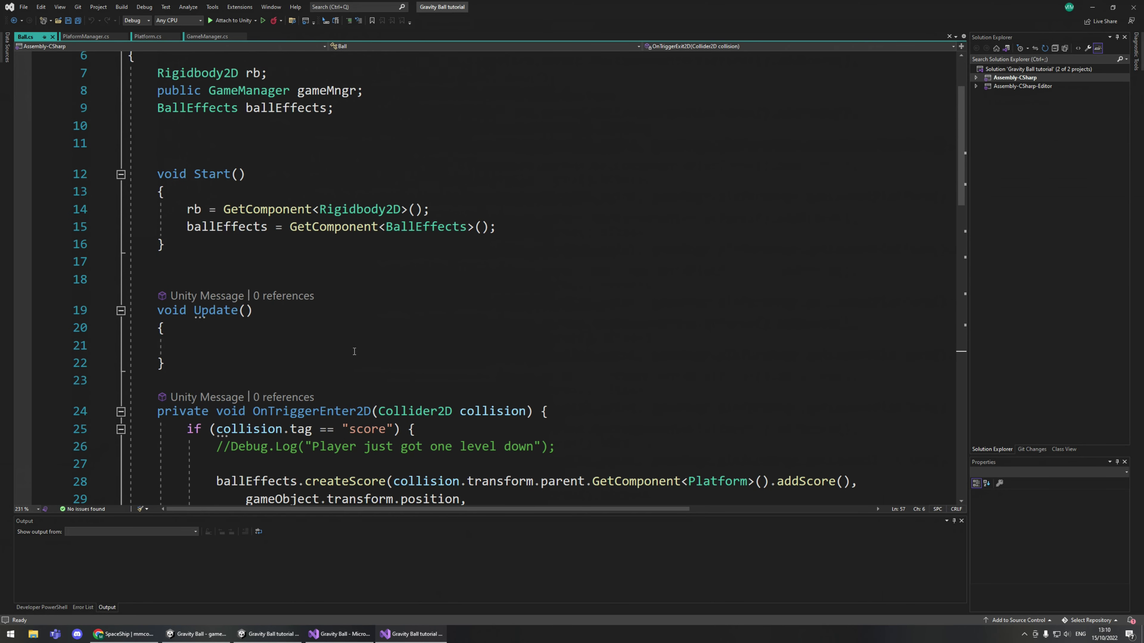
{"action": "left_click", "coordinate": [86, 36]}
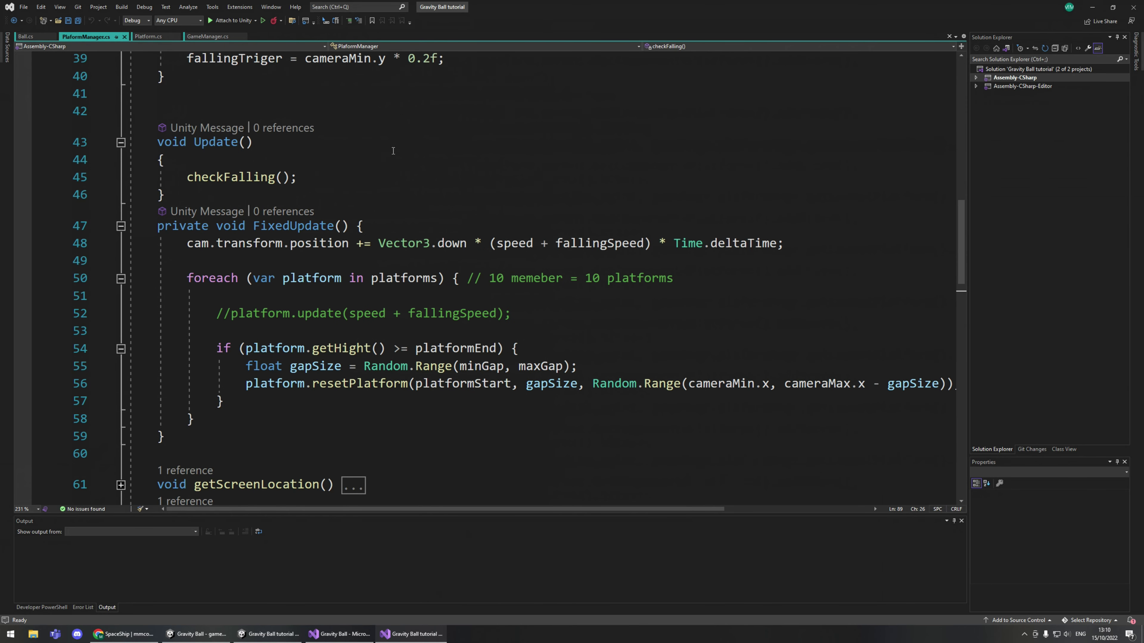
{"action": "scroll", "coordinate": [322, 261], "scroll_direction": "up", "scroll_amount": 6}
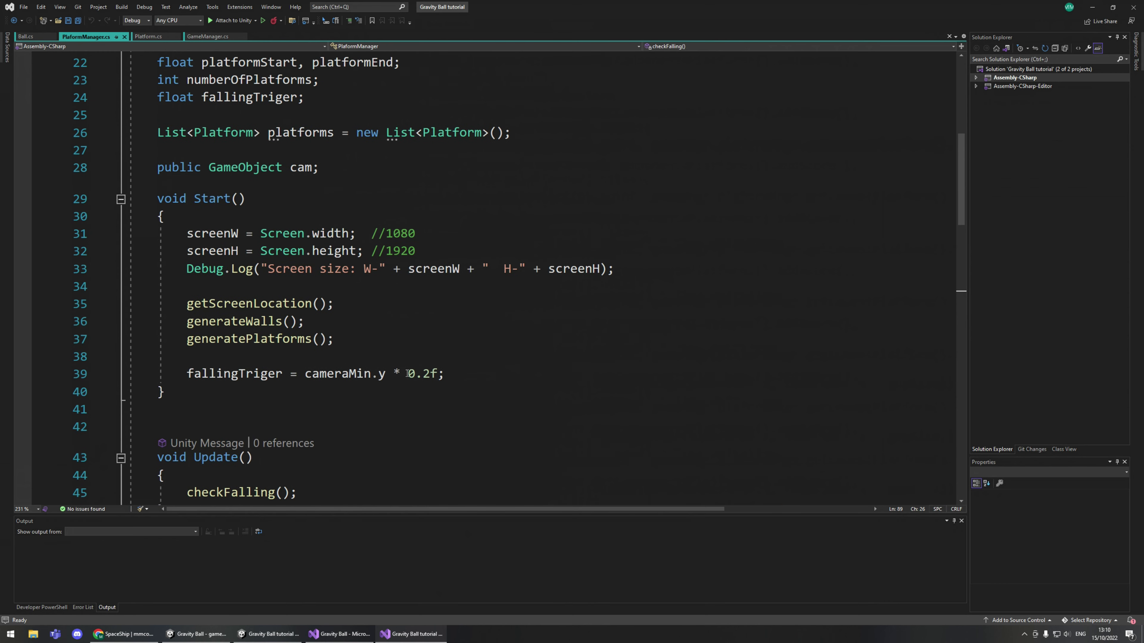
{"action": "scroll", "coordinate": [374, 449], "scroll_direction": "up", "scroll_amount": 4}
{"action": "scroll", "coordinate": [397, 404], "scroll_direction": "down", "scroll_amount": 13}
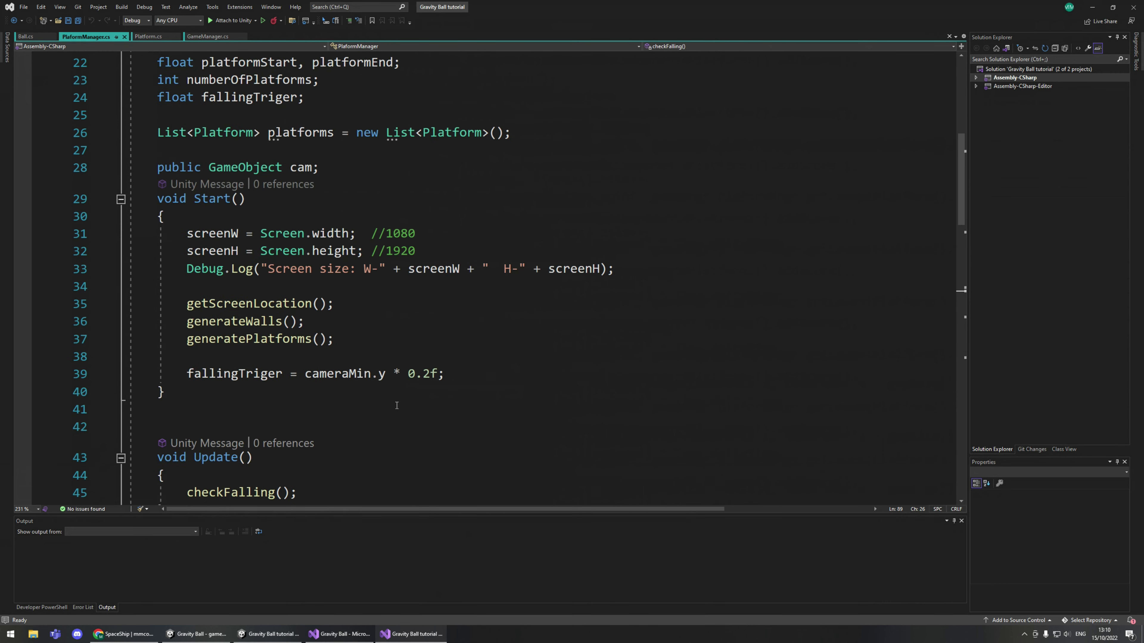
{"action": "scroll", "coordinate": [397, 403], "scroll_direction": "down", "scroll_amount": 1}
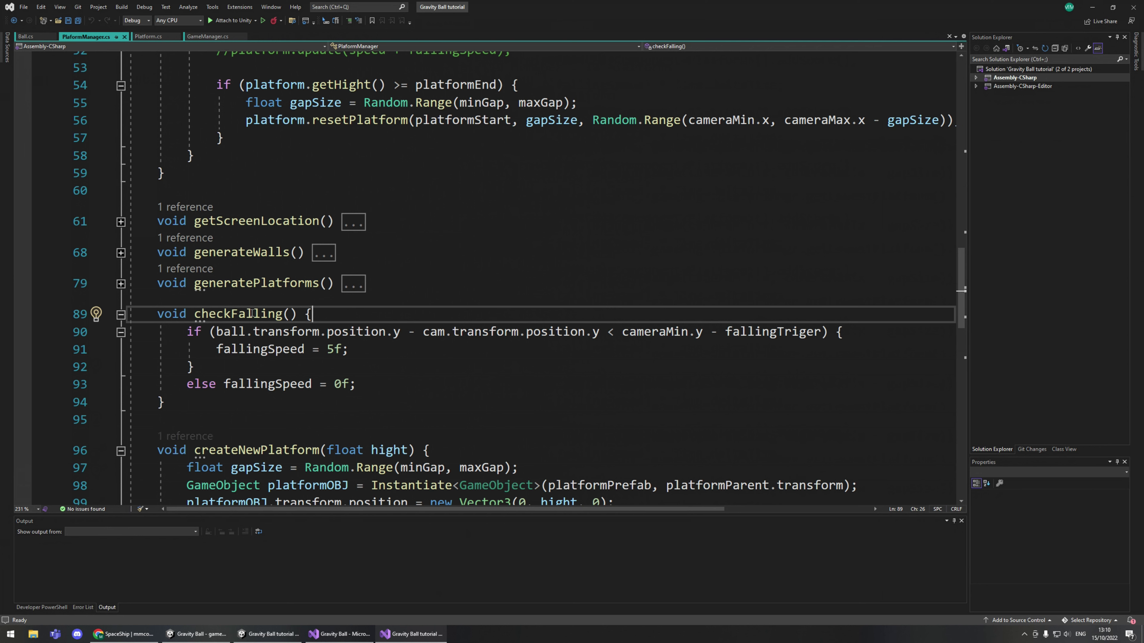
{"action": "left_click_drag", "start_coordinate": [216, 349], "coordinate": [348, 349]}
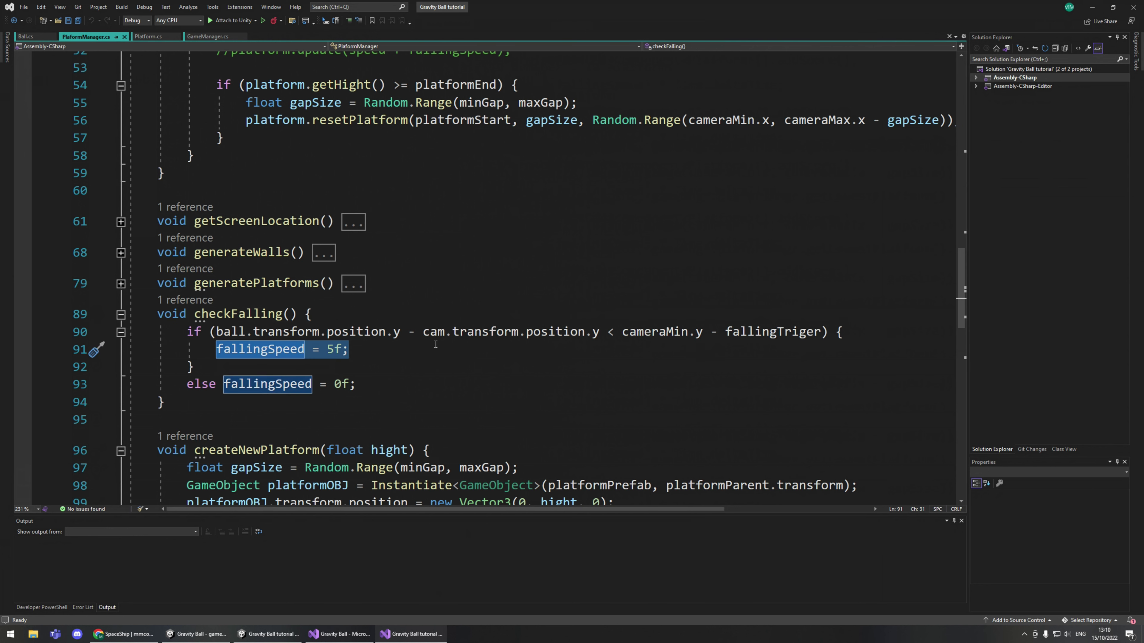
{"action": "double_click", "coordinate": [758, 337]}
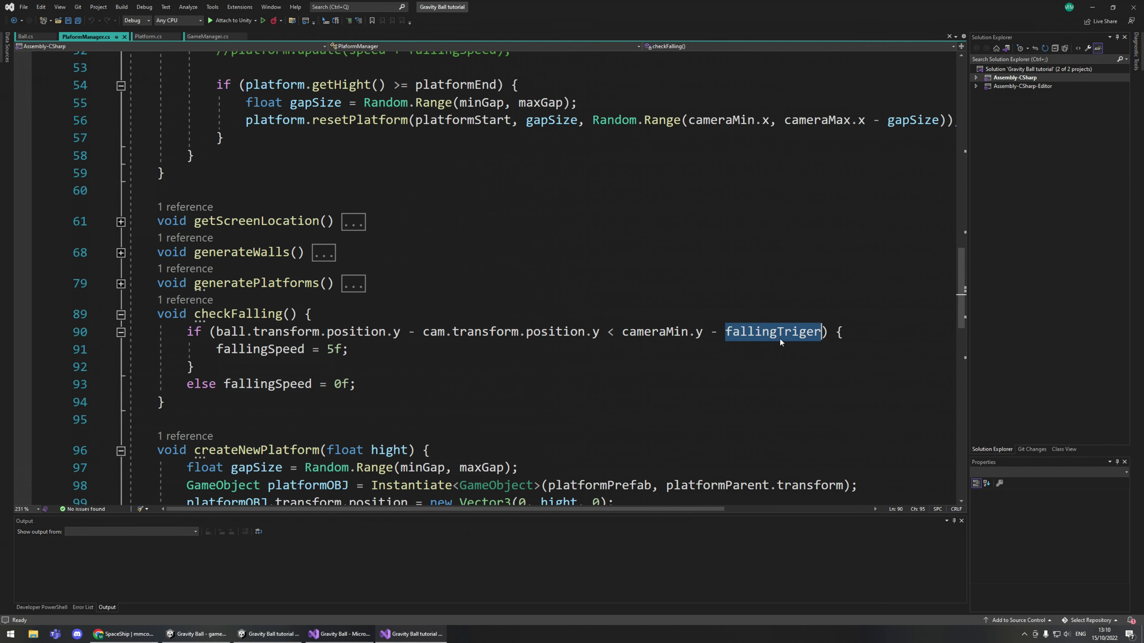
{"action": "scroll", "coordinate": [562, 401], "scroll_direction": "up", "scroll_amount": 6}
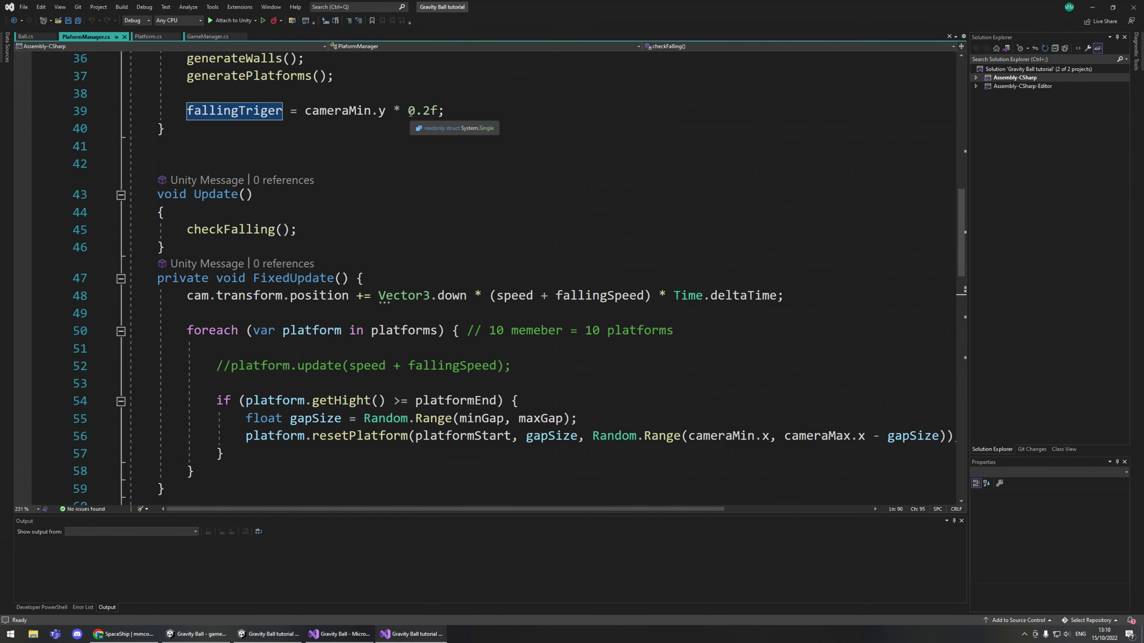
{"action": "left_click_drag", "start_coordinate": [408, 111], "coordinate": [455, 108]}
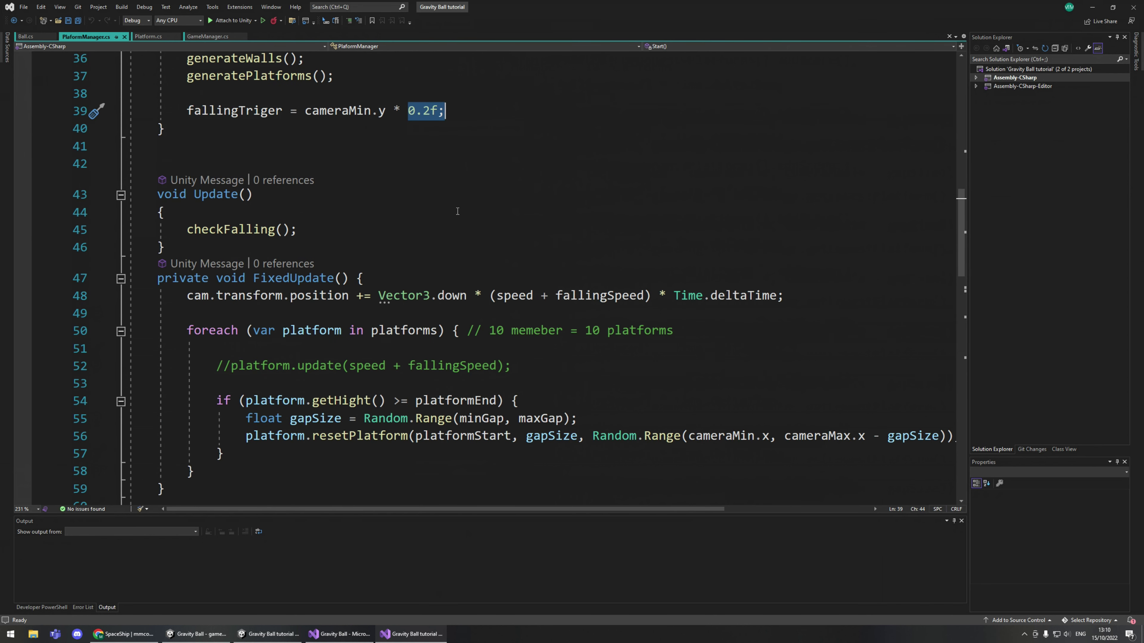
{"action": "scroll", "coordinate": [423, 228], "scroll_direction": "down", "scroll_amount": 6}
{"action": "scroll", "coordinate": [423, 228], "scroll_direction": "down", "scroll_amount": 1}
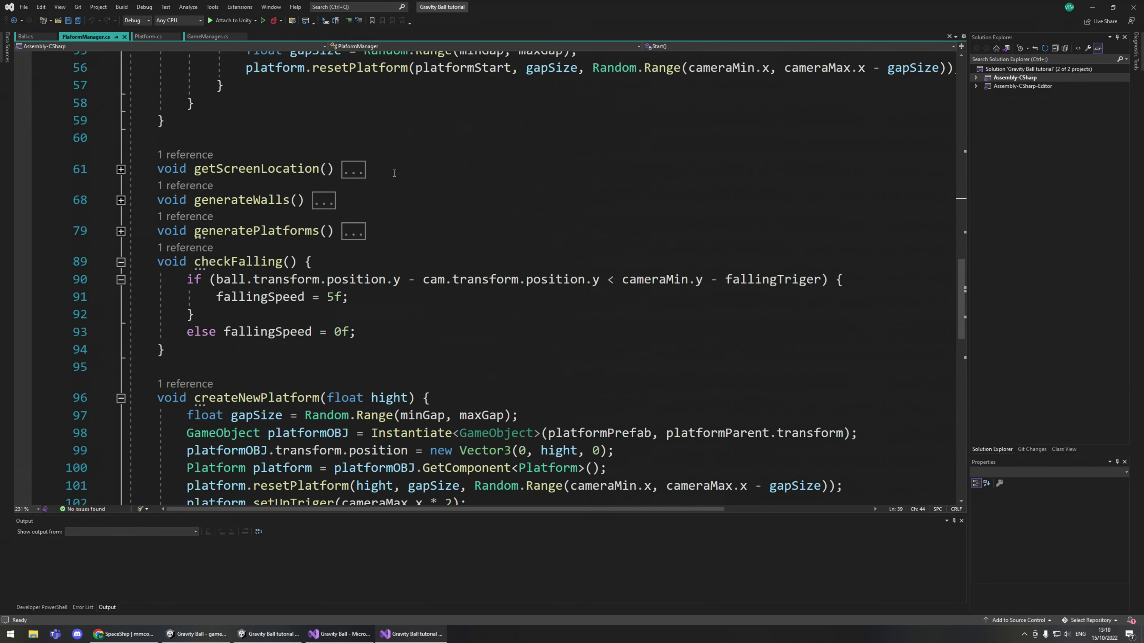
{"action": "scroll", "coordinate": [306, 225], "scroll_direction": "up", "scroll_amount": 8}
{"action": "left_click_drag", "start_coordinate": [306, 217], "coordinate": [454, 215]}
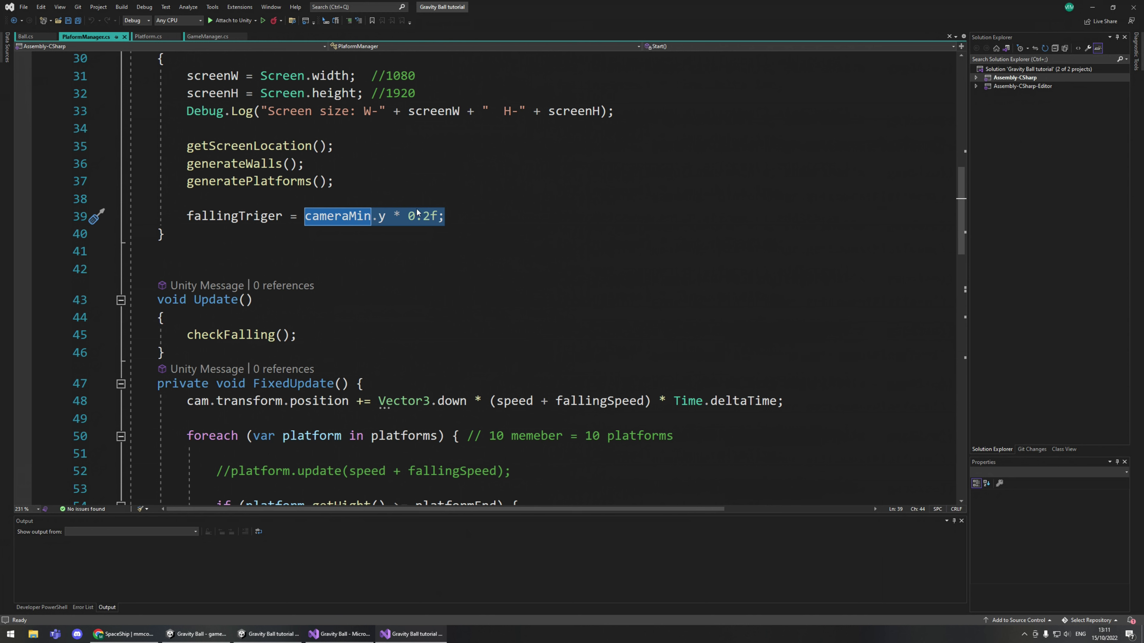
Start a '// 10% of total screen' comment after line 39's fallingTriger assignment.
{"action": "key", "text": "End"}
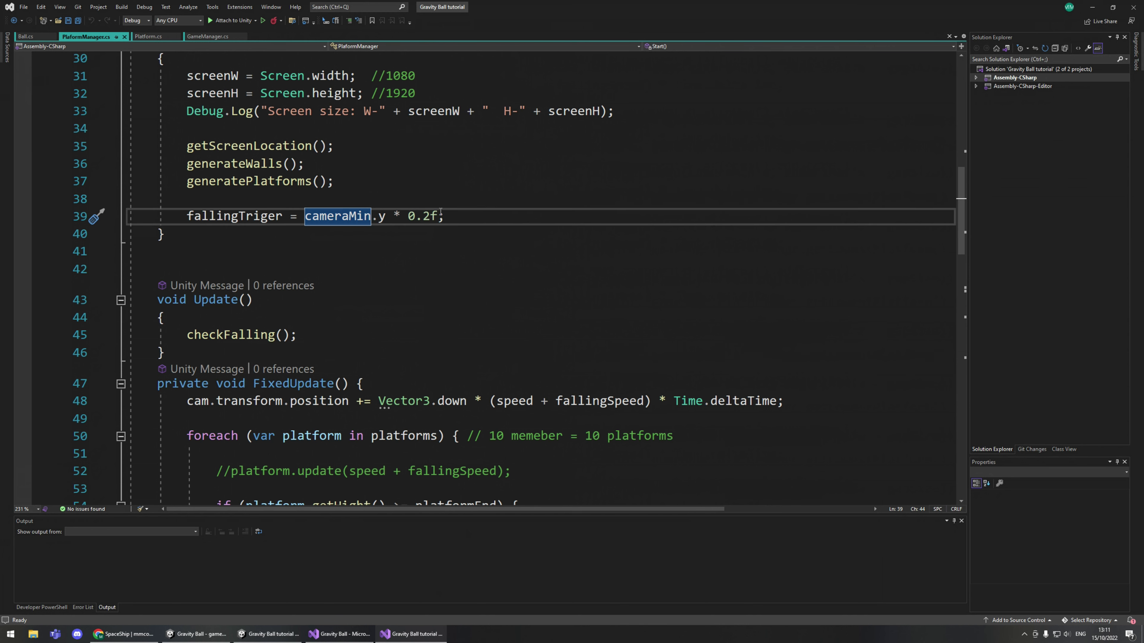
{"action": "type", "text": "// 10"}
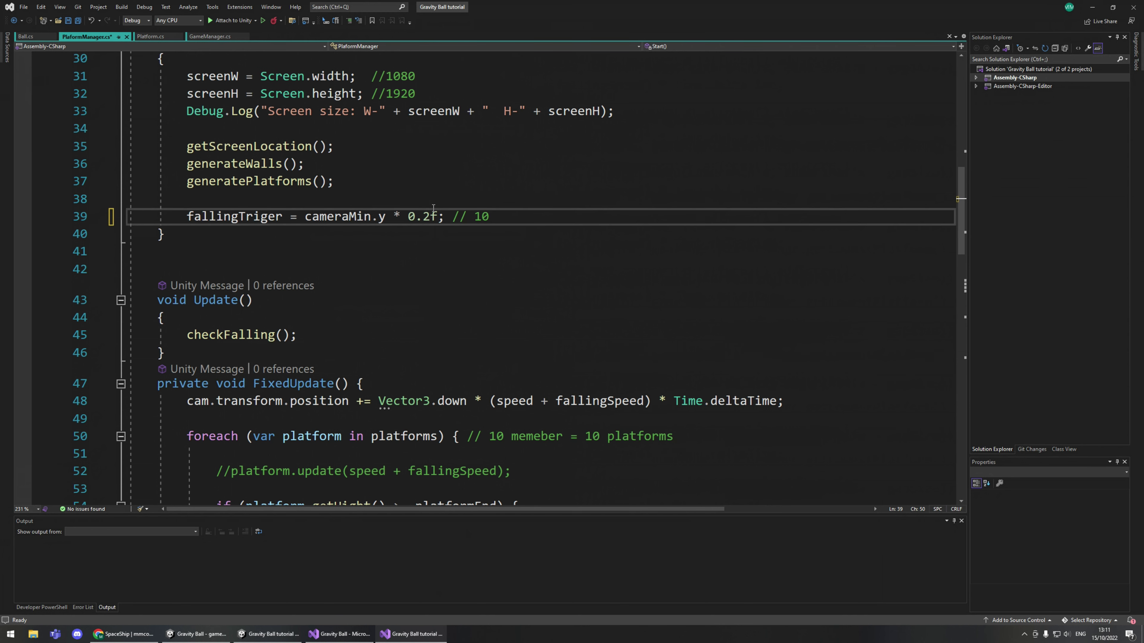
{"action": "type", "text": "% of total"}
{"action": "type", "text": "scren"}
{"action": "key", "text": "BackSpace"}
{"action": "type", "text": "en "}
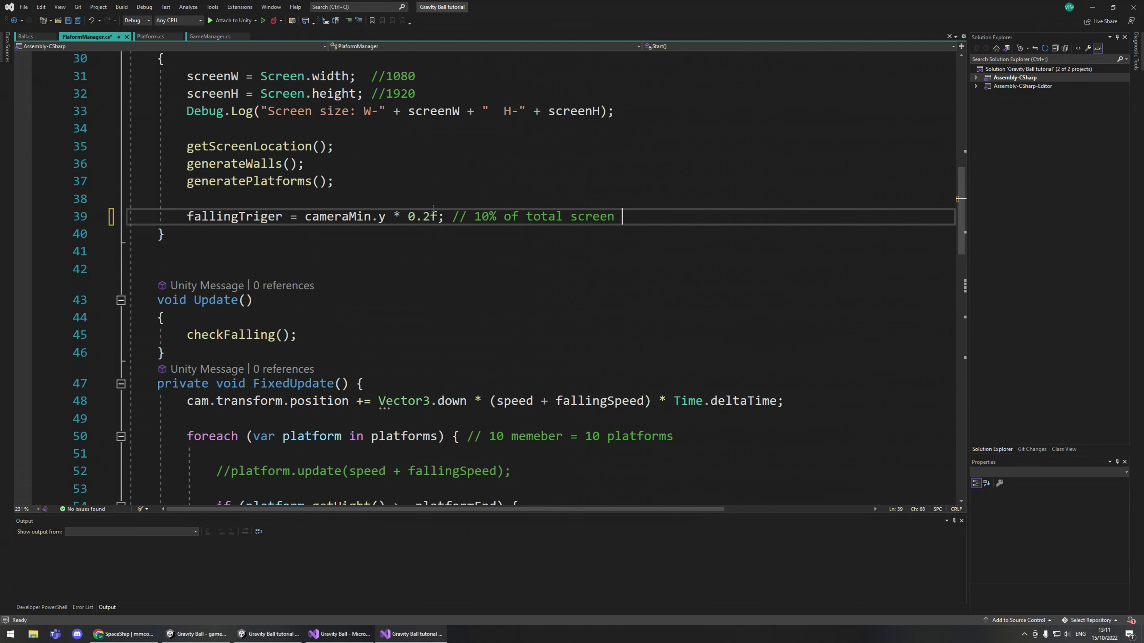
{"action": "type", "text": "(05.*0.2"}
Fix the comment's math so it reads '(0.5 * 0.2)'.
{"action": "key", "text": "Down"}
{"action": "key", "text": "Left"}
{"action": "key", "text": "Up"}
{"action": "left_click", "coordinate": [650, 216]}
{"action": "key", "text": "BackSpace"}
{"action": "key", "text": "BackSpace"}
{"action": "type", "text": ".2"}
{"action": "key", "text": "BackSpace"}
{"action": "type", "text": "5"}
{"action": "key", "text": "Right"}
{"action": "key", "text": "End"}
{"action": "type", "text": ")"}
{"action": "key", "text": "super"}
{"action": "type", "text": "calc"}
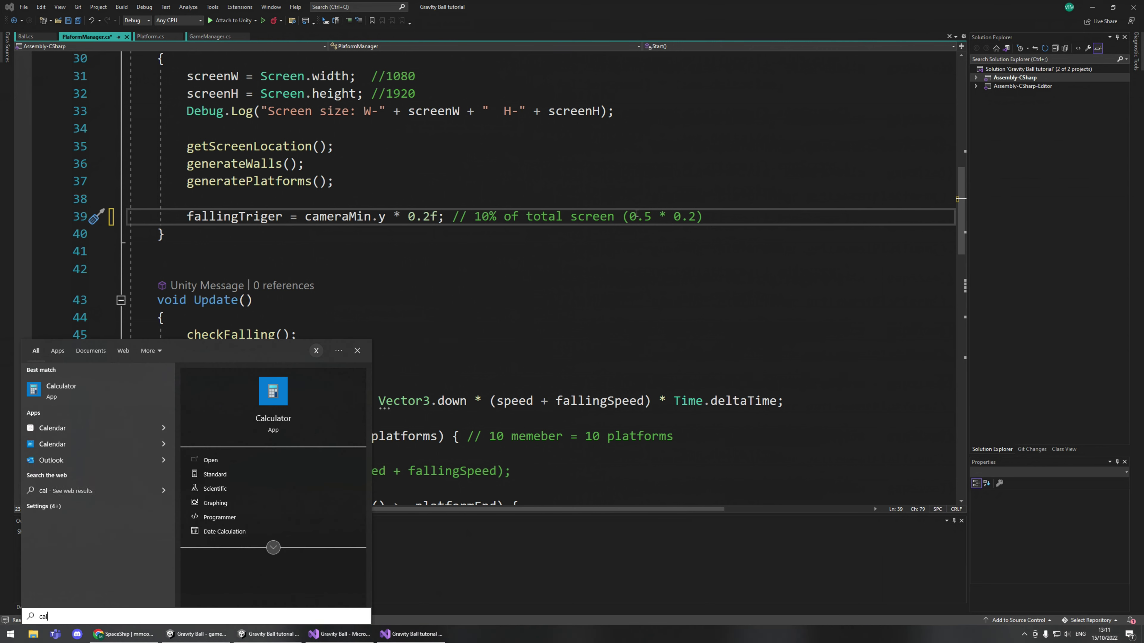
{"action": "key", "text": "Return"}
{"action": "type", "text": "5"}
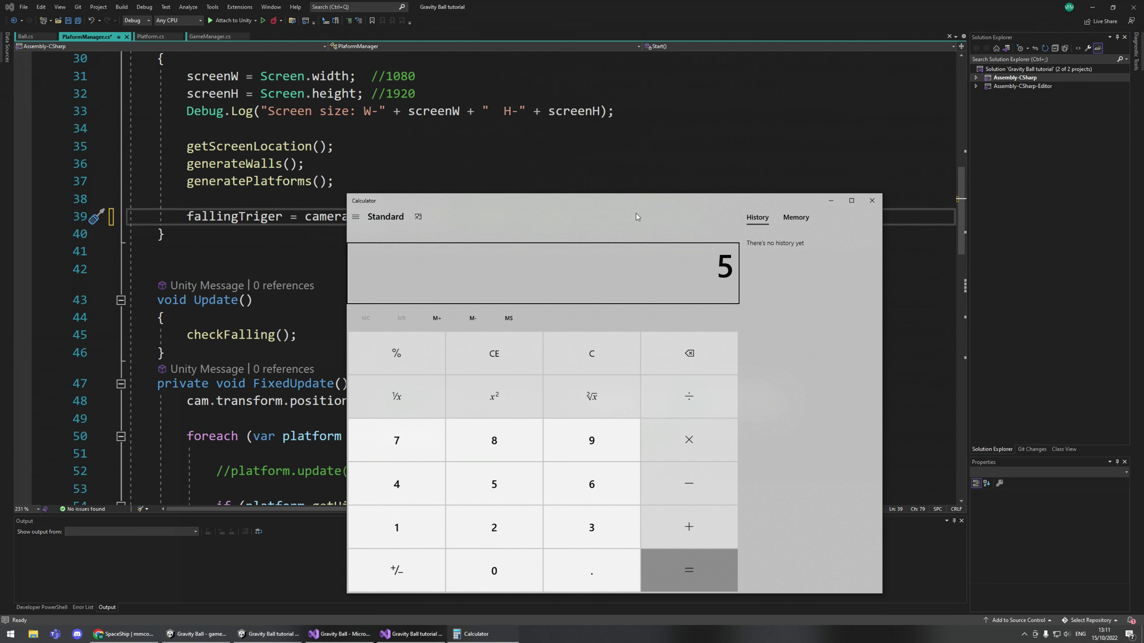
{"action": "key", "text": "BackSpace"}
{"action": "type", "text": ".5*0.2"}
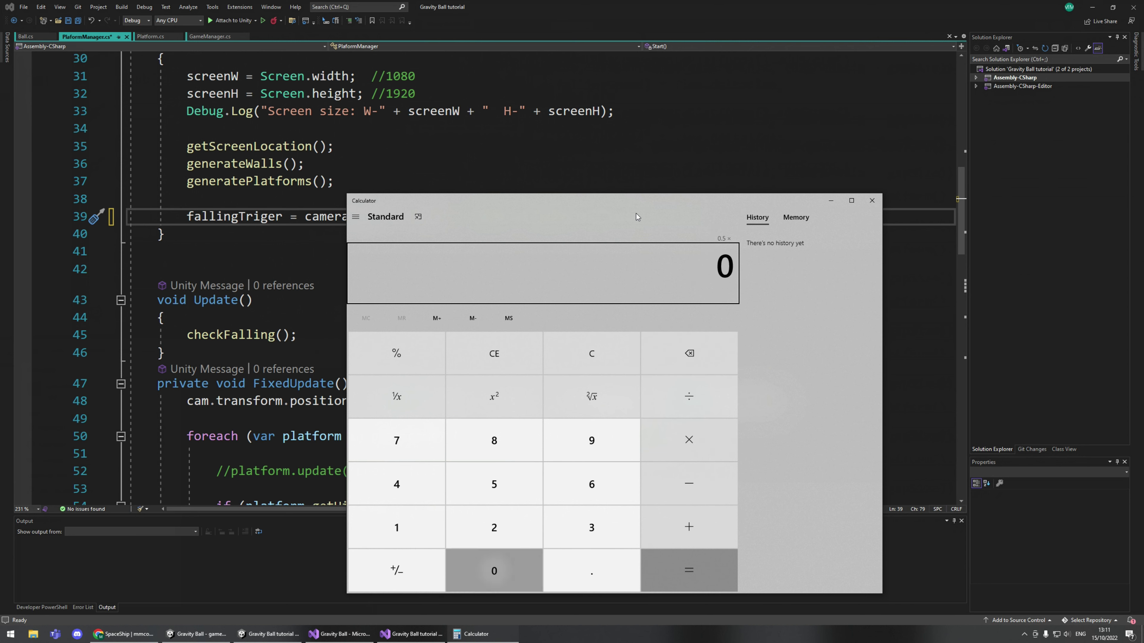
{"action": "key", "text": "Return"}
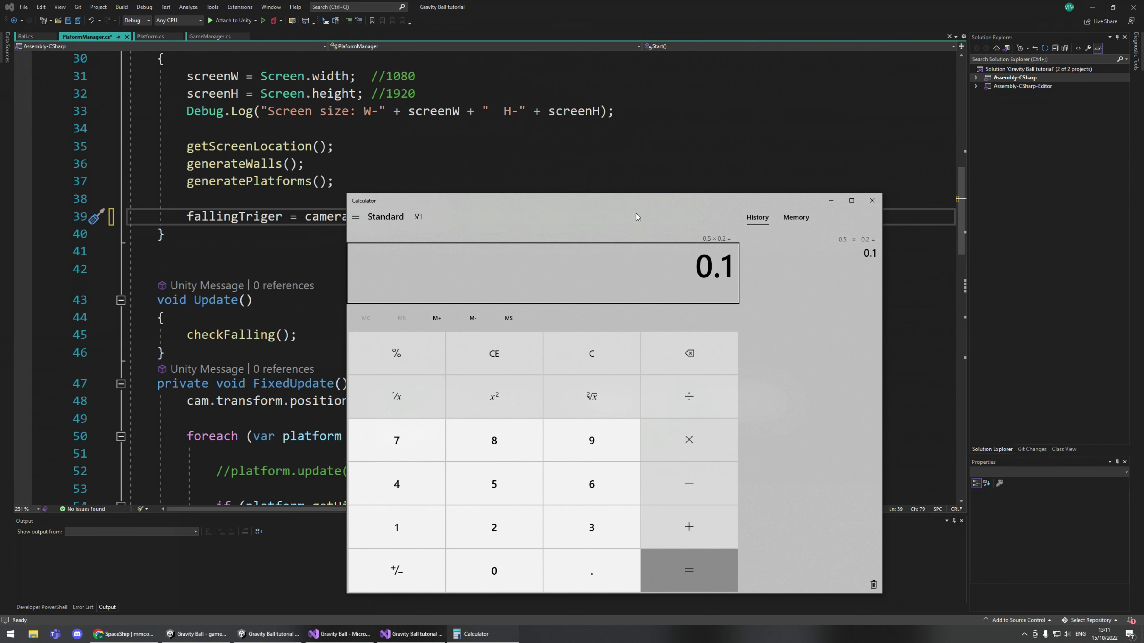
{"action": "left_click", "coordinate": [872, 200]}
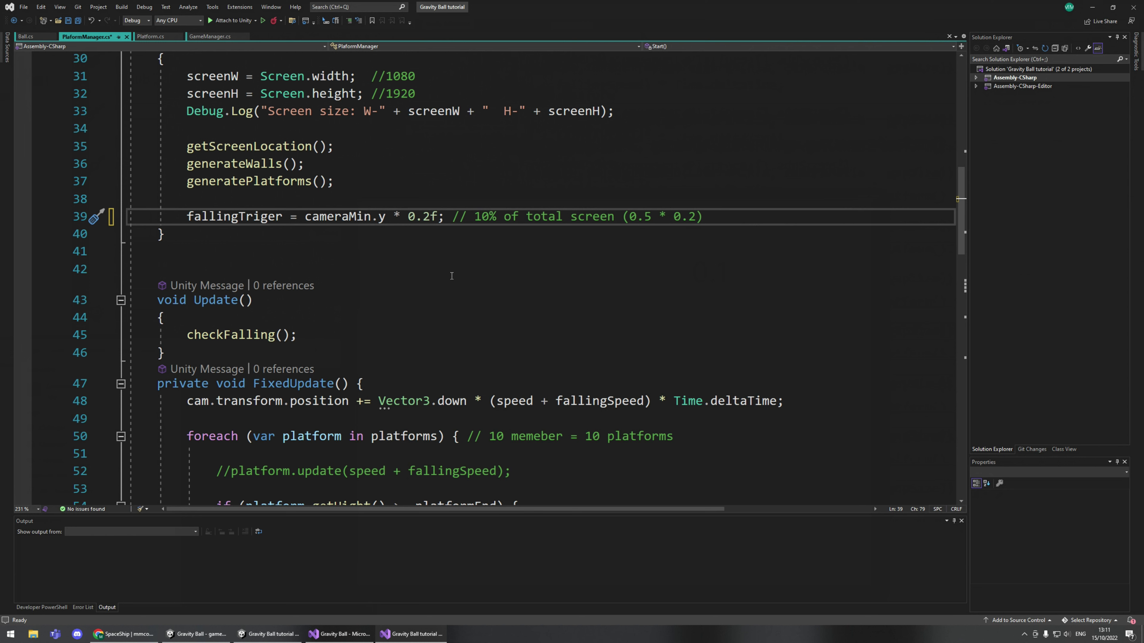
Change fallingSpeed on line 91 from 5f to 10f and save.
{"action": "double_click", "coordinate": [235, 216]}
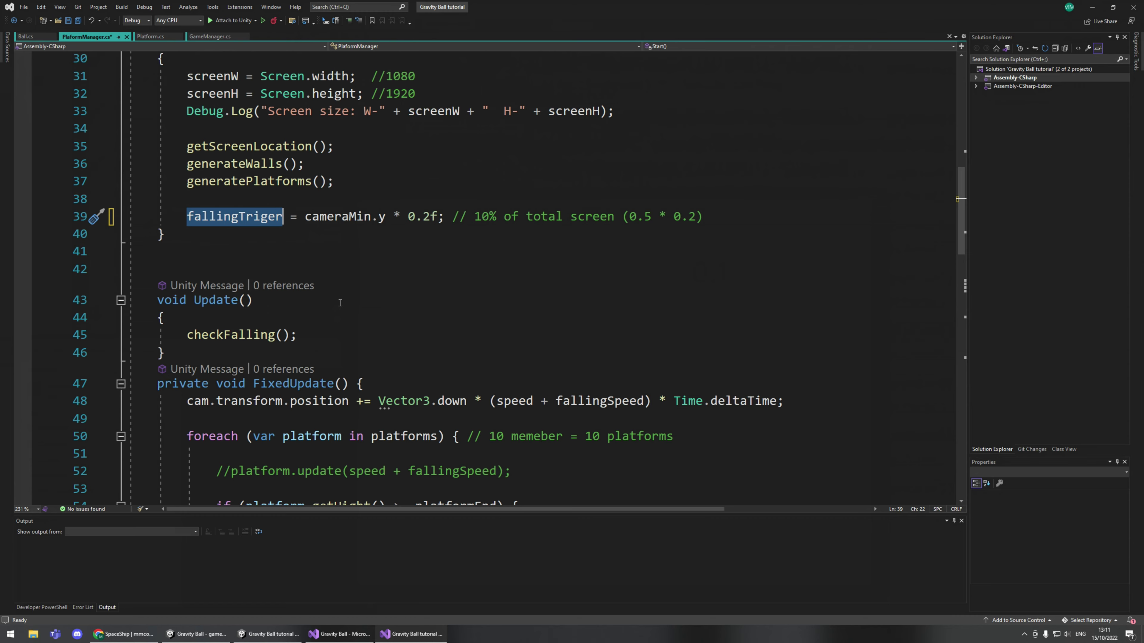
{"action": "scroll", "coordinate": [901, 409], "scroll_direction": "down", "scroll_amount": 7}
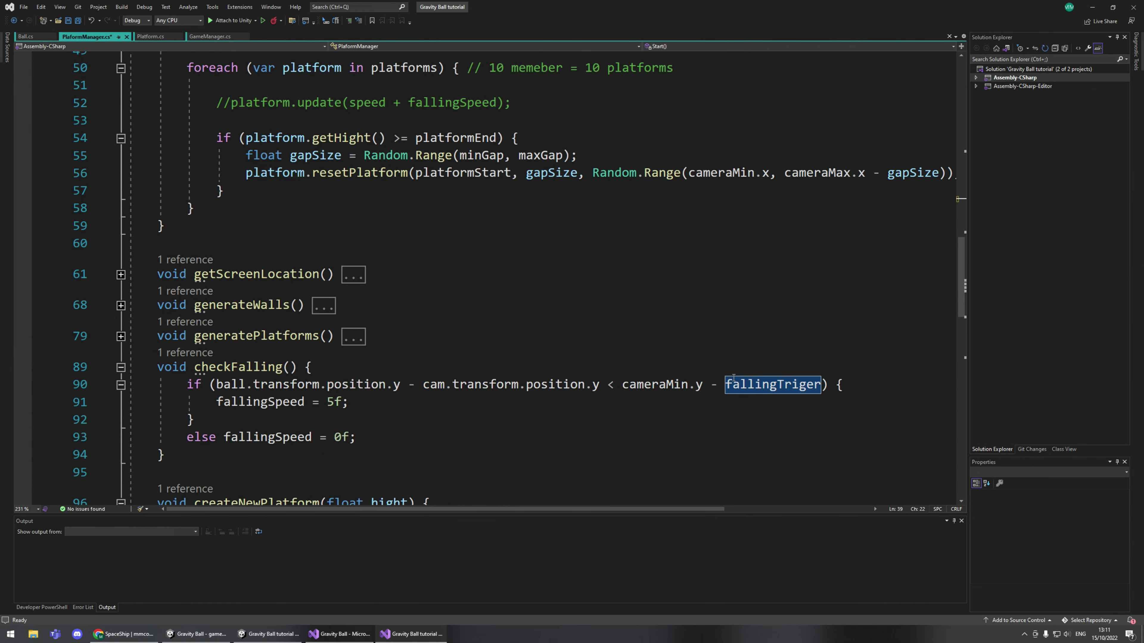
{"action": "left_click", "coordinate": [340, 398]}
{"action": "key", "text": "BackSpace"}
{"action": "type", "text": "10"}
{"action": "key", "text": "ctrl+s"}
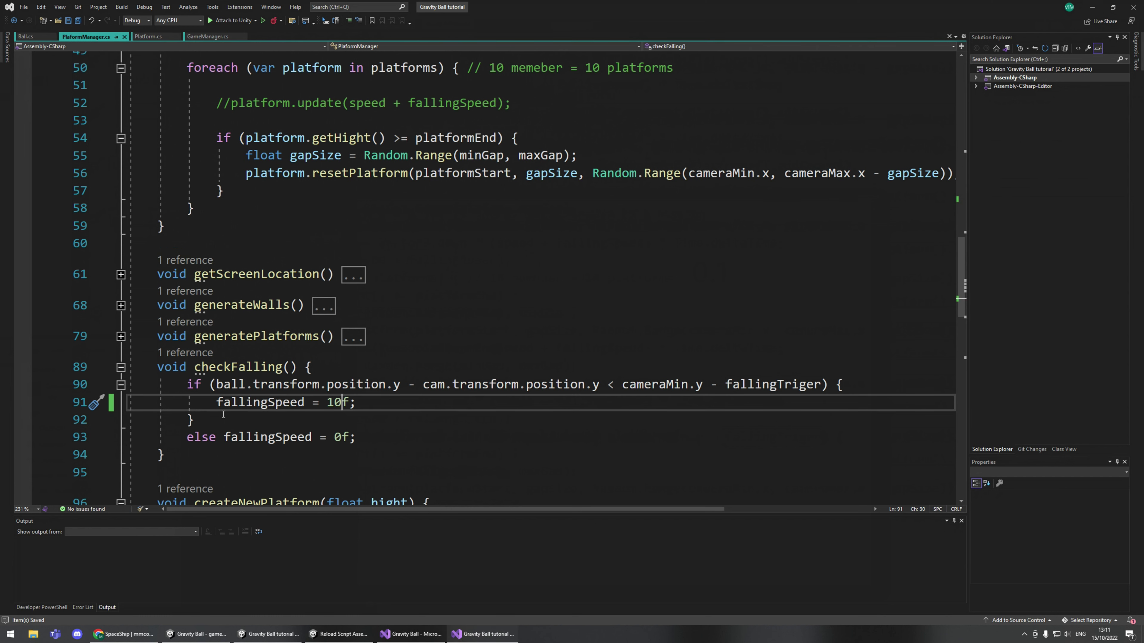
Append the comment '//must match a max ball speed Y' to line 91 and save.
{"action": "left_click_drag", "start_coordinate": [360, 401], "coordinate": [216, 402]}
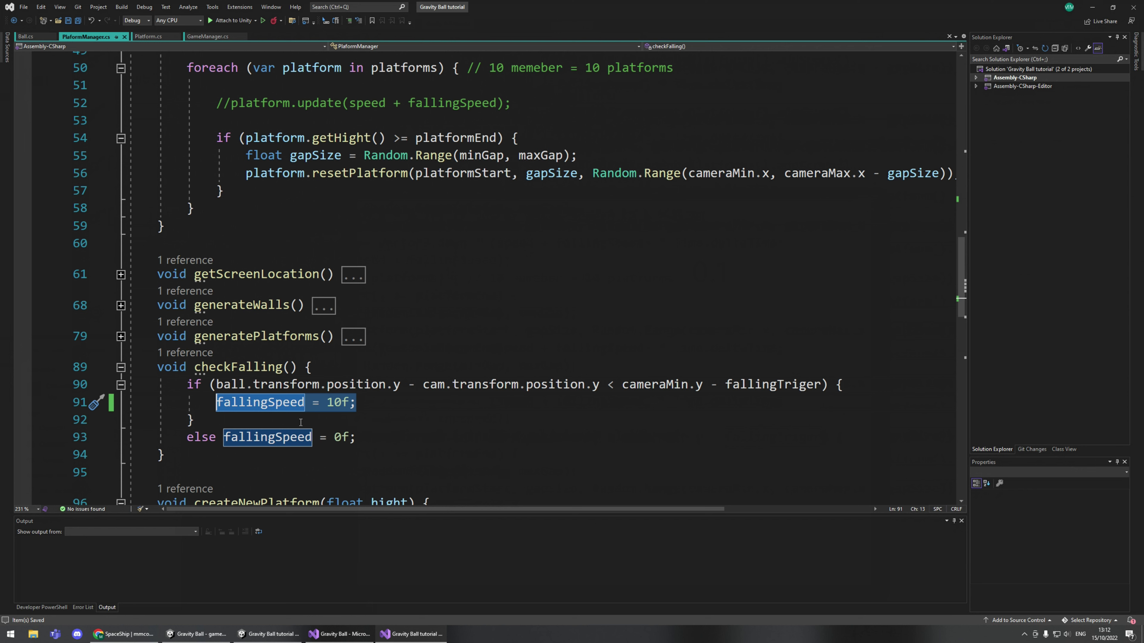
{"action": "left_click", "coordinate": [379, 400]}
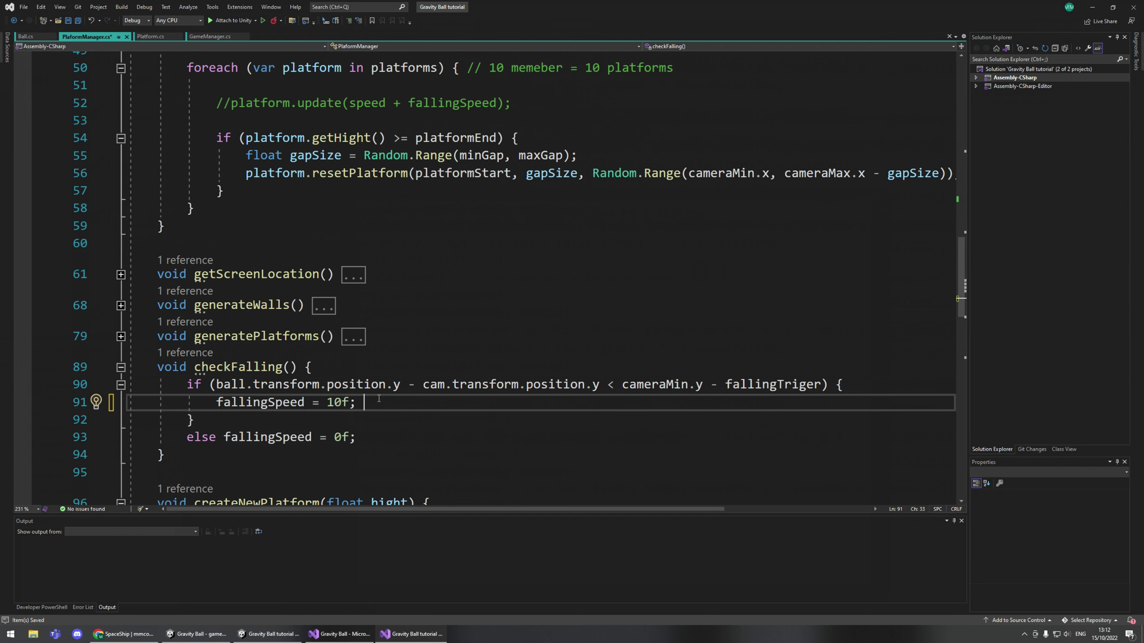
{"action": "type", "text": "//must match a ma"}
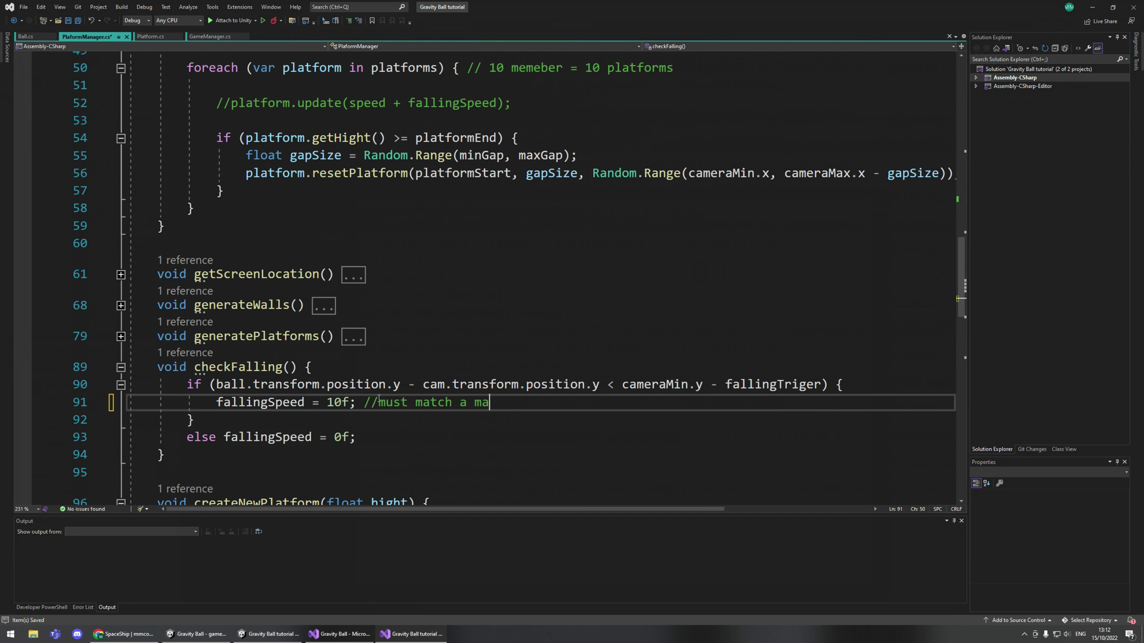
{"action": "type", "text": "x ball speed Y"}
{"action": "key", "text": "ctrl+s"}
{"action": "key", "text": "shift+Down"}
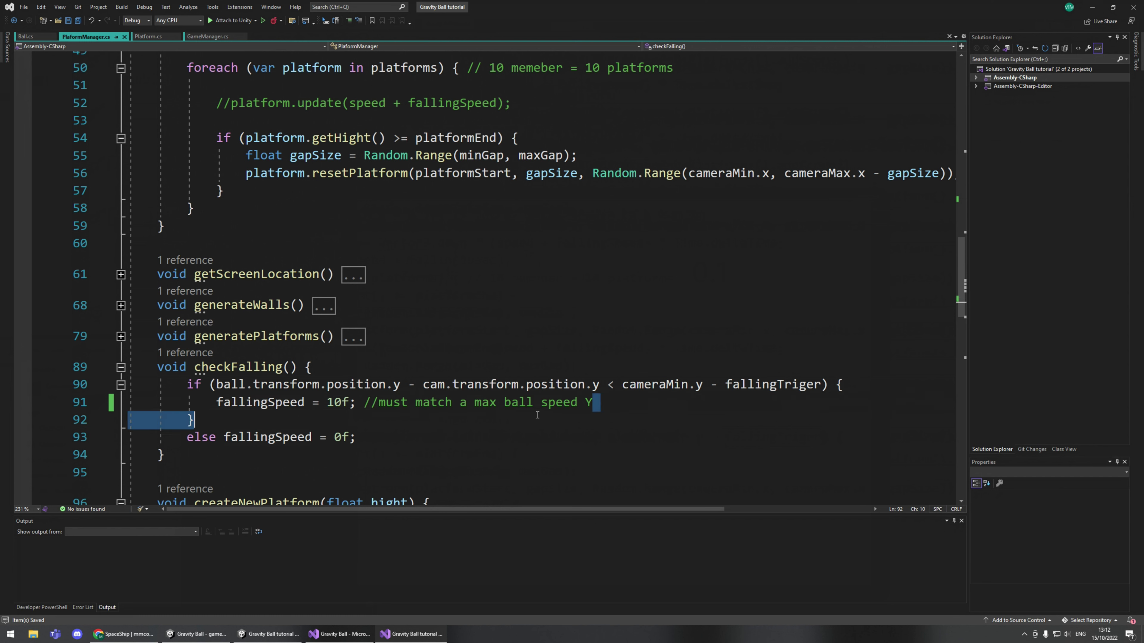
{"action": "key", "text": "shift+Up"}
{"action": "key", "text": "ctrl+shift+Right"}
{"action": "key", "text": "ctrl+shift+Right"}
{"action": "key", "text": "ctrl+shift+Right"}
{"action": "key", "text": "ctrl+shift+Right"}
{"action": "key", "text": "ctrl+shift+Right"}
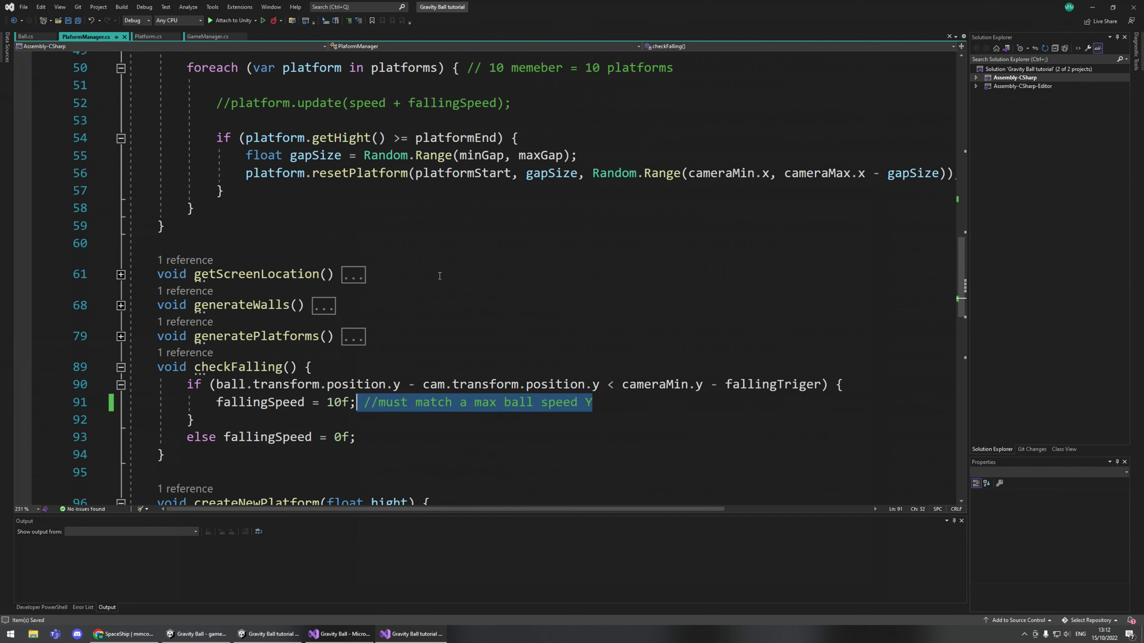
Glance at Ball.cs, then review checkFalling and its fallingSpeed comment in PlaformManager.cs.
{"action": "left_click", "coordinate": [28, 36]}
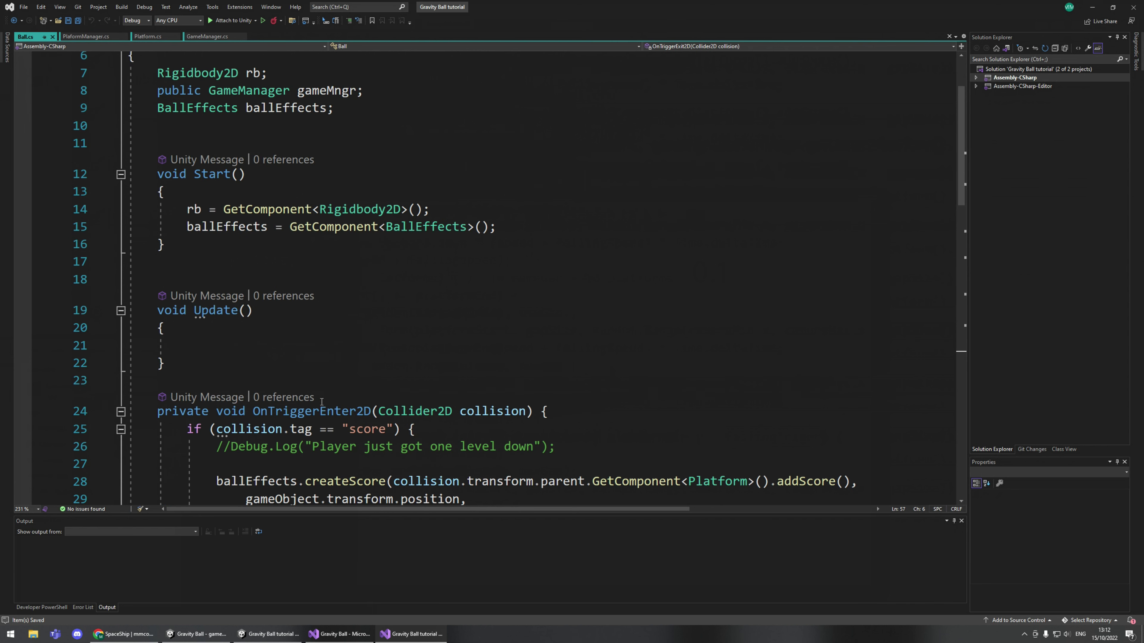
{"action": "scroll", "coordinate": [298, 203], "scroll_direction": "up", "scroll_amount": 2}
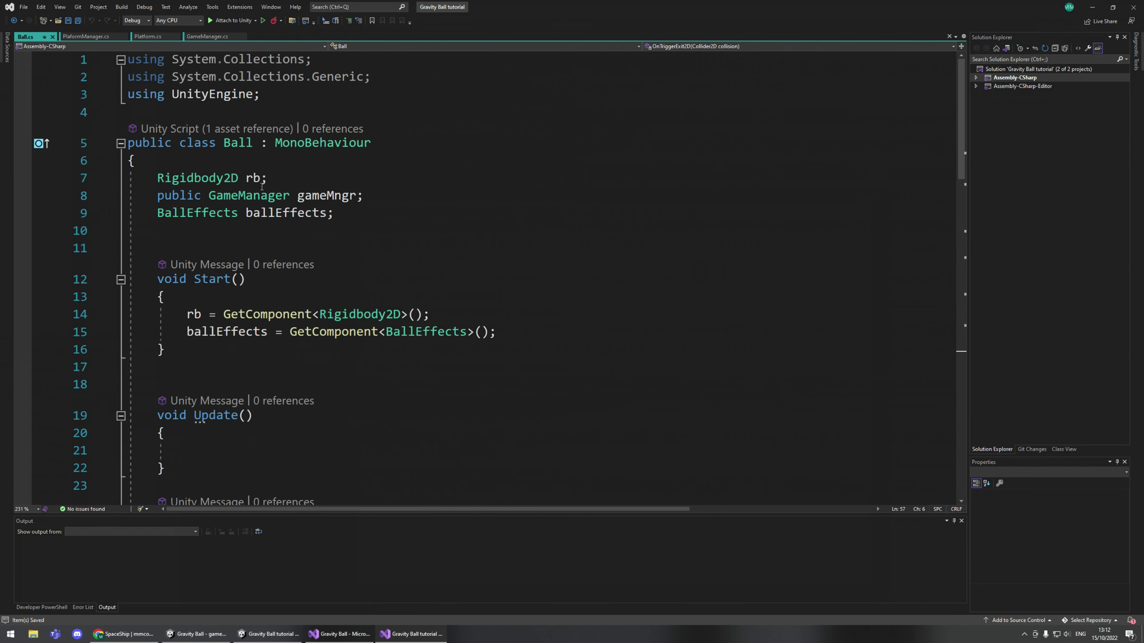
{"action": "left_click", "coordinate": [87, 37]}
{"action": "scroll", "coordinate": [417, 304], "scroll_direction": "down", "scroll_amount": 8}
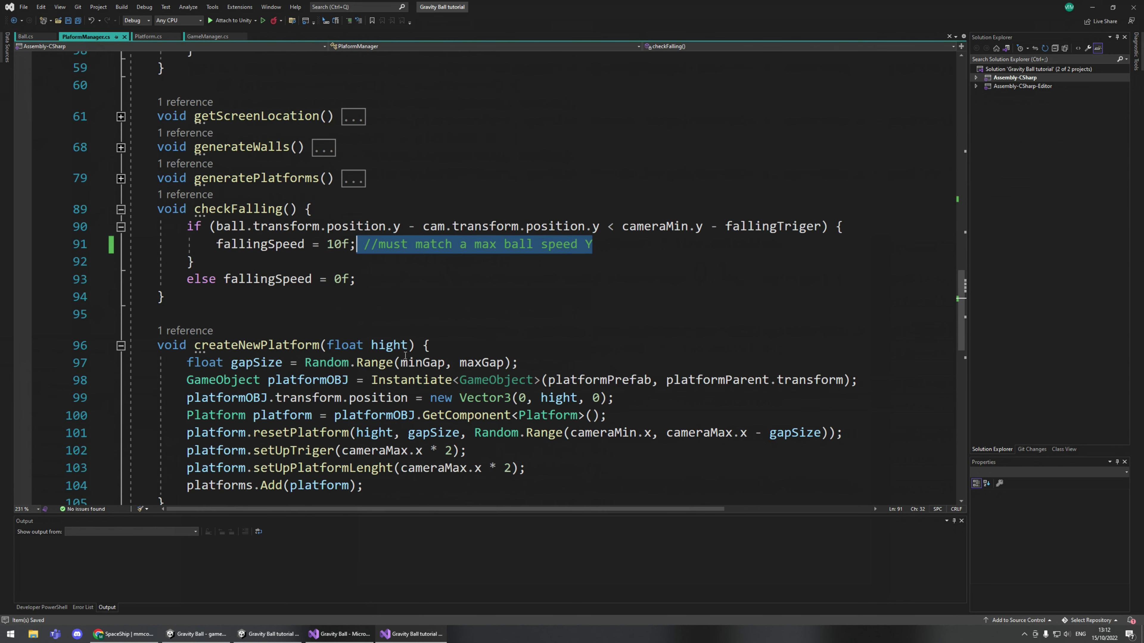
{"action": "scroll", "coordinate": [407, 358], "scroll_direction": "down", "scroll_amount": 1}
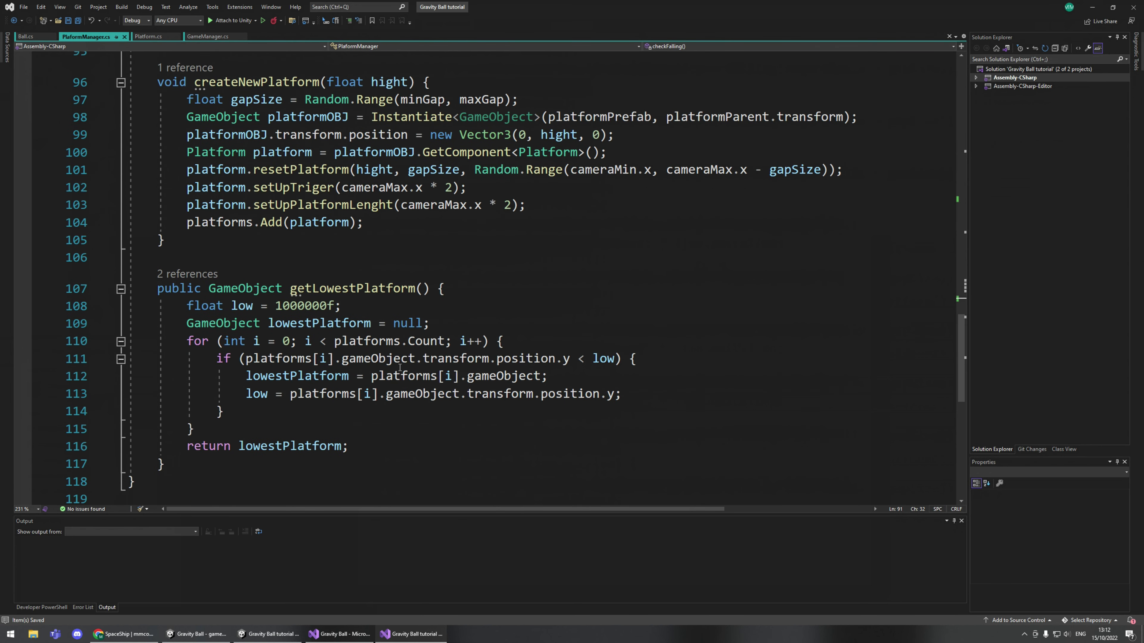
{"action": "scroll", "coordinate": [399, 367], "scroll_direction": "up", "scroll_amount": 8}
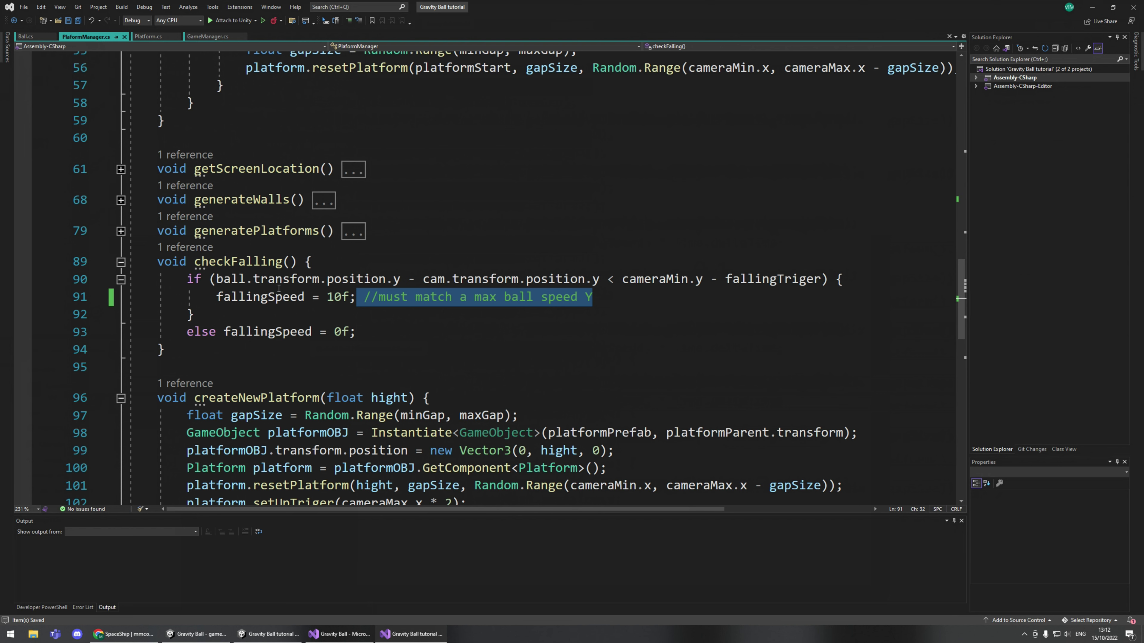
{"action": "scroll", "coordinate": [364, 354], "scroll_direction": "up", "scroll_amount": 1}
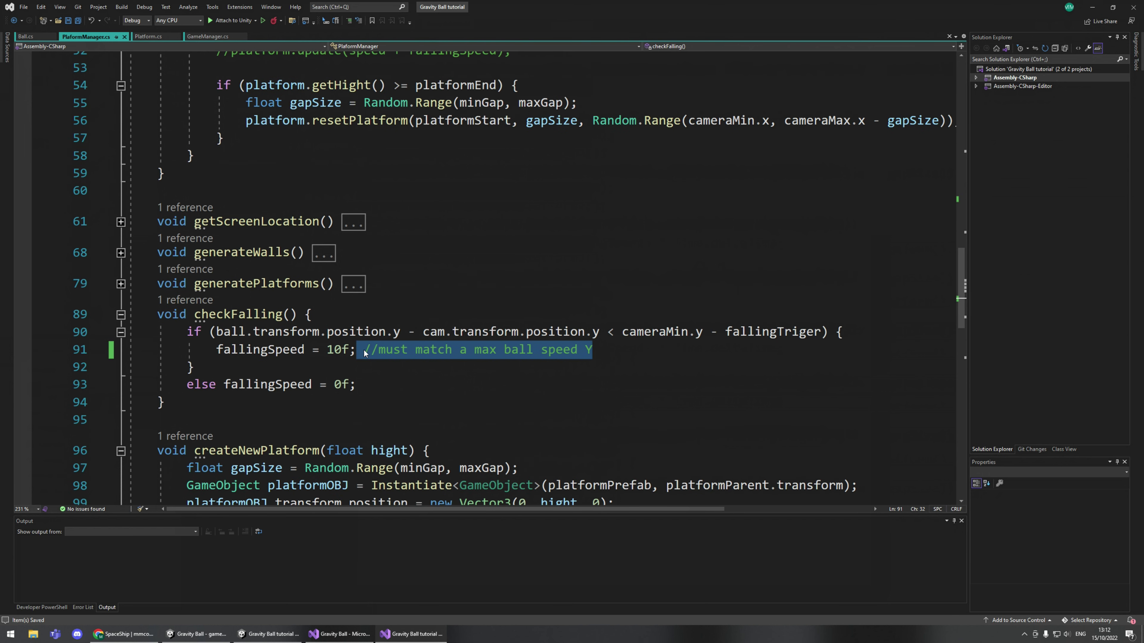
{"action": "scroll", "coordinate": [364, 349], "scroll_direction": "up", "scroll_amount": 4}
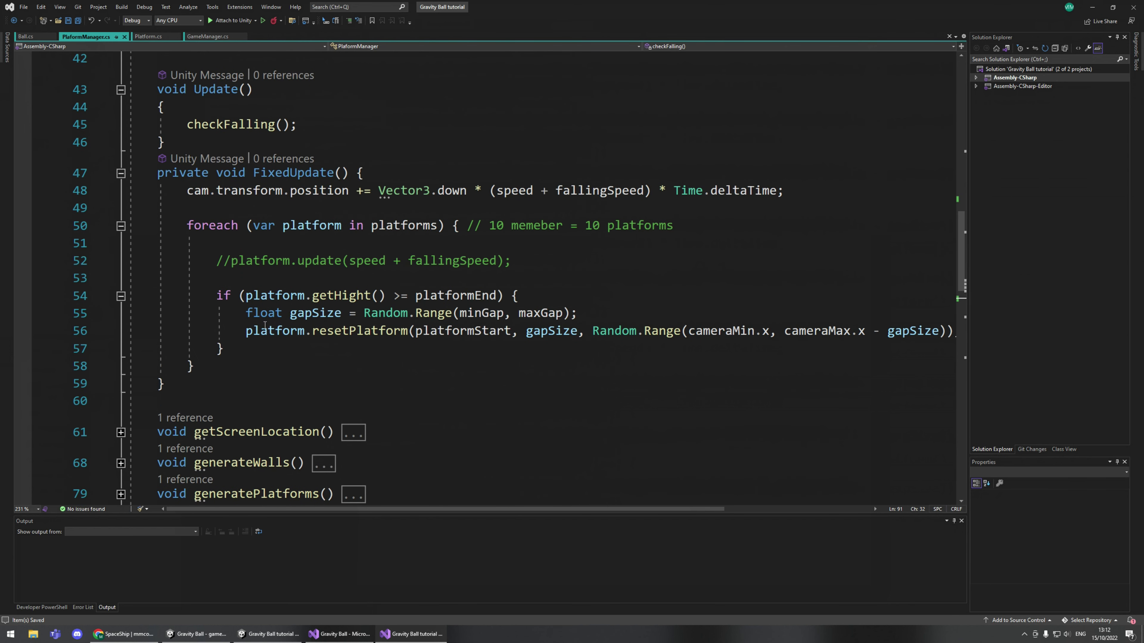
{"action": "scroll", "coordinate": [365, 311], "scroll_direction": "down", "scroll_amount": 2}
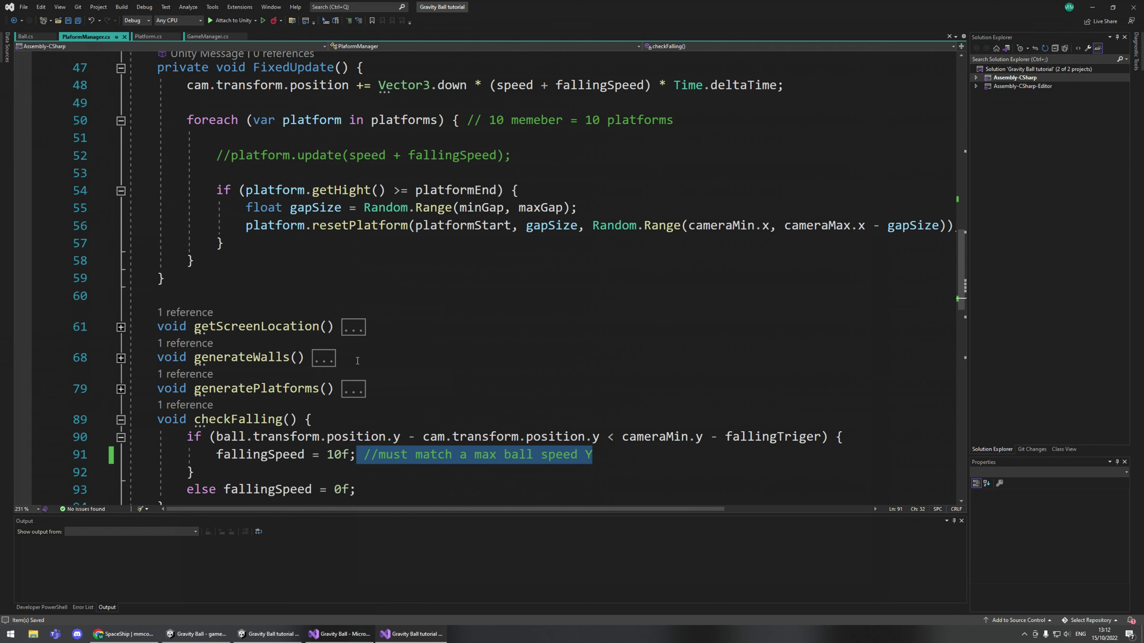
{"action": "scroll", "coordinate": [448, 333], "scroll_direction": "down", "scroll_amount": 2}
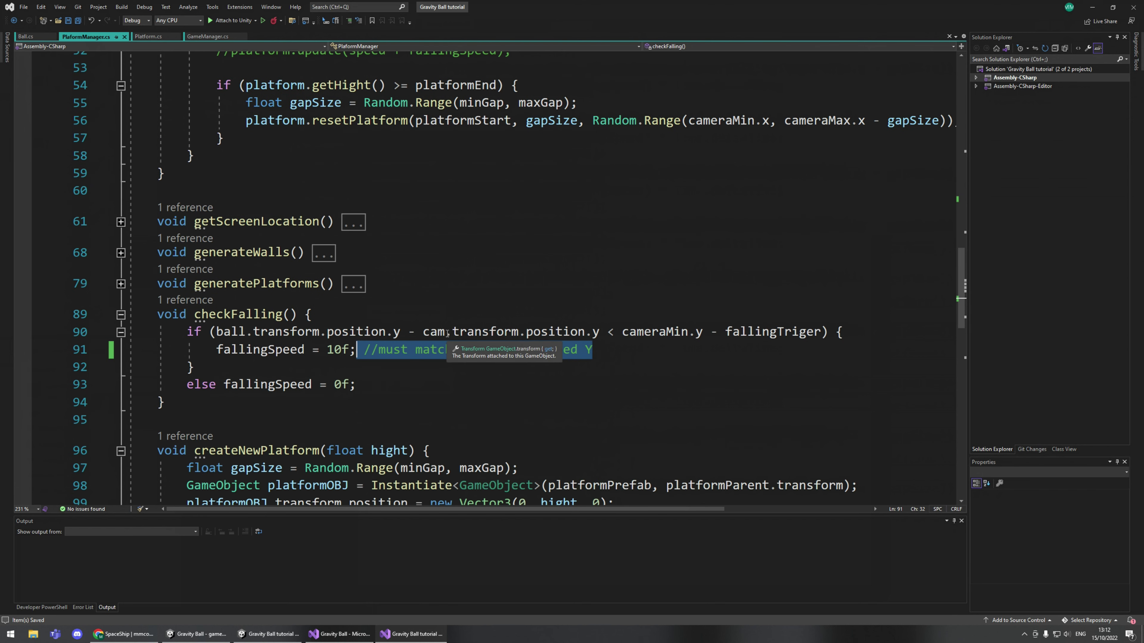
{"action": "scroll", "coordinate": [448, 334], "scroll_direction": "down", "scroll_amount": 8}
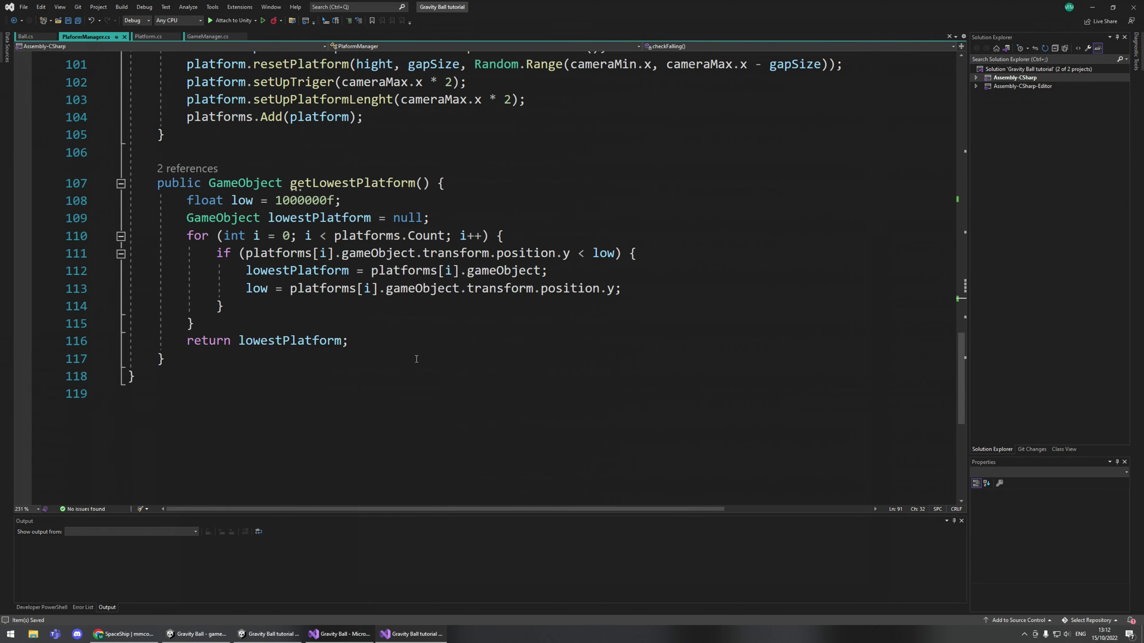
Look over OnTriggerStay2D in Ball.cs, then scroll back up to Start and OnTriggerEnter2D.
{"action": "key", "text": "ctrl+Tab"}
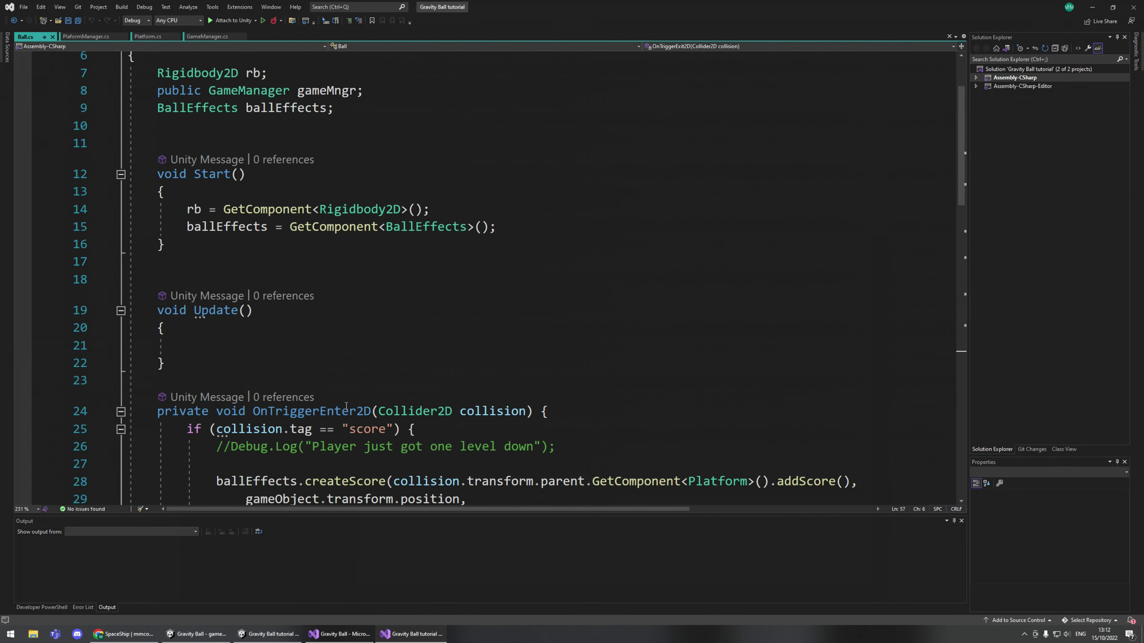
{"action": "scroll", "coordinate": [346, 405], "scroll_direction": "down", "scroll_amount": 3}
{"action": "scroll", "coordinate": [263, 261], "scroll_direction": "down", "scroll_amount": 3}
{"action": "left_click_drag", "start_coordinate": [157, 480], "coordinate": [198, 502]}
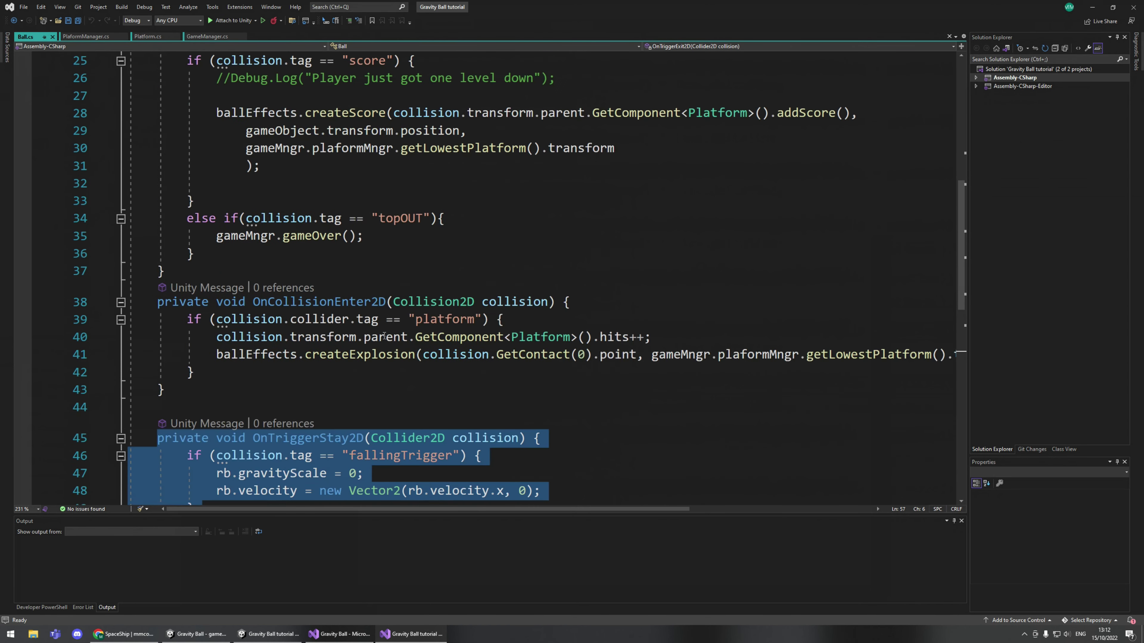
{"action": "scroll", "coordinate": [376, 312], "scroll_direction": "down", "scroll_amount": 5}
{"action": "left_click", "coordinate": [293, 440]}
{"action": "scroll", "coordinate": [292, 415], "scroll_direction": "up", "scroll_amount": 1}
{"action": "scroll", "coordinate": [292, 415], "scroll_direction": "up", "scroll_amount": 5}
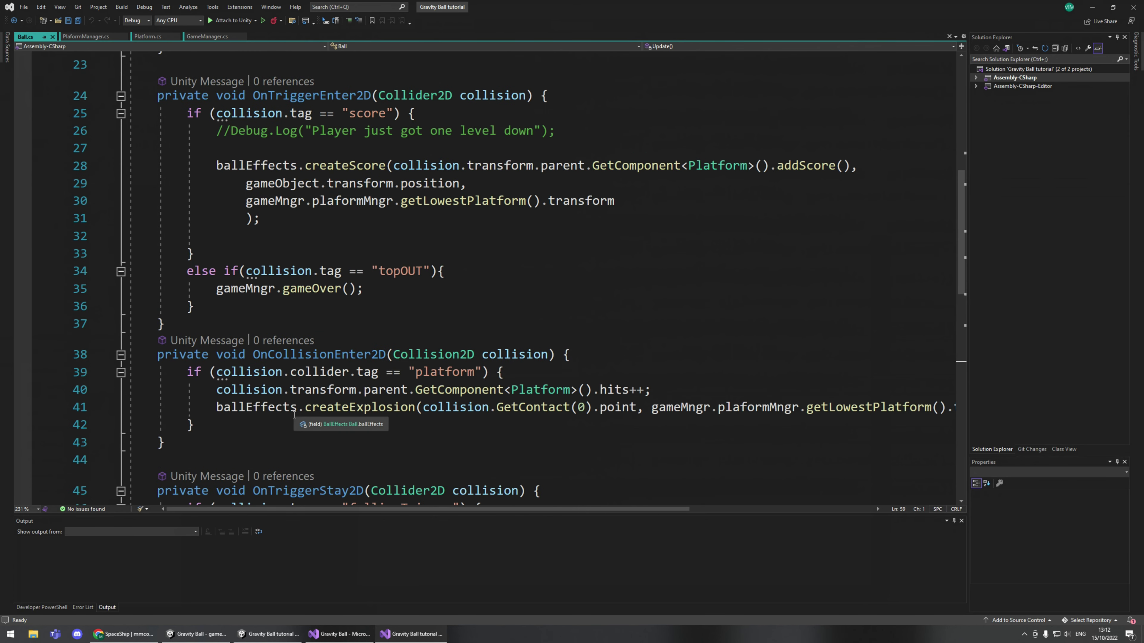
{"action": "scroll", "coordinate": [295, 416], "scroll_direction": "up", "scroll_amount": 6}
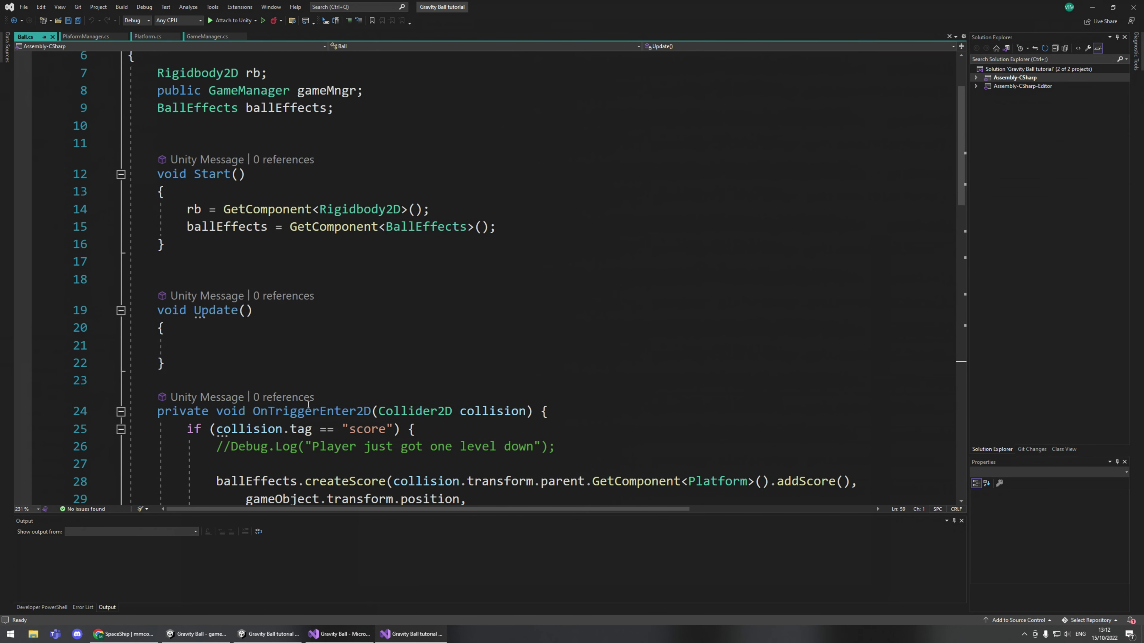
Scroll through GameManager.cs to review its code.
{"action": "left_click", "coordinate": [206, 36]}
{"action": "scroll", "coordinate": [408, 293], "scroll_direction": "down", "scroll_amount": 6}
{"action": "scroll", "coordinate": [417, 289], "scroll_direction": "down", "scroll_amount": 5}
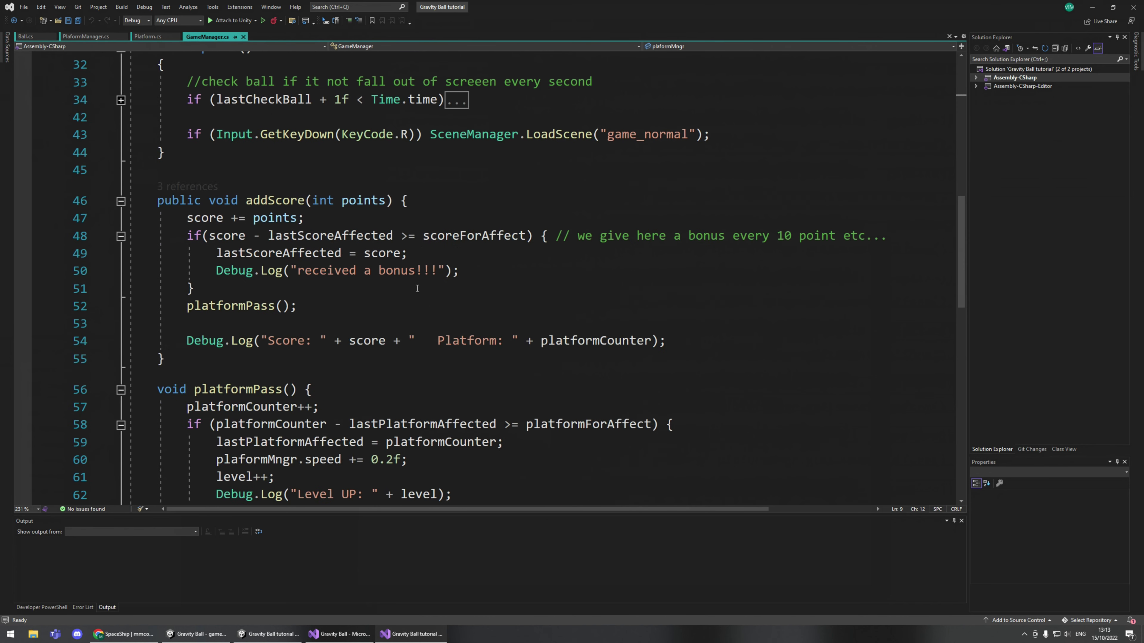
{"action": "scroll", "coordinate": [333, 340], "scroll_direction": "down", "scroll_amount": 5}
{"action": "scroll", "coordinate": [282, 376], "scroll_direction": "down", "scroll_amount": 4}
{"action": "scroll", "coordinate": [306, 401], "scroll_direction": "up", "scroll_amount": 13}
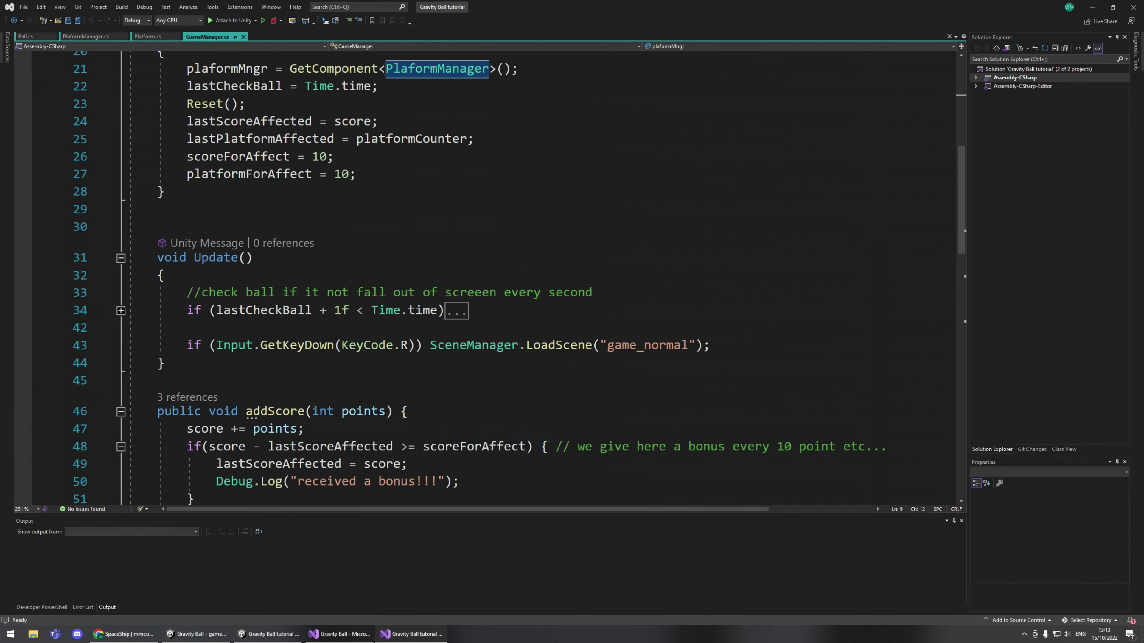
{"action": "scroll", "coordinate": [400, 410], "scroll_direction": "up", "scroll_amount": 3}
{"action": "scroll", "coordinate": [237, 190], "scroll_direction": "up", "scroll_amount": 4}
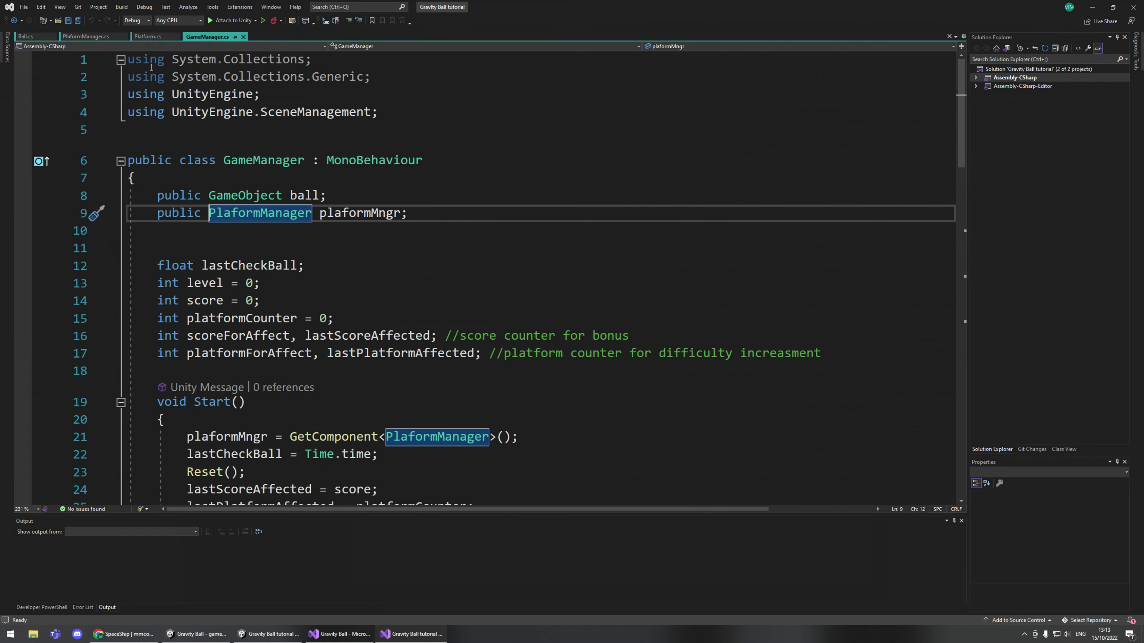
Recheck Ball.cs and PlaformManager.cs's getLowestPlatform, then bring the Unity editor forward.
{"action": "left_click", "coordinate": [31, 38]}
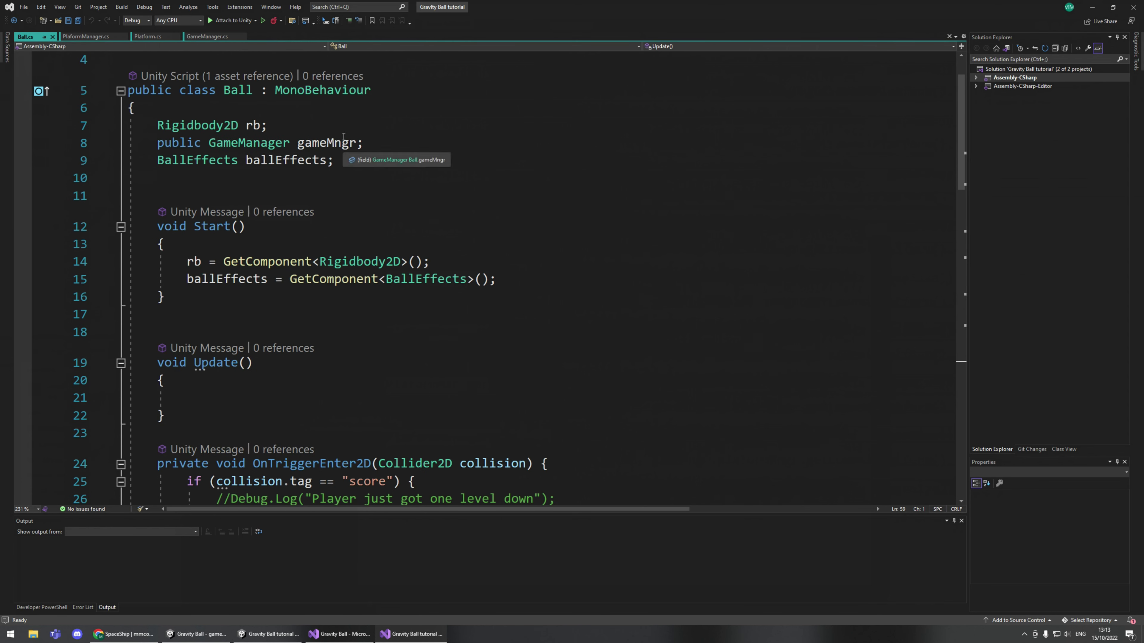
{"action": "scroll", "coordinate": [488, 311], "scroll_direction": "down", "scroll_amount": 2}
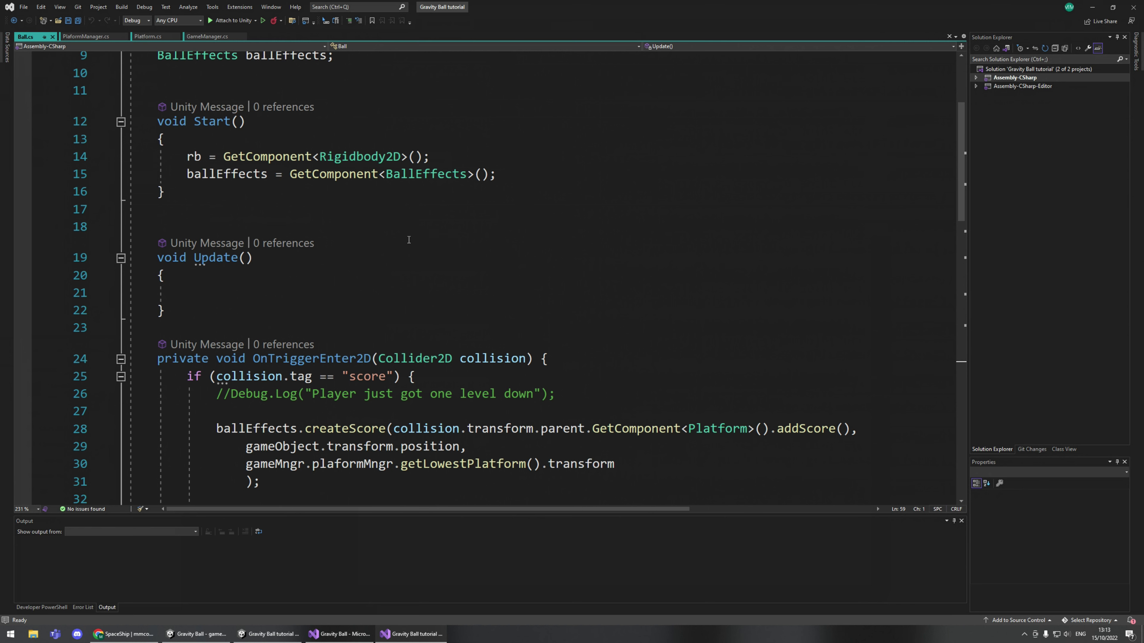
{"action": "left_click", "coordinate": [90, 38]}
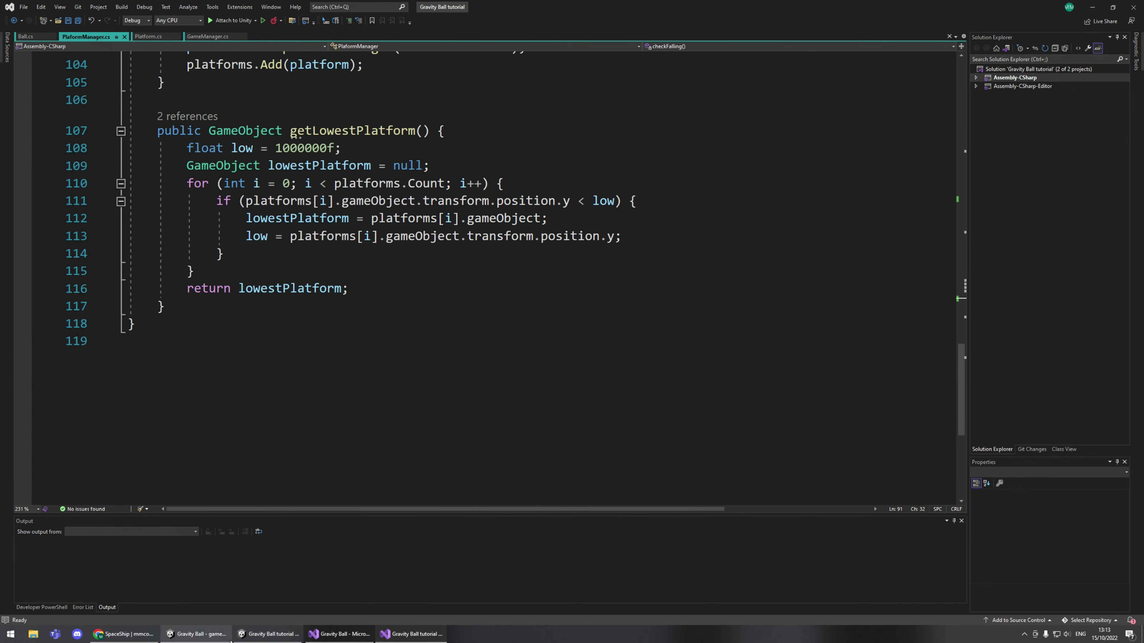
{"action": "left_click", "coordinate": [271, 634]}
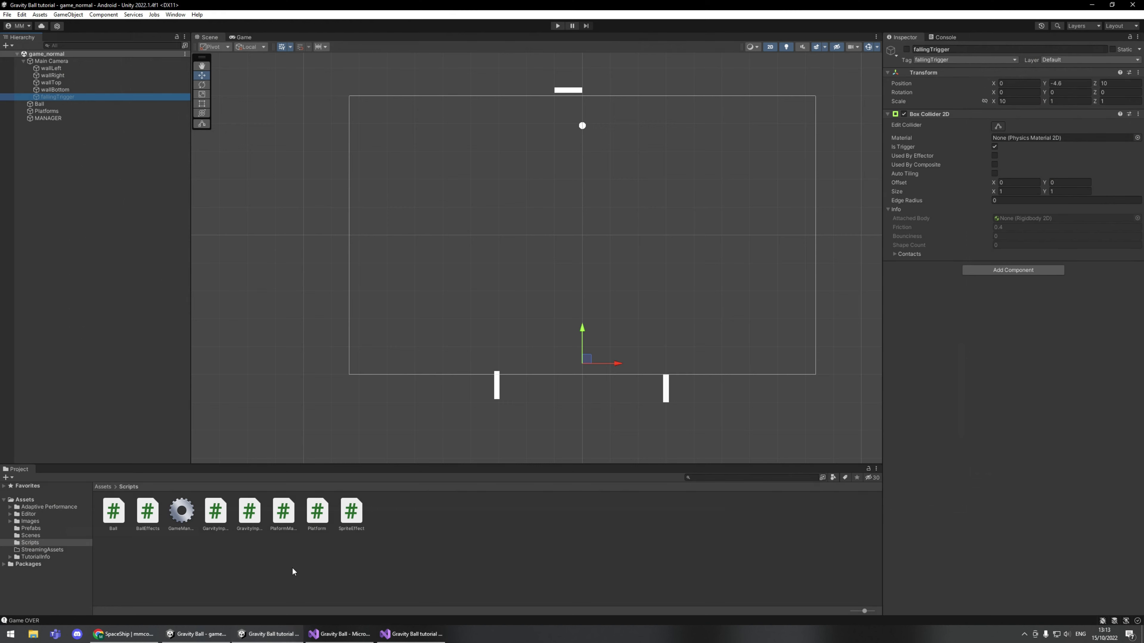
Open the GarvityInputPC script from the Project window's Scripts folder for editing.
{"action": "double_click", "coordinate": [216, 512]}
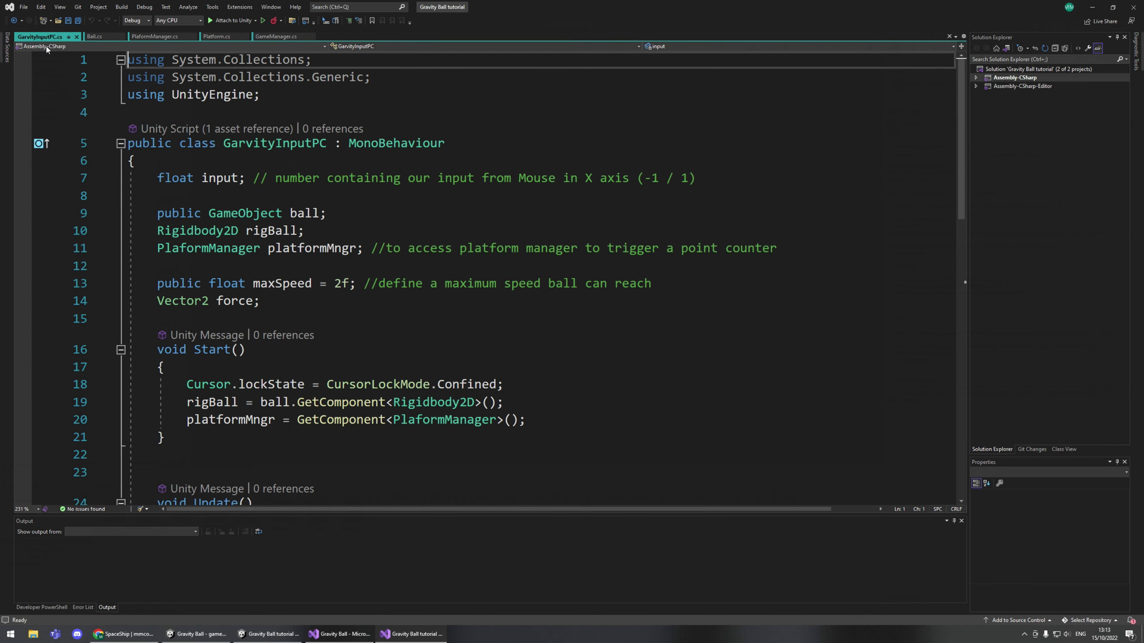
{"action": "scroll", "coordinate": [463, 327], "scroll_direction": "down", "scroll_amount": 3}
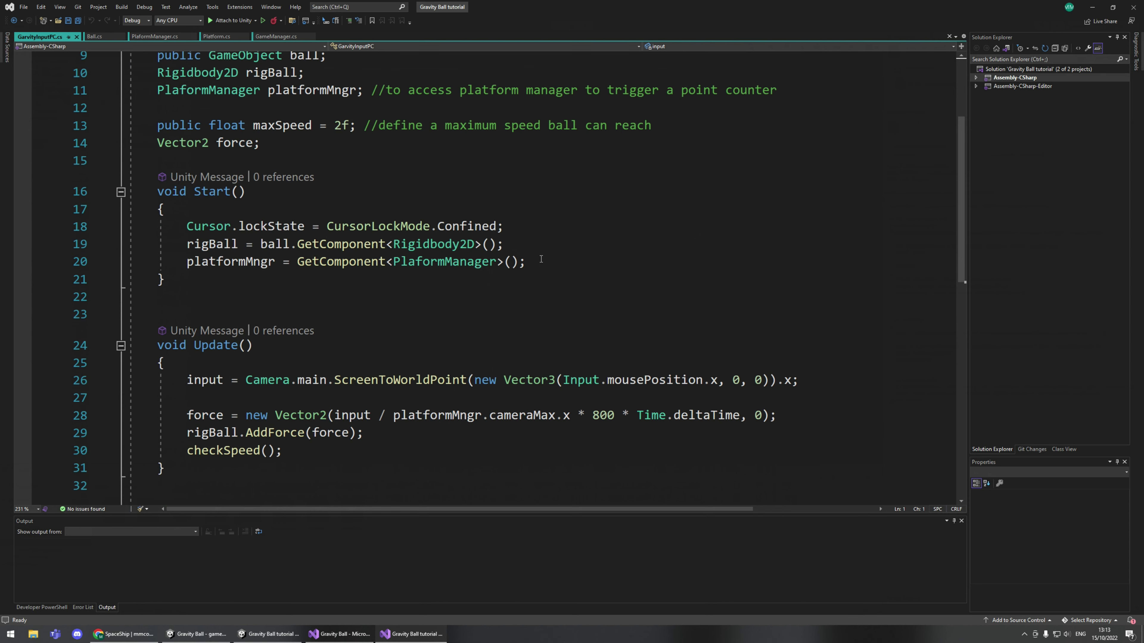
{"action": "scroll", "coordinate": [520, 259], "scroll_direction": "down", "scroll_amount": 3}
{"action": "double_click", "coordinate": [222, 293]}
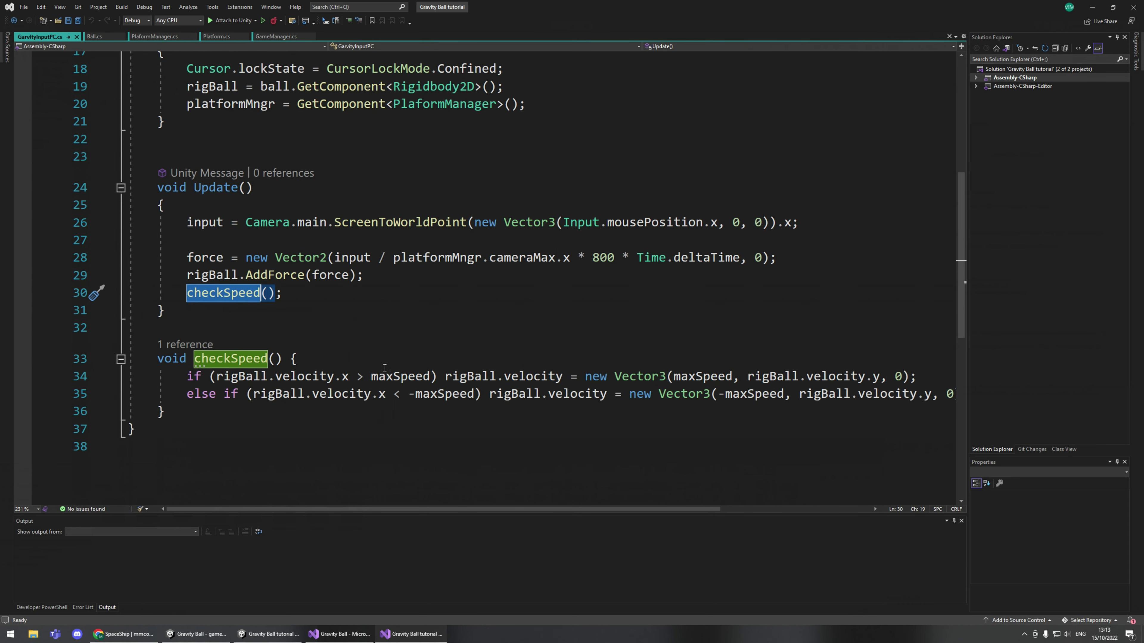
{"action": "double_click", "coordinate": [399, 376]}
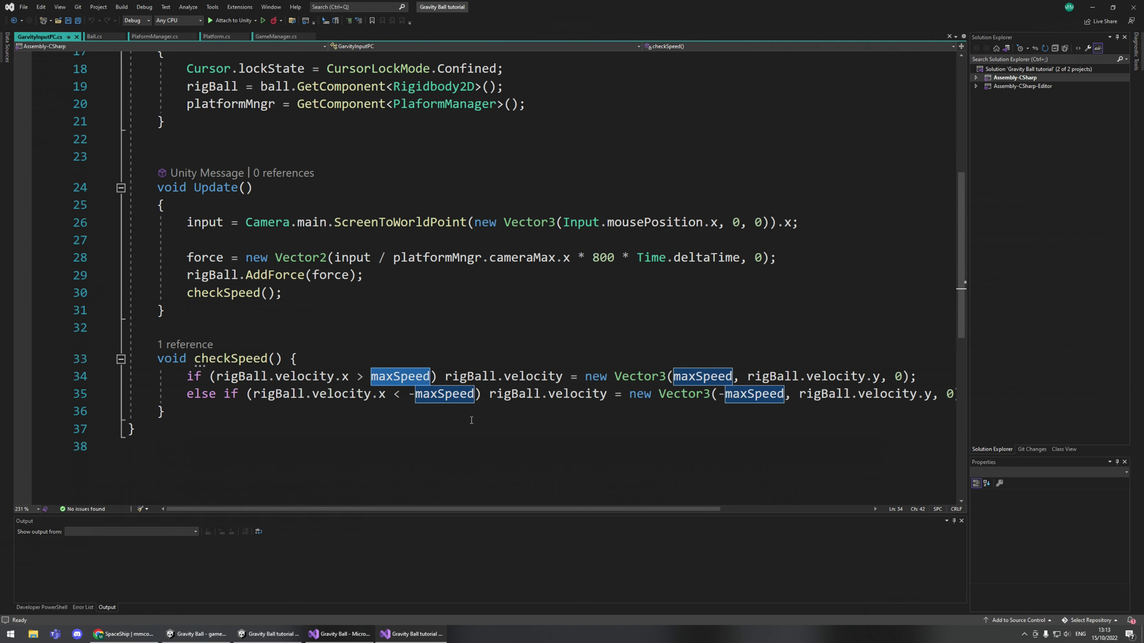
{"action": "double_click", "coordinate": [304, 376]}
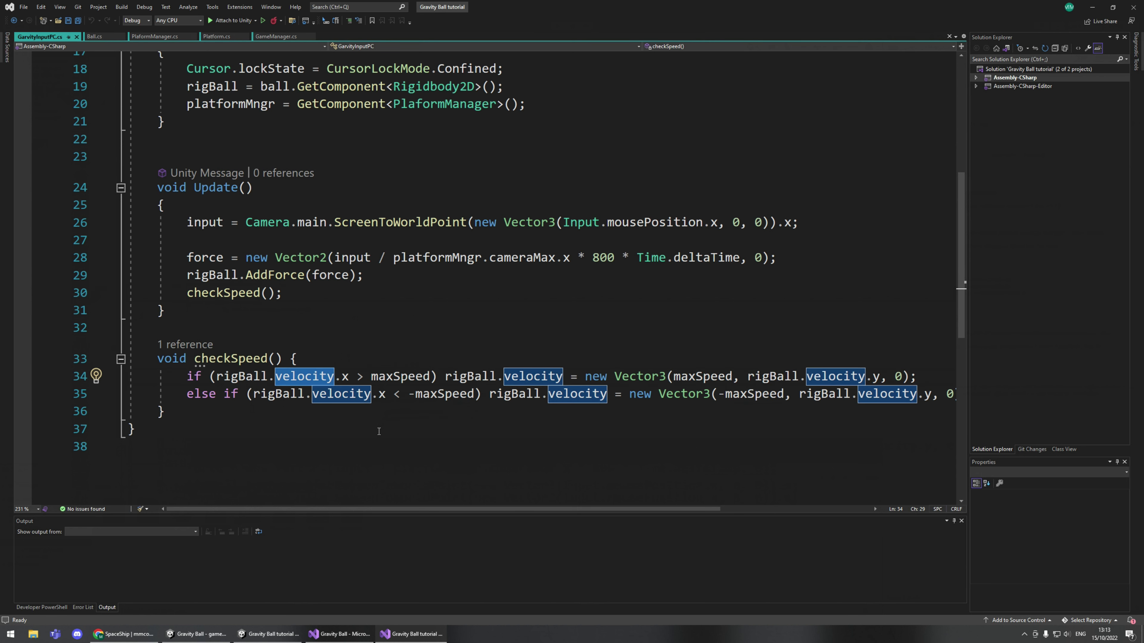
{"action": "scroll", "coordinate": [378, 431], "scroll_direction": "up", "scroll_amount": 5}
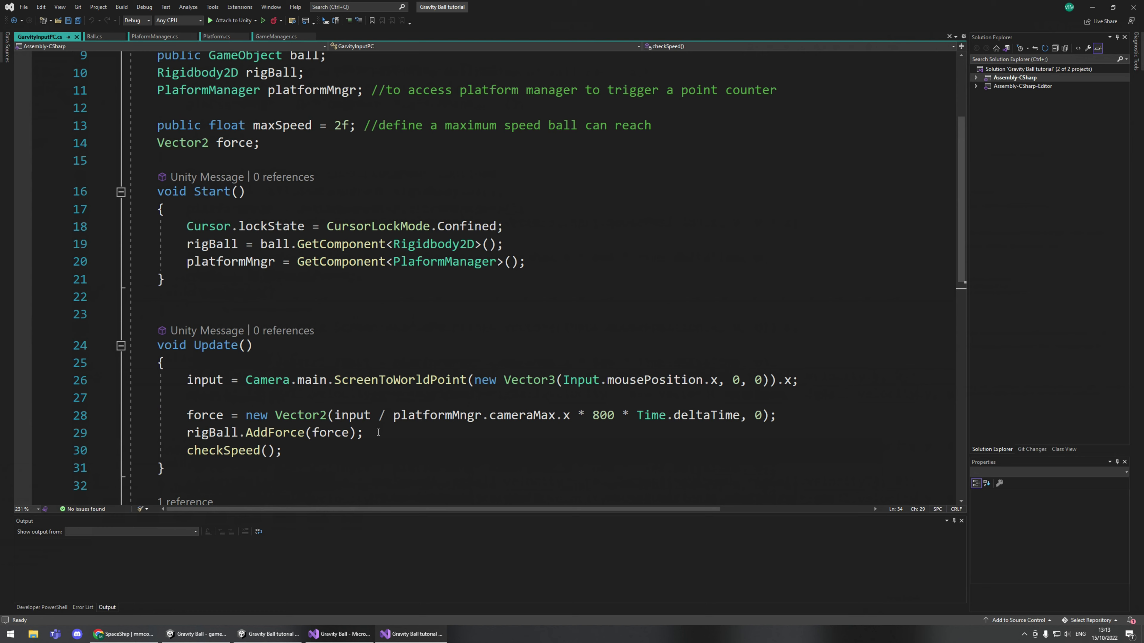
{"action": "double_click", "coordinate": [288, 284]}
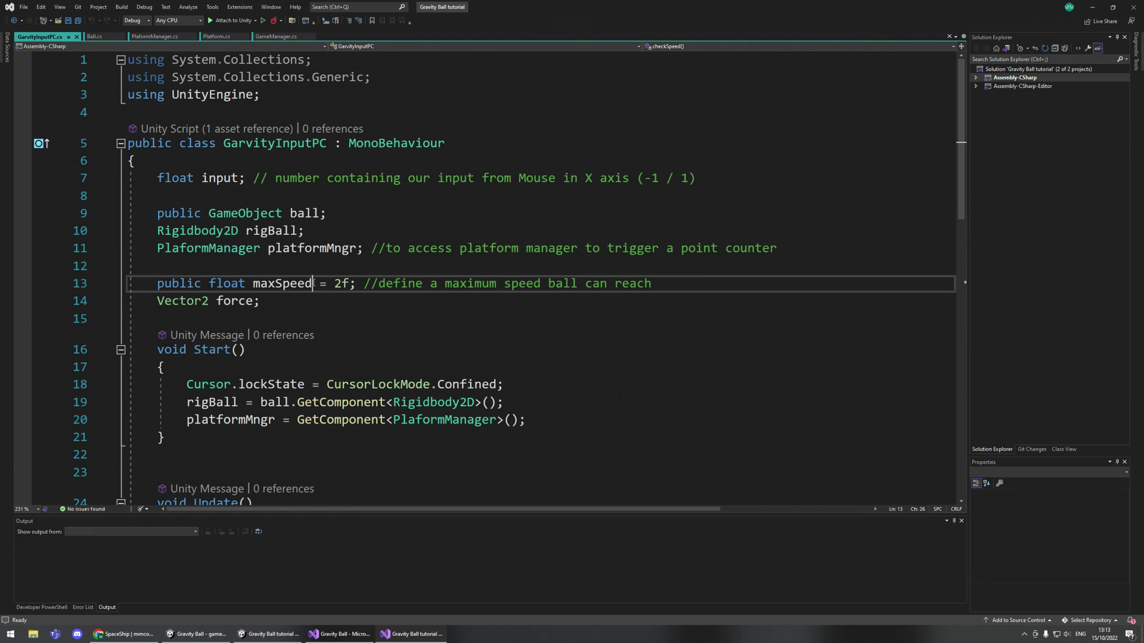
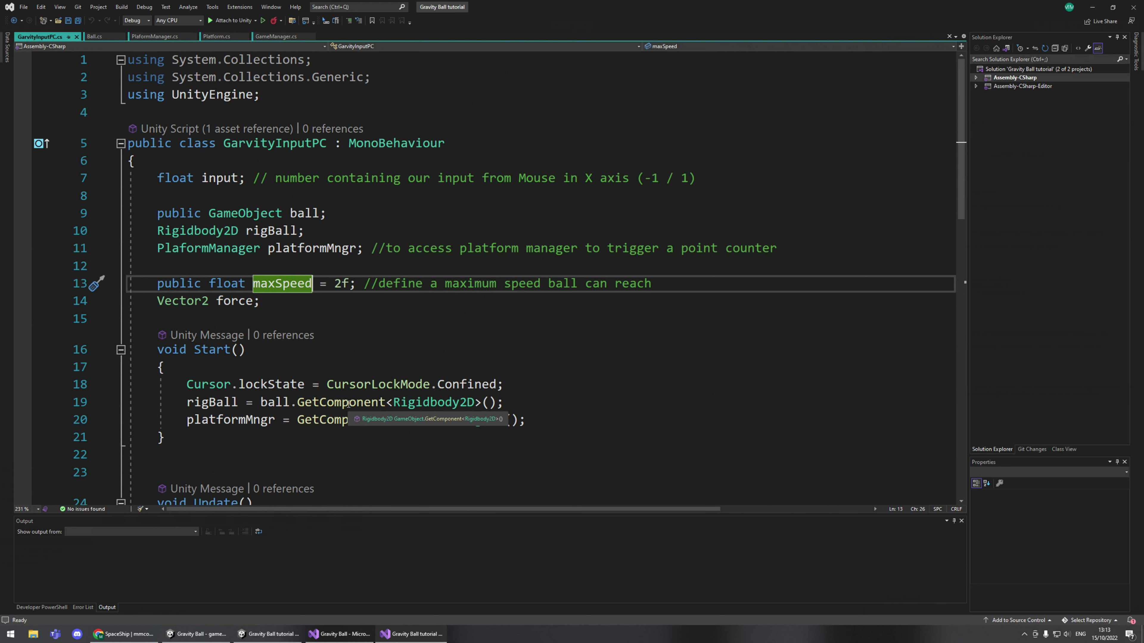
Rename the maxSpeed field to maxSpeedX in its declaration and every checkSpeed use.
{"action": "type", "text": "X"}
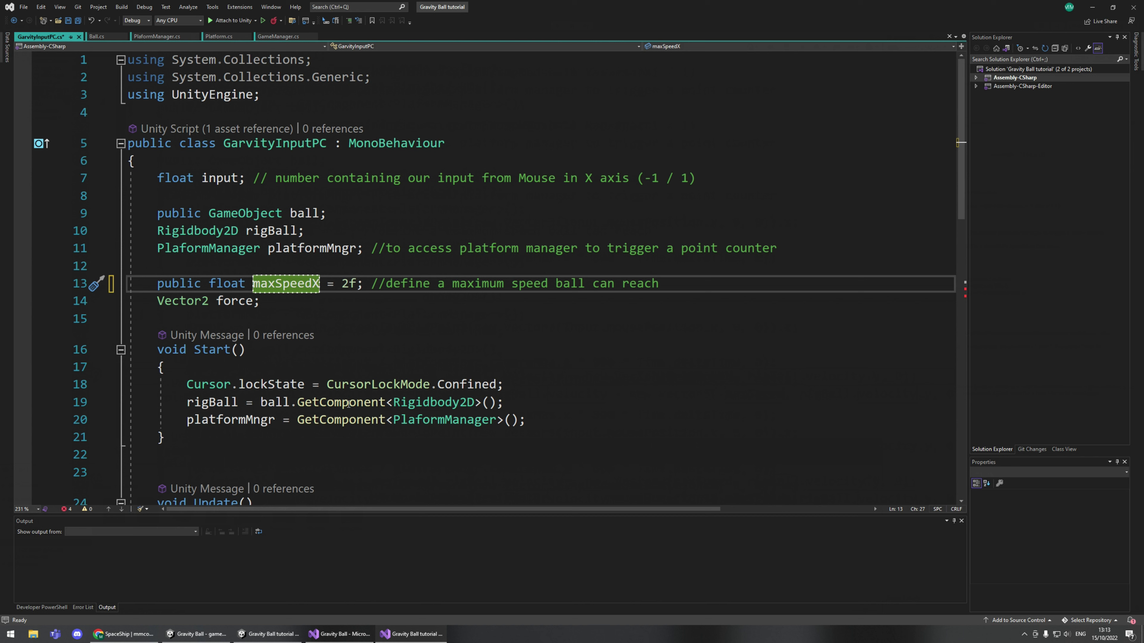
{"action": "key", "text": "ctrl+period"}
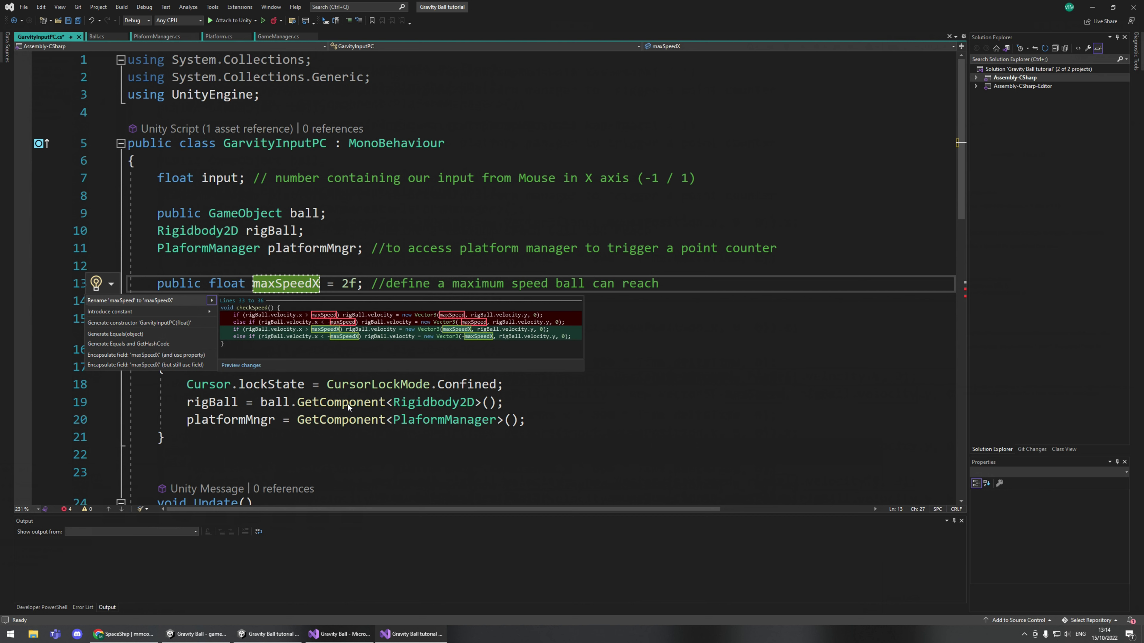
{"action": "key", "text": "Return"}
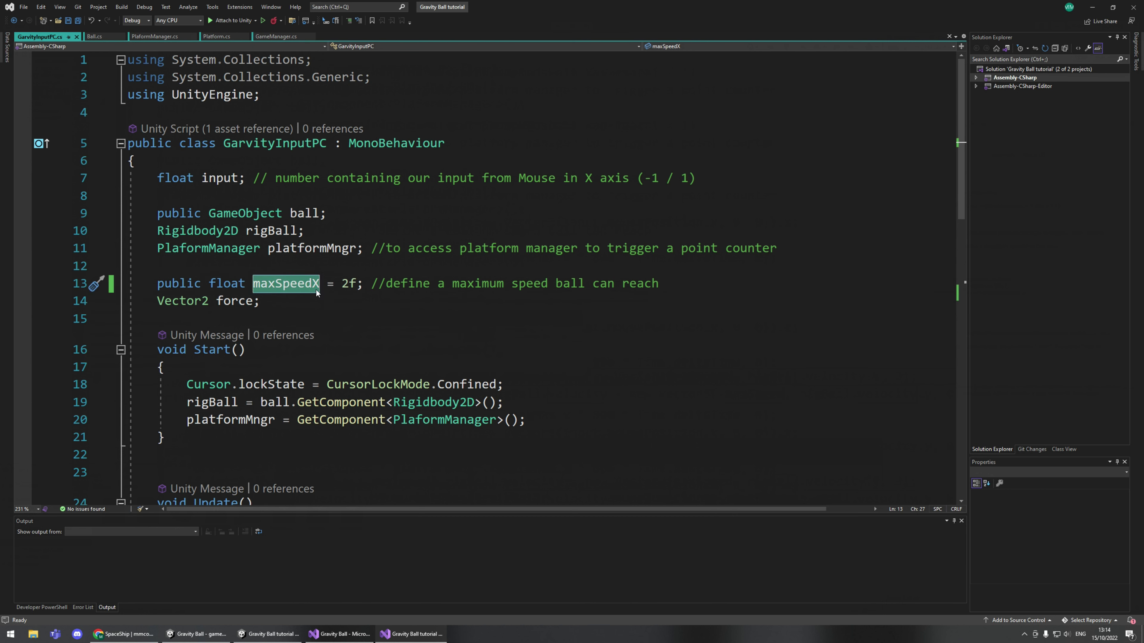
{"action": "scroll", "coordinate": [479, 415], "scroll_direction": "down", "scroll_amount": 5}
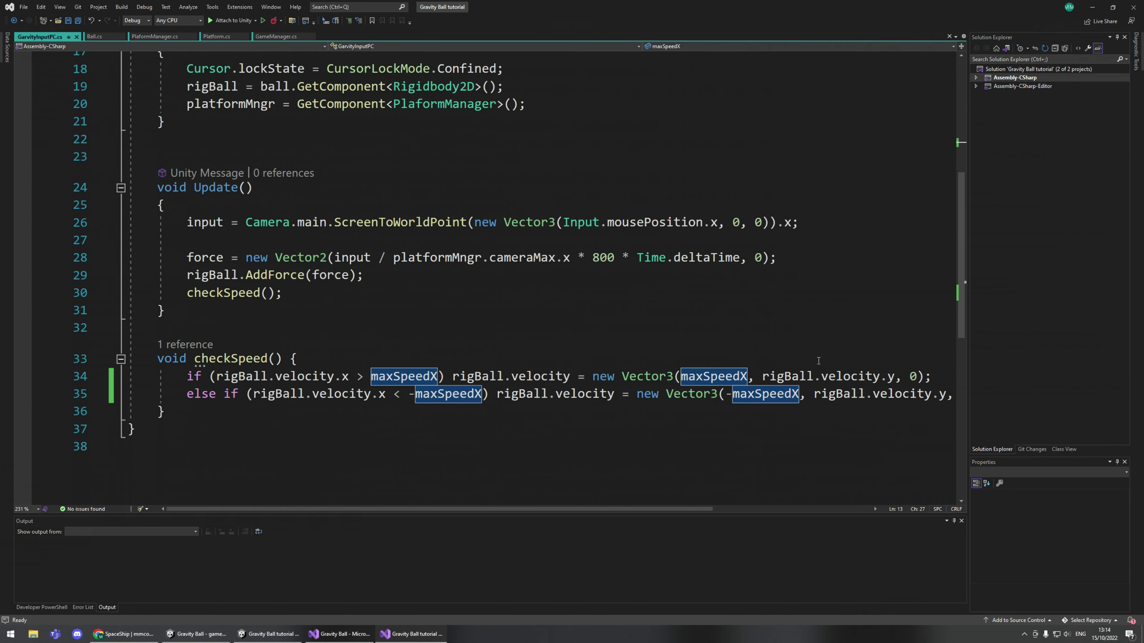
{"action": "scroll", "coordinate": [696, 388], "scroll_direction": "up", "scroll_amount": 5}
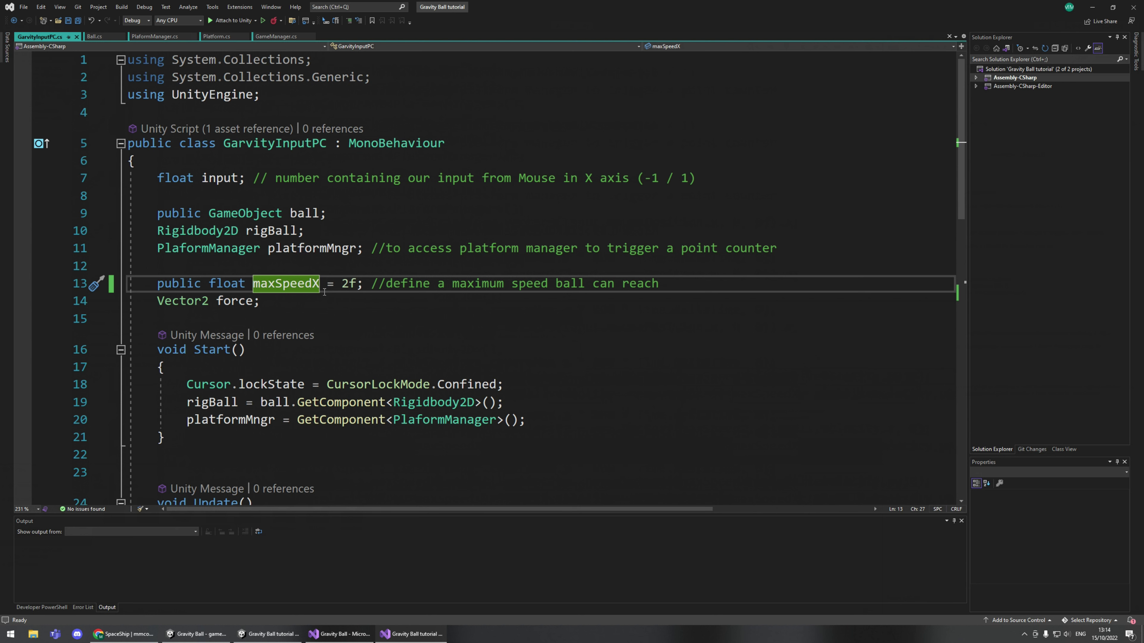
Undo the stray bracket and line break after maxSpeedX, then review its uses.
{"action": "type", "text": "["}
{"action": "key", "text": "Return"}
{"action": "key", "text": "Return"}
{"action": "key", "text": "Return"}
{"action": "key", "text": "ctrl+z"}
{"action": "key", "text": "ctrl+z"}
{"action": "key", "text": "ctrl+z"}
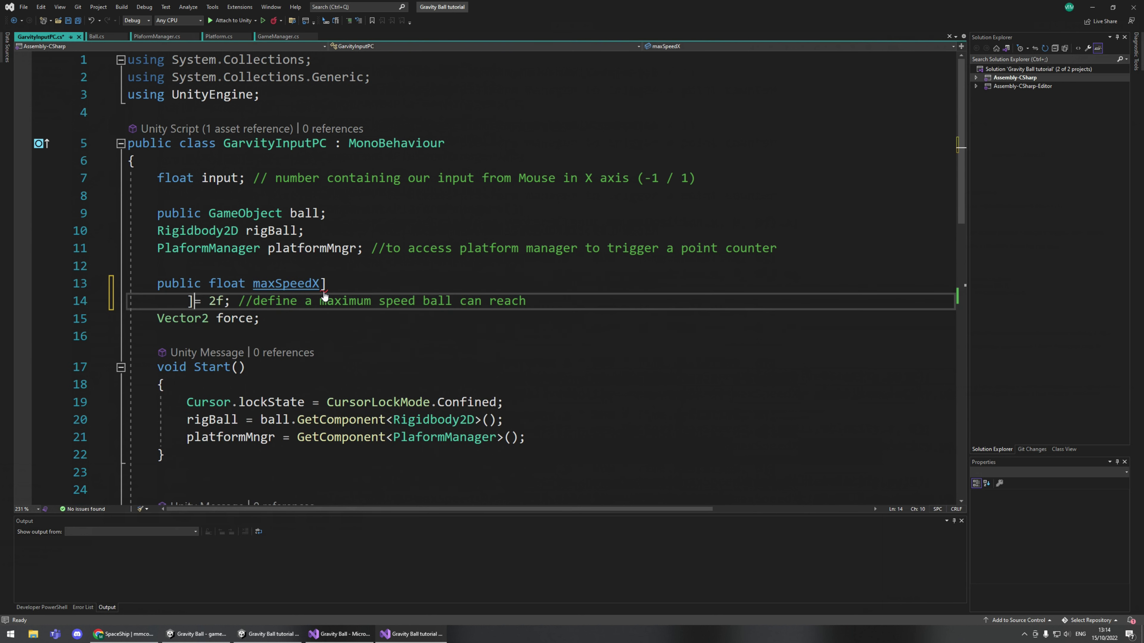
{"action": "key", "text": "ctrl+z"}
{"action": "key", "text": "ctrl+z"}
{"action": "key", "text": "ctrl+z"}
{"action": "key", "text": "ctrl+z"}
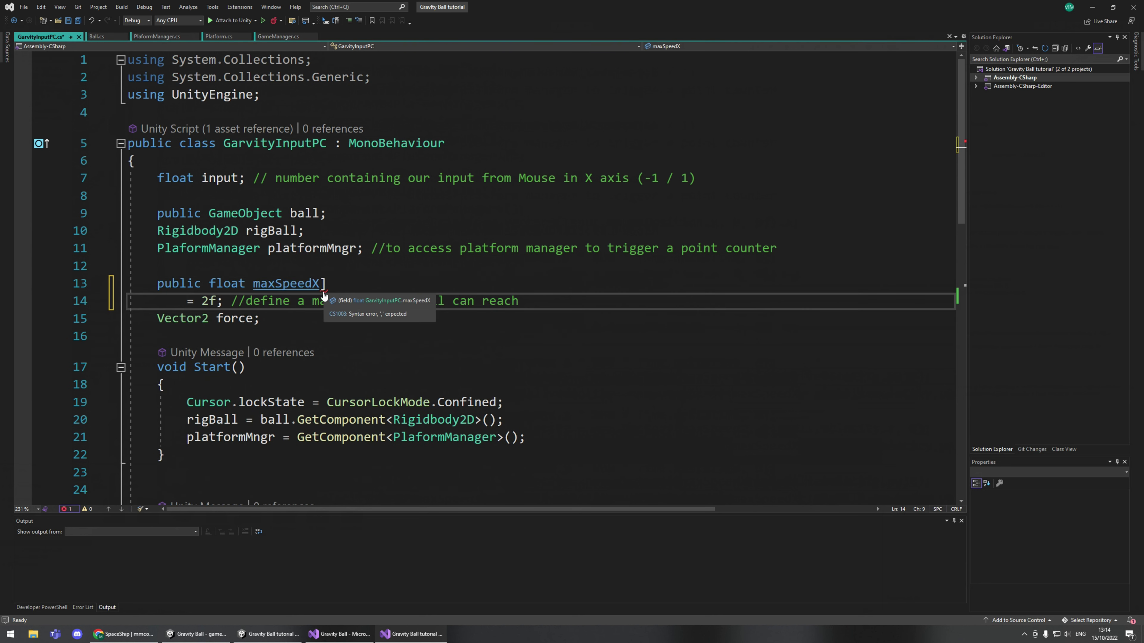
{"action": "key", "text": "Down"}
{"action": "key", "text": "Down"}
{"action": "key", "text": "Down"}
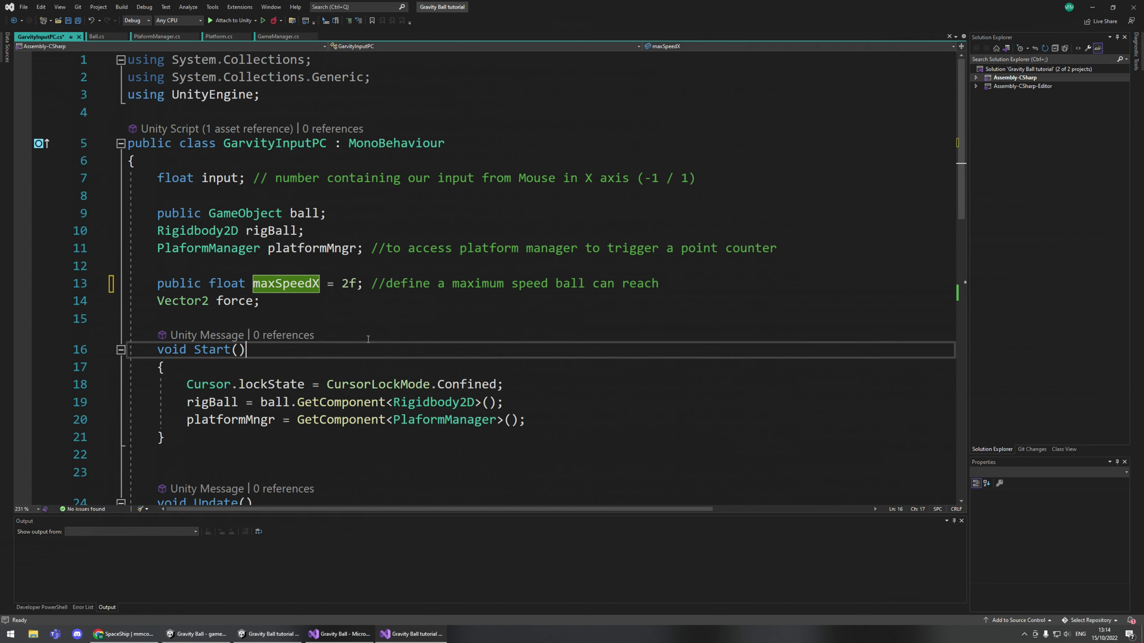
{"action": "key", "text": "Up"}
{"action": "key", "text": "Up"}
{"action": "scroll", "coordinate": [609, 416], "scroll_direction": "down", "scroll_amount": 6}
{"action": "scroll", "coordinate": [327, 180], "scroll_direction": "up", "scroll_amount": 4}
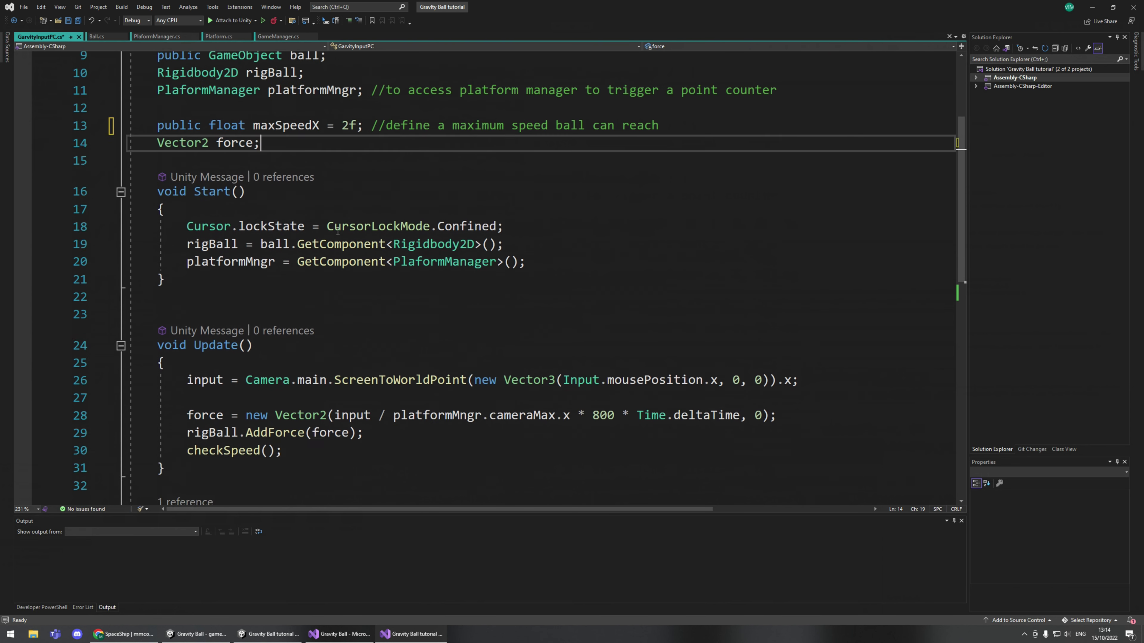
{"action": "left_click", "coordinate": [326, 179]}
{"action": "scroll", "coordinate": [767, 397], "scroll_direction": "down", "scroll_amount": 5}
{"action": "scroll", "coordinate": [767, 397], "scroll_direction": "up", "scroll_amount": 6}
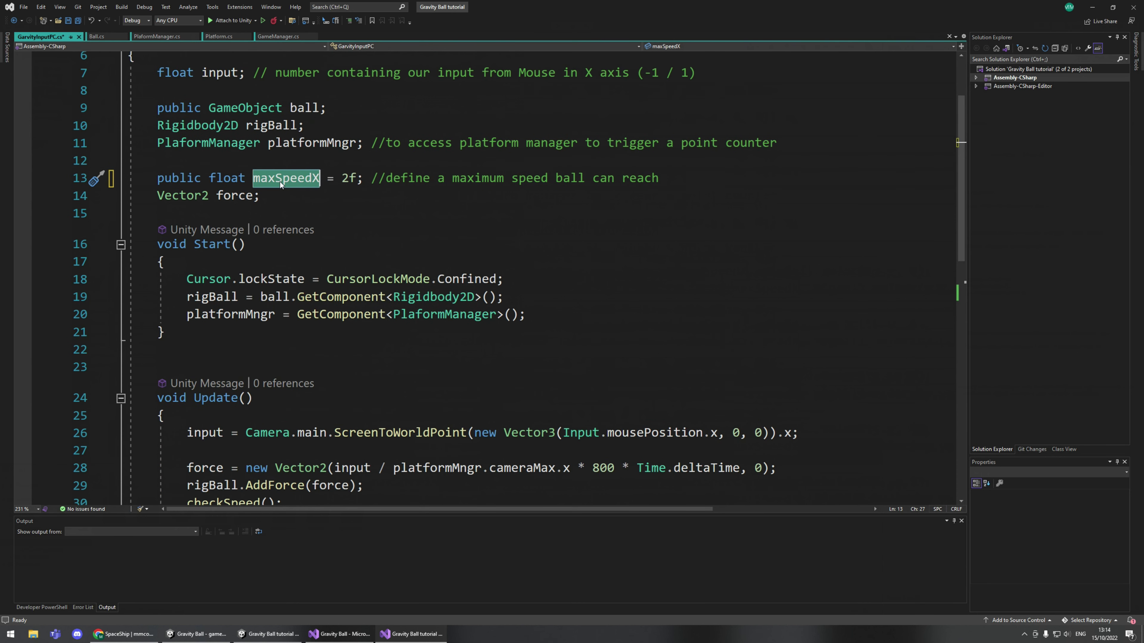
Trial-rename maxSpeedX to newVariablename across all its uses.
{"action": "type", "text": "newVariable"}
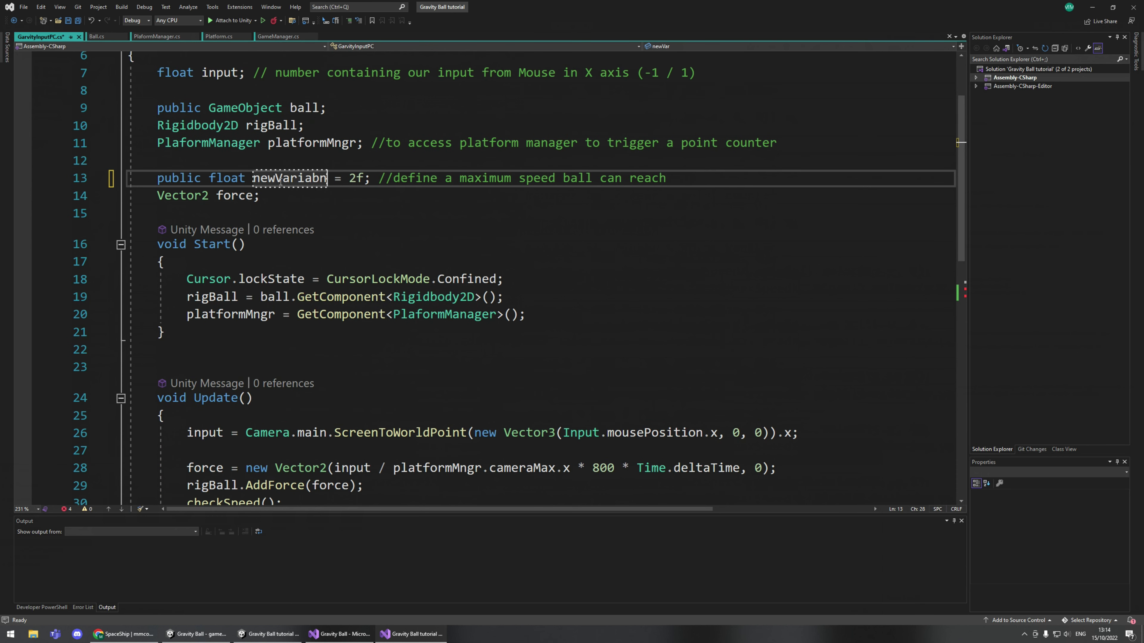
{"action": "key", "text": "BackSpace"}
{"action": "key", "text": "BackSpace"}
{"action": "type", "text": "lename"}
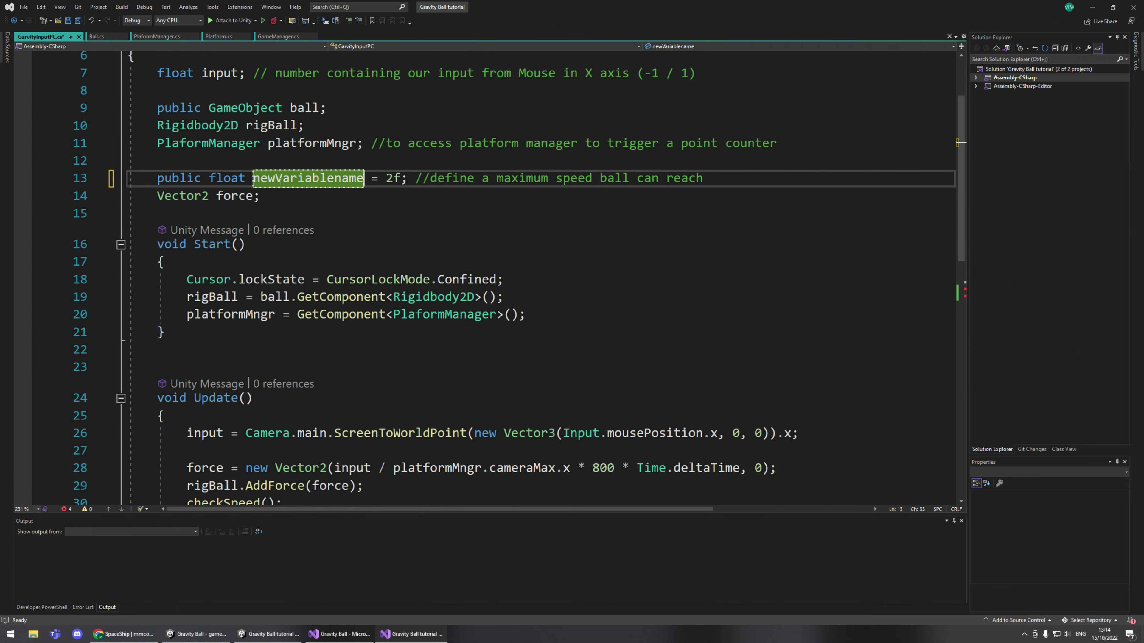
{"action": "key", "text": "ctrl+period"}
{"action": "key", "text": "Return"}
{"action": "scroll", "coordinate": [672, 392], "scroll_direction": "down", "scroll_amount": 4}
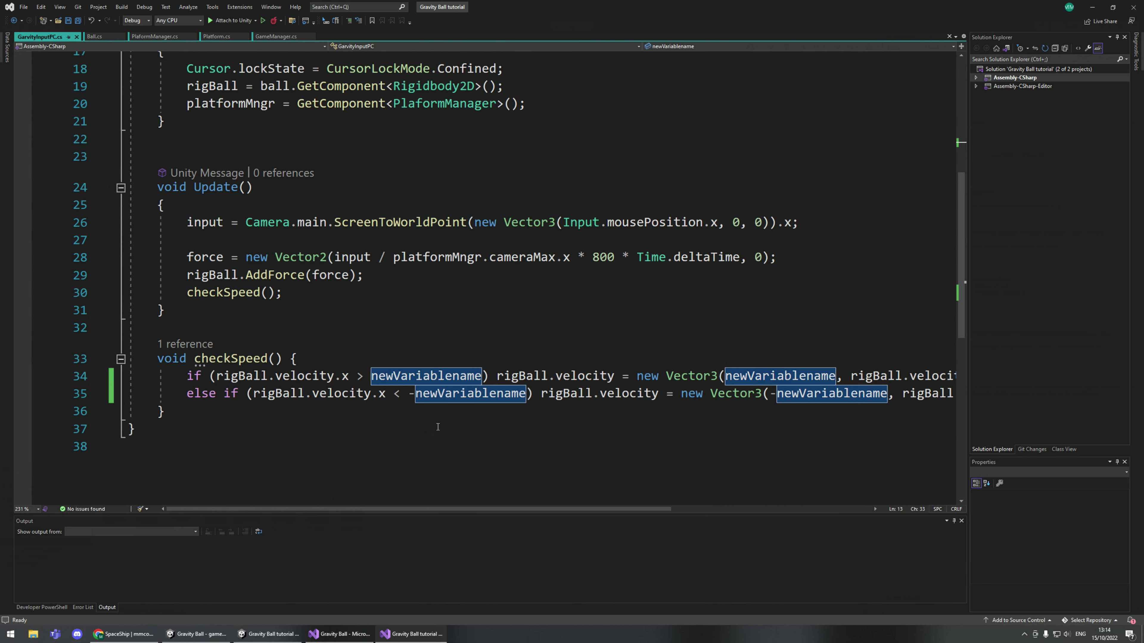
{"action": "scroll", "coordinate": [440, 440], "scroll_direction": "up", "scroll_amount": 5}
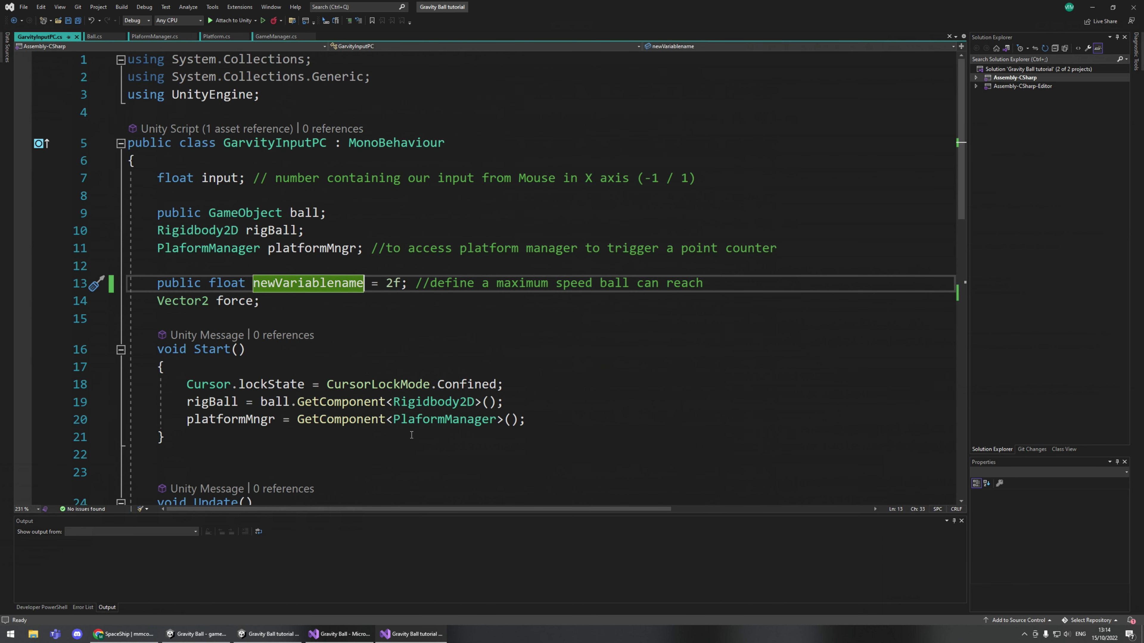
Revert the name back to maxSpeedX and save GarvityInputPC.cs.
{"action": "key", "text": "BackSpace"}
{"action": "key", "text": "BackSpace"}
{"action": "key", "text": "BackSpace"}
{"action": "key", "text": "BackSpace"}
{"action": "key", "text": "BackSpace"}
{"action": "key", "text": "BackSpace"}
{"action": "type", "text": "n"}
{"action": "key", "text": "ctrl+z"}
{"action": "key", "text": "ctrl+z"}
{"action": "key", "text": "ctrl+z"}
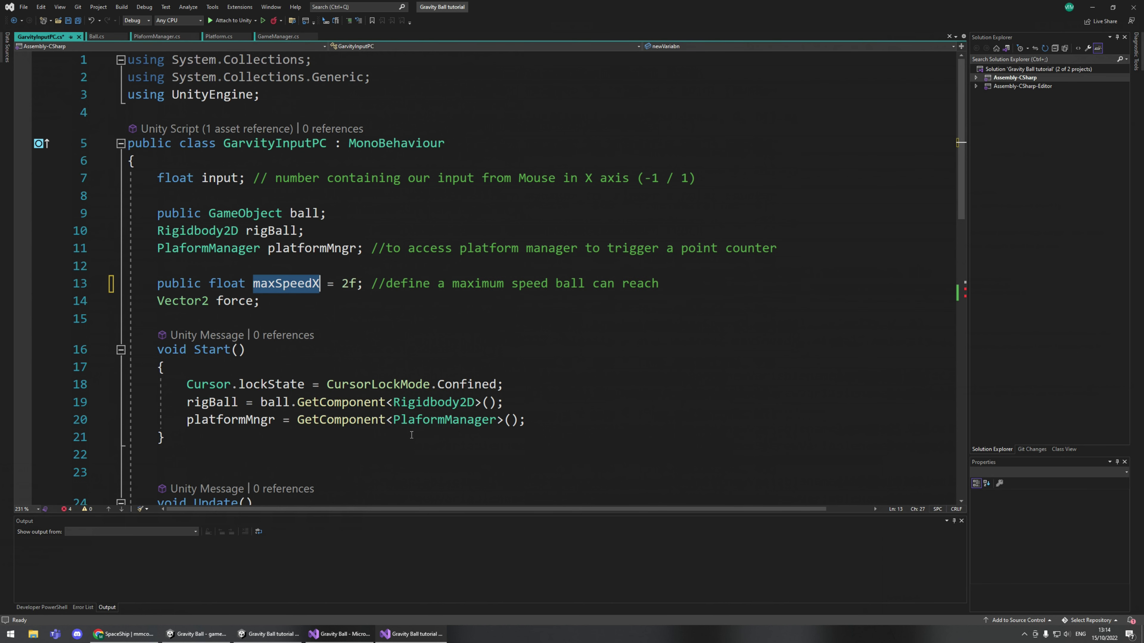
{"action": "scroll", "coordinate": [652, 337], "scroll_direction": "down", "scroll_amount": 5}
{"action": "key", "text": "ctrl+s"}
{"action": "scroll", "coordinate": [652, 337], "scroll_direction": "up", "scroll_amount": 5}
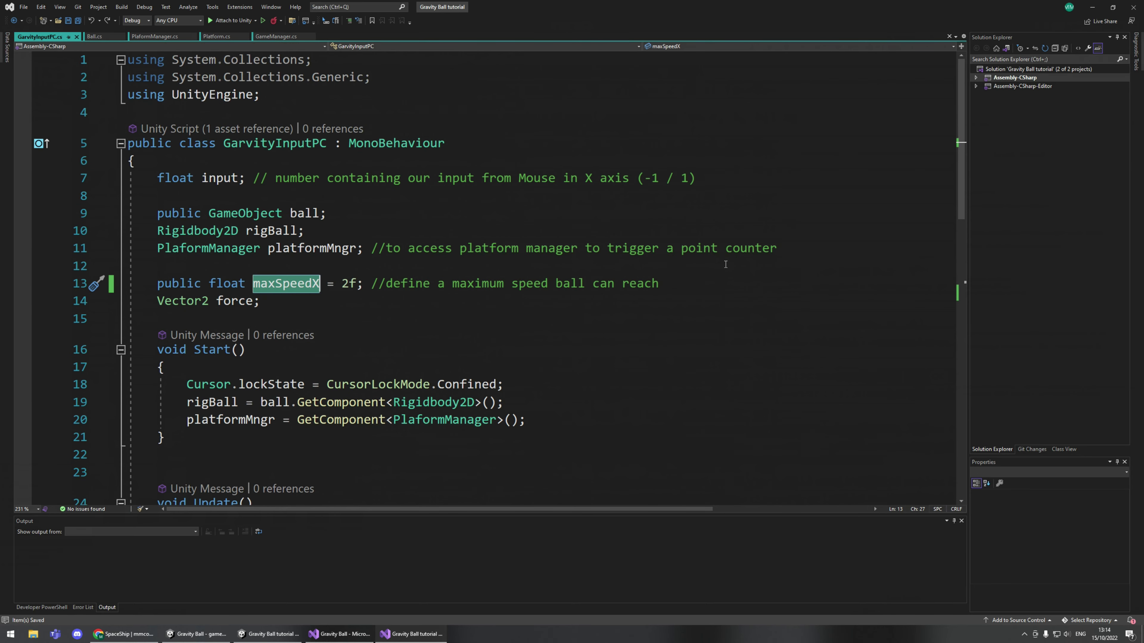
{"action": "left_click", "coordinate": [682, 287]}
Add 'public float maxSpeedY = 2f;' below maxSpeedX and save the script.
{"action": "key", "text": "Return"}
{"action": "type", "text": "publi"}
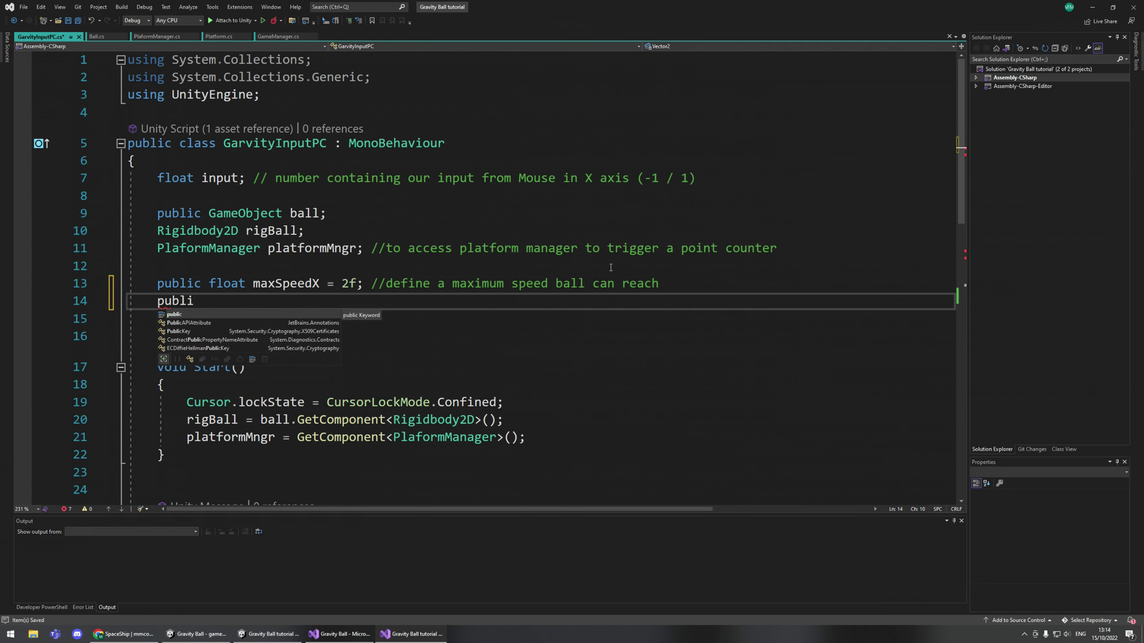
{"action": "type", "text": "c "}
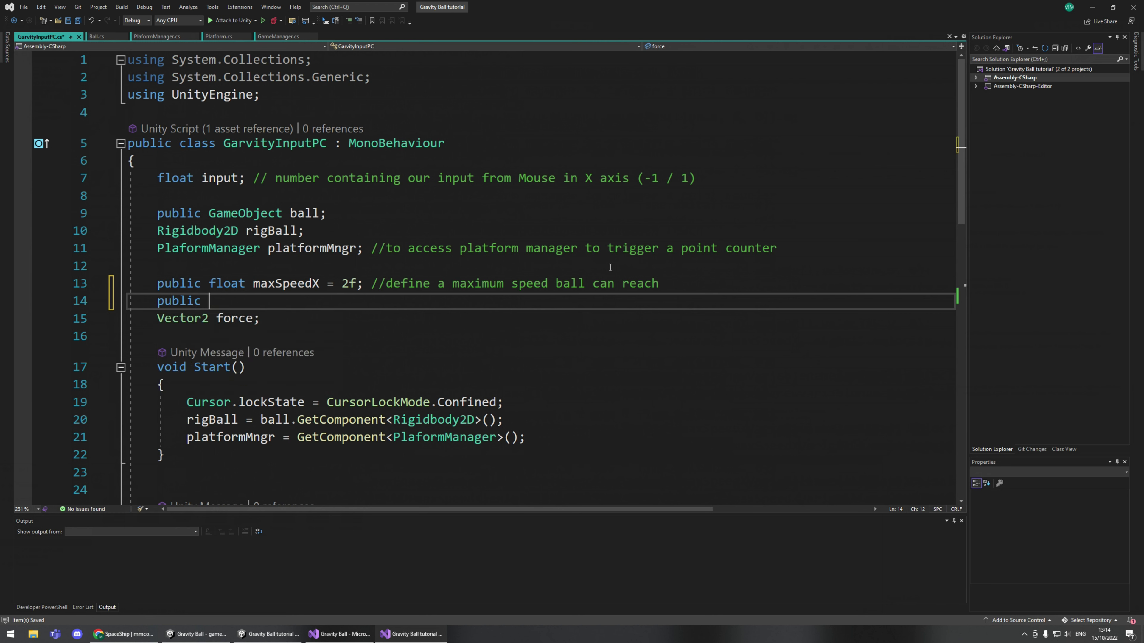
{"action": "type", "text": "float maxPo"}
{"action": "key", "text": "BackSpace"}
{"action": "key", "text": "BackSpace"}
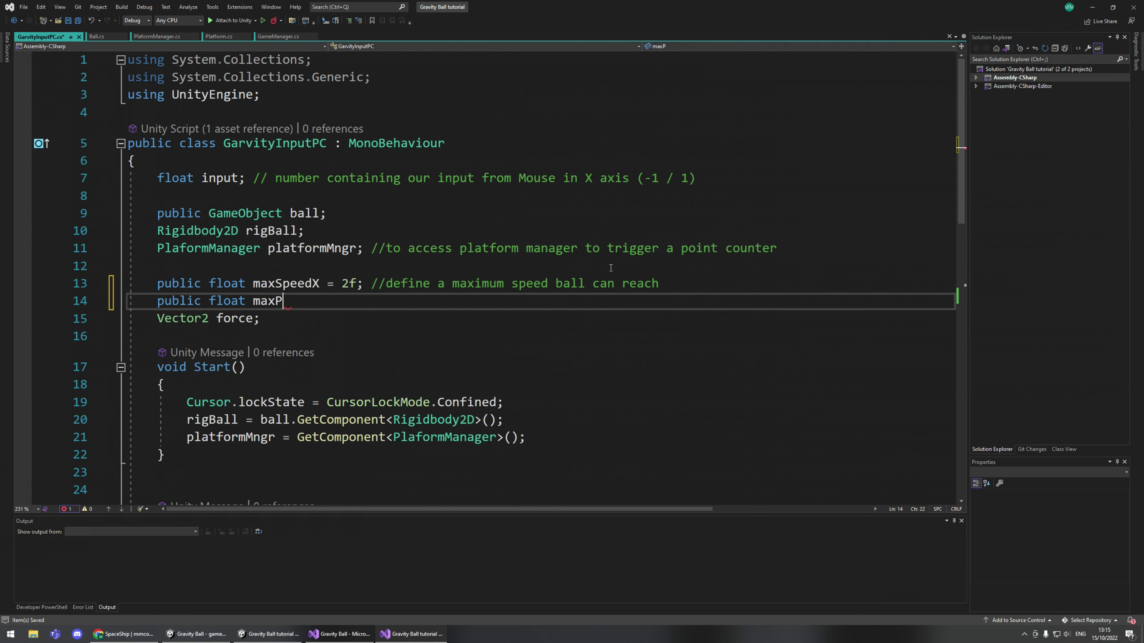
{"action": "type", "text": "Speed"}
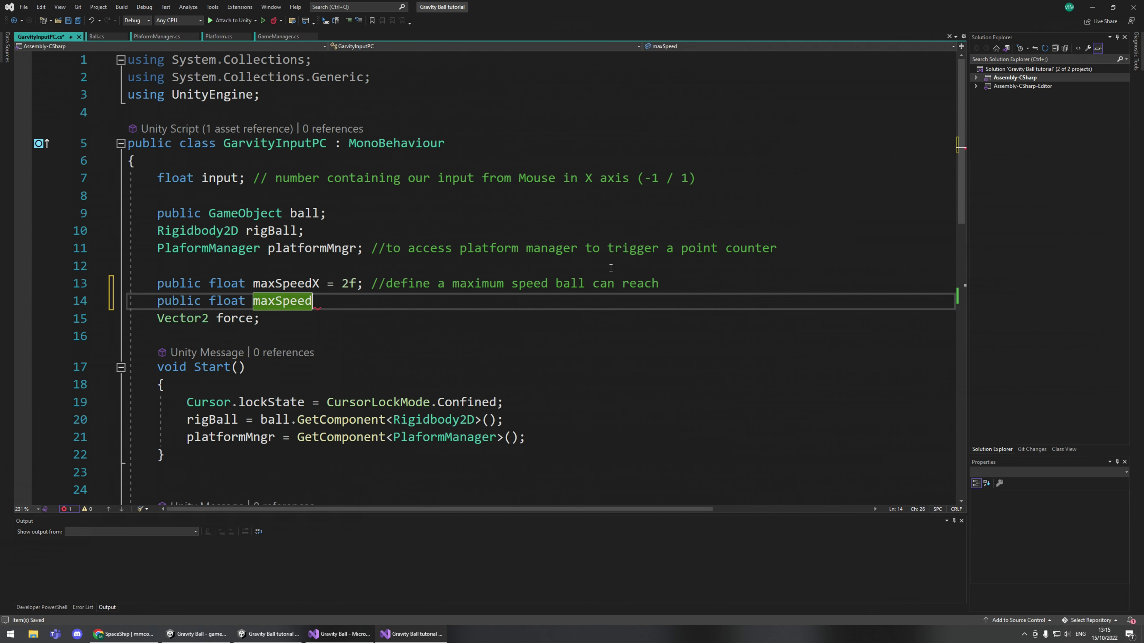
{"action": "type", "text": "Y = "}
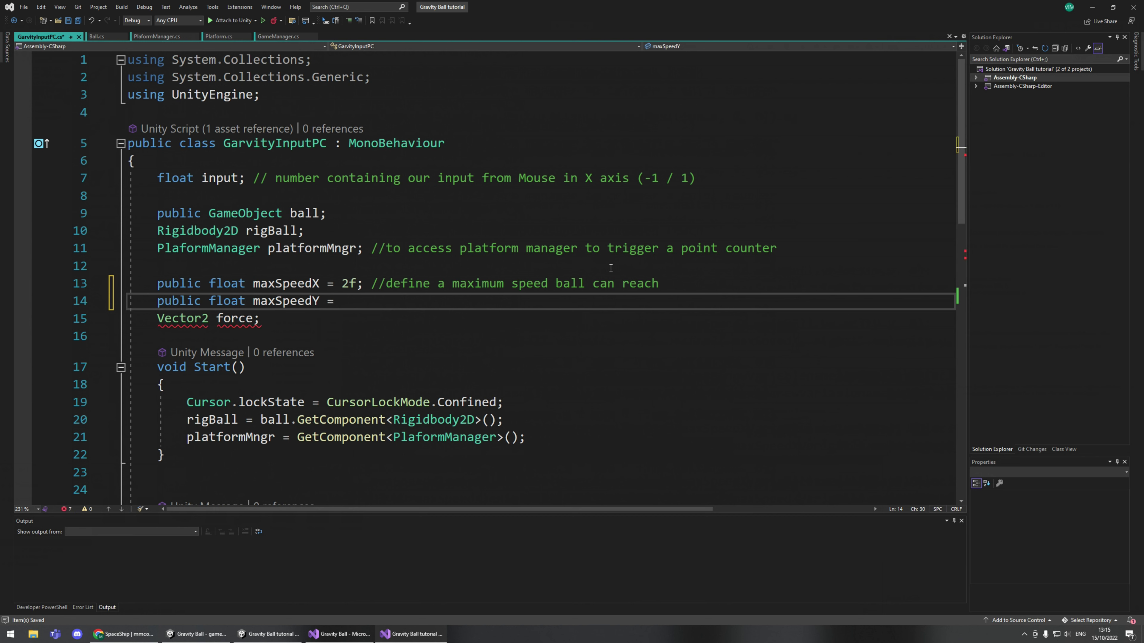
{"action": "type", "text": "2f;"}
{"action": "key", "text": "ctrl+s"}
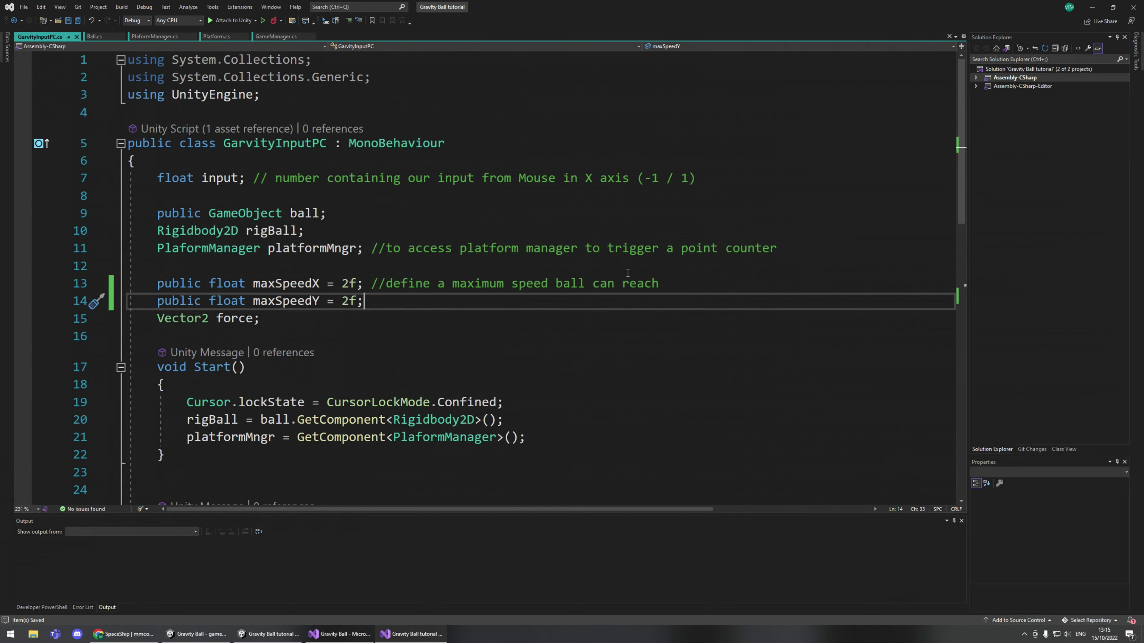
Copy the maximum-speed comment from line 13 onto the maxSpeedY line.
{"action": "left_click_drag", "start_coordinate": [373, 288], "coordinate": [654, 279]}
{"action": "key", "text": "ctrl+c"}
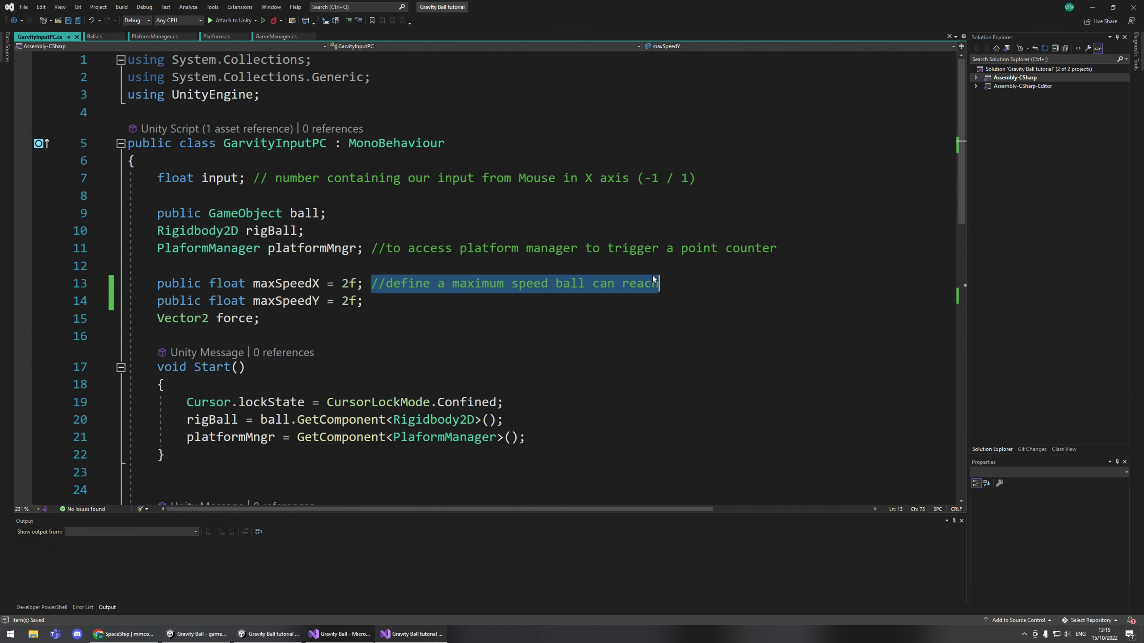
{"action": "left_click", "coordinate": [404, 305]}
{"action": "key", "text": "ctrl+v"}
Duplicate the two x-axis speed checks as new lines 38–39.
{"action": "scroll", "coordinate": [387, 349], "scroll_direction": "down", "scroll_amount": 2}
{"action": "scroll", "coordinate": [387, 349], "scroll_direction": "down", "scroll_amount": 5}
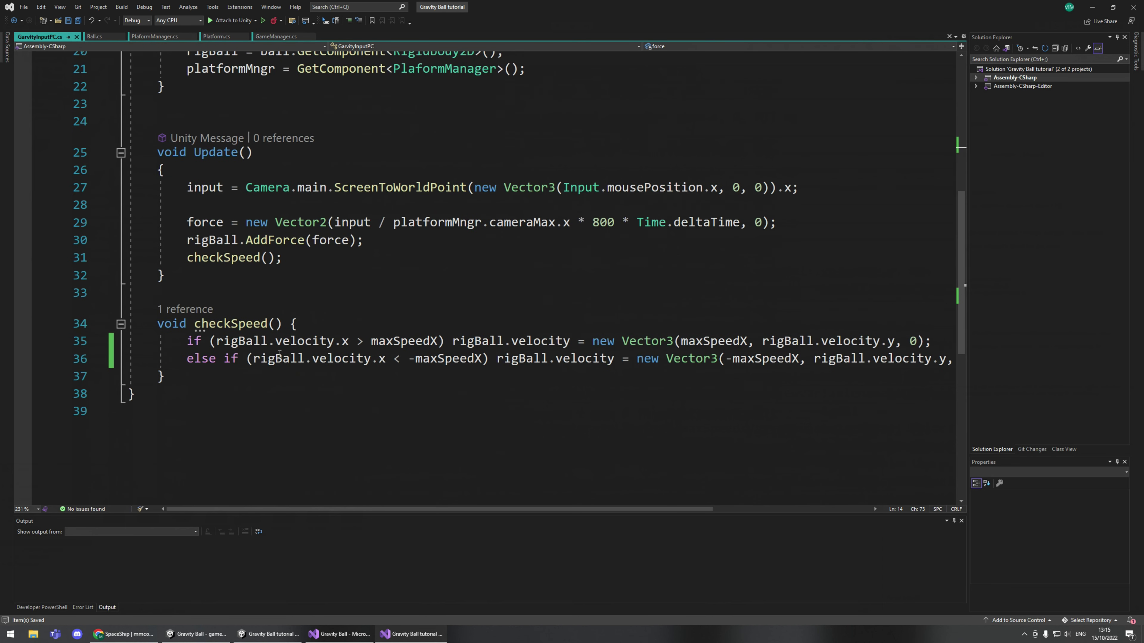
{"action": "left_click_drag", "start_coordinate": [182, 339], "coordinate": [959, 359]}
{"action": "key", "text": "ctrl+c"}
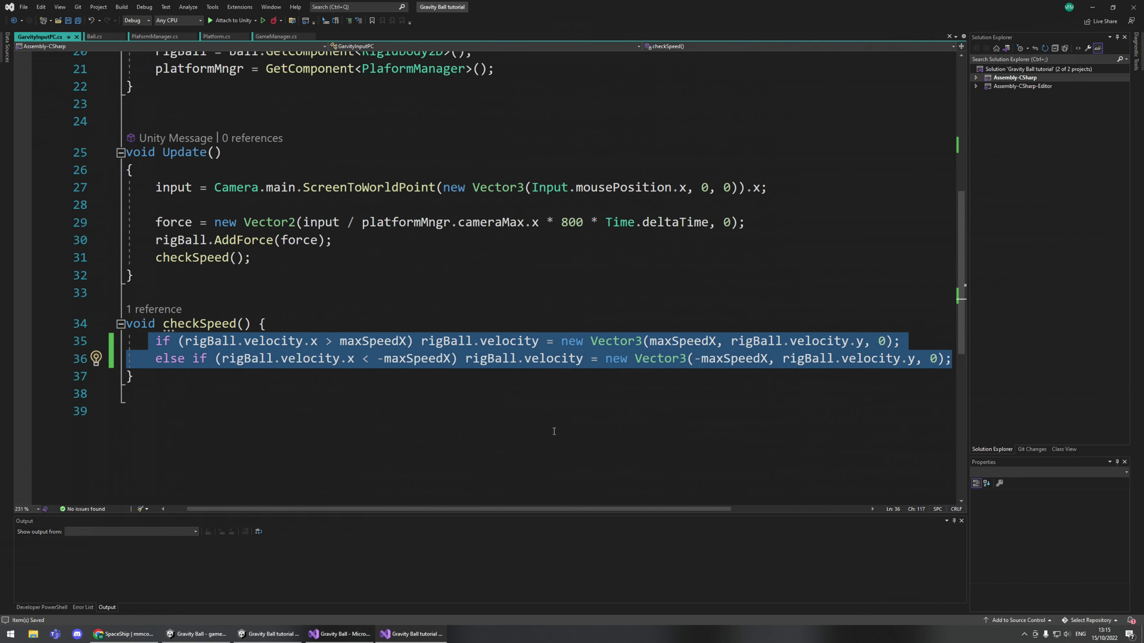
{"action": "key", "text": "End"}
{"action": "key", "text": "Return"}
{"action": "key", "text": "Return"}
{"action": "key", "text": "ctrl+v"}
Change velocity.x to velocity.y in both duplicated checks.
{"action": "left_click", "coordinate": [318, 394]}
{"action": "key", "text": "BackSpace"}
{"action": "type", "text": "y"}
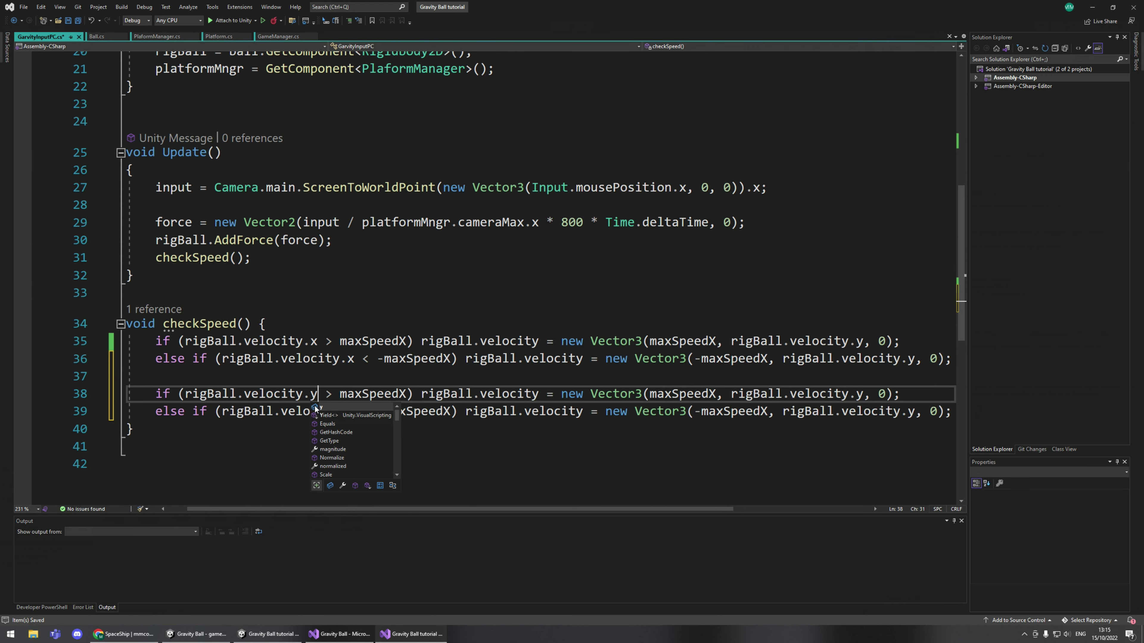
{"action": "key", "text": "ctrl+End"}
{"action": "left_click", "coordinate": [387, 411]}
{"action": "key", "text": "BackSpace"}
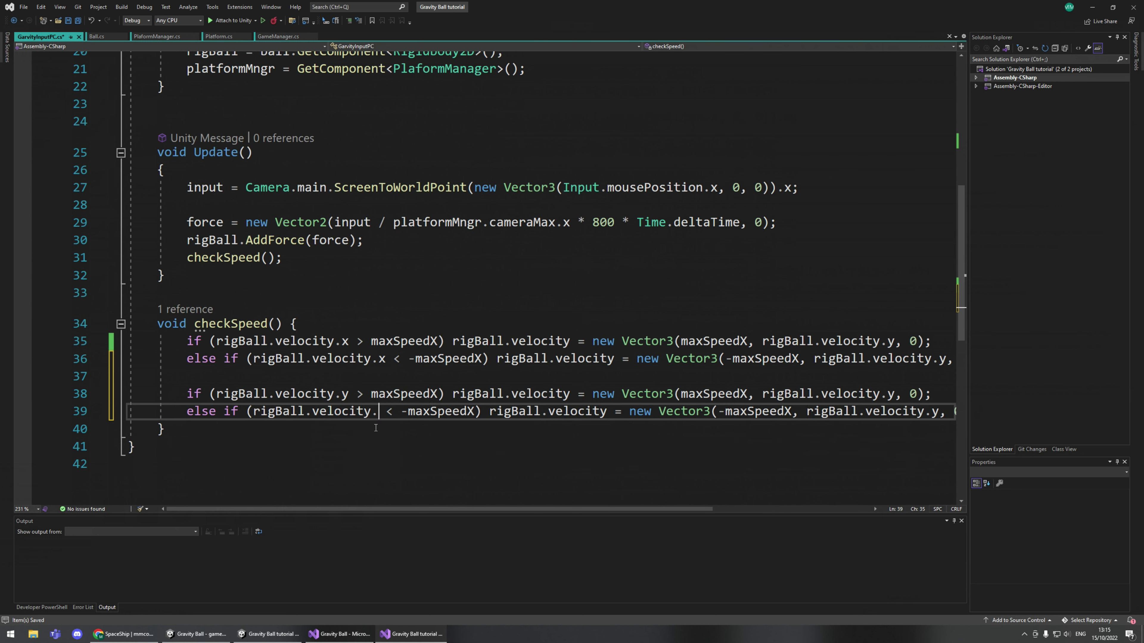
{"action": "type", "text": "y"}
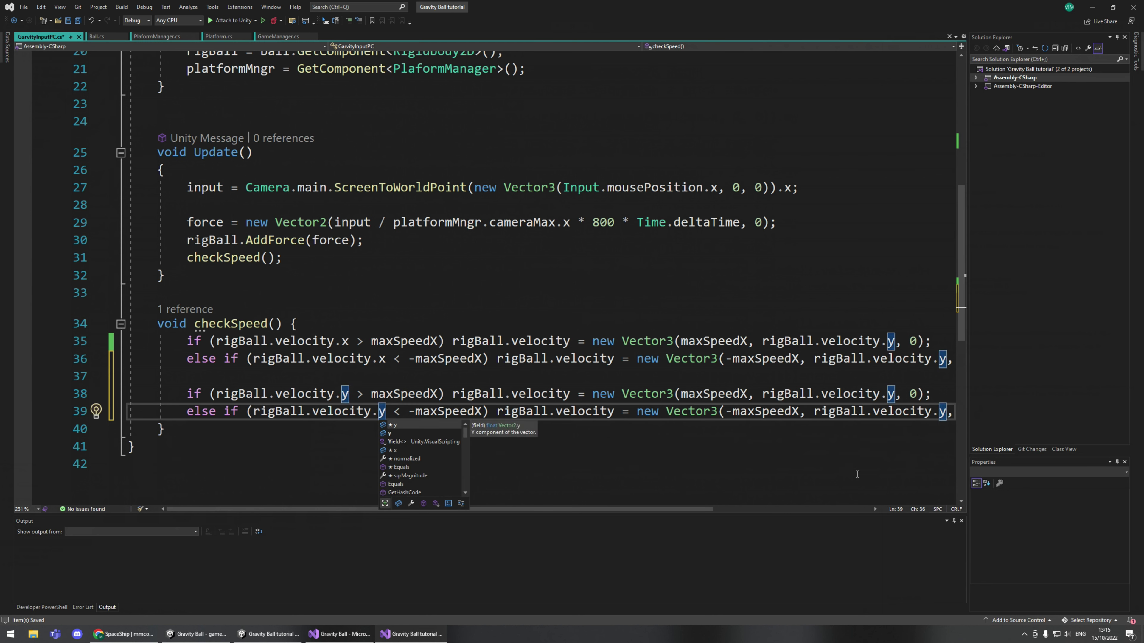
{"action": "left_click", "coordinate": [585, 467]}
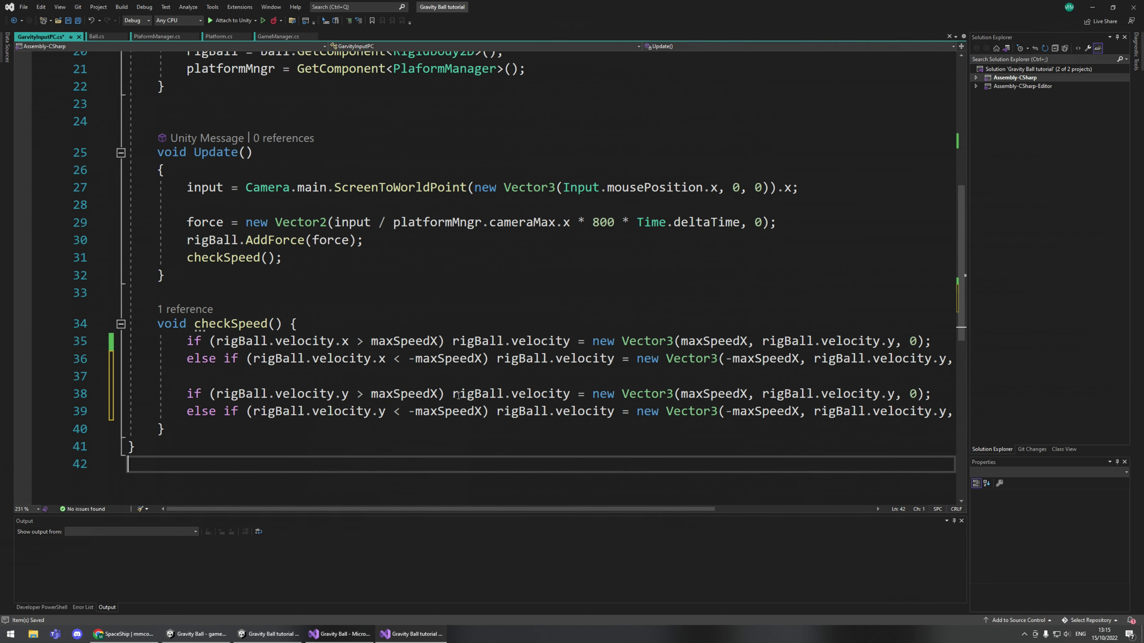
Remove the X from maxSpeedX on line 38 and check the maxSpeedY declaration.
{"action": "left_click", "coordinate": [440, 393]}
{"action": "key", "text": "BackSpace"}
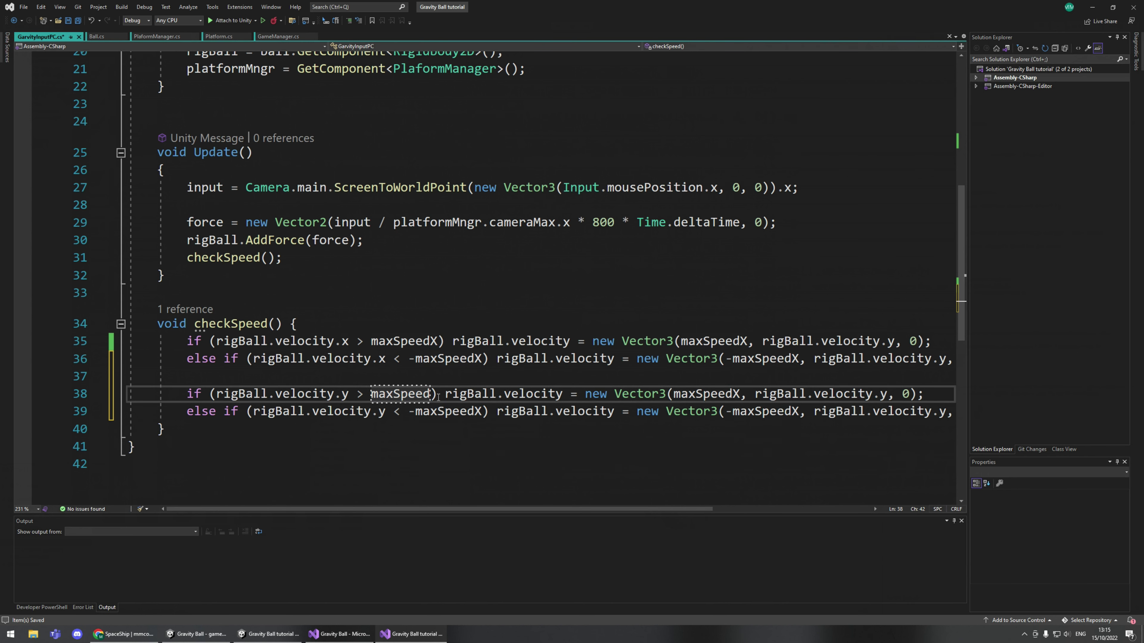
{"action": "scroll", "coordinate": [438, 397], "scroll_direction": "up", "scroll_amount": 5}
{"action": "left_click", "coordinate": [287, 197]}
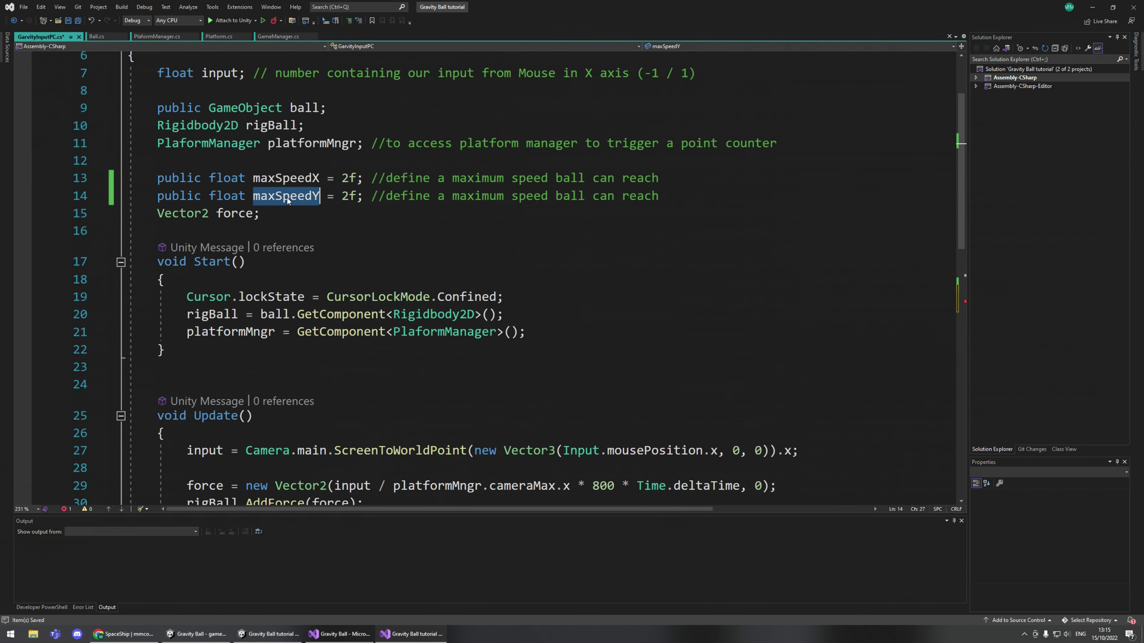
{"action": "scroll", "coordinate": [499, 442], "scroll_direction": "down", "scroll_amount": 5}
Retype the limits and first Vector3 arguments on lines 38–39 as maxSpeedY.
{"action": "double_click", "coordinate": [387, 395]}
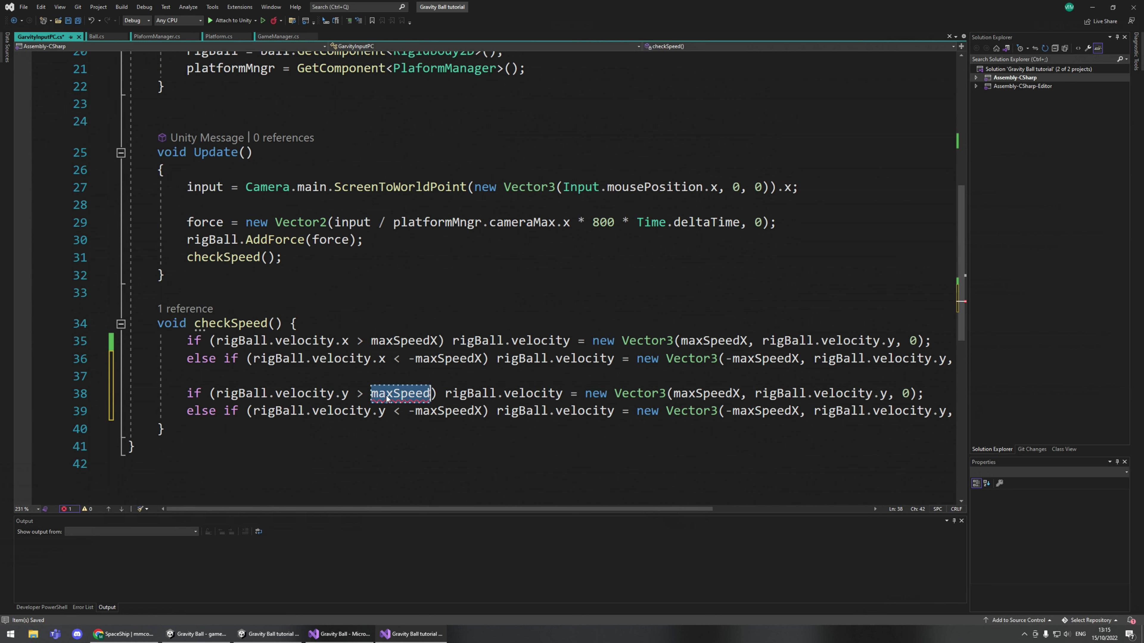
{"action": "type", "text": "maxSpeedY"}
{"action": "double_click", "coordinate": [448, 410]}
{"action": "type", "text": "maxSpeedY"}
{"action": "double_click", "coordinate": [713, 394]}
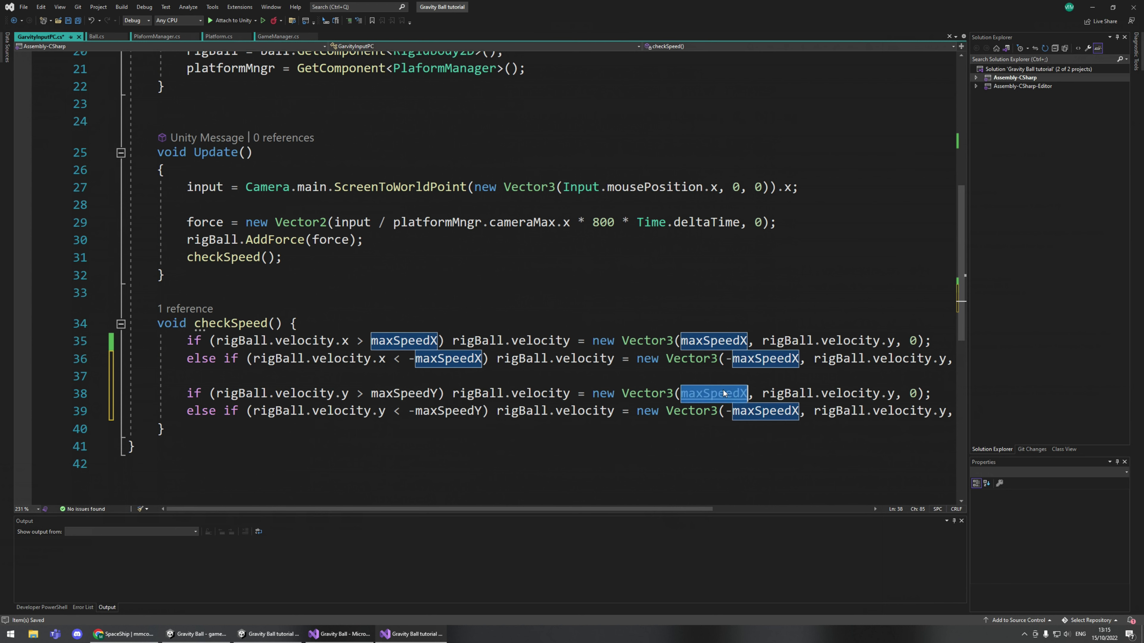
{"action": "type", "text": "maxSpeedY"}
{"action": "double_click", "coordinate": [765, 411]}
{"action": "type", "text": "maxSpeedY"}
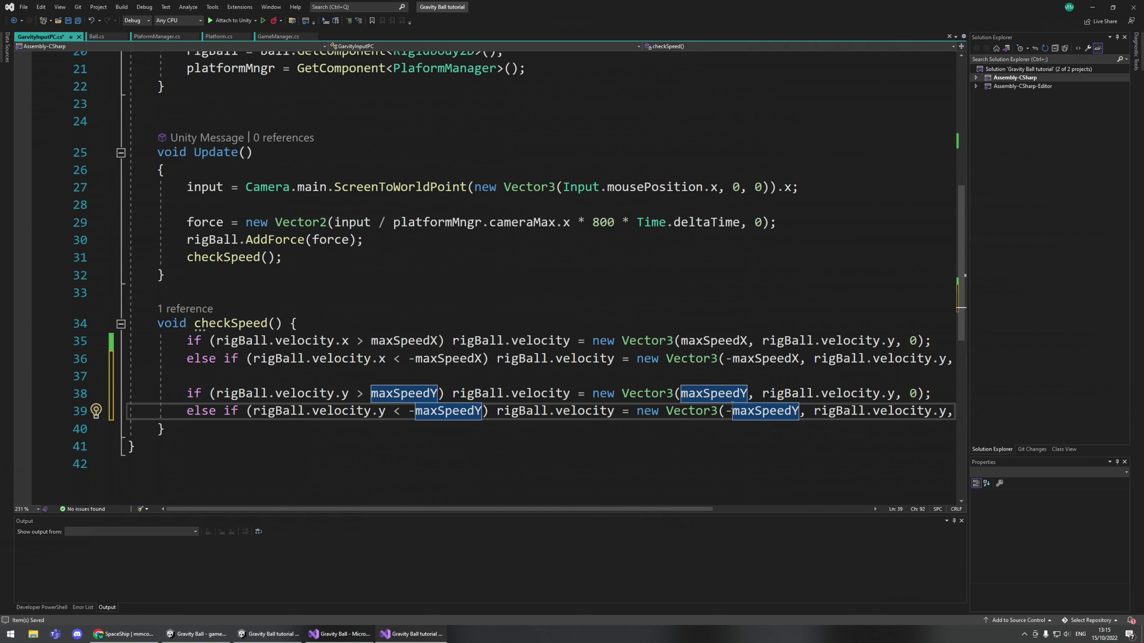
Replace the y velocity arguments with maxSpeedY on line 38 and -maxSpeedY on line 39.
{"action": "double_click", "coordinate": [718, 396]}
{"action": "key", "text": "ctrl+c"}
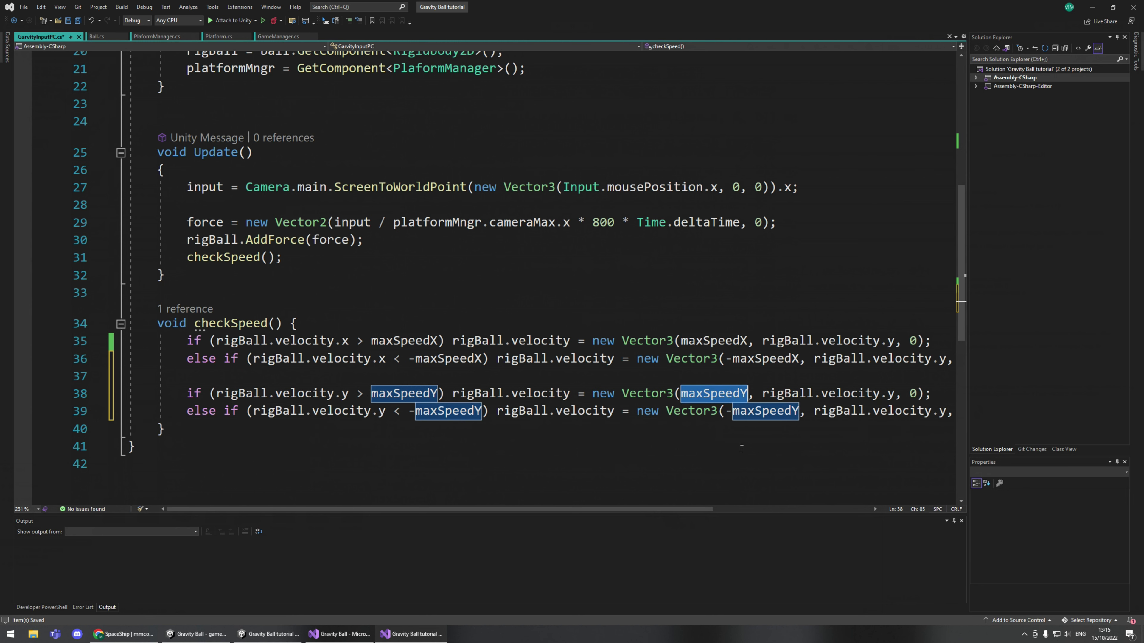
{"action": "left_click", "coordinate": [828, 393]}
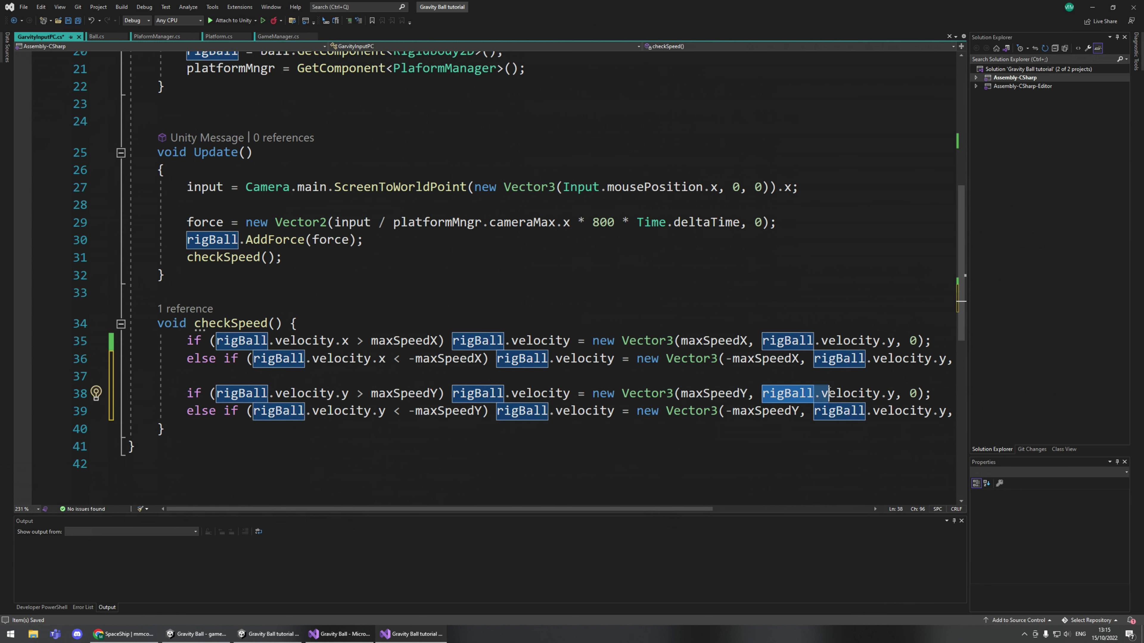
{"action": "key", "text": "ctrl+v"}
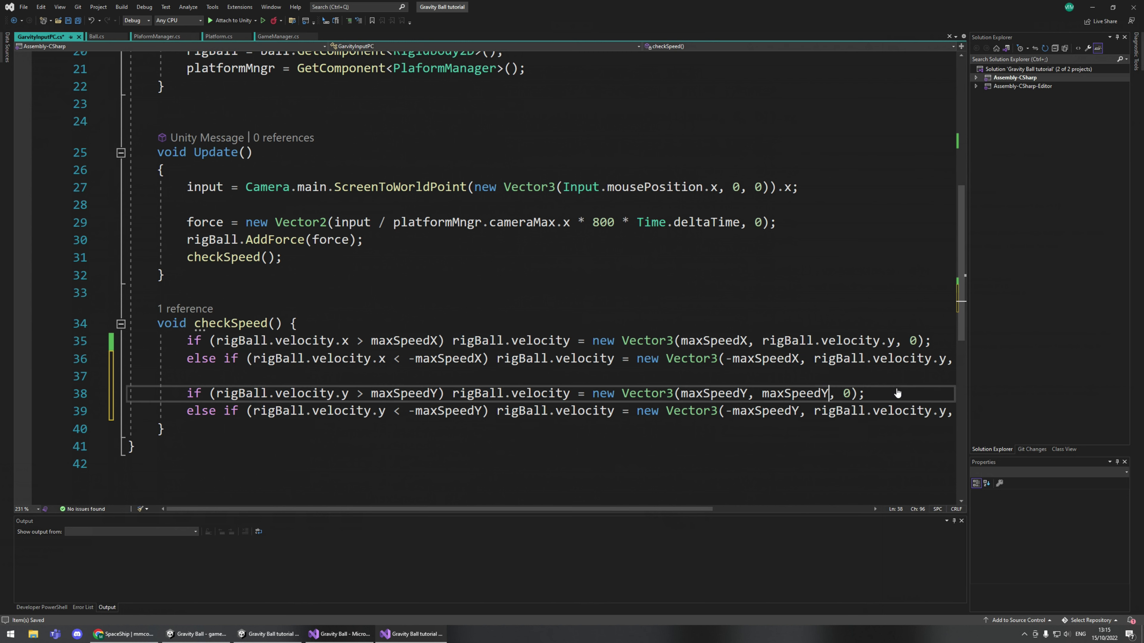
{"action": "left_click_drag", "start_coordinate": [726, 410], "coordinate": [799, 411]}
{"action": "key", "text": "ctrl+c"}
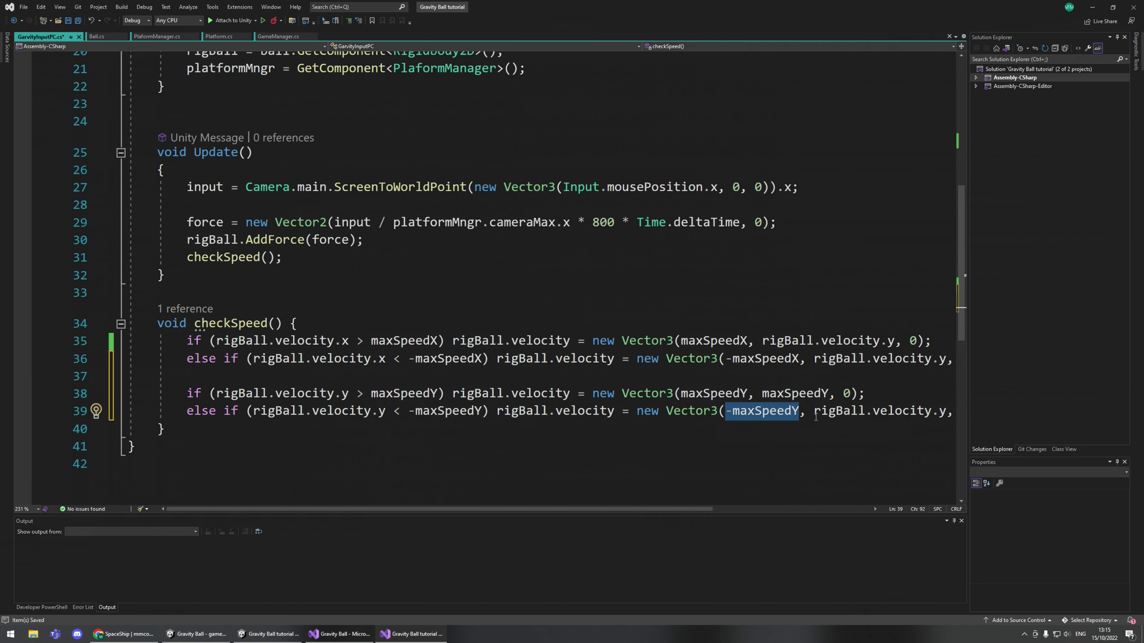
{"action": "left_click_drag", "start_coordinate": [814, 412], "coordinate": [947, 412]}
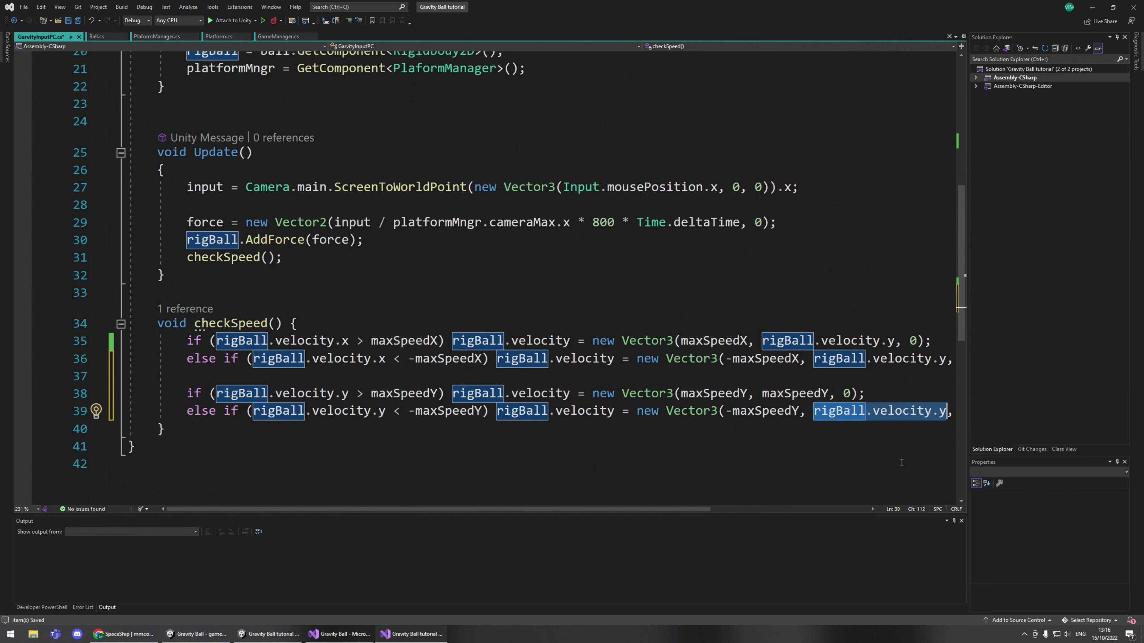
{"action": "key", "text": "ctrl+v"}
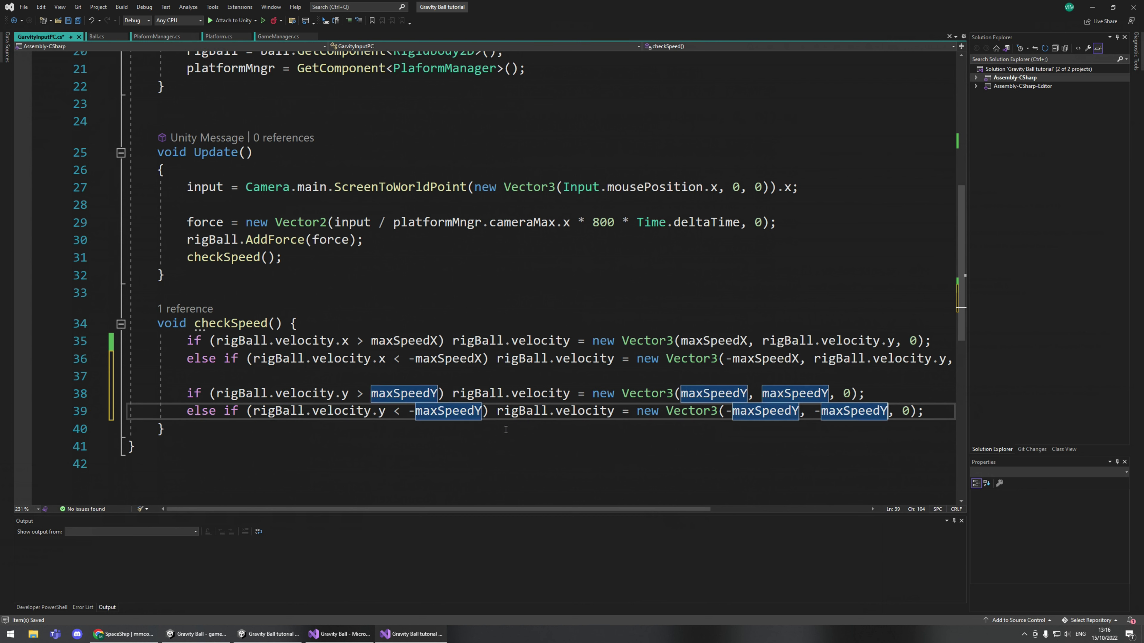
Review the maxSpeedX and maxSpeedY uses across the speed checks.
{"action": "left_click", "coordinate": [748, 395]}
{"action": "left_click_drag", "start_coordinate": [747, 397], "coordinate": [679, 396]}
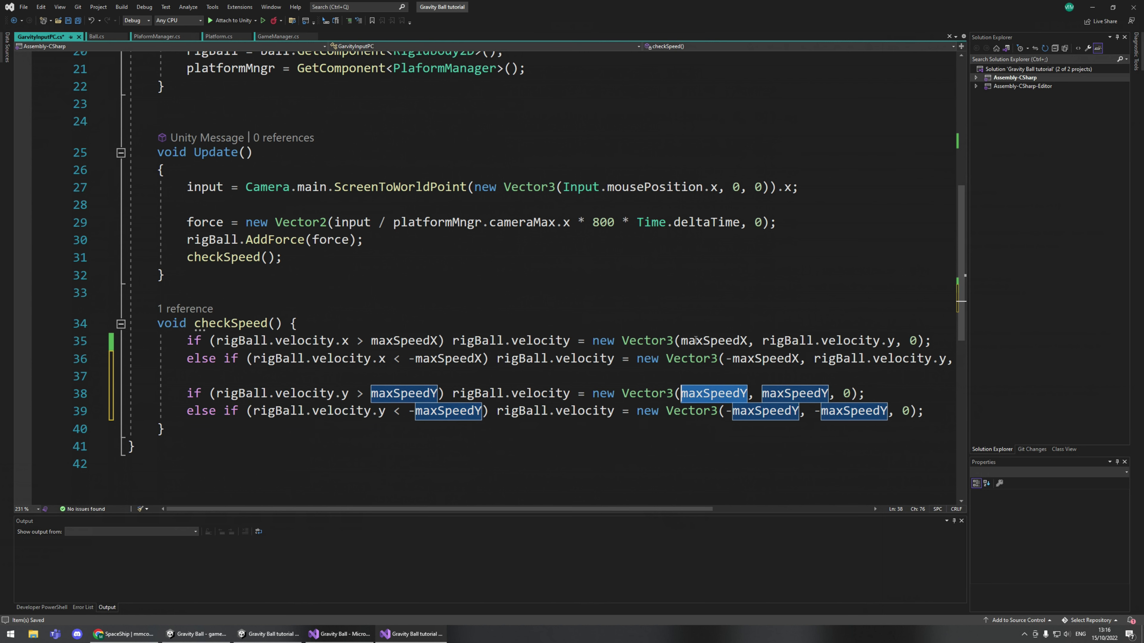
{"action": "left_click_drag", "start_coordinate": [288, 341], "coordinate": [376, 360]}
{"action": "left_click", "coordinate": [719, 326]}
{"action": "double_click", "coordinate": [713, 341]}
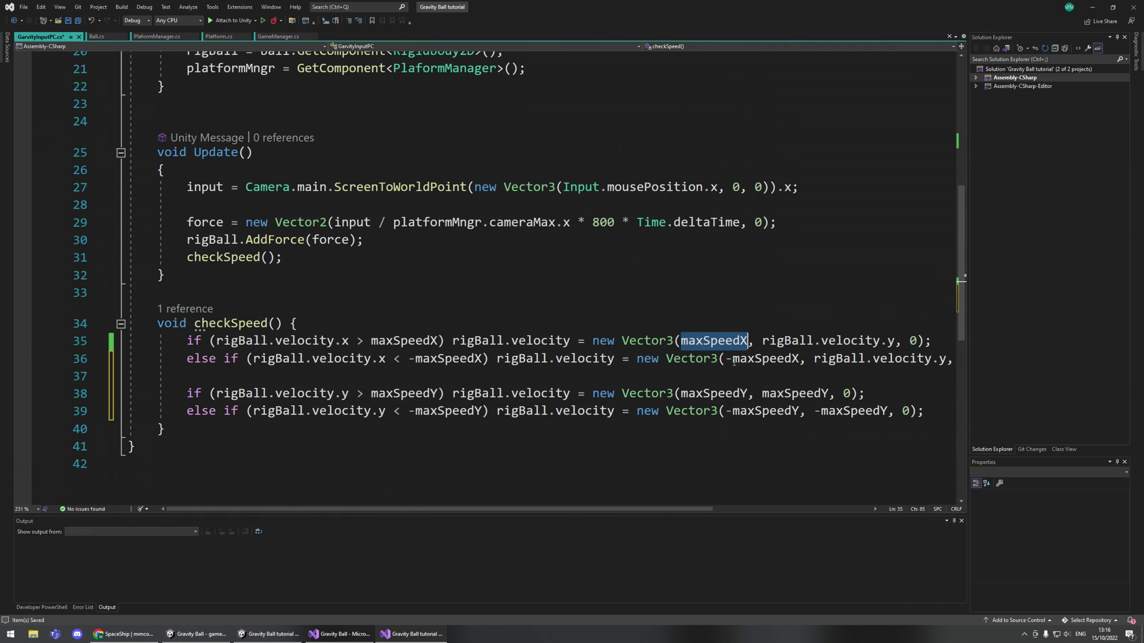
{"action": "double_click", "coordinate": [748, 359]}
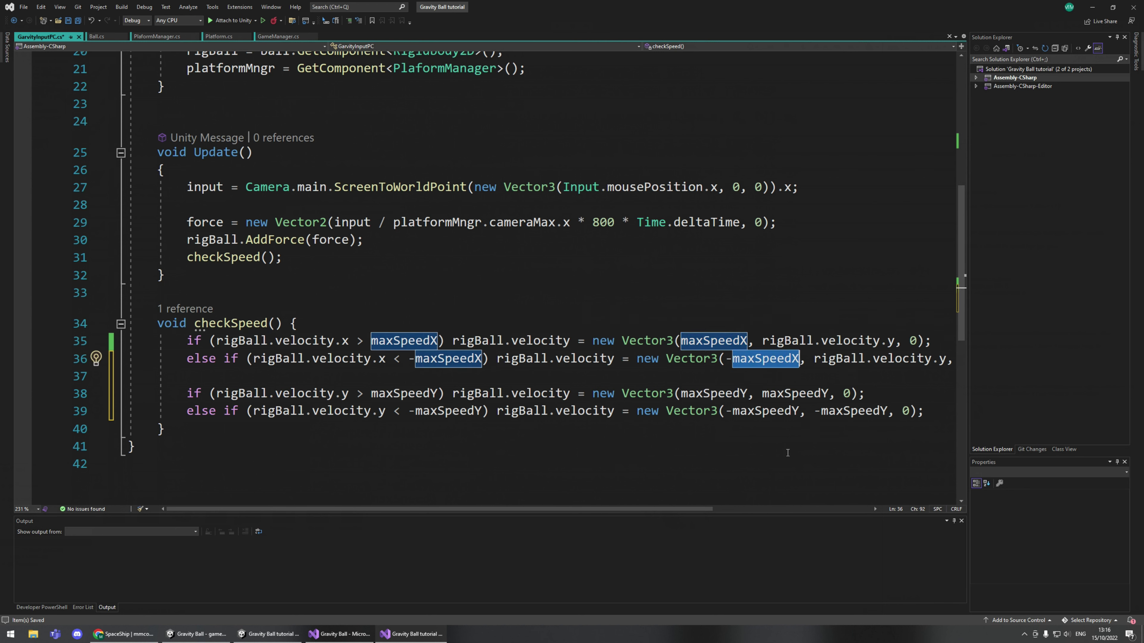
{"action": "double_click", "coordinate": [407, 394]}
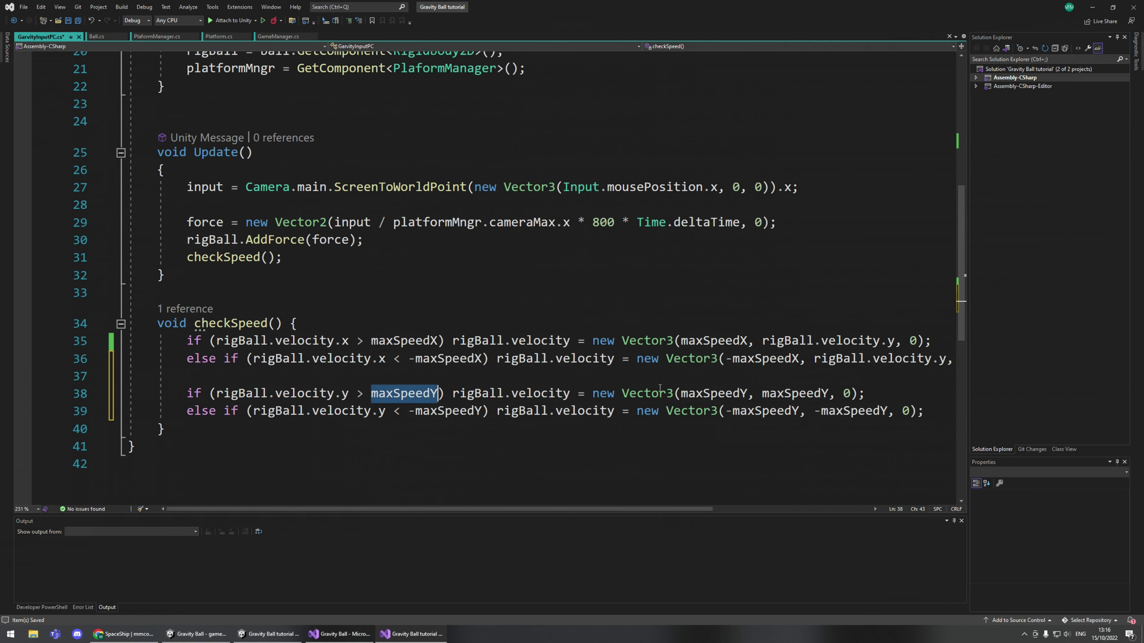
Insert rigBall.velocity.x as the first Vector3 argument on line 38.
{"action": "left_click", "coordinate": [680, 394]}
{"action": "left_click_drag", "start_coordinate": [758, 341], "coordinate": [881, 341]}
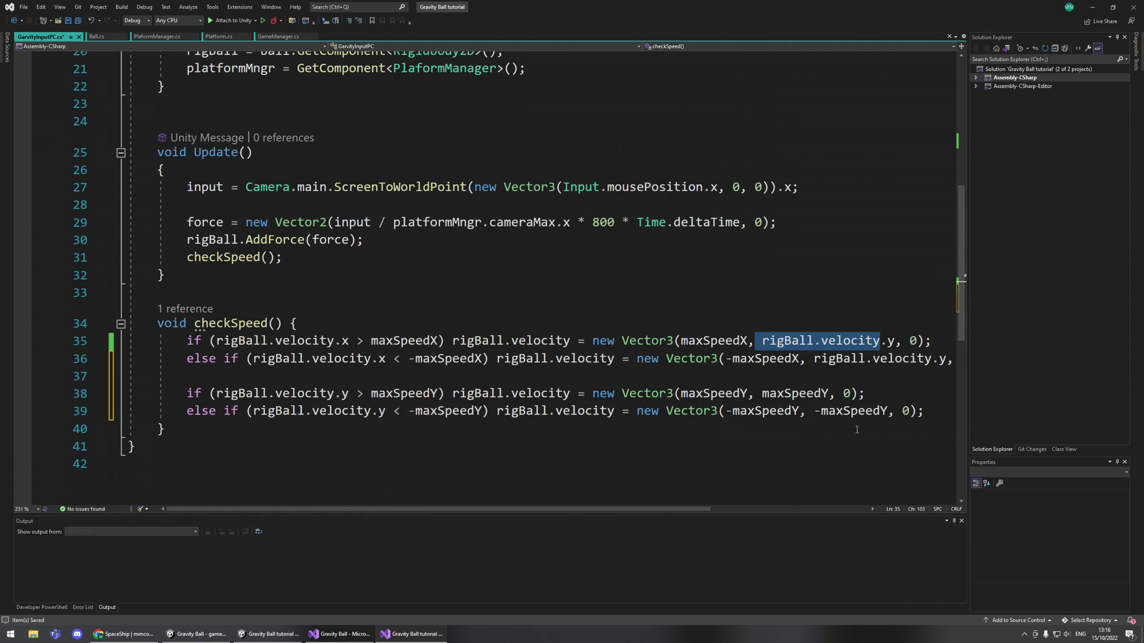
{"action": "key", "text": "ctrl+c"}
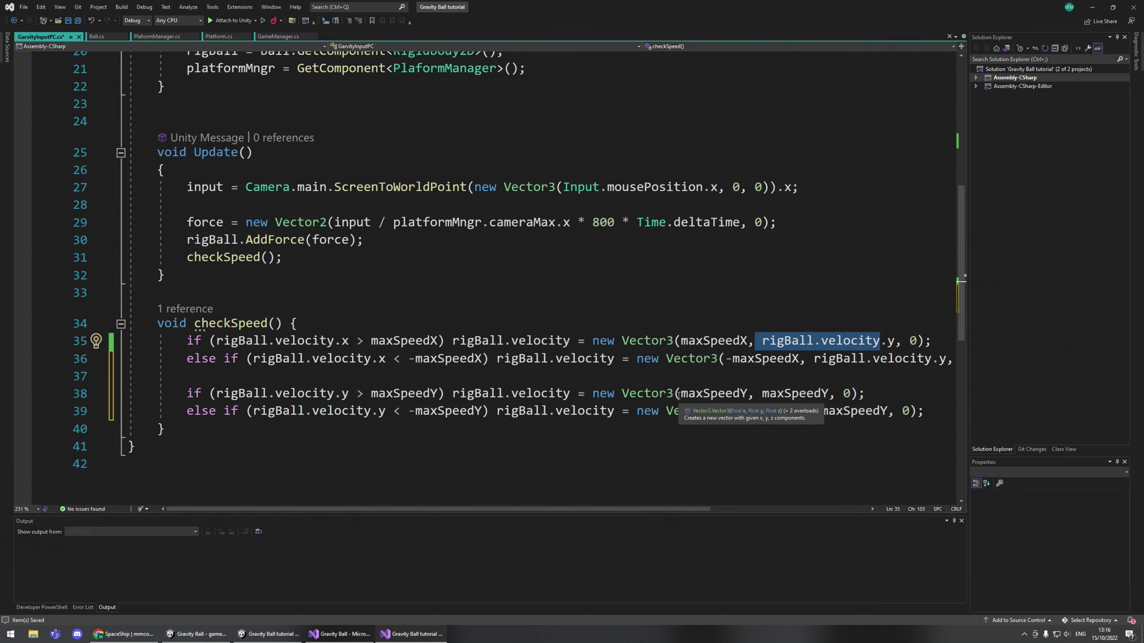
{"action": "left_click", "coordinate": [691, 394]}
{"action": "key", "text": "ctrl+v"}
{"action": "type", "text": ".x,"}
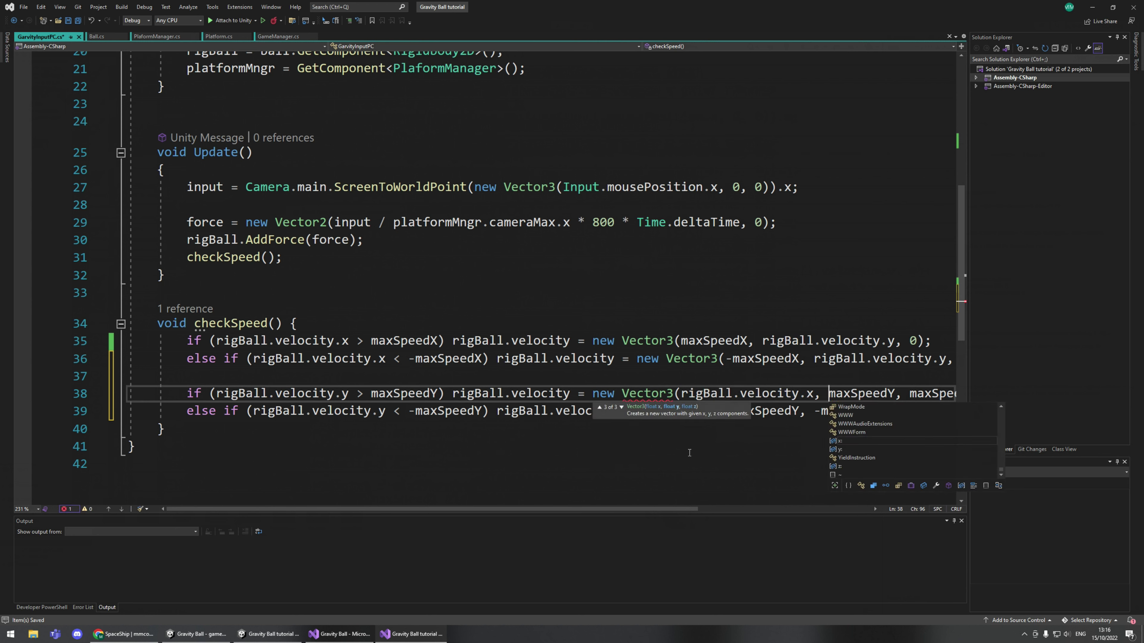
{"action": "left_click", "coordinate": [761, 447]}
Delete the duplicate maxSpeedY argument from line 38's Vector3.
{"action": "left_click_drag", "start_coordinate": [323, 392], "coordinate": [437, 393]}
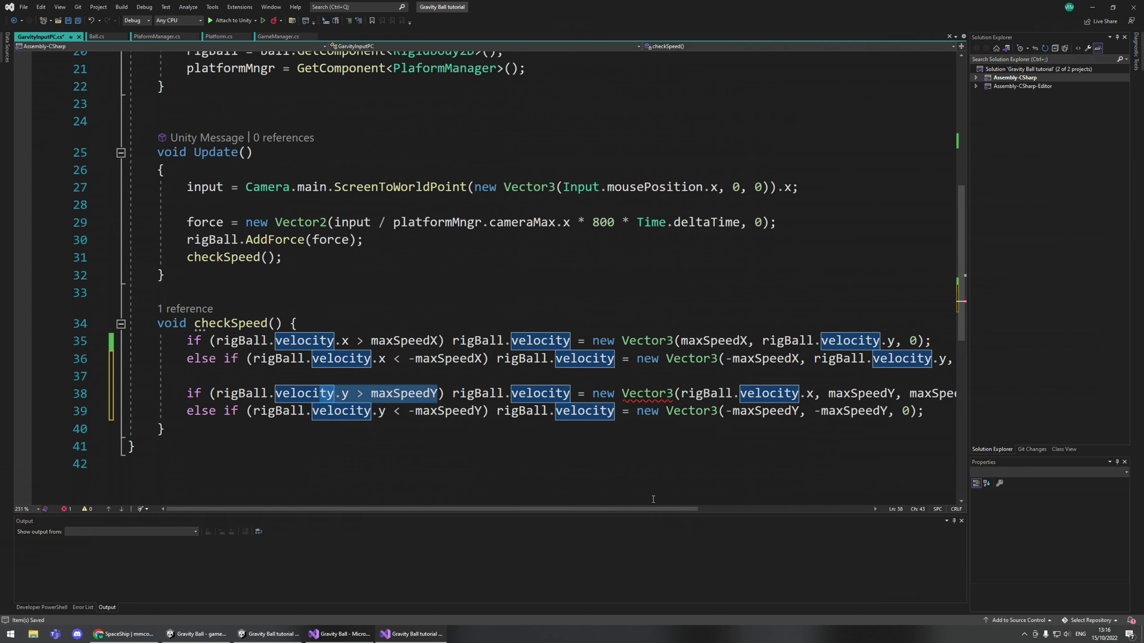
{"action": "left_click_drag", "start_coordinate": [643, 508], "coordinate": [694, 506]}
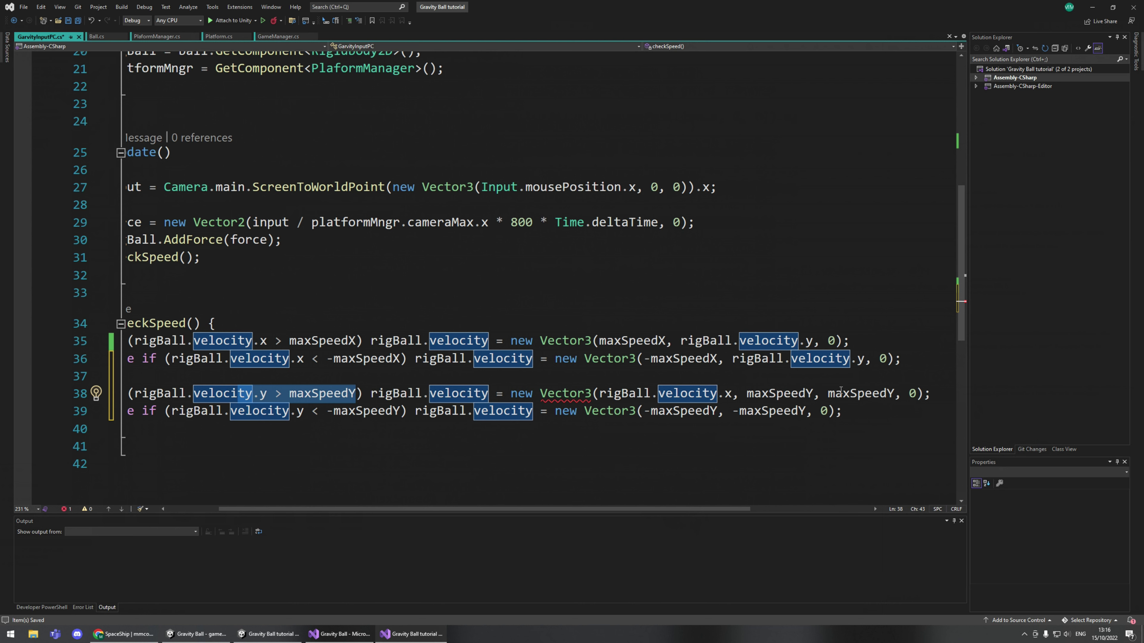
{"action": "left_click_drag", "start_coordinate": [818, 394], "coordinate": [745, 394]}
{"action": "key", "text": "BackSpace"}
{"action": "key", "text": "BackSpace"}
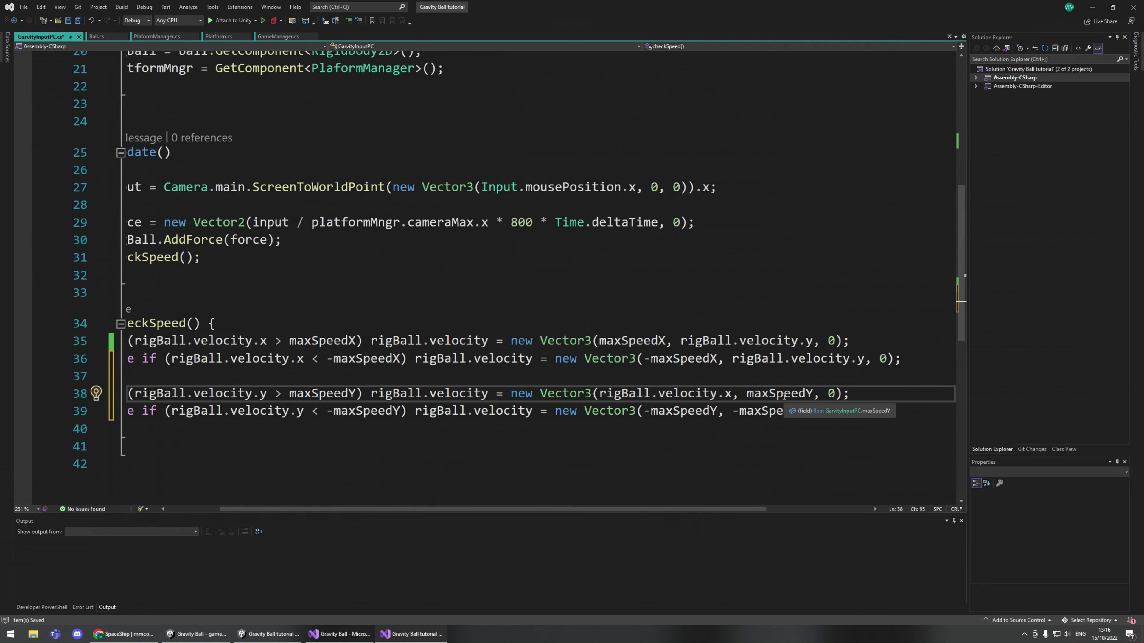
Review maxSpeedY's uses and select -maxSpeedY, line 39's first Vector3 argument.
{"action": "double_click", "coordinate": [757, 394]}
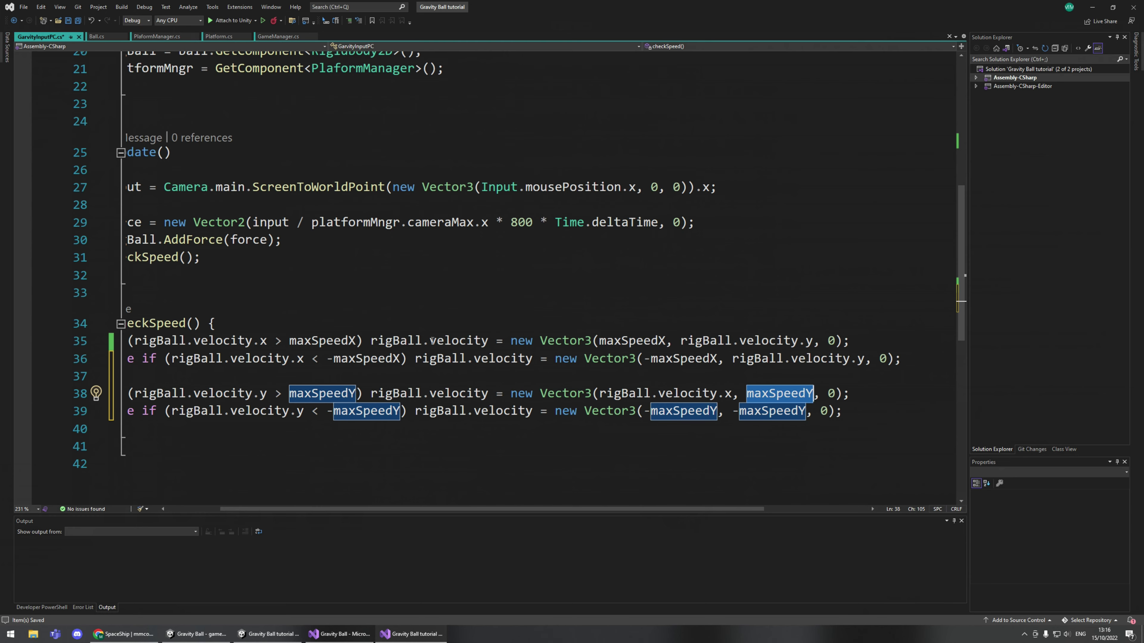
{"action": "scroll", "coordinate": [326, 287], "scroll_direction": "up", "scroll_amount": 5}
{"action": "scroll", "coordinate": [684, 368], "scroll_direction": "down", "scroll_amount": 6}
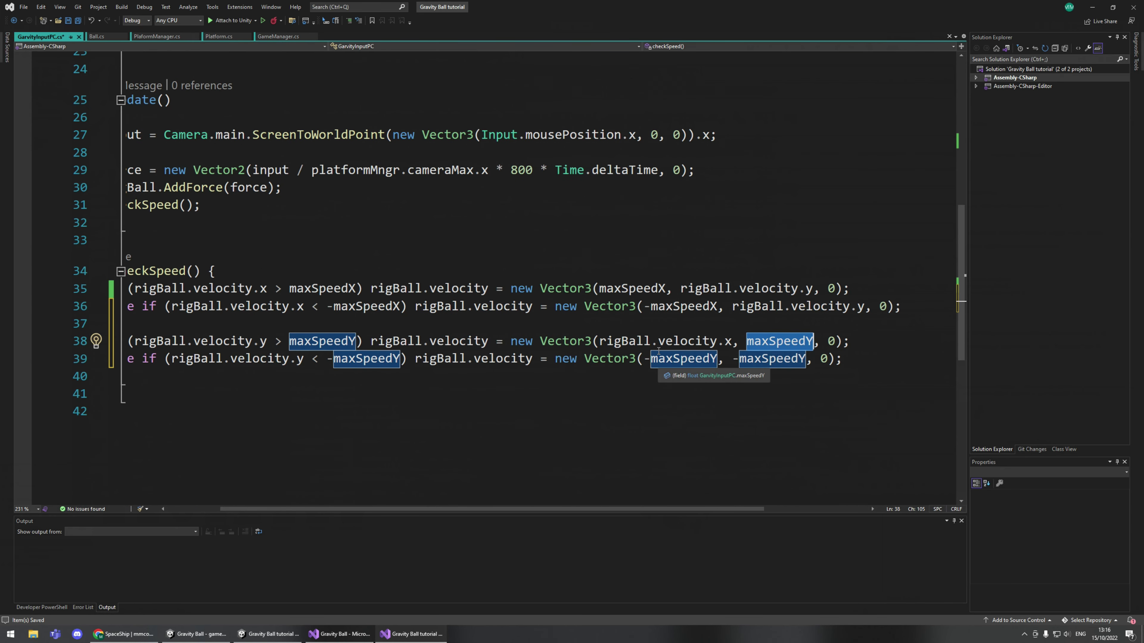
{"action": "left_click", "coordinate": [766, 343]}
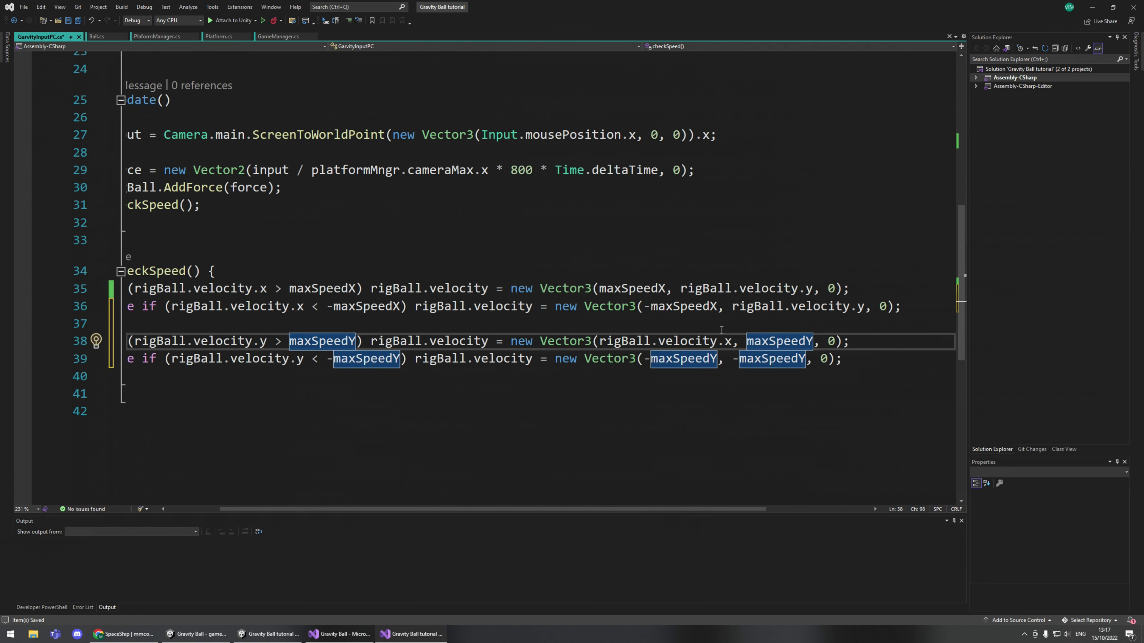
{"action": "left_click", "coordinate": [681, 360]}
{"action": "scroll", "coordinate": [683, 367], "scroll_direction": "left", "scroll_amount": 2}
{"action": "left_click_drag", "start_coordinate": [764, 361], "coordinate": [693, 362]}
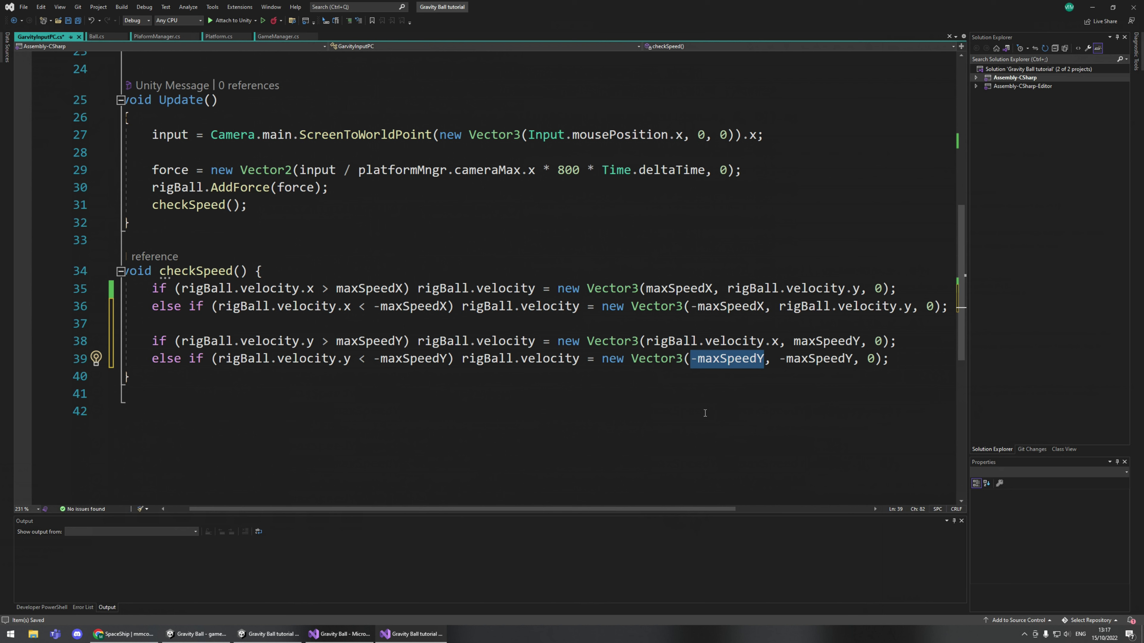
Replace line 39's first Vector3 argument with rigBall.velocity.x.
{"action": "key", "text": "BackSpace"}
{"action": "type", "text": "rib"}
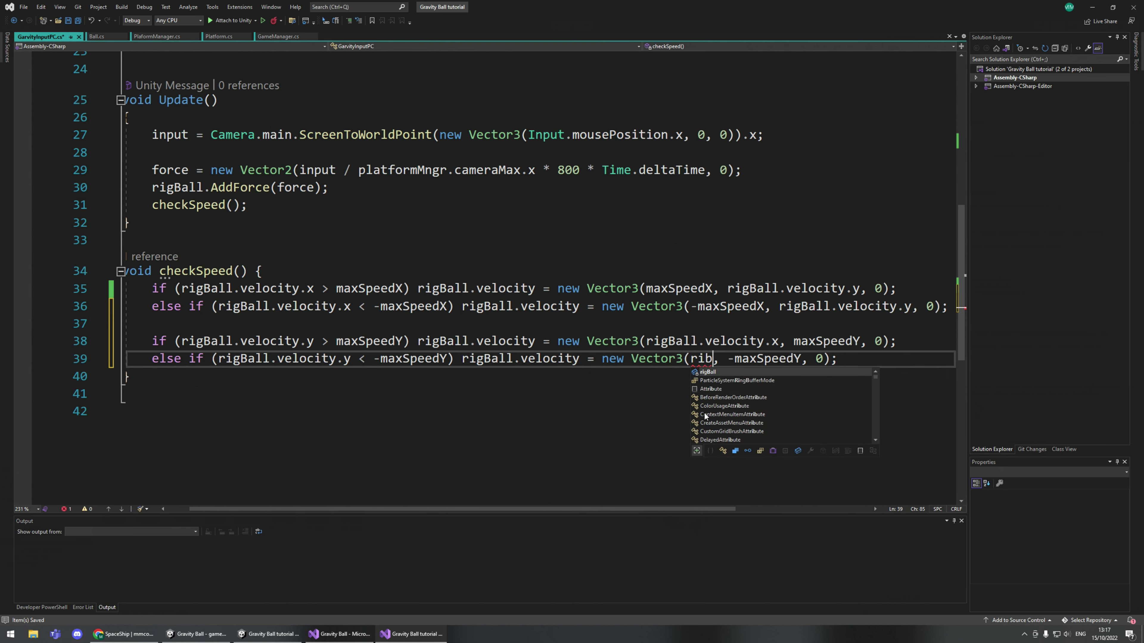
{"action": "key", "text": "Tab"}
{"action": "type", "text": ".ve"}
{"action": "key", "text": "Tab"}
{"action": "type", "text": ".x"}
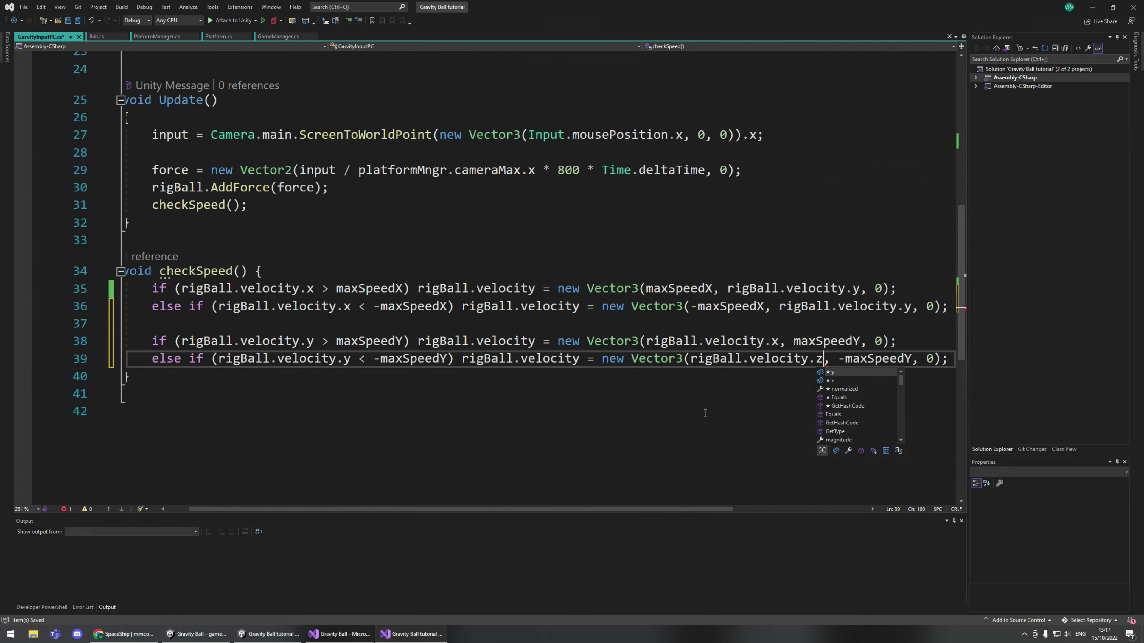
{"action": "left_click", "coordinate": [705, 413]}
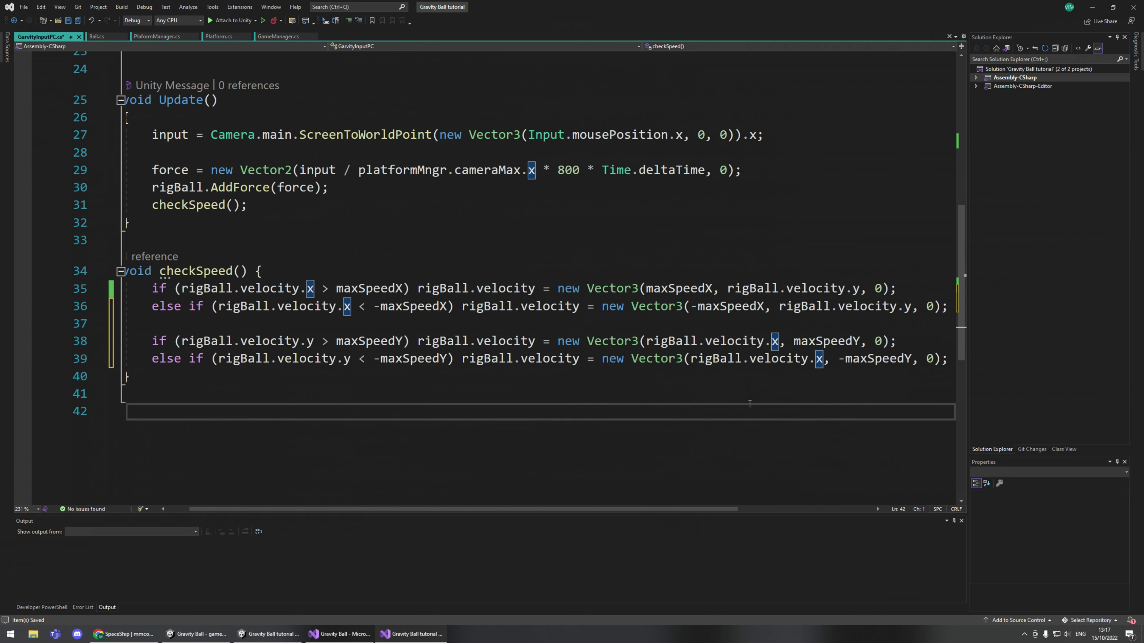
{"action": "left_click_drag", "start_coordinate": [823, 359], "coordinate": [690, 358]}
{"action": "left_click_drag", "start_coordinate": [839, 359], "coordinate": [911, 359]}
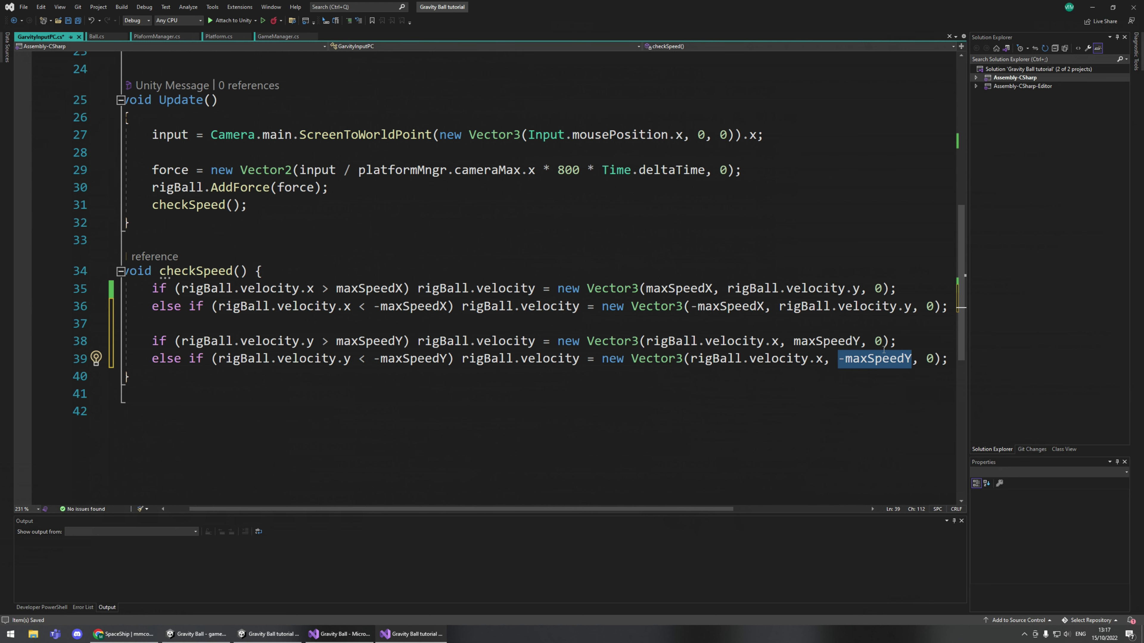
Switch to the Unity editor so it imports the saved script.
{"action": "key", "text": "ctrl+Left"}
{"action": "scroll", "coordinate": [728, 507], "scroll_direction": "right", "scroll_amount": 2}
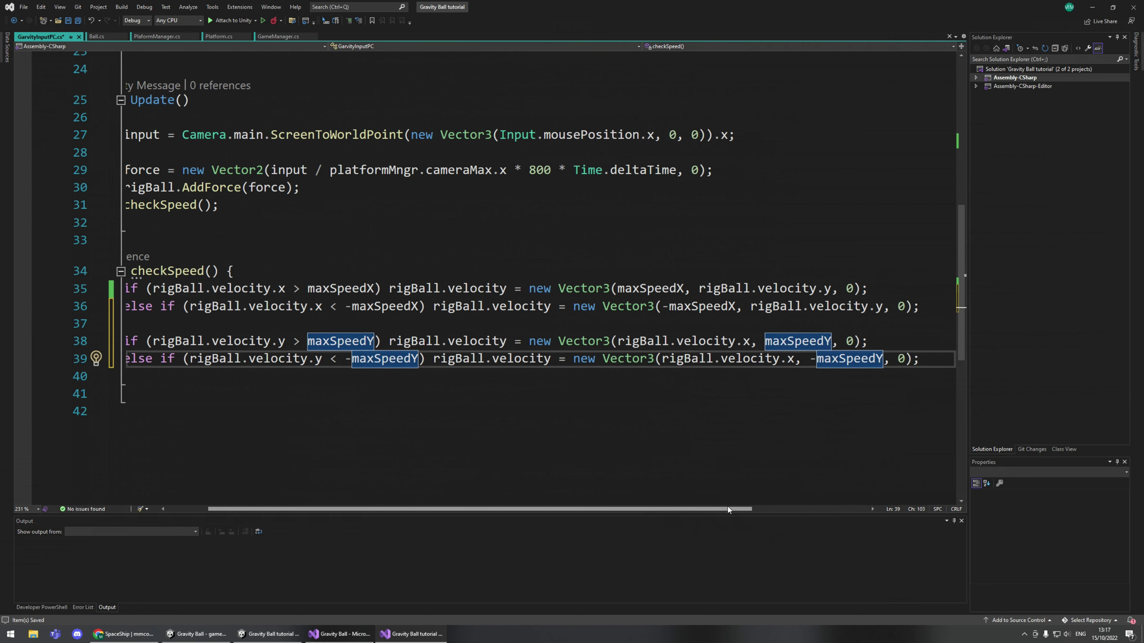
{"action": "scroll", "coordinate": [625, 513], "scroll_direction": "left", "scroll_amount": 4}
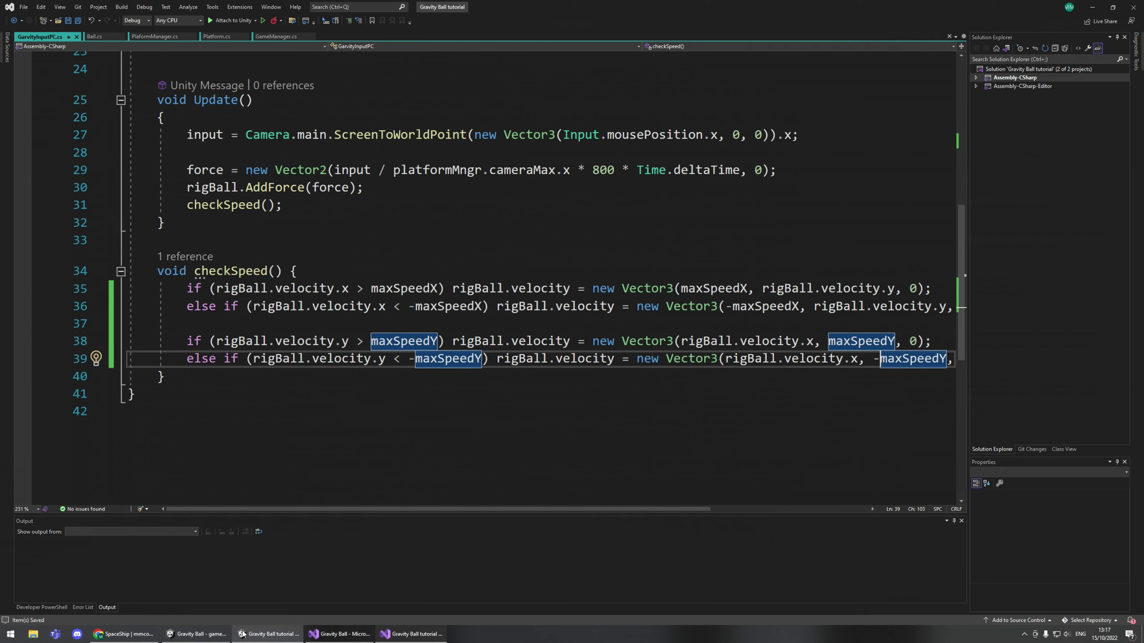
{"action": "left_click", "coordinate": [270, 634]}
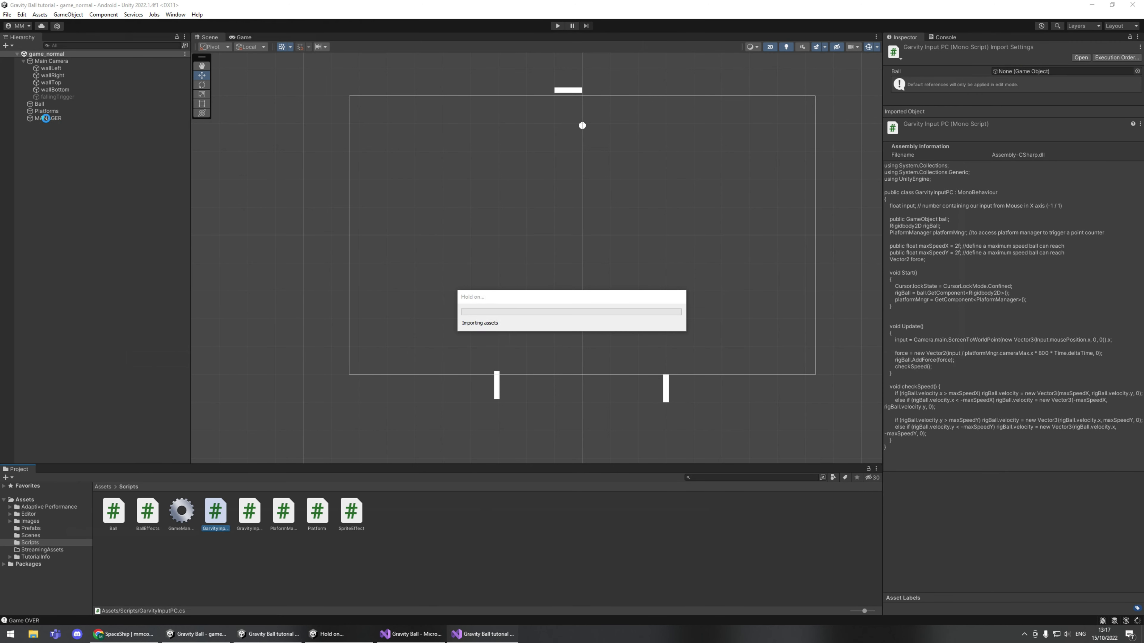
Select the MANAGER object and check the Game view's portrait framing.
{"action": "left_click", "coordinate": [47, 118]}
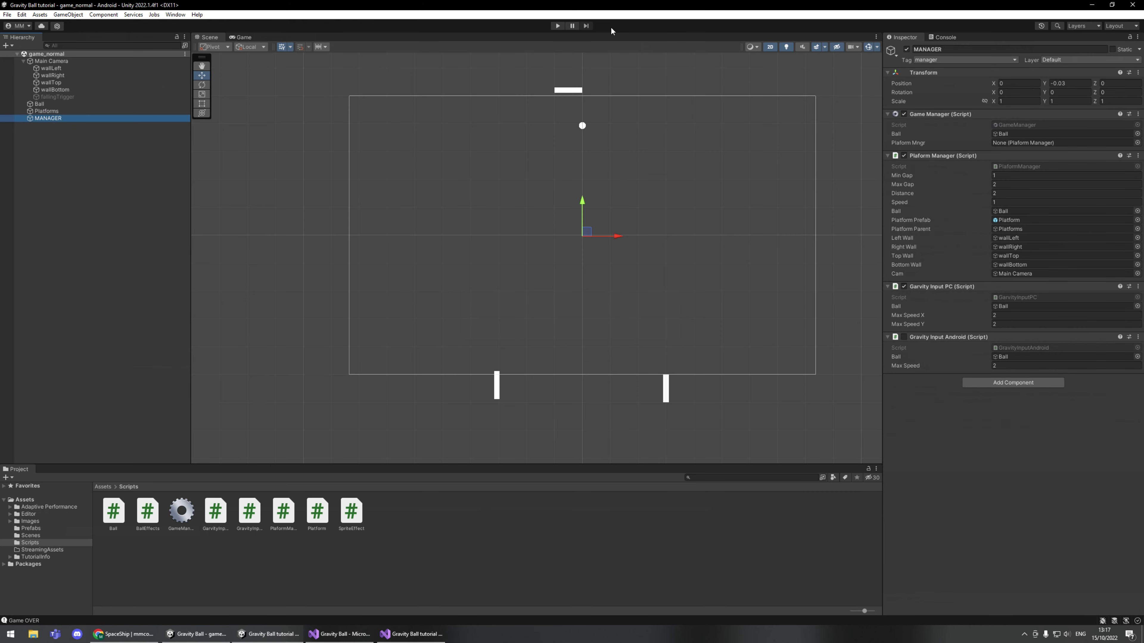
{"action": "left_click", "coordinate": [232, 39]}
{"action": "left_click", "coordinate": [225, 38]}
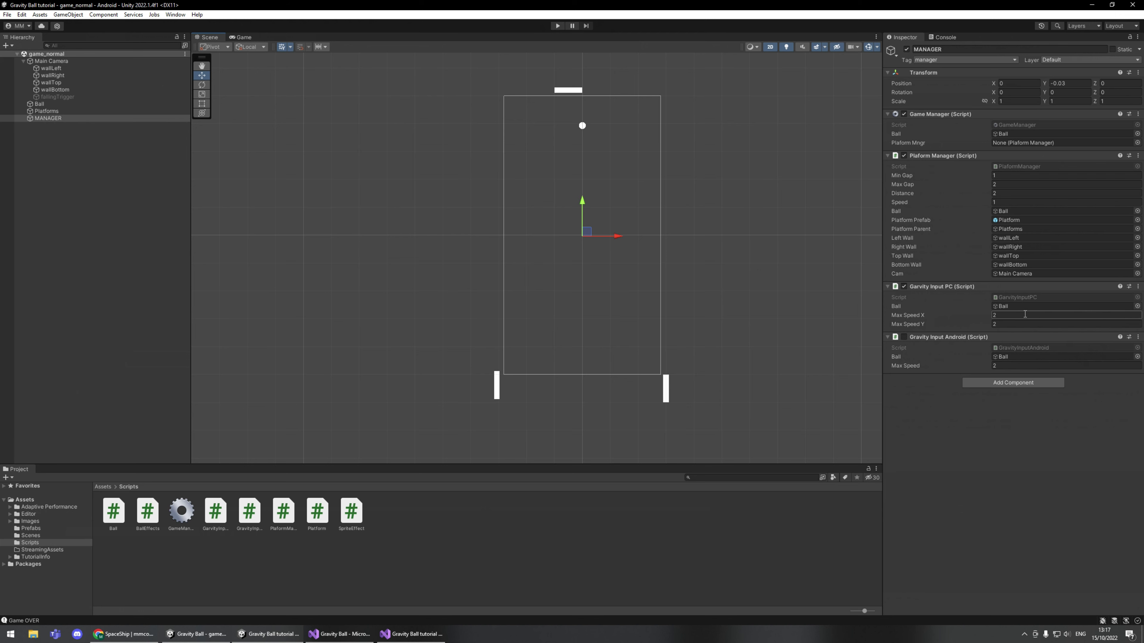
Set Gravity Input PC's Max Speed Y to 10 and return to Visual Studio.
{"action": "left_click", "coordinate": [1023, 324]}
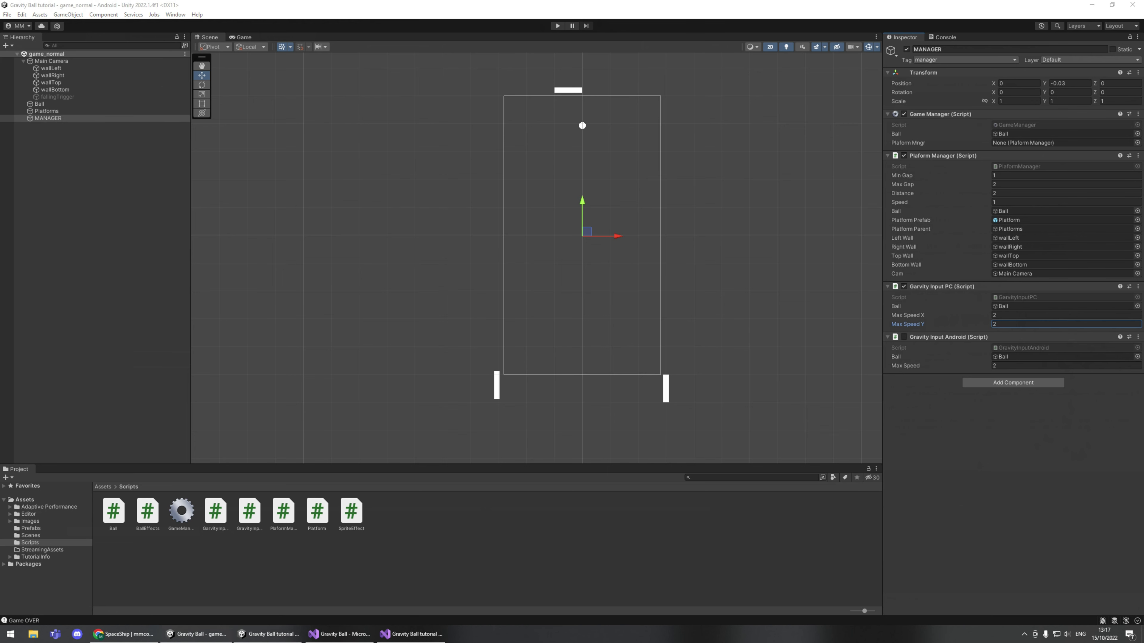
{"action": "left_click", "coordinate": [1014, 324]}
{"action": "type", "text": "10"}
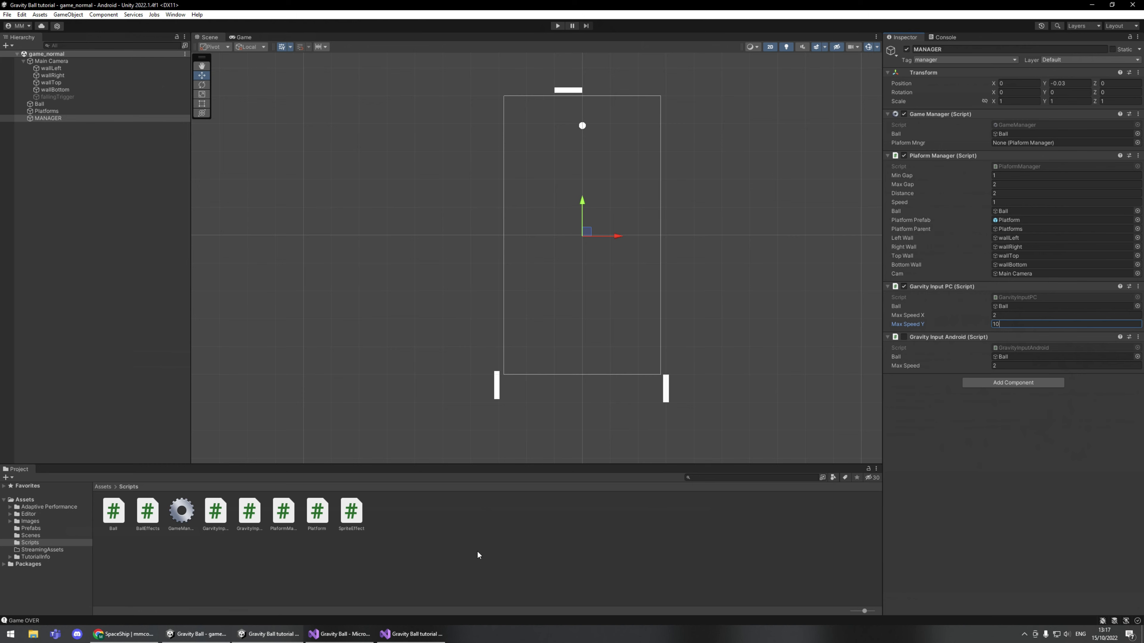
{"action": "left_click", "coordinate": [412, 634]}
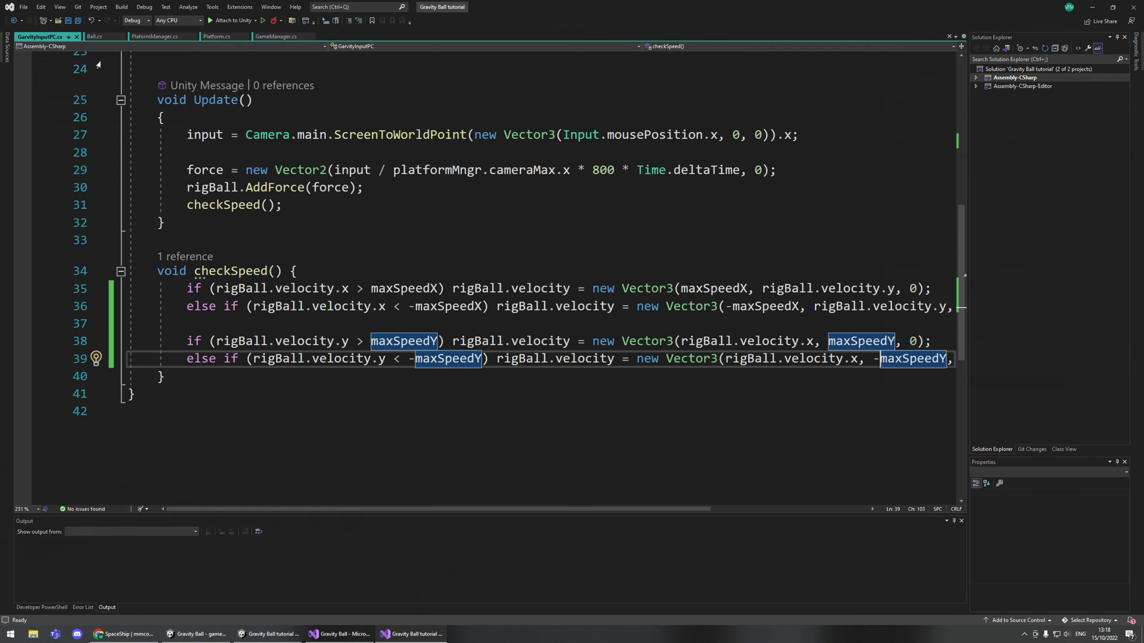
Open PlatformManager.cs and highlight the checkFalling max-ball-speed-Y comment.
{"action": "left_click", "coordinate": [164, 39]}
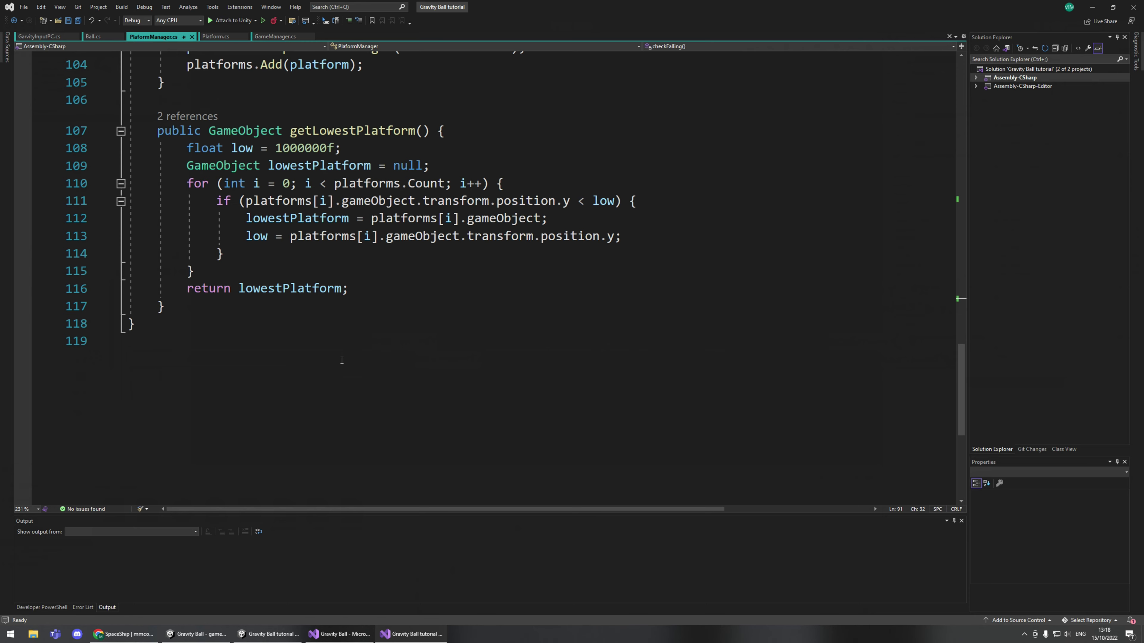
{"action": "scroll", "coordinate": [342, 333], "scroll_direction": "up", "scroll_amount": 8}
{"action": "left_click", "coordinate": [423, 243]}
{"action": "left_click_drag", "start_coordinate": [363, 246], "coordinate": [595, 242]}
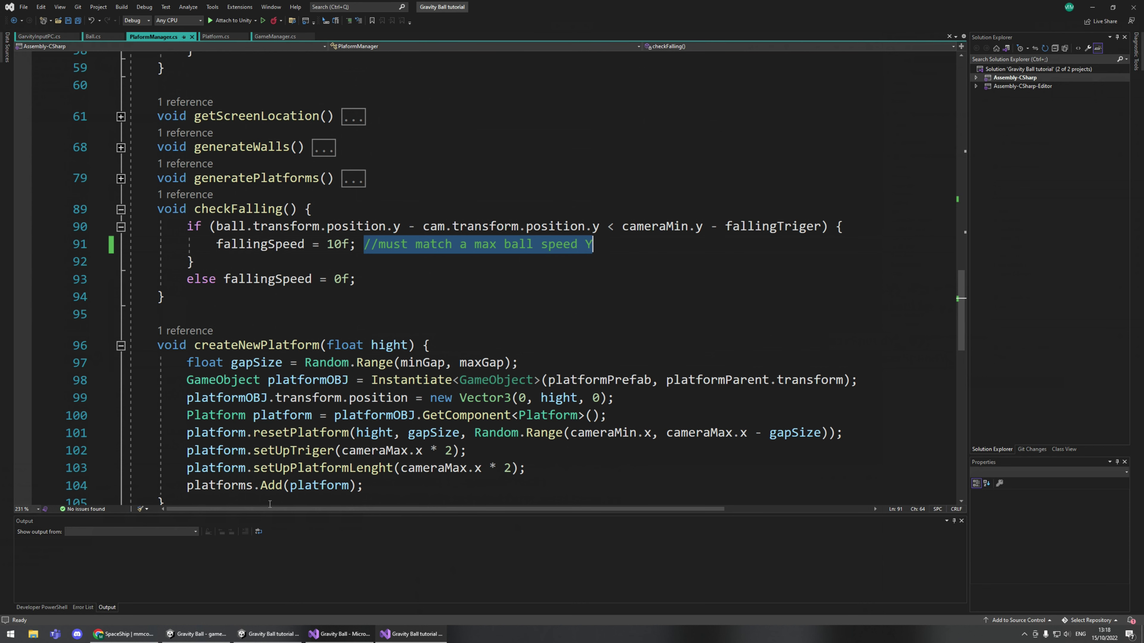
Compare Unity's Max Speed Y of 10 with the fallingSpeed = 10f assignment.
{"action": "left_click", "coordinate": [271, 633]}
{"action": "double_click", "coordinate": [1008, 322]}
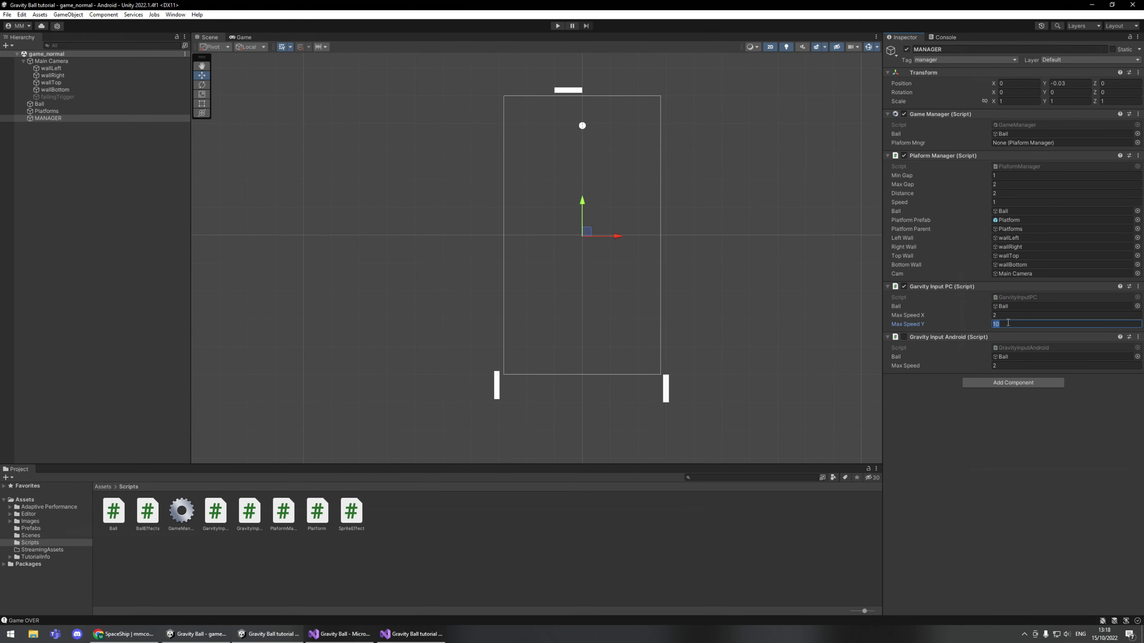
{"action": "left_click", "coordinate": [1020, 468]}
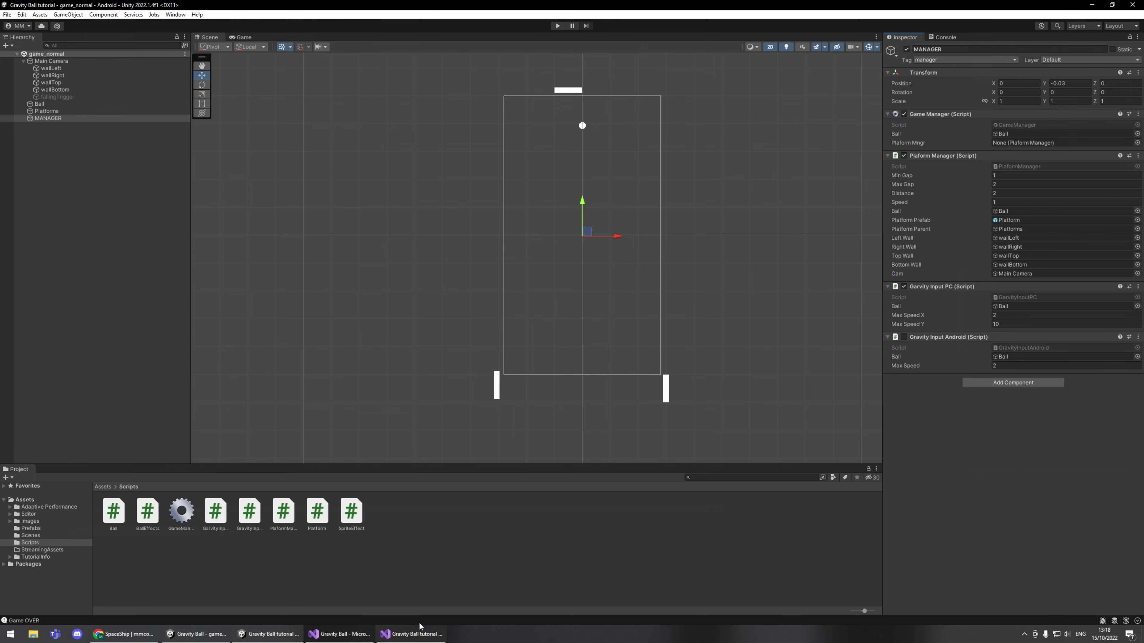
{"action": "left_click", "coordinate": [412, 634]}
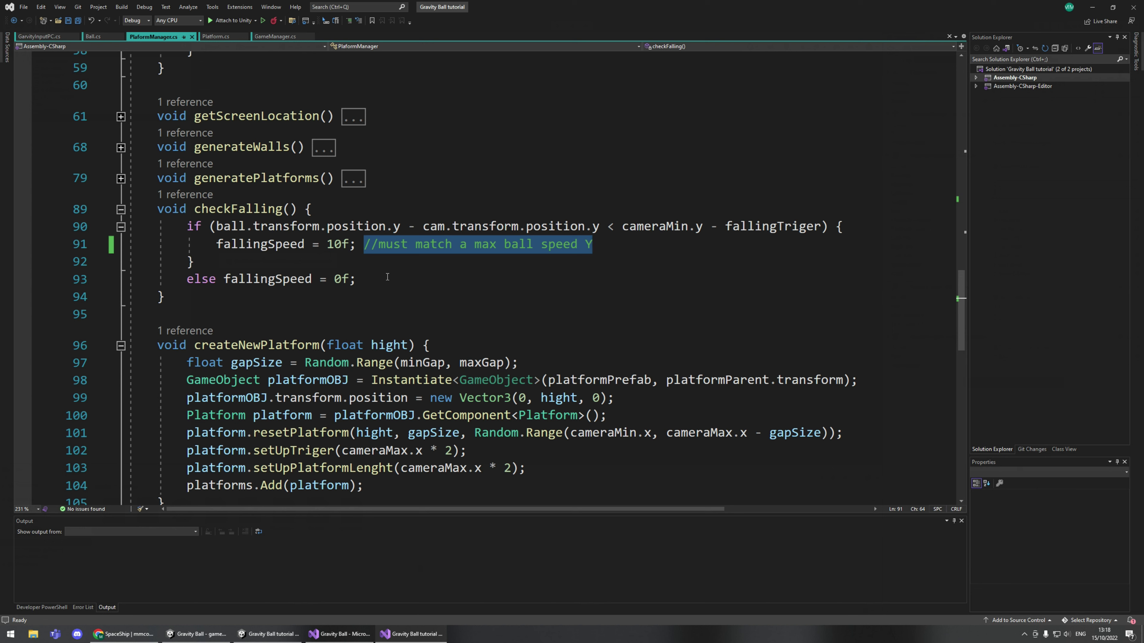
{"action": "left_click_drag", "start_coordinate": [216, 244], "coordinate": [358, 243]}
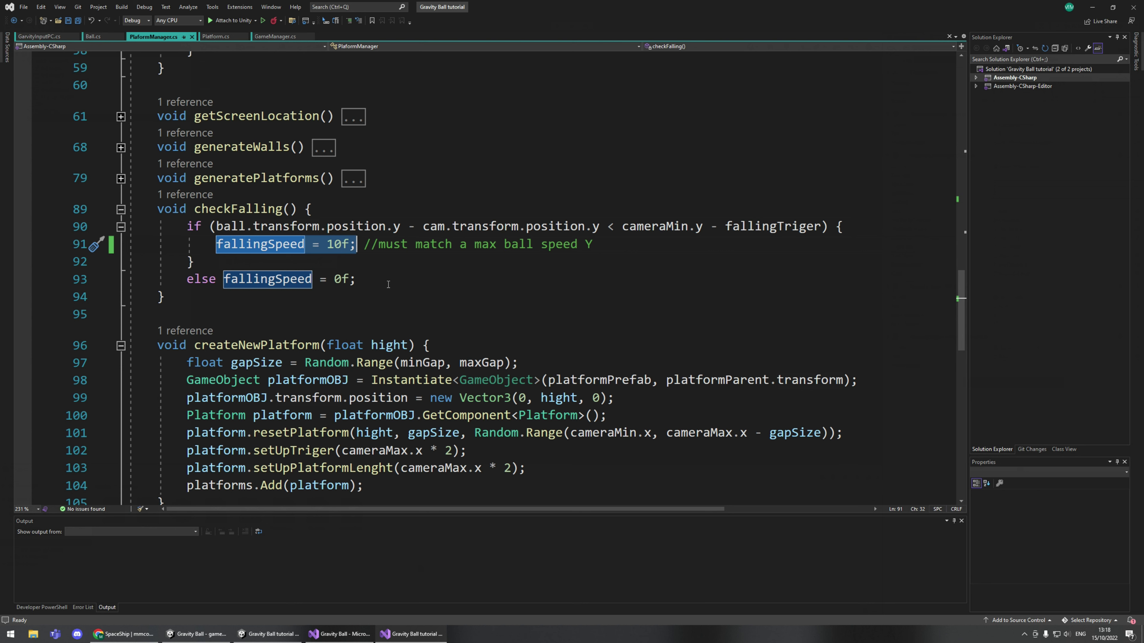
{"action": "scroll", "coordinate": [420, 299], "scroll_direction": "up", "scroll_amount": 6}
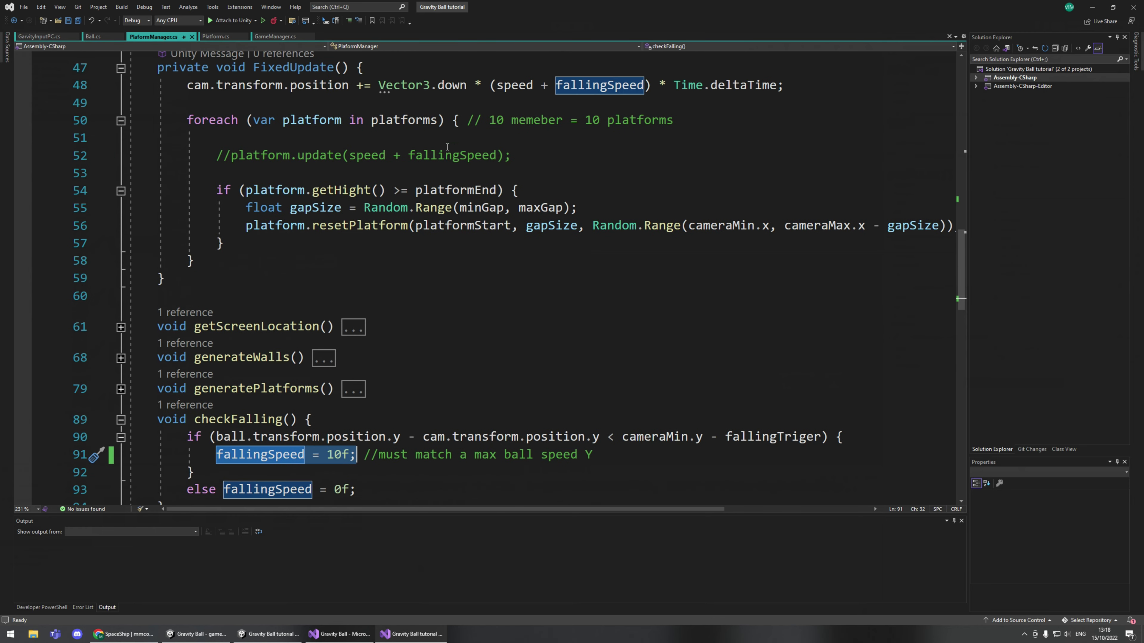
{"action": "scroll", "coordinate": [529, 222], "scroll_direction": "up", "scroll_amount": 4}
{"action": "left_click_drag", "start_coordinate": [468, 216], "coordinate": [621, 216]}
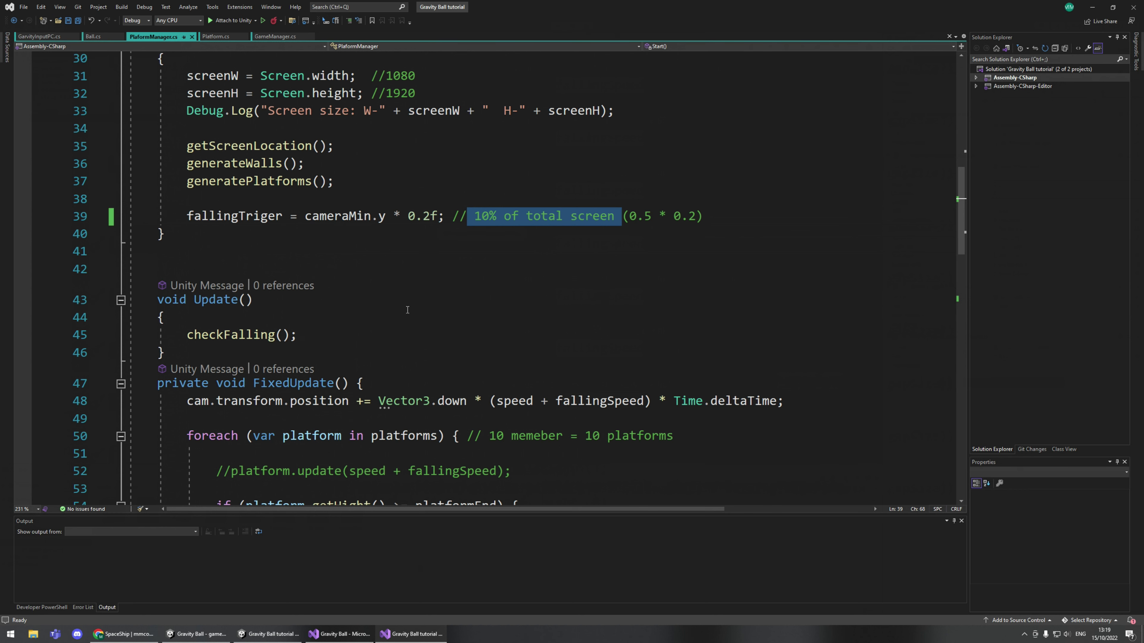
{"action": "scroll", "coordinate": [319, 375], "scroll_direction": "down", "scroll_amount": 1}
{"action": "scroll", "coordinate": [381, 411], "scroll_direction": "down", "scroll_amount": 2}
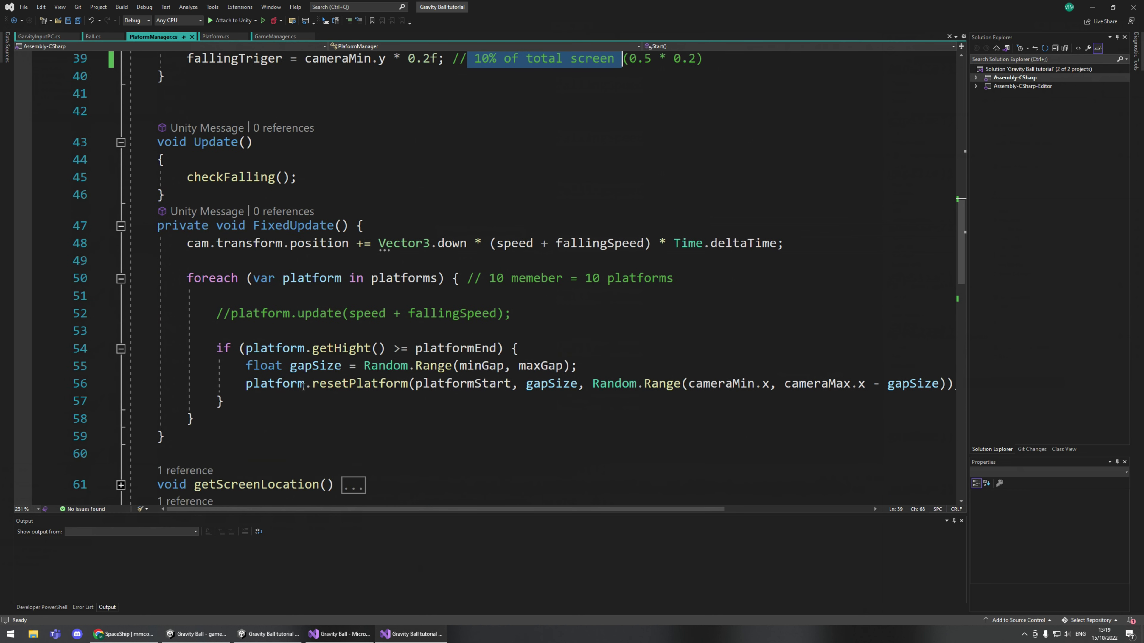
{"action": "left_click_drag", "start_coordinate": [180, 278], "coordinate": [322, 424]}
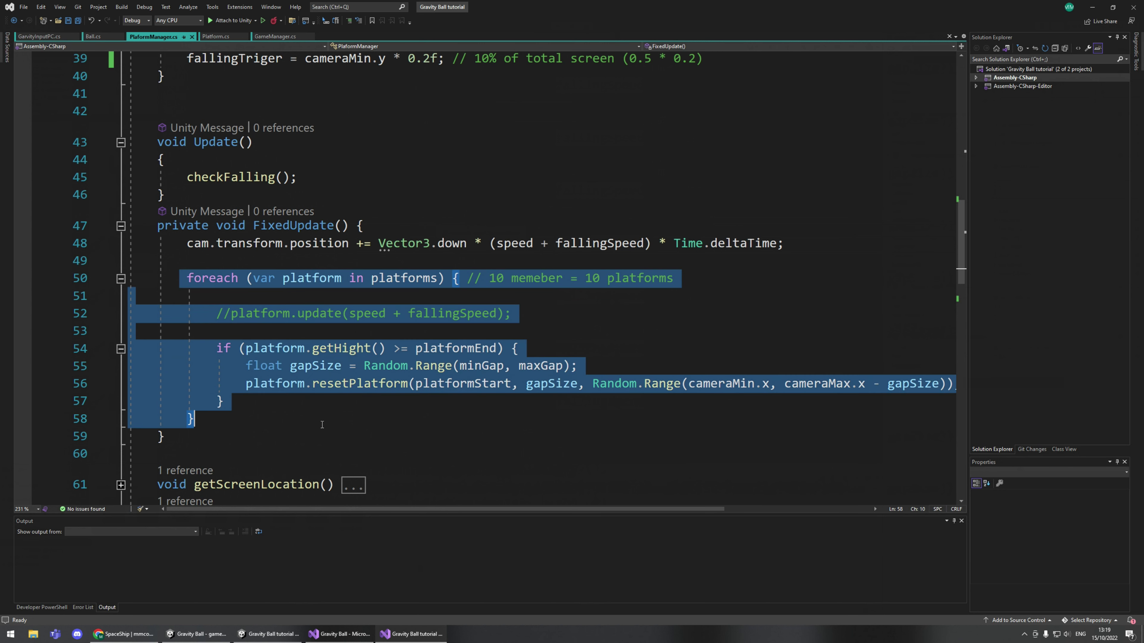
{"action": "left_click", "coordinate": [449, 433]}
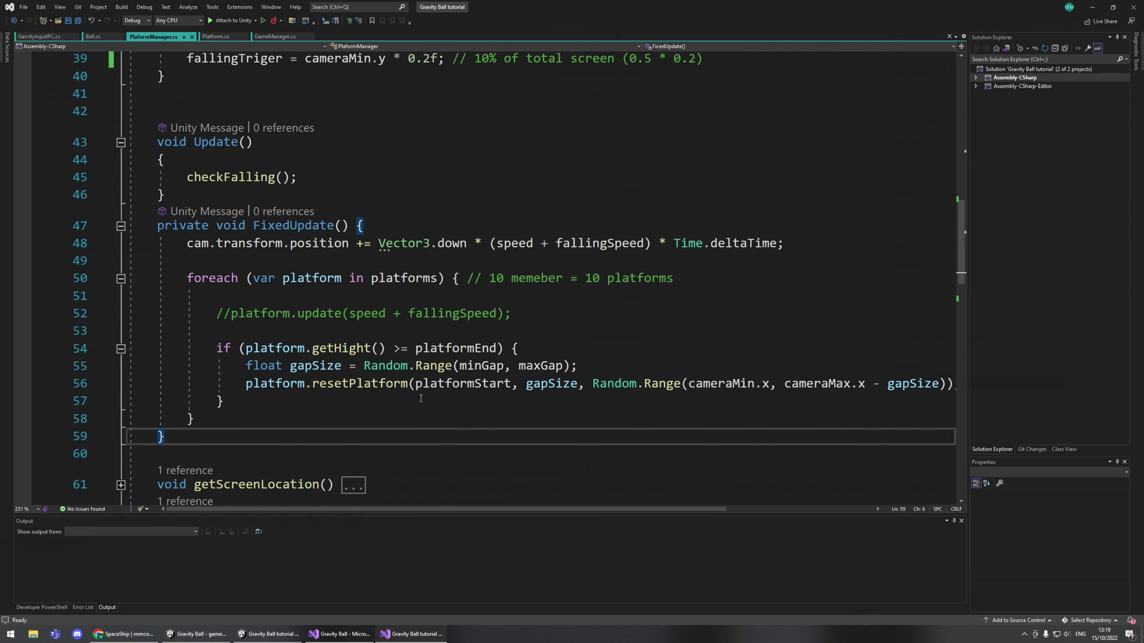
{"action": "left_click_drag", "start_coordinate": [244, 348], "coordinate": [386, 347]}
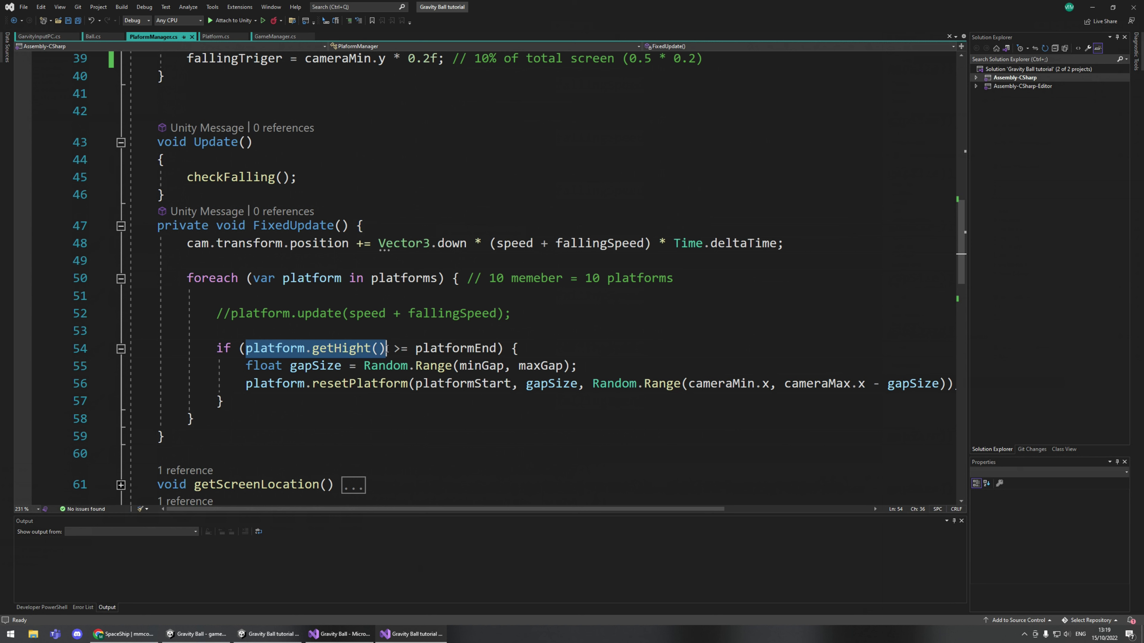
{"action": "left_click", "coordinate": [497, 347]}
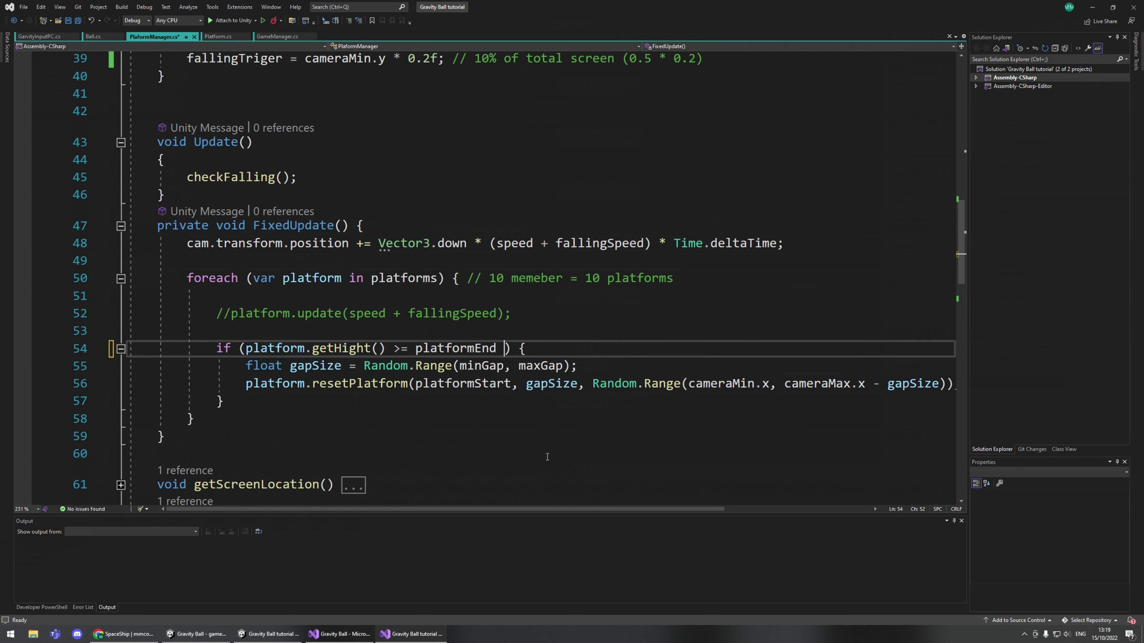
Append '+ cam.transform.position.y' after platformEnd on line 54 and save.
{"action": "left_click_drag", "start_coordinate": [218, 348], "coordinate": [386, 348]}
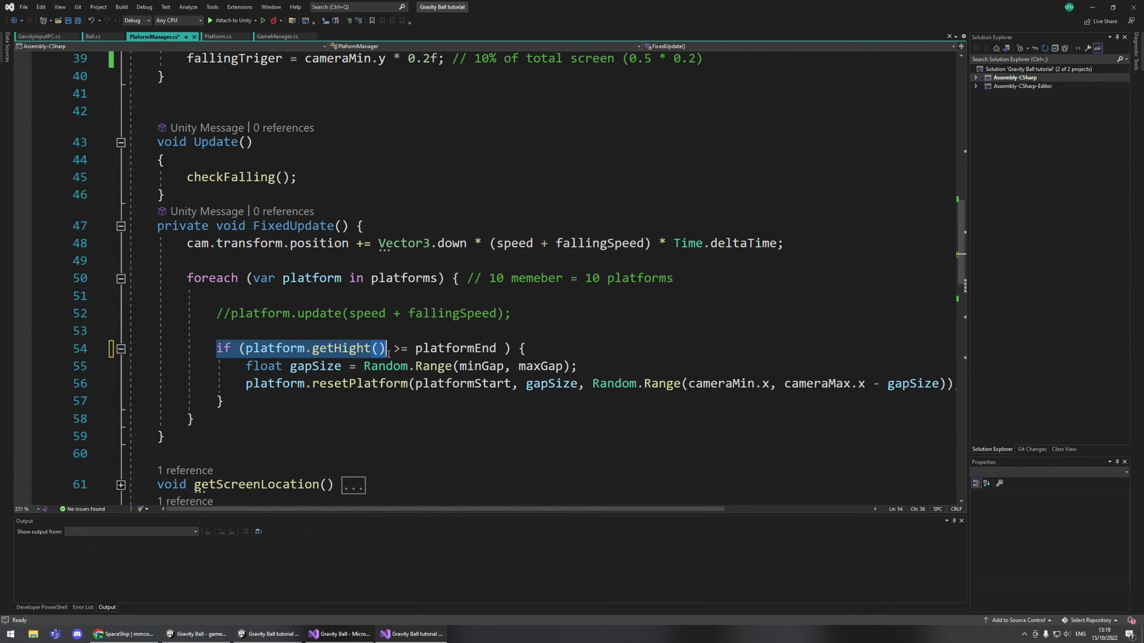
{"action": "key", "text": "Right"}
{"action": "type", "text": "+ cam."}
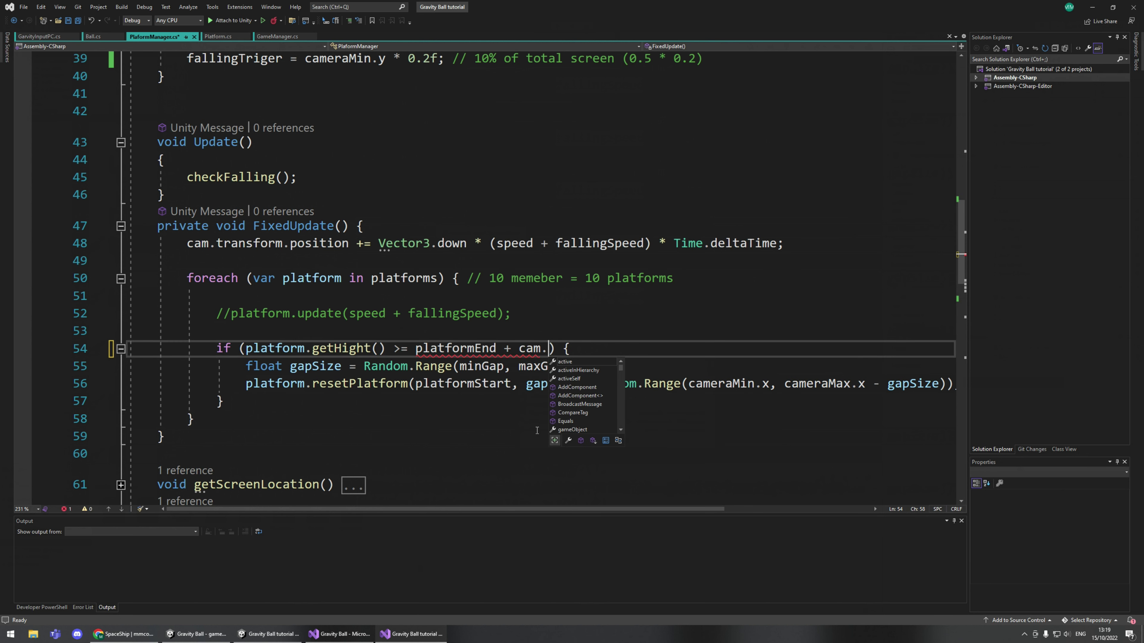
{"action": "type", "text": "transform"}
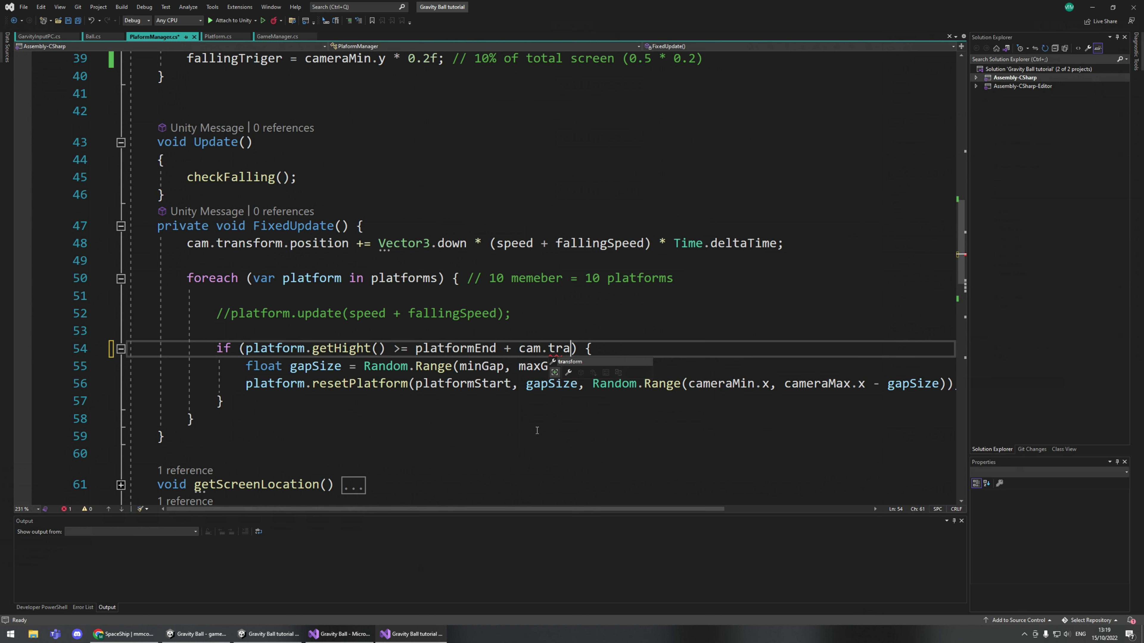
{"action": "type", "text": ".position"}
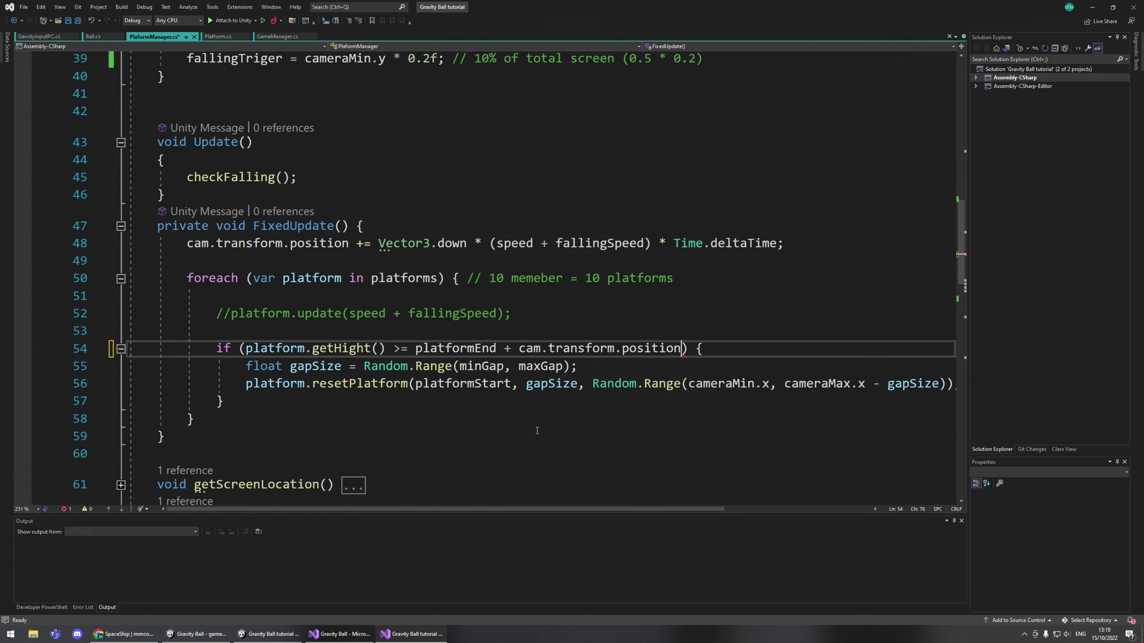
{"action": "type", "text": ".y"}
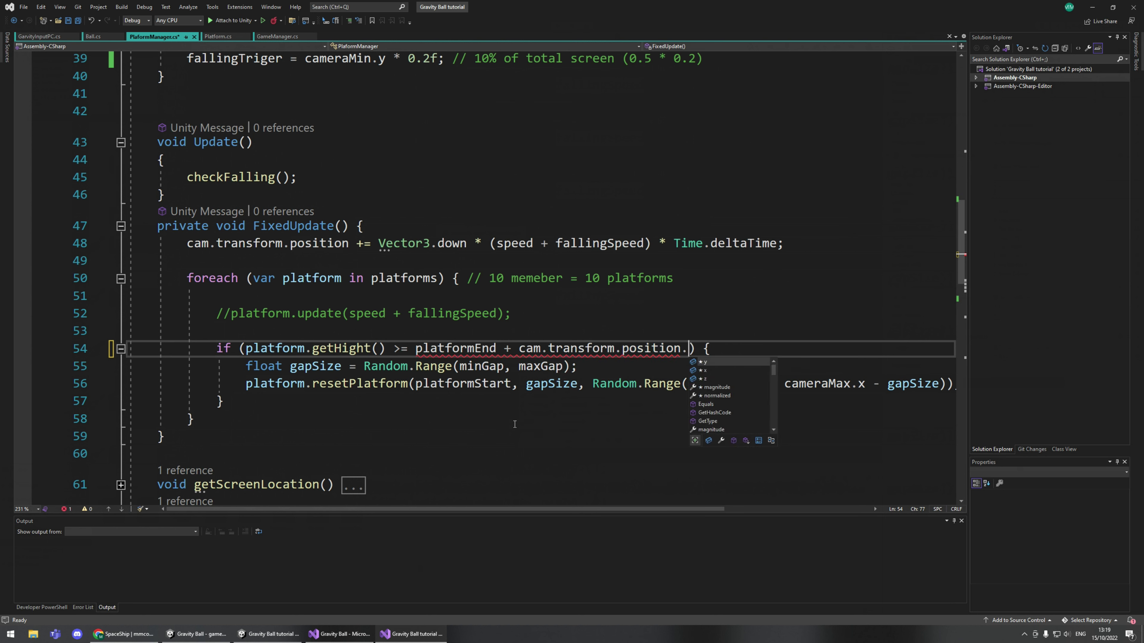
{"action": "key", "text": "ctrl+s"}
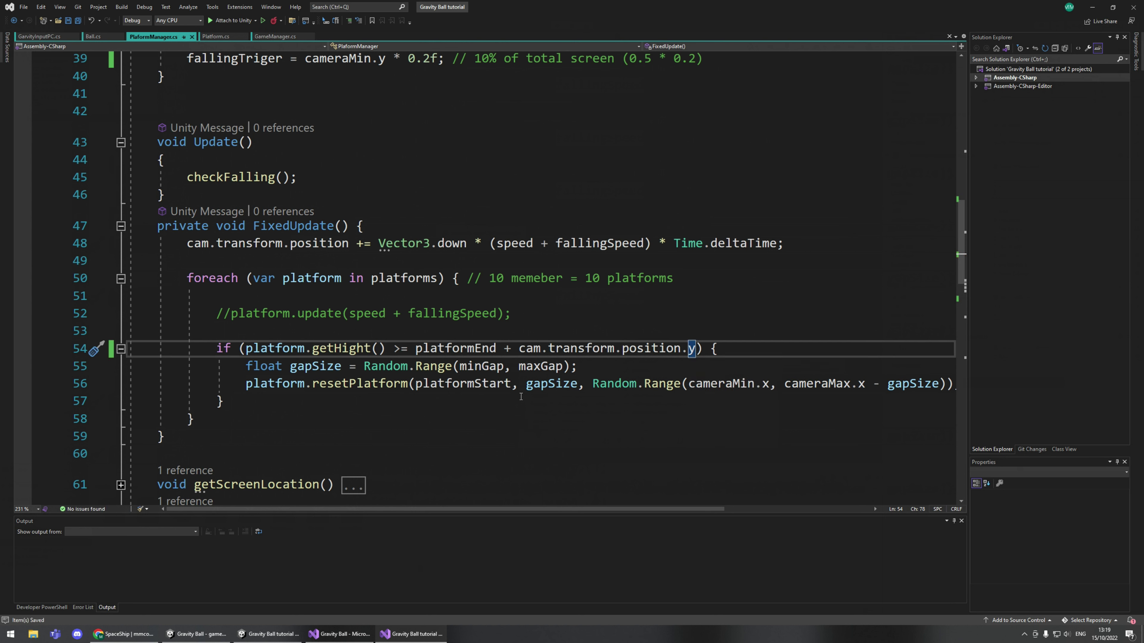
Review the new threshold expression and start a Debug.lo line above the check.
{"action": "left_click", "coordinate": [696, 362]}
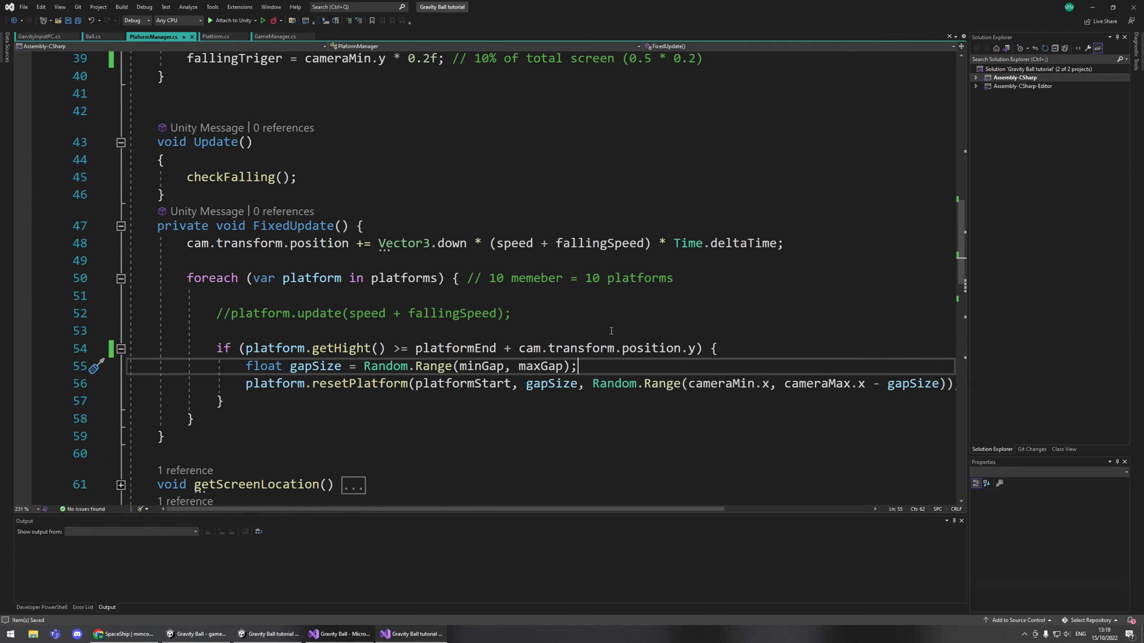
{"action": "left_click_drag", "start_coordinate": [417, 347], "coordinate": [699, 348]}
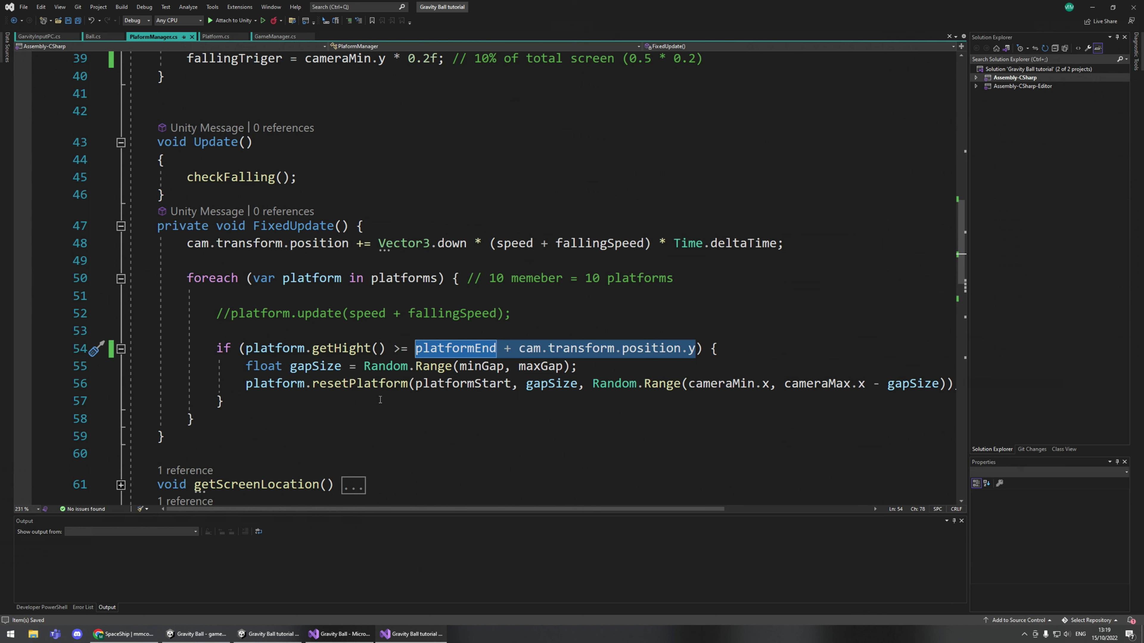
{"action": "left_click", "coordinate": [256, 331]}
{"action": "type", "text": "Debug.l"}
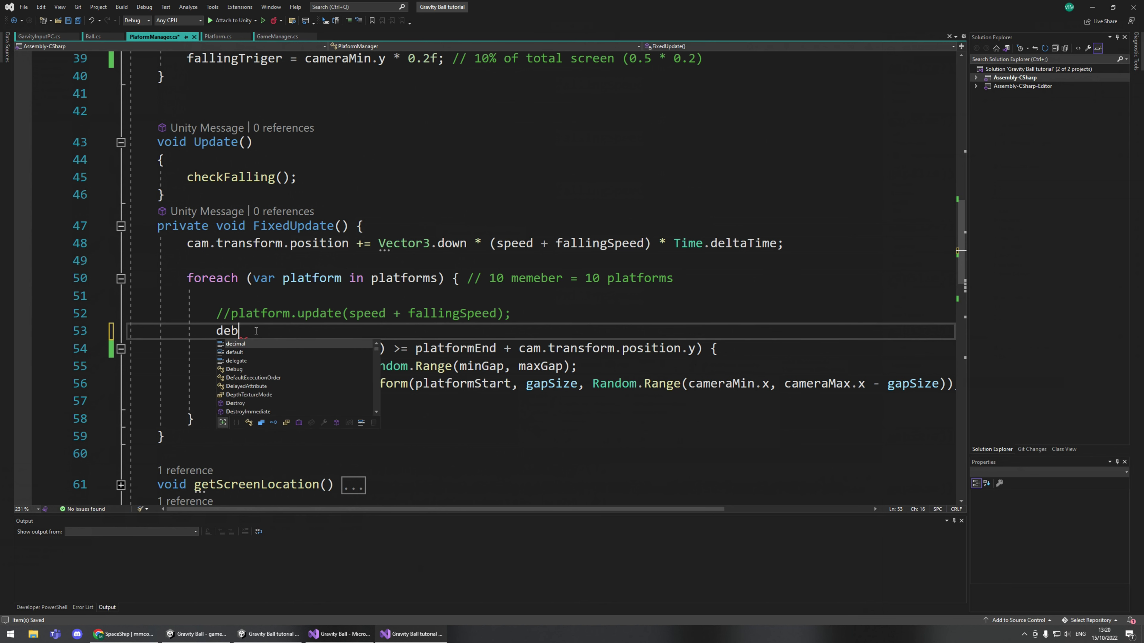
{"action": "type", "text": "o"}
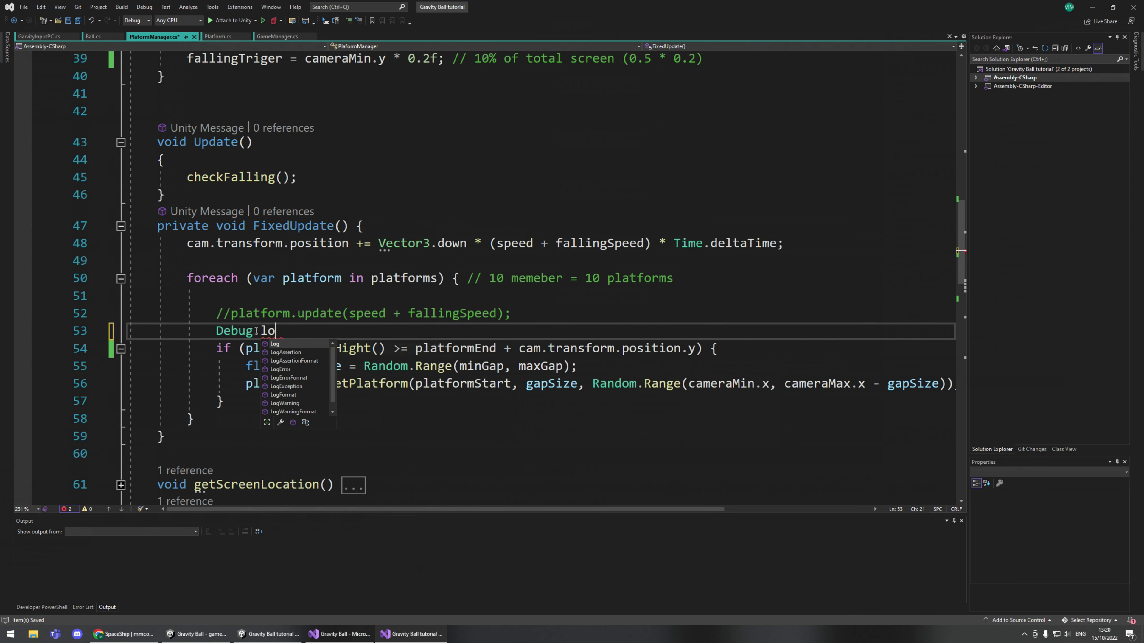
Start the Debug.Log message with "Platform, height is: " followed by platform.getHight().
{"action": "key", "text": "Tab"}
{"action": "type", "text": "()"}
{"action": "left_click_drag", "start_coordinate": [414, 350], "coordinate": [696, 349]}
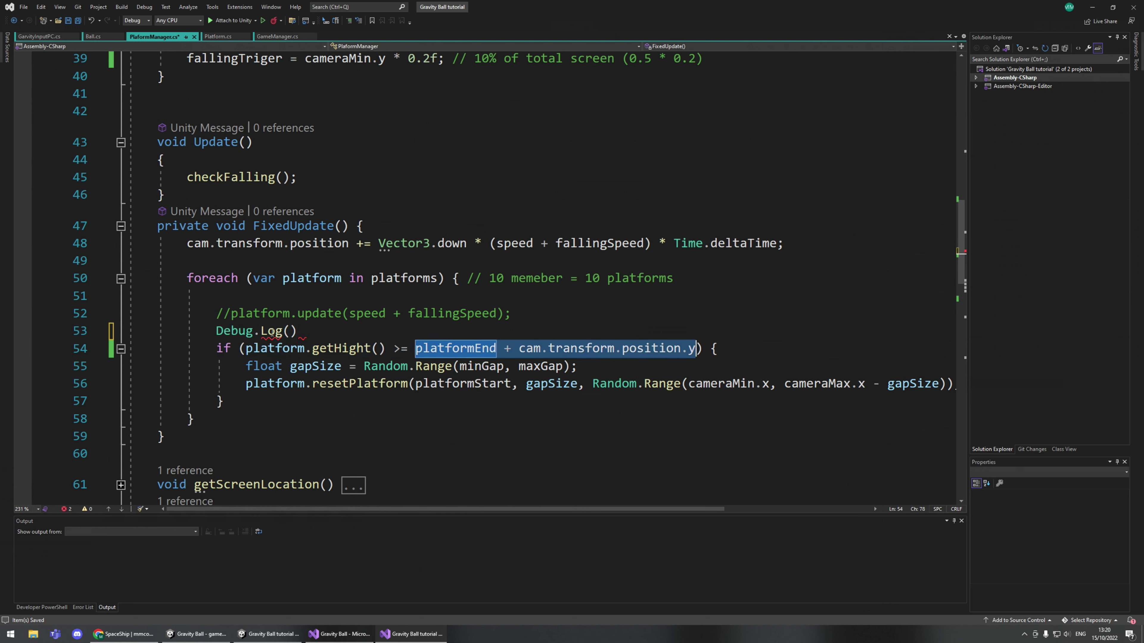
{"action": "left_click", "coordinate": [292, 331]}
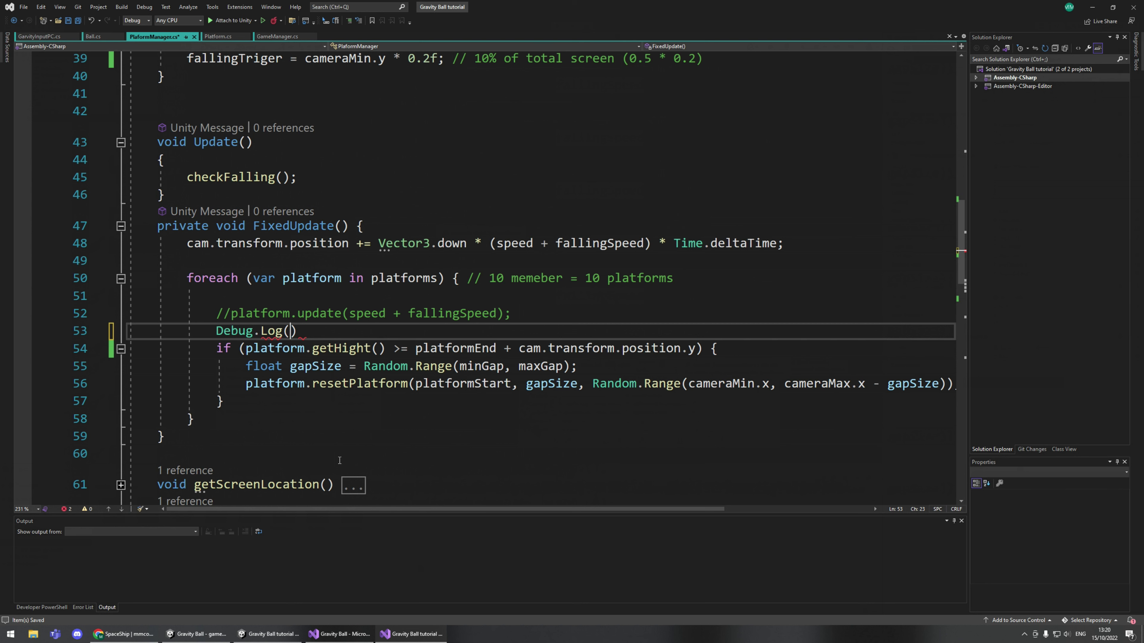
{"action": "type", "text": "\"Platform, height is:"}
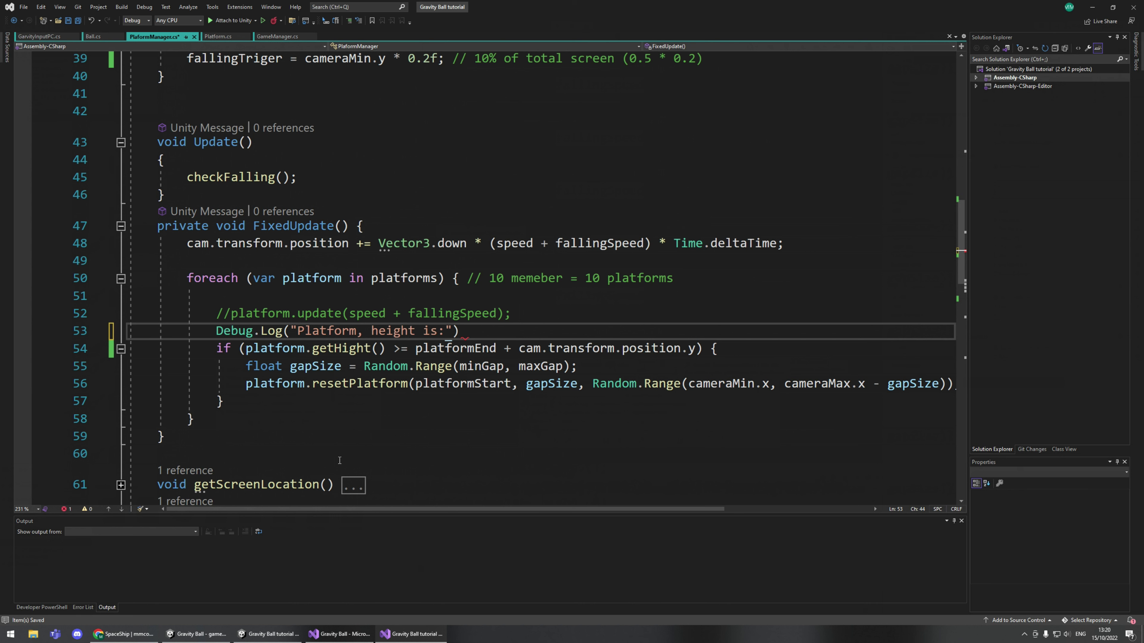
{"action": "type", "text": " \" +"}
{"action": "left_click", "coordinate": [245, 348]}
{"action": "left_click_drag", "start_coordinate": [245, 348], "coordinate": [394, 355]}
{"action": "key", "text": "ctrl+c"}
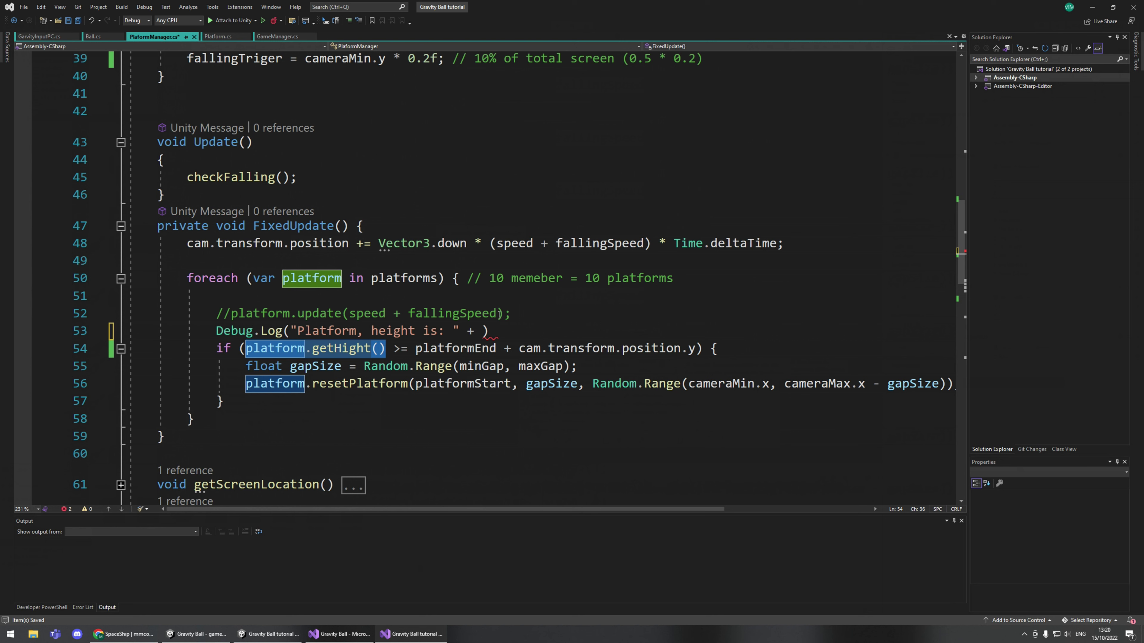
{"action": "left_click", "coordinate": [482, 333]}
{"action": "key", "text": "ctrl+v"}
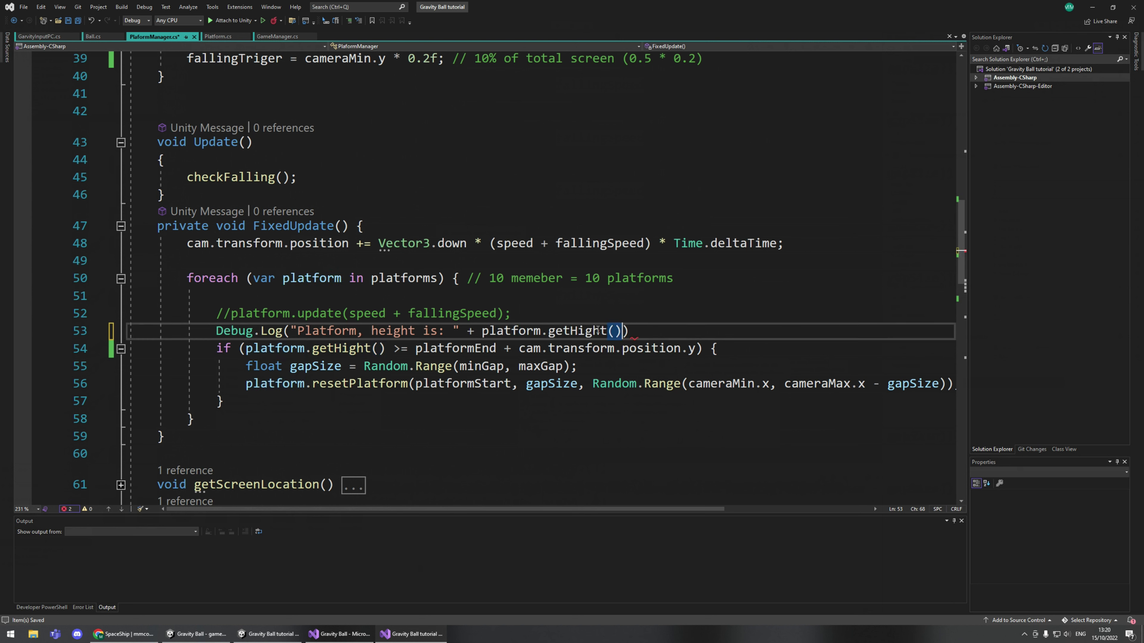
{"action": "key", "text": "End"}
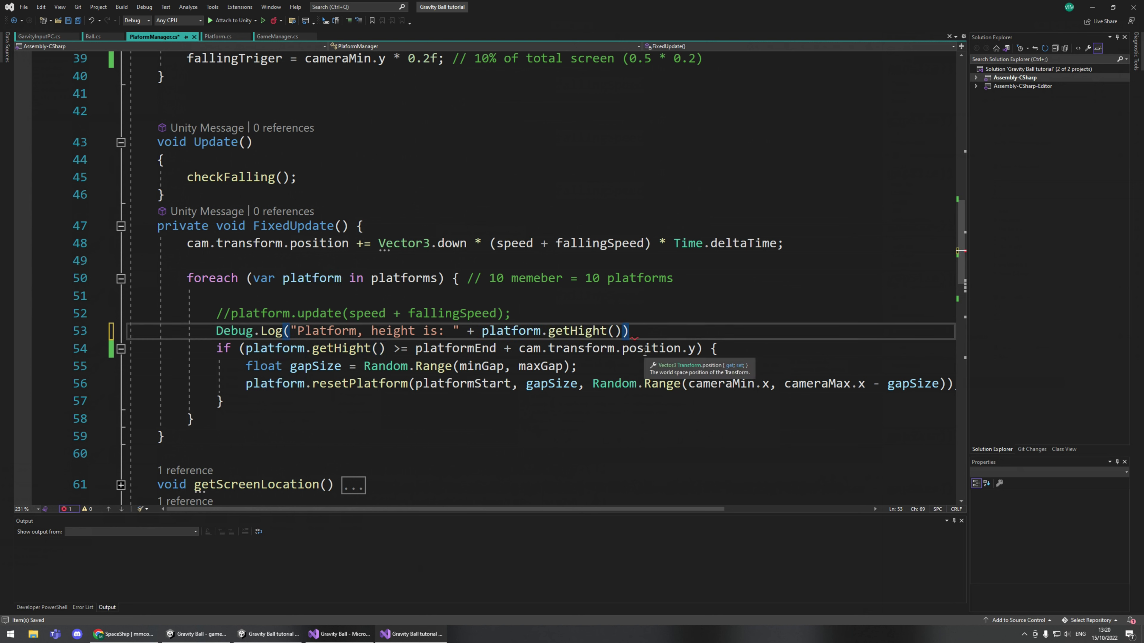
{"action": "key", "text": "Left"}
Append " - New triger pont is:" plus (platformEnd + cam.transform.position.y), ending with a semicolon.
{"action": "type", "text": "+ "}
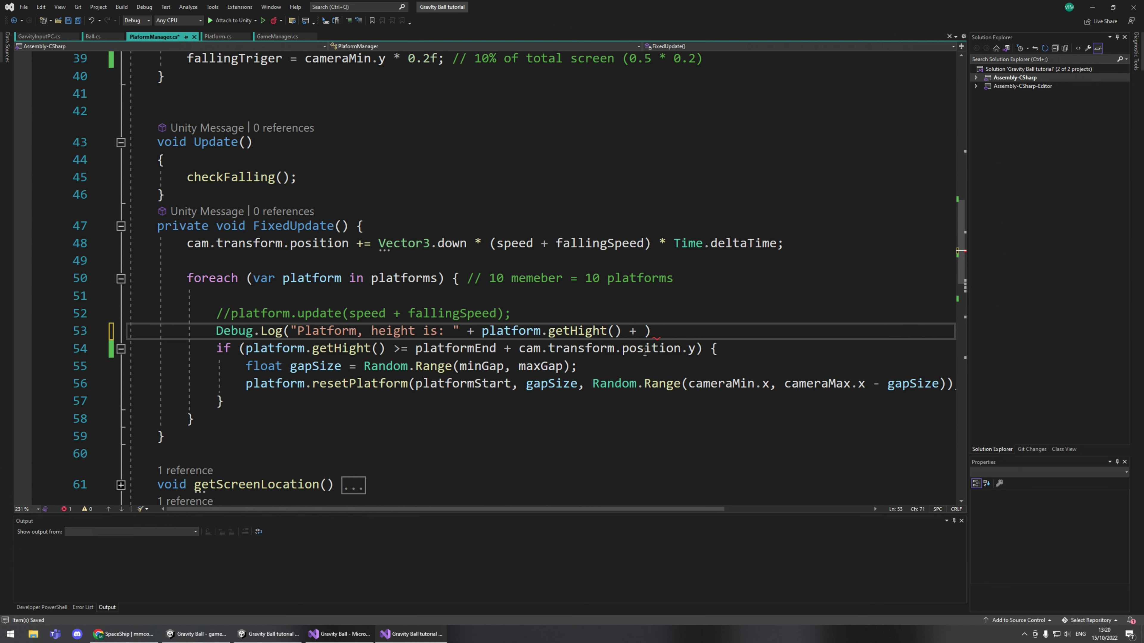
{"action": "type", "text": "\""}
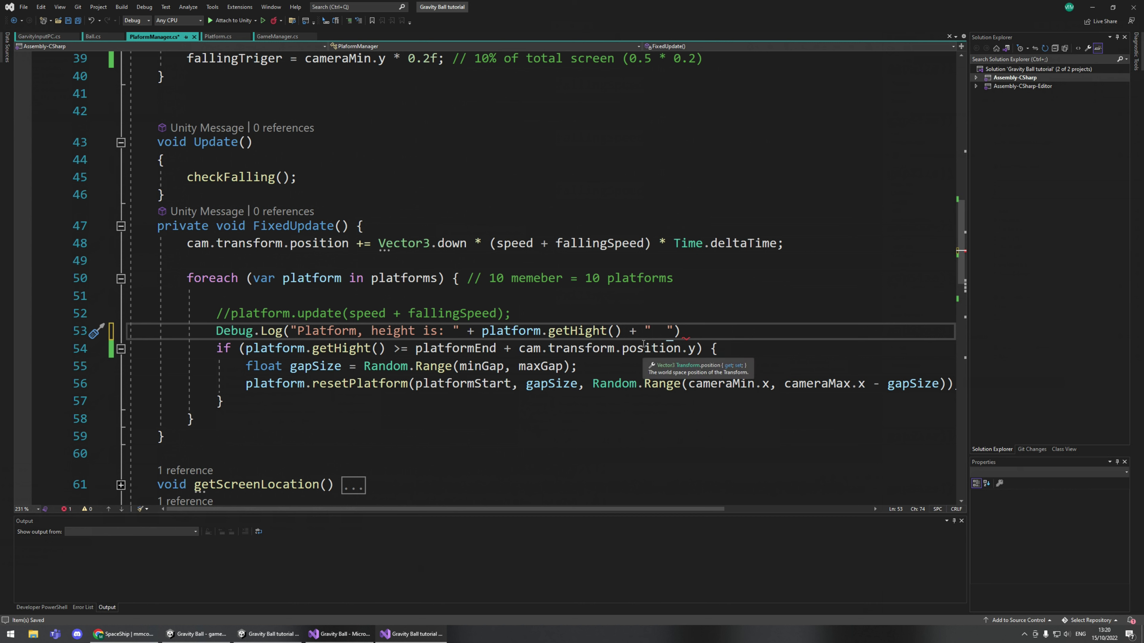
{"action": "type", "text": "-  "}
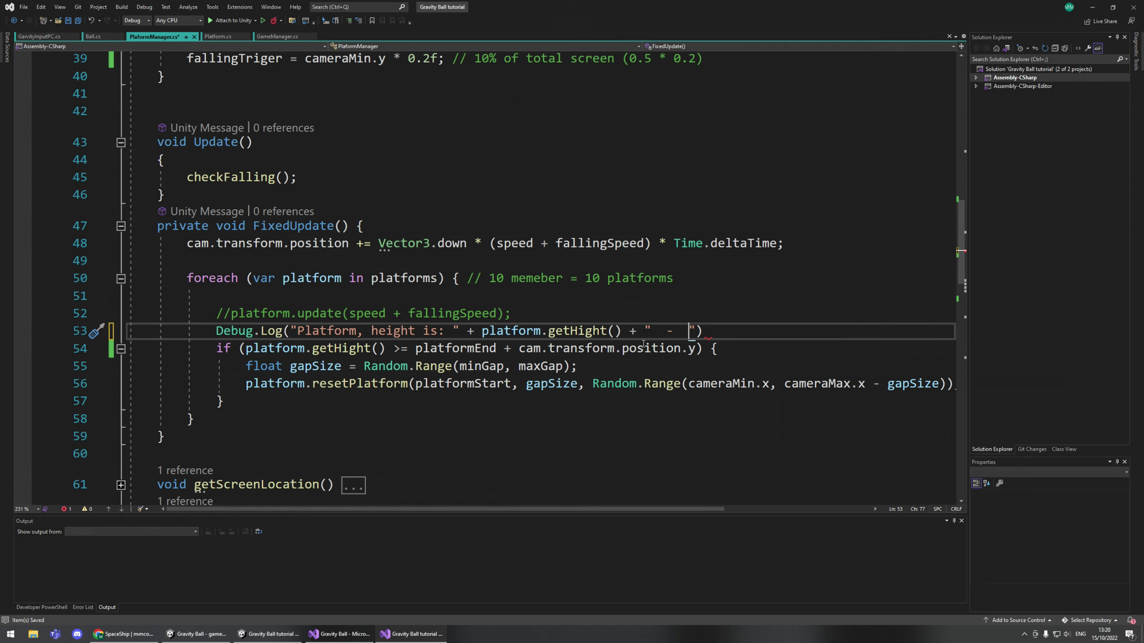
{"action": "type", "text": "New "}
{"action": "type", "text": "triger "}
{"action": "type", "text": "pont is"}
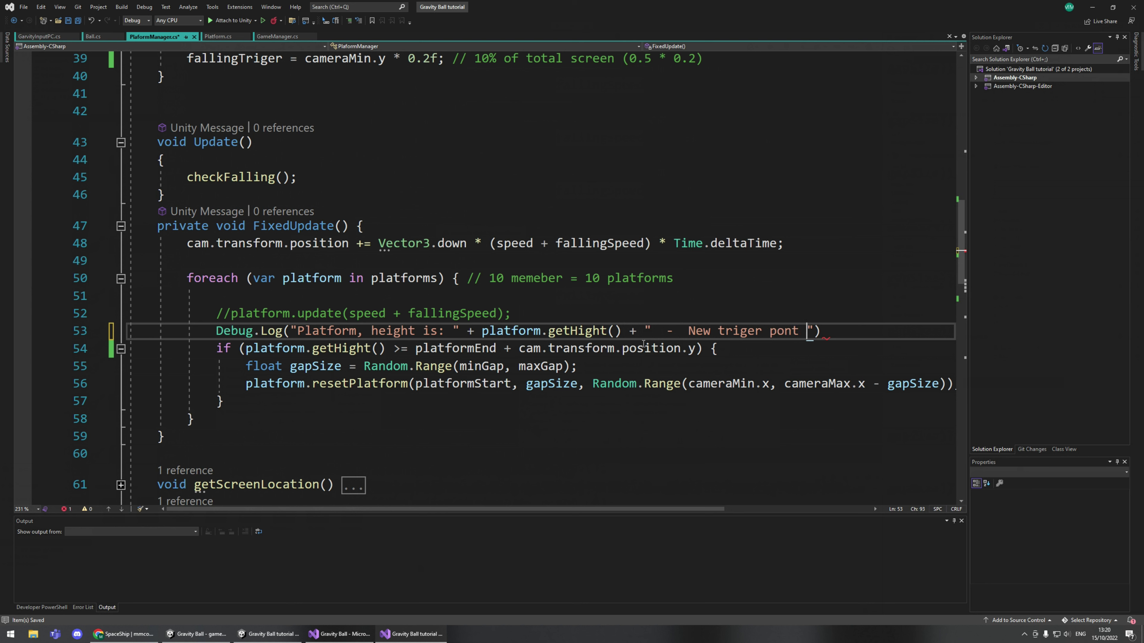
{"action": "key", "text": "BackSpace"}
{"action": "type", "text": ":"}
{"action": "key", "text": "alt+z"}
{"action": "key", "text": "alt+z"}
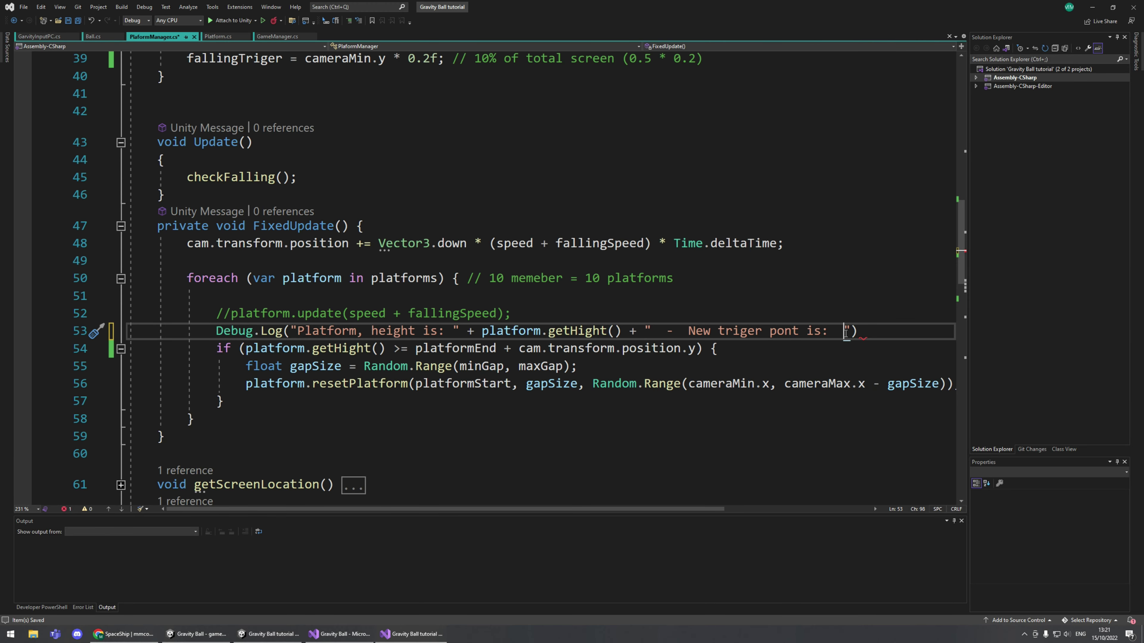
{"action": "key", "text": "Right"}
{"action": "type", "text": "+ ("}
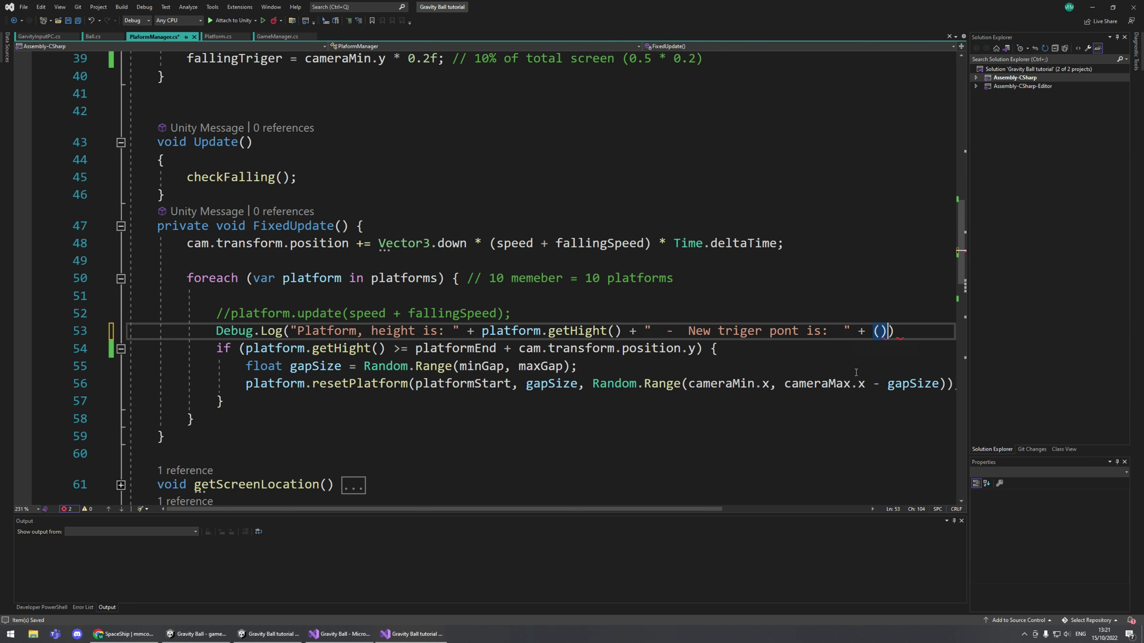
{"action": "left_click_drag", "start_coordinate": [414, 348], "coordinate": [691, 348]}
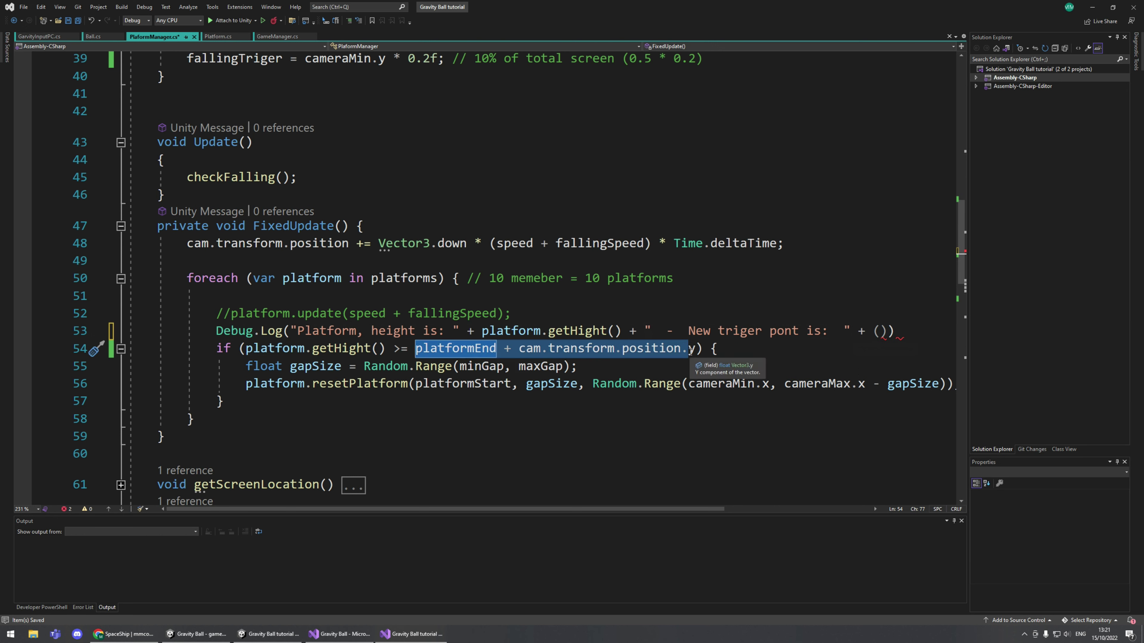
{"action": "left_click_drag", "start_coordinate": [696, 349], "coordinate": [422, 357]}
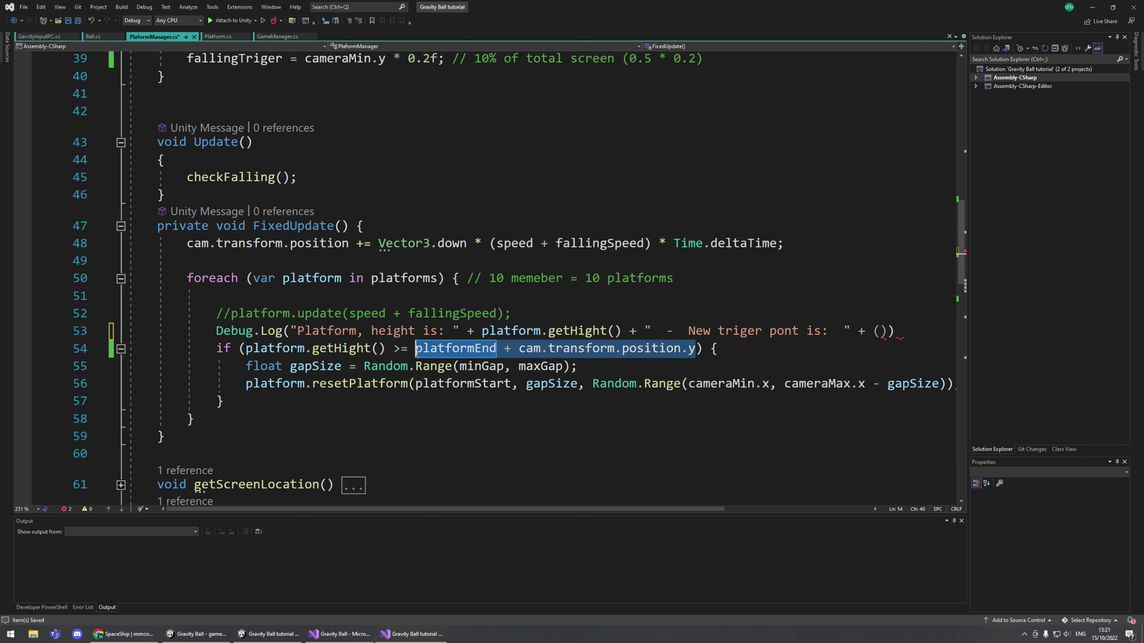
{"action": "left_click", "coordinate": [879, 331]}
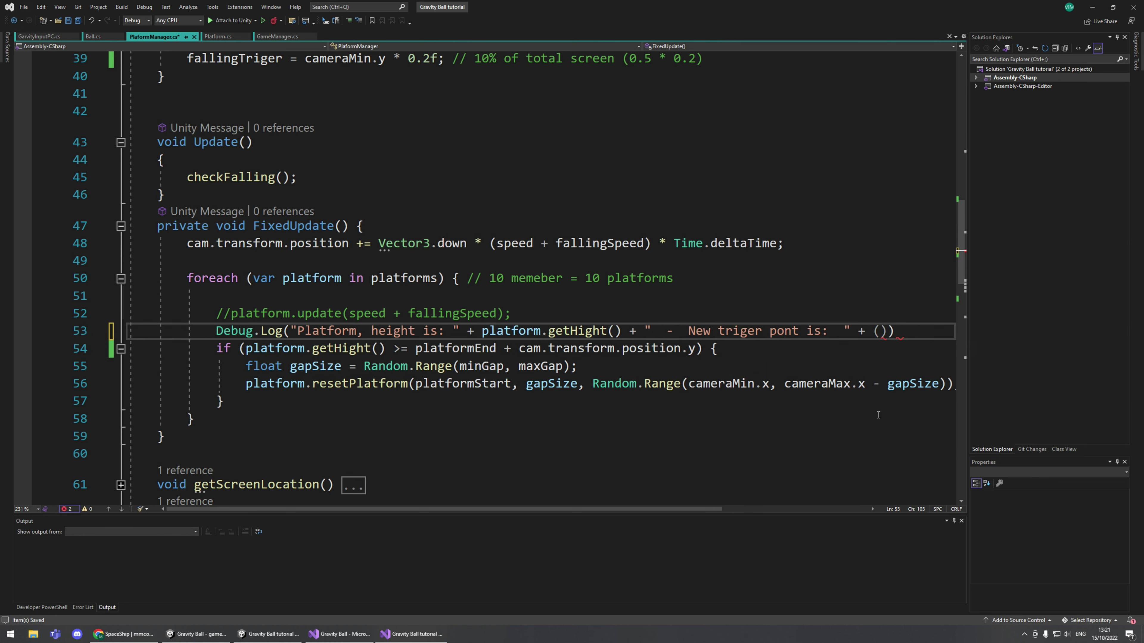
{"action": "type", "text": "platformEnd + cam.transform.position.y"}
{"action": "left_click_drag", "start_coordinate": [685, 505], "coordinate": [738, 505]}
{"action": "left_click", "coordinate": [878, 335]}
{"action": "type", "text": ";"}
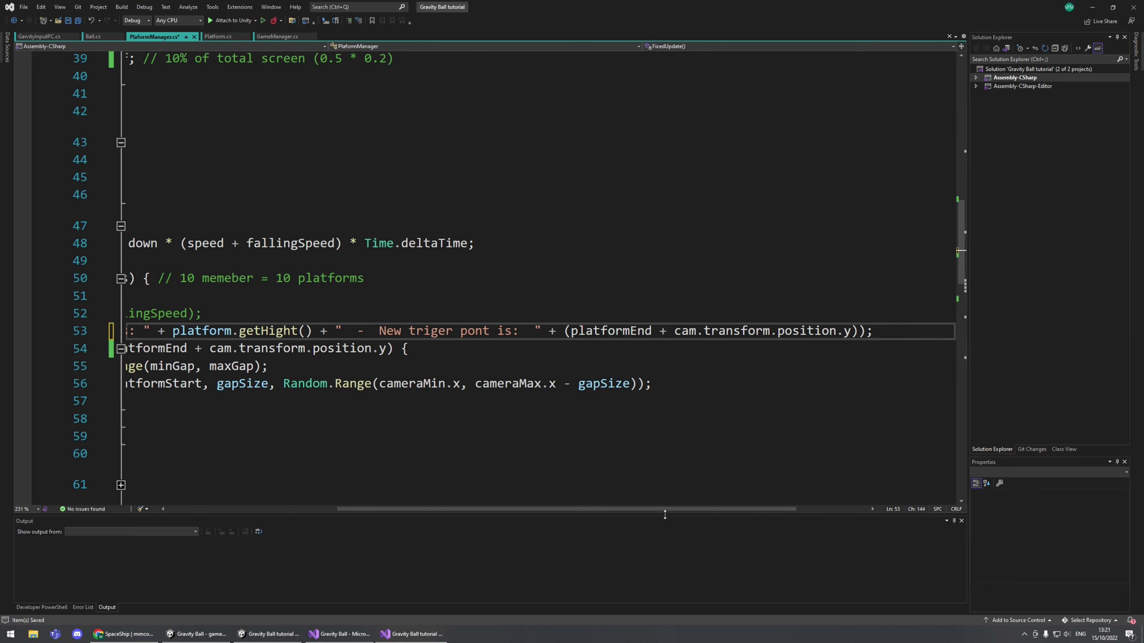
{"action": "left_click_drag", "start_coordinate": [668, 508], "coordinate": [504, 523]}
{"action": "left_click_drag", "start_coordinate": [282, 331], "coordinate": [599, 332]}
{"action": "left_click_drag", "start_coordinate": [588, 509], "coordinate": [644, 510]}
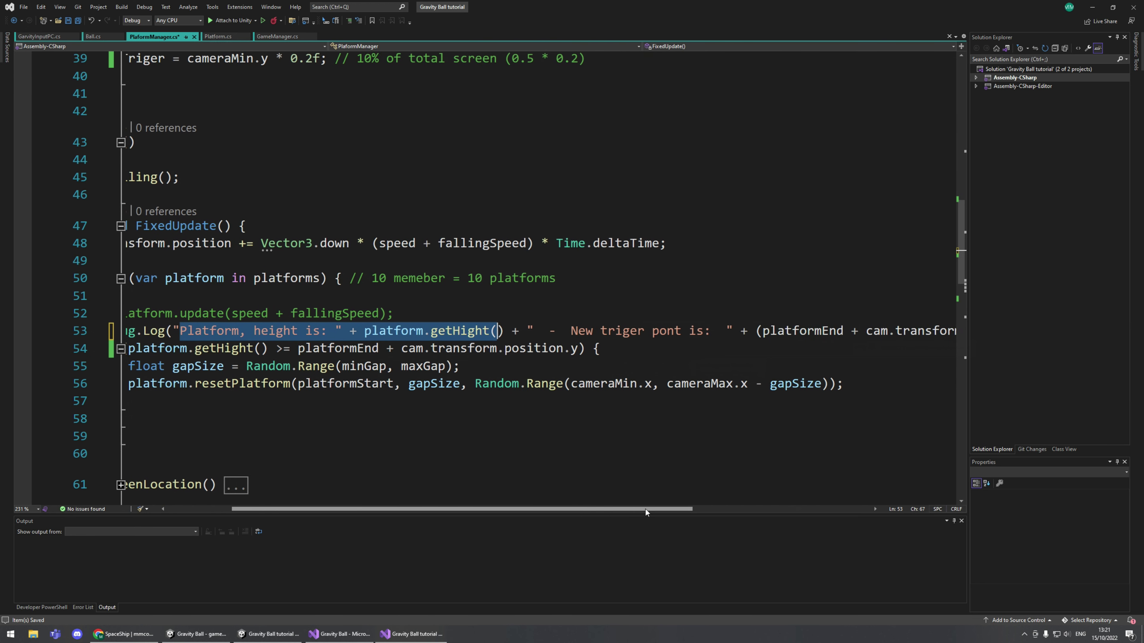
{"action": "left_click_drag", "start_coordinate": [571, 331], "coordinate": [704, 333]}
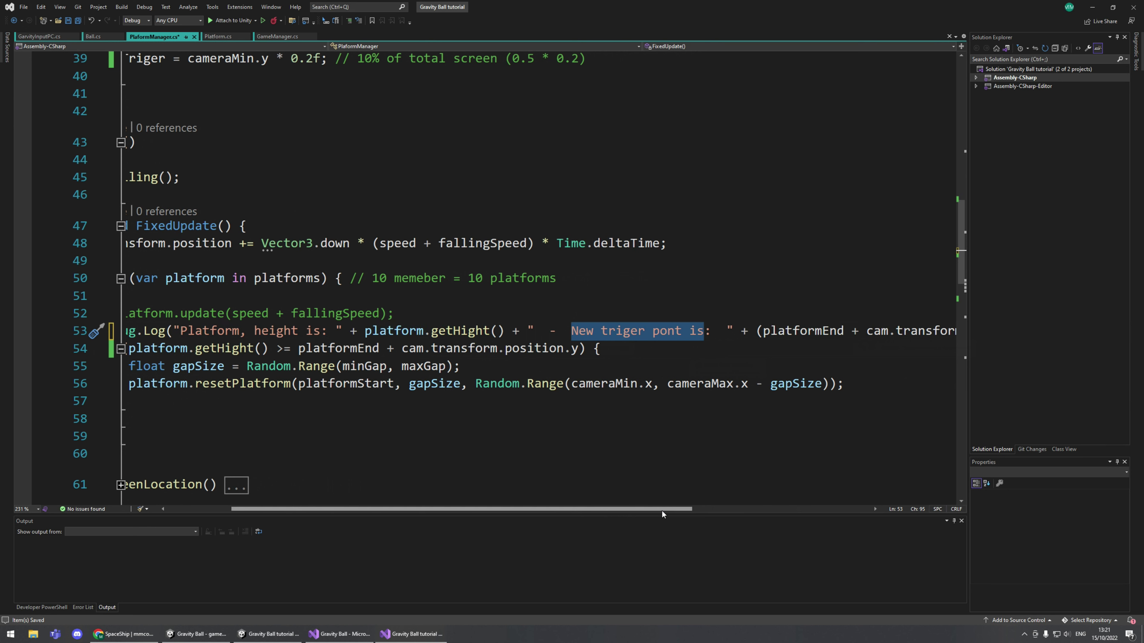
{"action": "left_click_drag", "start_coordinate": [662, 509], "coordinate": [717, 509]}
{"action": "left_click_drag", "start_coordinate": [666, 331], "coordinate": [181, 313]}
{"action": "double_click", "coordinate": [703, 331]}
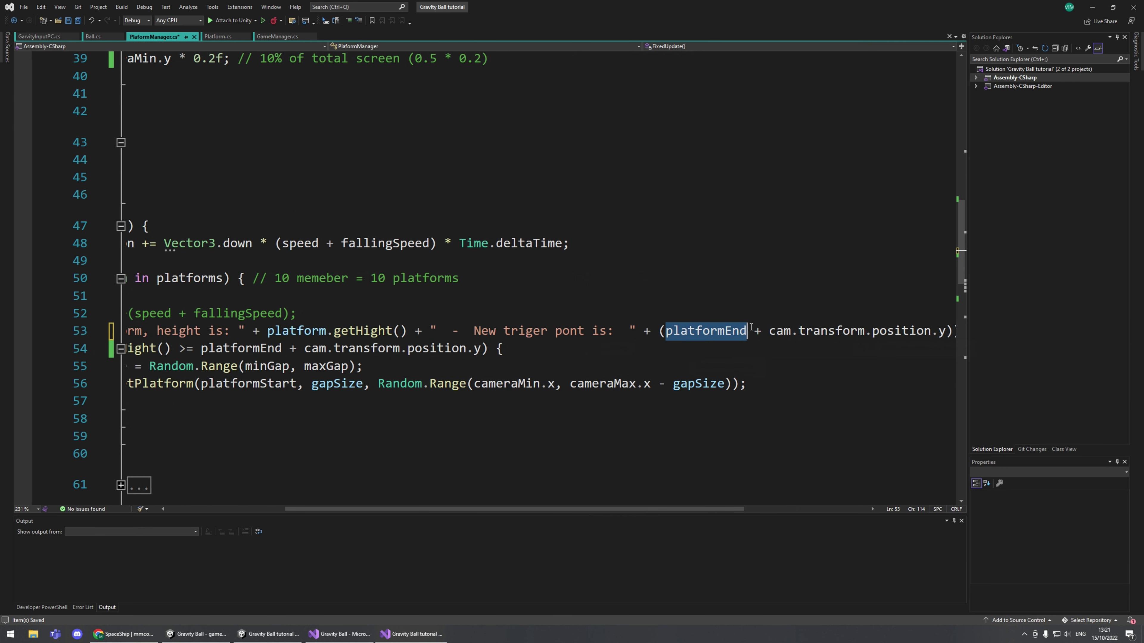
{"action": "left_click_drag", "start_coordinate": [703, 510], "coordinate": [755, 511]}
{"action": "left_click_drag", "start_coordinate": [673, 332], "coordinate": [864, 333]}
{"action": "left_click_drag", "start_coordinate": [753, 510], "coordinate": [575, 538]}
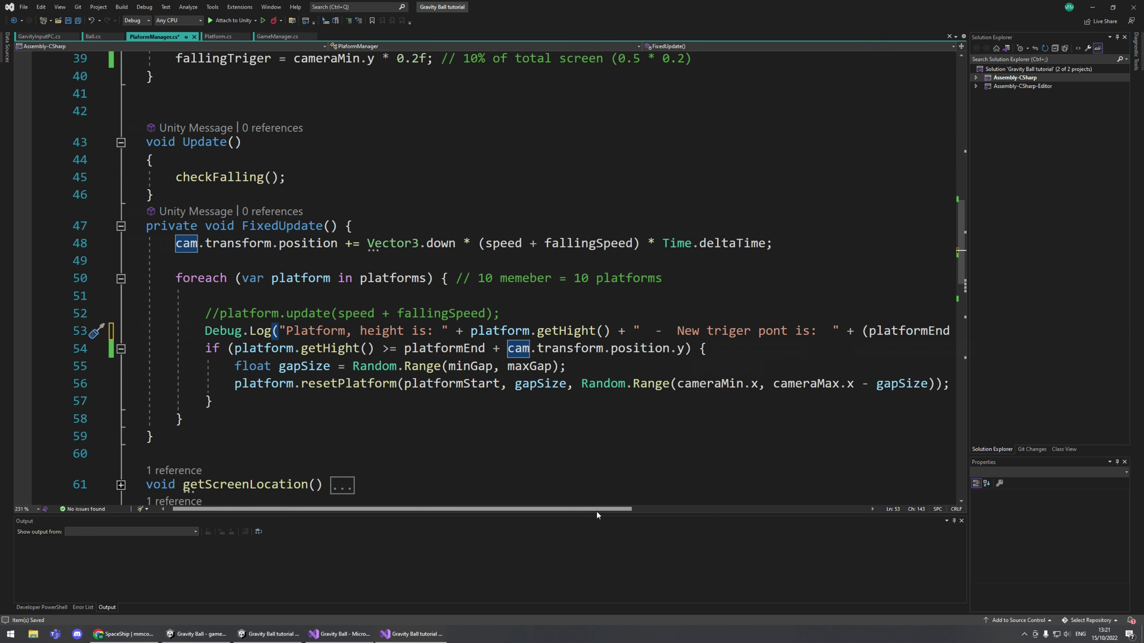
{"action": "left_click_drag", "start_coordinate": [597, 511], "coordinate": [702, 509]}
{"action": "left_click_drag", "start_coordinate": [668, 330], "coordinate": [948, 331]}
{"action": "left_click_drag", "start_coordinate": [643, 510], "coordinate": [497, 513]}
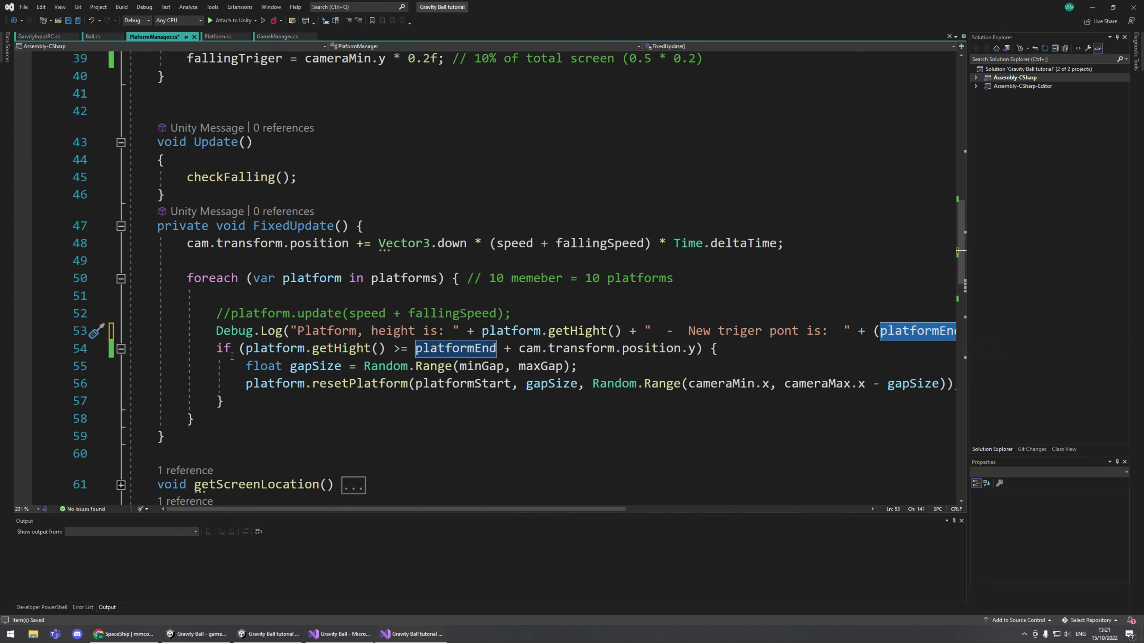
Reduce line 53 to Debug.Log(platformEnd + cam.transform.position.y); and save the script.
{"action": "left_click_drag", "start_coordinate": [877, 332], "coordinate": [290, 332]}
{"action": "key", "text": "BackSpace"}
{"action": "key", "text": "BackSpace"}
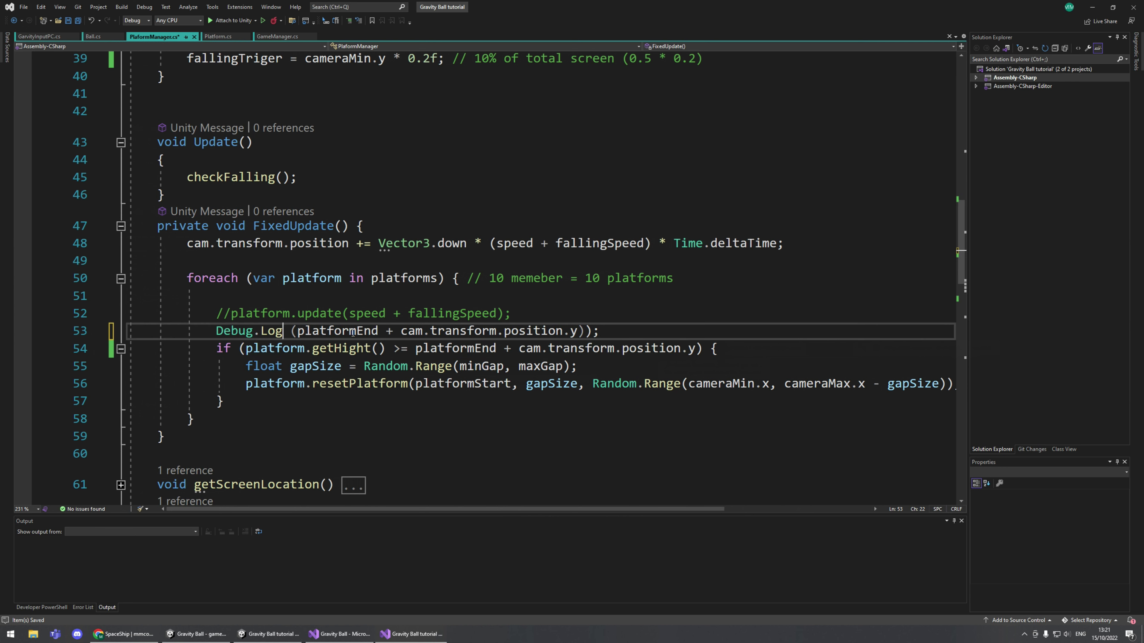
{"action": "key", "text": "Delete"}
{"action": "left_click", "coordinate": [583, 331]}
{"action": "key", "text": "BackSpace"}
{"action": "key", "text": "End"}
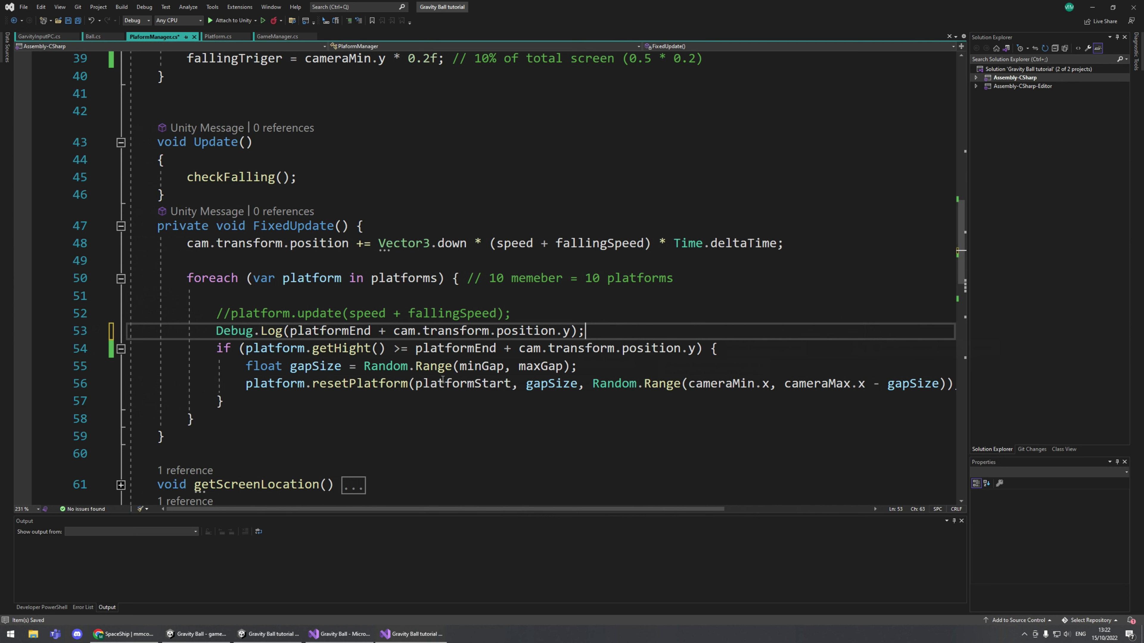
{"action": "left_click_drag", "start_coordinate": [246, 348], "coordinate": [386, 348]}
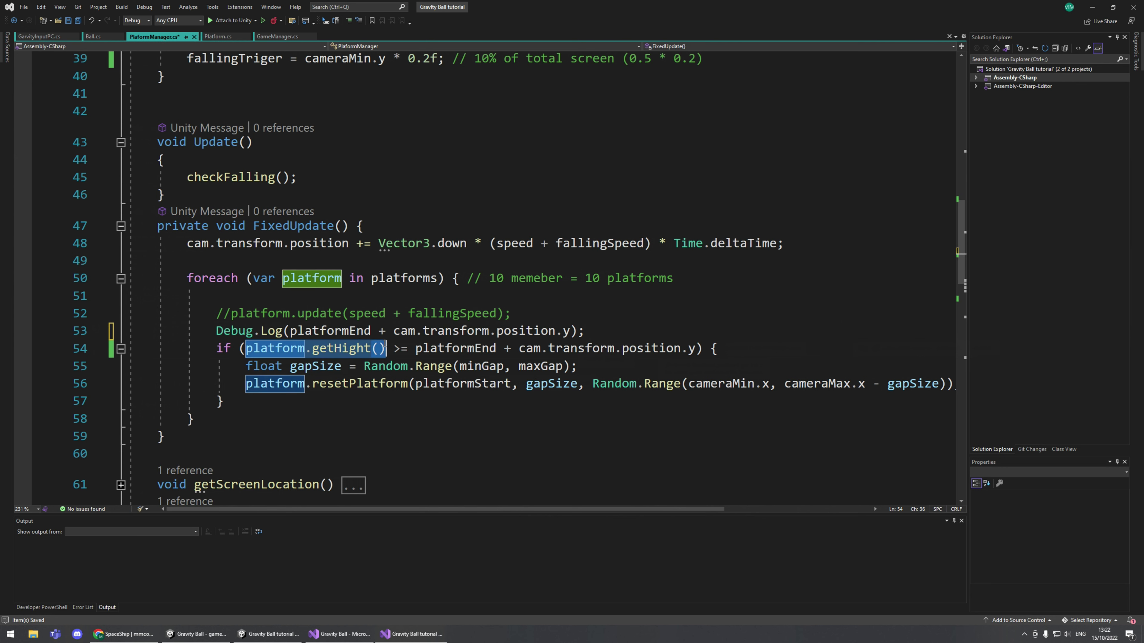
{"action": "key", "text": "ctrl+s"}
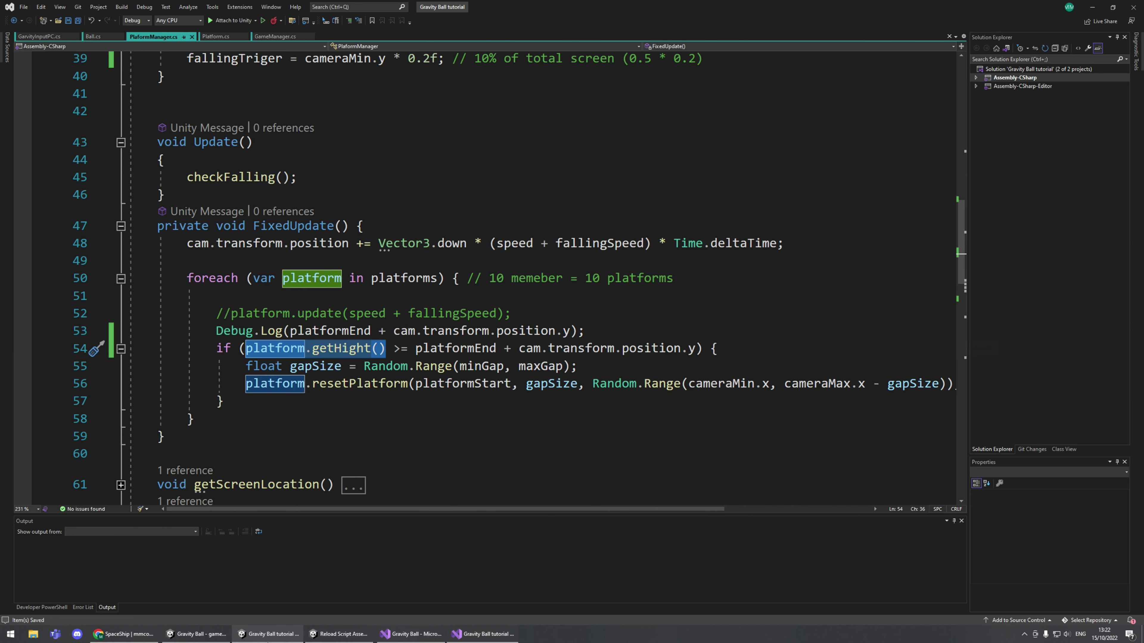
{"action": "left_click", "coordinate": [266, 636]}
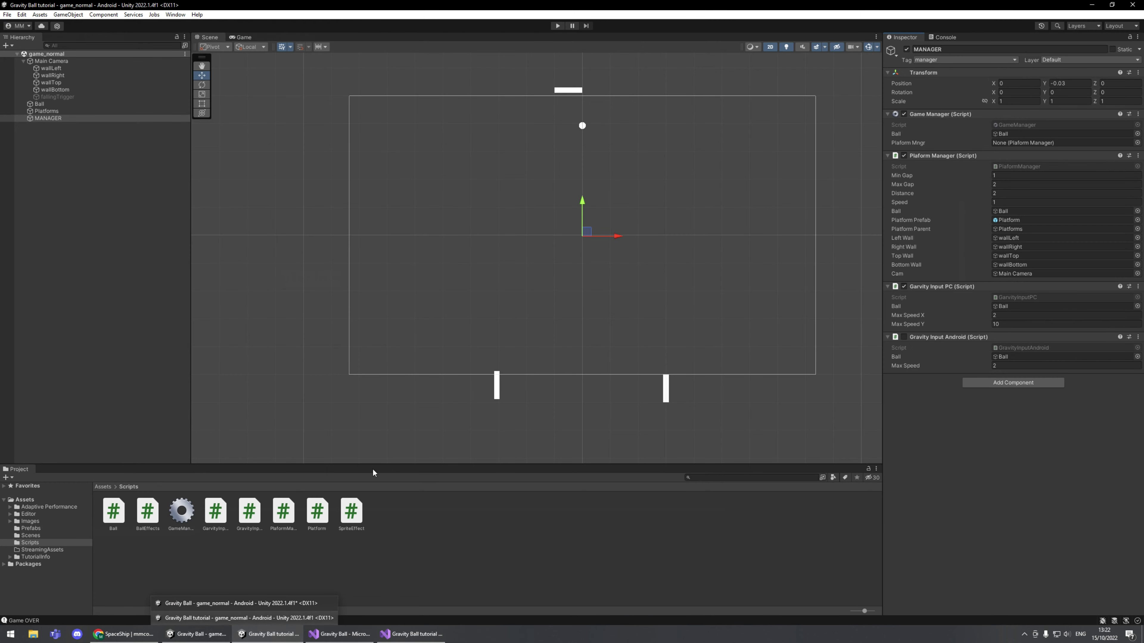
Run the game from the Game view and inspect the spawned platforms in the Scene view.
{"action": "left_click", "coordinate": [242, 37]}
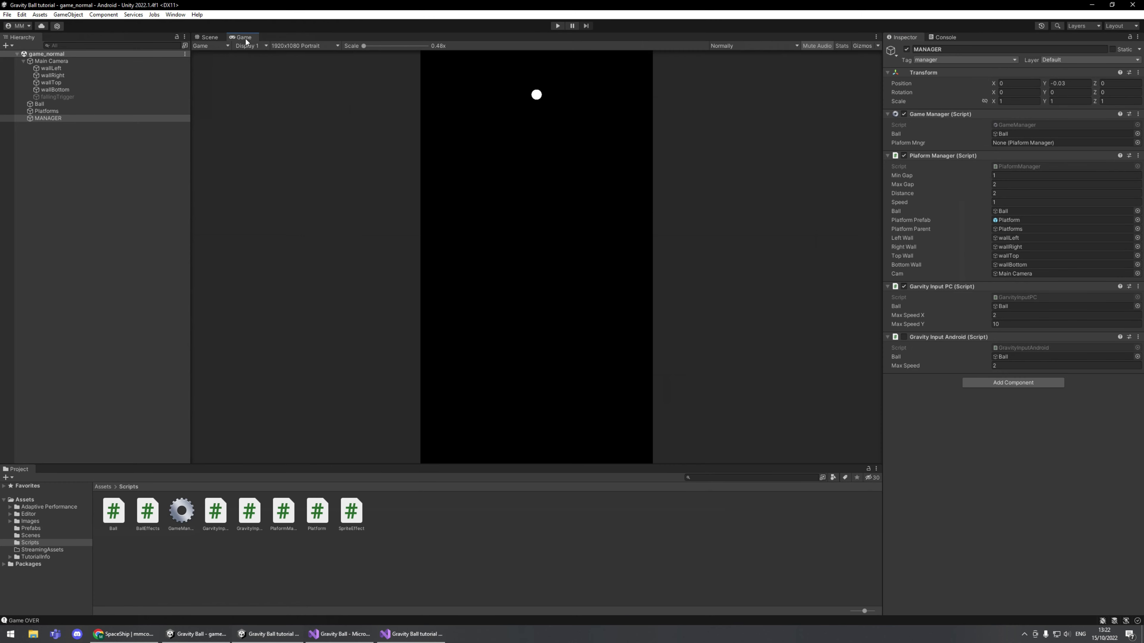
{"action": "left_click", "coordinate": [572, 26]}
{"action": "left_click", "coordinate": [557, 25]}
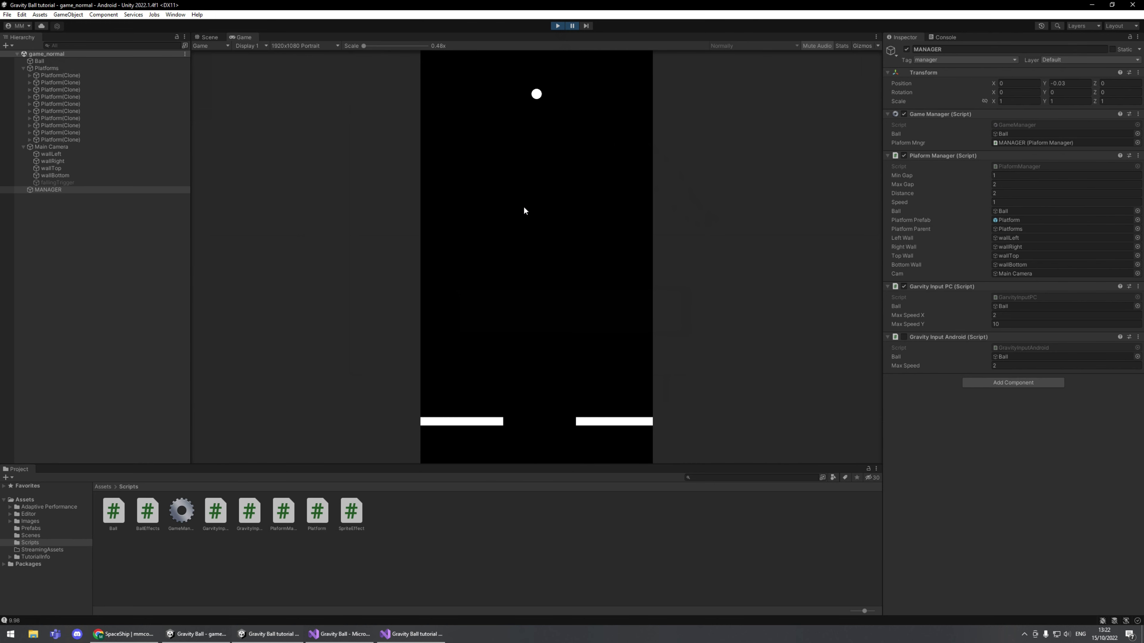
{"action": "left_click", "coordinate": [208, 38]}
{"action": "scroll", "coordinate": [576, 322], "scroll_direction": "down", "scroll_amount": 3}
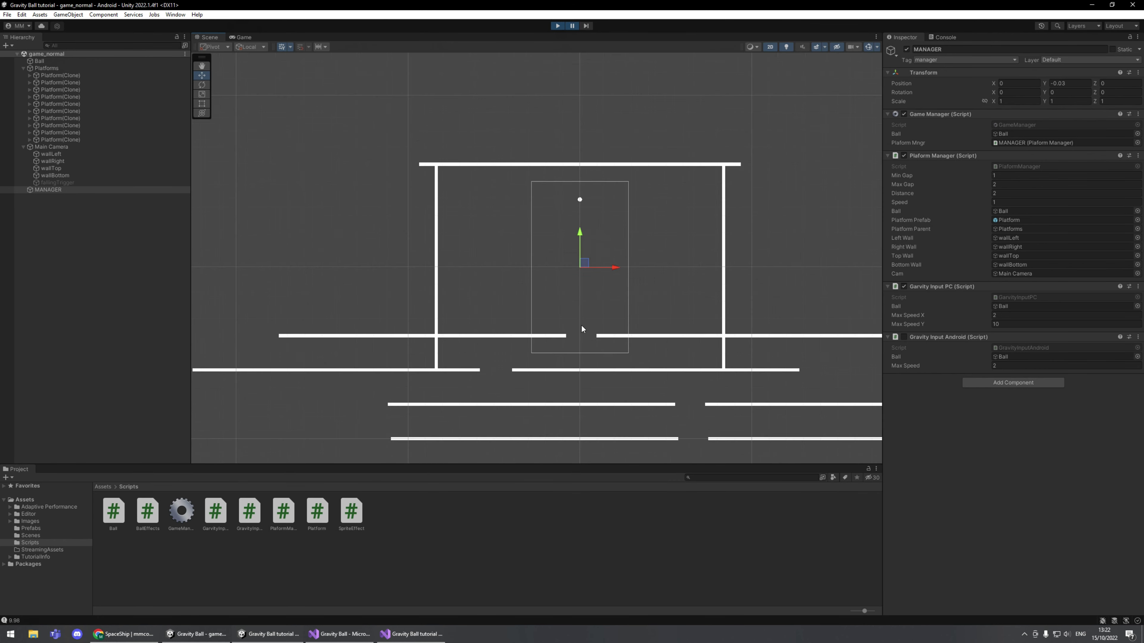
{"action": "scroll", "coordinate": [648, 447], "scroll_direction": "down", "scroll_amount": 3}
{"action": "scroll", "coordinate": [632, 406], "scroll_direction": "up", "scroll_amount": 2}
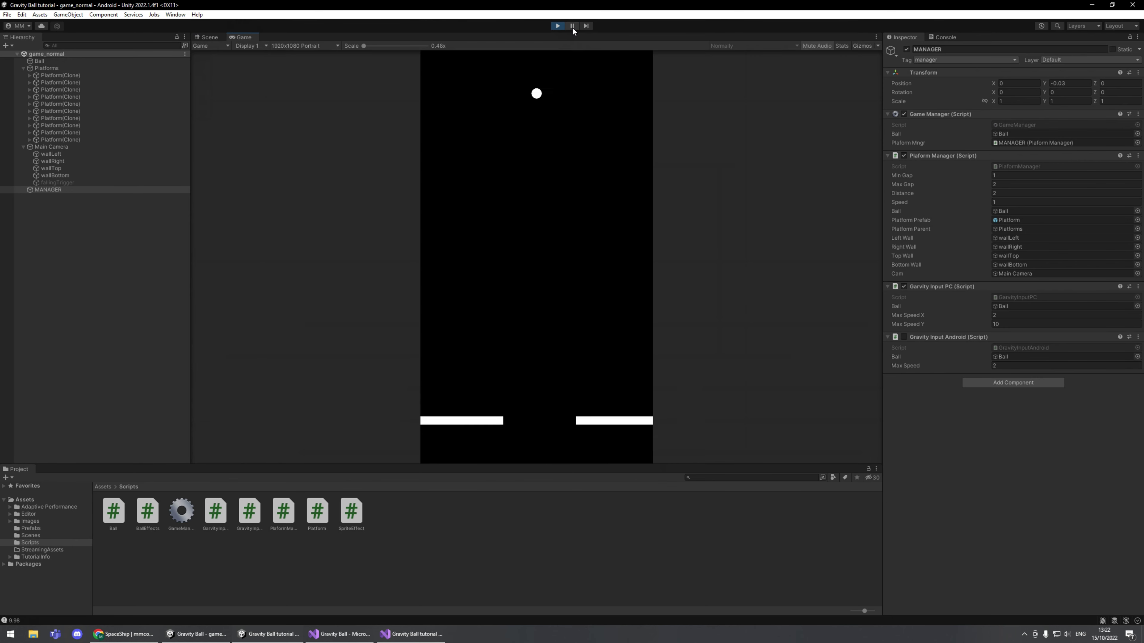
Restart play mode, pause it, and select half of a spawned platform.
{"action": "left_click", "coordinate": [558, 26]}
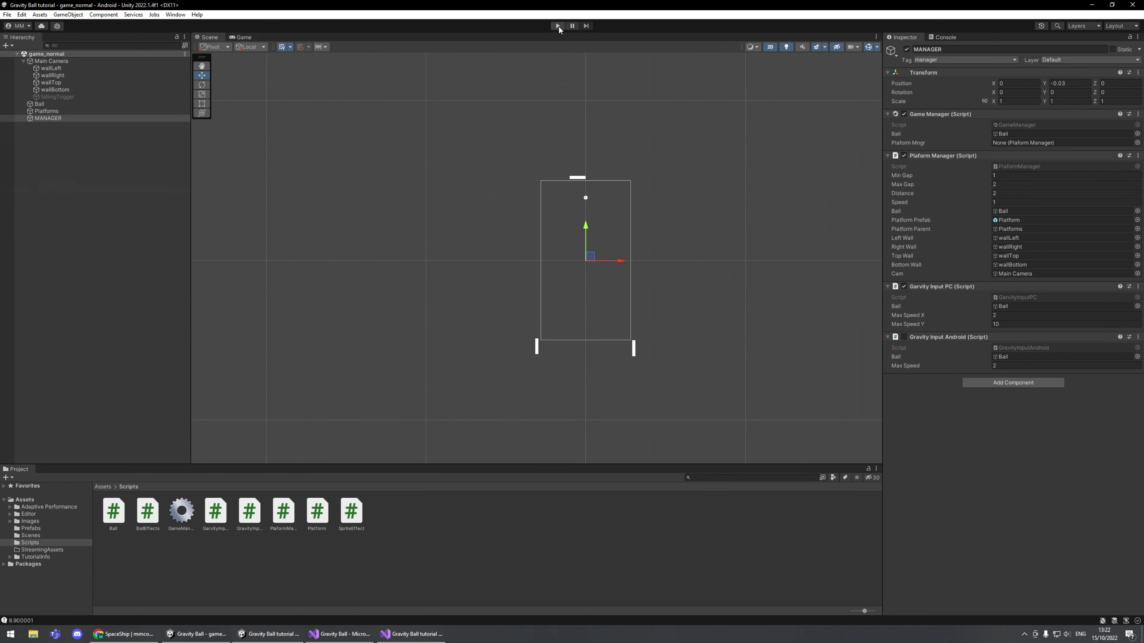
{"action": "left_click", "coordinate": [558, 26]}
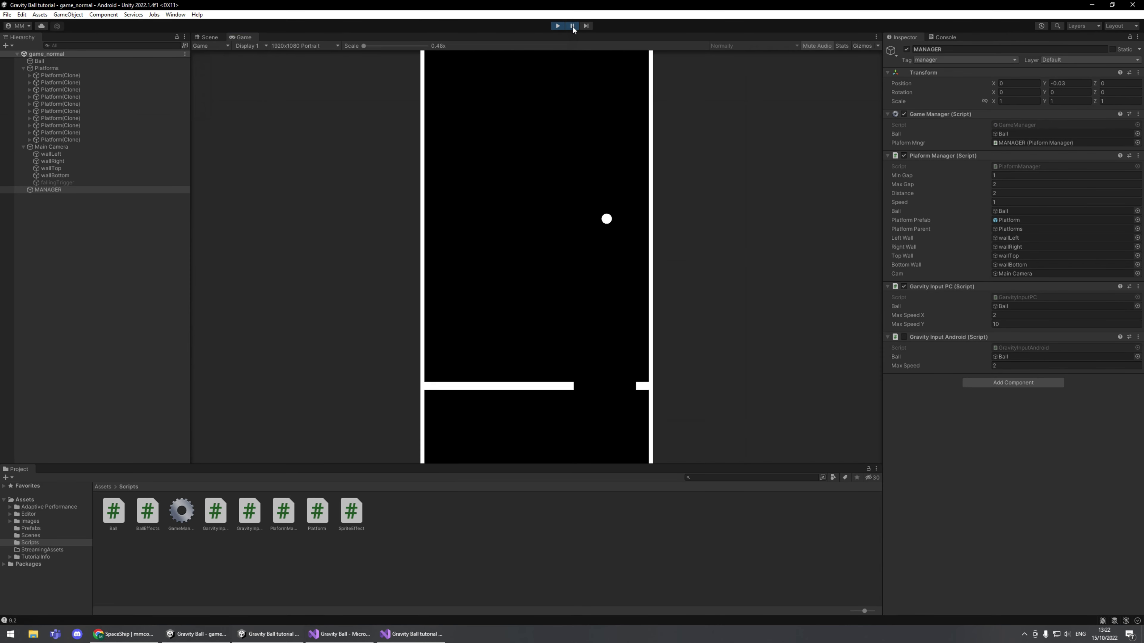
{"action": "left_click", "coordinate": [572, 26]}
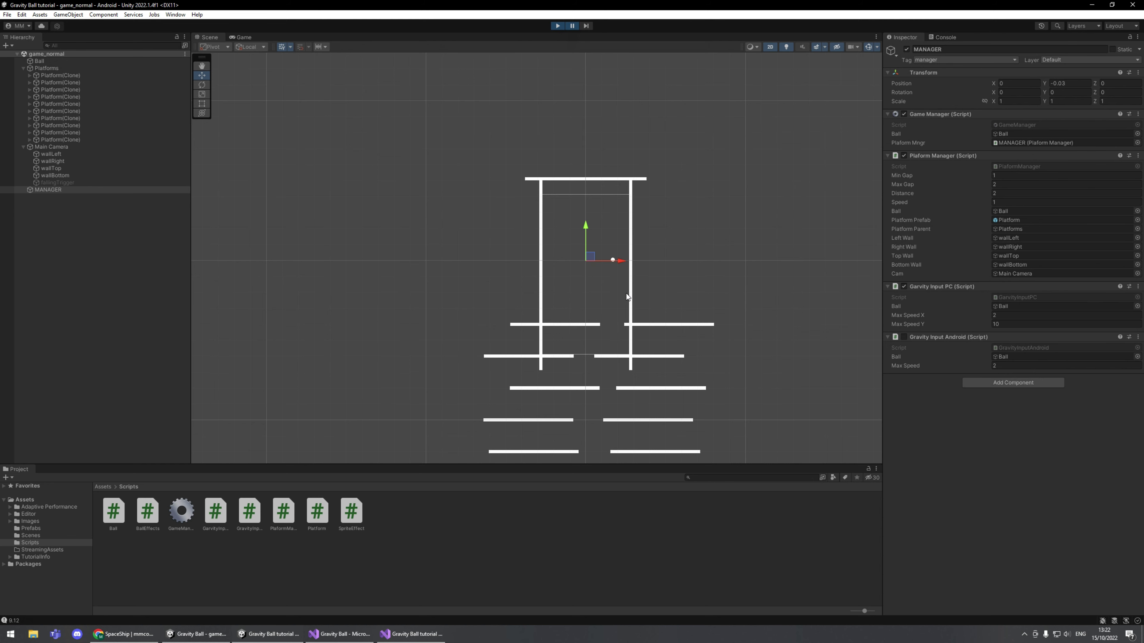
{"action": "left_click", "coordinate": [518, 323]}
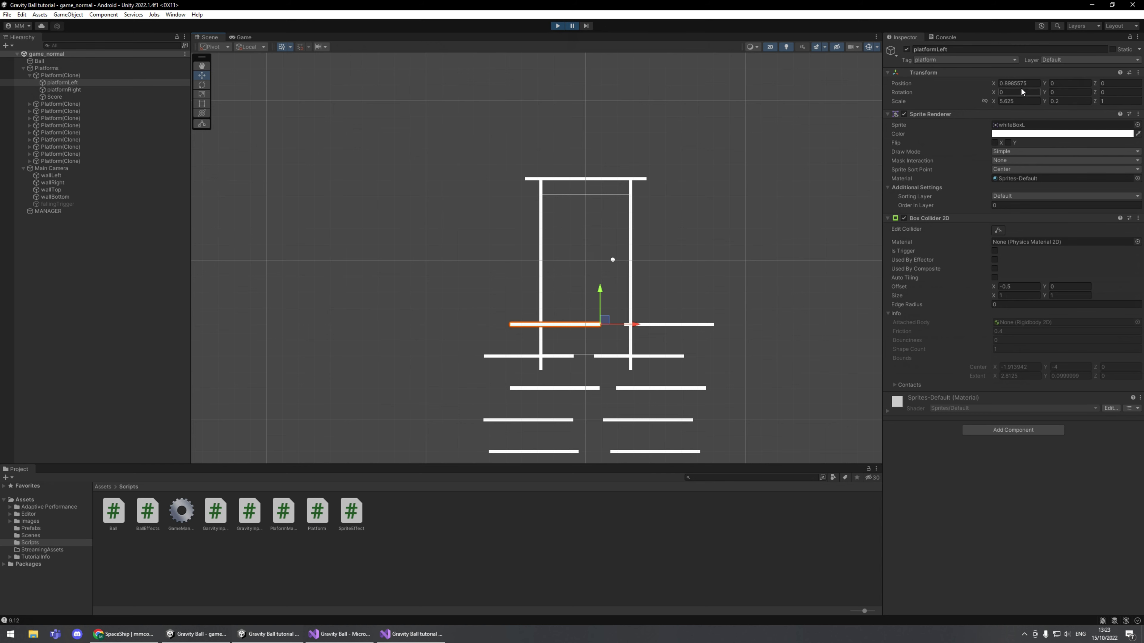
Select the whole platform, check the logged trigger values (about 9.12–9.14) in the Console, then return to the script.
{"action": "left_click", "coordinate": [62, 76]}
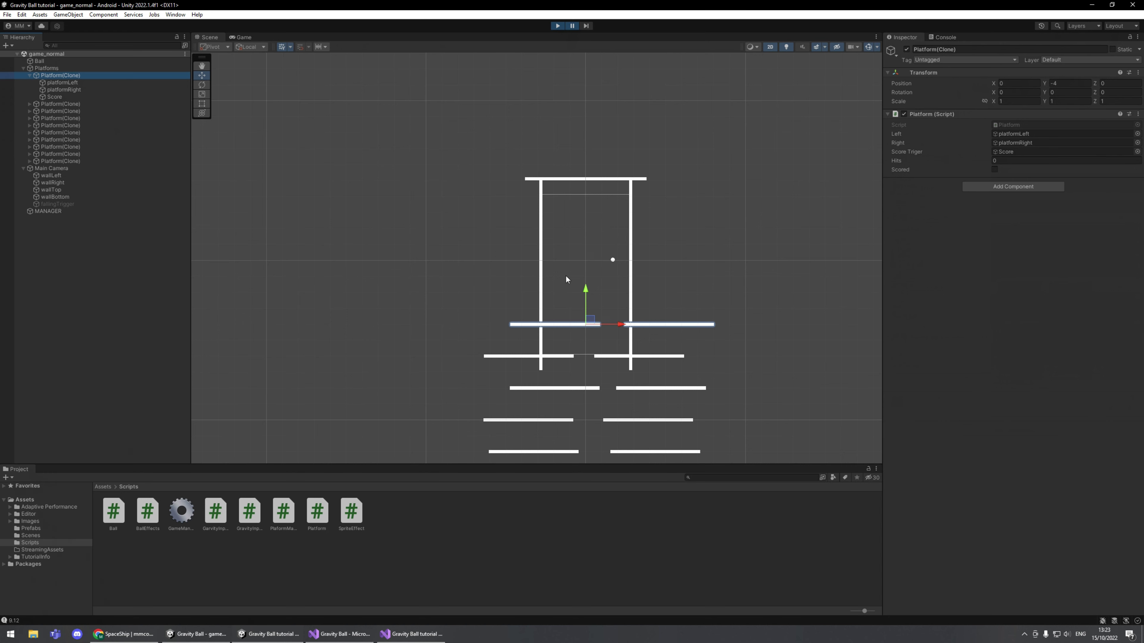
{"action": "left_click", "coordinate": [15, 622]}
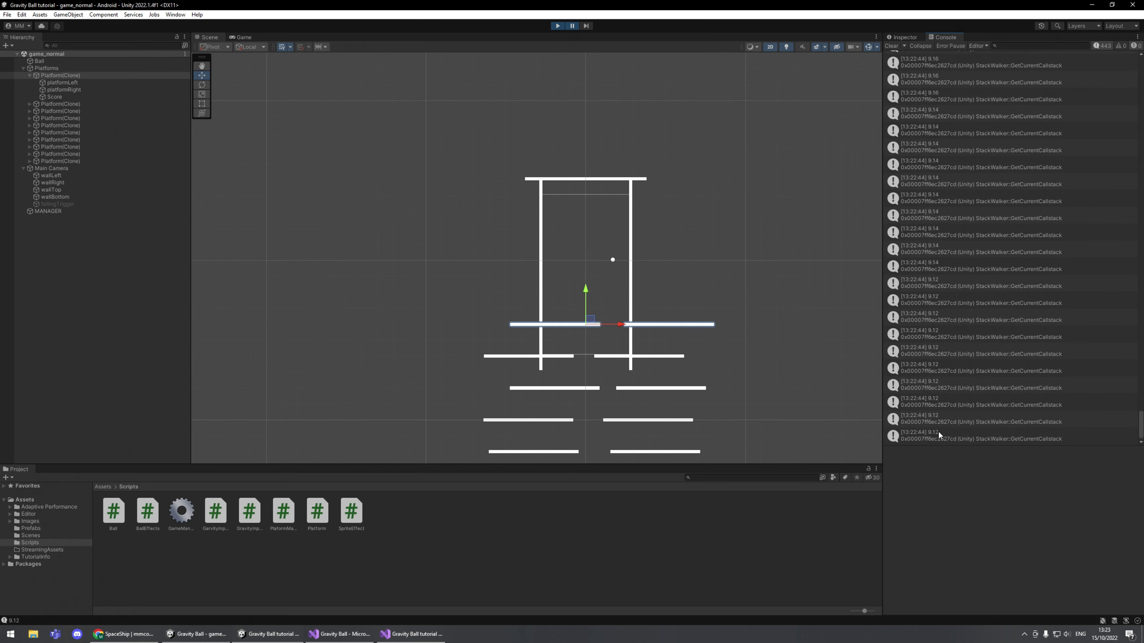
{"action": "scroll", "coordinate": [939, 431], "scroll_direction": "up", "scroll_amount": 2}
{"action": "left_click", "coordinate": [412, 634]}
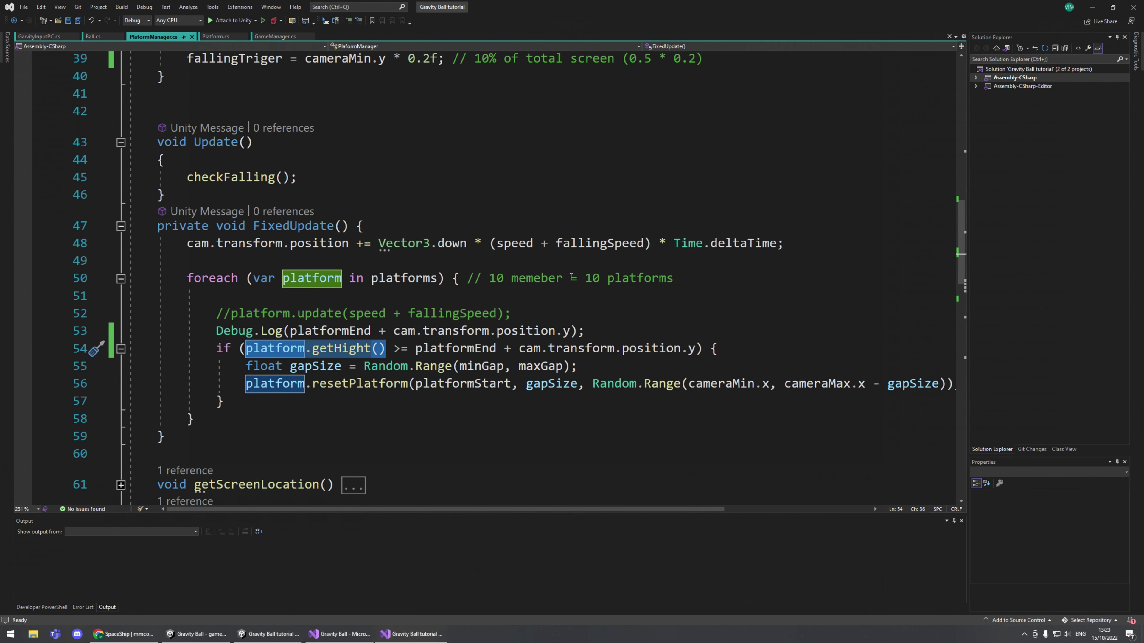
Move the Debug.Log line from inside the foreach loop to just above it, removing the leftover blank line.
{"action": "left_click_drag", "start_coordinate": [216, 331], "coordinate": [595, 317]}
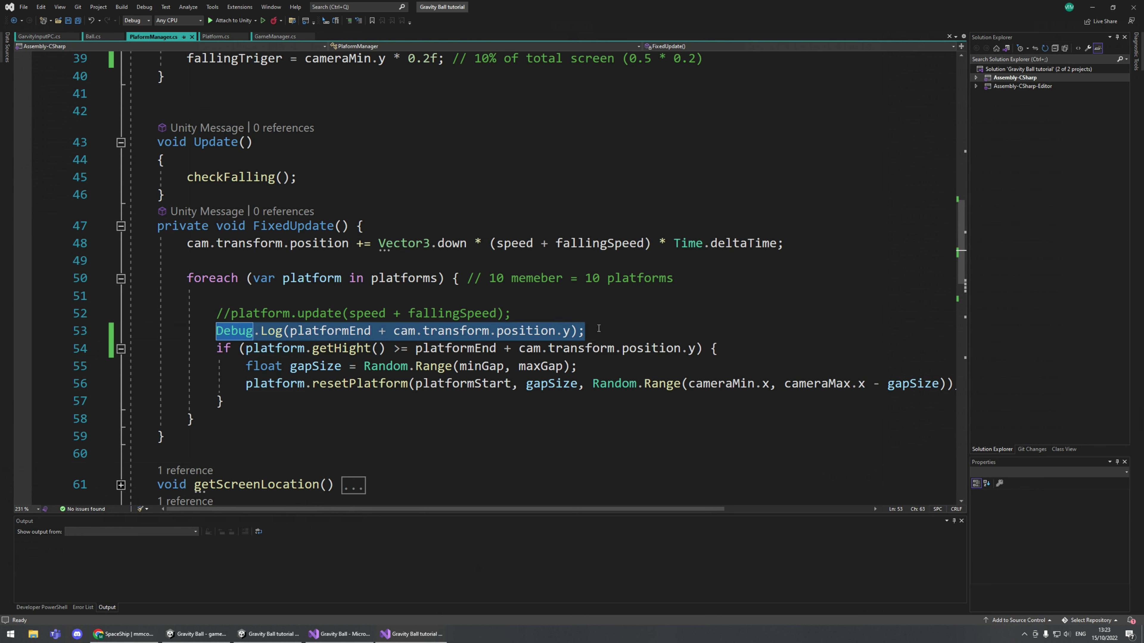
{"action": "key", "text": "Delete"}
{"action": "left_click", "coordinate": [221, 264]}
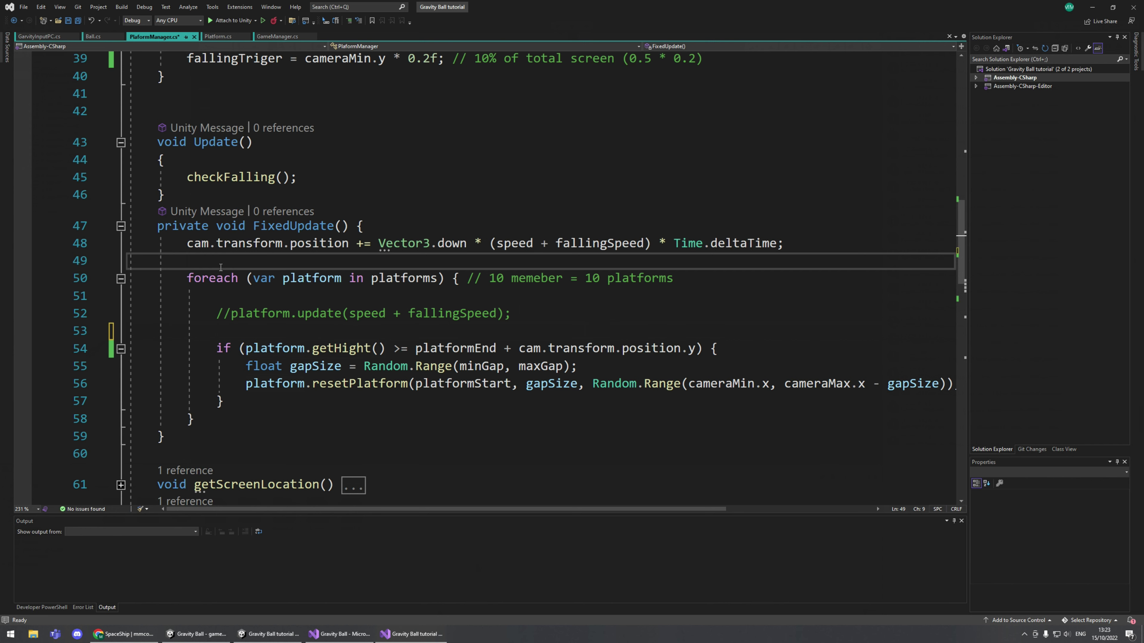
{"action": "key", "text": "Return"}
{"action": "type", "text": "Debug.Log(platformEnd + cam.transform.position.y);"}
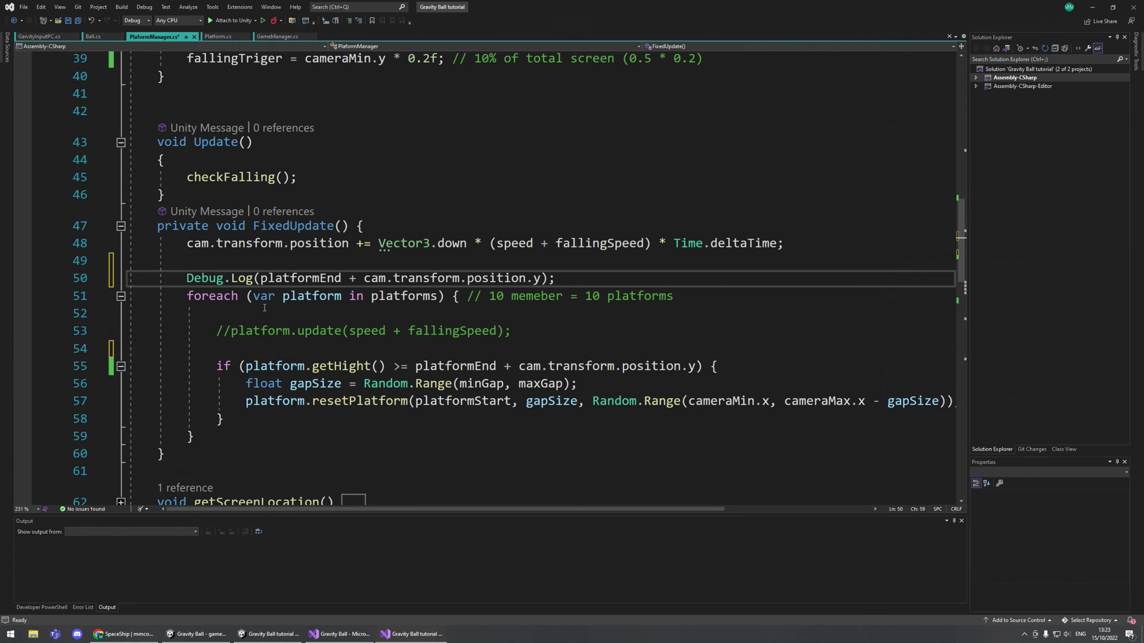
{"action": "left_click_drag", "start_coordinate": [240, 347], "coordinate": [87, 360]}
{"action": "key", "text": "BackSpace"}
{"action": "key", "text": "BackSpace"}
{"action": "key", "text": "BackSpace"}
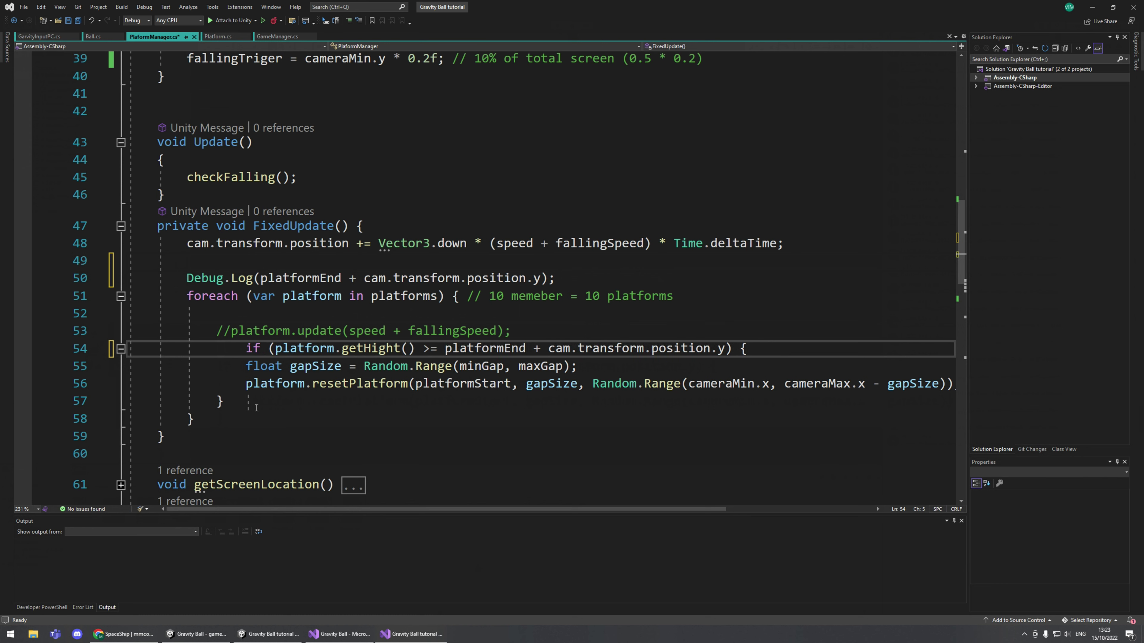
Save the script, fix the if block's closing brace, and return to Unity.
{"action": "key", "text": "ctrl+s"}
{"action": "left_click", "coordinate": [241, 404]}
{"action": "key", "text": "BackSpace"}
{"action": "type", "text": "}"}
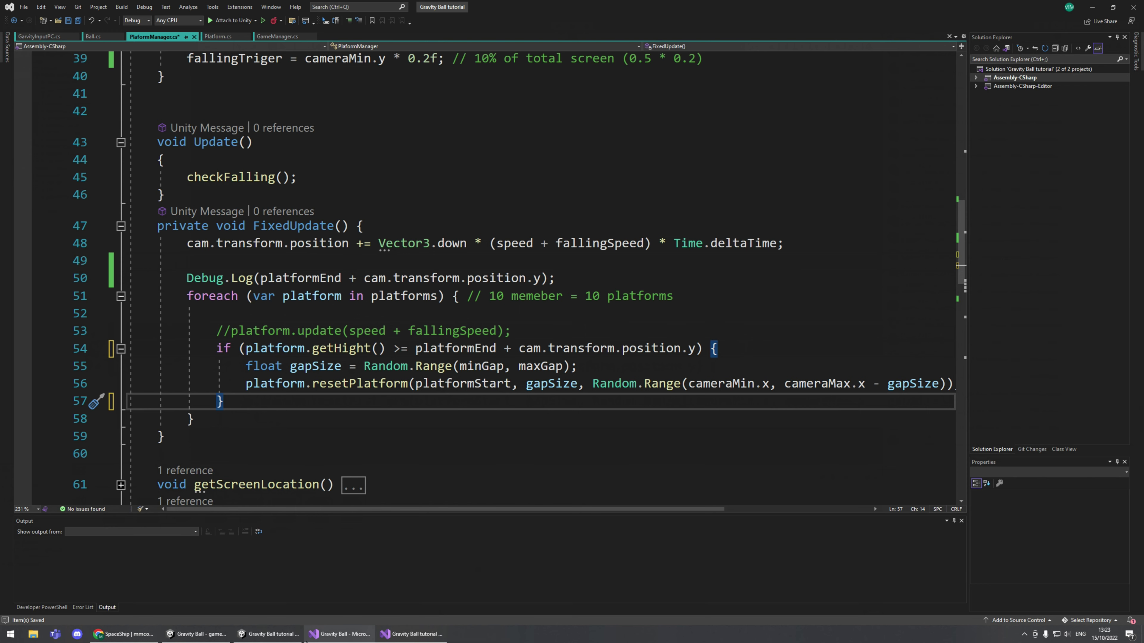
{"action": "left_click", "coordinate": [270, 634]}
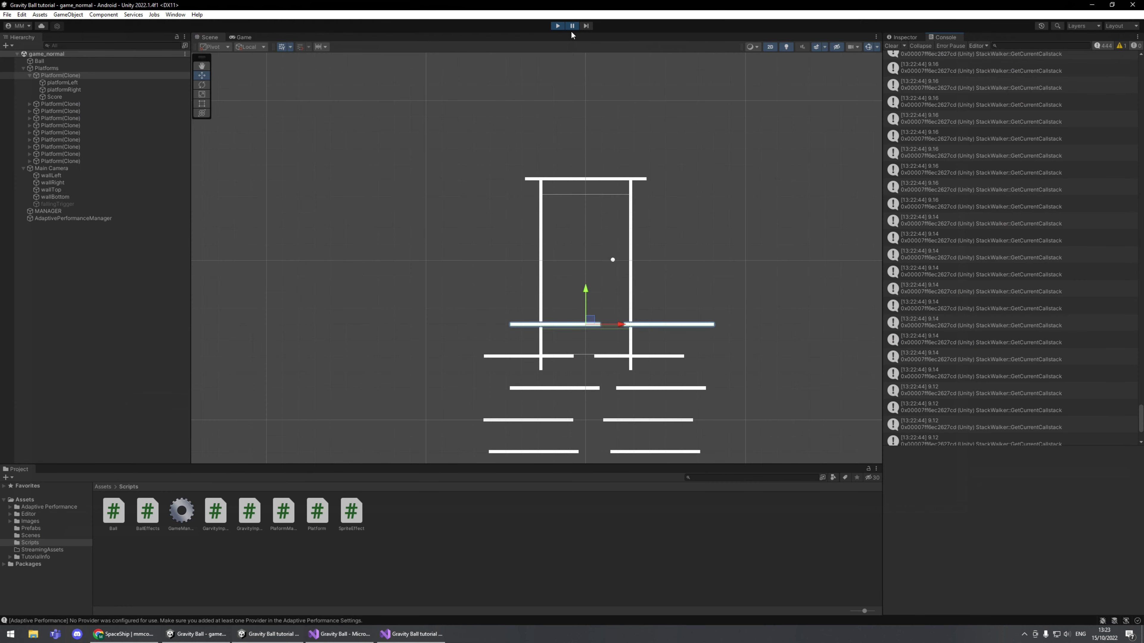
Restart the game with the updated script, inspect the first Platform(Clone), and watch the Console log.
{"action": "left_click", "coordinate": [561, 25]}
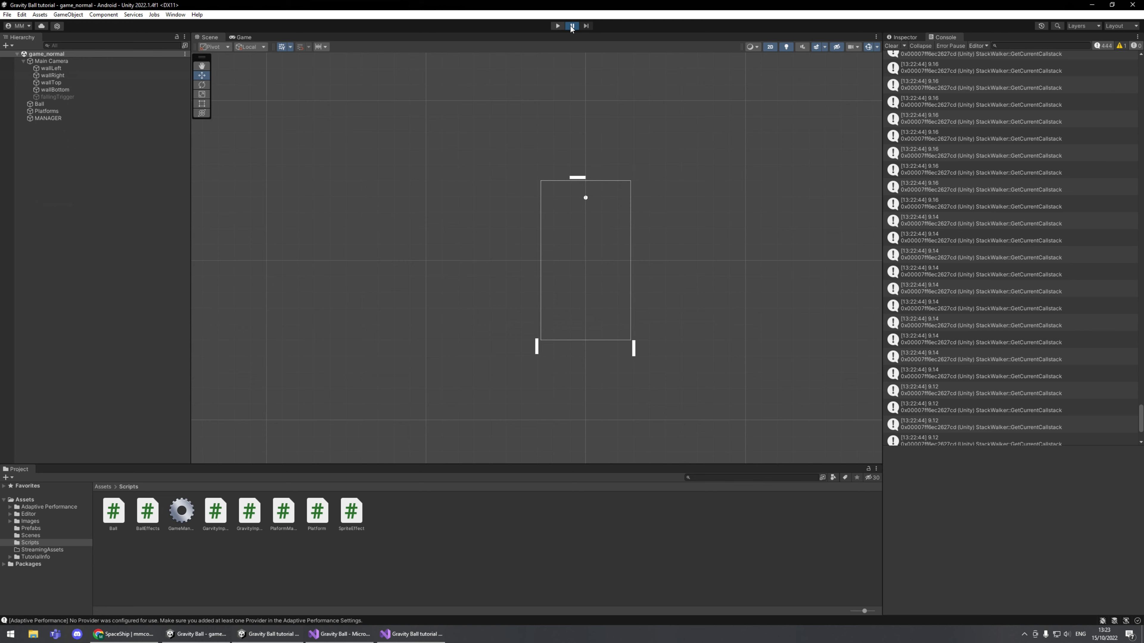
{"action": "left_click", "coordinate": [559, 27]}
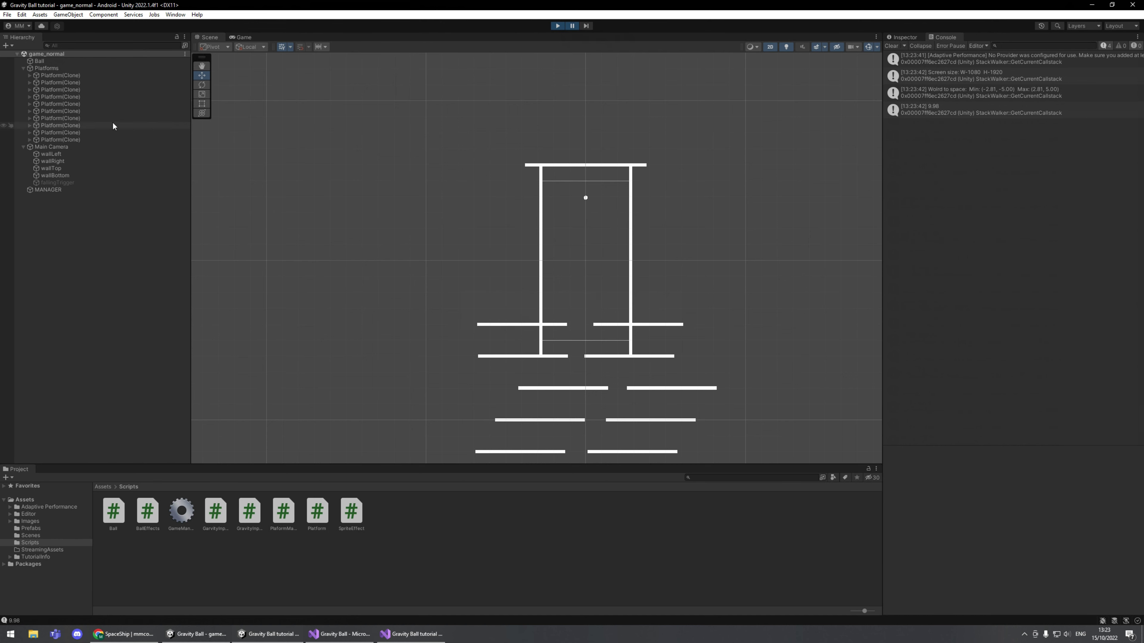
{"action": "left_click", "coordinate": [54, 78]}
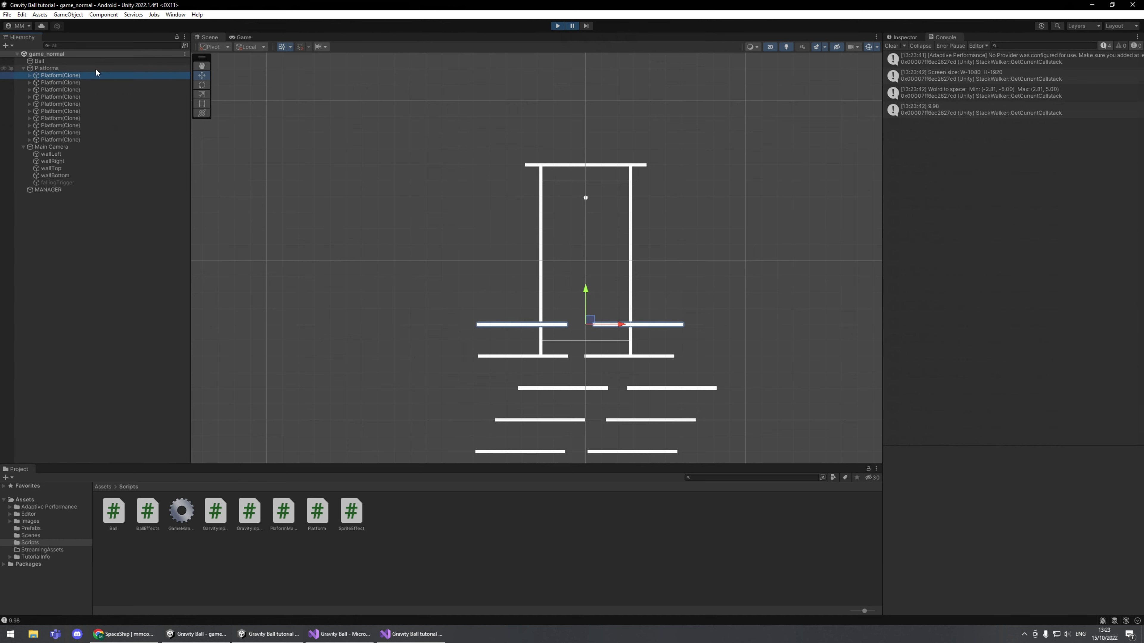
{"action": "left_click", "coordinate": [903, 37]}
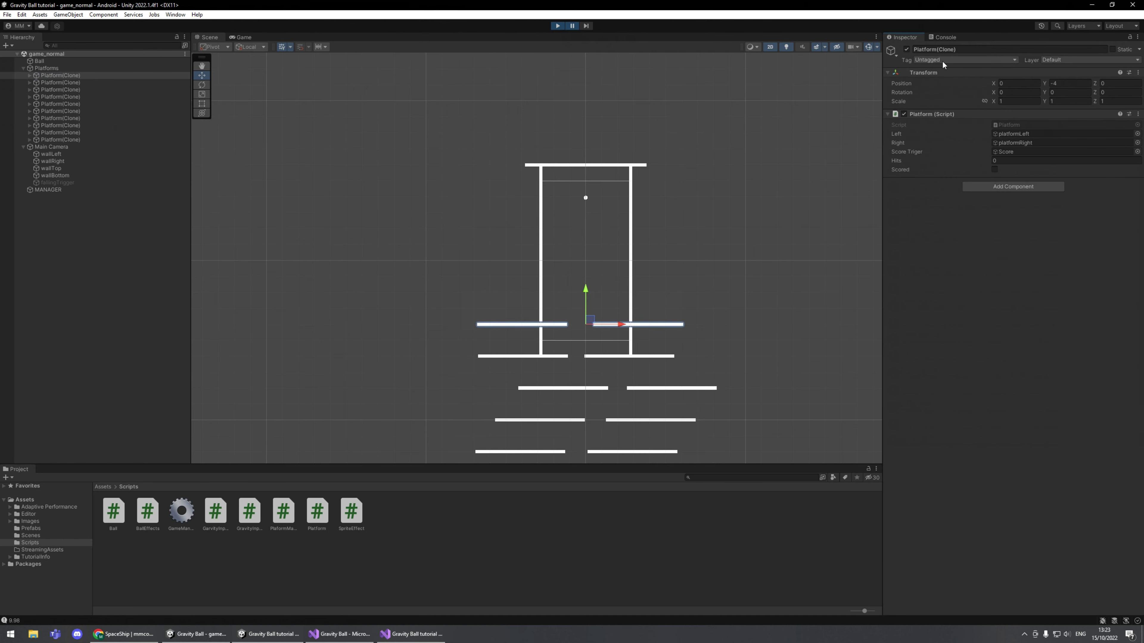
{"action": "left_click", "coordinate": [943, 38]}
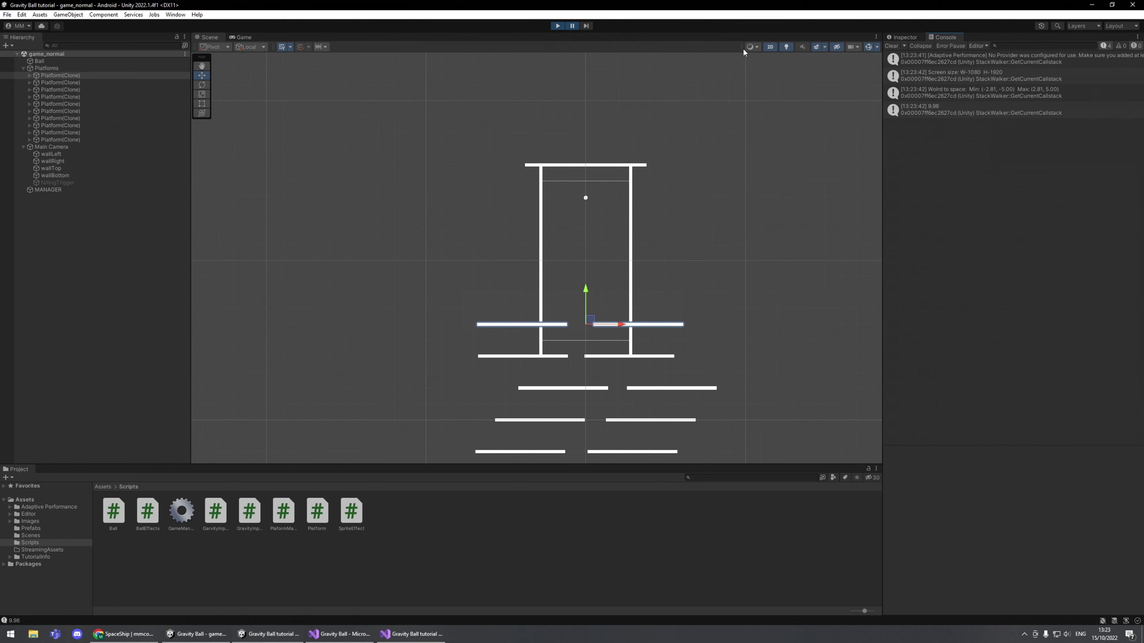
{"action": "left_click", "coordinate": [572, 26]}
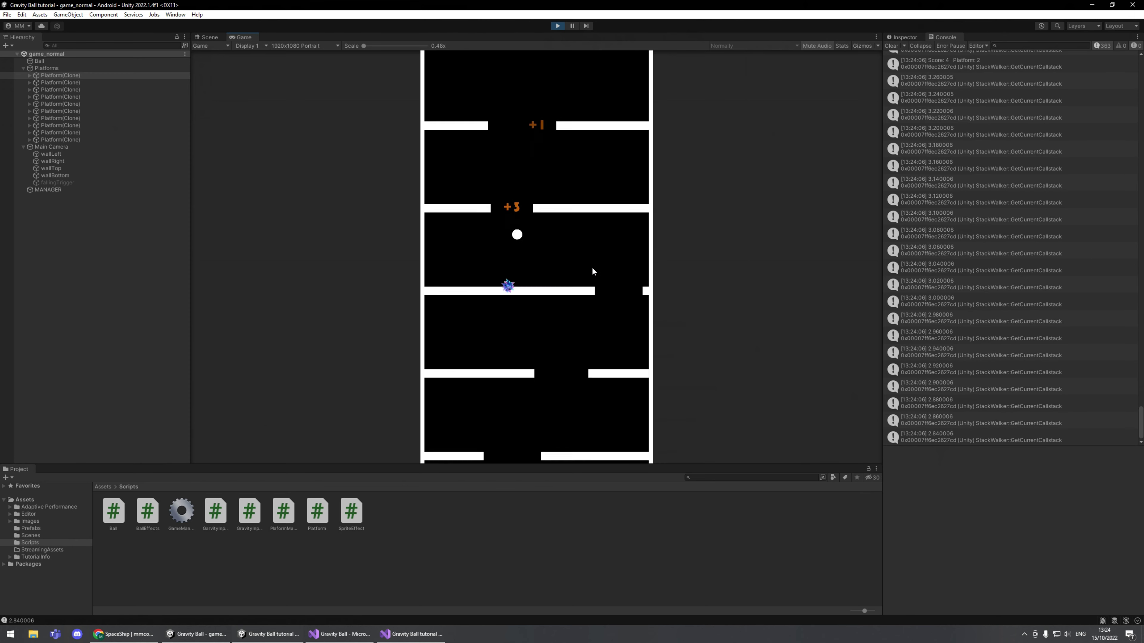
Pause the game, dock the Game view below the Hierarchy, and pan the scene to the platform stack.
{"action": "left_click", "coordinate": [571, 26]}
{"action": "key", "text": "ctrl+1"}
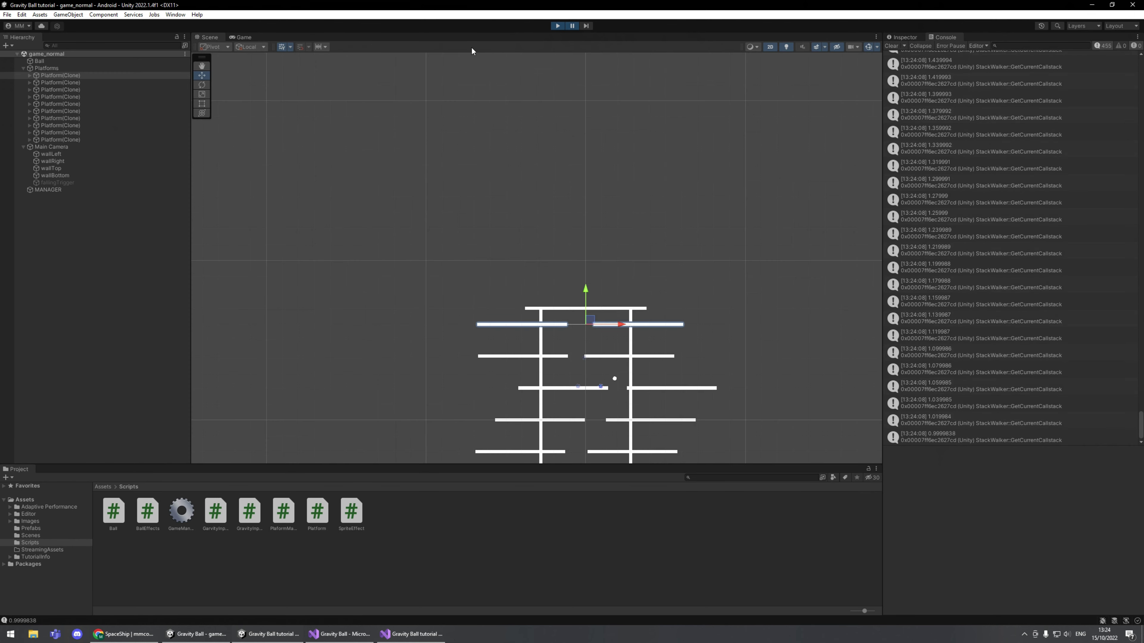
{"action": "left_click_drag", "start_coordinate": [242, 37], "coordinate": [77, 367]}
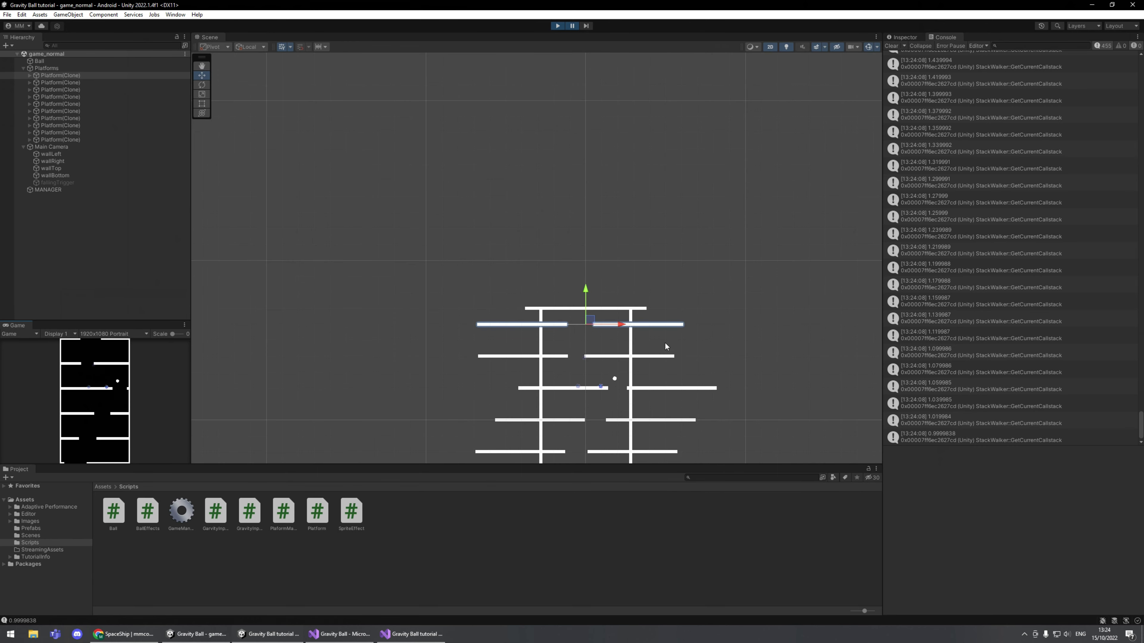
{"action": "scroll", "coordinate": [664, 341], "scroll_direction": "down", "scroll_amount": 5}
{"action": "middle_click_drag", "start_coordinate": [715, 425], "coordinate": [652, 312]}
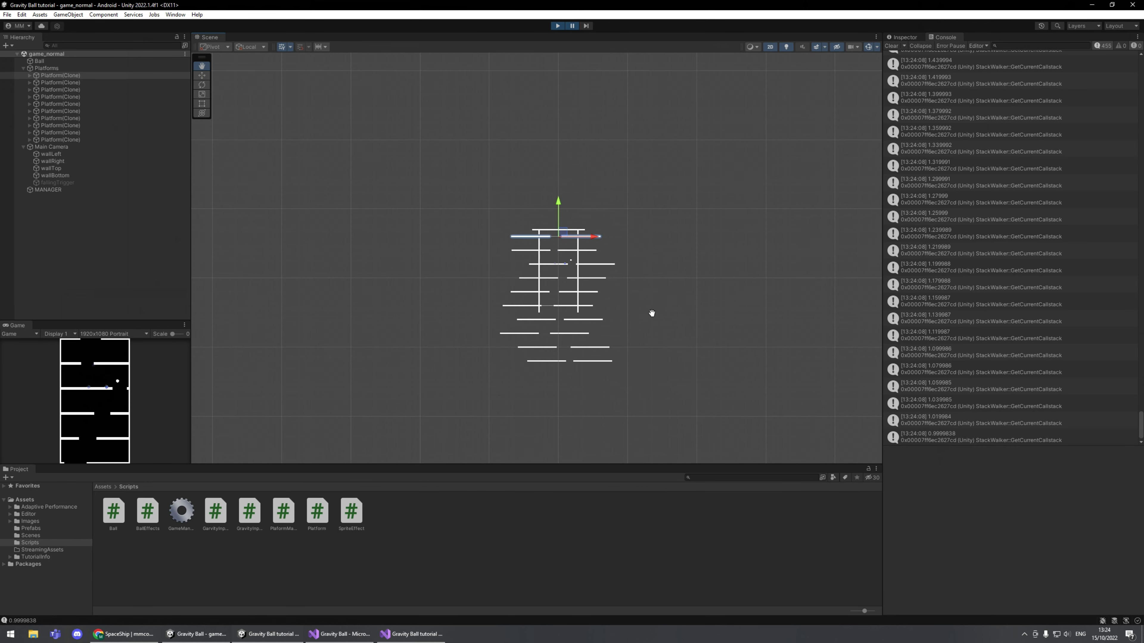
{"action": "scroll", "coordinate": [640, 290], "scroll_direction": "down", "scroll_amount": 1}
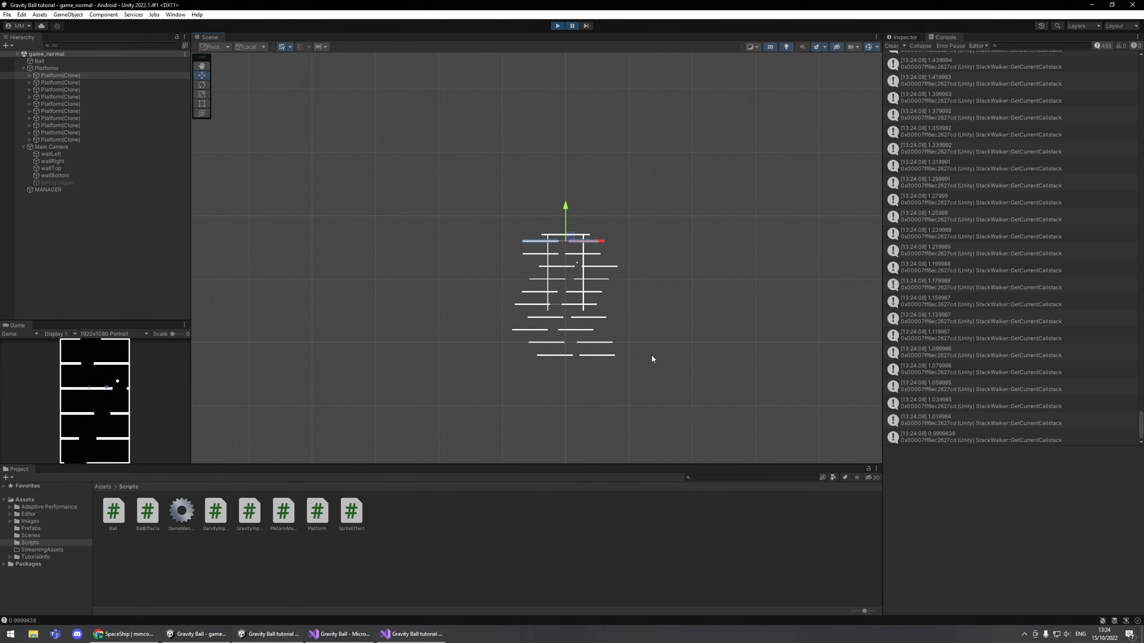
Stop play mode and go back to the PlatformManager script.
{"action": "left_click", "coordinate": [561, 27]}
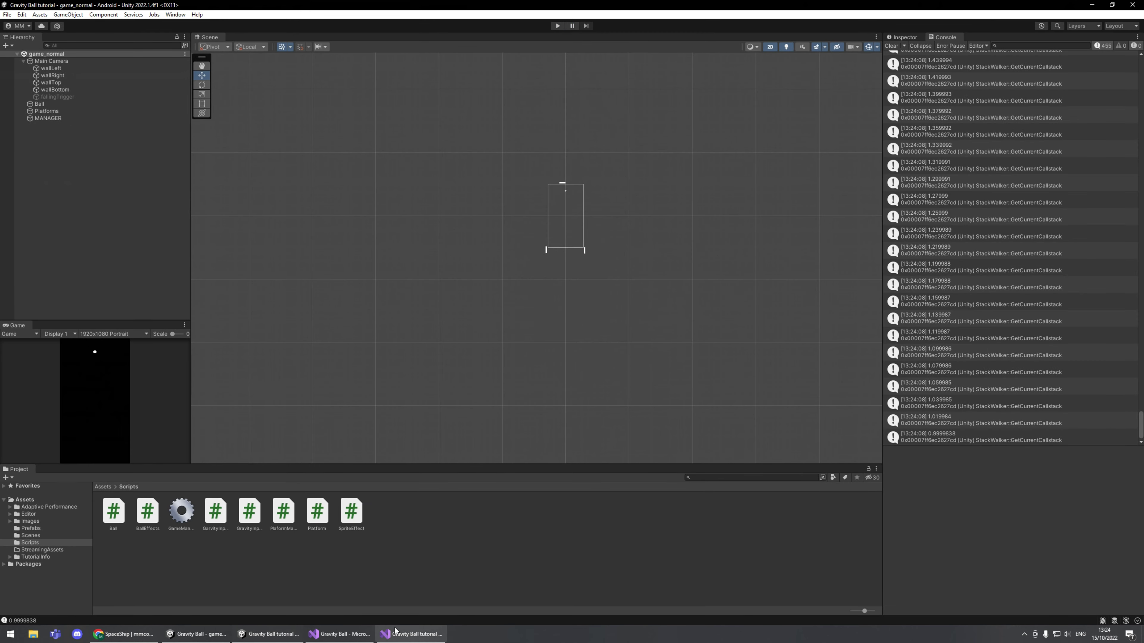
{"action": "left_click", "coordinate": [410, 634]}
{"action": "scroll", "coordinate": [302, 386], "scroll_direction": "down", "scroll_amount": 4}
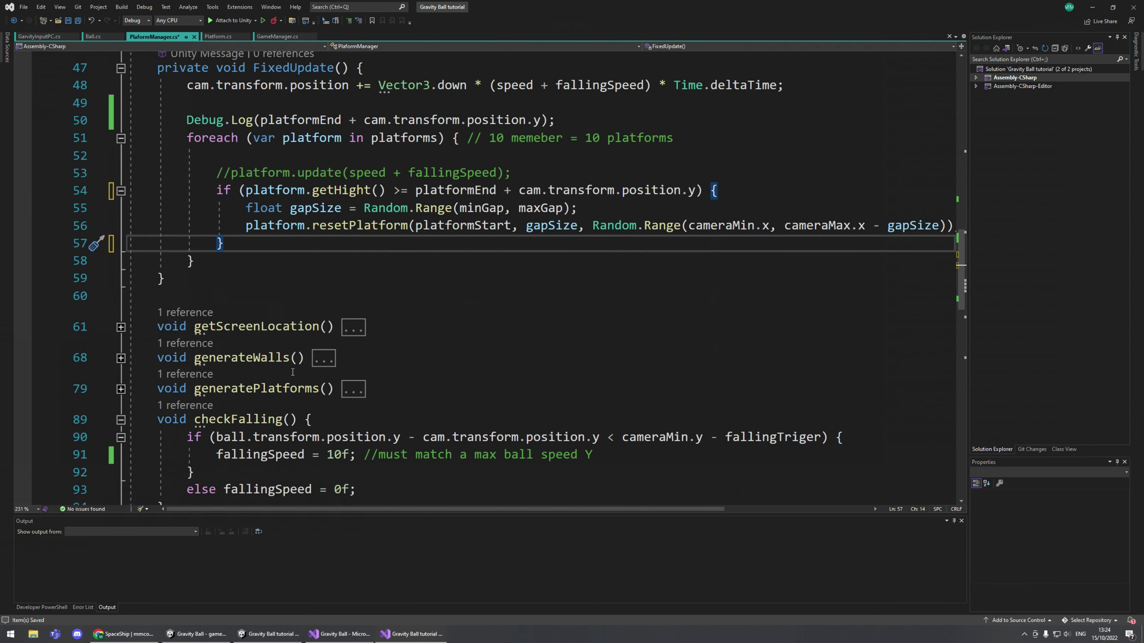
Expand generatePlatforms() and change platformEnd's multiplier from 2 to 6.
{"action": "left_click", "coordinate": [353, 336]}
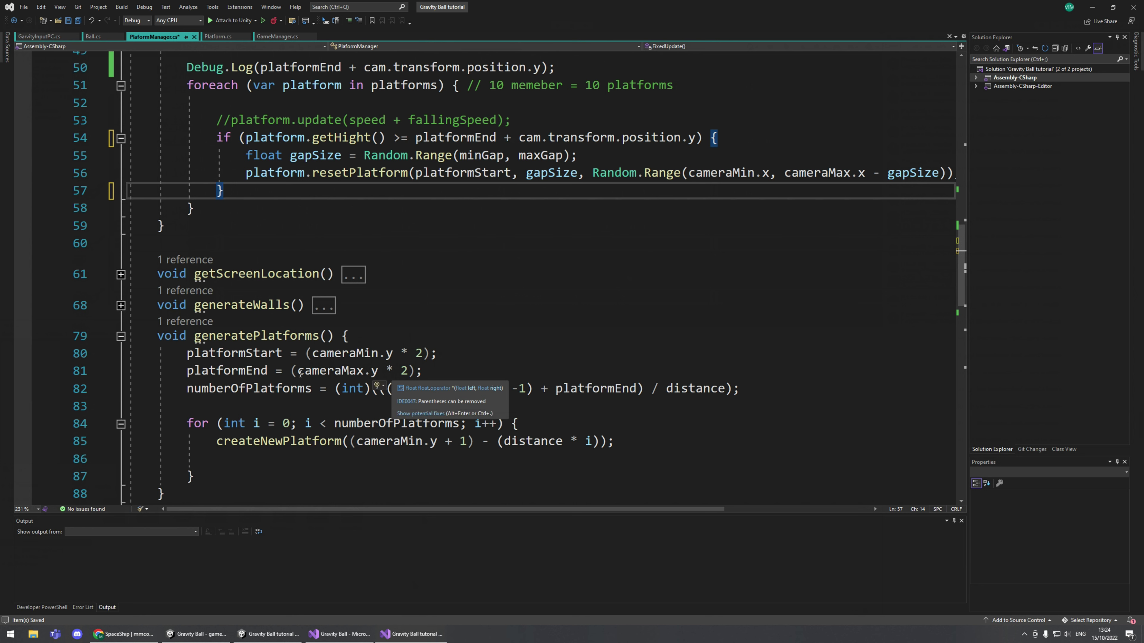
{"action": "left_click", "coordinate": [323, 379]}
{"action": "left_click_drag", "start_coordinate": [394, 370], "coordinate": [407, 370]}
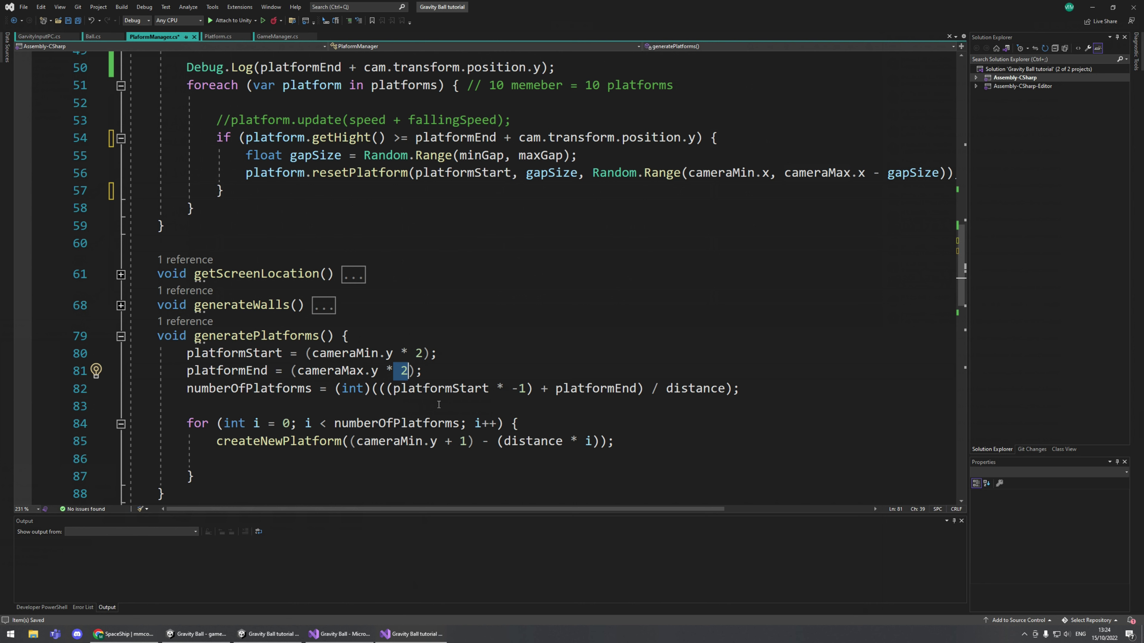
{"action": "left_click", "coordinate": [410, 370]}
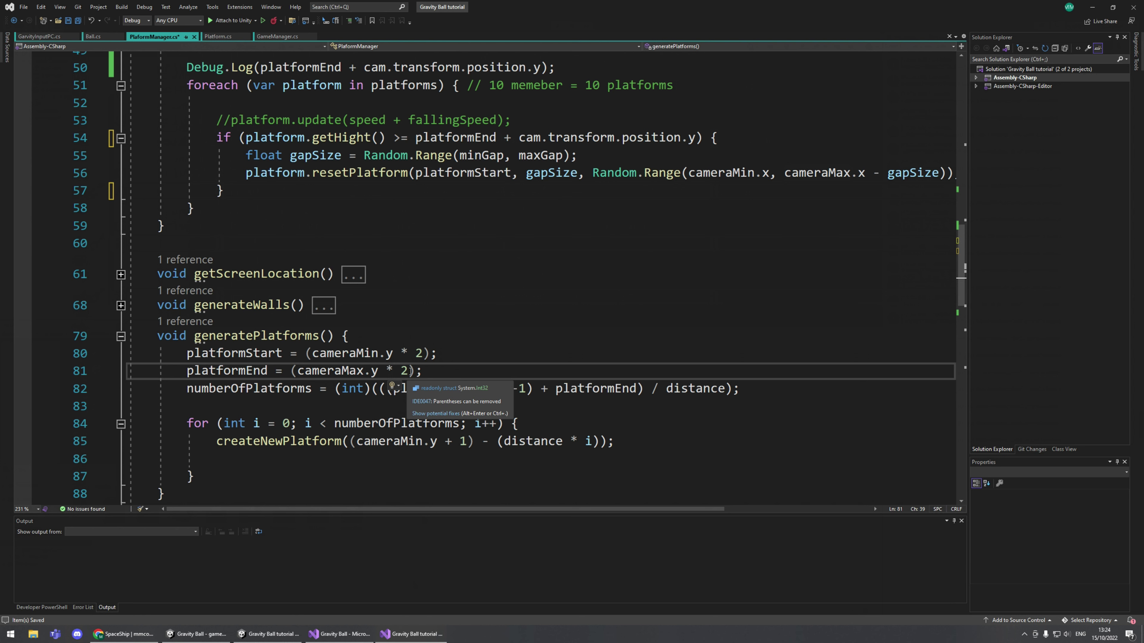
{"action": "key", "text": "BackSpace"}
{"action": "type", "text": "4"}
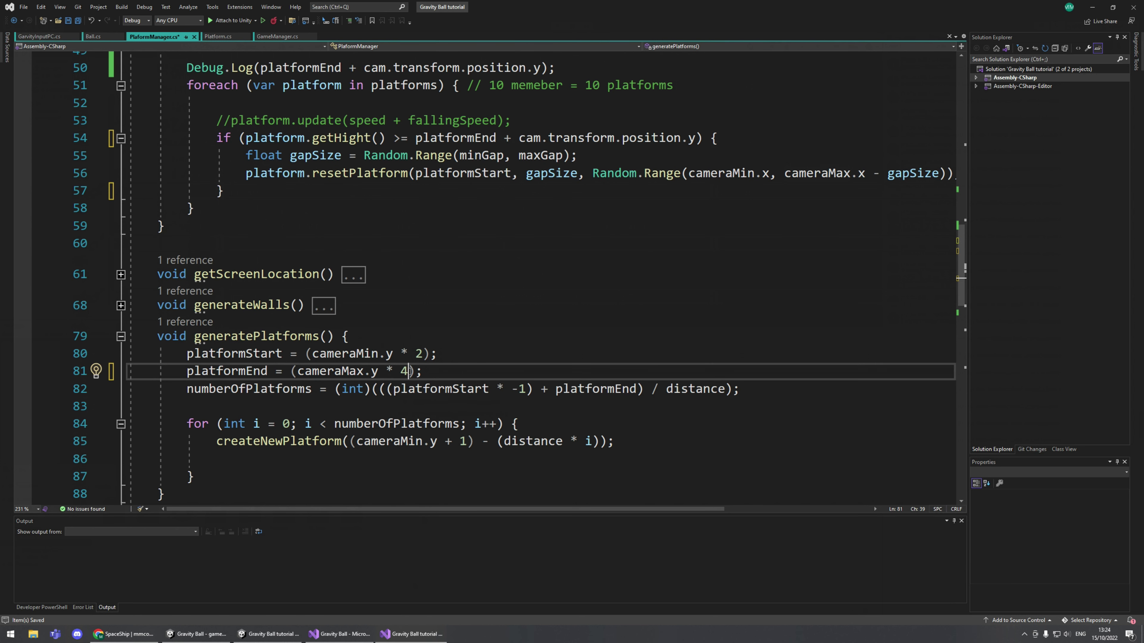
{"action": "key", "text": "BackSpace"}
{"action": "type", "text": "6"}
{"action": "key", "text": "BackSpace"}
{"action": "type", "text": "6"}
Change platformStart's multiplier to 6 as well, save, and return to Unity.
{"action": "left_click", "coordinate": [424, 353]}
{"action": "key", "text": "BackSpace"}
{"action": "type", "text": "6"}
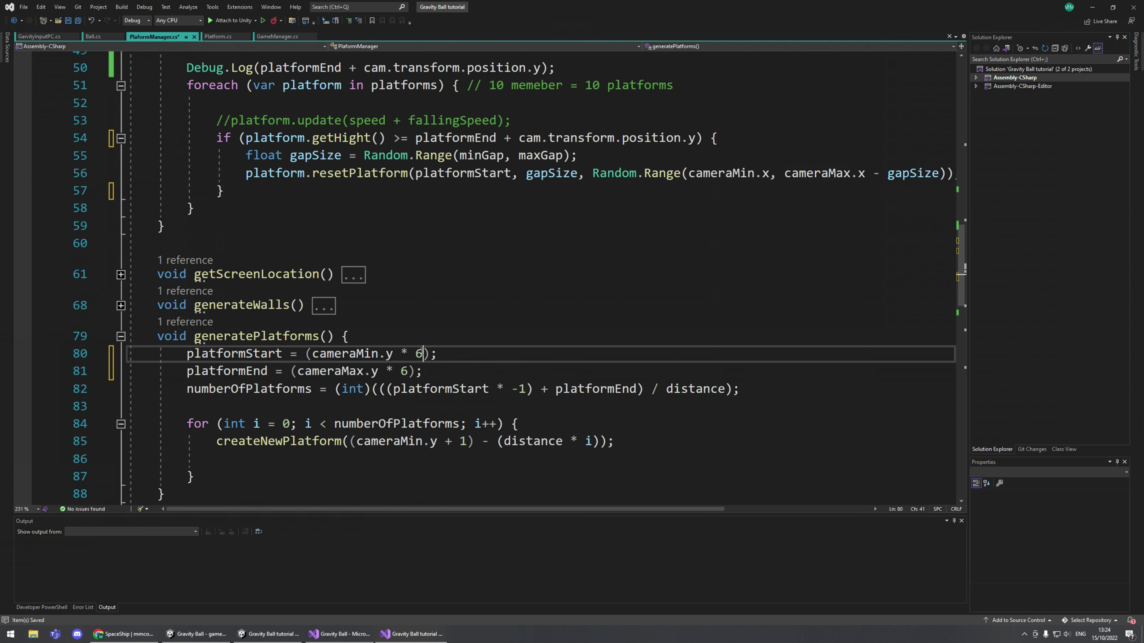
{"action": "key", "text": "ctrl+s"}
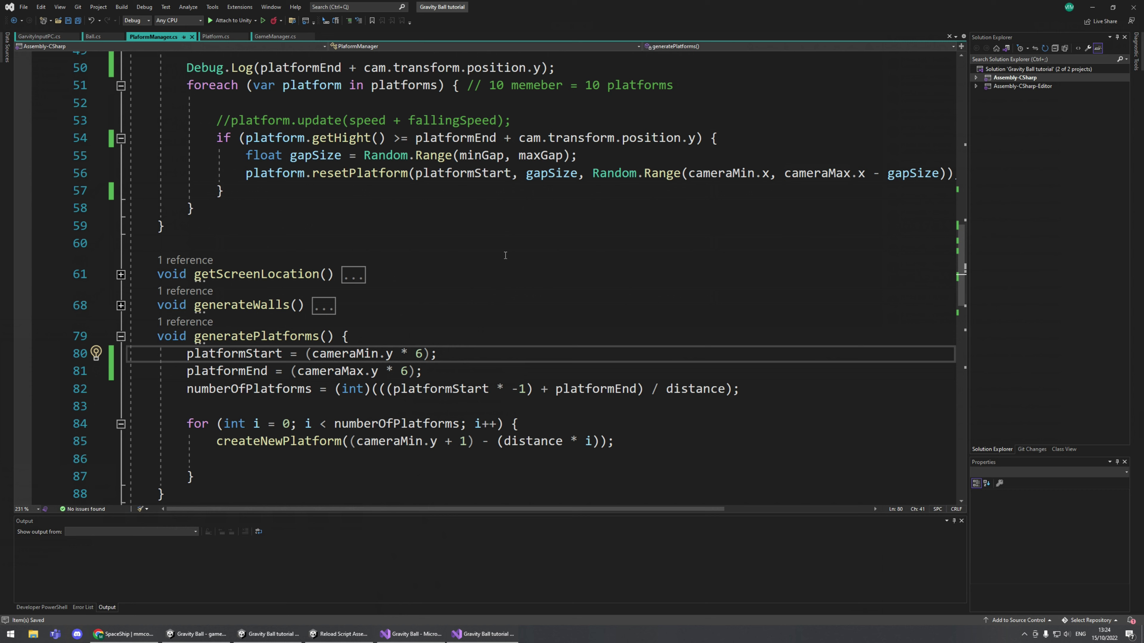
{"action": "key", "text": "alt+Tab"}
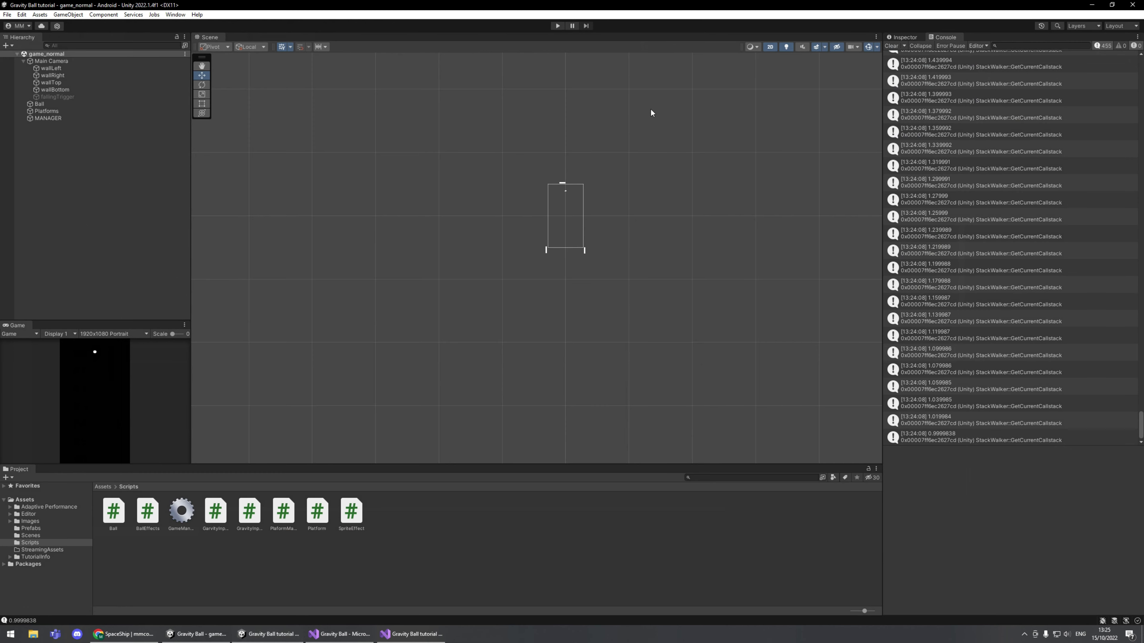
Play-test the longer platform stack until Game OVER, then stop and return to Visual Studio.
{"action": "left_click", "coordinate": [558, 26]}
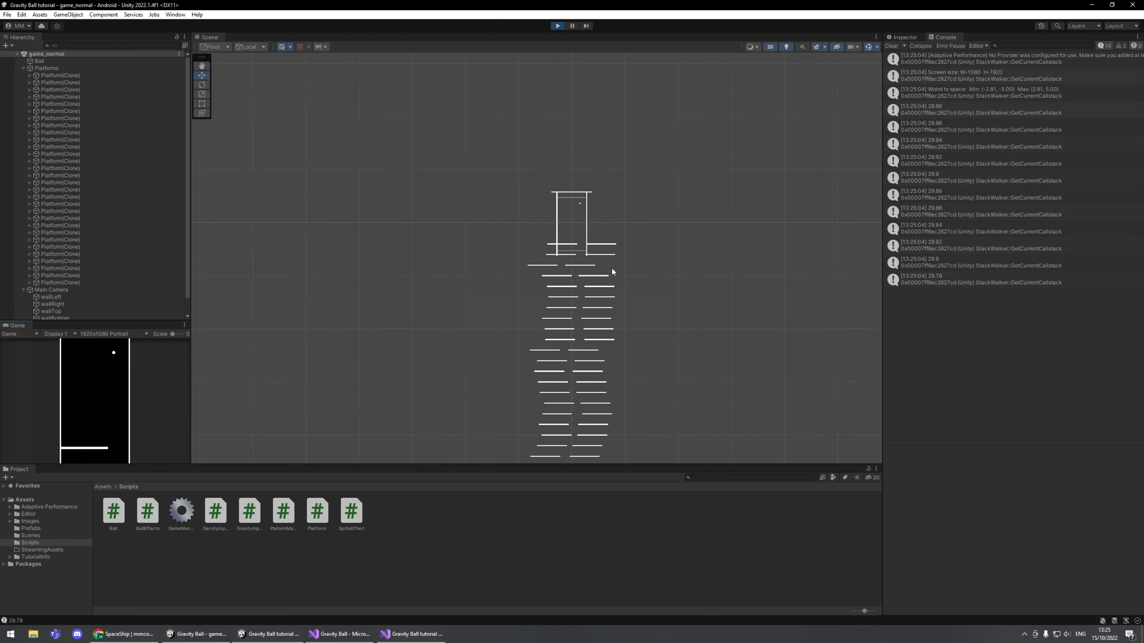
{"action": "middle_click_drag", "start_coordinate": [660, 380], "coordinate": [653, 283]}
{"action": "scroll", "coordinate": [643, 281], "scroll_direction": "up", "scroll_amount": 1}
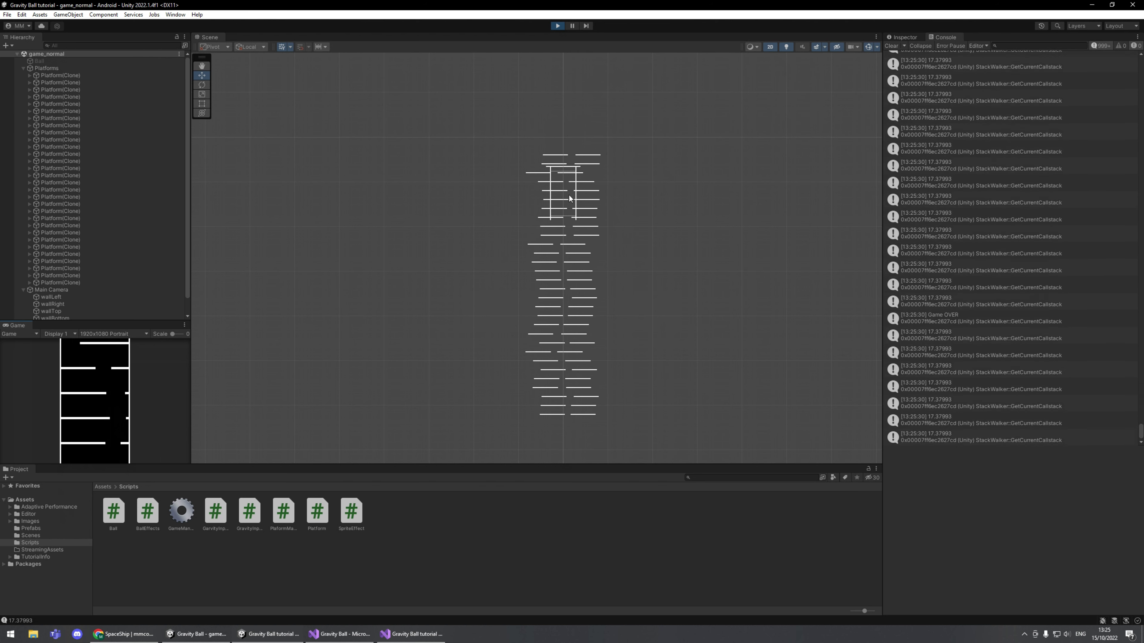
{"action": "left_click", "coordinate": [557, 26]}
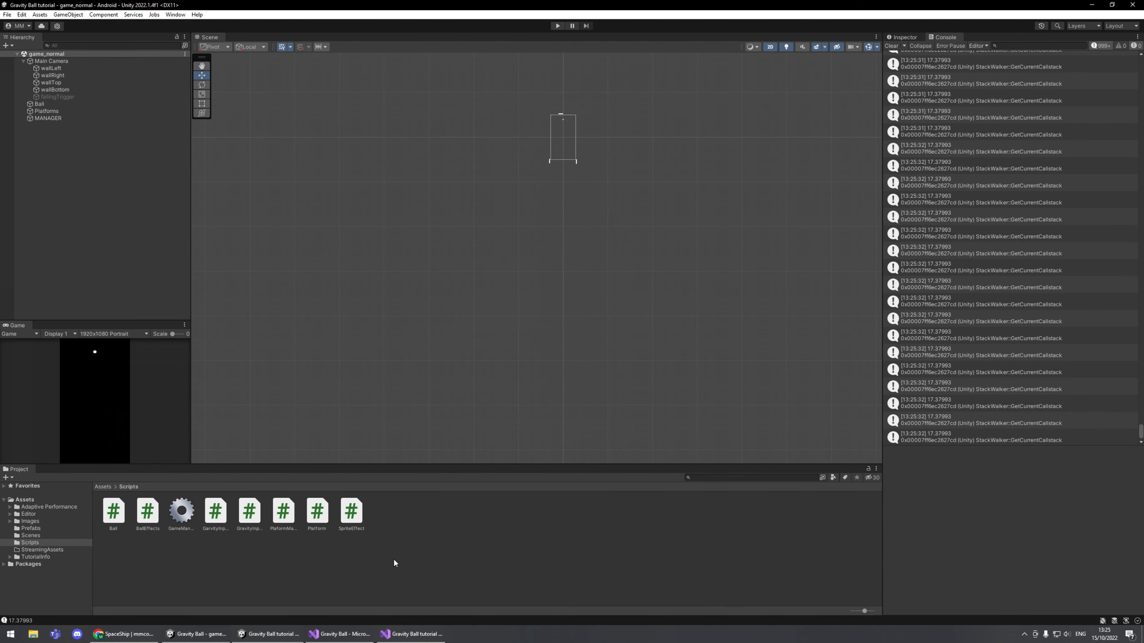
{"action": "left_click", "coordinate": [402, 633]}
{"action": "scroll", "coordinate": [428, 271], "scroll_direction": "up", "scroll_amount": 2}
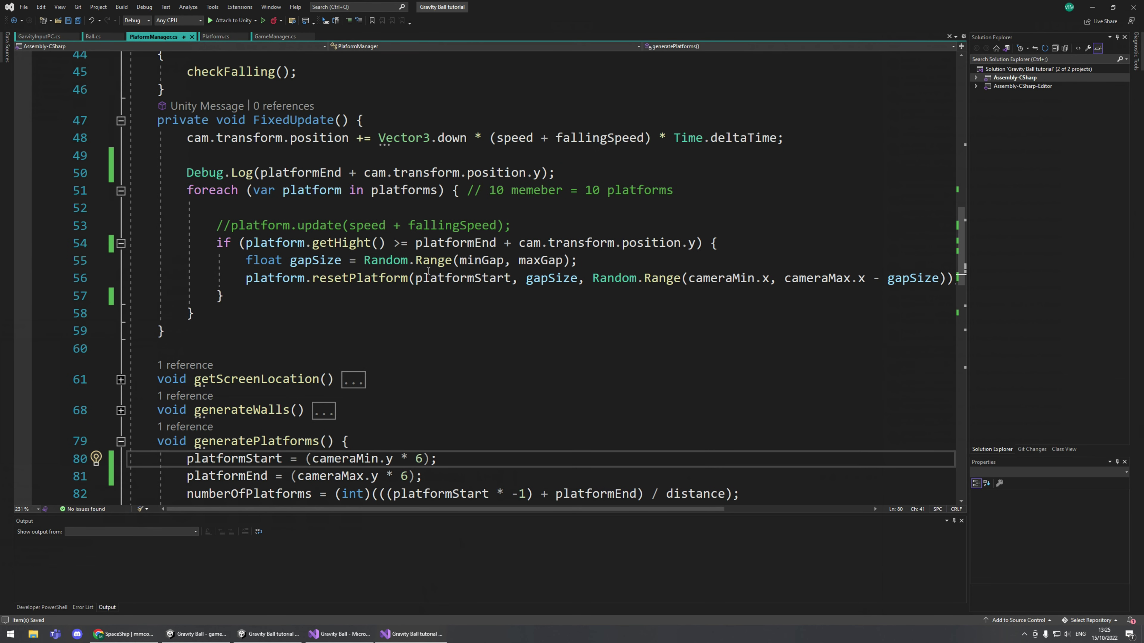
Comment out the Debug.Log call on line 50 with //.
{"action": "left_click", "coordinate": [188, 173]}
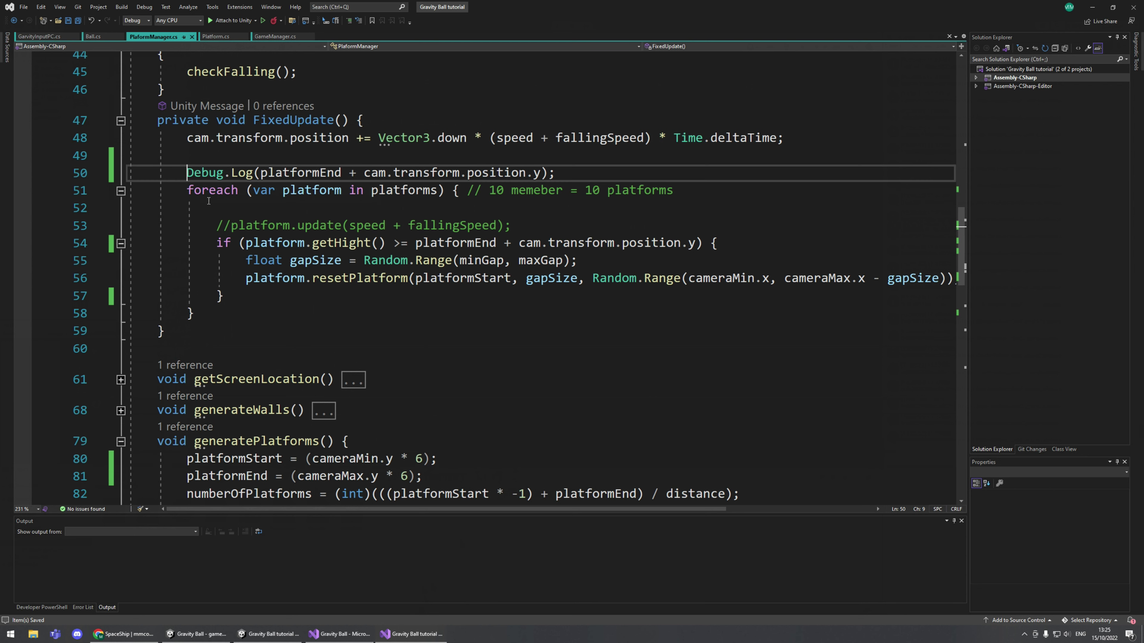
{"action": "type", "text": "//"}
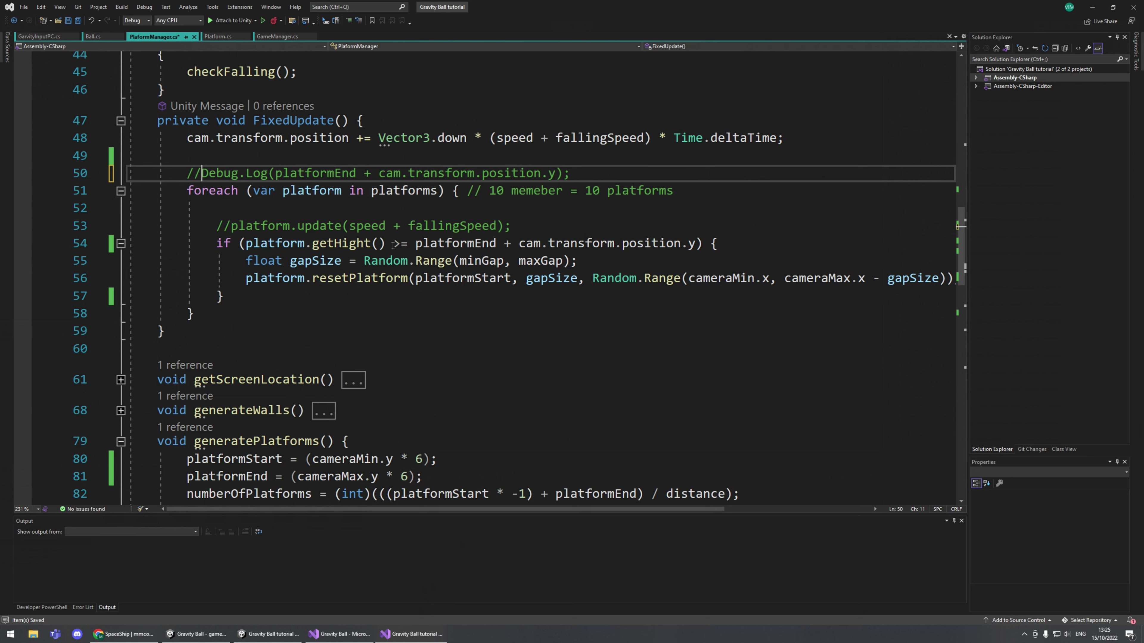
{"action": "left_click_drag", "start_coordinate": [245, 244], "coordinate": [696, 243]}
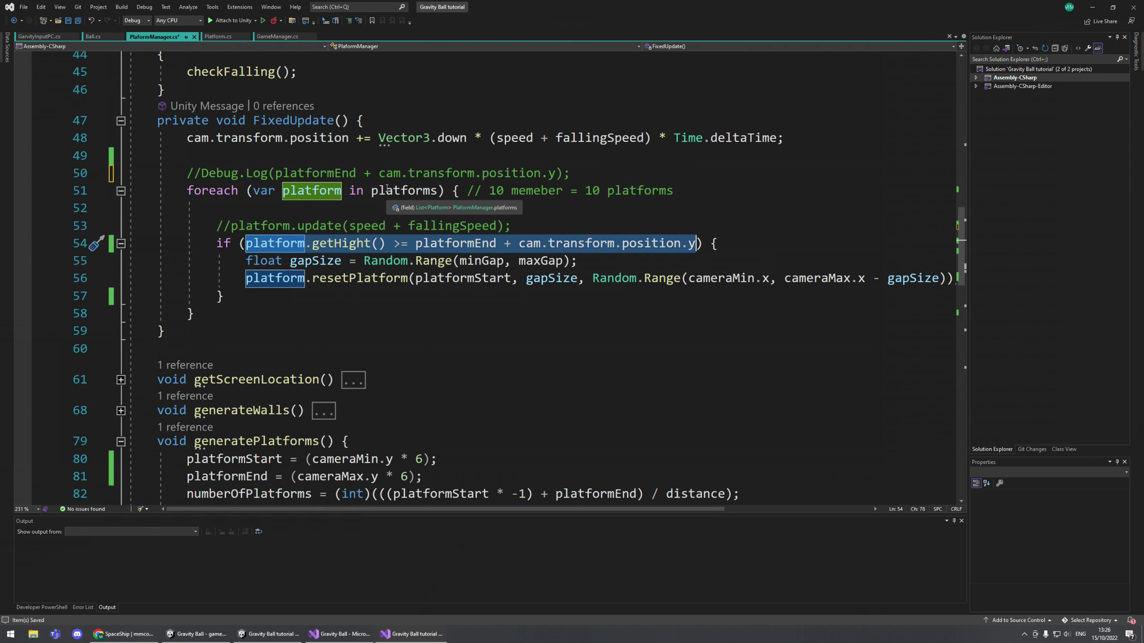
Add Debug.Log("Trying to move a platform: " + platform.name); inside the if block.
{"action": "left_click", "coordinate": [738, 251]}
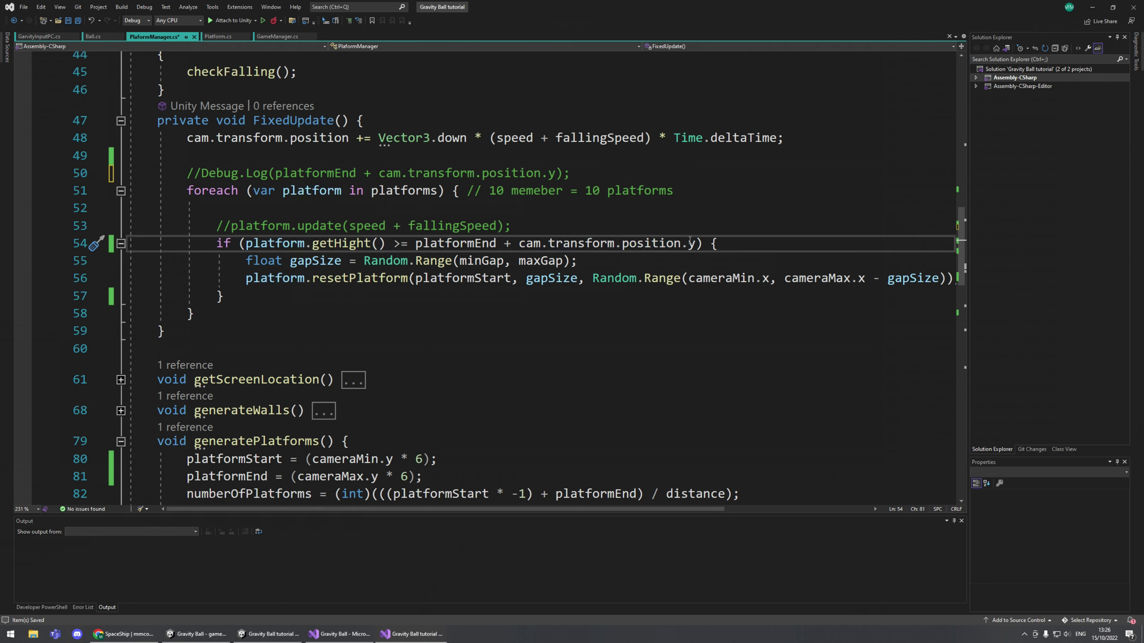
{"action": "key", "text": "Return"}
{"action": "type", "text": "Debug."}
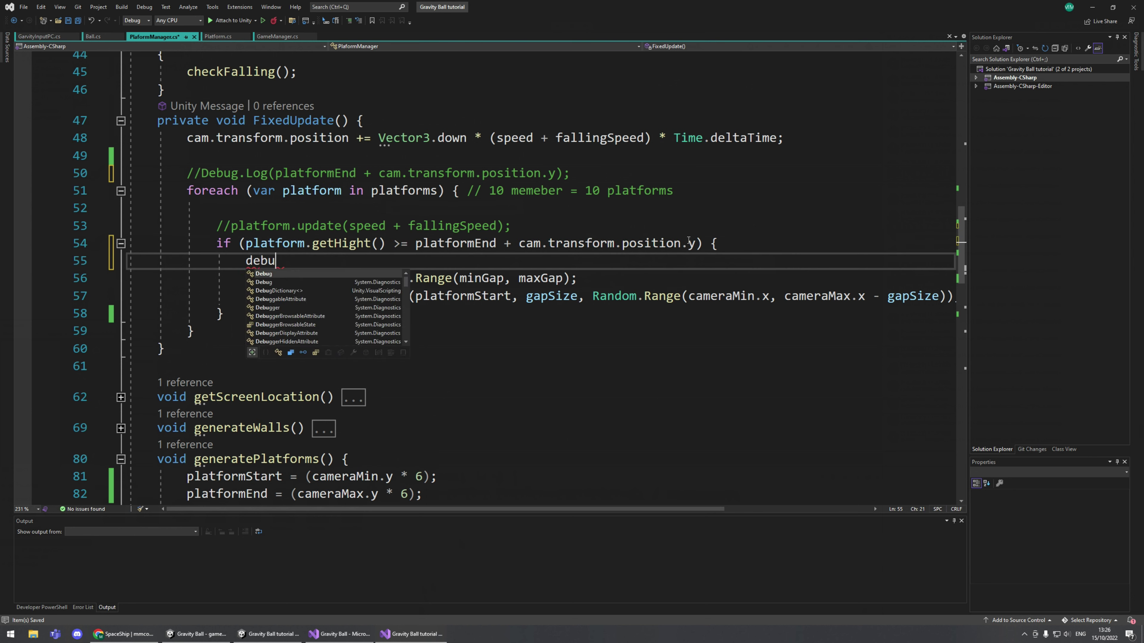
{"action": "type", "text": "Log"}
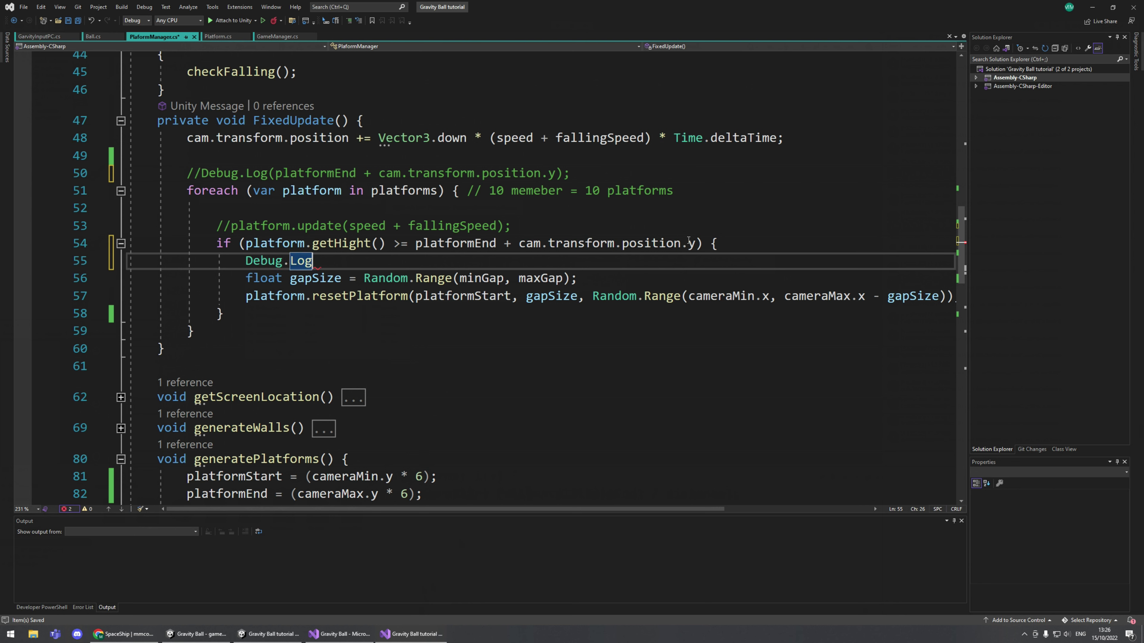
{"action": "type", "text": "(\"Trying "}
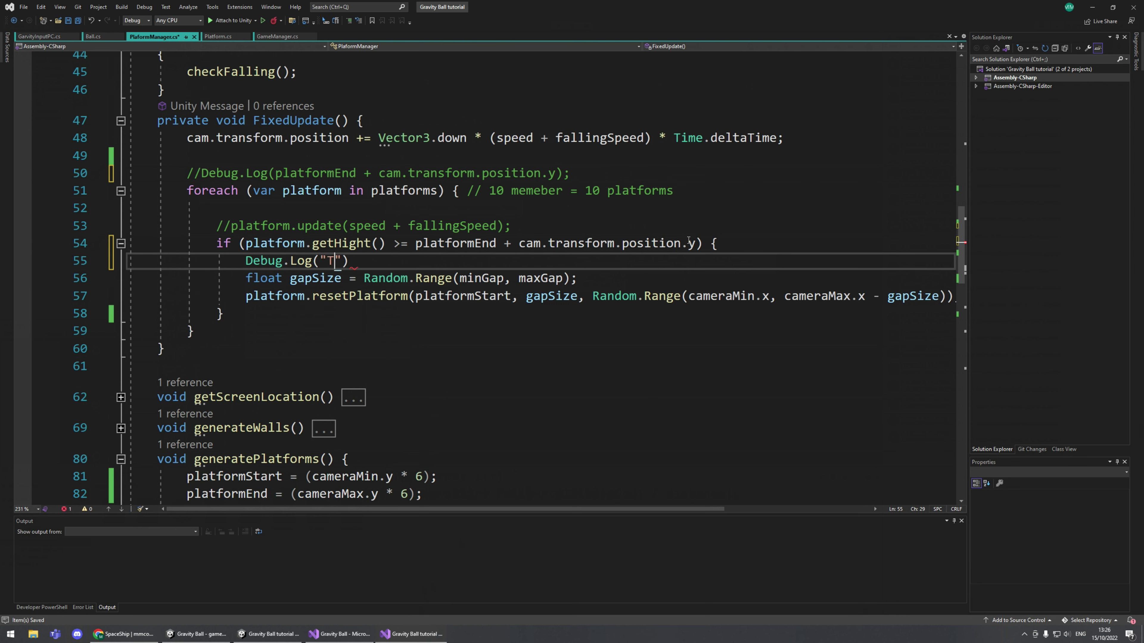
{"action": "type", "text": "to move a platfo"}
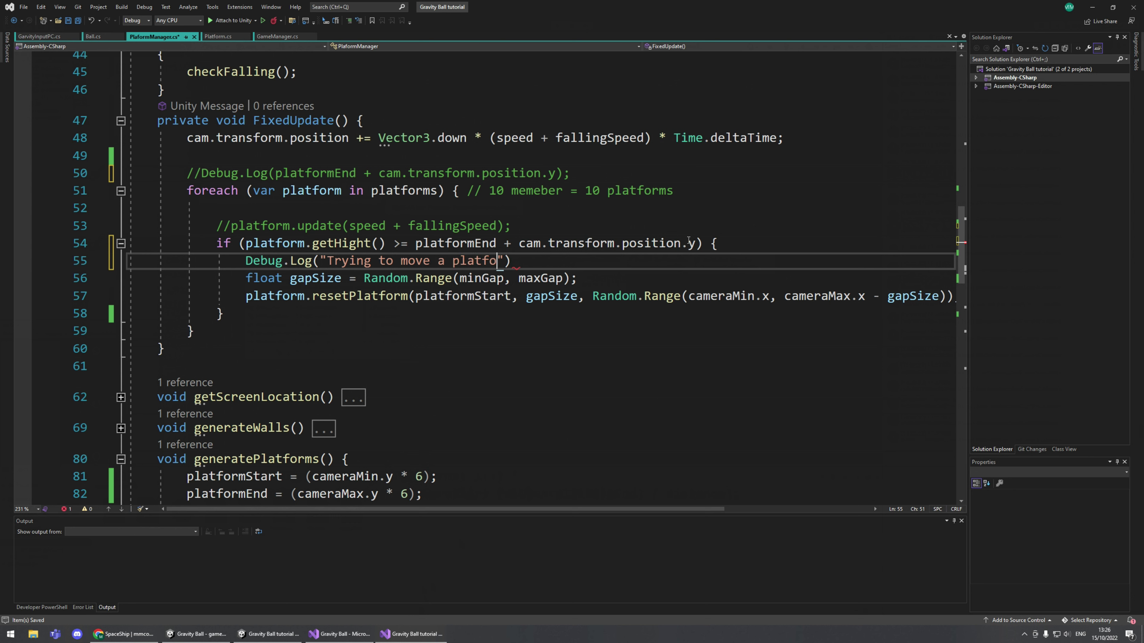
{"action": "type", "text": "rm\" + platf"}
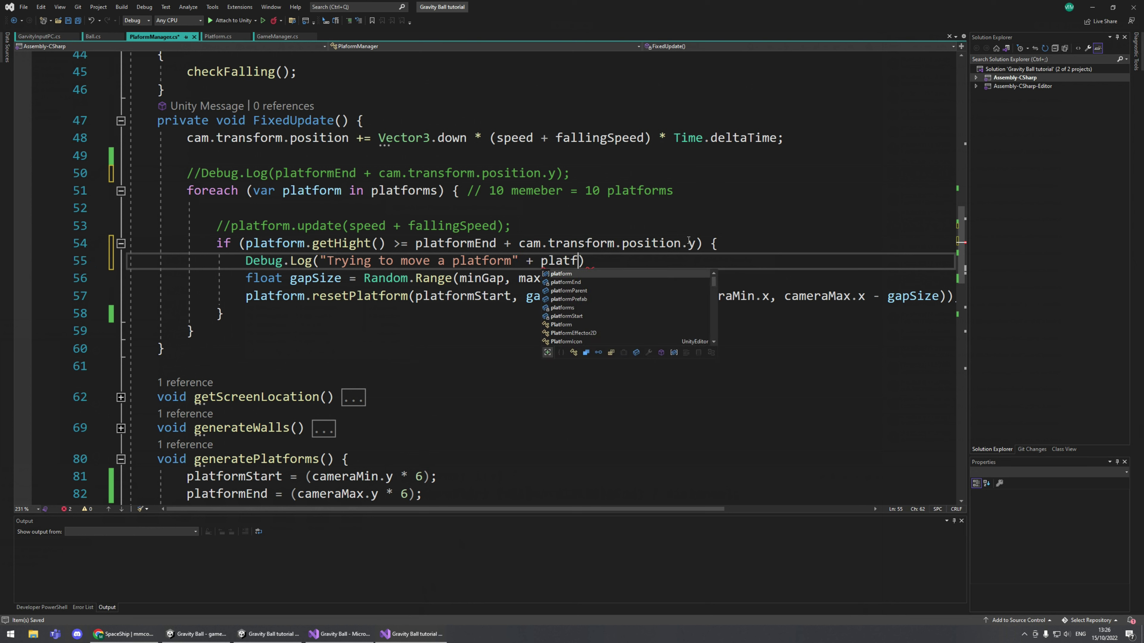
{"action": "key", "text": "Tab"}
{"action": "type", "text": "."}
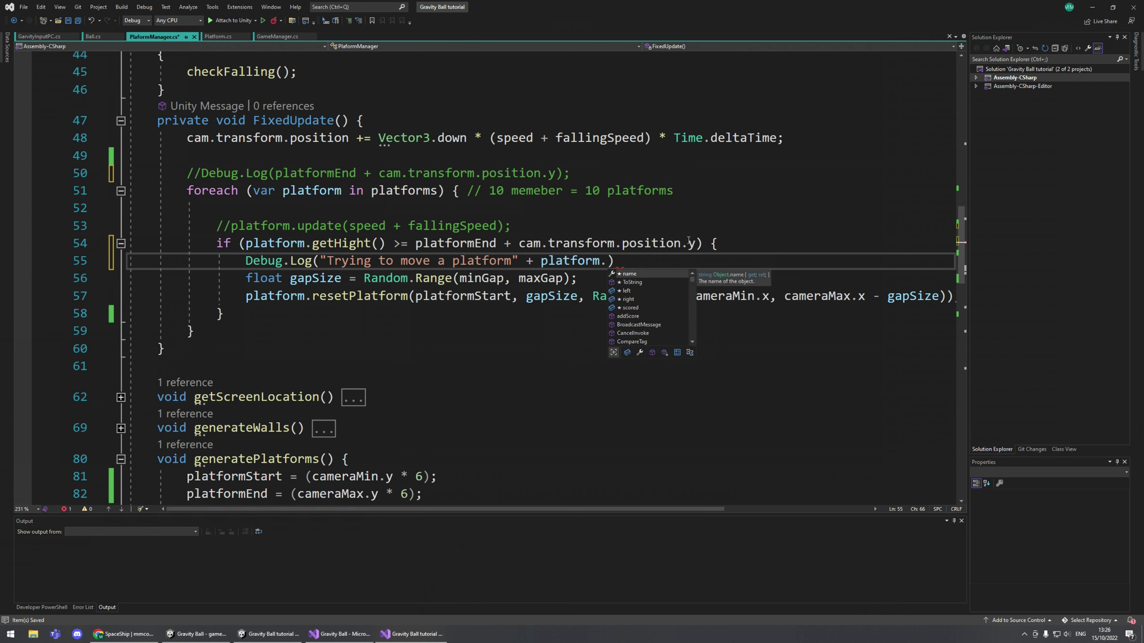
{"action": "key", "text": "Tab"}
{"action": "left_click", "coordinate": [514, 262]}
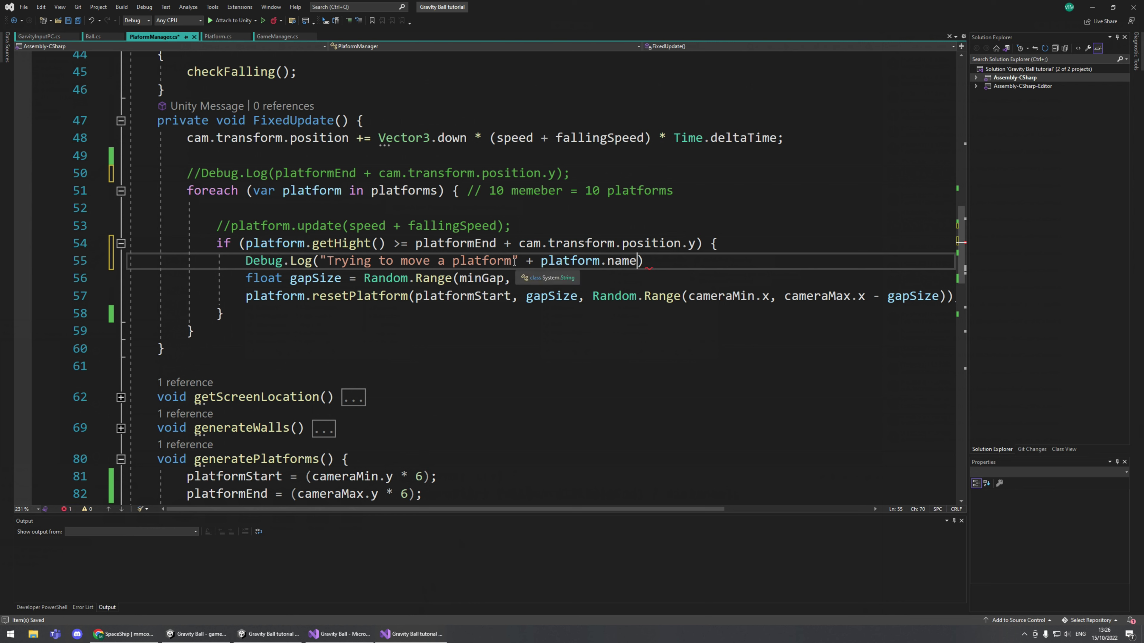
{"action": "type", "text": ":"}
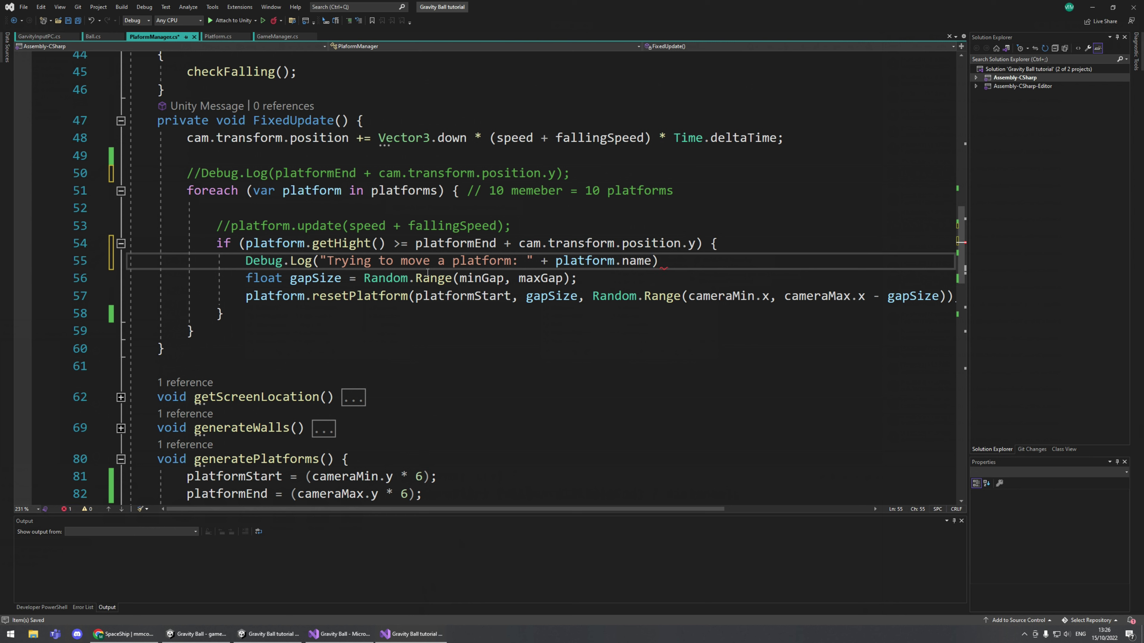
{"action": "left_click", "coordinate": [676, 262]}
{"action": "type", "text": ";"}
{"action": "left_click_drag", "start_coordinate": [534, 261], "coordinate": [516, 264]}
{"action": "left_click", "coordinate": [519, 263]}
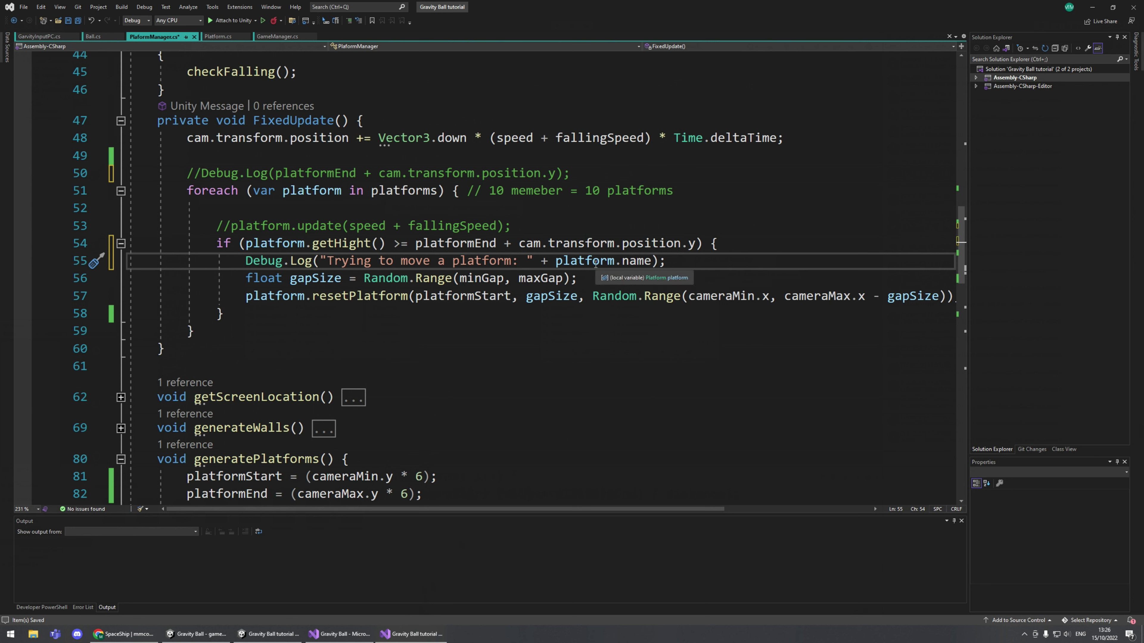
Duplicate the log line and change the copy's message to "Platform height is".
{"action": "left_click_drag", "start_coordinate": [248, 264], "coordinate": [666, 262]}
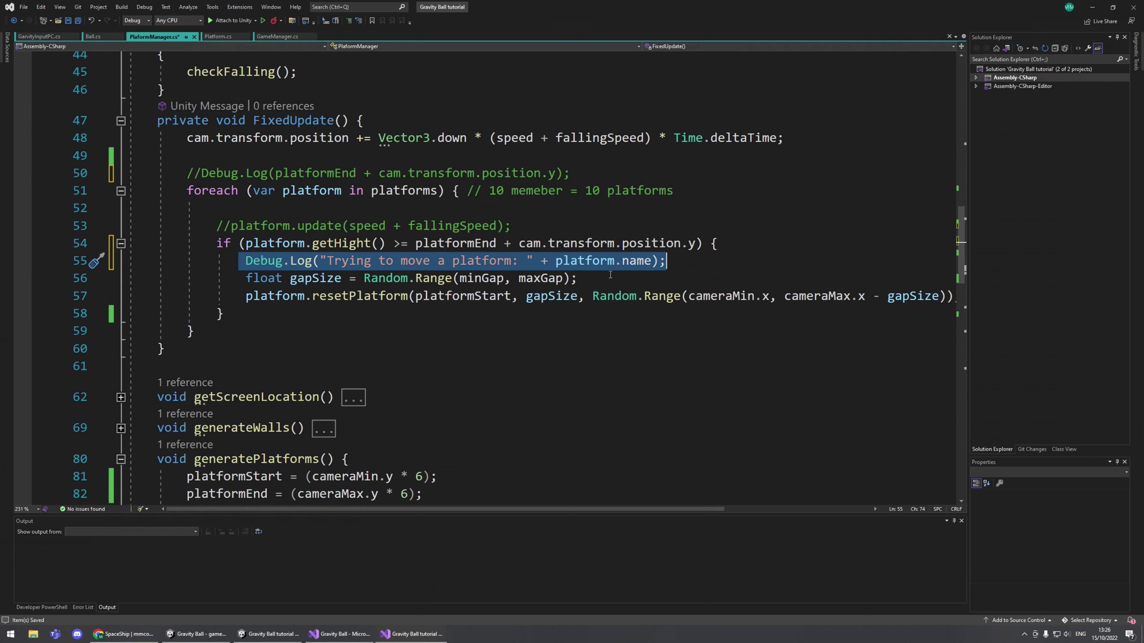
{"action": "left_click", "coordinate": [654, 265]}
{"action": "left_click_drag", "start_coordinate": [665, 261], "coordinate": [245, 264]}
{"action": "key", "text": "ctrl+c"}
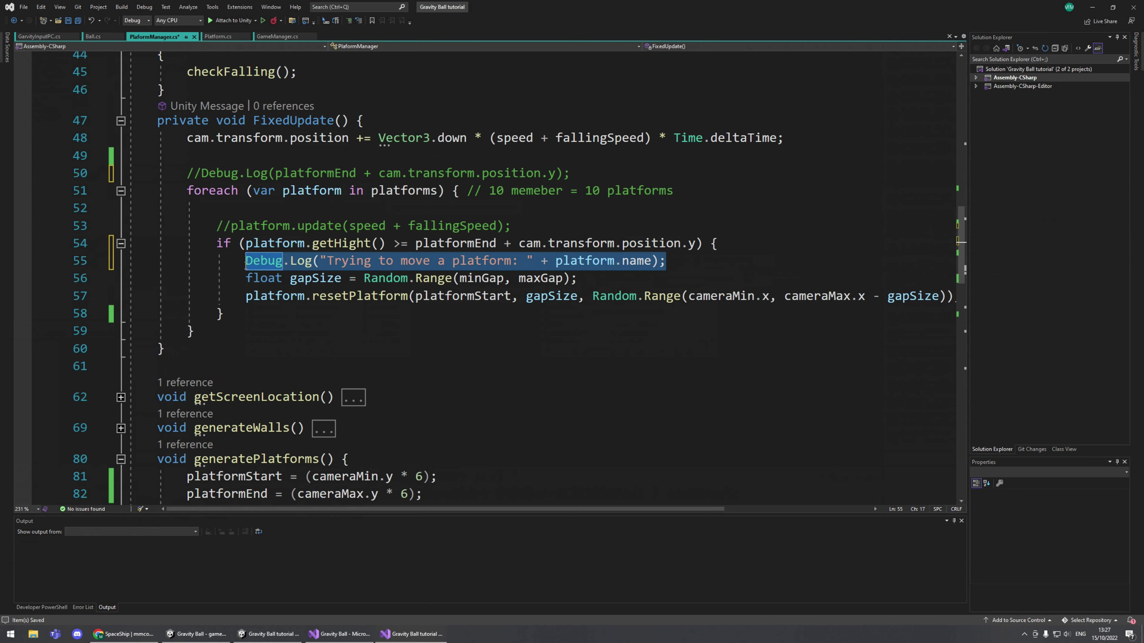
{"action": "left_click", "coordinate": [682, 269]}
{"action": "left_click", "coordinate": [674, 260]}
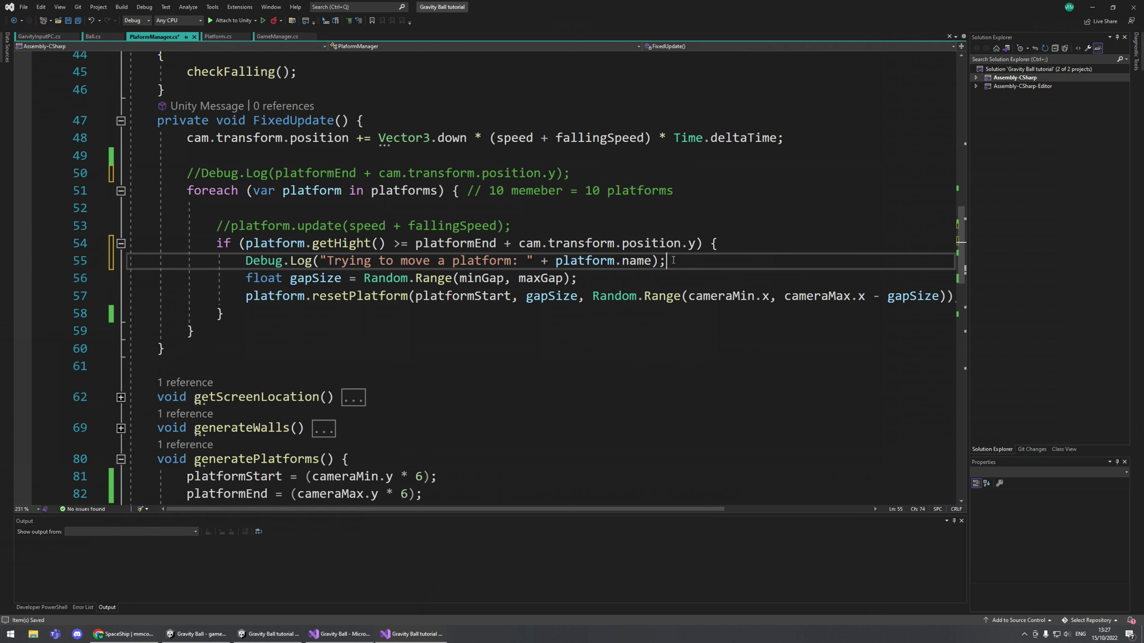
{"action": "key", "text": "Return"}
{"action": "key", "text": "ctrl+v"}
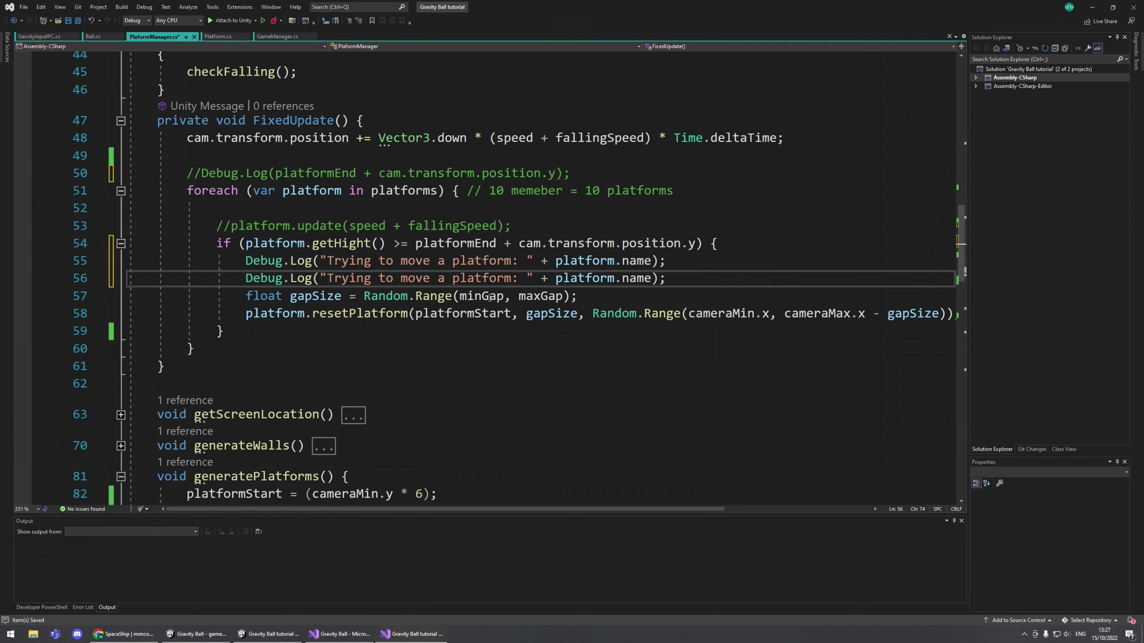
{"action": "left_click_drag", "start_coordinate": [511, 279], "coordinate": [333, 287]}
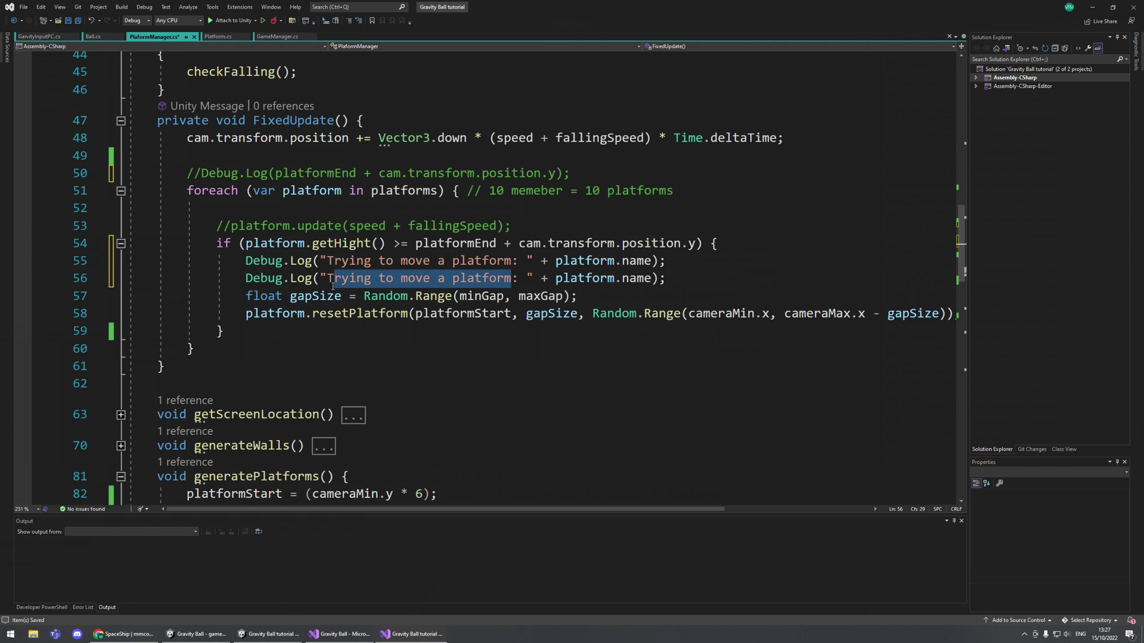
{"action": "type", "text": "Pla"}
{"action": "key", "text": "BackSpace"}
{"action": "key", "text": "BackSpace"}
{"action": "key", "text": "BackSpace"}
{"action": "key", "text": "BackSpace"}
{"action": "type", "text": "Platform height is"}
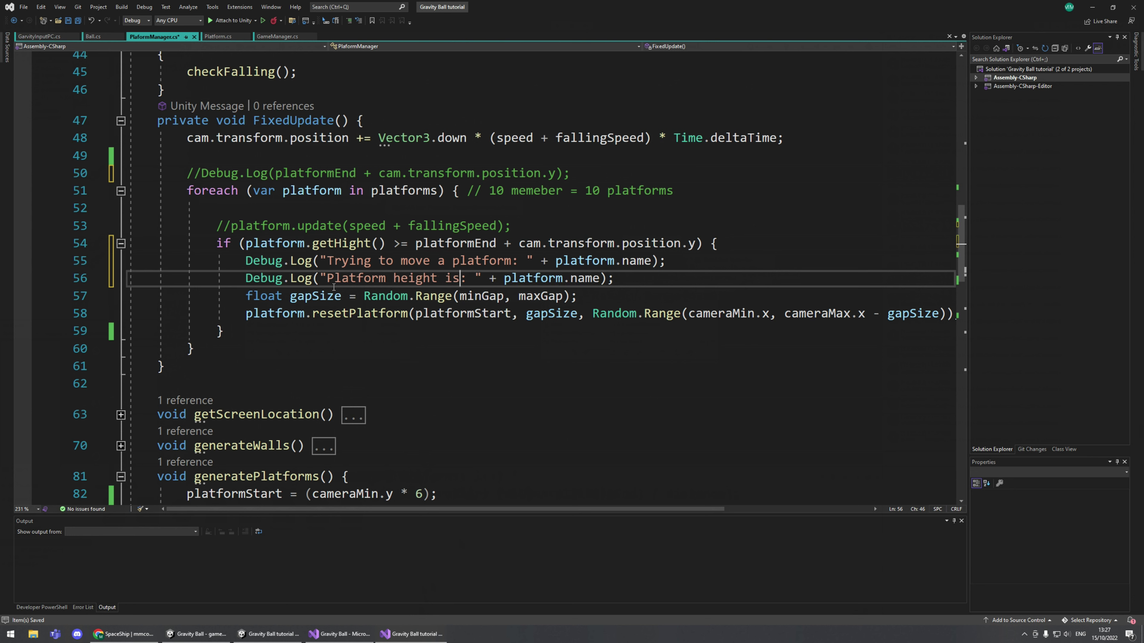
Make the copied line log platform.transform.position.y instead of the name.
{"action": "double_click", "coordinate": [585, 278]}
{"action": "type", "text": "po"}
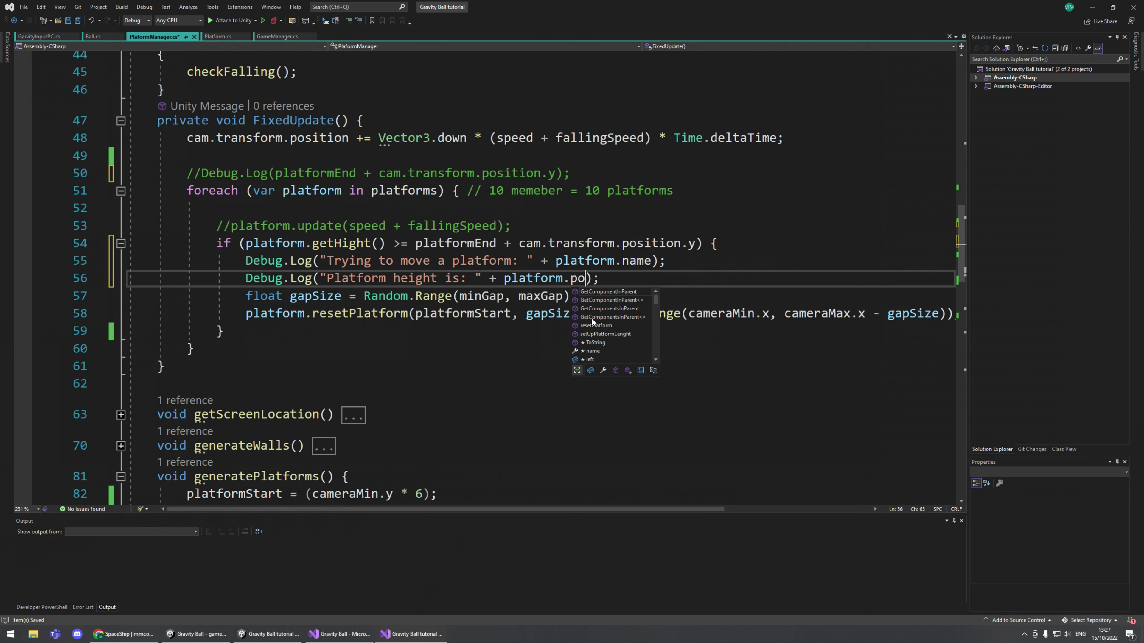
{"action": "key", "text": "BackSpace"}
{"action": "key", "text": "BackSpace"}
{"action": "type", "text": "trs"}
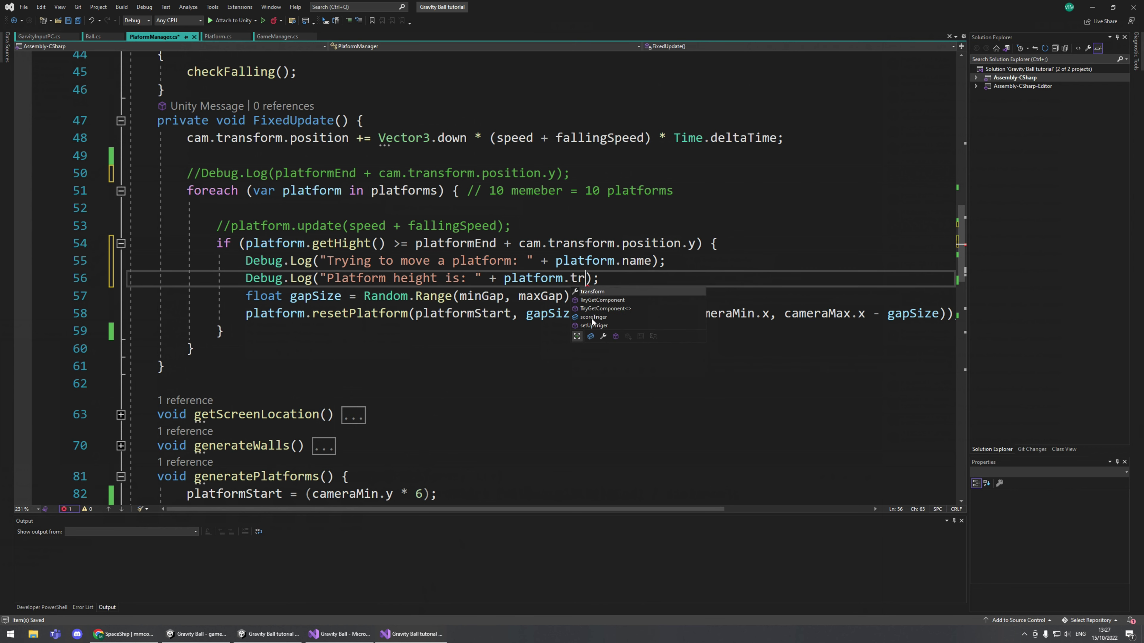
{"action": "key", "text": "Return"}
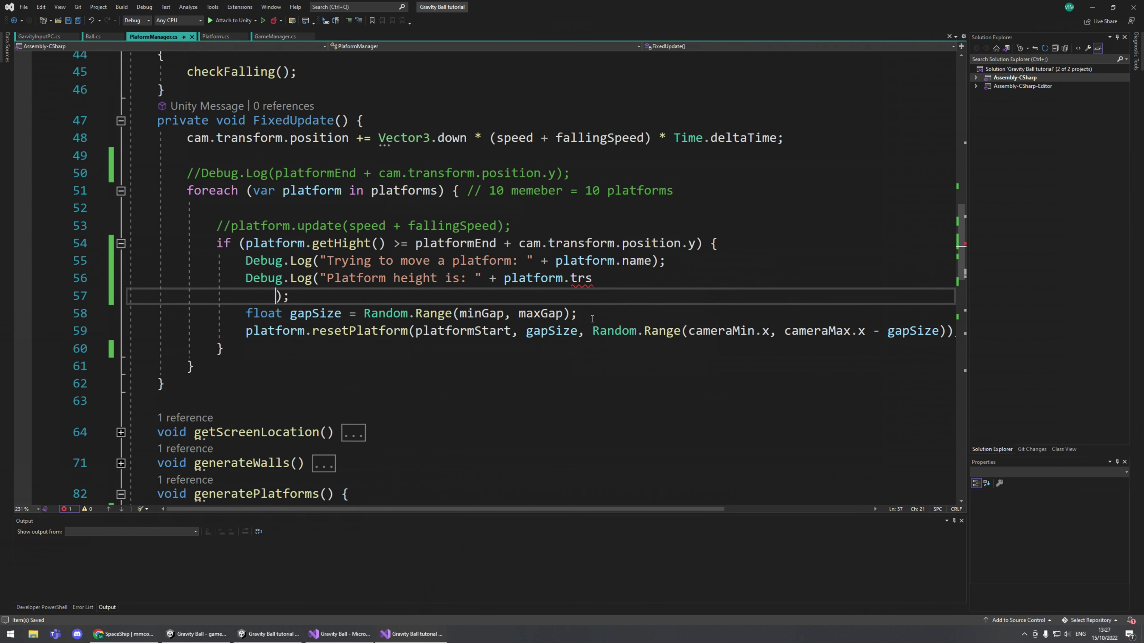
{"action": "key", "text": "ctrl+z"}
{"action": "key", "text": "BackSpace"}
{"action": "key", "text": "BackSpace"}
{"action": "key", "text": "BackSpace"}
{"action": "key", "text": "BackSpace"}
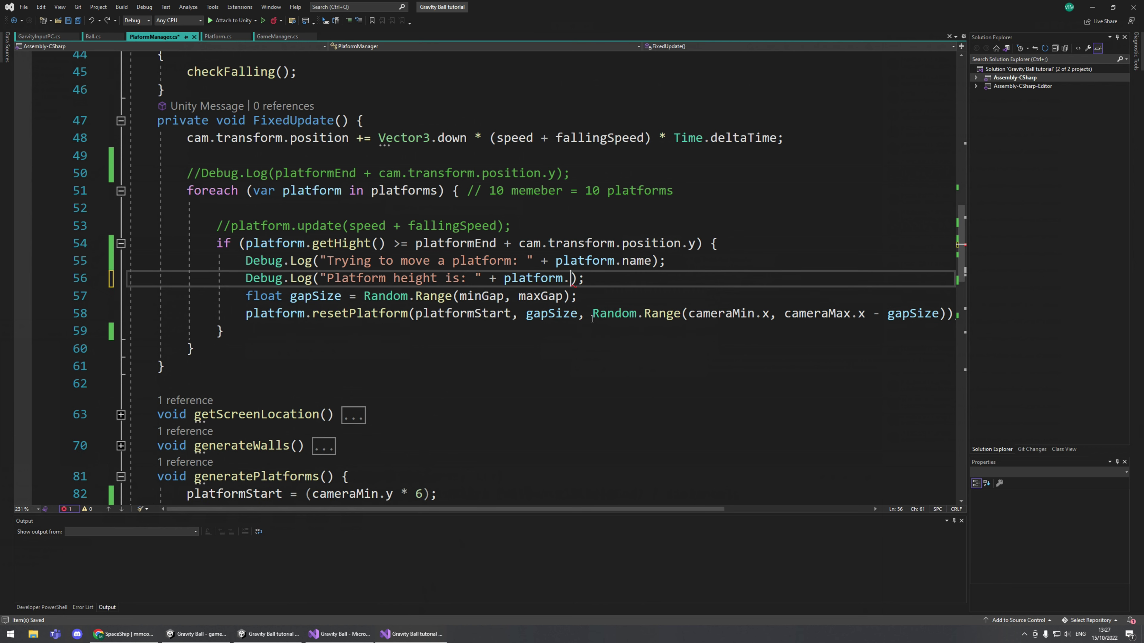
{"action": "type", "text": ".transform"}
{"action": "type", "text": ".position."}
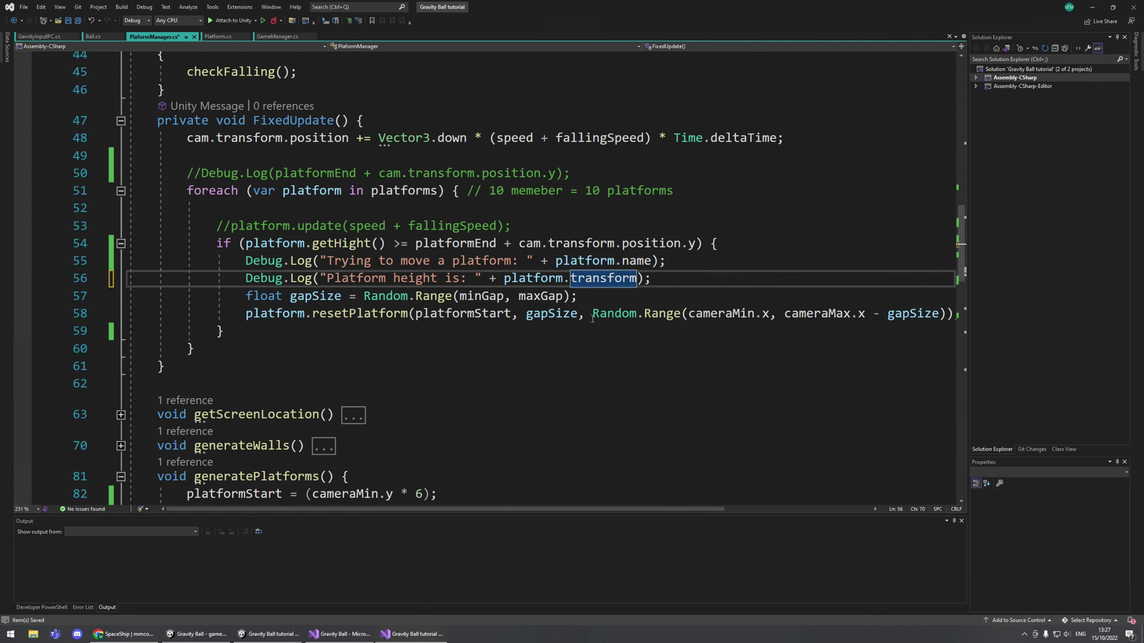
{"action": "type", "text": "y"}
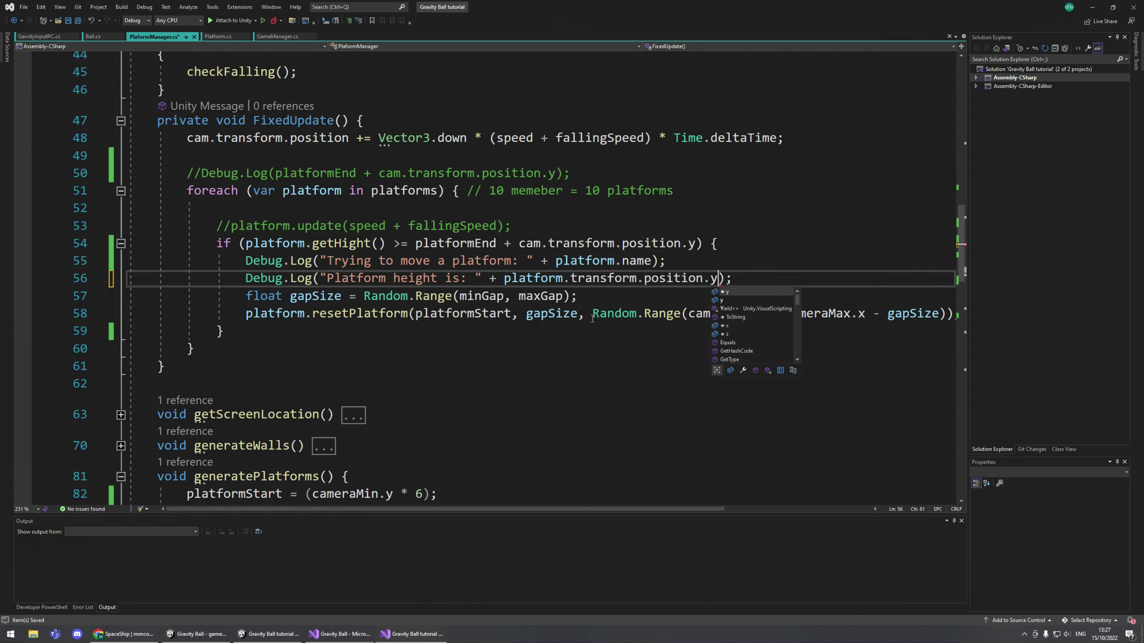
{"action": "left_click", "coordinate": [600, 301]}
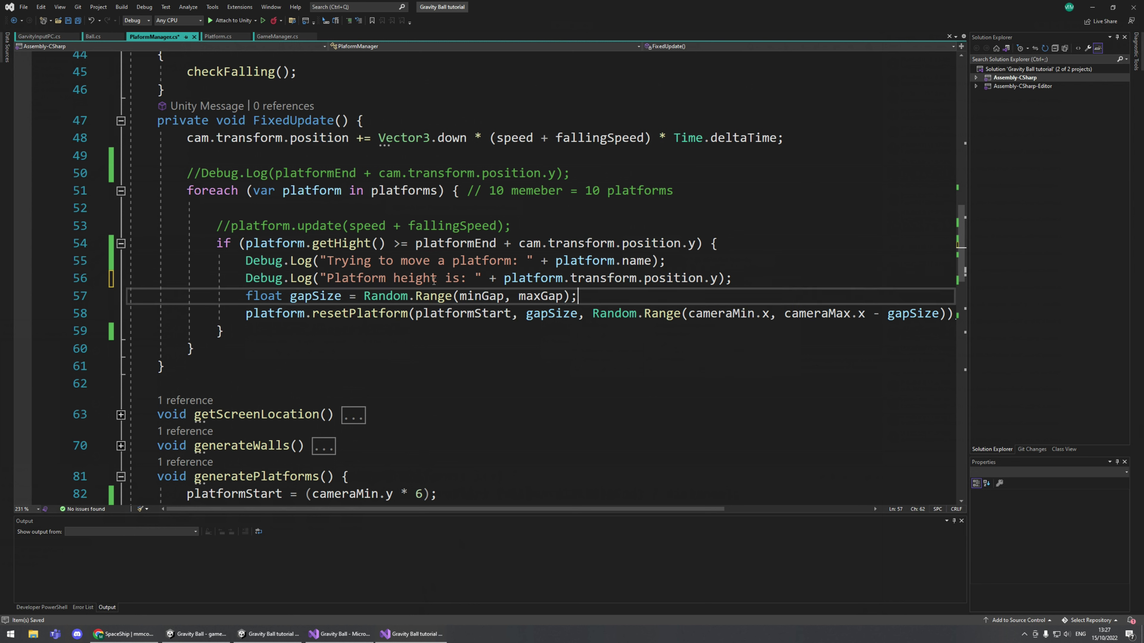
{"action": "left_click_drag", "start_coordinate": [332, 262], "coordinate": [676, 264]}
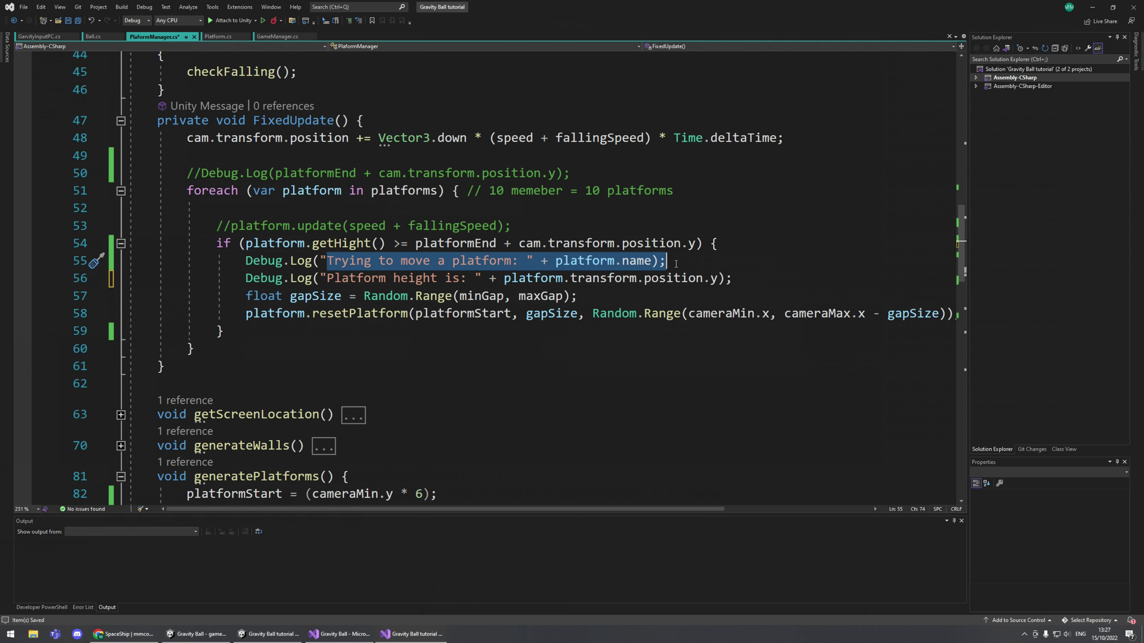
Uncomment the Debug.Log line on line 50.
{"action": "left_click_drag", "start_coordinate": [341, 279], "coordinate": [736, 279]}
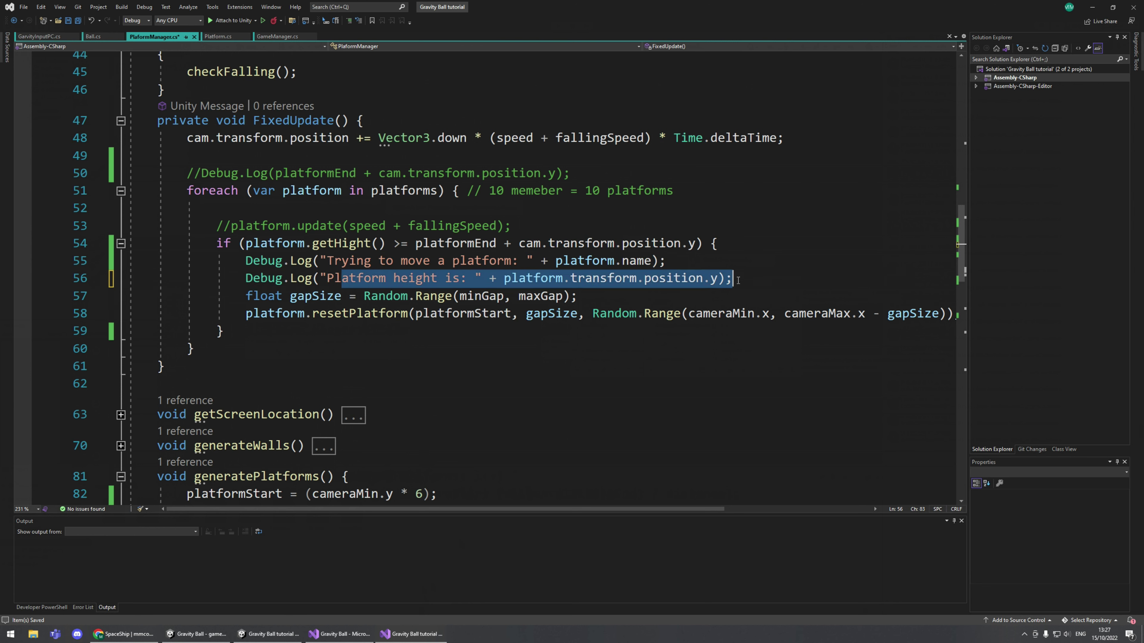
{"action": "left_click", "coordinate": [214, 180]}
{"action": "key", "text": "BackSpace"}
{"action": "key", "text": "BackSpace"}
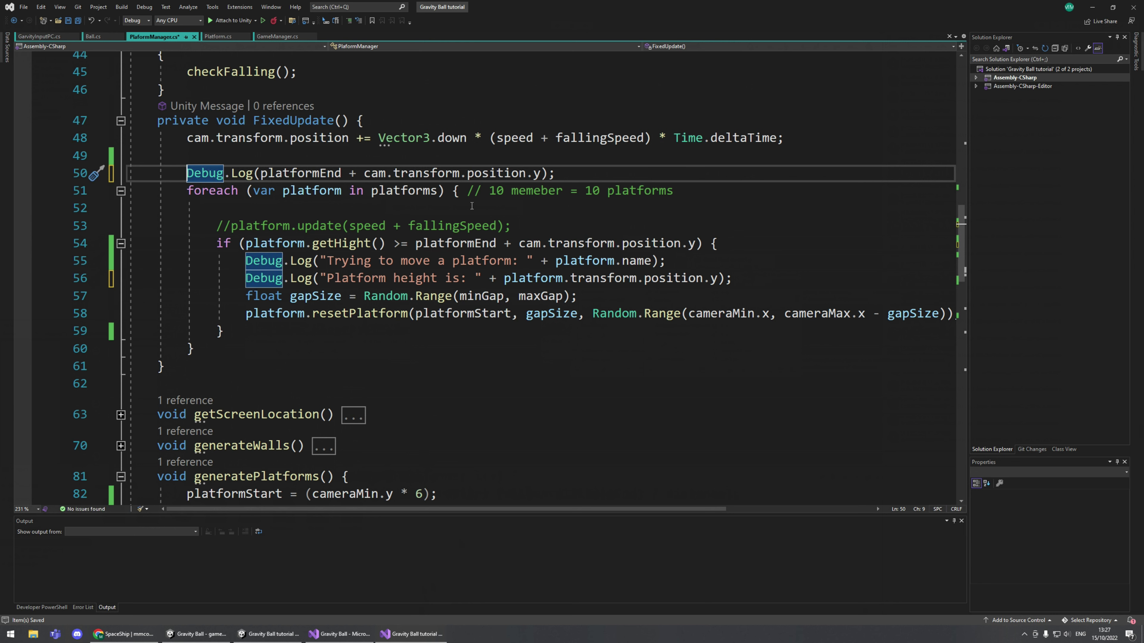
{"action": "left_click_drag", "start_coordinate": [260, 173], "coordinate": [555, 174]}
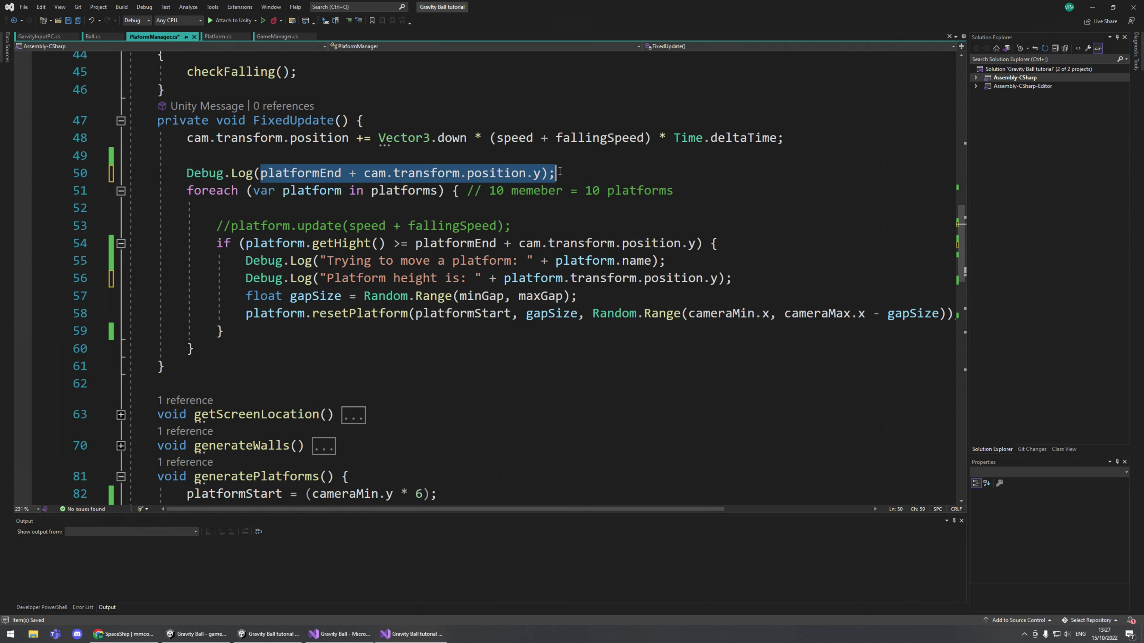
Delete the two Debug.Log lines about platform name and height from the if block.
{"action": "left_click_drag", "start_coordinate": [373, 264], "coordinate": [666, 261]}
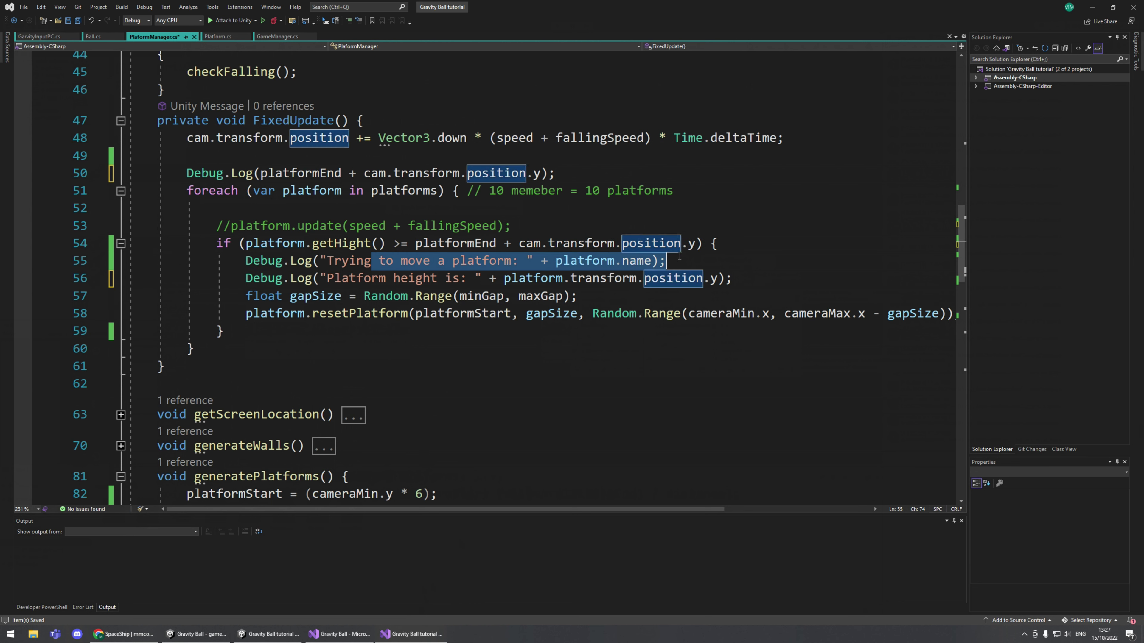
{"action": "left_click_drag", "start_coordinate": [393, 279], "coordinate": [733, 278]}
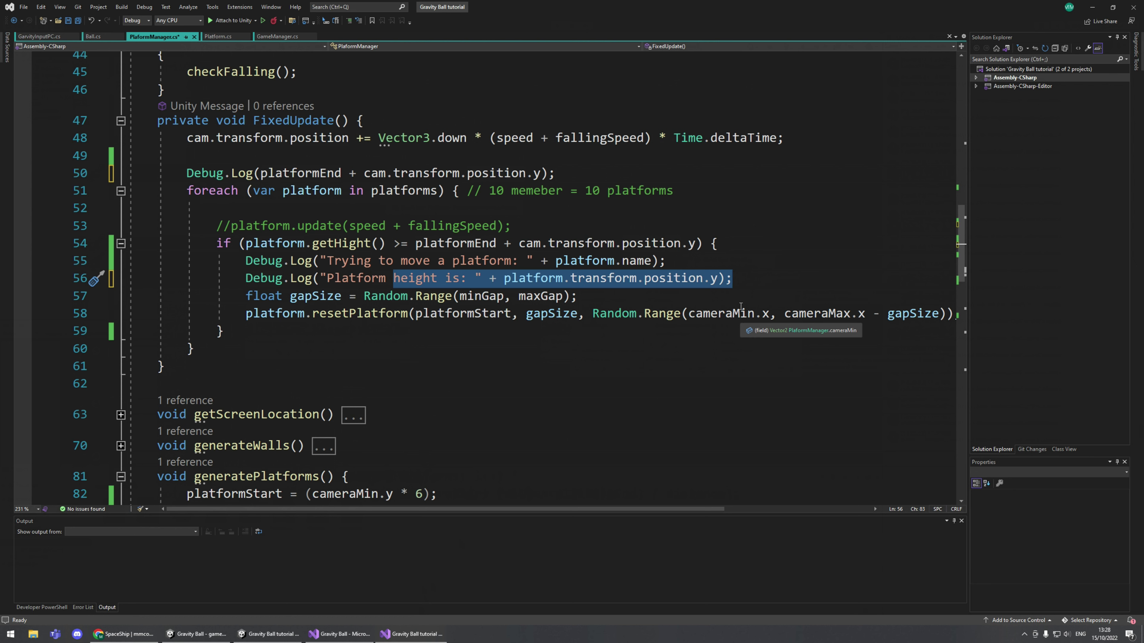
{"action": "left_click_drag", "start_coordinate": [733, 278], "coordinate": [142, 266]}
{"action": "key", "text": "BackSpace"}
{"action": "key", "text": "BackSpace"}
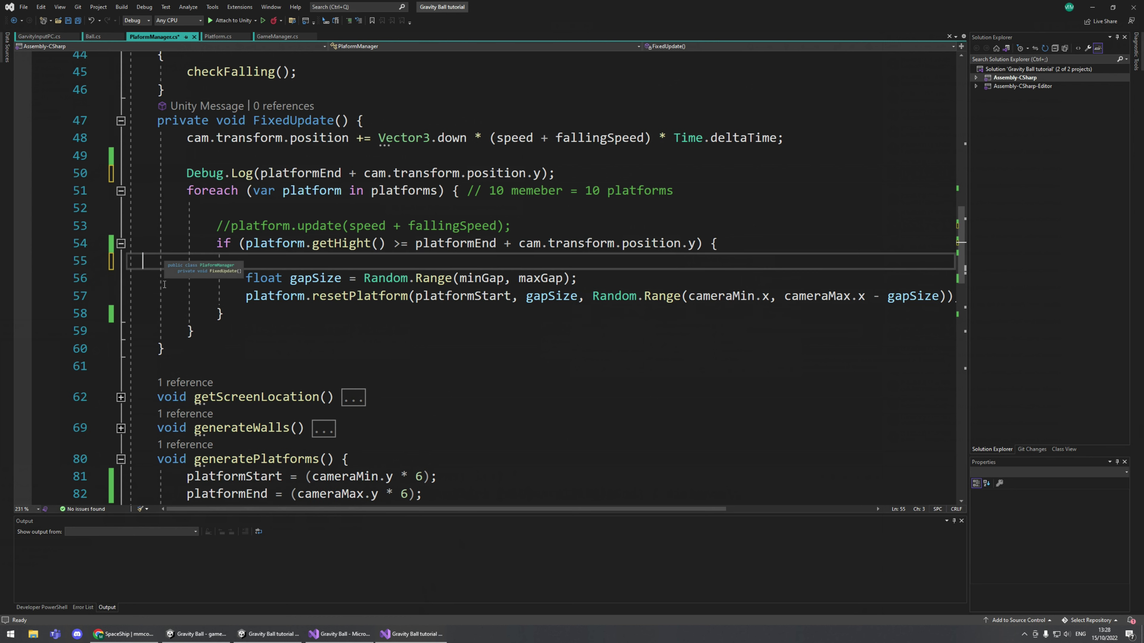
Remove the leftover empty line and comment out the Debug.Log on line 50.
{"action": "key", "text": "BackSpace"}
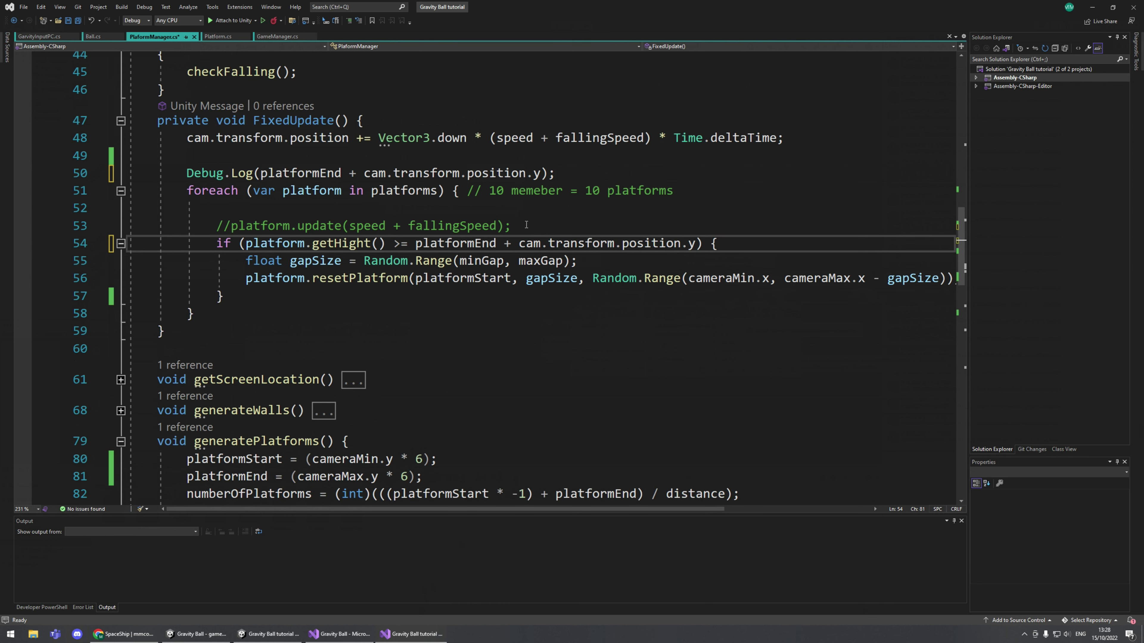
{"action": "left_click", "coordinate": [187, 173]}
{"action": "type", "text": "//"}
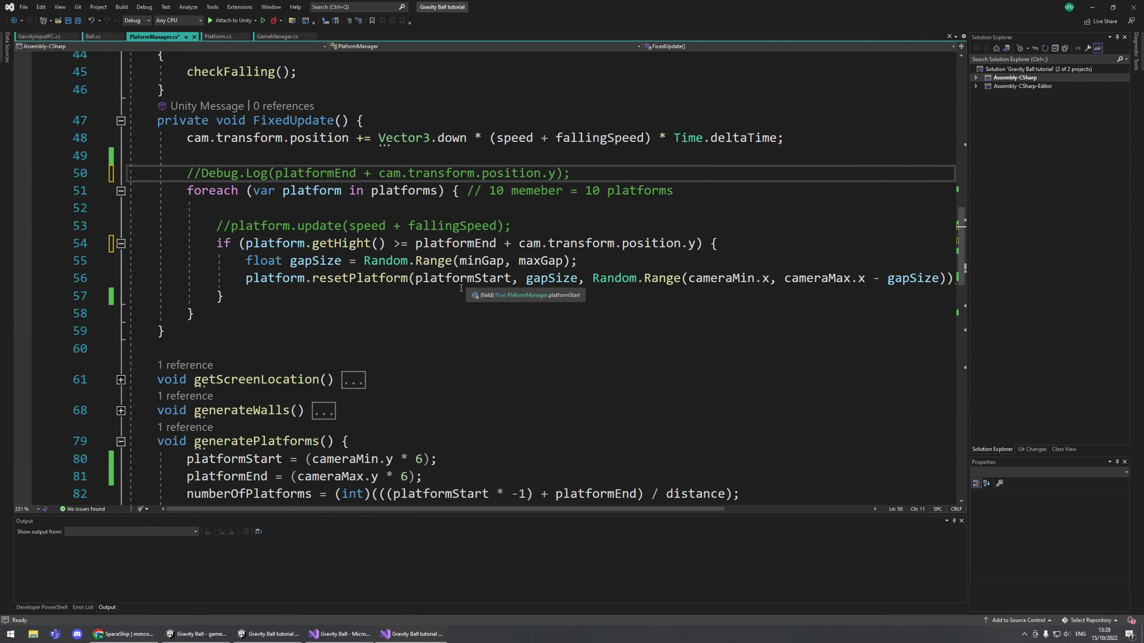
Pass platformStart + cam.transform.position.y to resetPlatform and save the script.
{"action": "left_click", "coordinate": [513, 278]}
{"action": "type", "text": "+ cam"}
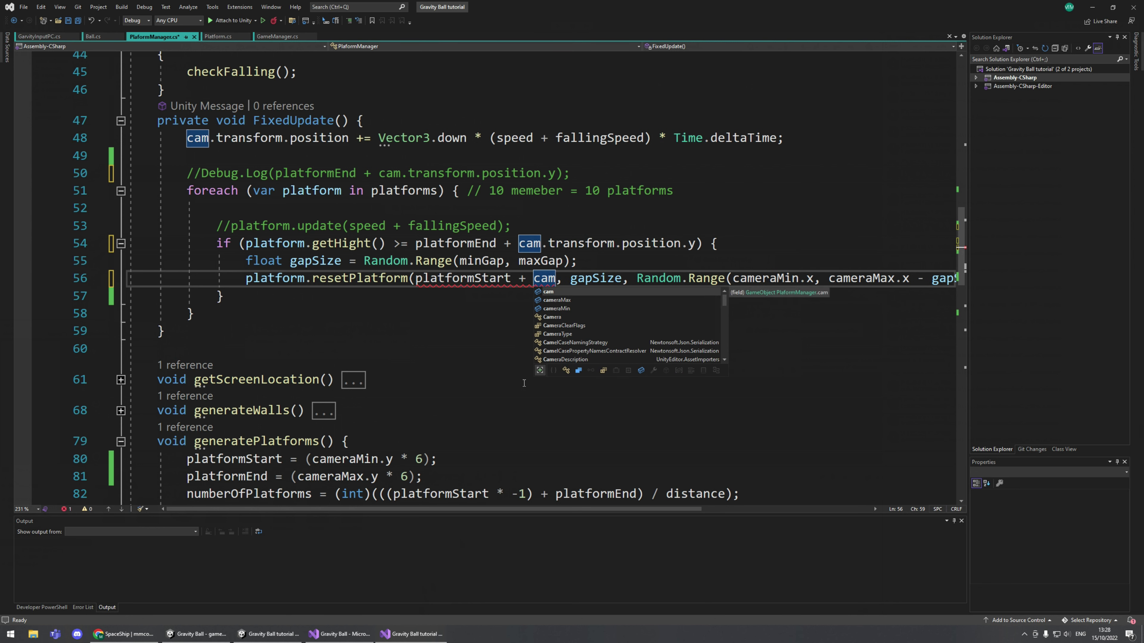
{"action": "type", "text": ".tr"}
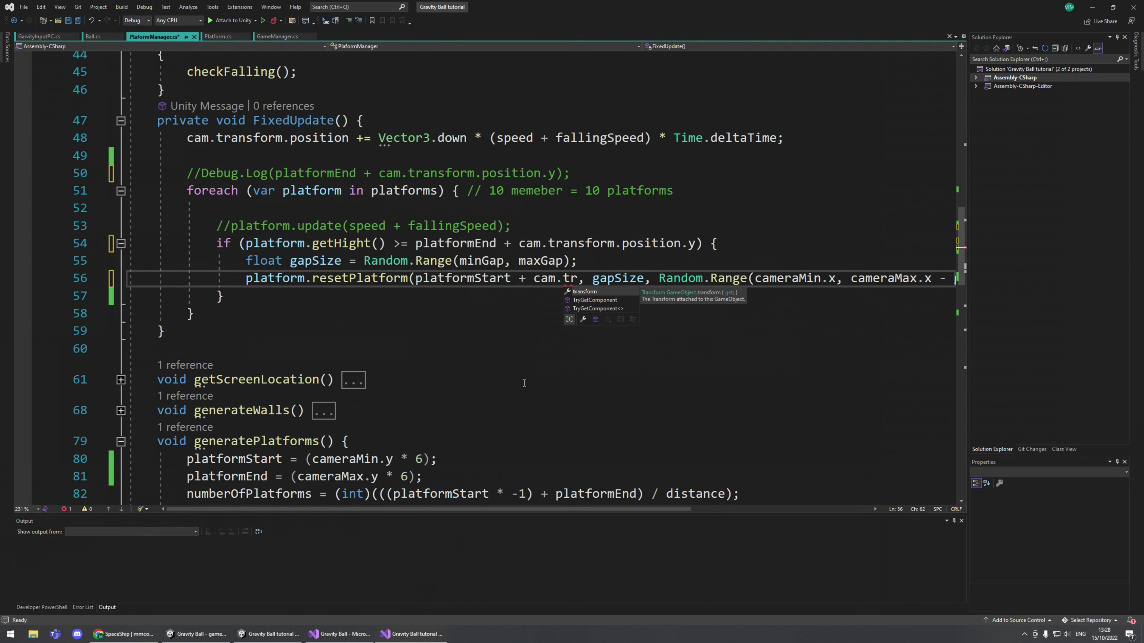
{"action": "key", "text": "Tab"}
{"action": "type", "text": ".po"}
{"action": "key", "text": "Tab"}
{"action": "type", "text": ".y"}
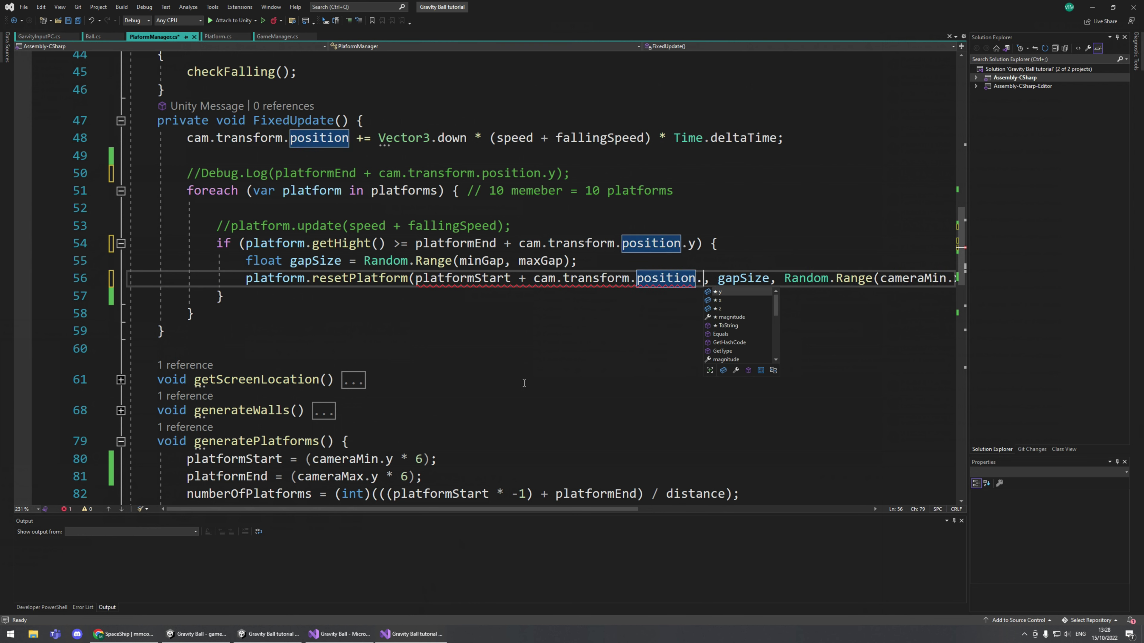
{"action": "key", "text": "ctrl+s"}
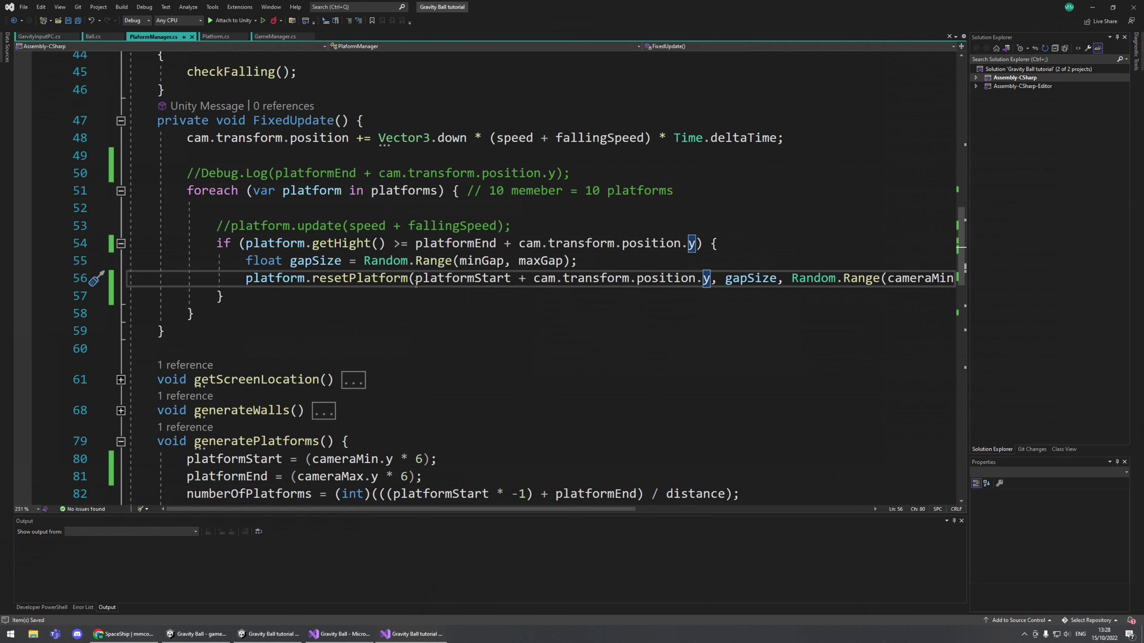
Select the new offset expression and the resetPlatform method name on line 56.
{"action": "left_click_drag", "start_coordinate": [414, 278], "coordinate": [716, 270]}
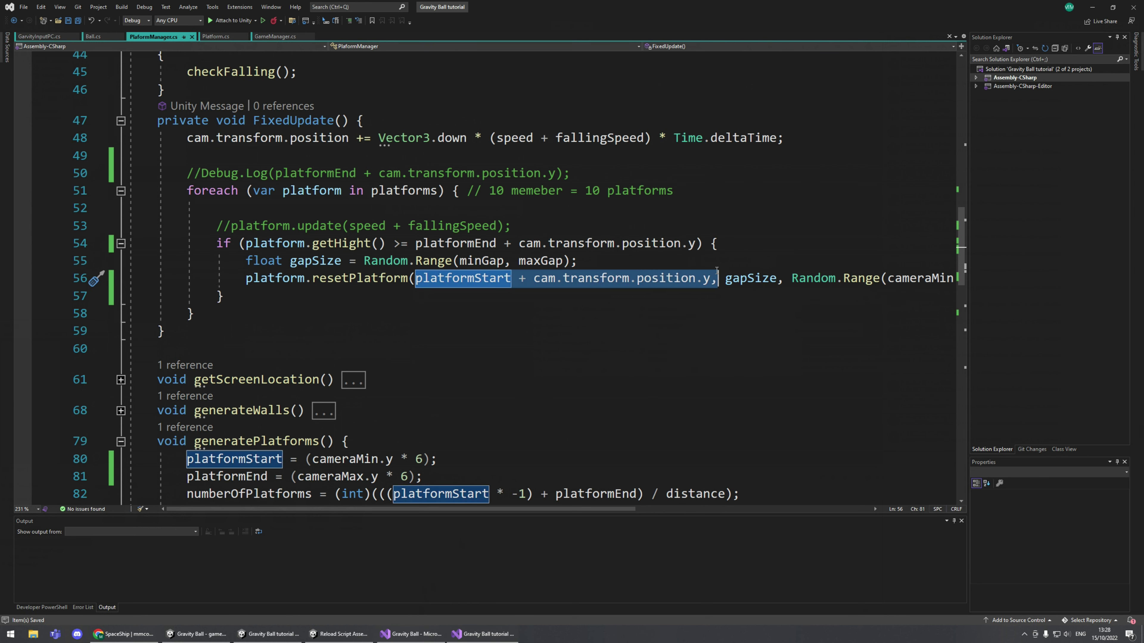
{"action": "left_click", "coordinate": [568, 284]}
{"action": "left_click", "coordinate": [543, 282]}
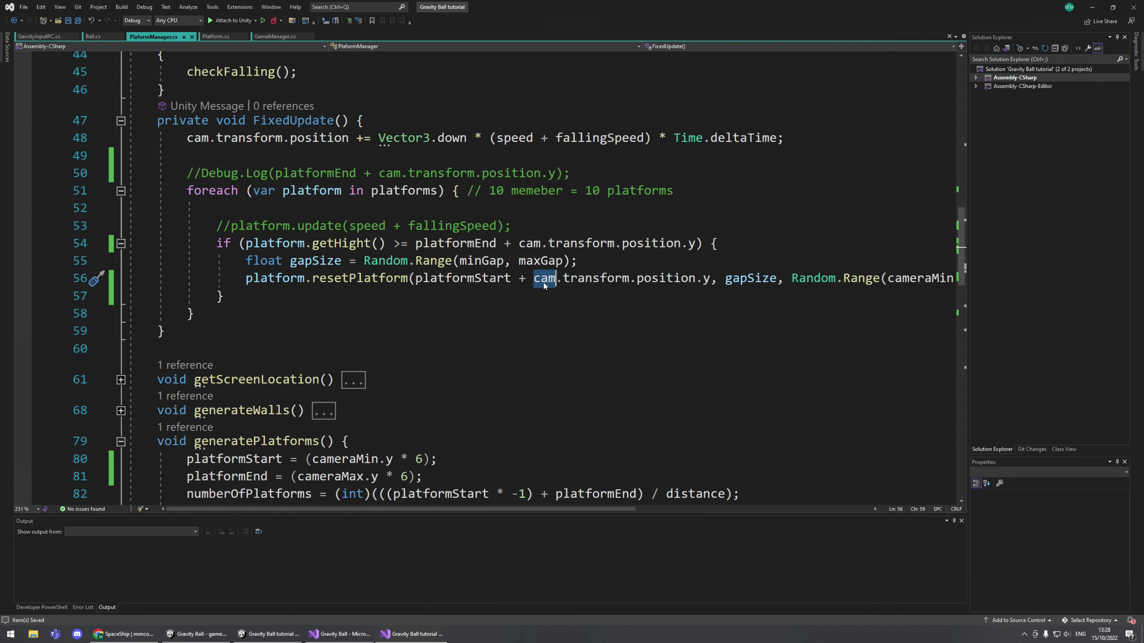
{"action": "double_click", "coordinate": [359, 278]}
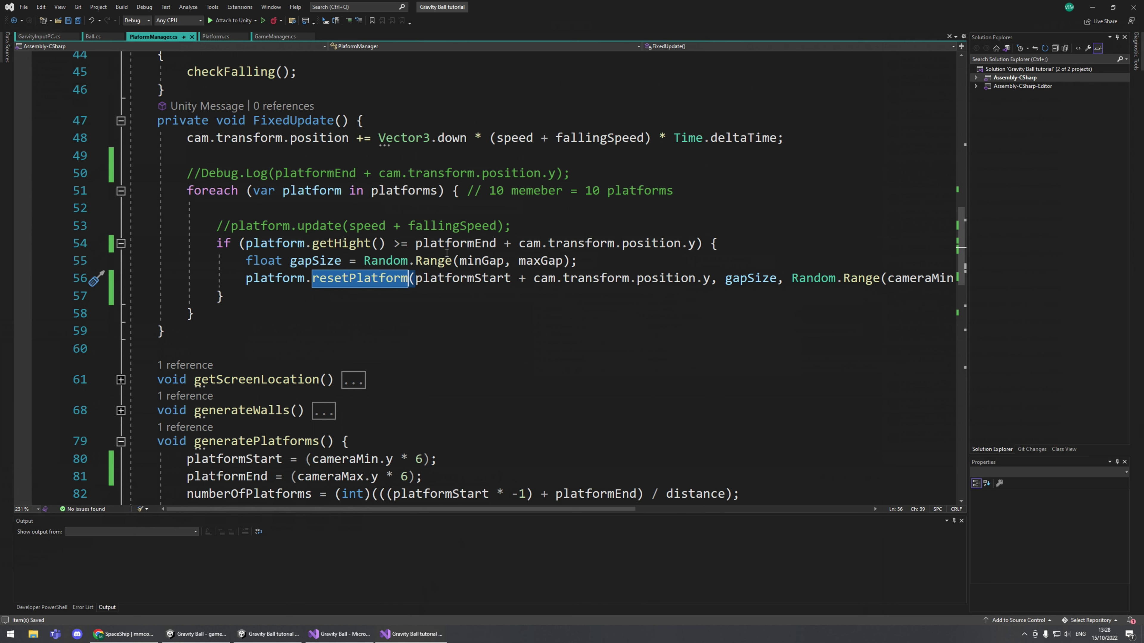
Scroll through PlatformManager.cs, then switch to the Ball.cs script.
{"action": "scroll", "coordinate": [388, 362], "scroll_direction": "down", "scroll_amount": 5}
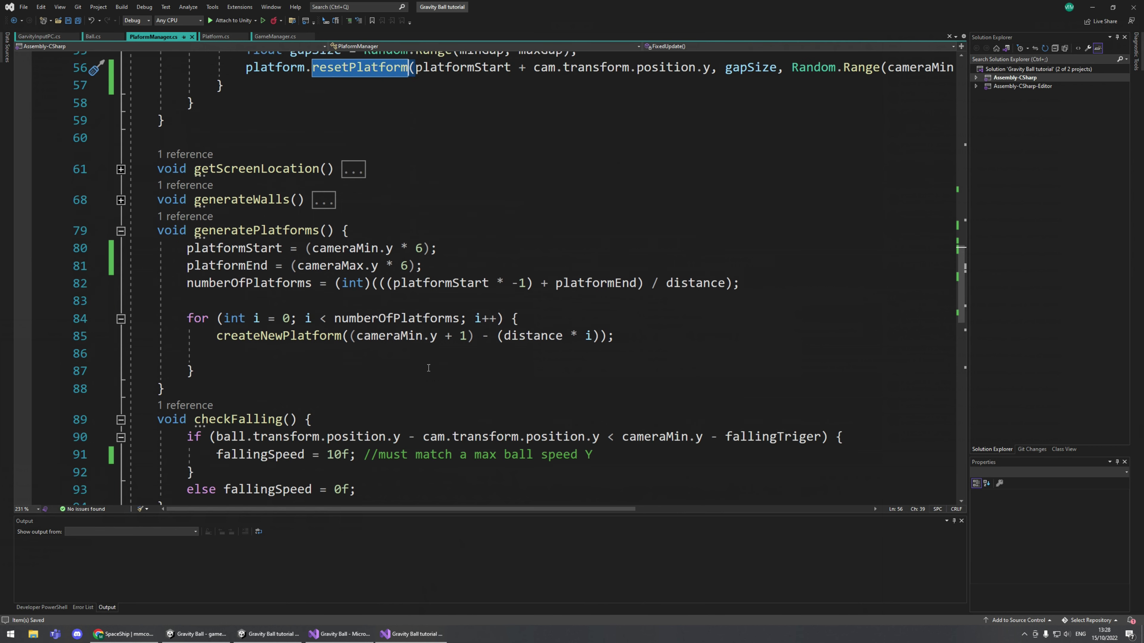
{"action": "scroll", "coordinate": [427, 368], "scroll_direction": "up", "scroll_amount": 3}
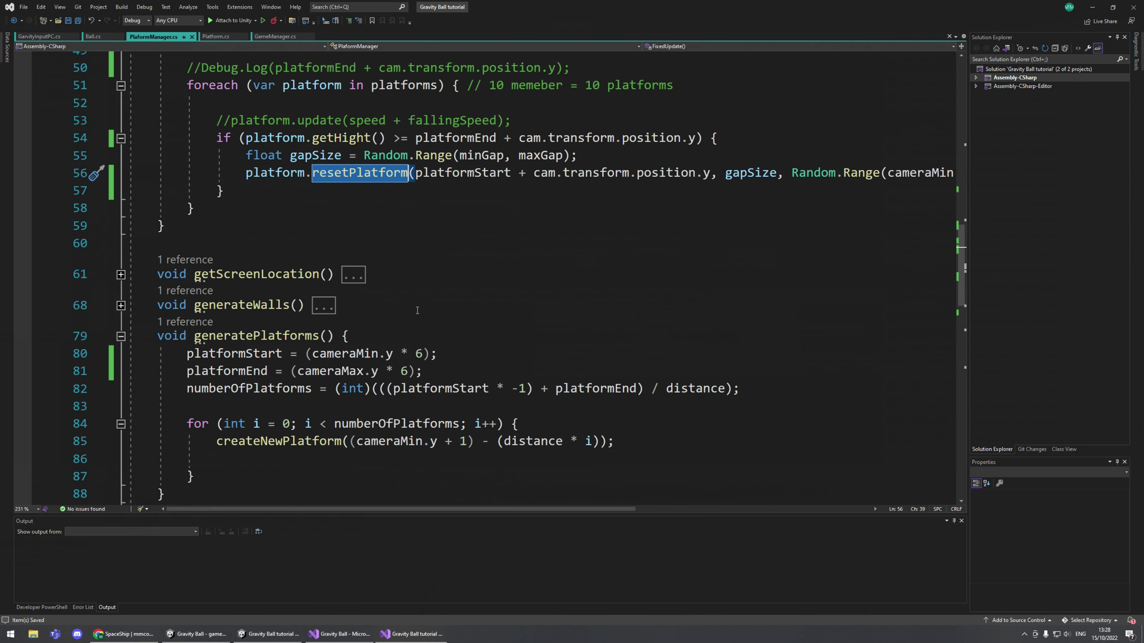
{"action": "left_click", "coordinate": [96, 36]}
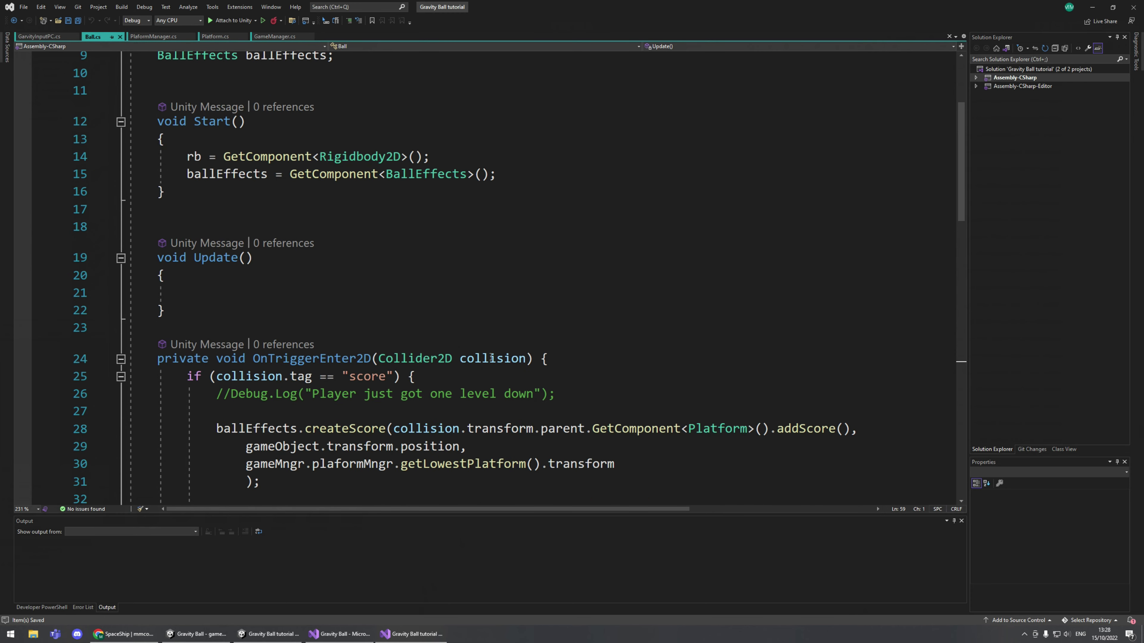
Review Ball.cs's collision code, then minimize Visual Studio to return to Unity.
{"action": "scroll", "coordinate": [491, 359], "scroll_direction": "down", "scroll_amount": 5}
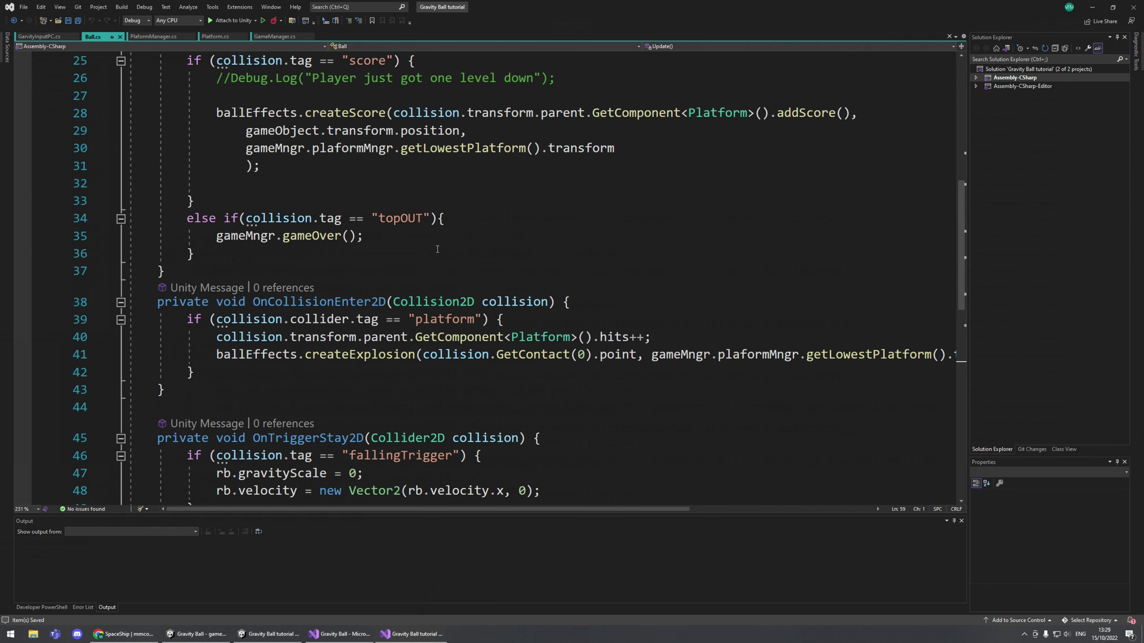
{"action": "left_click", "coordinate": [1092, 7]}
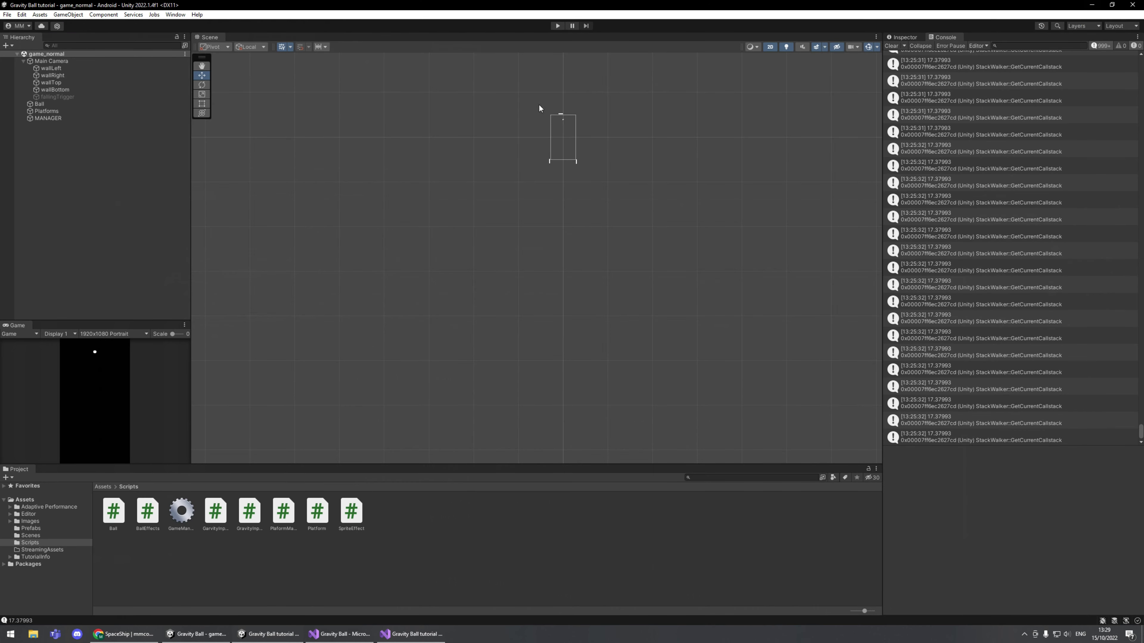
Start play mode and inspect the wallTop object's components.
{"action": "key", "text": "ctrl+p"}
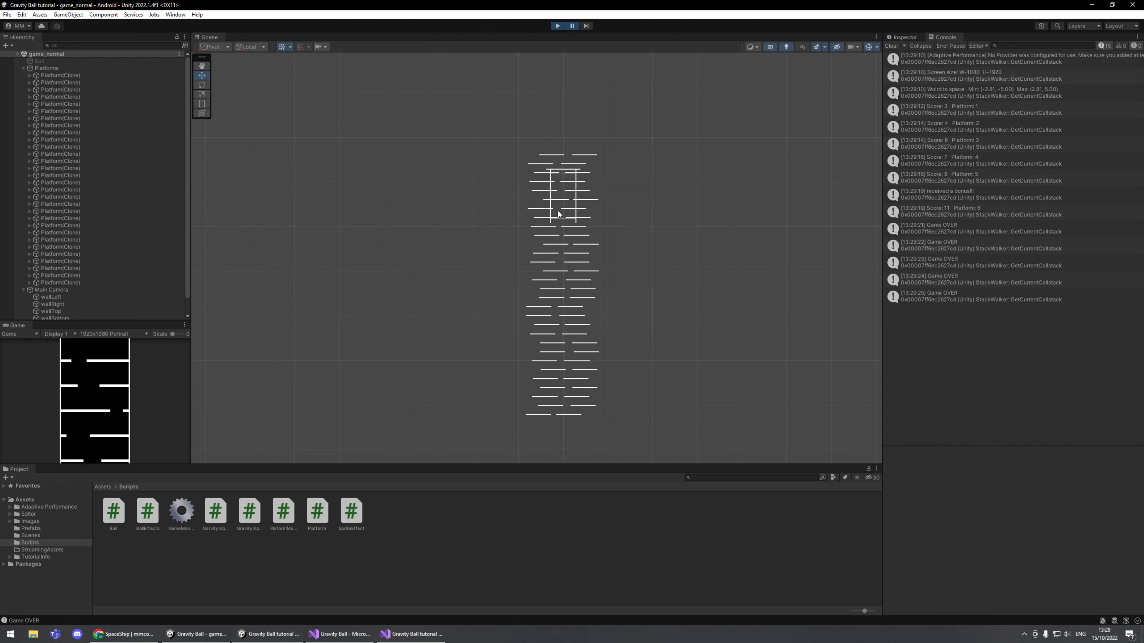
{"action": "scroll", "coordinate": [585, 216], "scroll_direction": "up", "scroll_amount": 6}
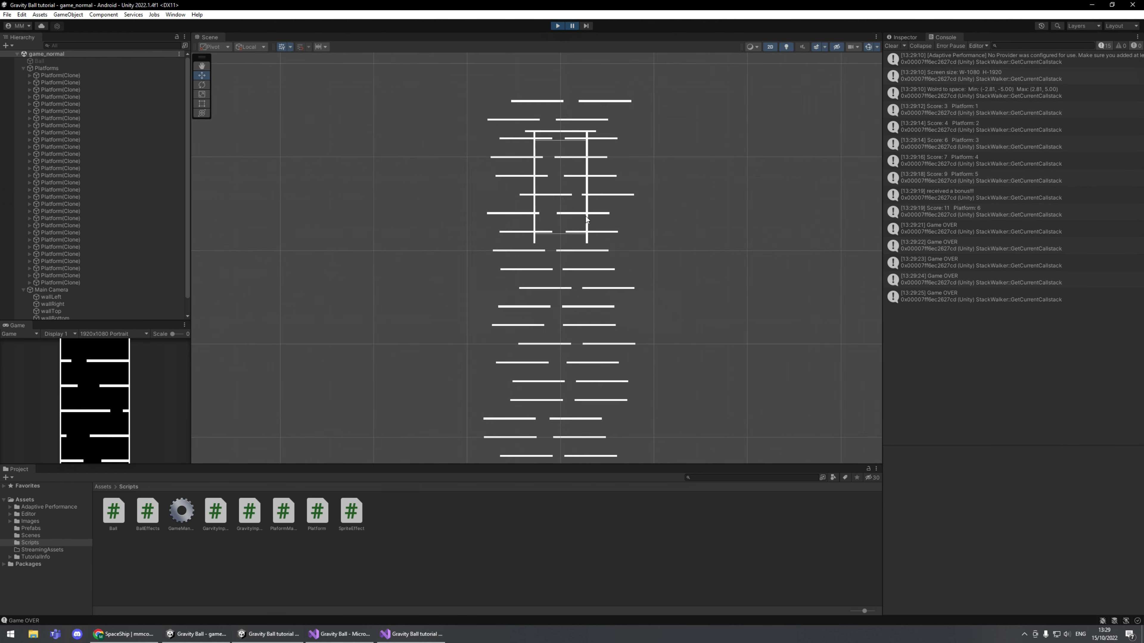
{"action": "scroll", "coordinate": [143, 274], "scroll_direction": "down", "scroll_amount": 2}
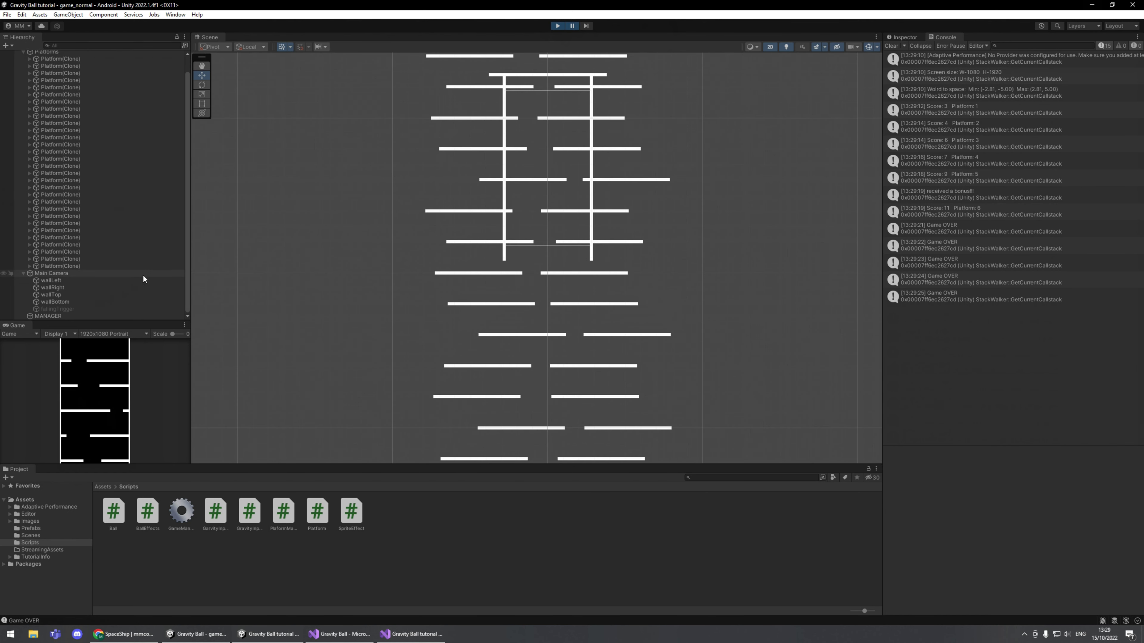
{"action": "left_click", "coordinate": [48, 295]}
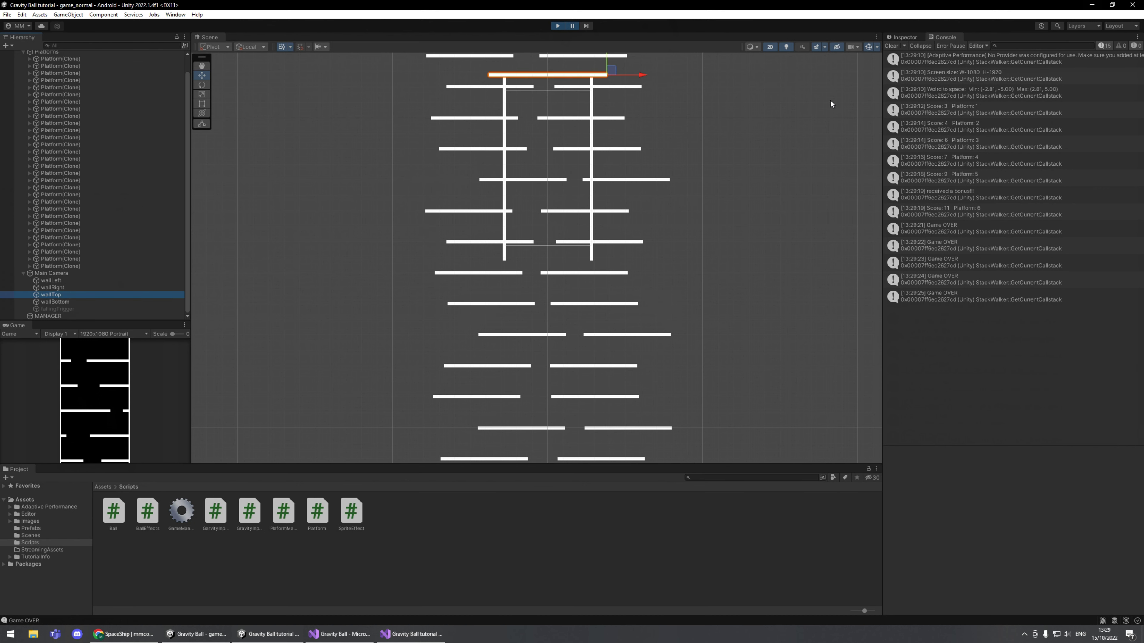
{"action": "left_click", "coordinate": [905, 38]}
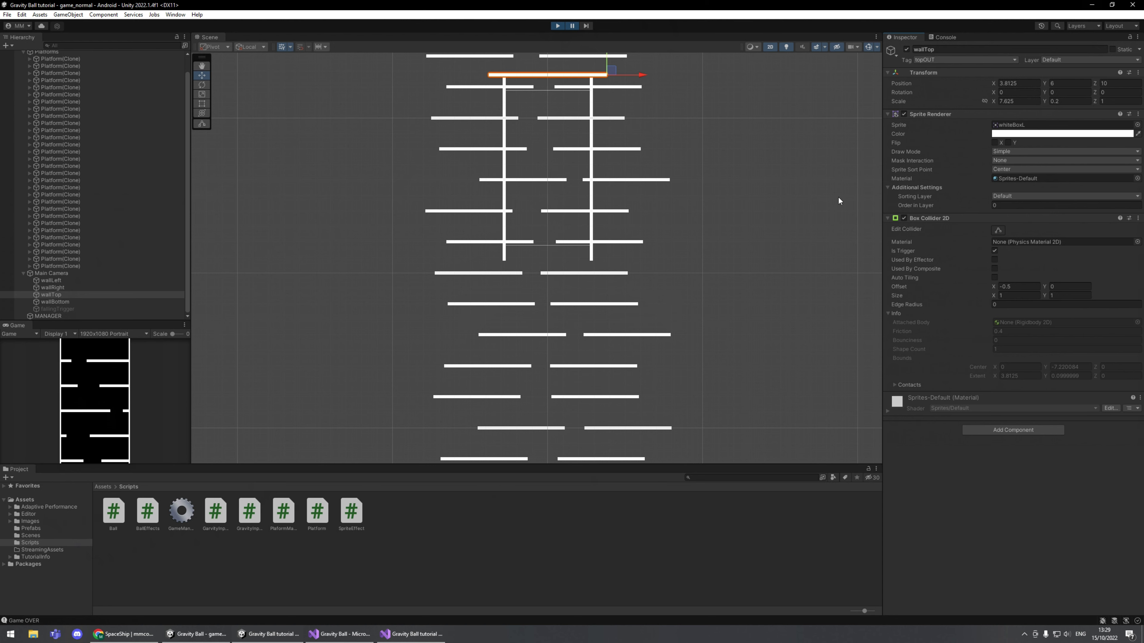
Check the Game OVER message's stack trace, stop play mode, and return to Visual Studio.
{"action": "left_click", "coordinate": [963, 38]}
{"action": "left_click", "coordinate": [945, 249]}
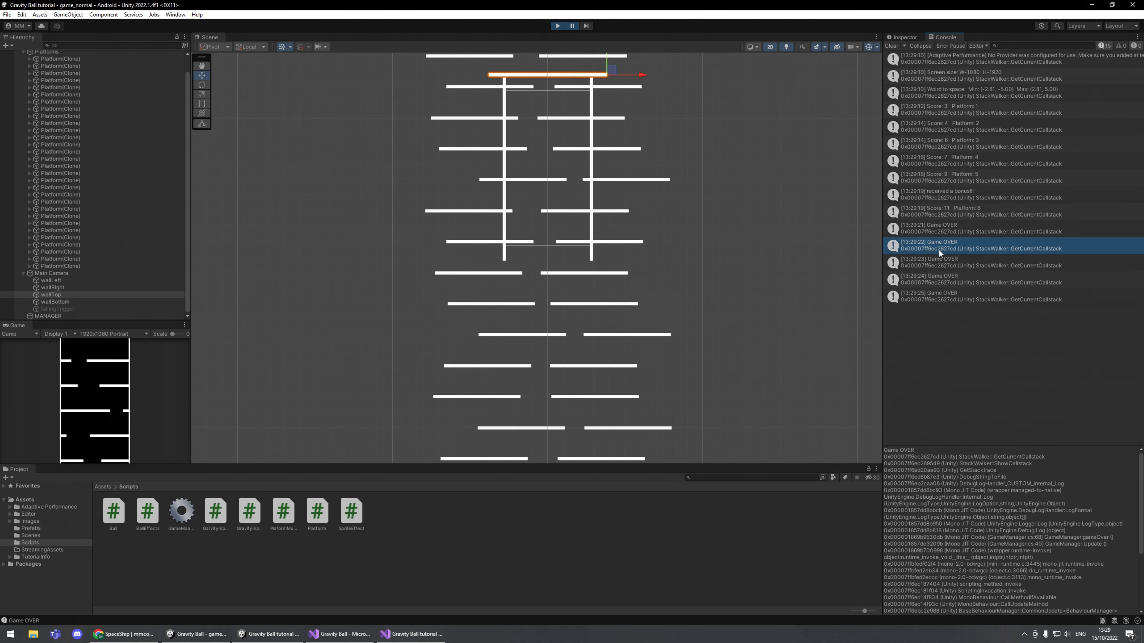
{"action": "left_click", "coordinate": [558, 26]}
{"action": "left_click", "coordinate": [408, 634]}
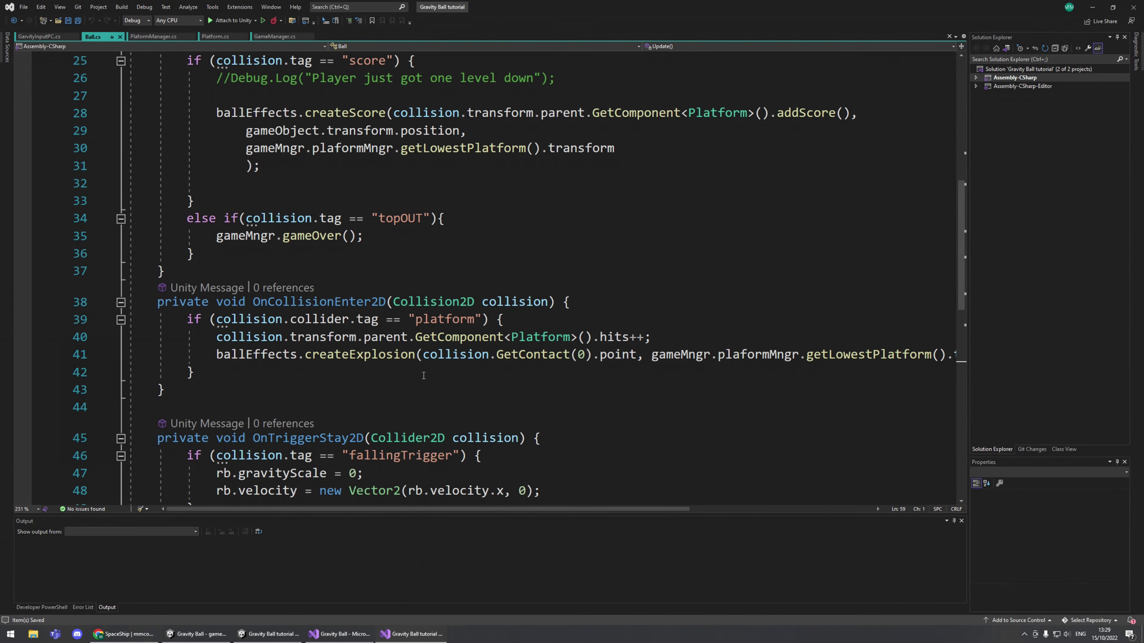
List gameOver's references and jump to the first ball-position call in GameManager's Update.
{"action": "double_click", "coordinate": [311, 236]}
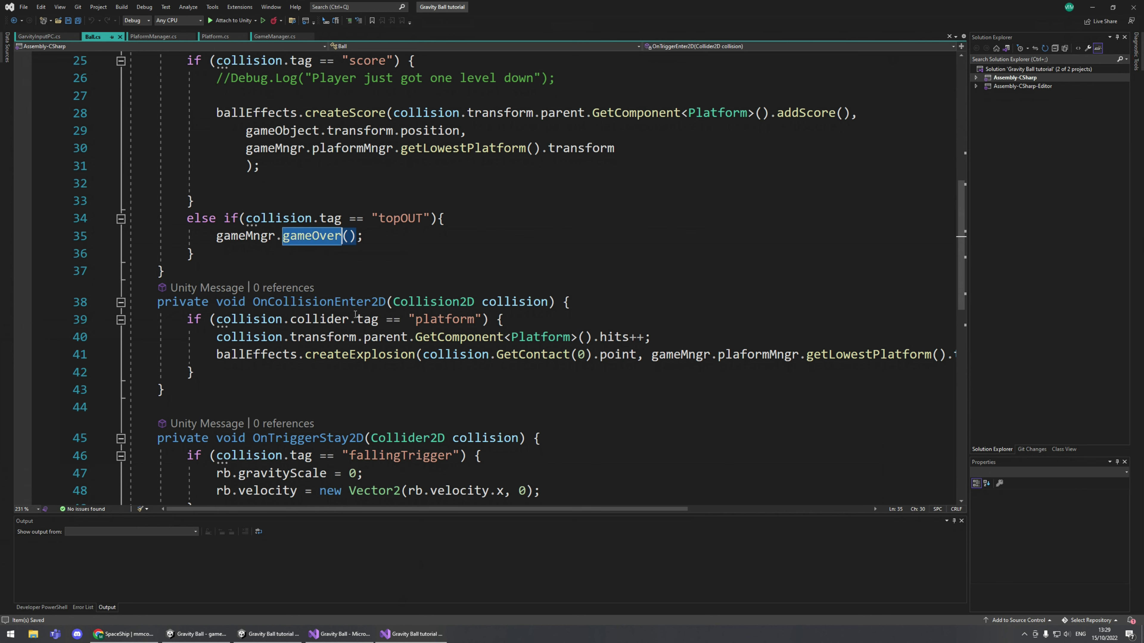
{"action": "scroll", "coordinate": [353, 331], "scroll_direction": "up", "scroll_amount": 1}
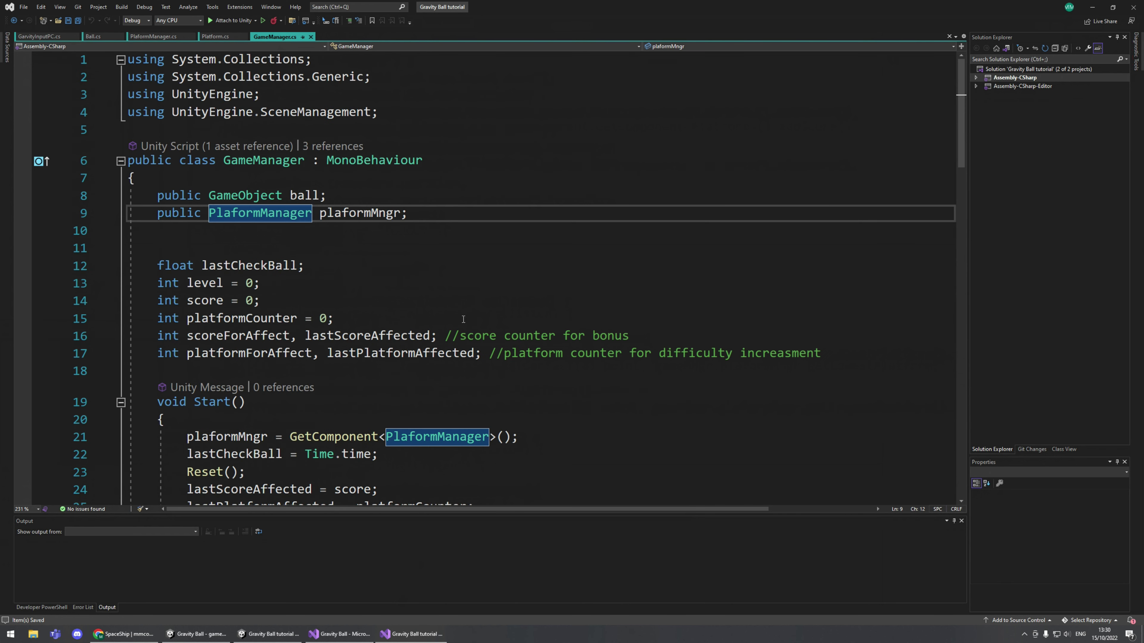
{"action": "scroll", "coordinate": [375, 251], "scroll_direction": "down", "scroll_amount": 5}
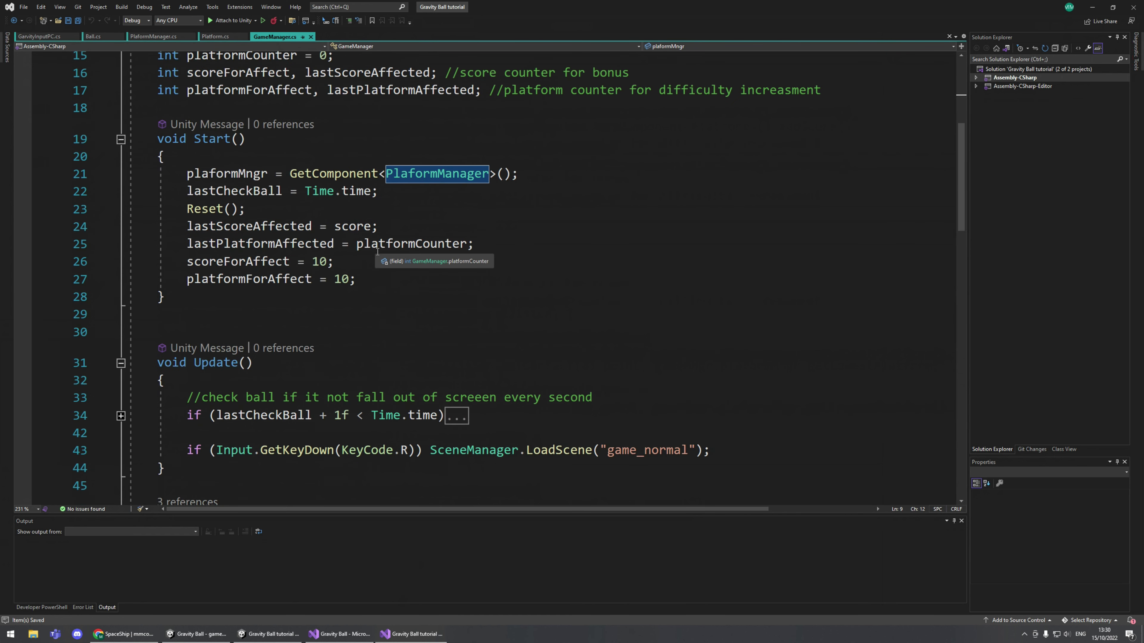
{"action": "scroll", "coordinate": [376, 251], "scroll_direction": "down", "scroll_amount": 5}
{"action": "scroll", "coordinate": [377, 251], "scroll_direction": "down", "scroll_amount": 7}
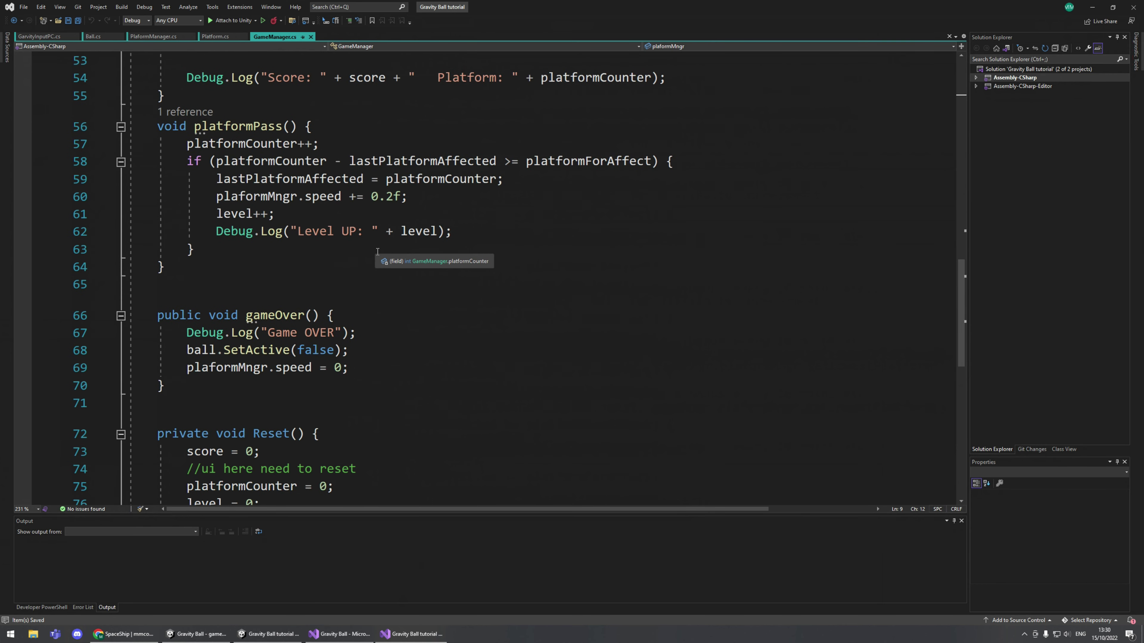
{"action": "left_click", "coordinate": [191, 302]}
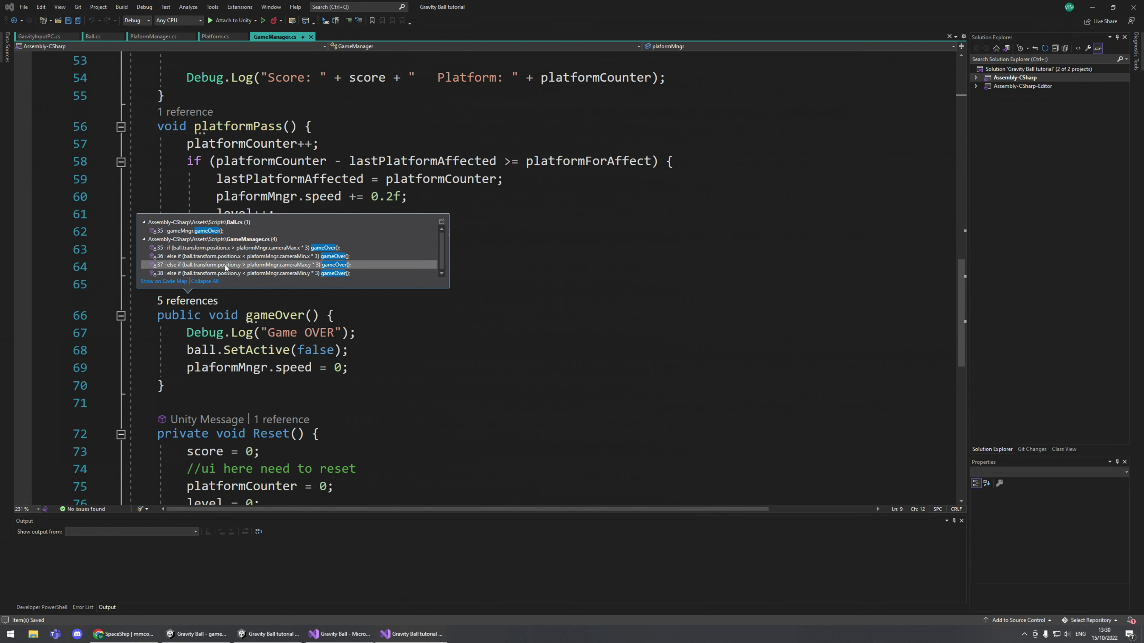
{"action": "double_click", "coordinate": [227, 248]}
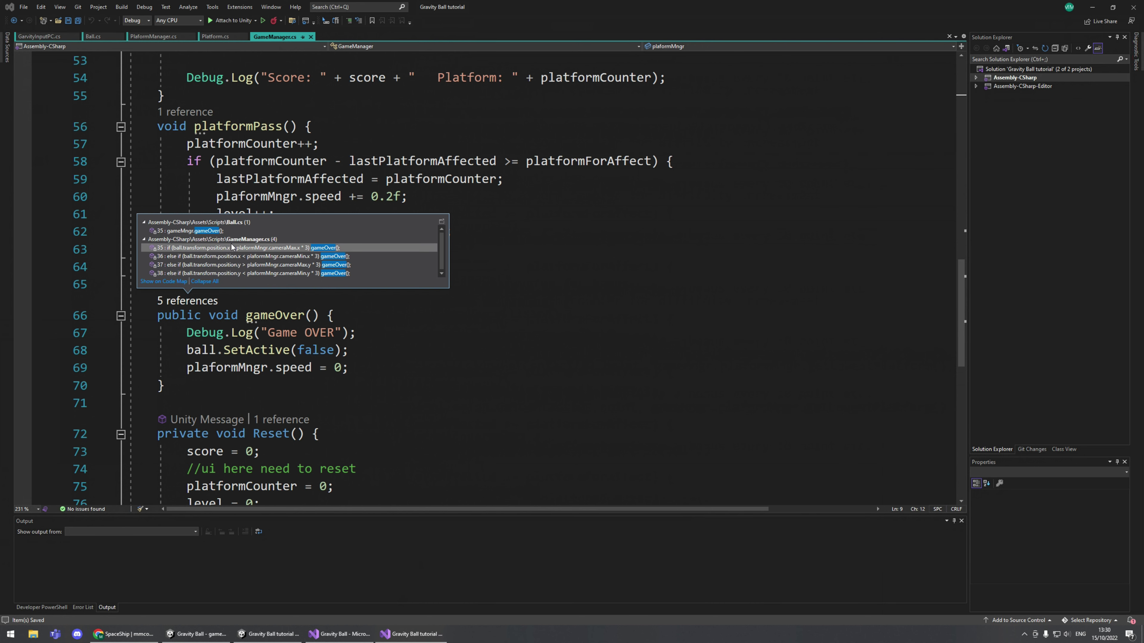
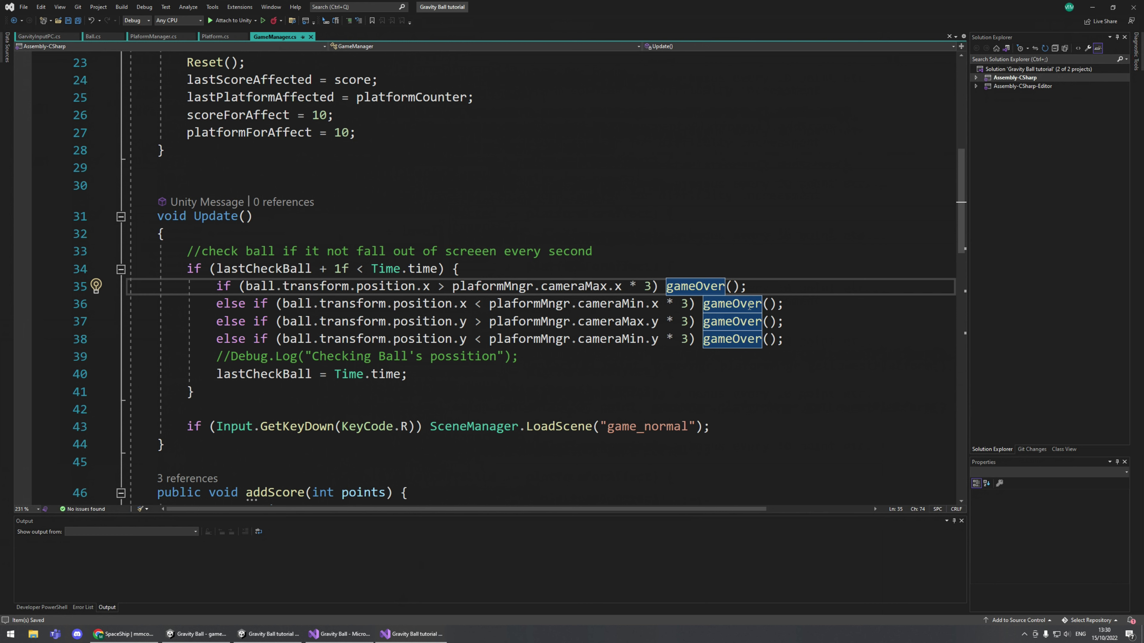
Wrap plaformMngr.cameraMax.x * 3 in parentheses on line 35 and delete the half-typed '+ plat'.
{"action": "left_click", "coordinate": [460, 289]}
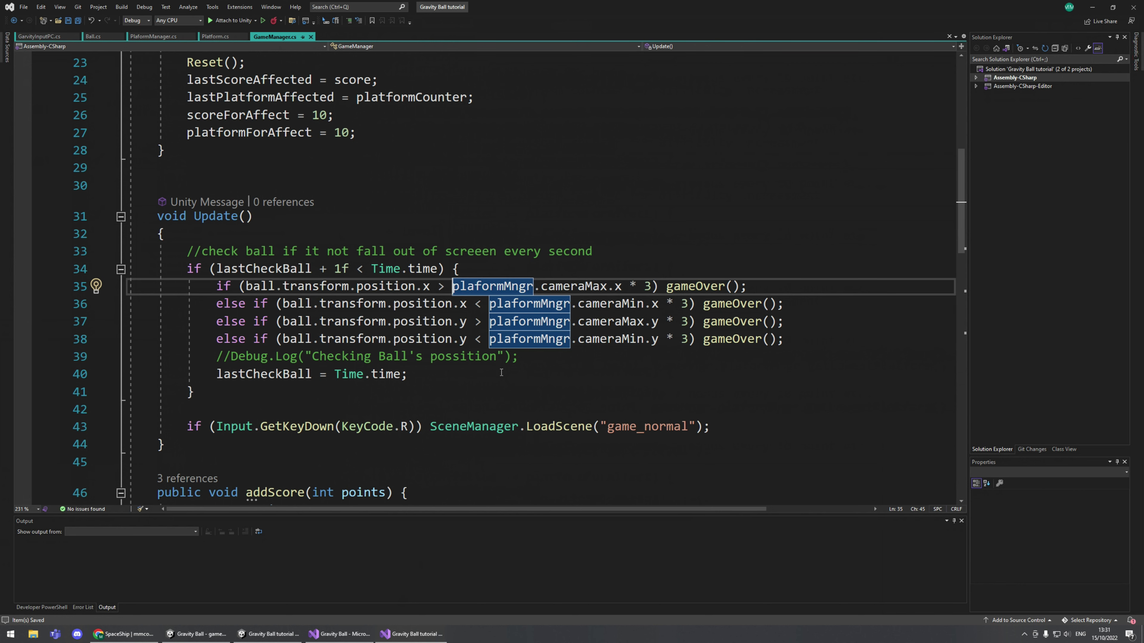
{"action": "type", "text": "("}
{"action": "left_click", "coordinate": [660, 287]}
{"action": "type", "text": ")"}
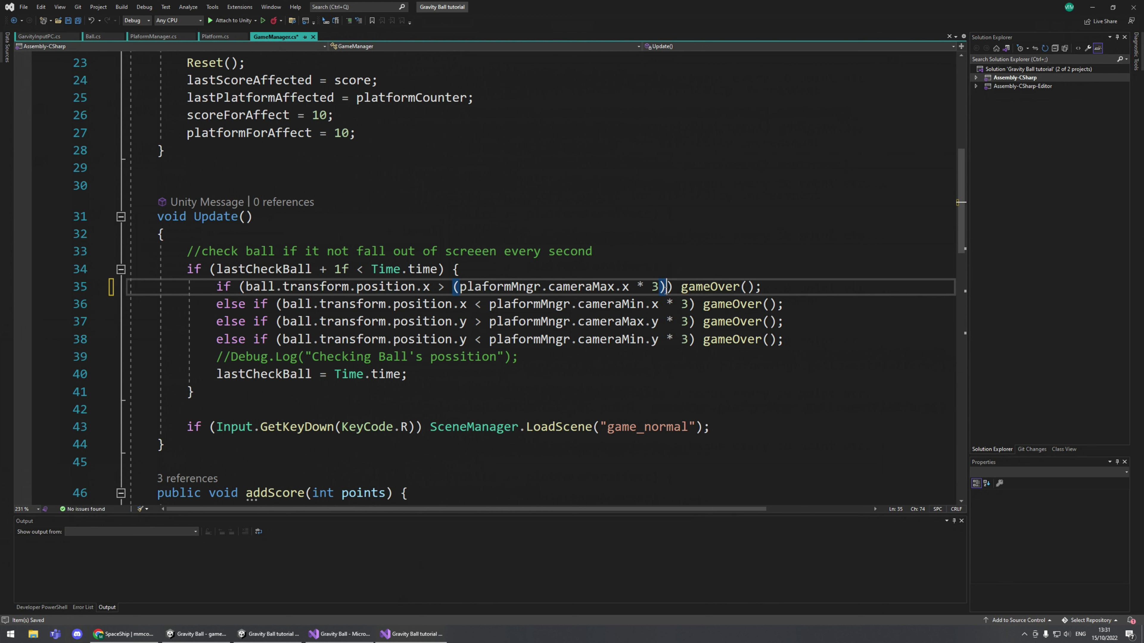
{"action": "type", "text": " + pla"}
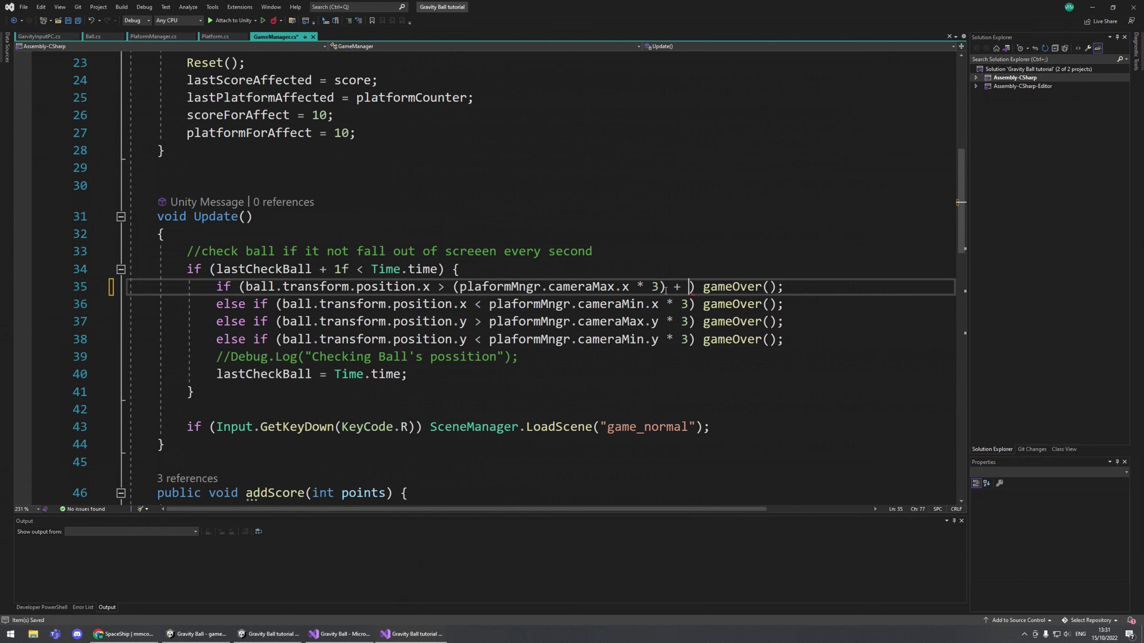
{"action": "type", "text": "t"}
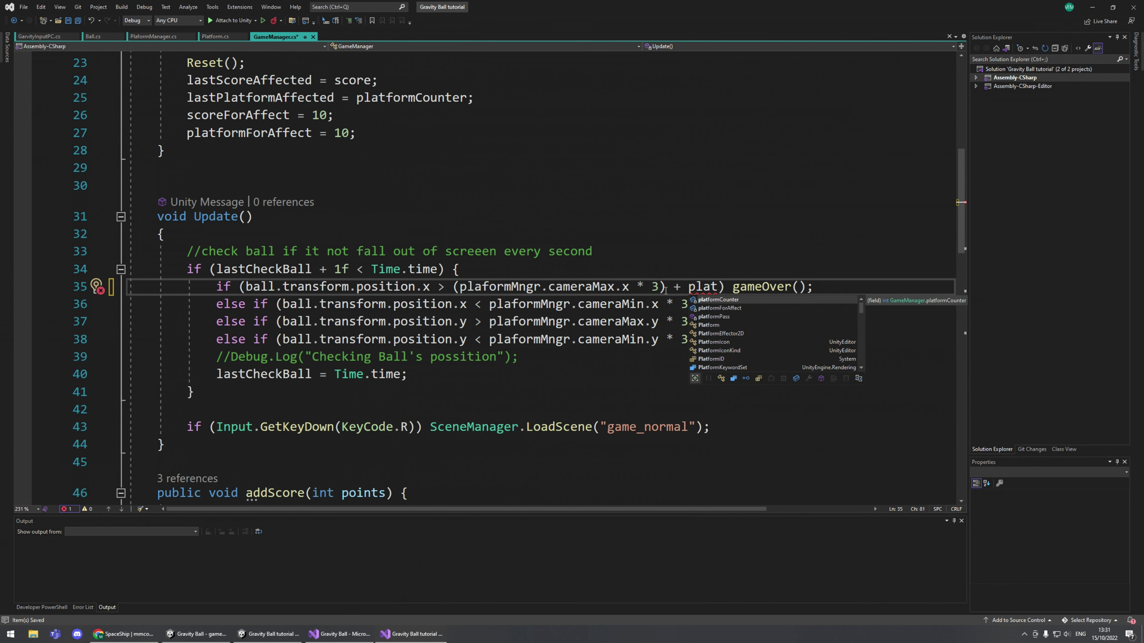
{"action": "key", "text": "BackSpace"}
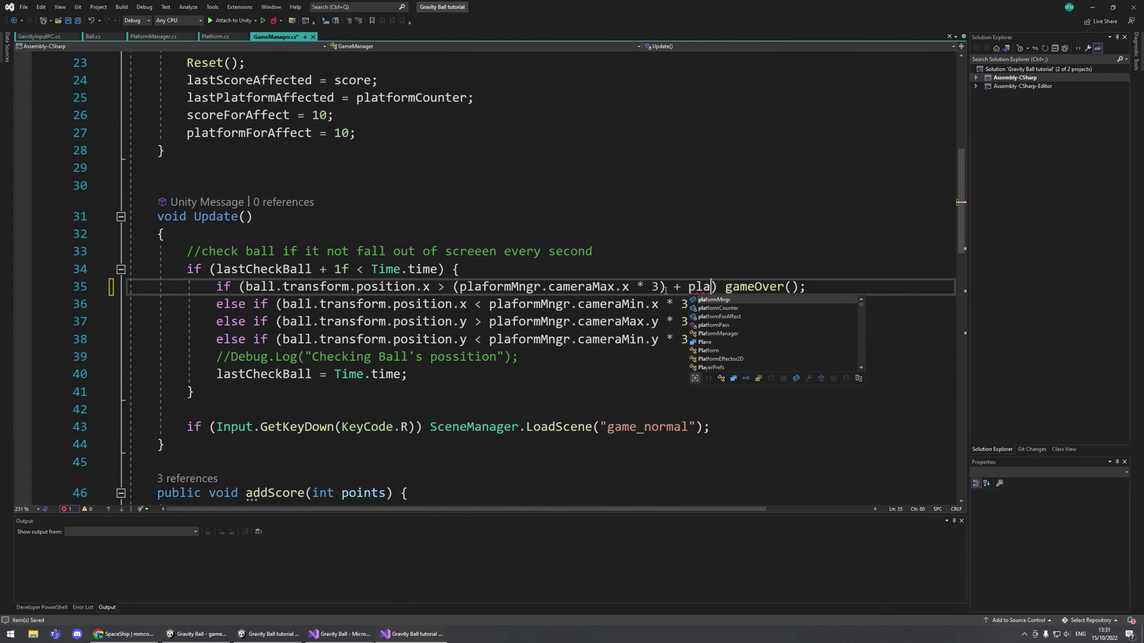
{"action": "key", "text": "BackSpace"}
{"action": "key", "text": "BackSpace"}
{"action": "key", "text": "BackSpace"}
{"action": "key", "text": "BackSpace"}
{"action": "key", "text": "BackSpace"}
{"action": "key", "text": "BackSpace"}
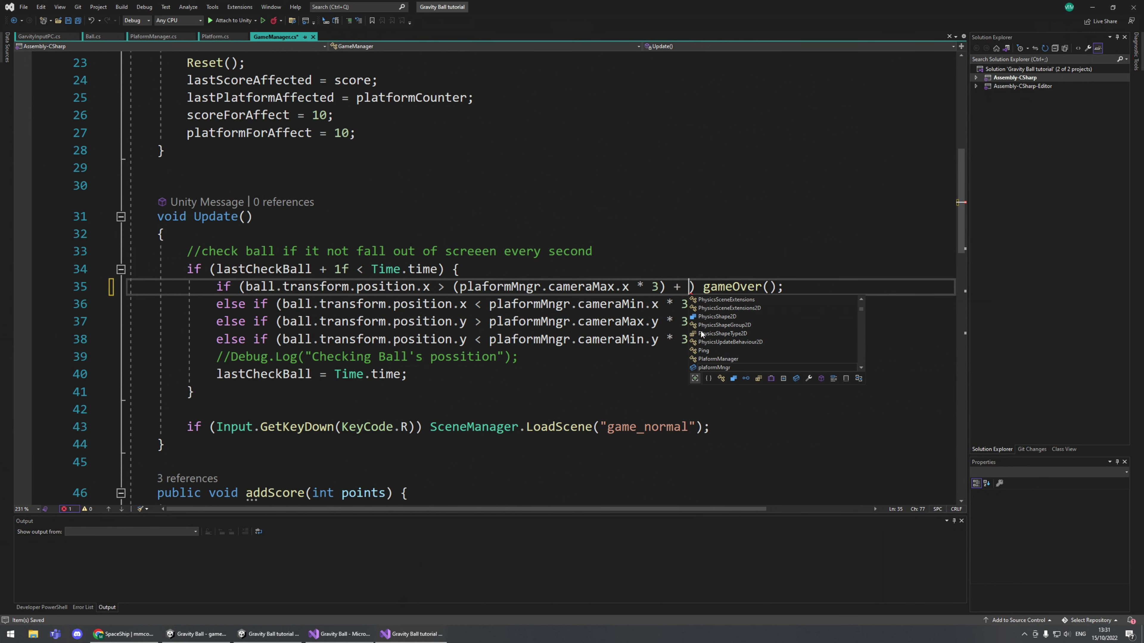
{"action": "key", "text": "Down"}
{"action": "key", "text": "Down"}
{"action": "scroll", "coordinate": [666, 349], "scroll_direction": "up", "scroll_amount": 7}
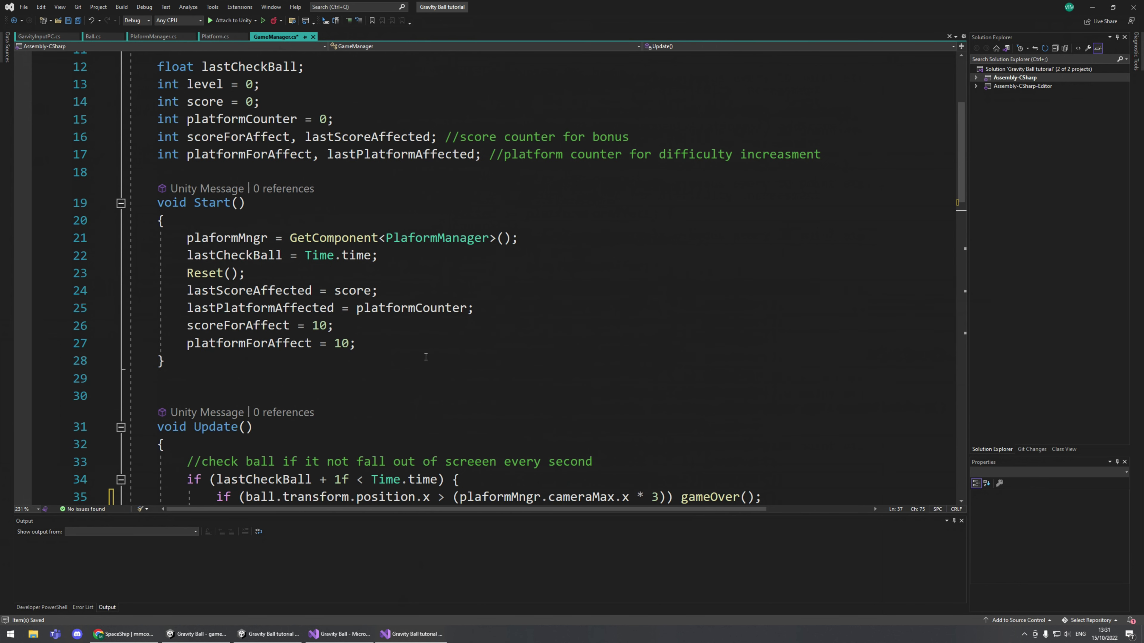
Rename the plaformMngr field to platformMngr throughout the file.
{"action": "left_click", "coordinate": [341, 214]}
{"action": "type", "text": "tformMngr;"}
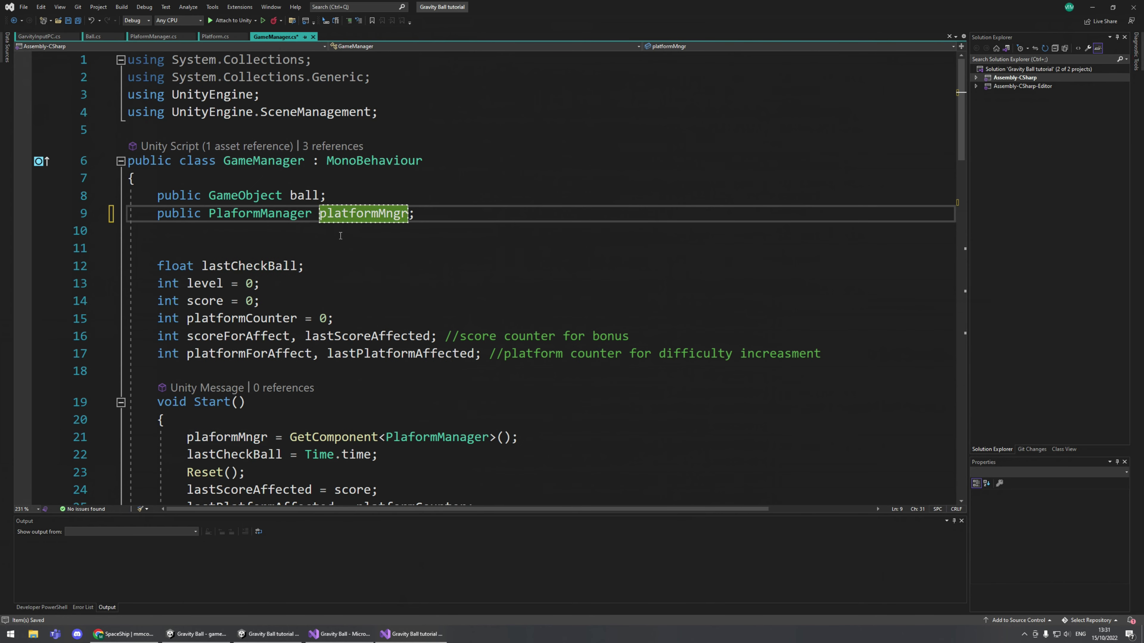
{"action": "key", "text": "ctrl+period"}
{"action": "key", "text": "Return"}
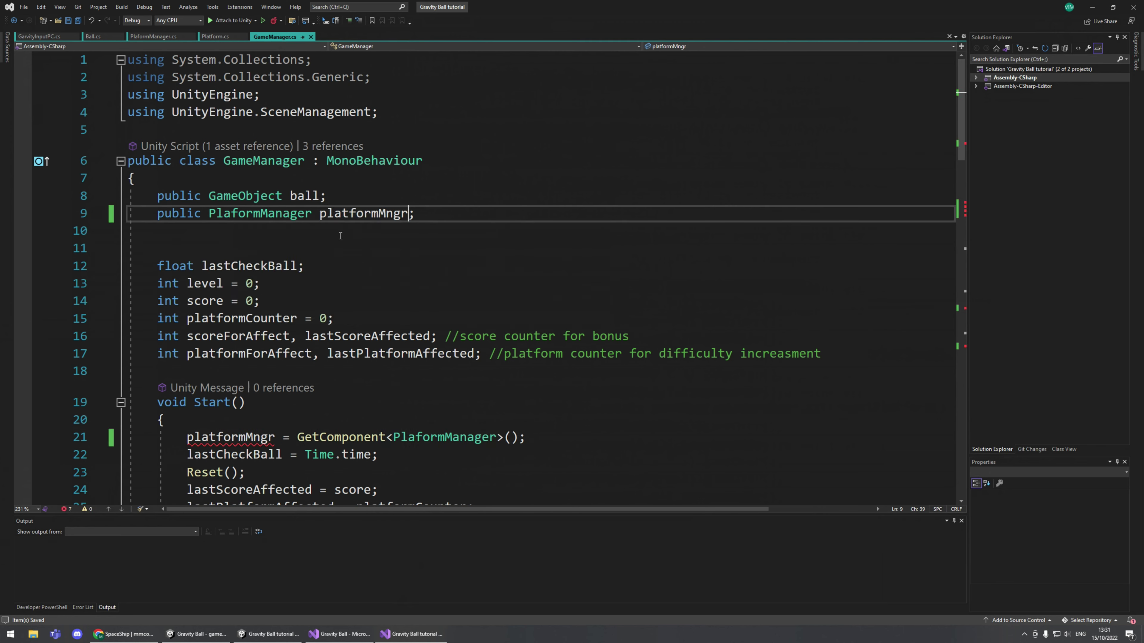
Append '+ platformMngr.cam.transform.position.y' after the tripled bound on line 35.
{"action": "scroll", "coordinate": [749, 304], "scroll_direction": "down", "scroll_amount": 3}
{"action": "scroll", "coordinate": [750, 303], "scroll_direction": "down", "scroll_amount": 4}
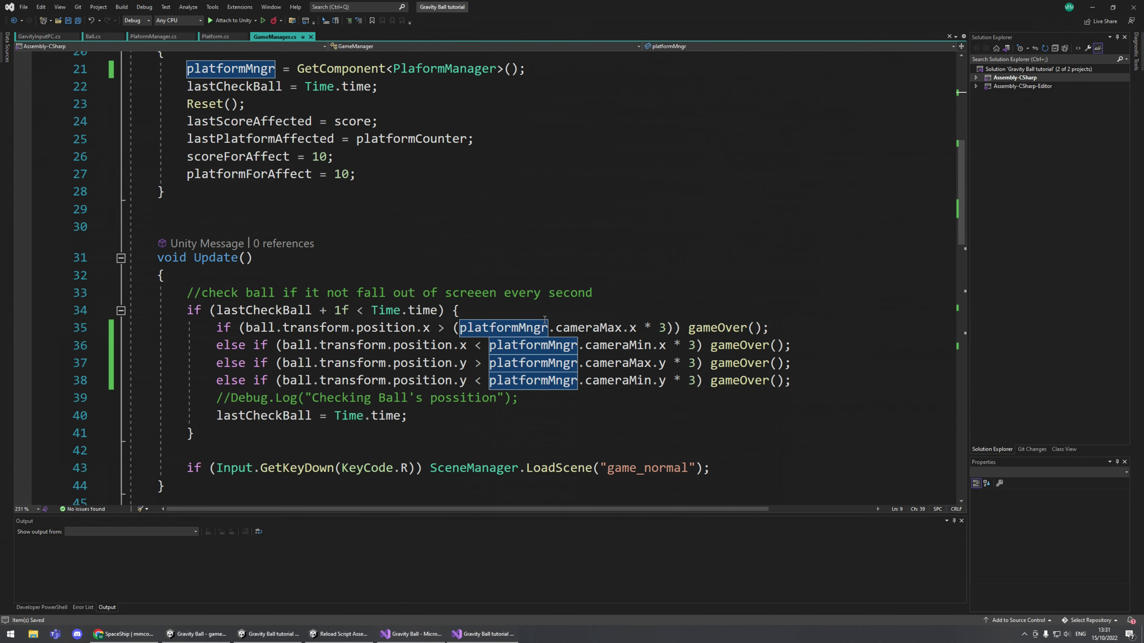
{"action": "left_click", "coordinate": [673, 328]}
{"action": "type", "text": "+ platfor"}
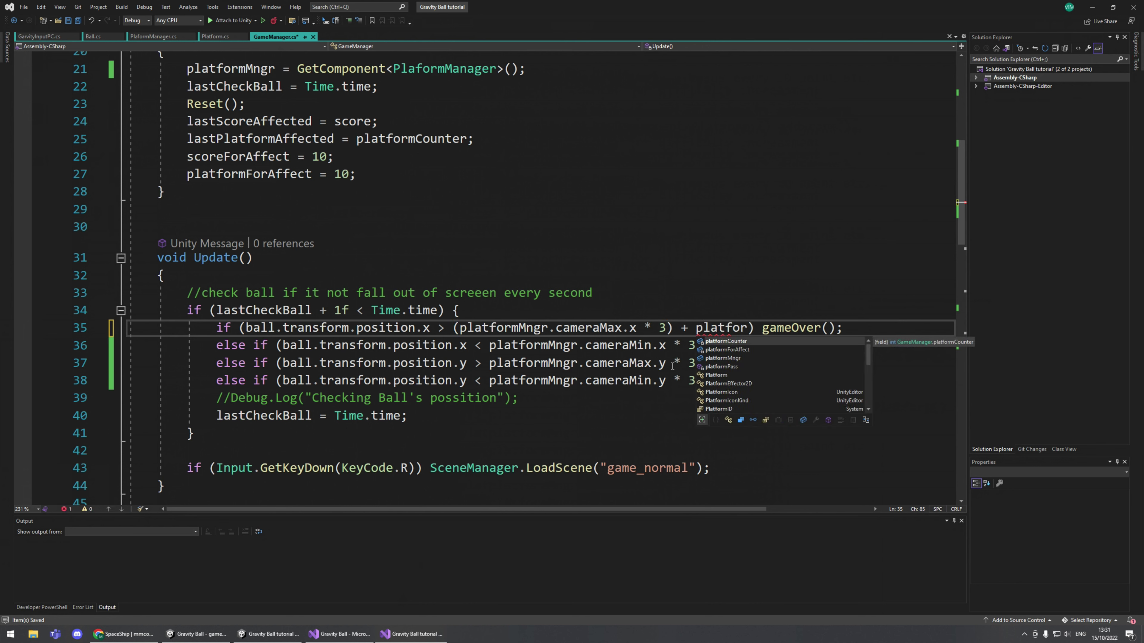
{"action": "key", "text": "Down"}
{"action": "key", "text": "Down"}
{"action": "key", "text": "Tab"}
{"action": "type", "text": ".c"}
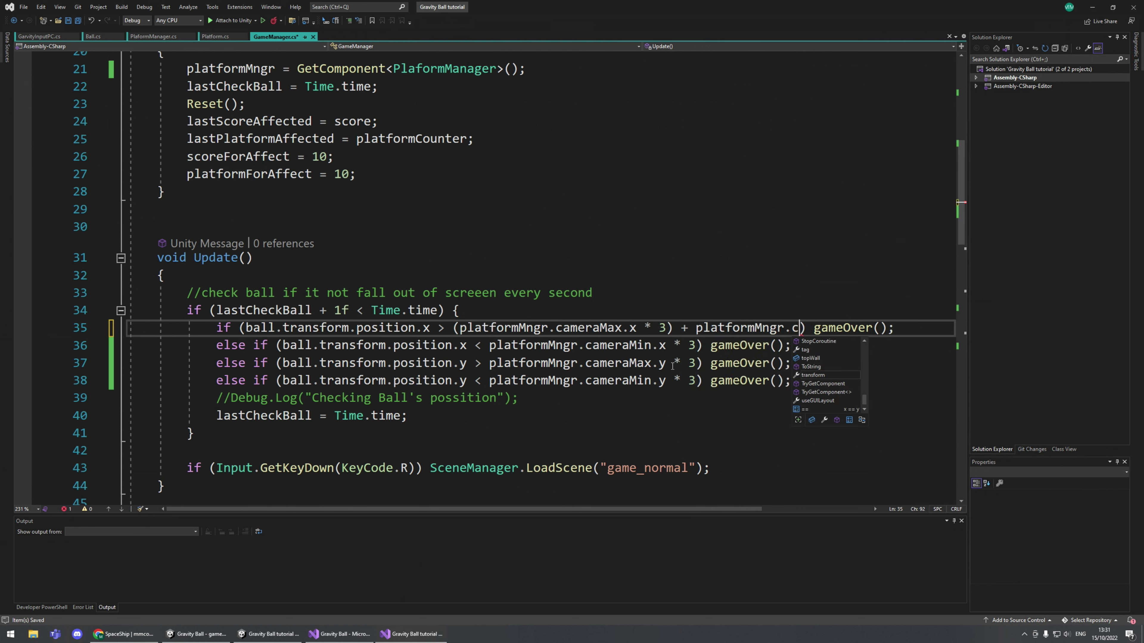
{"action": "type", "text": "am"}
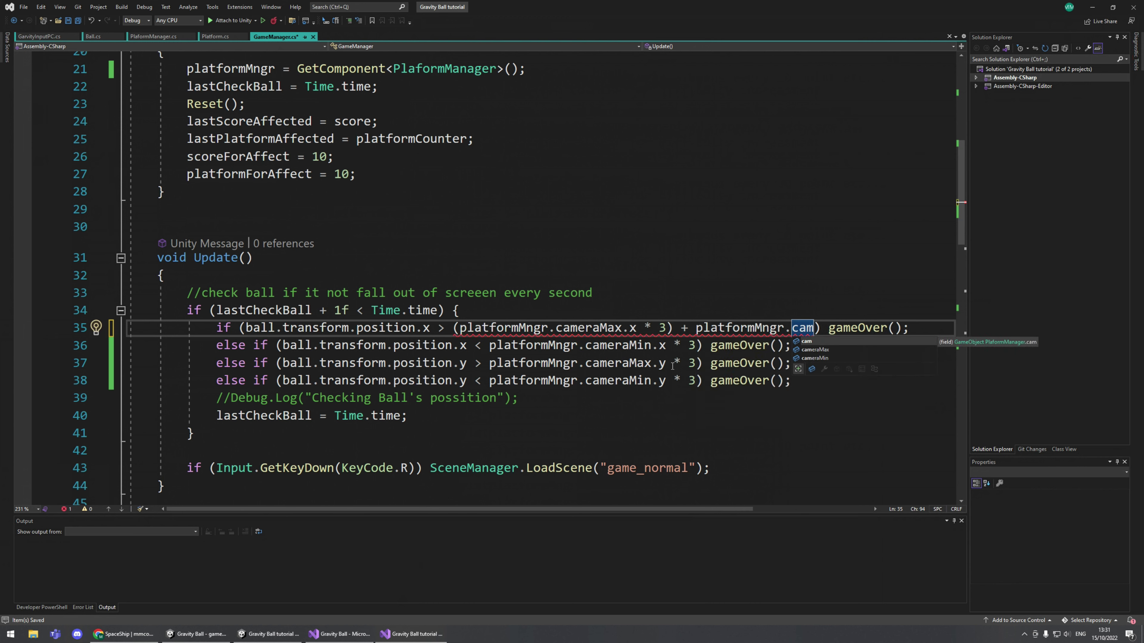
{"action": "type", "text": ".tr"}
{"action": "key", "text": "Tab"}
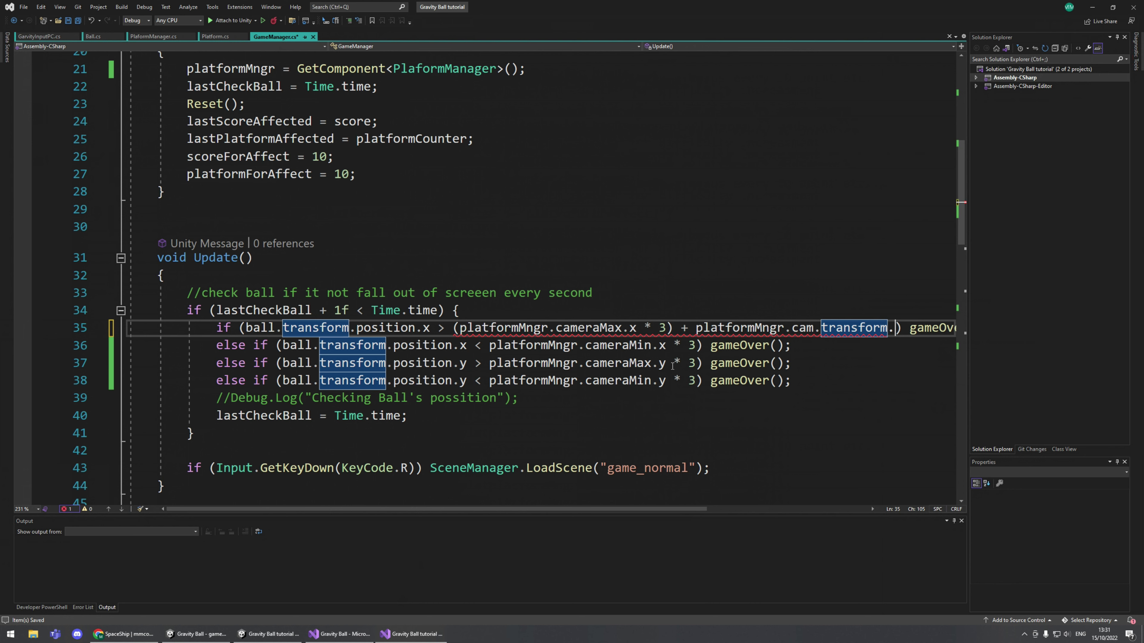
{"action": "type", "text": ".y"}
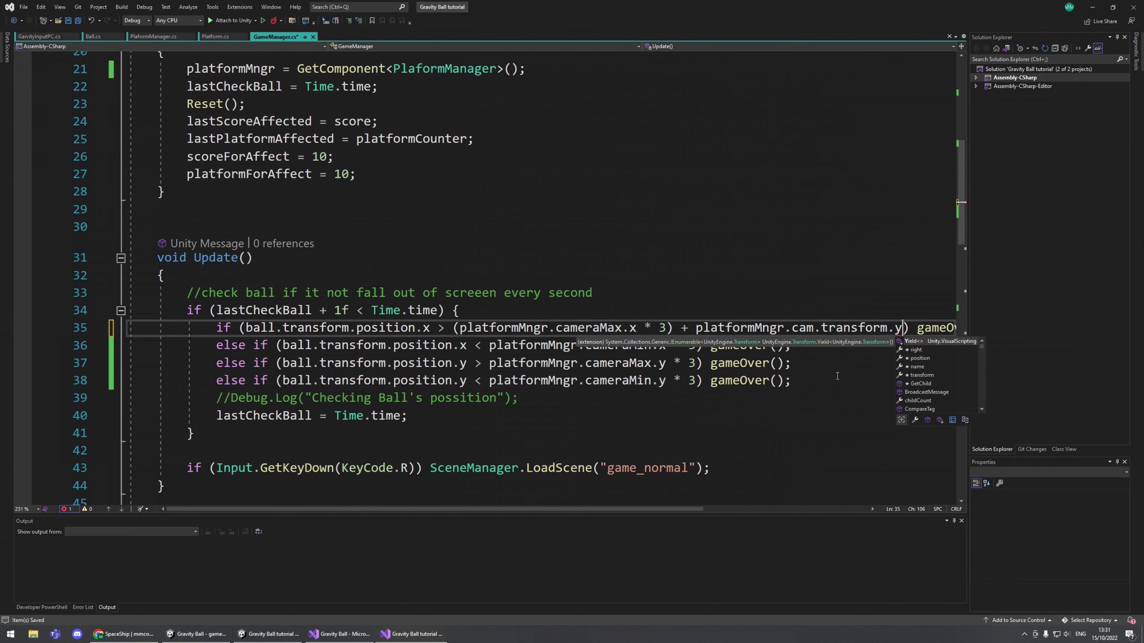
{"action": "left_click", "coordinate": [810, 378]}
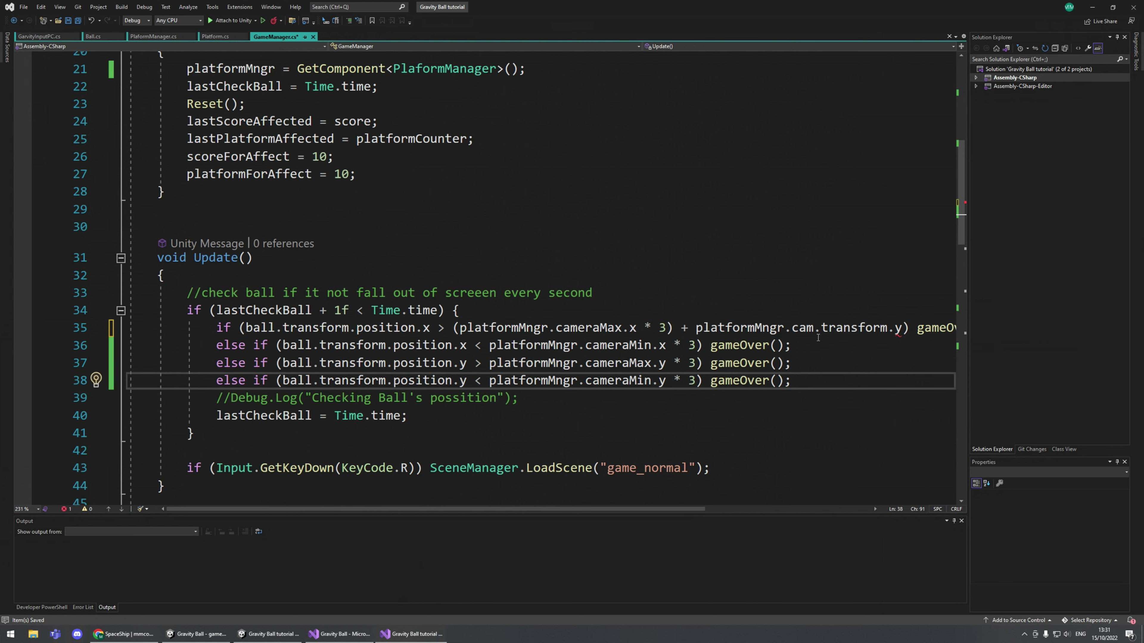
{"action": "left_click", "coordinate": [903, 327]}
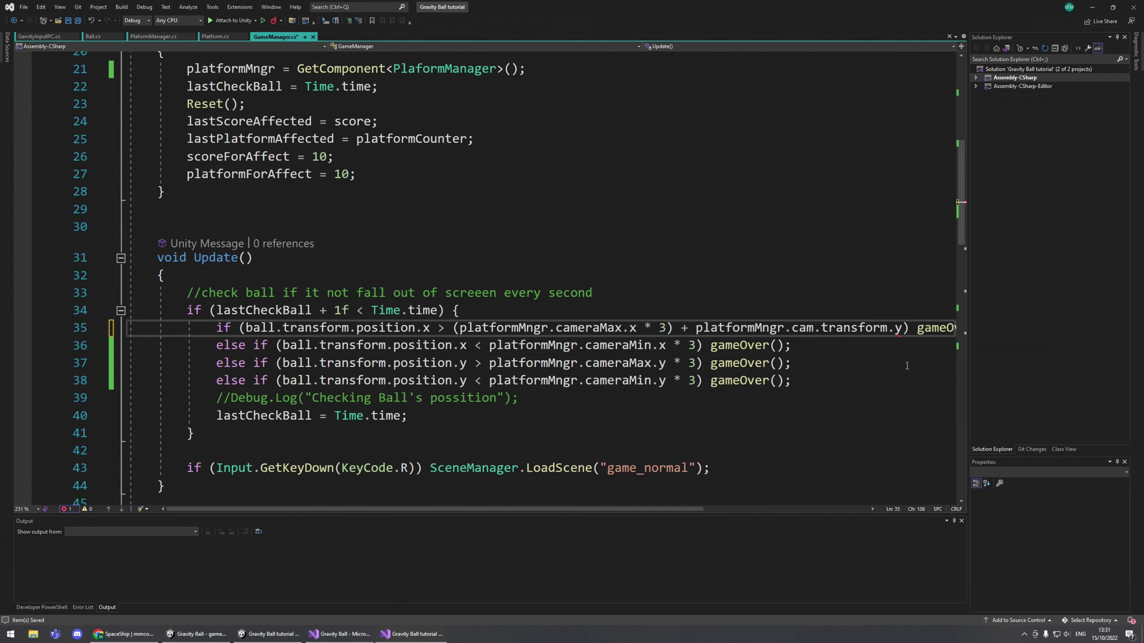
{"action": "key", "text": "BackSpace"}
{"action": "type", "text": "position"}
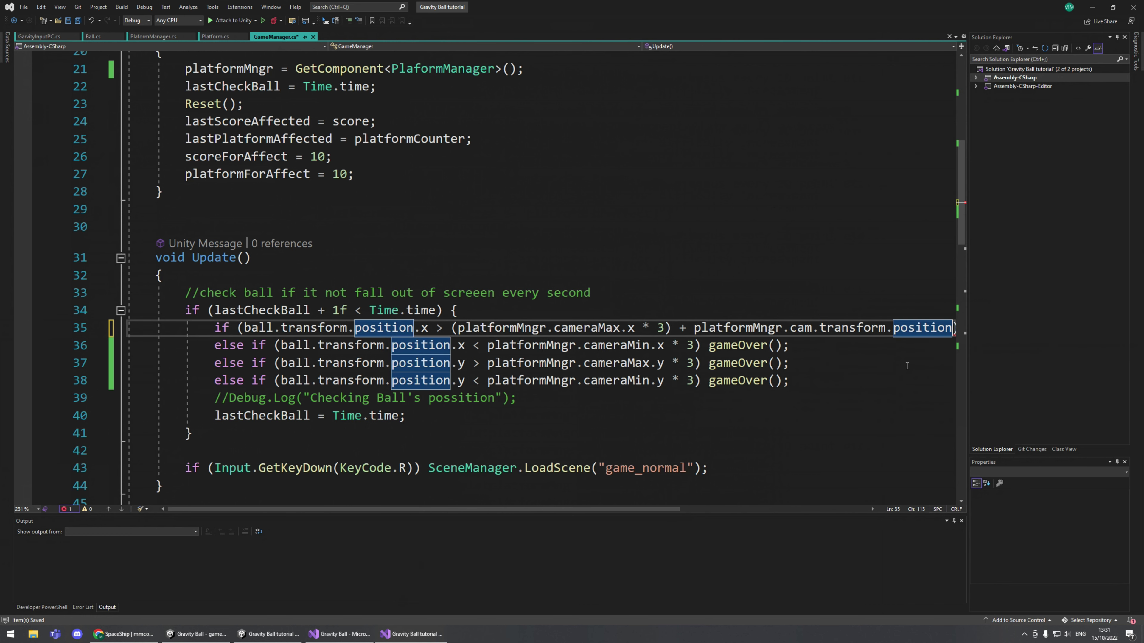
{"action": "type", "text": ".y"}
{"action": "left_click", "coordinate": [868, 347]}
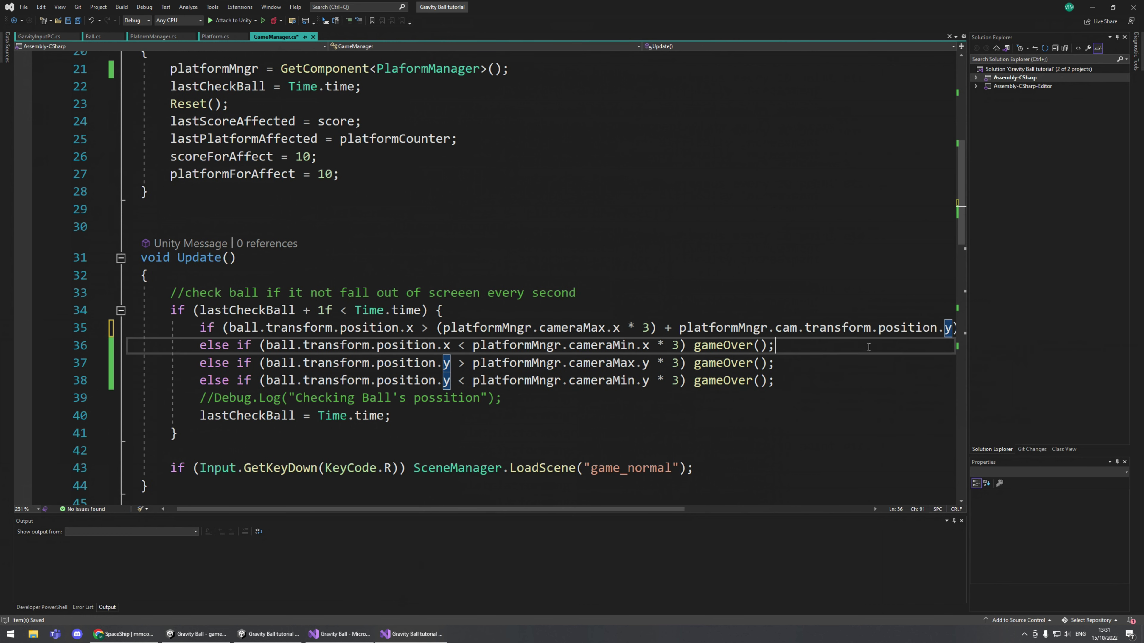
{"action": "left_click_drag", "start_coordinate": [649, 509], "coordinate": [674, 511]}
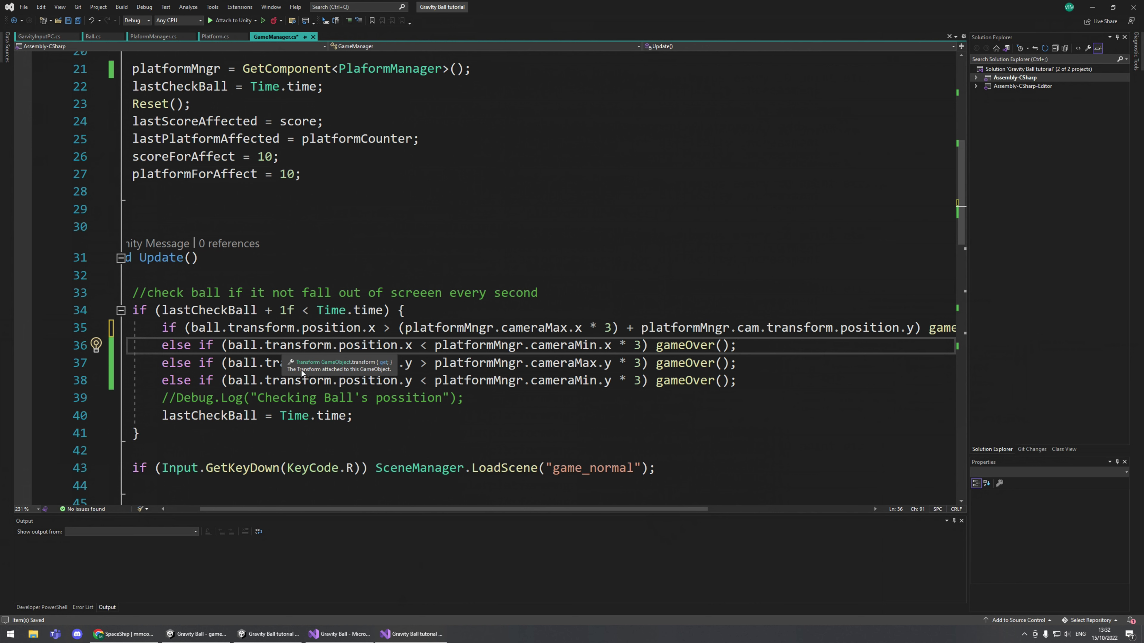
{"action": "left_click_drag", "start_coordinate": [533, 327], "coordinate": [612, 322]}
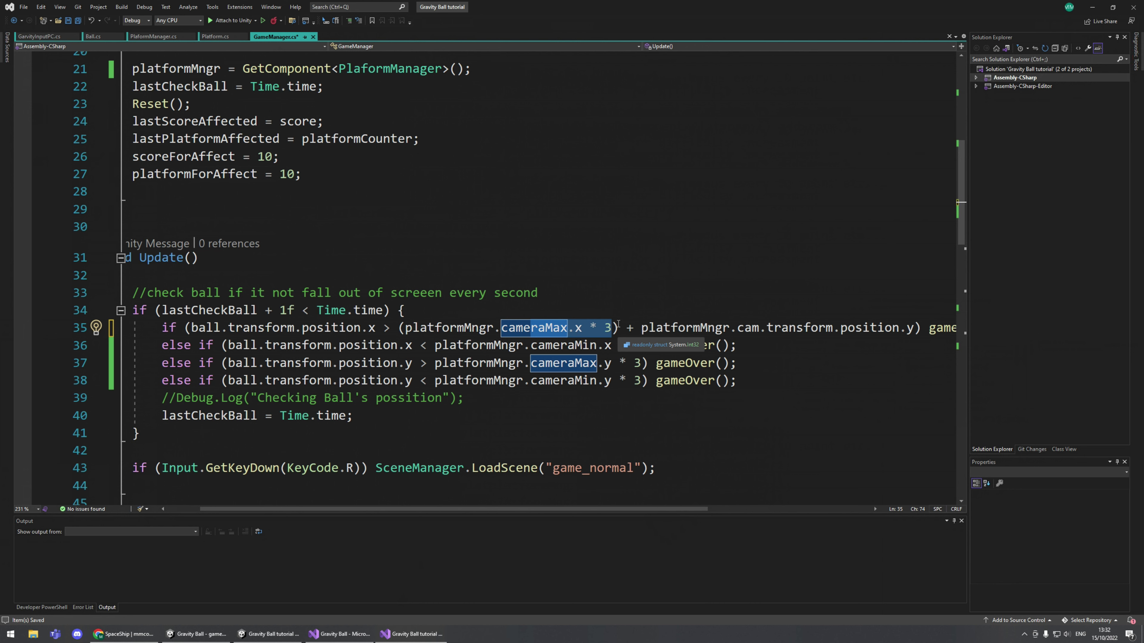
{"action": "left_click_drag", "start_coordinate": [641, 329], "coordinate": [915, 327]}
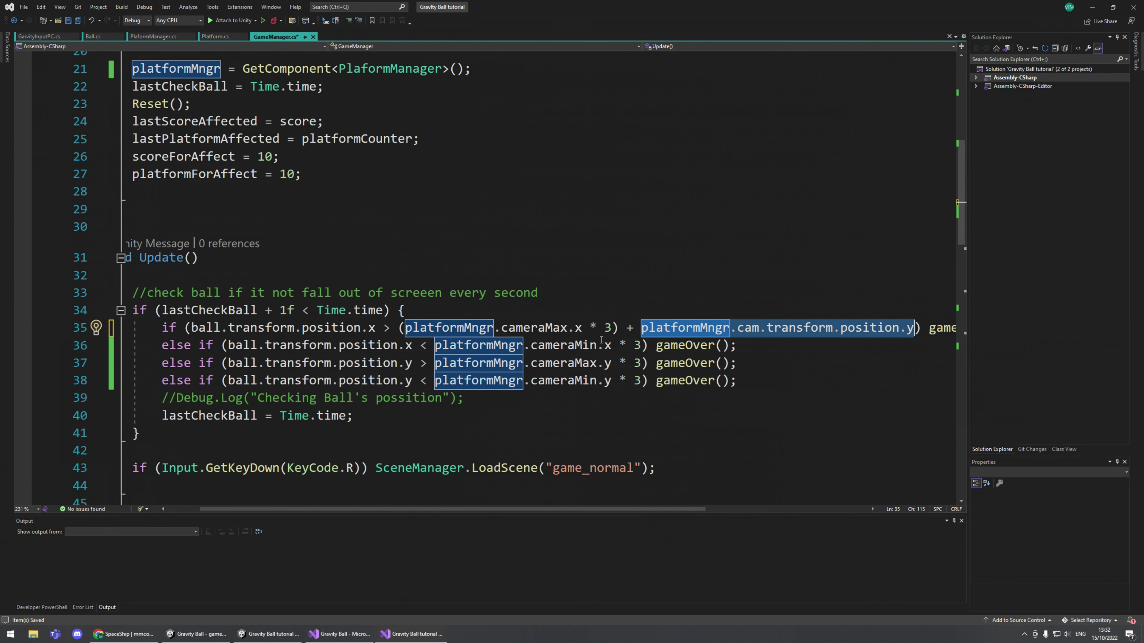
{"action": "left_click_drag", "start_coordinate": [503, 327], "coordinate": [611, 328]}
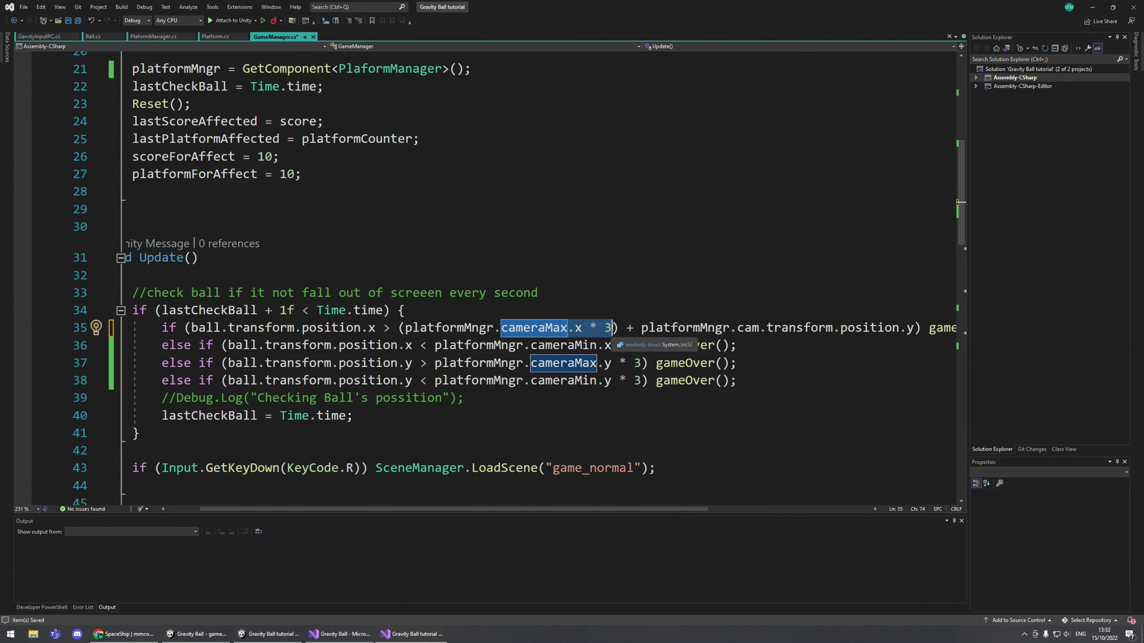
{"action": "left_click_drag", "start_coordinate": [641, 327], "coordinate": [914, 328]}
{"action": "left_click_drag", "start_coordinate": [629, 328], "coordinate": [914, 327]}
{"action": "key", "text": "ctrl+c"}
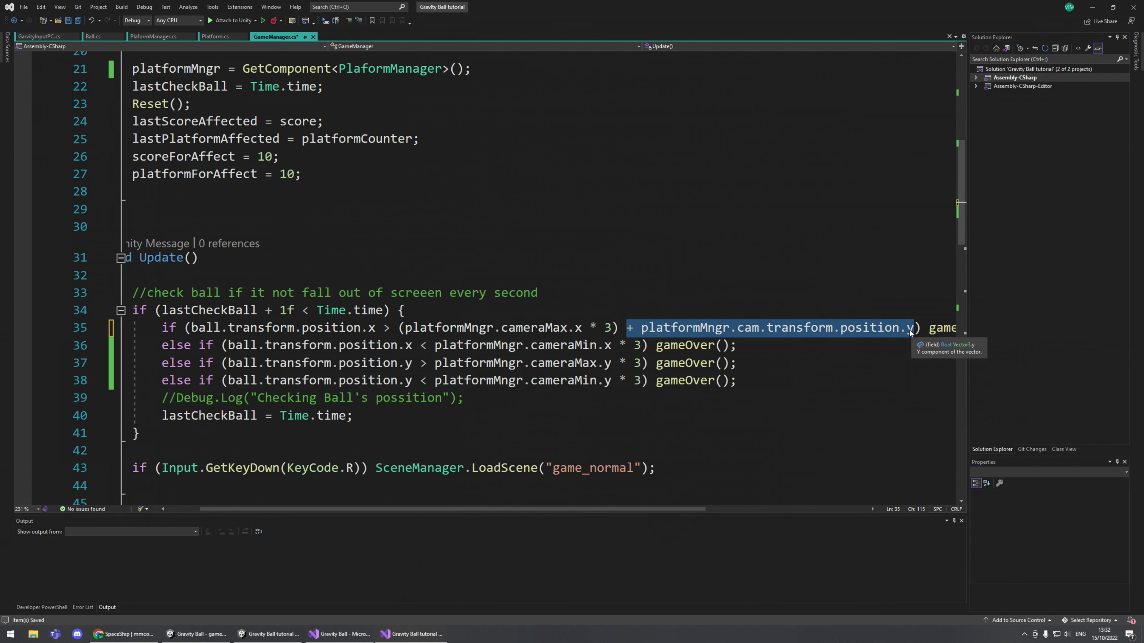
{"action": "left_click", "coordinate": [641, 346]}
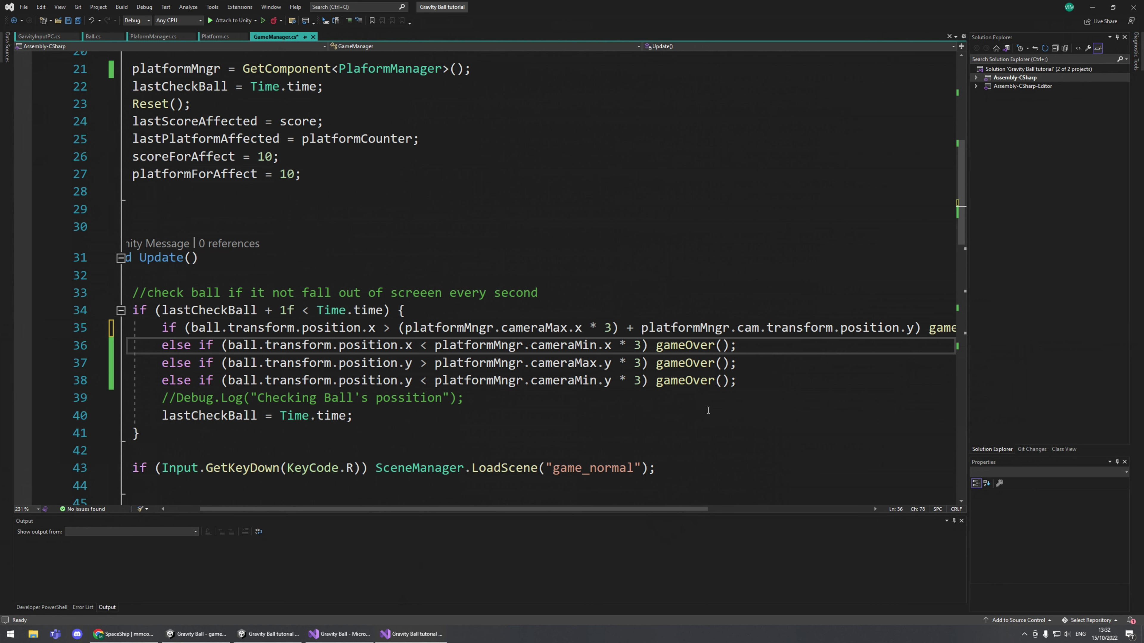
{"action": "key", "text": "Right"}
{"action": "key", "text": "Right"}
{"action": "key", "text": "Left"}
{"action": "key", "text": "Left"}
{"action": "left_click", "coordinate": [435, 347]}
Parenthesize the left and top bounds on lines 36–37 and add platformMngr.cam.transform.position.y.
{"action": "type", "text": "("}
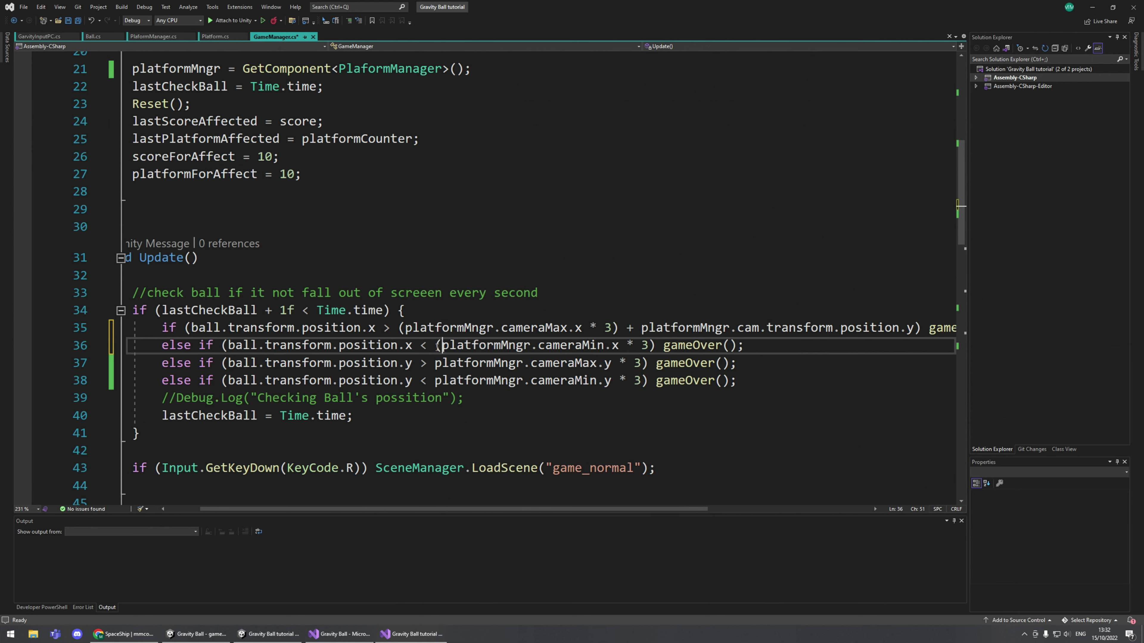
{"action": "left_click", "coordinate": [649, 345]}
{"action": "type", "text": ") "}
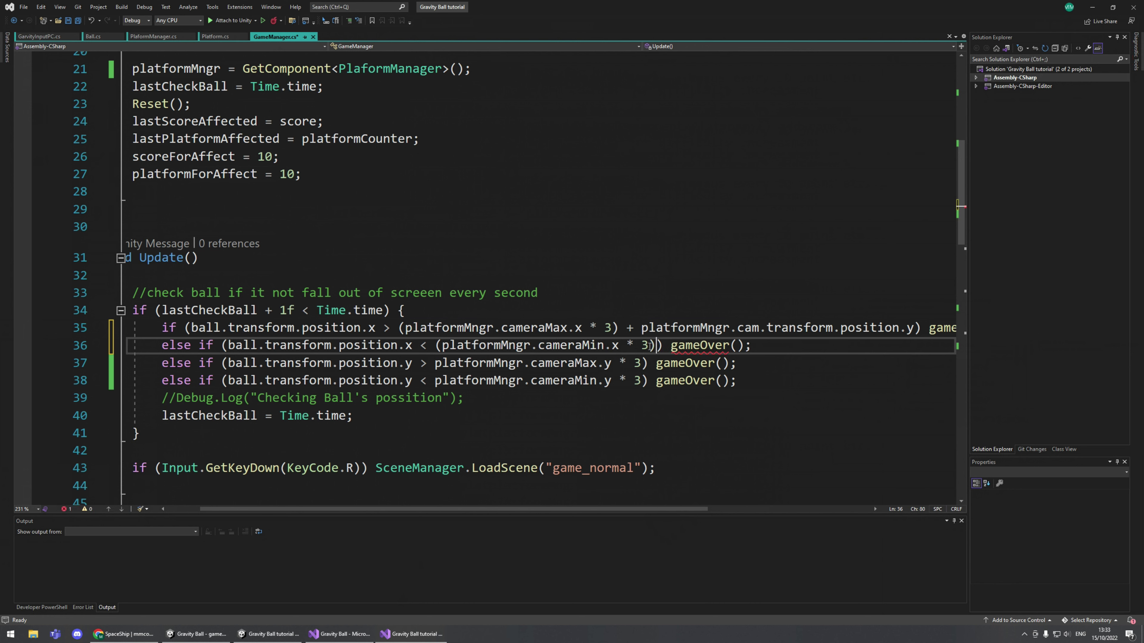
{"action": "type", "text": "+ platformMngr.cam.transform.position.y"}
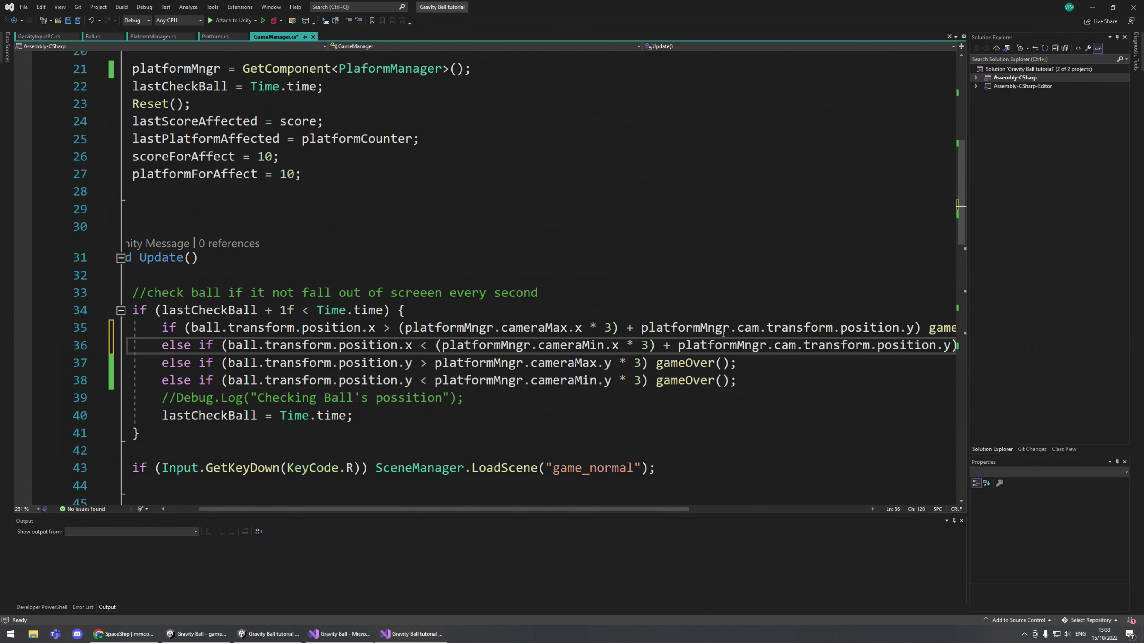
{"action": "left_click", "coordinate": [433, 363]}
{"action": "type", "text": "("}
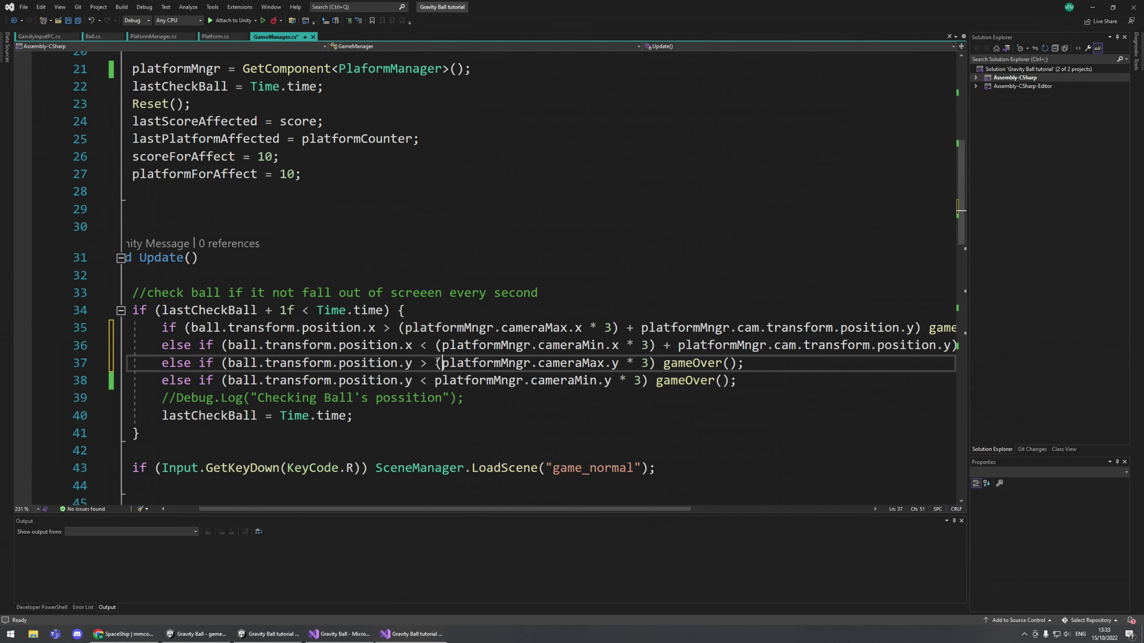
{"action": "left_click", "coordinate": [650, 364]}
{"action": "type", "text": ")"}
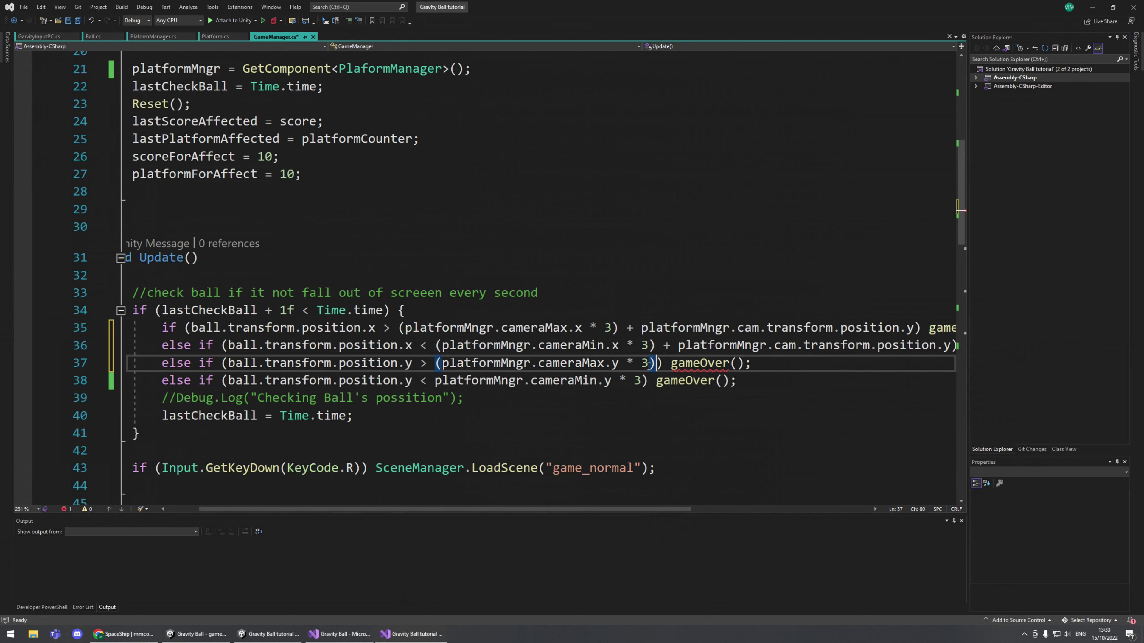
{"action": "key", "text": "ctrl+v"}
Parenthesize the bottom bound on line 38 and paste the camera y offset after it.
{"action": "left_click", "coordinate": [434, 381]}
{"action": "type", "text": "("}
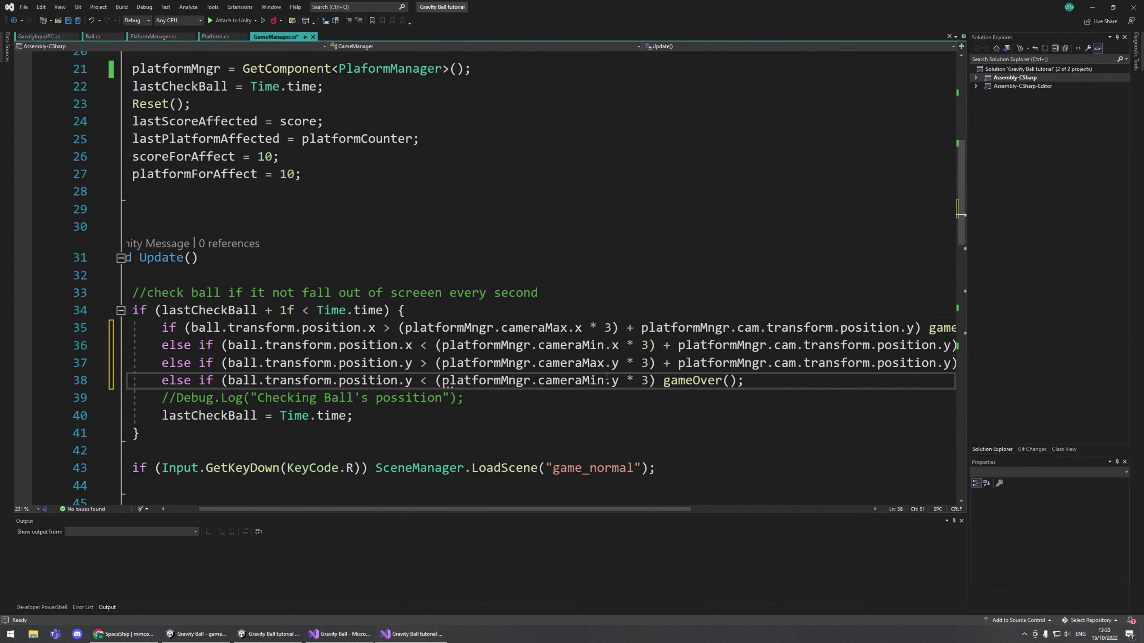
{"action": "left_click", "coordinate": [647, 380]}
{"action": "key", "text": "BackSpace"}
{"action": "type", "text": ")"}
{"action": "key", "text": "ctrl+z"}
{"action": "key", "text": "Right"}
{"action": "type", "text": ")"}
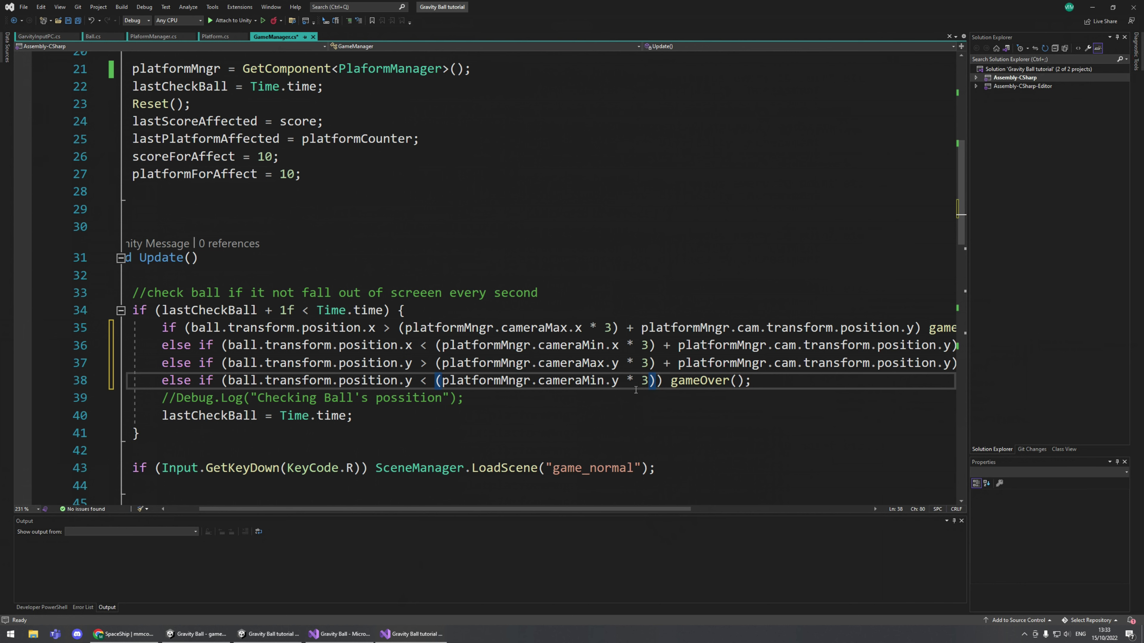
{"action": "key", "text": "ctrl+v"}
Save GameManager.cs.
{"action": "key", "text": "ctrl+s"}
{"action": "left_click_drag", "start_coordinate": [319, 510], "coordinate": [437, 511]}
{"action": "left_click_drag", "start_coordinate": [476, 509], "coordinate": [292, 509]}
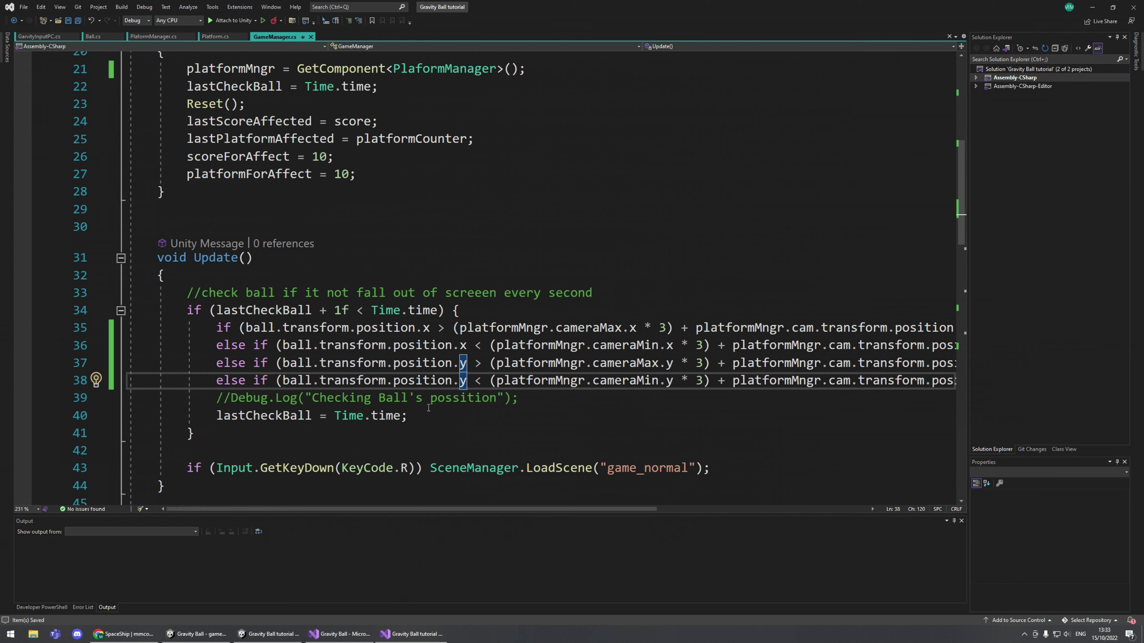
Test the Gravity Ball game in Unity's play mode, then stop it and return to GameManager.cs.
{"action": "left_click", "coordinate": [269, 634]}
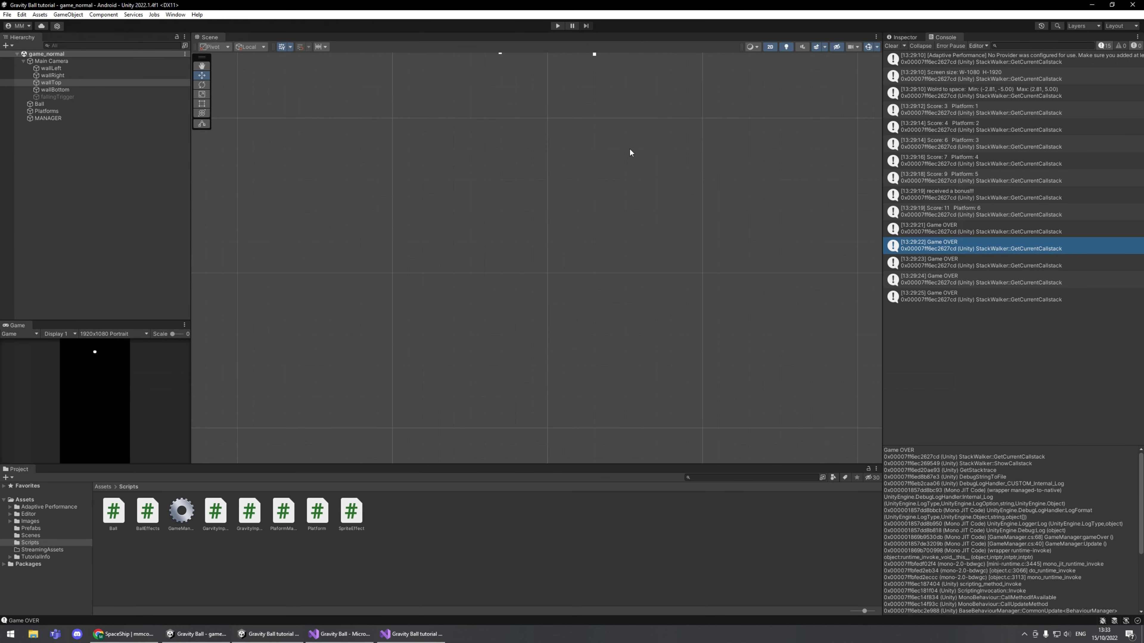
{"action": "left_click", "coordinate": [558, 26]}
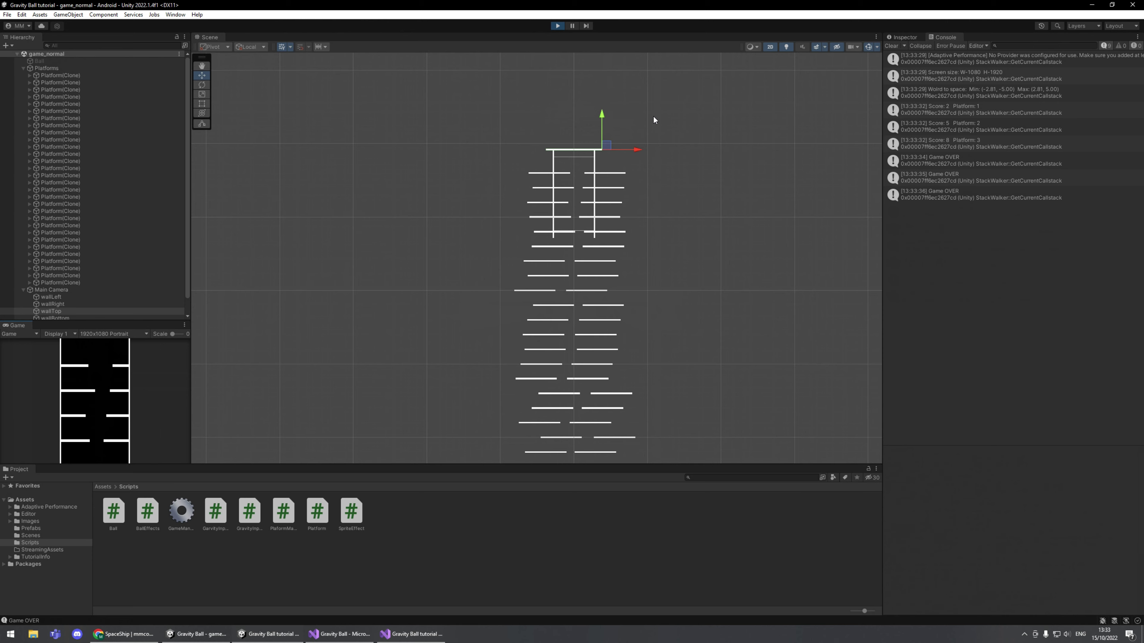
{"action": "left_click", "coordinate": [559, 26]}
{"action": "left_click", "coordinate": [428, 634]}
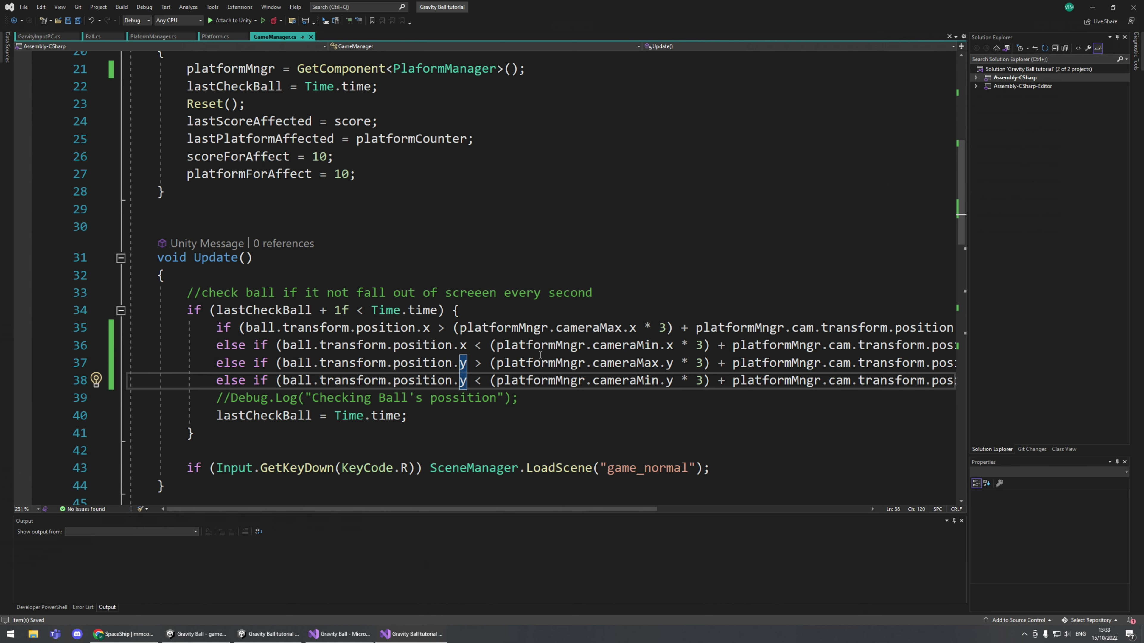
Uncomment line 39's Debug.Log, extend its message to "Checking Ball's possition and calling game over", and play.
{"action": "left_click_drag", "start_coordinate": [529, 509], "coordinate": [441, 528]}
{"action": "left_click", "coordinate": [234, 399]}
{"action": "key", "text": "BackSpace"}
{"action": "key", "text": "BackSpace"}
{"action": "mouse_move", "coordinate": [479, 396]}
{"action": "left_mouse_down"}
{"action": "mouse_move", "coordinate": [375, 415]}
{"action": "mouse_move", "coordinate": [302, 398]}
{"action": "mouse_move", "coordinate": [481, 392]}
{"action": "left_mouse_up"}
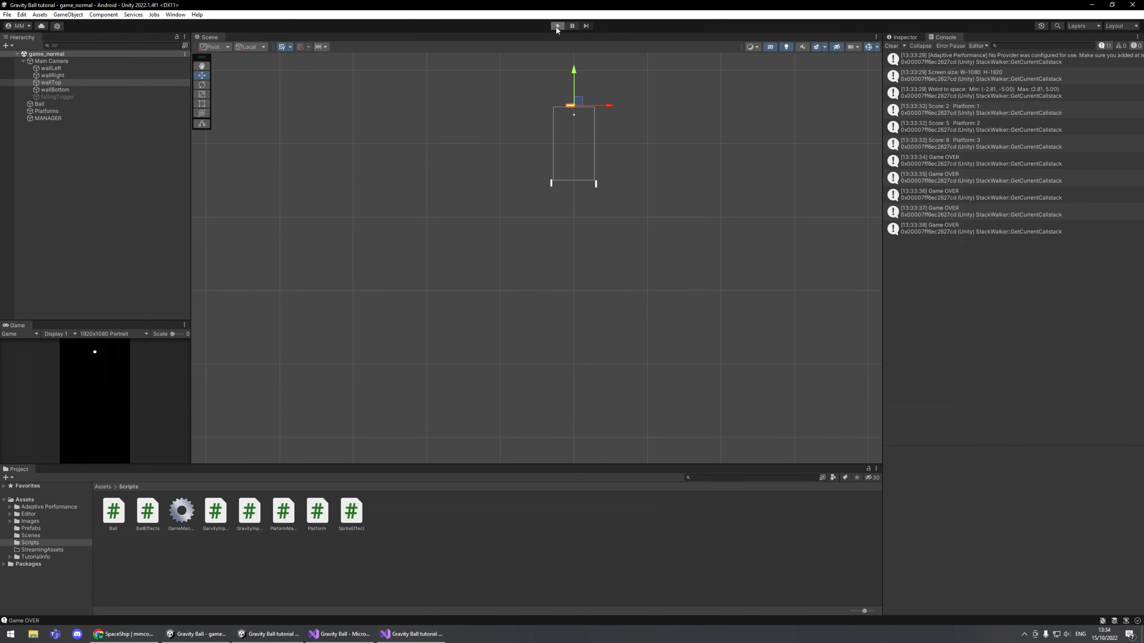
{"action": "left_click", "coordinate": [557, 25]}
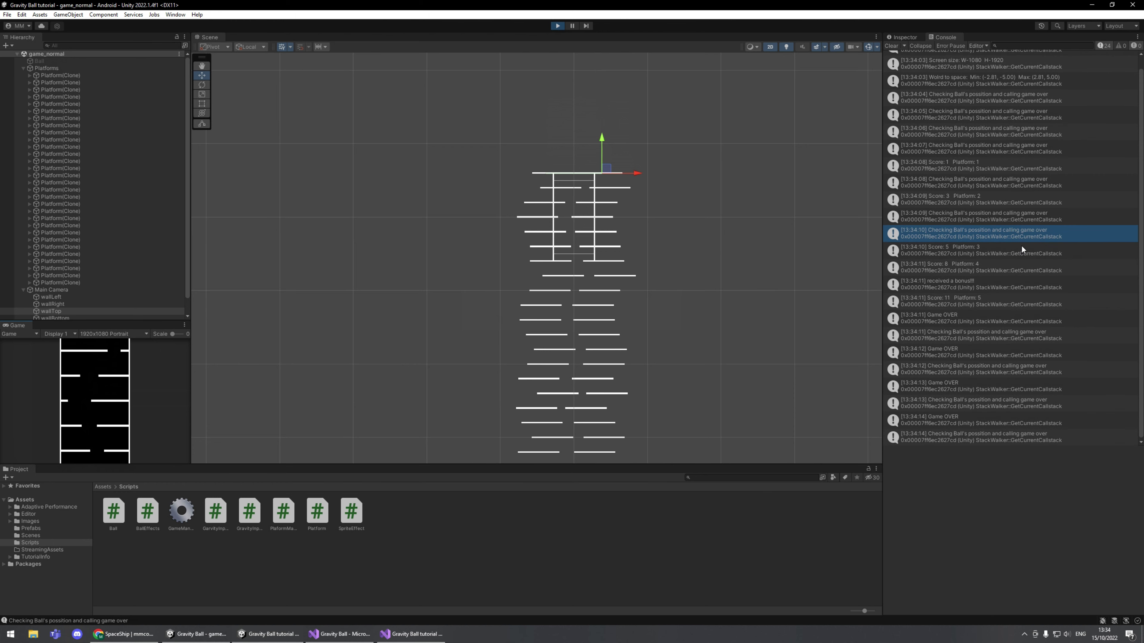
Stop play mode after the console logs ball-position checks and return to GameManager.cs.
{"action": "left_click", "coordinate": [558, 26]}
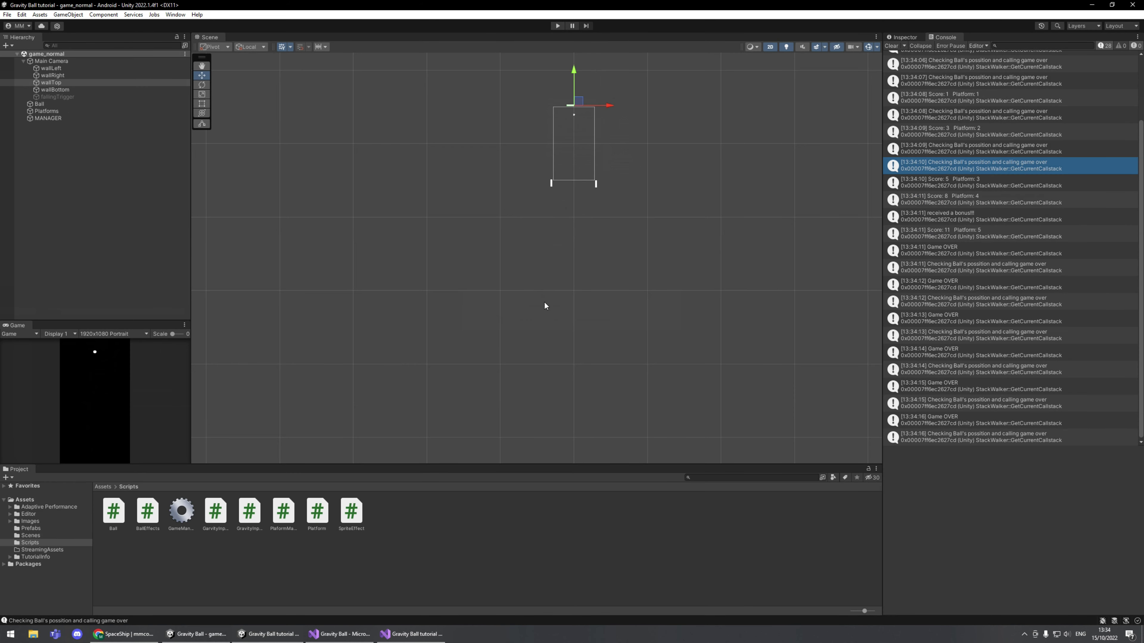
{"action": "left_click", "coordinate": [412, 634]}
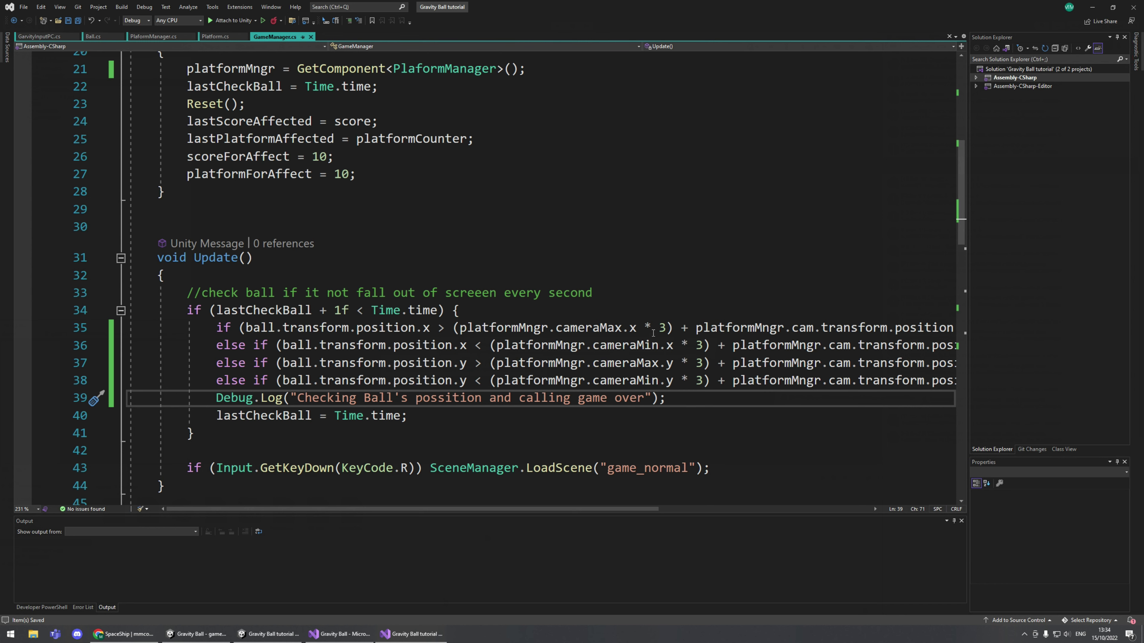
Change cam.transform.position.y to position.x on lines 35 and 36.
{"action": "left_click_drag", "start_coordinate": [617, 509], "coordinate": [716, 513]}
{"action": "left_click", "coordinate": [798, 329]}
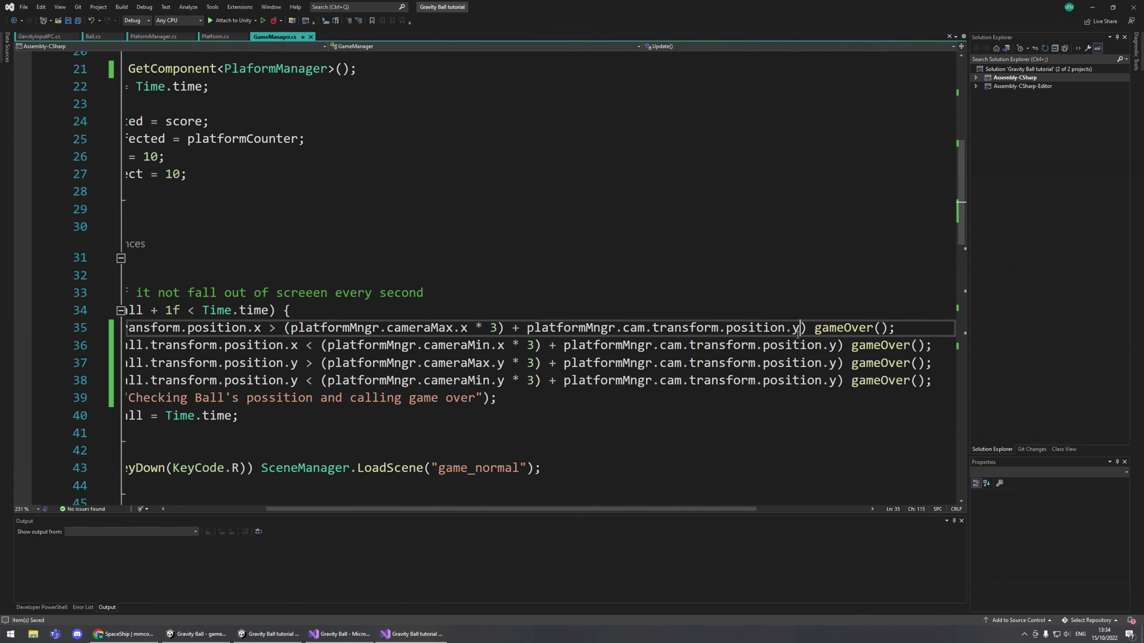
{"action": "key", "text": "BackSpace"}
{"action": "type", "text": "X"}
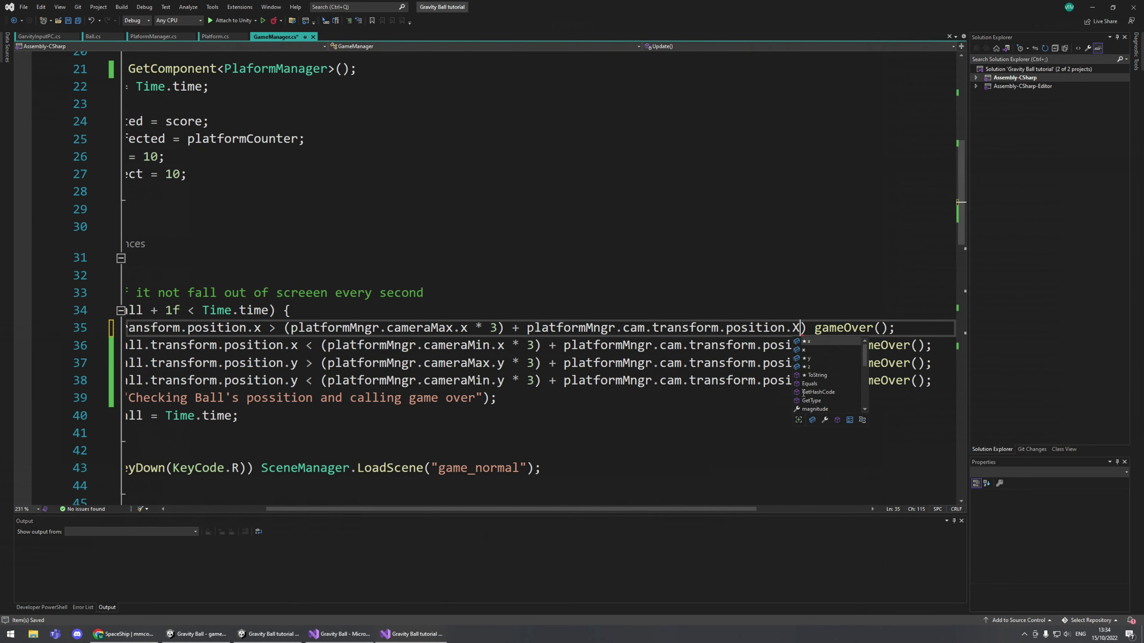
{"action": "key", "text": "BackSpace"}
{"action": "type", "text": "x"}
{"action": "left_click", "coordinate": [687, 444]}
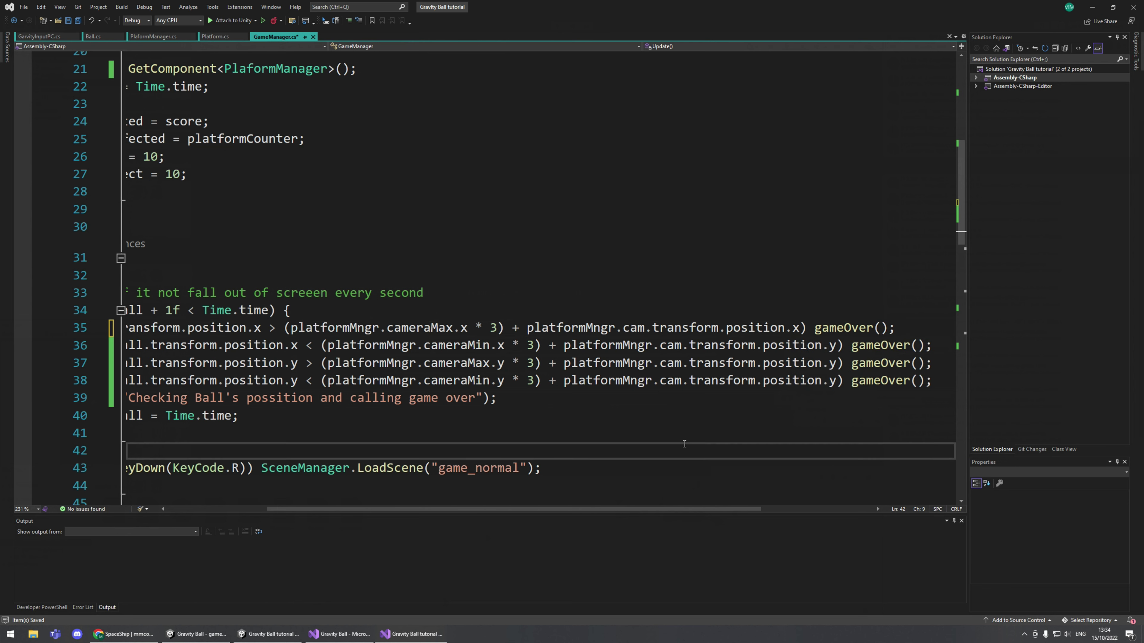
{"action": "left_click", "coordinate": [838, 345]}
{"action": "key", "text": "BackSpace"}
{"action": "type", "text": "x"}
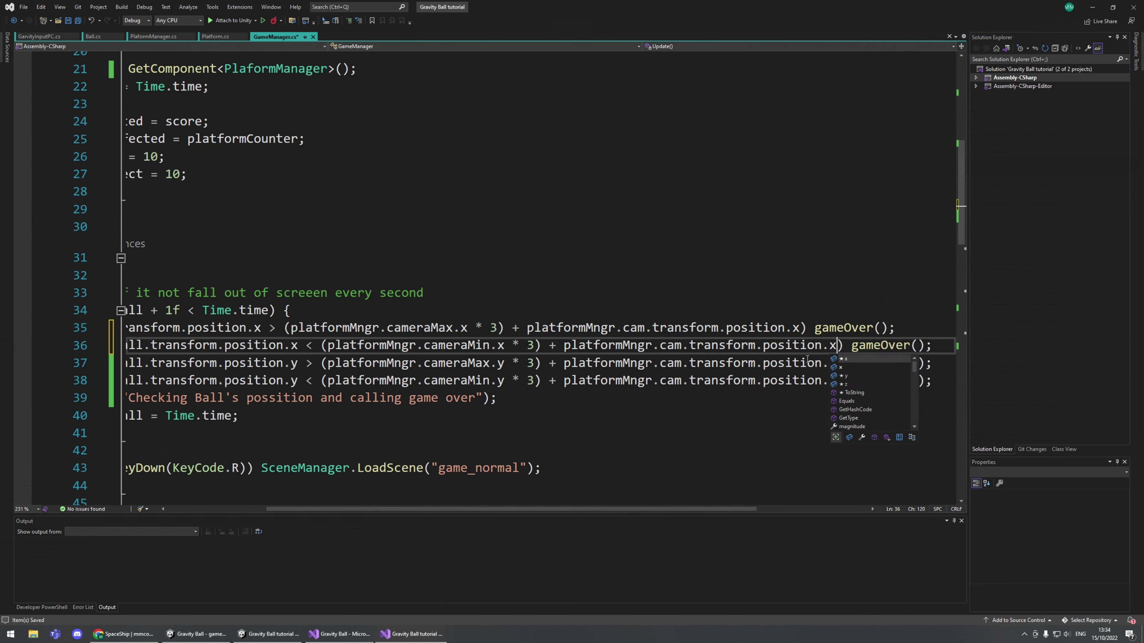
{"action": "left_click", "coordinate": [808, 415]}
Check the new .x terms on lines 35 and 36, then switch back to Unity.
{"action": "left_click_drag", "start_coordinate": [498, 510], "coordinate": [526, 514]}
{"action": "left_click", "coordinate": [747, 328]}
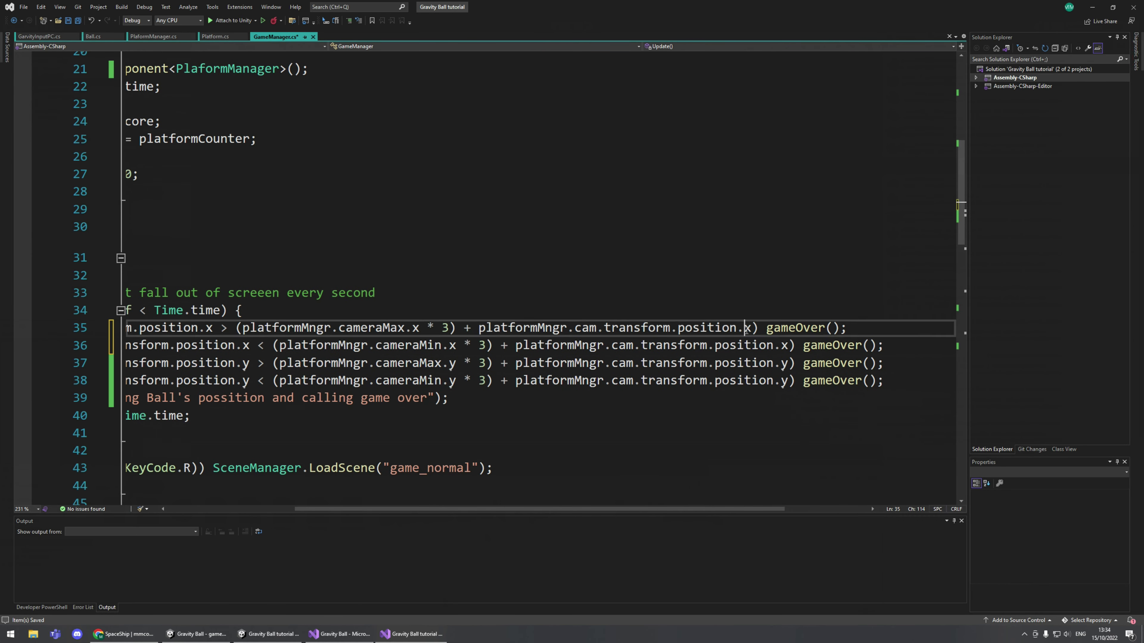
{"action": "left_click", "coordinate": [784, 345]}
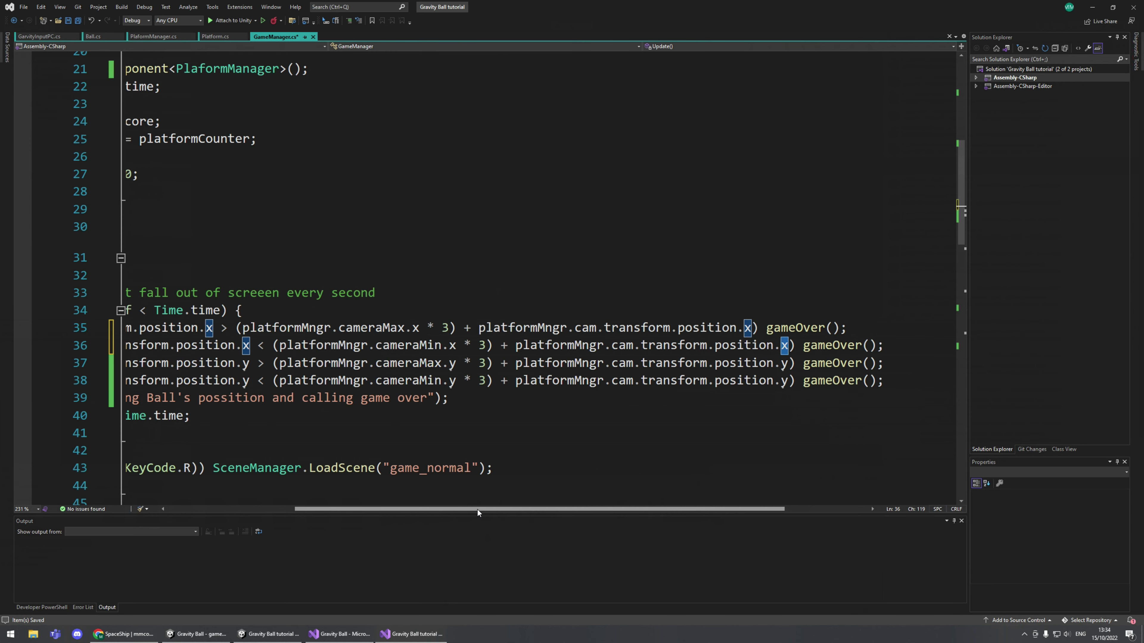
{"action": "left_click_drag", "start_coordinate": [477, 511], "coordinate": [402, 512]}
{"action": "left_click", "coordinate": [335, 329]}
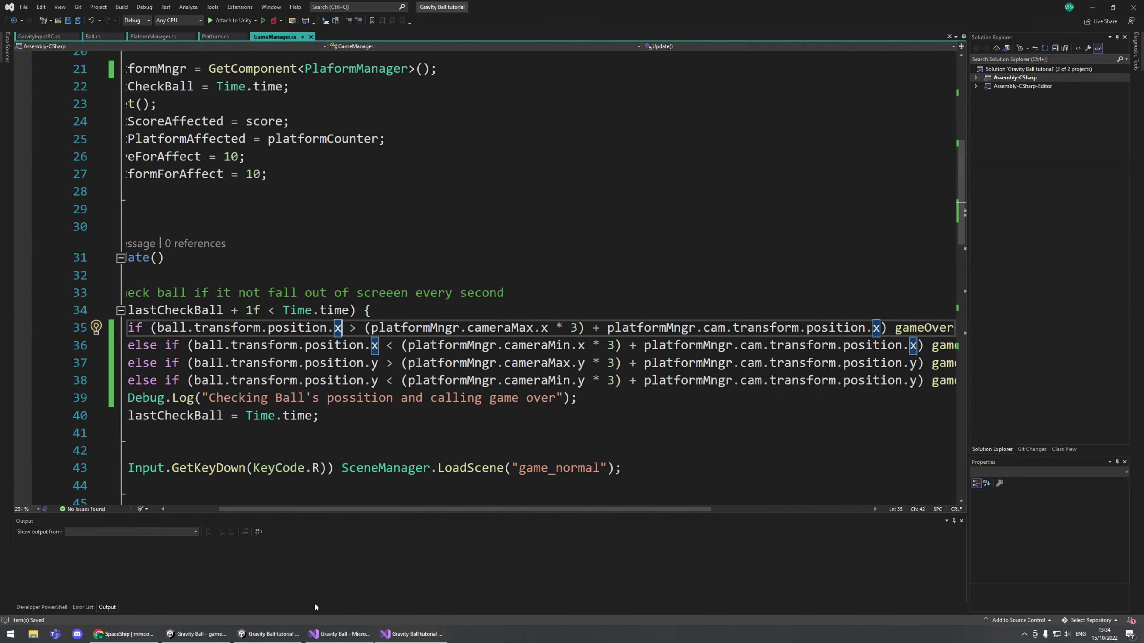
{"action": "left_click", "coordinate": [270, 634]}
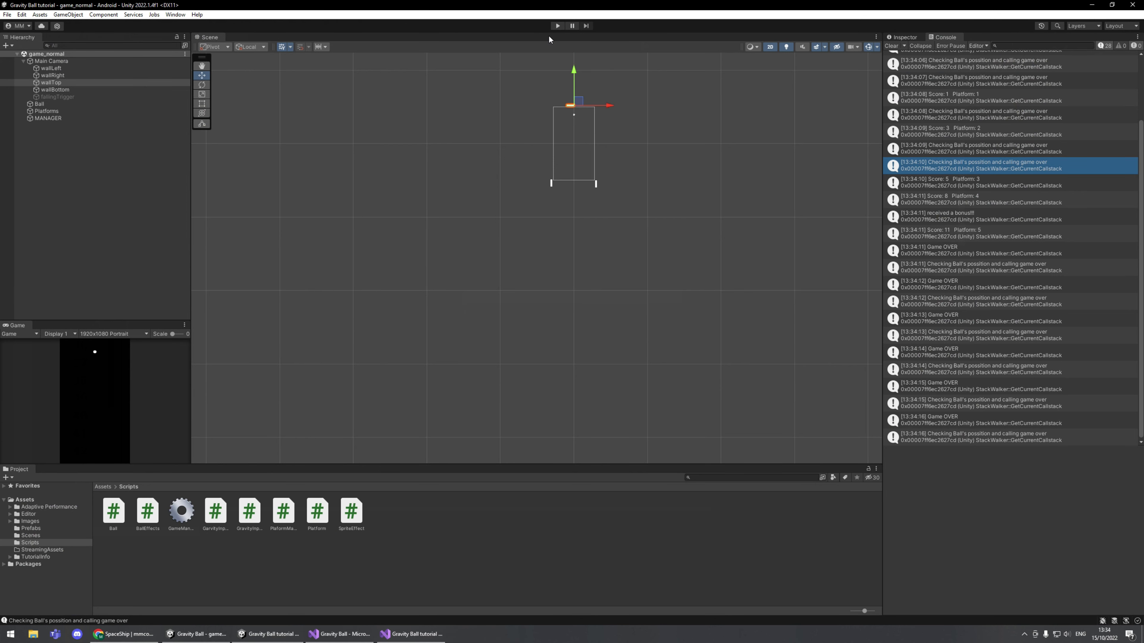
Play the game while panning and zooming the Scene view to follow the rising platforms.
{"action": "left_click", "coordinate": [553, 28]}
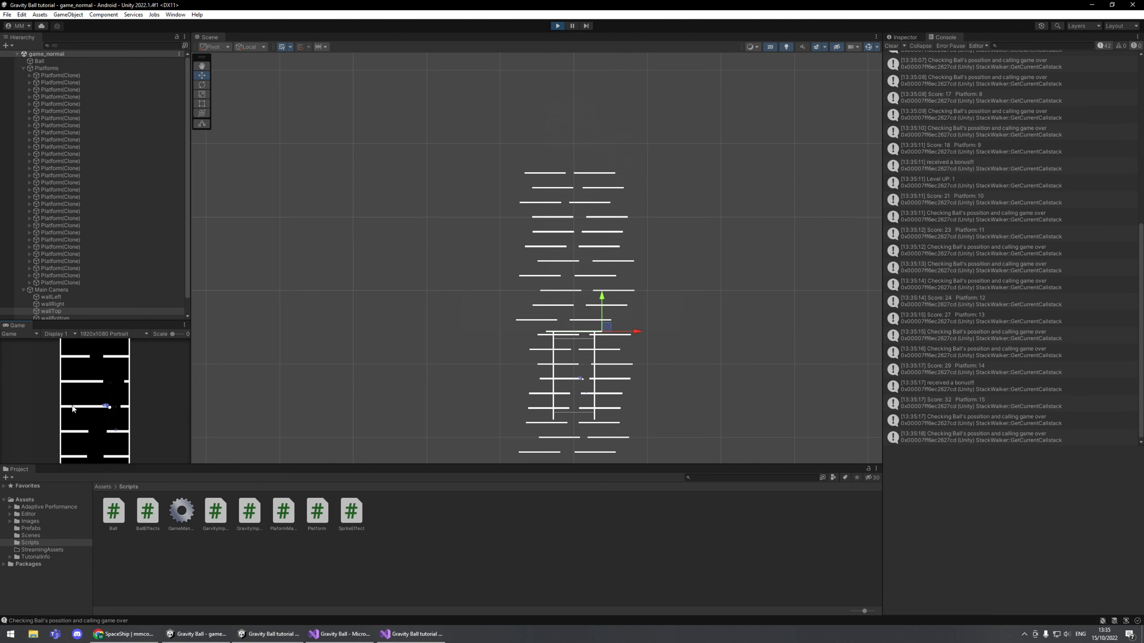
{"action": "key", "text": "q"}
{"action": "scroll", "coordinate": [565, 323], "scroll_direction": "down", "scroll_amount": 5}
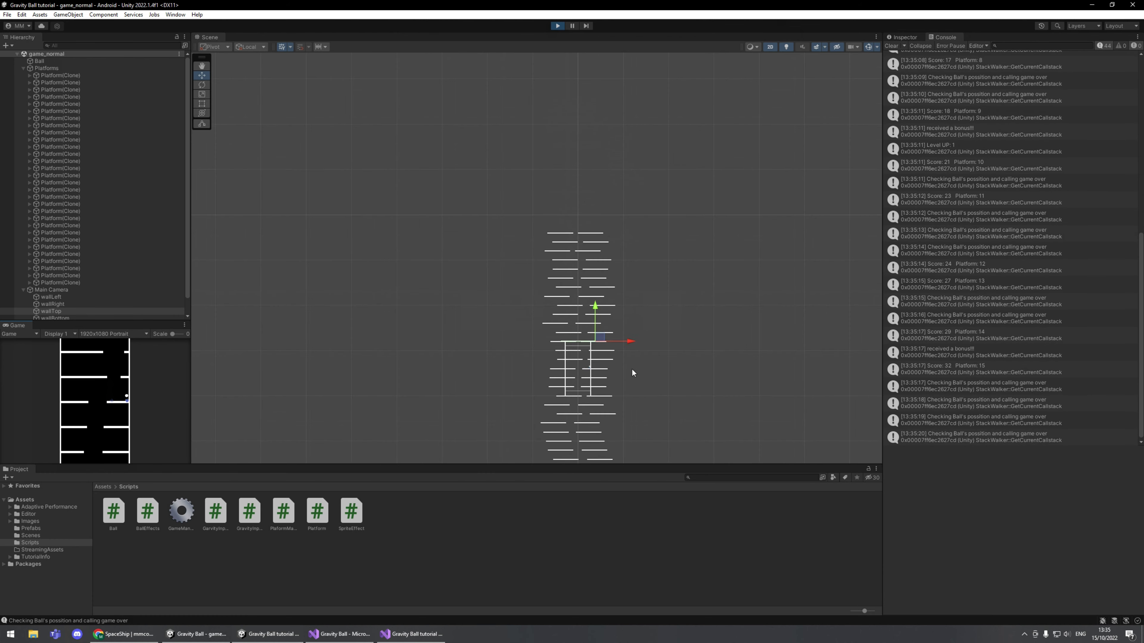
{"action": "middle_click_drag", "start_coordinate": [695, 400], "coordinate": [683, 299]}
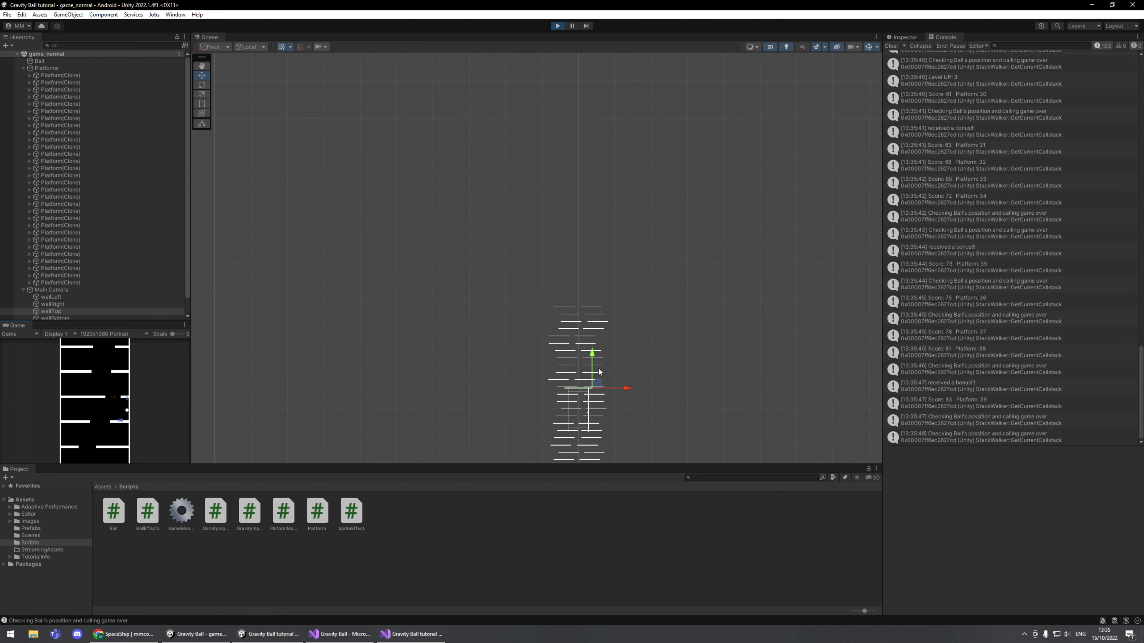
{"action": "scroll", "coordinate": [599, 366], "scroll_direction": "down", "scroll_amount": 2}
{"action": "middle_click_drag", "start_coordinate": [669, 401], "coordinate": [641, 150]}
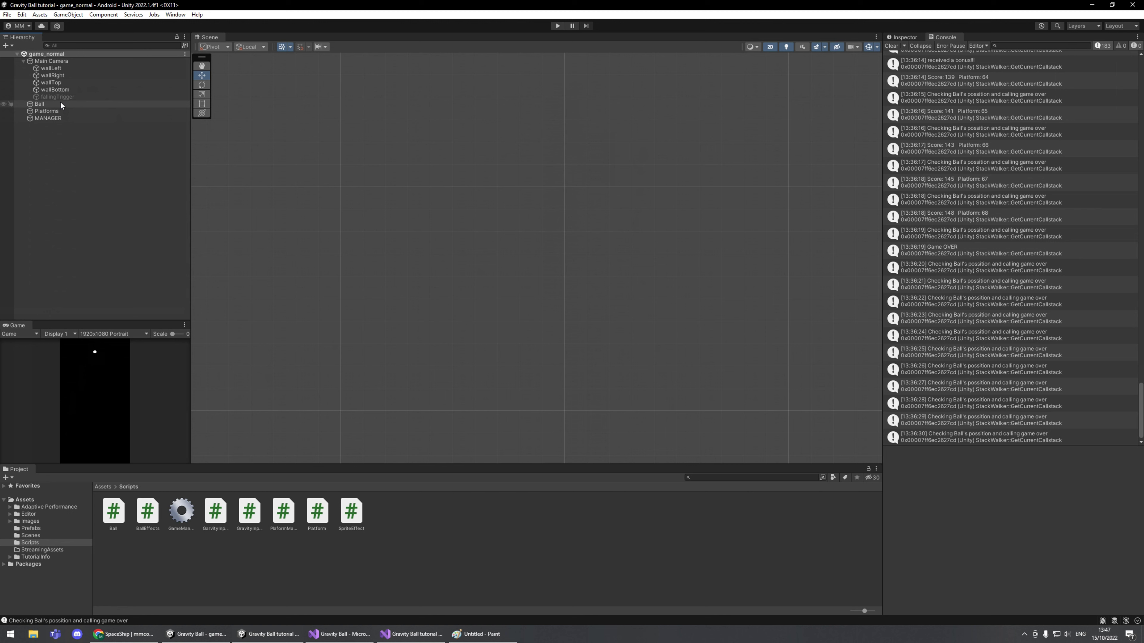
Select the Main Camera and enter 1000000 as its Transform Y position.
{"action": "left_click", "coordinate": [54, 60]}
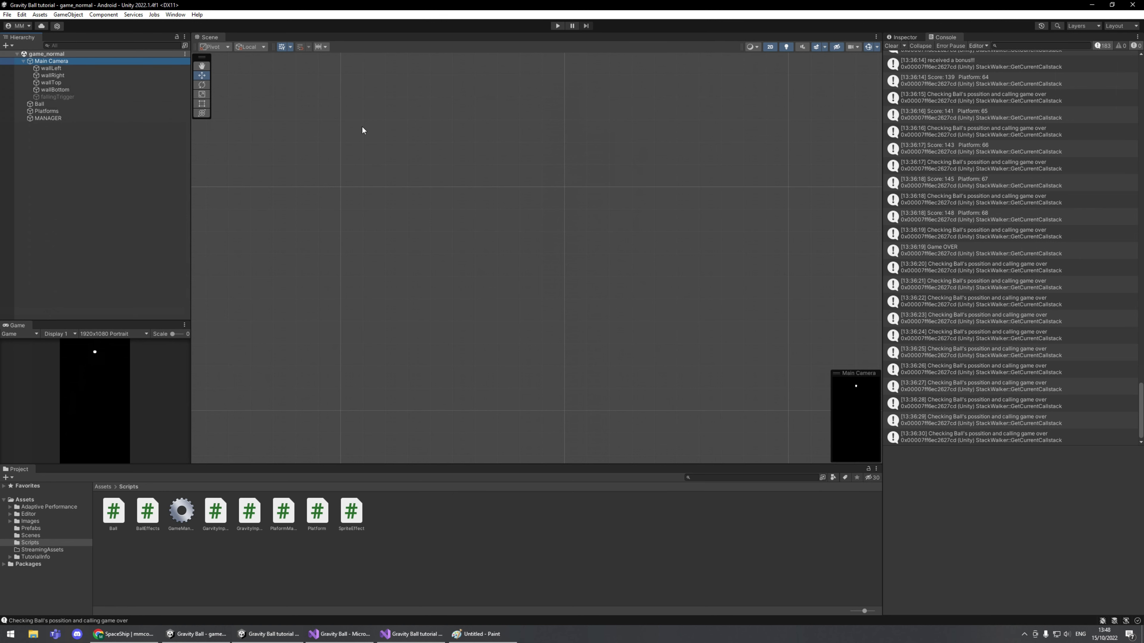
{"action": "left_click", "coordinate": [905, 37]}
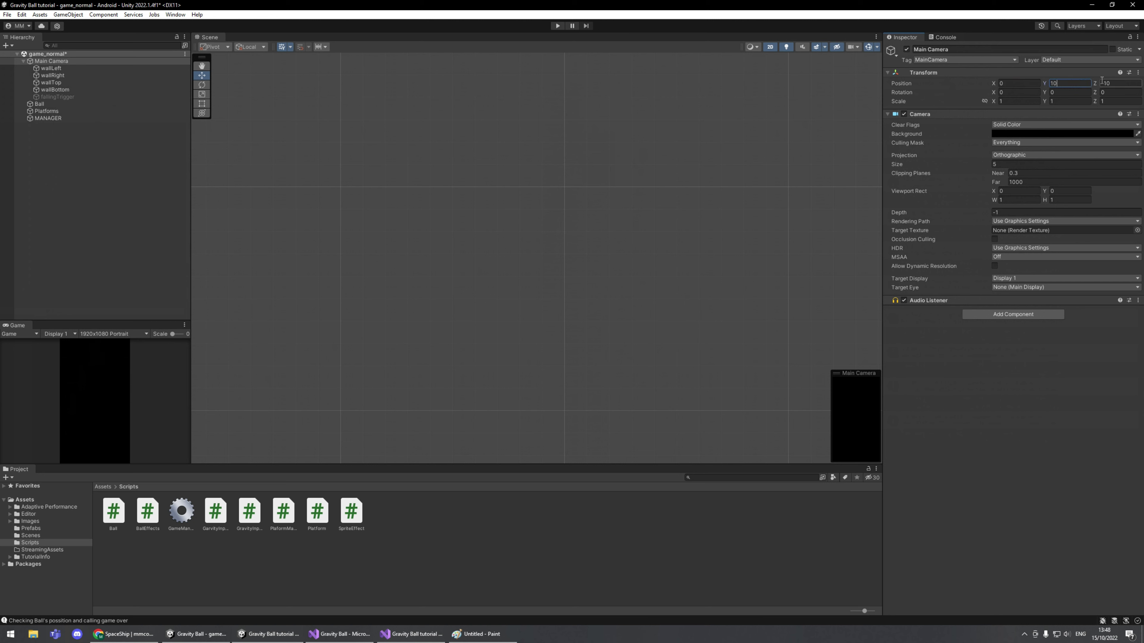
{"action": "type", "text": "1000000"}
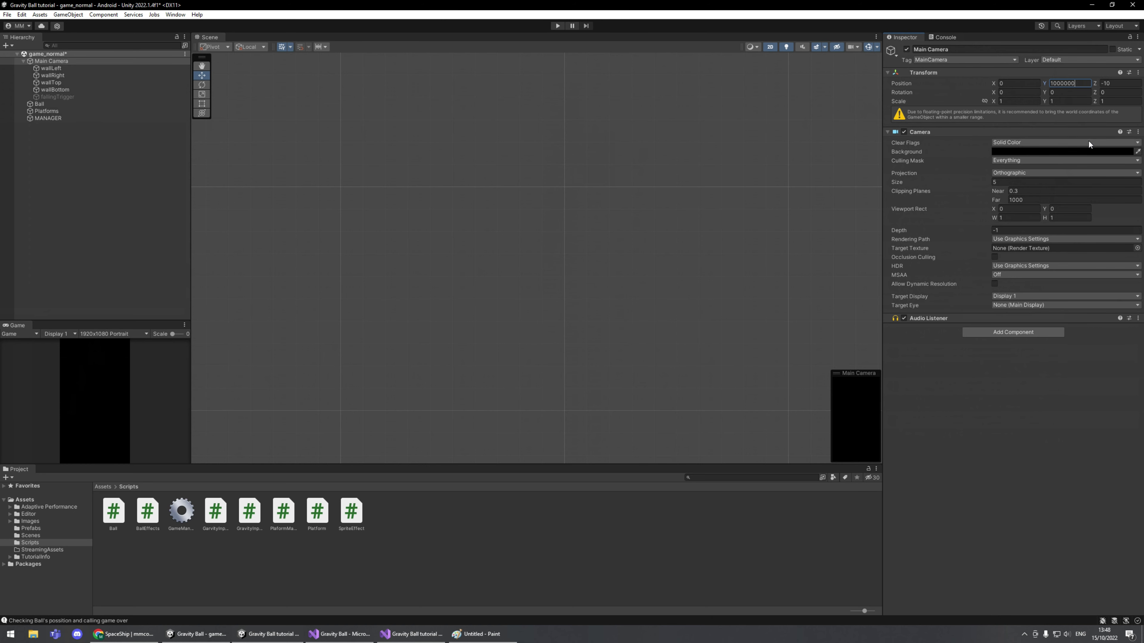
Try several leading digits for the camera's Y position and commit 100000.
{"action": "key", "text": "BackSpace"}
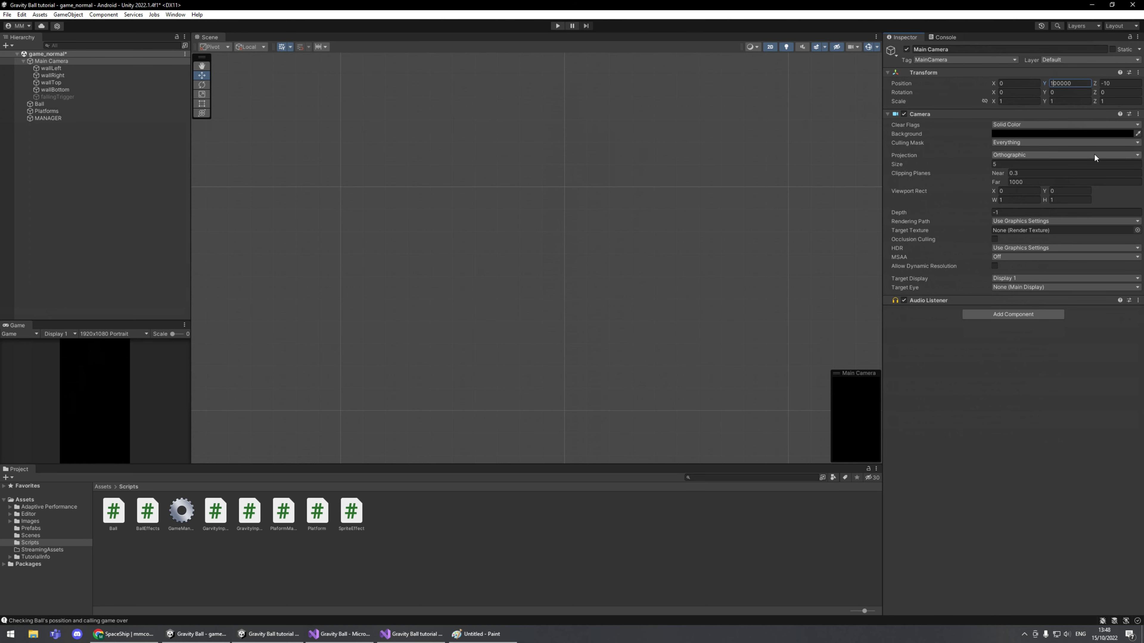
{"action": "key", "text": "BackSpace"}
{"action": "type", "text": "9"}
{"action": "key", "text": "BackSpace"}
{"action": "type", "text": "1"}
{"action": "key", "text": "BackSpace"}
{"action": "type", "text": "2"}
{"action": "key", "text": "BackSpace"}
{"action": "type", "text": "2"}
{"action": "key", "text": "BackSpace"}
{"action": "type", "text": "1"}
{"action": "key", "text": "BackSpace"}
{"action": "type", "text": "9"}
{"action": "key", "text": "BackSpace"}
{"action": "left_click", "coordinate": [1054, 403]}
Change the camera's Y position to -100000 and save the scene.
{"action": "left_click", "coordinate": [1052, 84]}
{"action": "left_click", "coordinate": [1052, 84]}
{"action": "type", "text": "-2"}
{"action": "key", "text": "BackSpace"}
{"action": "key", "text": "Delete"}
{"action": "type", "text": "2"}
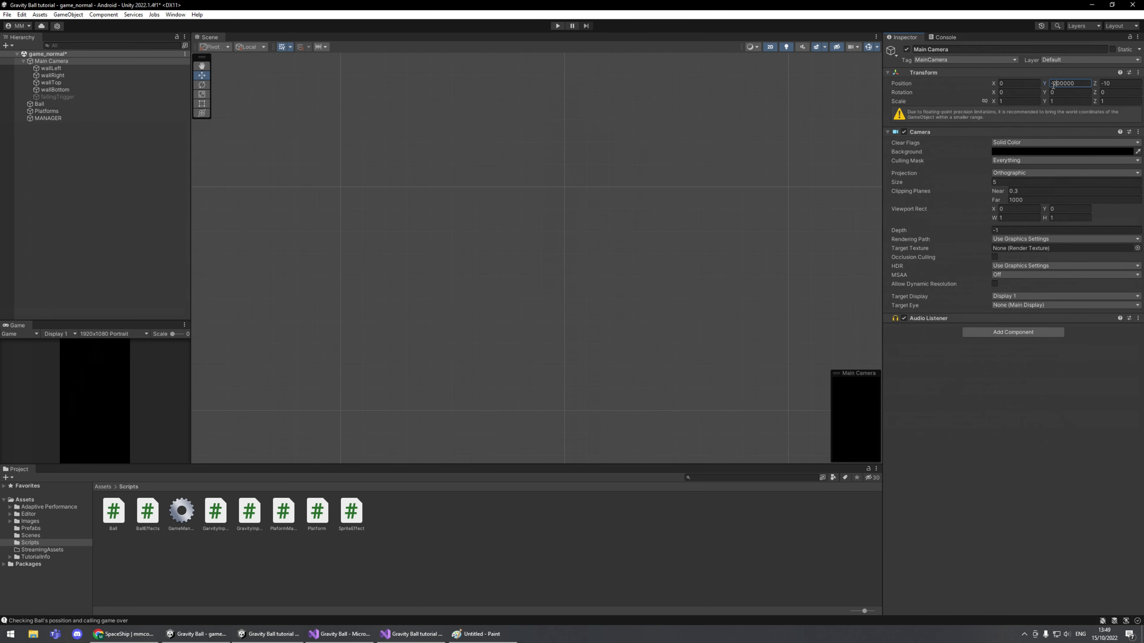
{"action": "key", "text": "BackSpace"}
{"action": "type", "text": "1"}
{"action": "key", "text": "Return"}
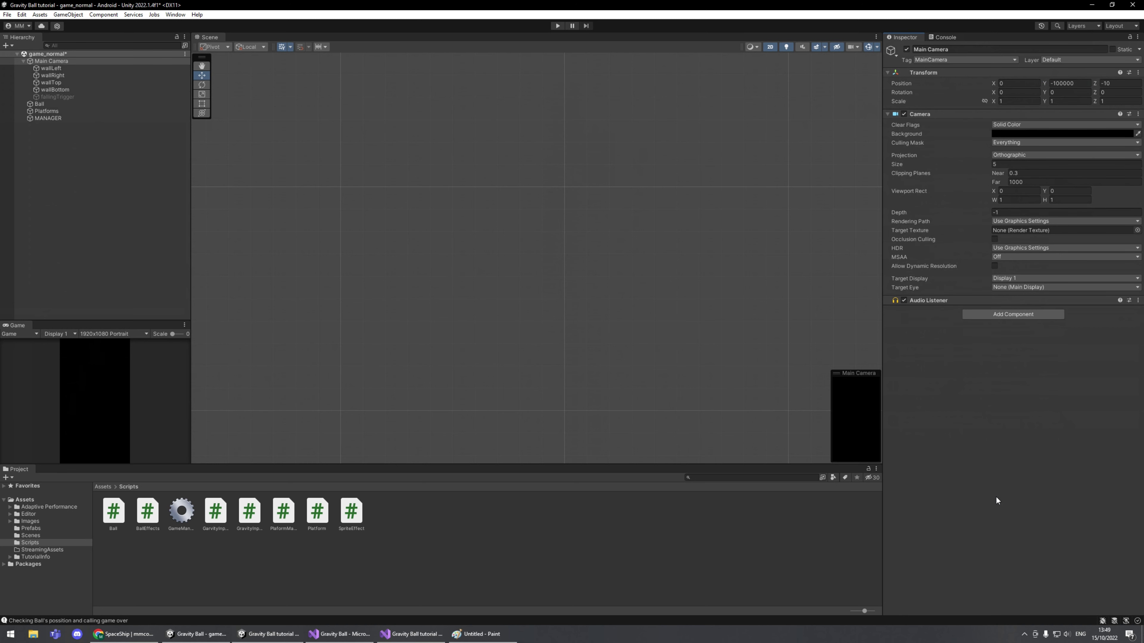
{"action": "key", "text": "ctrl+s"}
Remove the minus sign so Y is 100000 and save the scene again.
{"action": "left_click", "coordinate": [1066, 83]}
{"action": "key", "text": "Home"}
{"action": "key", "text": "Delete"}
{"action": "key", "text": "ctrl+s"}
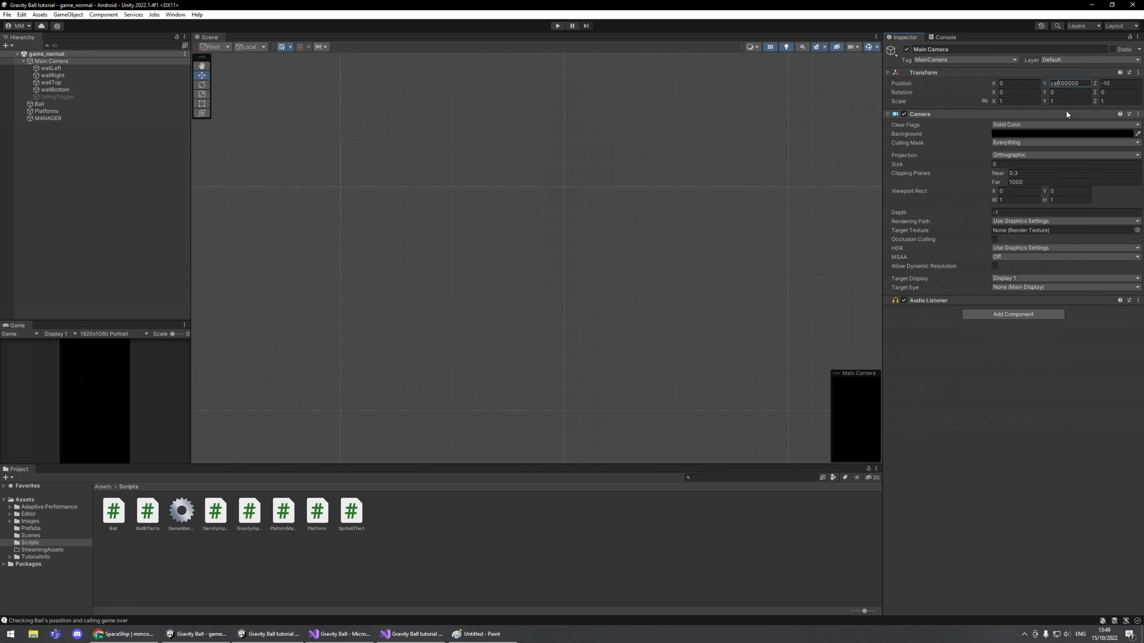
{"action": "key", "text": "super"}
In Calculator, compute 2000000 ÷ 10 ÷ 60 ÷ 60 ÷ 24 = 2.314814814814815, selecting the 55.555 result.
{"action": "type", "text": "cal"}
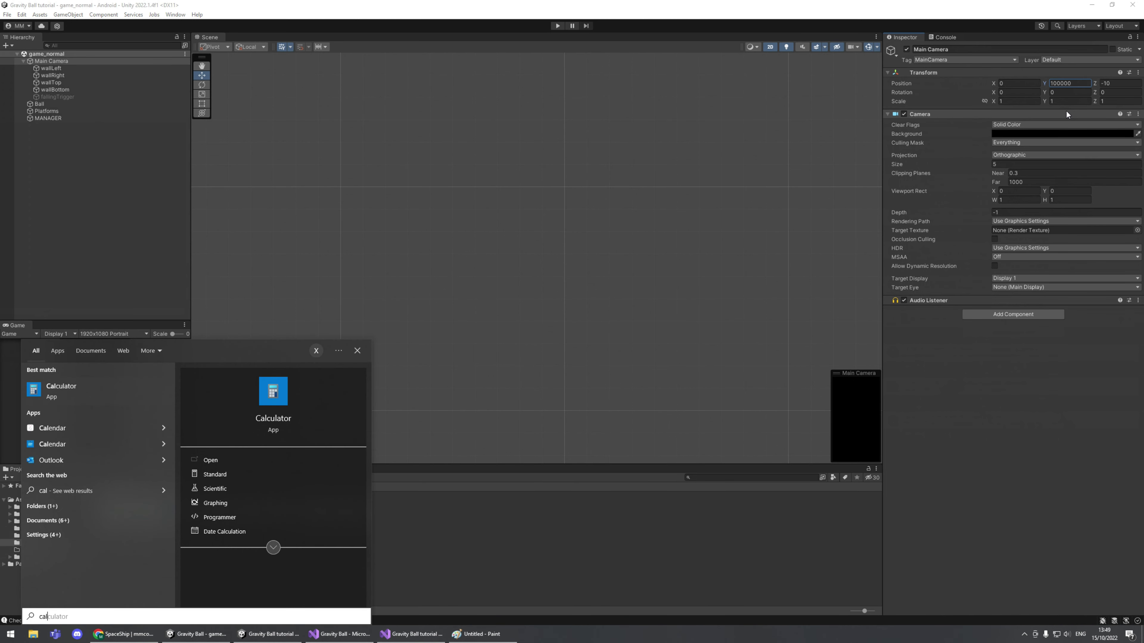
{"action": "key", "text": "Return"}
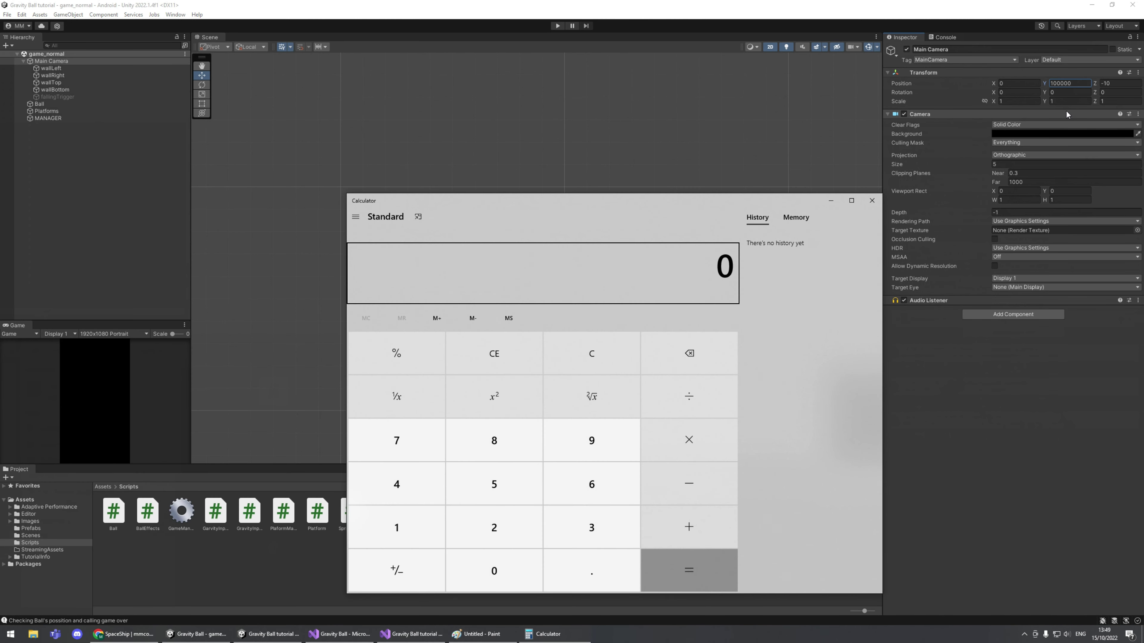
{"action": "type", "text": "20000"}
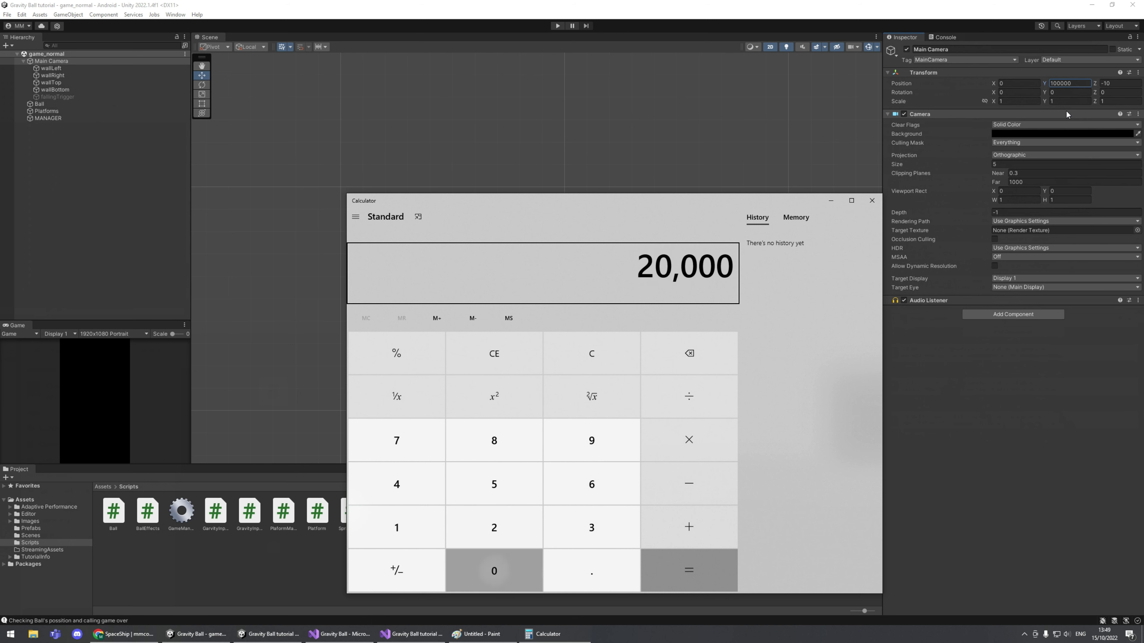
{"action": "type", "text": "00/10"}
{"action": "key", "text": "Return"}
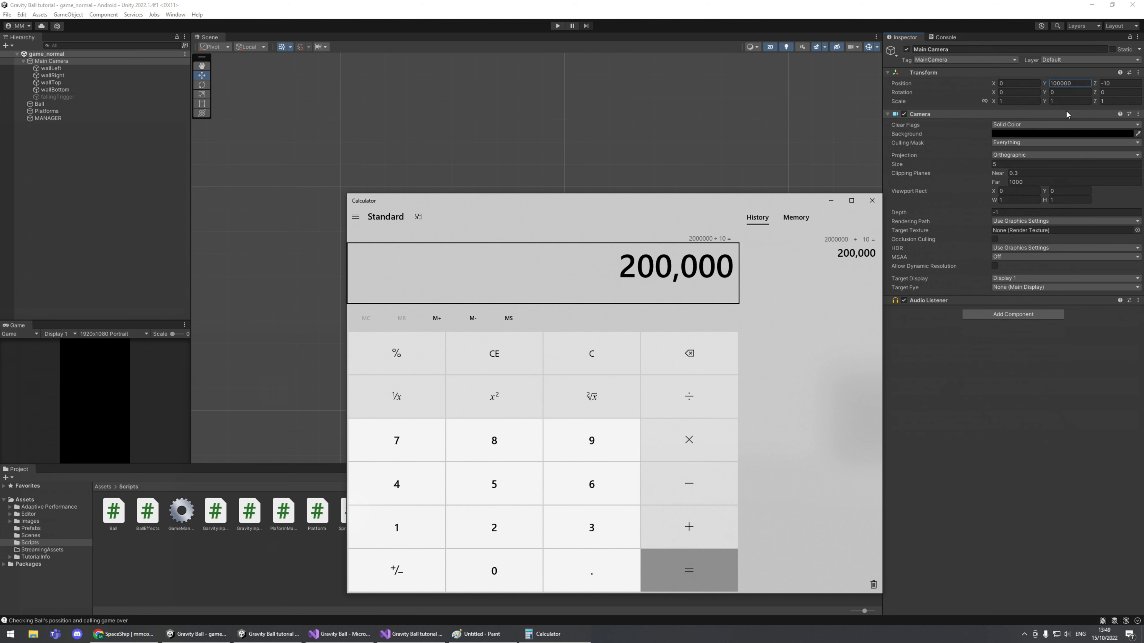
{"action": "type", "text": "+"}
{"action": "type", "text": "60"}
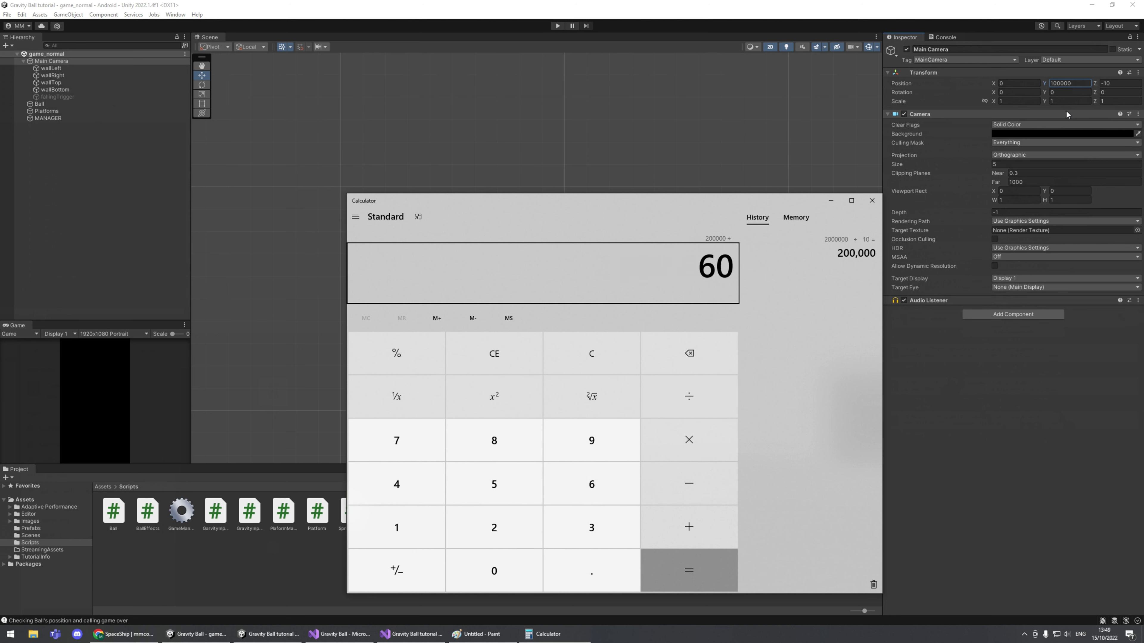
{"action": "key", "text": "Return"}
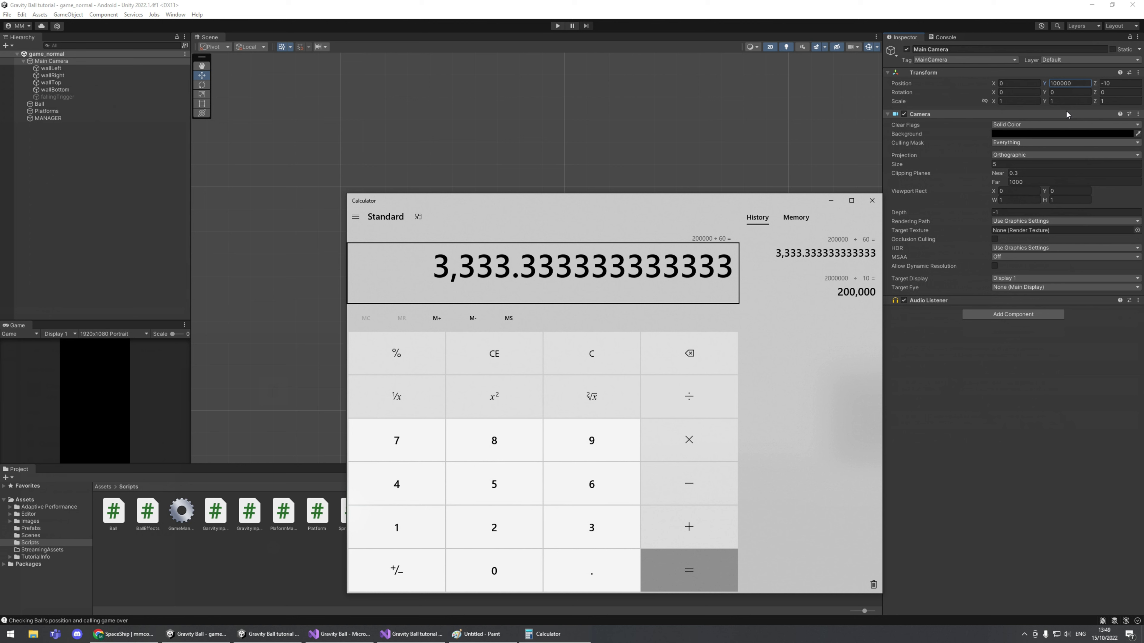
{"action": "type", "text": "/60"}
{"action": "key", "text": "Return"}
{"action": "type", "text": "/24"}
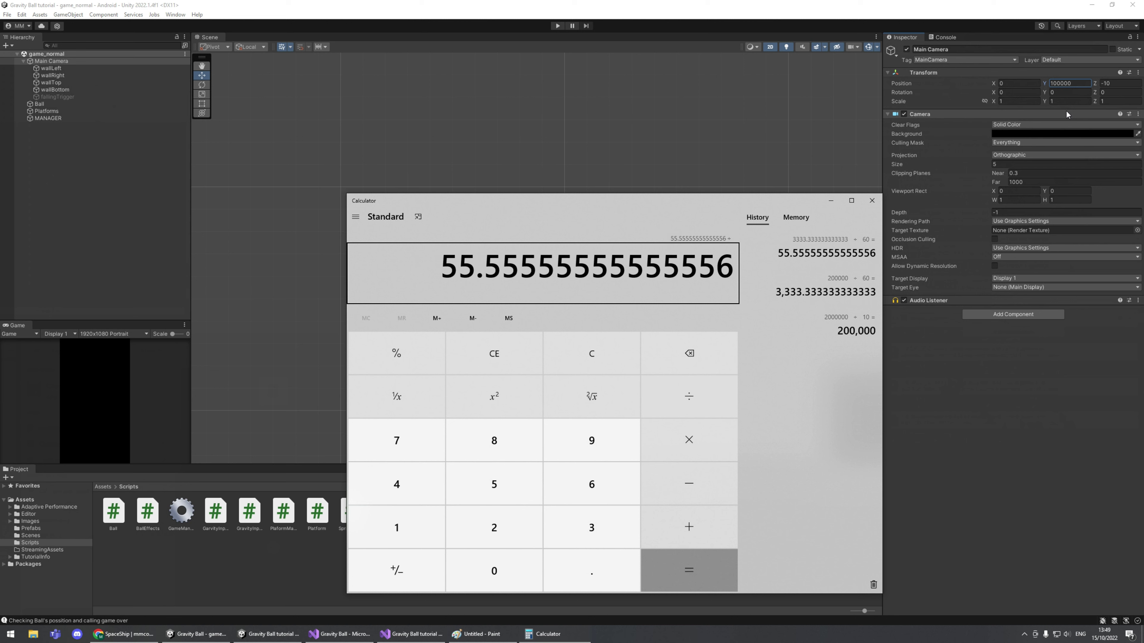
{"action": "key", "text": "Return"}
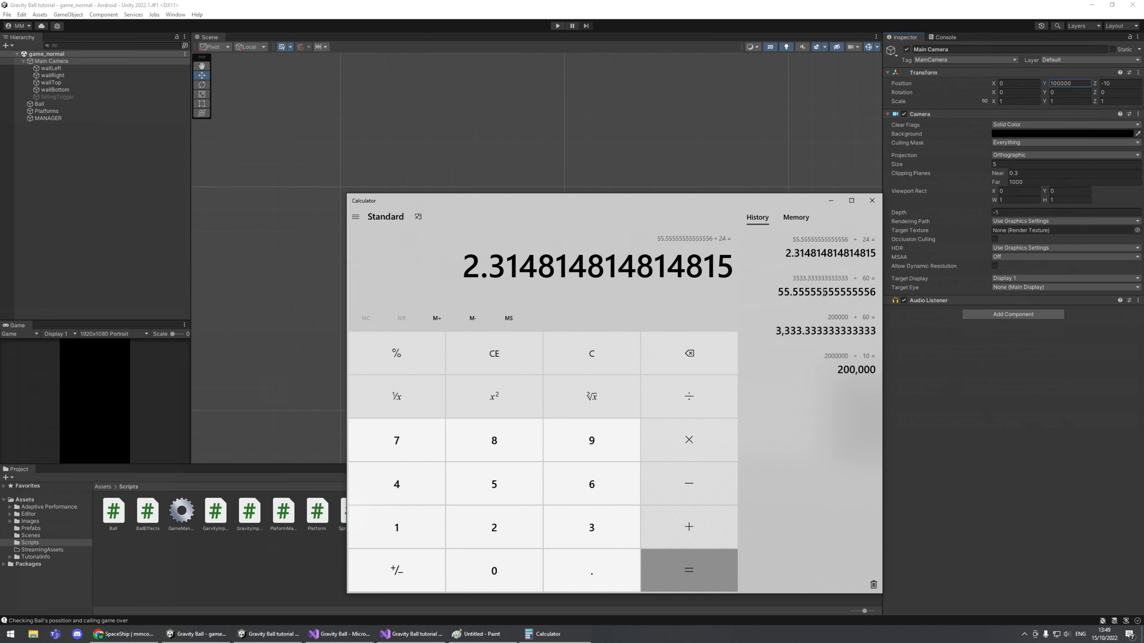
{"action": "left_click", "coordinate": [797, 294]}
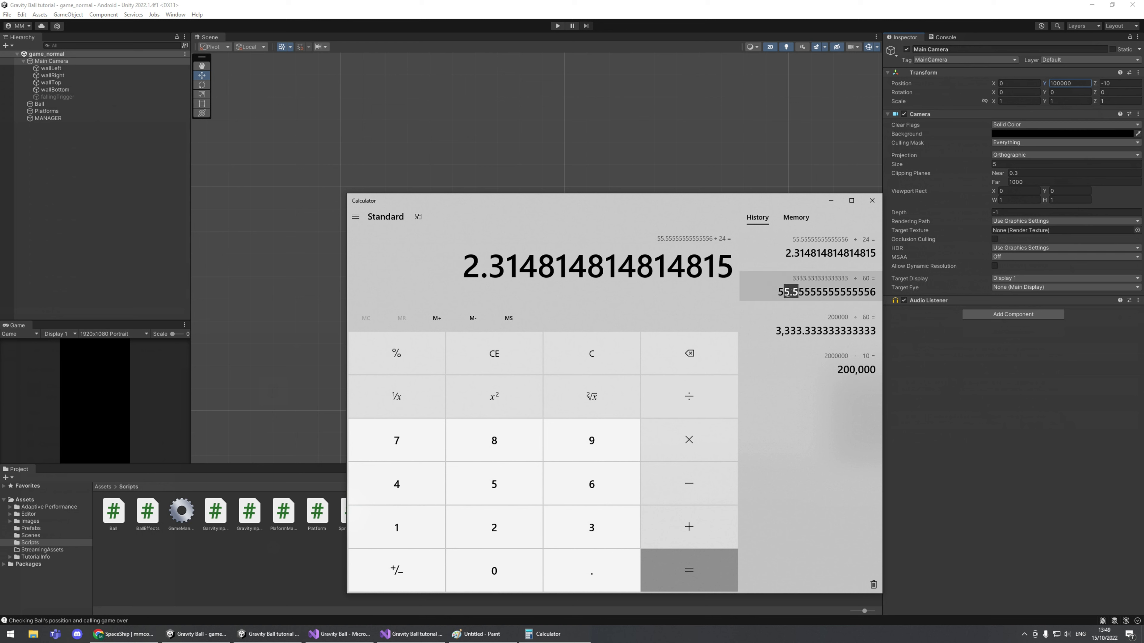
{"action": "left_click_drag", "start_coordinate": [777, 292], "coordinate": [804, 294]}
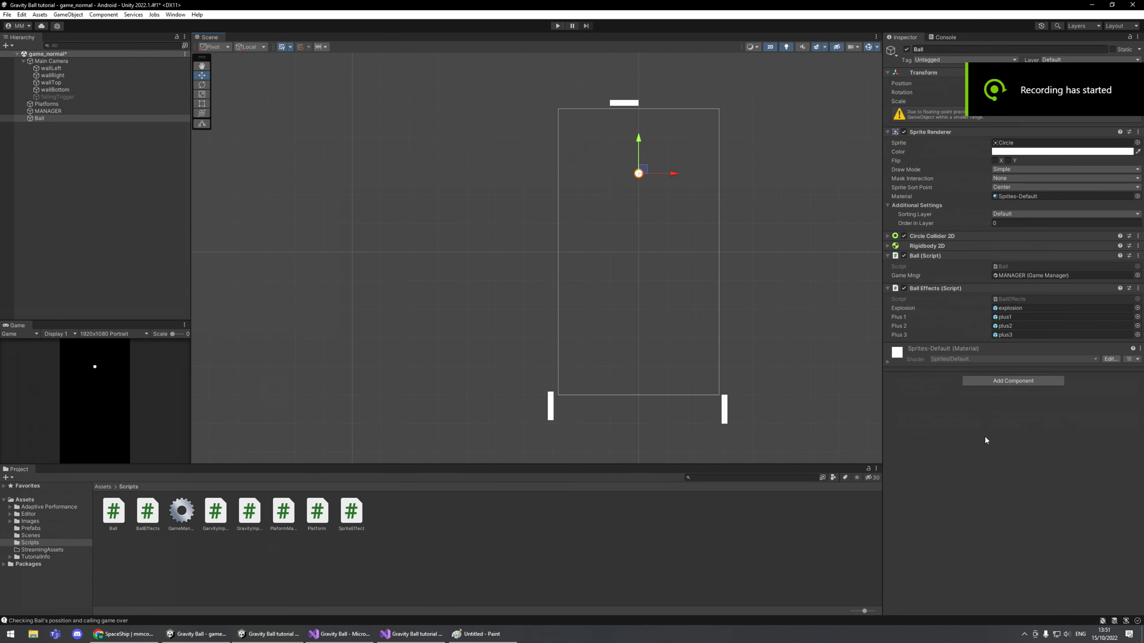
Save the scene, raise the Ball to Y 100003, and test-play the game until it ends.
{"action": "left_click", "coordinate": [113, 221]}
{"action": "key", "text": "ctrl+s"}
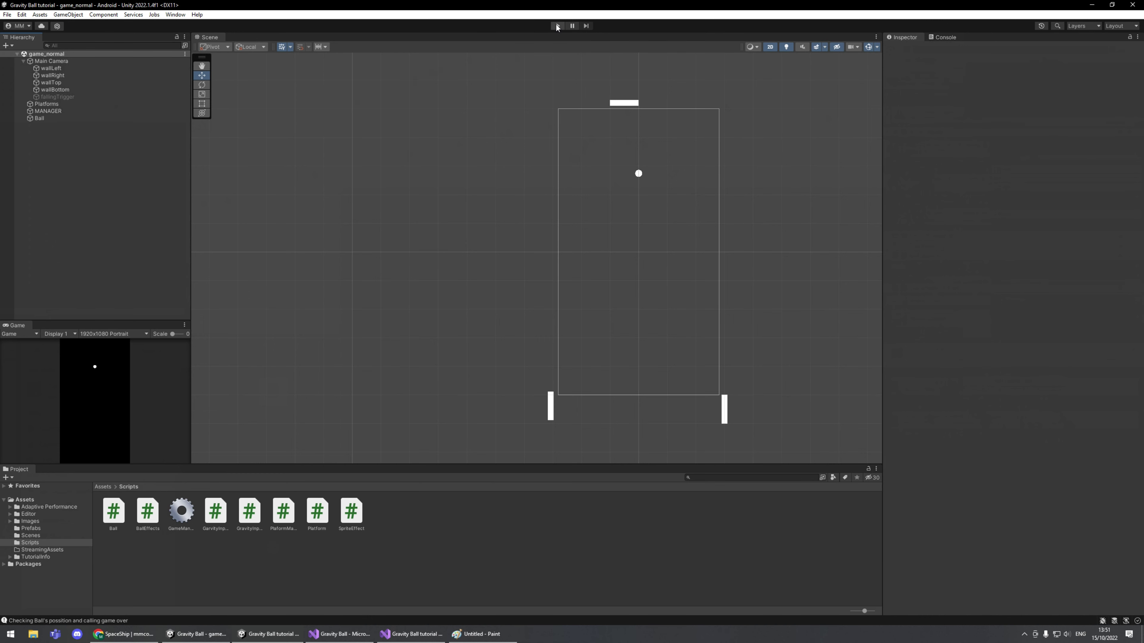
{"action": "left_click", "coordinate": [51, 61]}
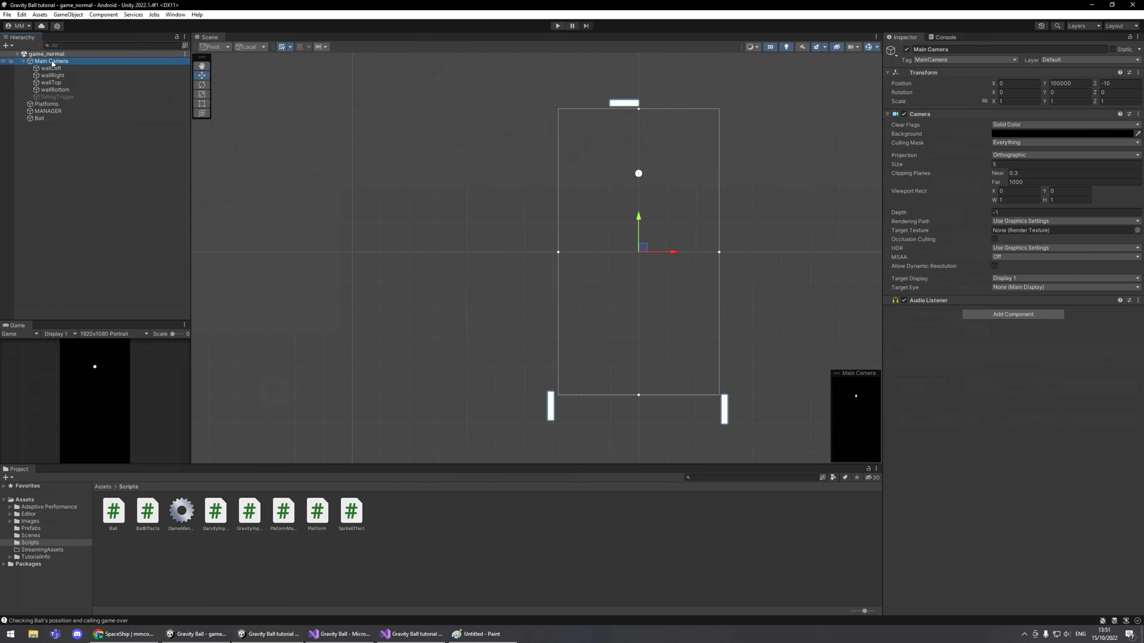
{"action": "left_click", "coordinate": [40, 118]}
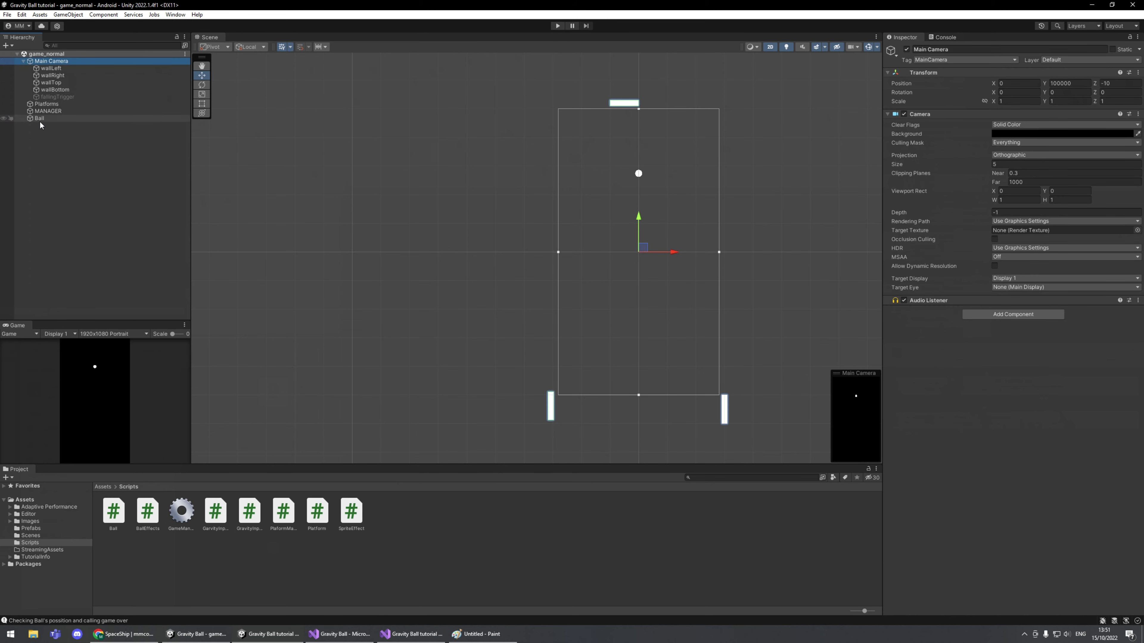
{"action": "left_click_drag", "start_coordinate": [638, 148], "coordinate": [638, 141]}
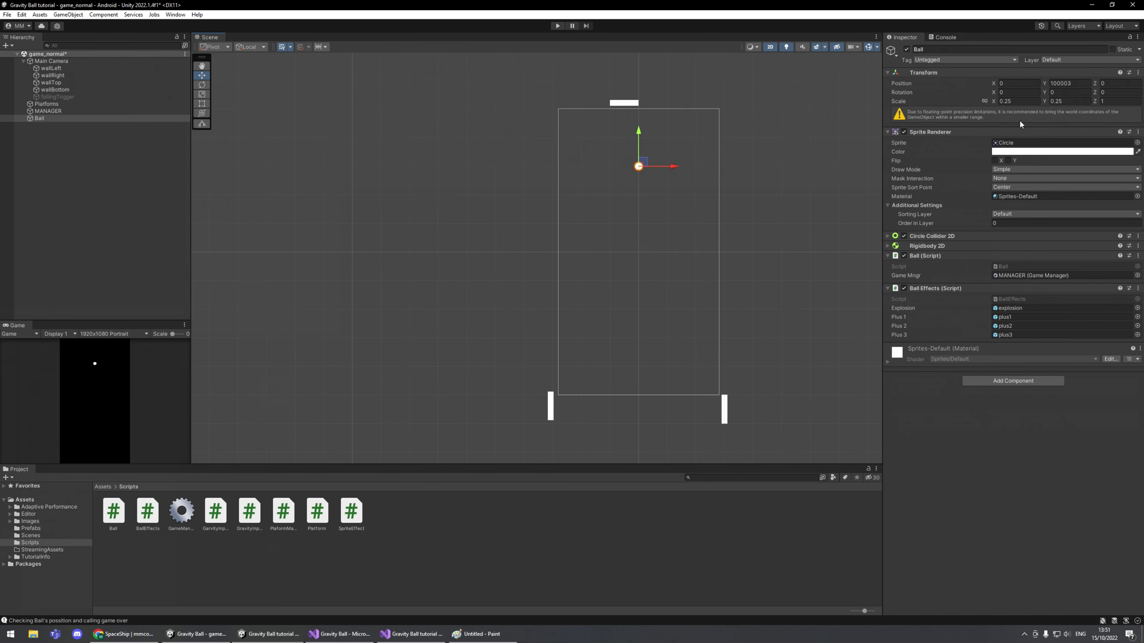
{"action": "left_click", "coordinate": [558, 26]}
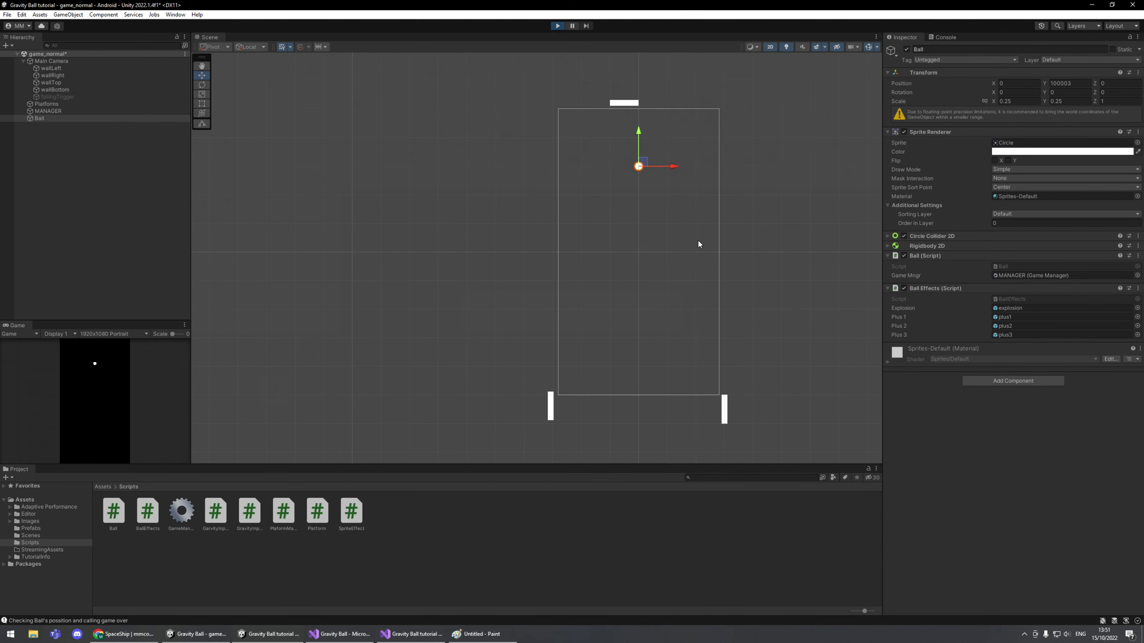
{"action": "left_click", "coordinate": [552, 27]}
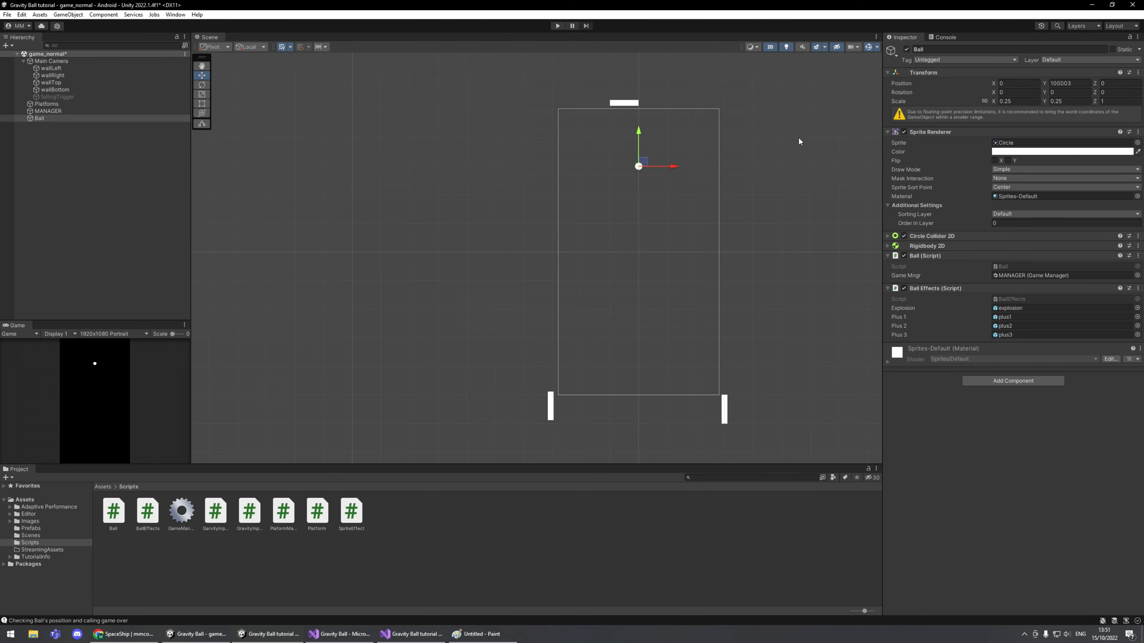
Set the Ball's Y position to 10000 in the Inspector.
{"action": "left_click", "coordinate": [65, 154]}
{"action": "left_click", "coordinate": [44, 119]}
{"action": "left_click", "coordinate": [1083, 82]}
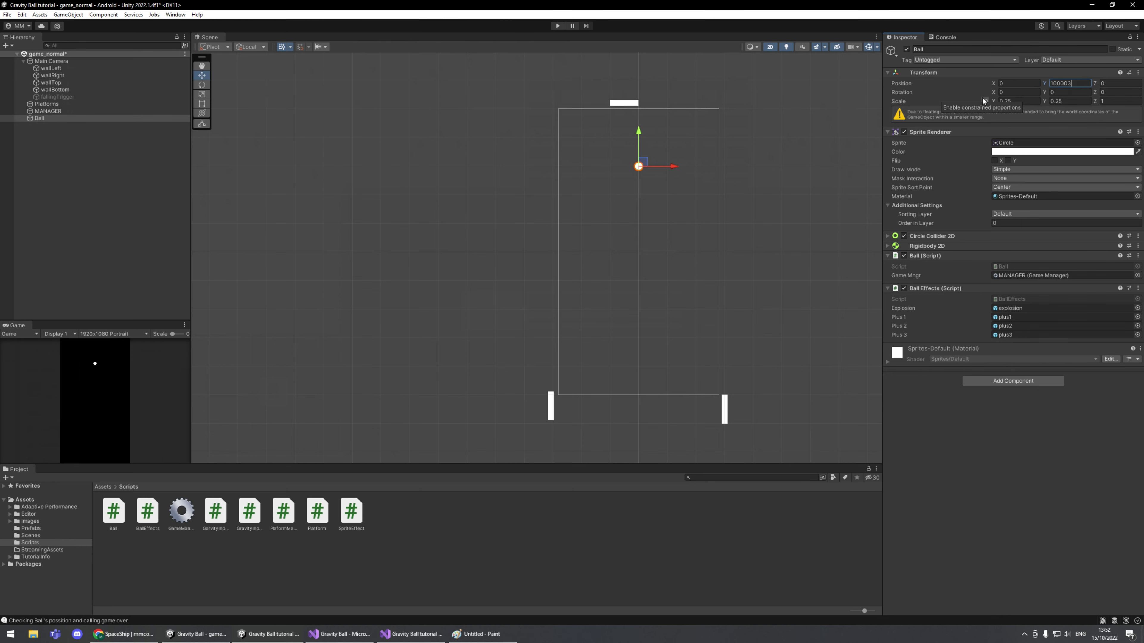
{"action": "key", "text": "BackSpace"}
{"action": "key", "text": "Return"}
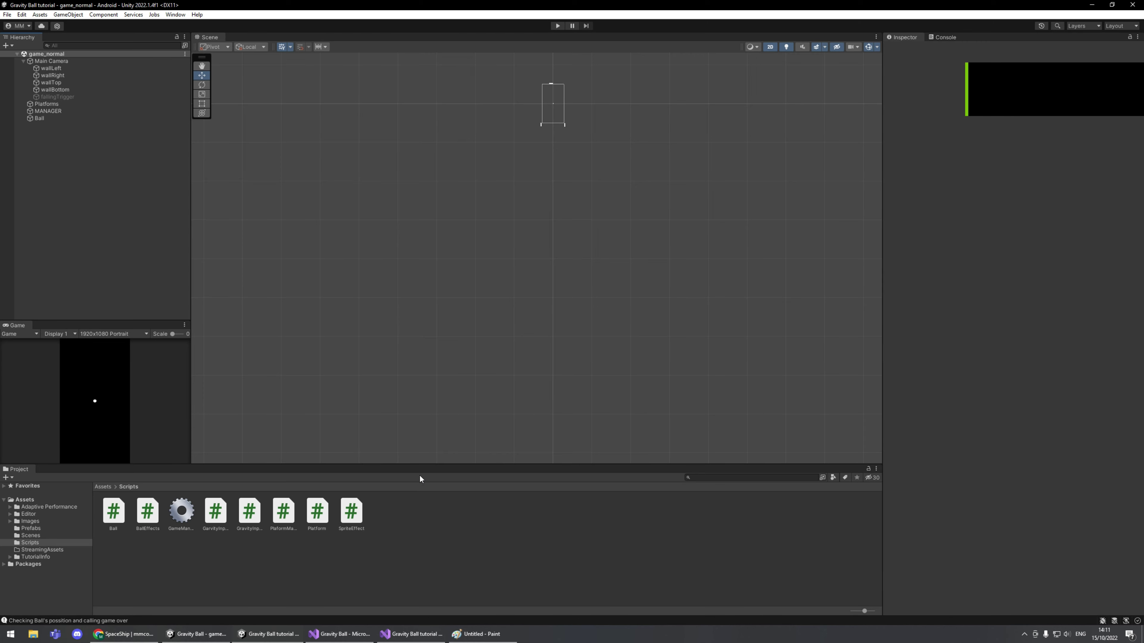
Inspect ScreenToWorldPoint and the Vector3 zero coordinates in getScreenLocation, then return to Unity.
{"action": "left_click", "coordinate": [411, 633]}
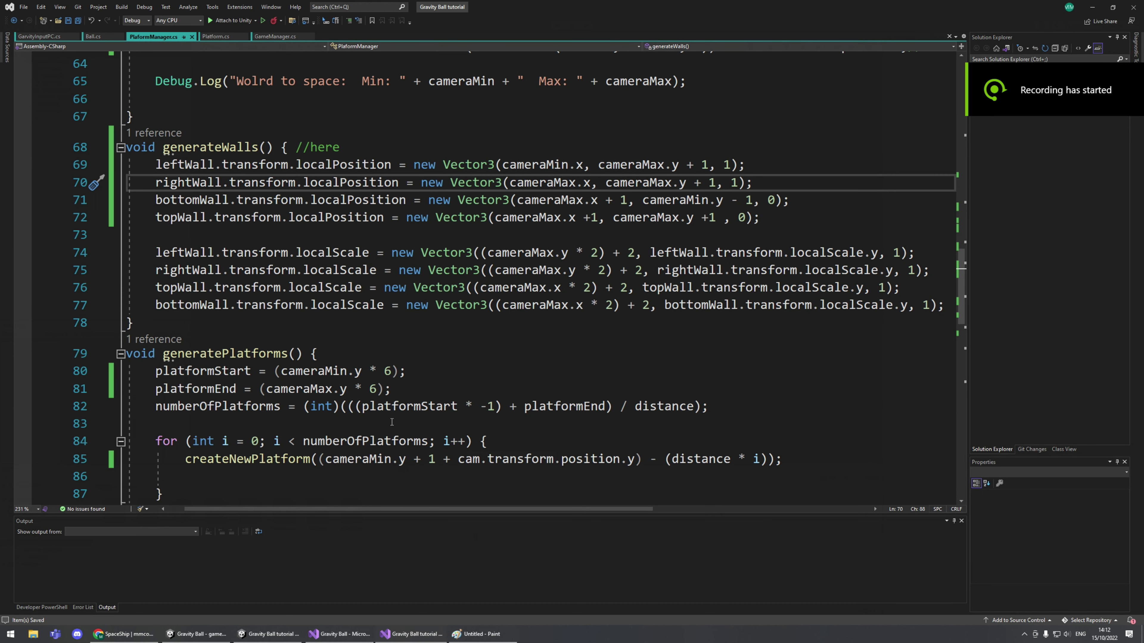
{"action": "scroll", "coordinate": [581, 326], "scroll_direction": "up", "scroll_amount": 5}
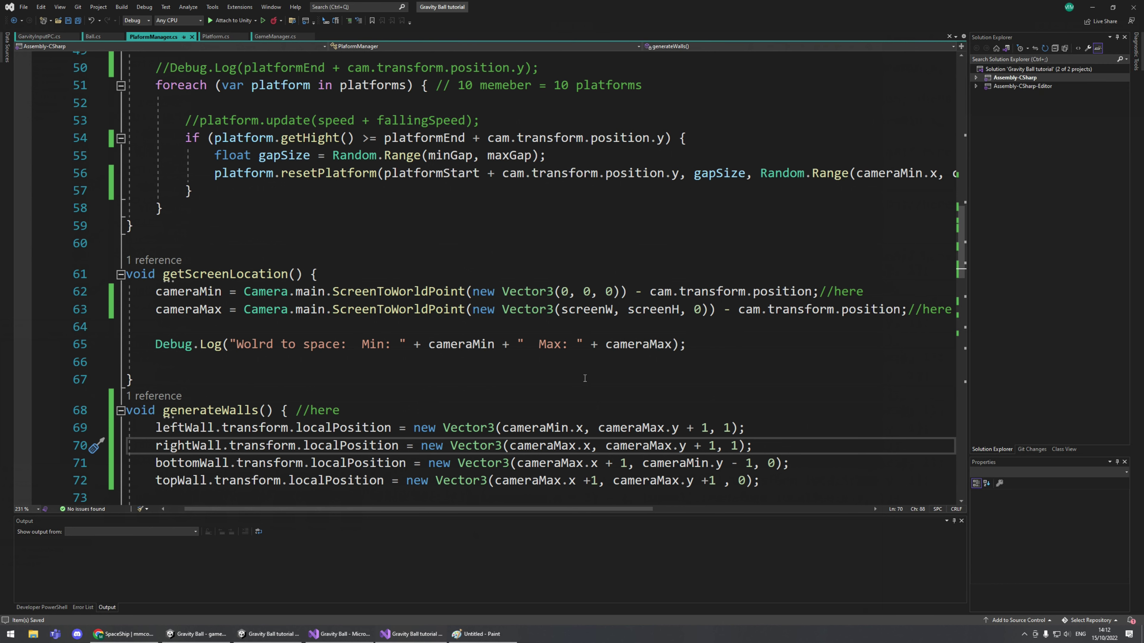
{"action": "scroll", "coordinate": [535, 515], "scroll_direction": "left", "scroll_amount": 3}
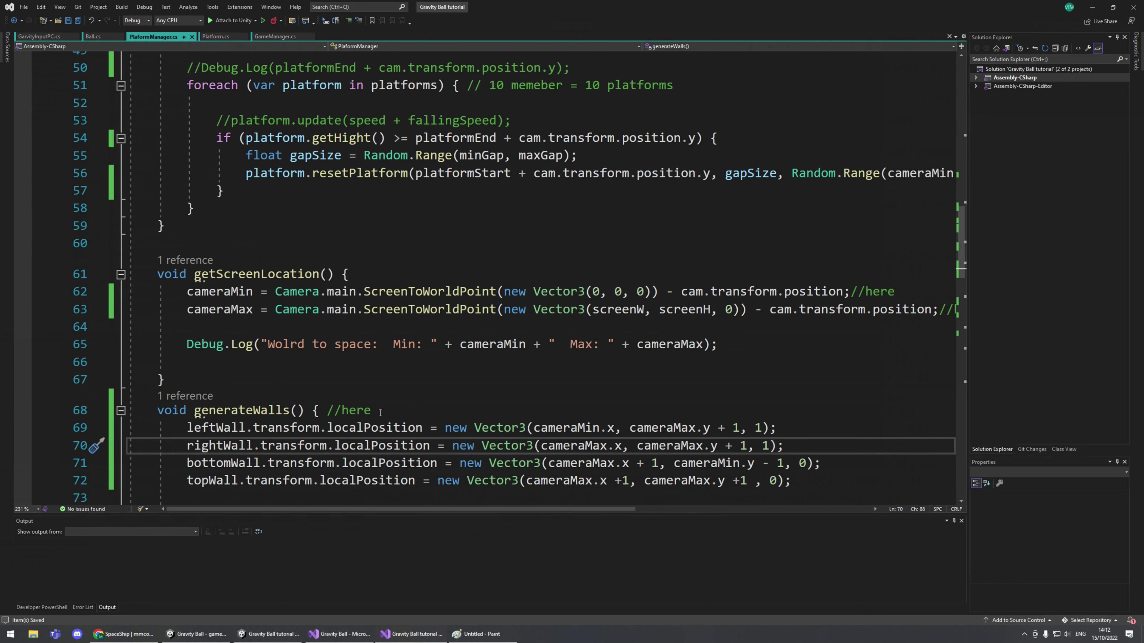
{"action": "mouse_move", "coordinate": [258, 280]}
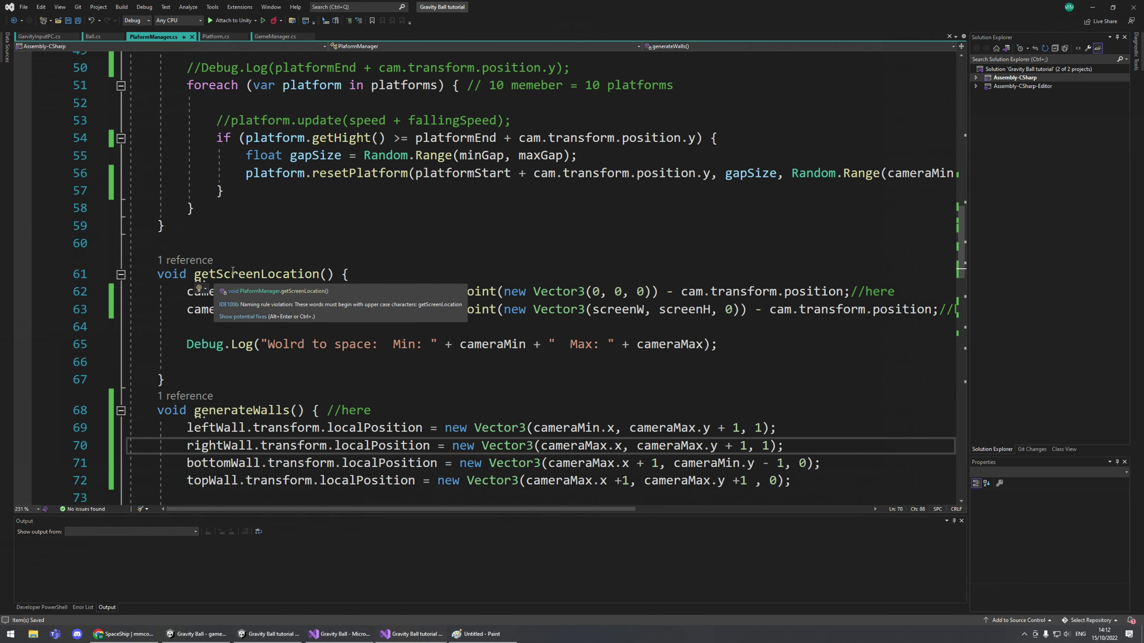
{"action": "left_click", "coordinate": [390, 275]}
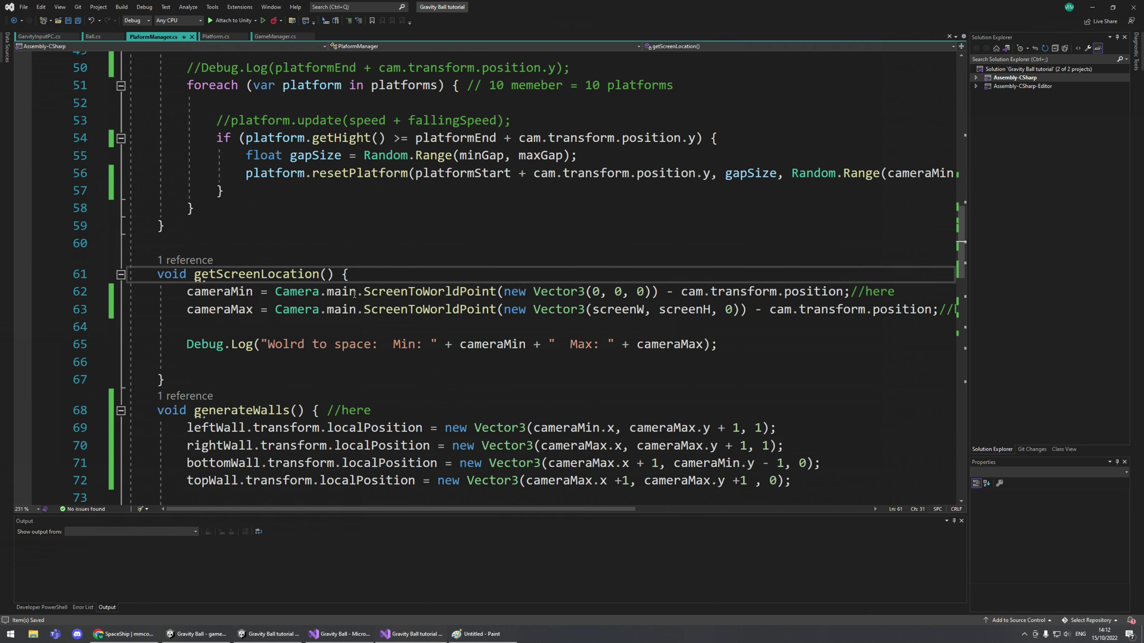
{"action": "double_click", "coordinate": [452, 293]}
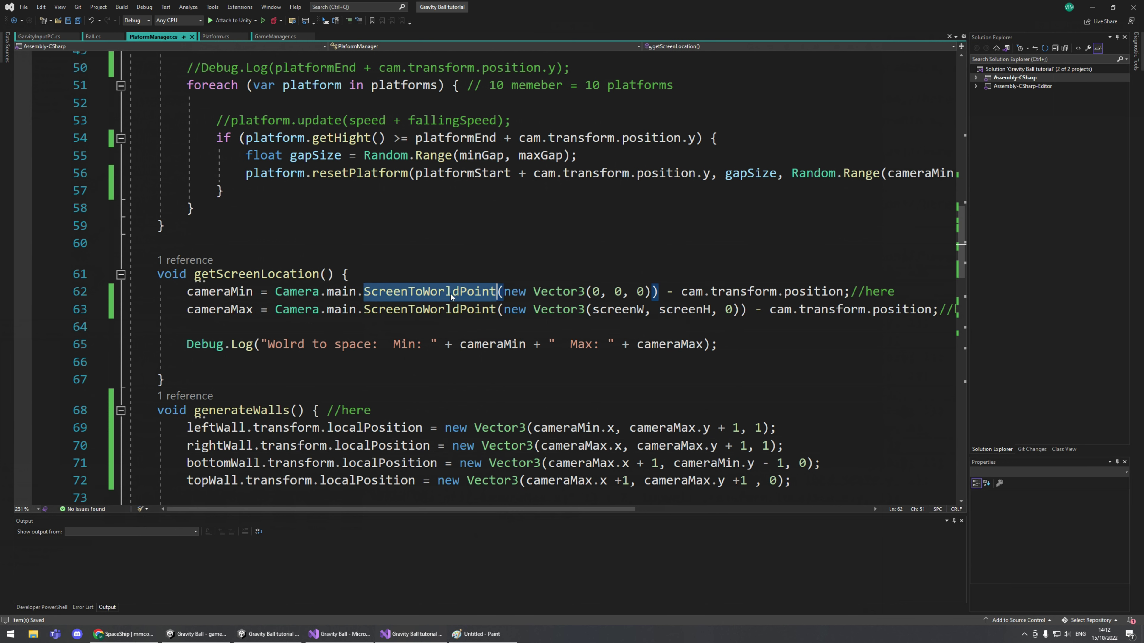
{"action": "mouse_move", "coordinate": [582, 291]}
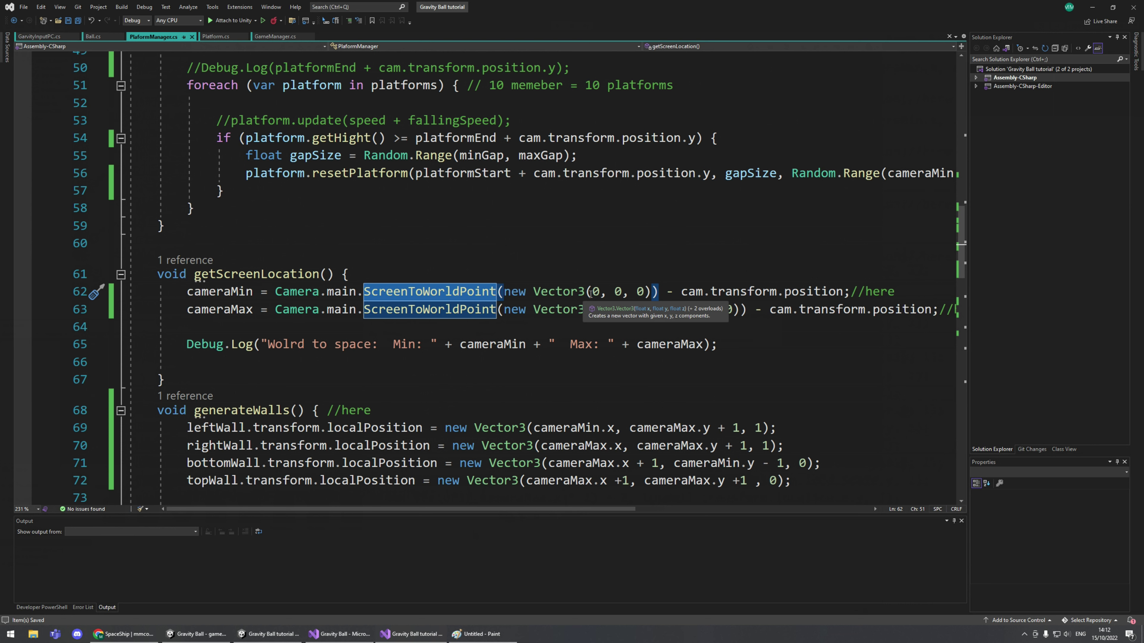
{"action": "left_click_drag", "start_coordinate": [585, 292], "coordinate": [653, 291]}
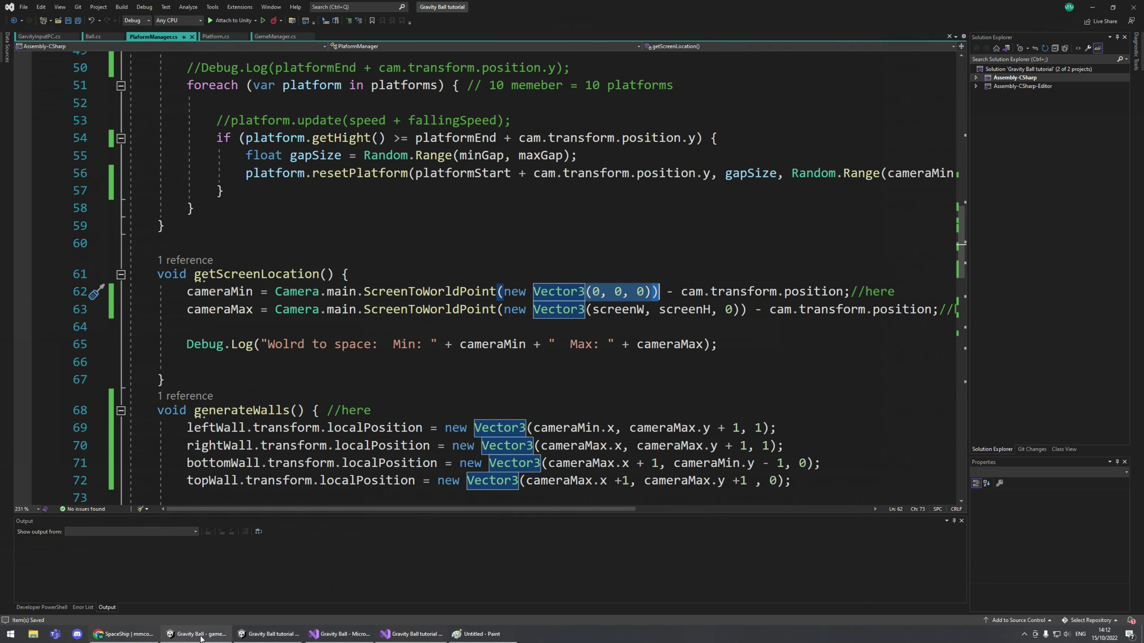
{"action": "left_click", "coordinate": [270, 634]}
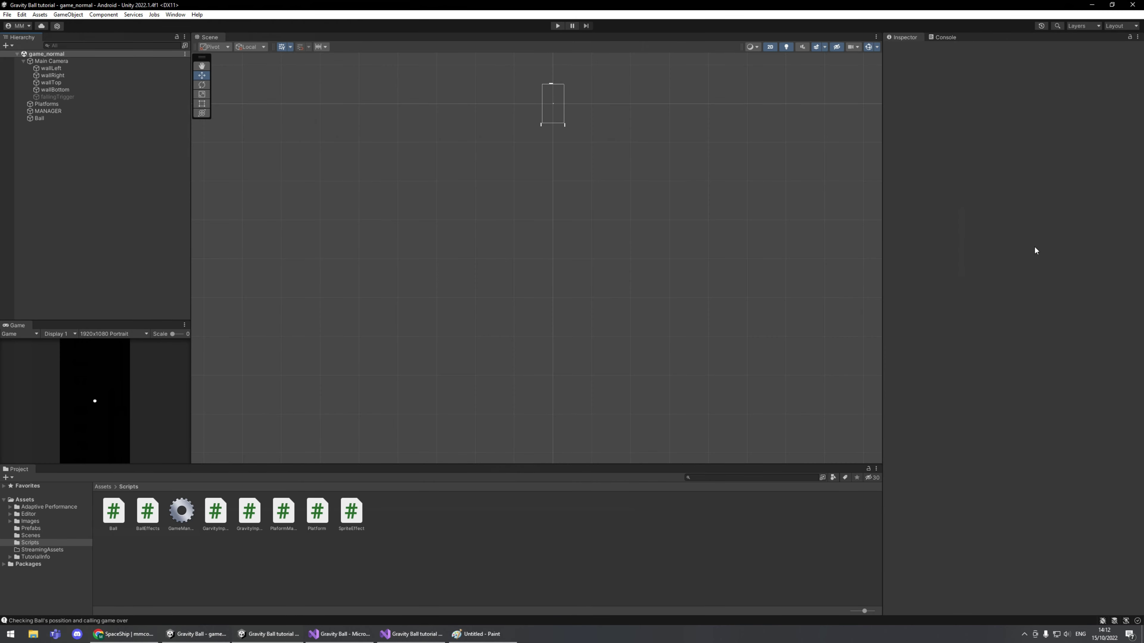
Show the Console log scrolled to the top, then minimize Unity.
{"action": "left_click", "coordinate": [951, 39]}
{"action": "left_click_drag", "start_coordinate": [1140, 372], "coordinate": [976, 94]}
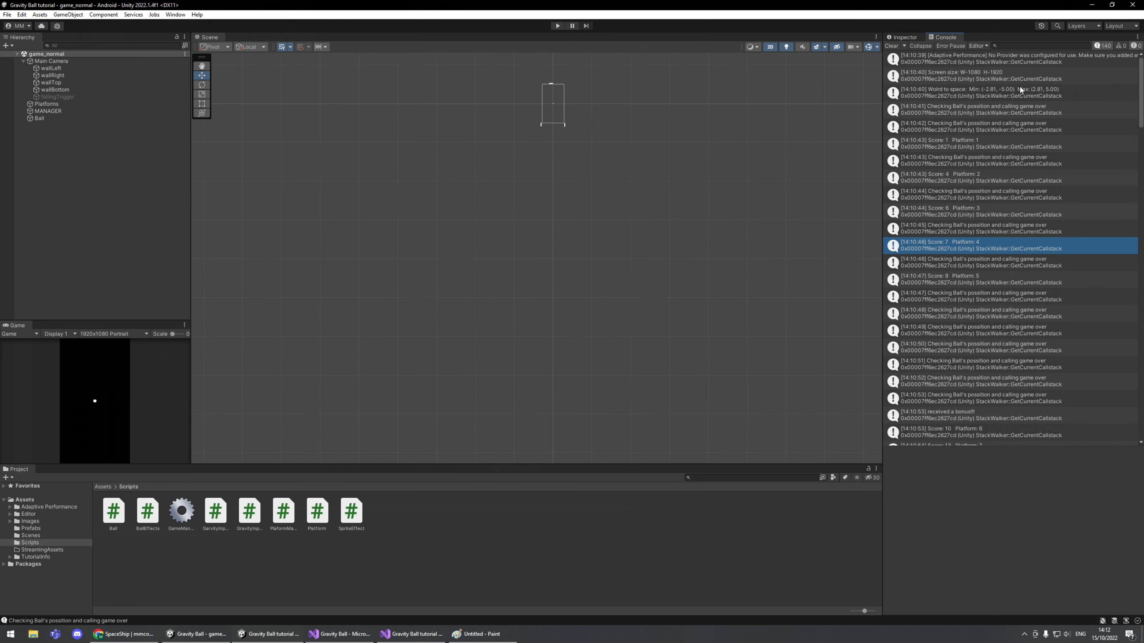
{"action": "left_click", "coordinate": [1091, 4]}
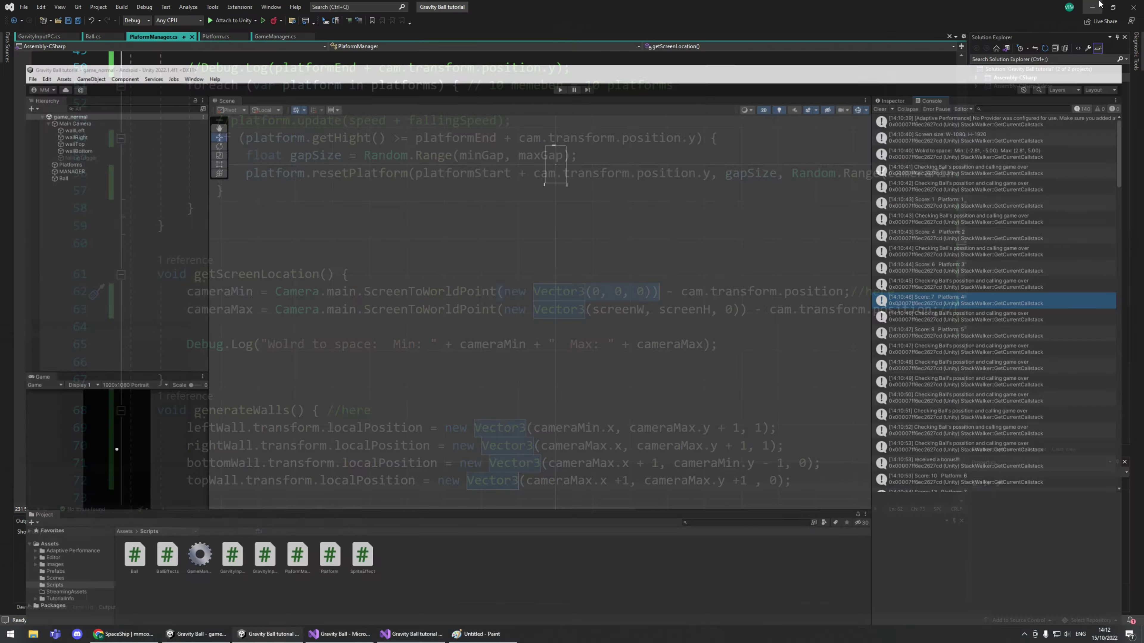
Delete the trailing //here comments from the cameraMin and cameraMax lines 62 and 63.
{"action": "key", "text": "Escape"}
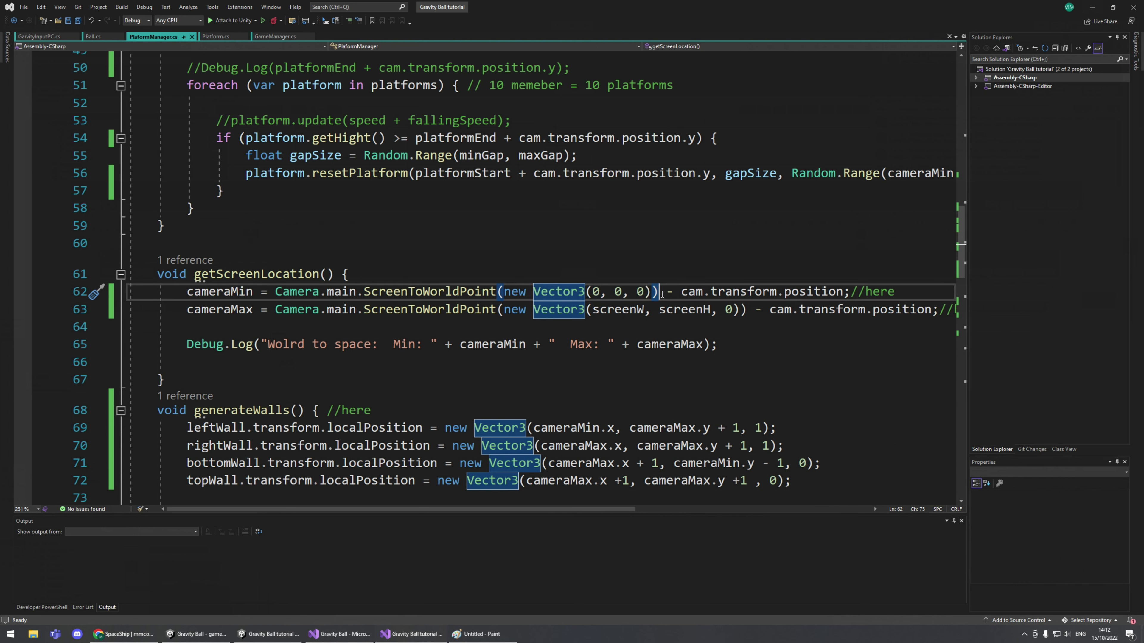
{"action": "mouse_move", "coordinate": [428, 286]}
{"action": "left_click_drag", "start_coordinate": [667, 294], "coordinate": [851, 292]}
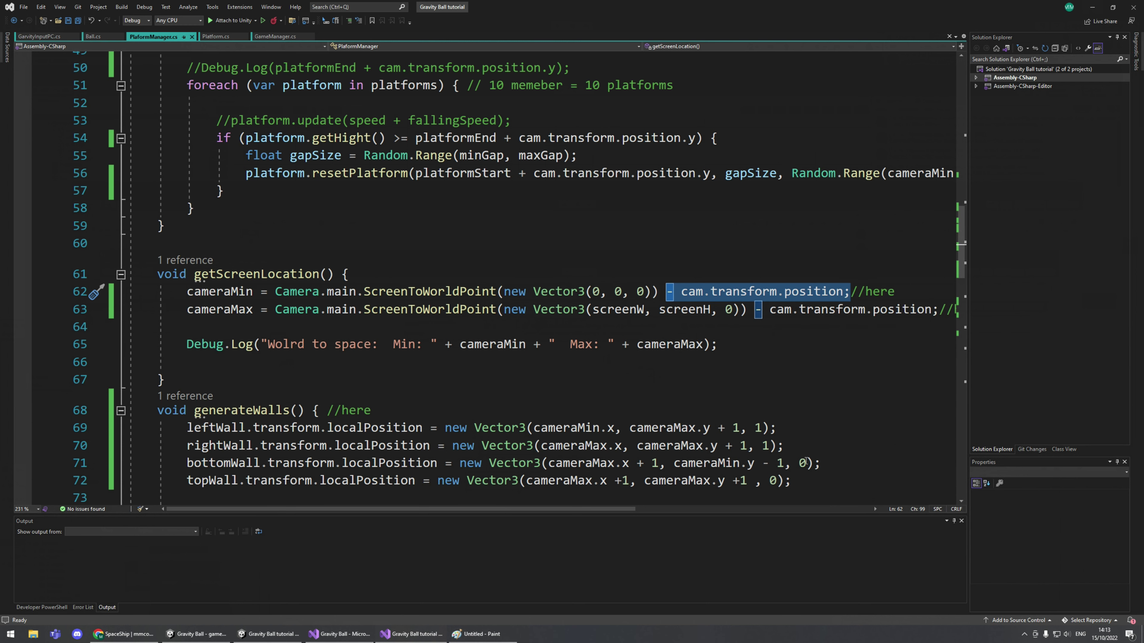
{"action": "left_click", "coordinate": [920, 298]}
{"action": "key", "text": "BackSpace"}
{"action": "key", "text": "BackSpace"}
{"action": "key", "text": "BackSpace"}
{"action": "key", "text": "BackSpace"}
{"action": "key", "text": "BackSpace"}
{"action": "key", "text": "BackSpace"}
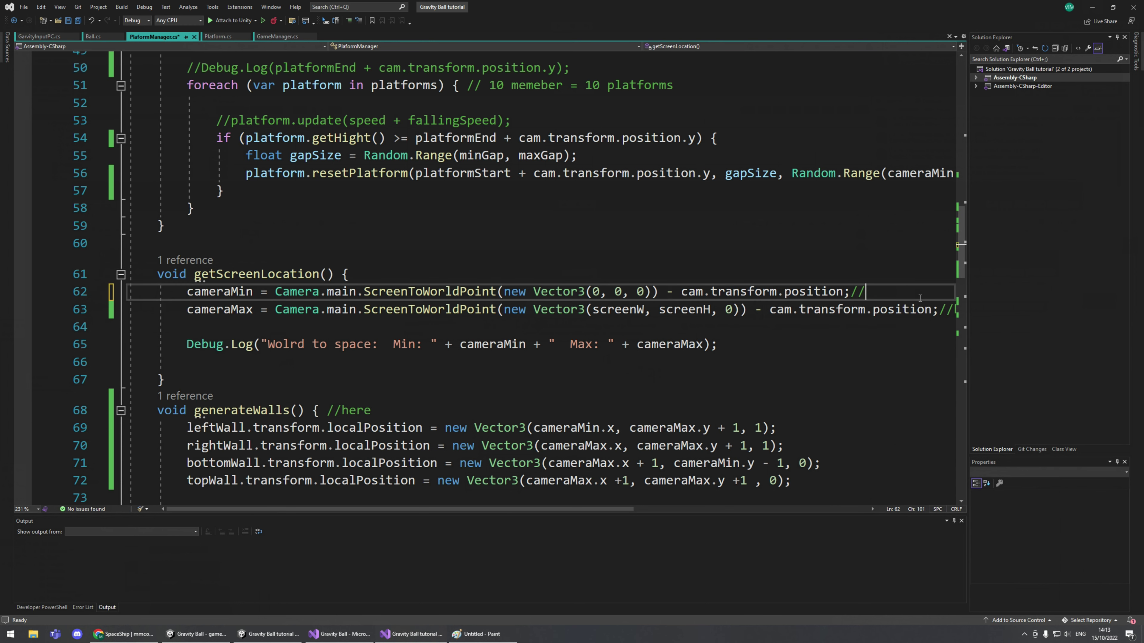
{"action": "left_click_drag", "start_coordinate": [617, 510], "coordinate": [697, 508]}
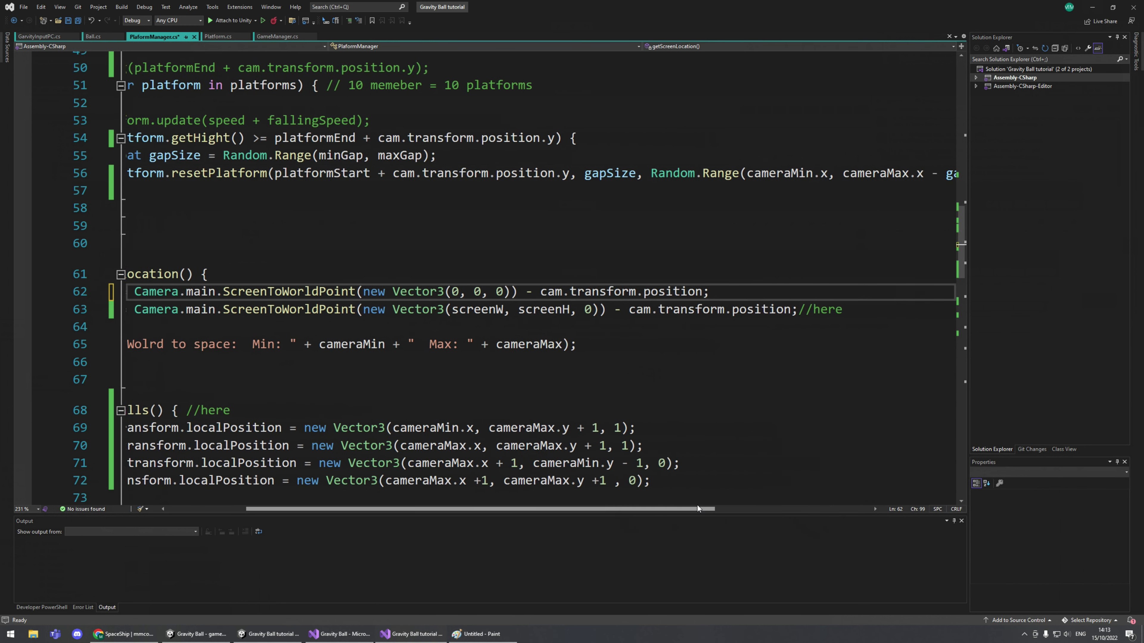
{"action": "left_click", "coordinate": [845, 310]}
{"action": "key", "text": "BackSpace"}
{"action": "key", "text": "BackSpace"}
{"action": "key", "text": "BackSpace"}
{"action": "key", "text": "BackSpace"}
{"action": "key", "text": "BackSpace"}
{"action": "key", "text": "BackSpace"}
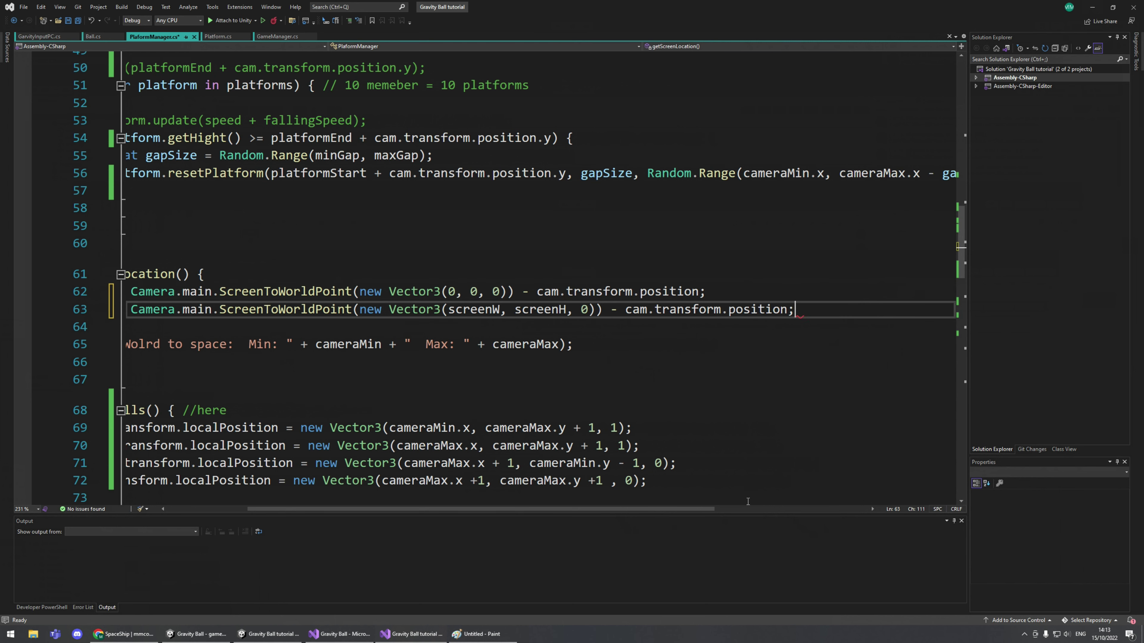
{"action": "left_click_drag", "start_coordinate": [676, 510], "coordinate": [583, 514]}
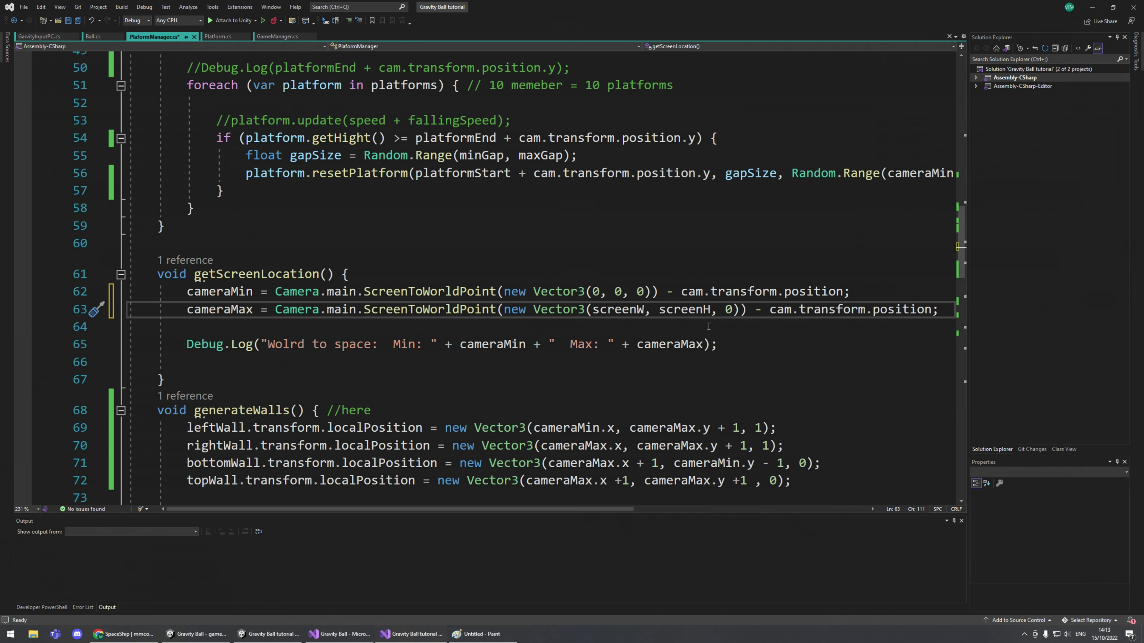
{"action": "left_click_drag", "start_coordinate": [681, 291], "coordinate": [849, 291]}
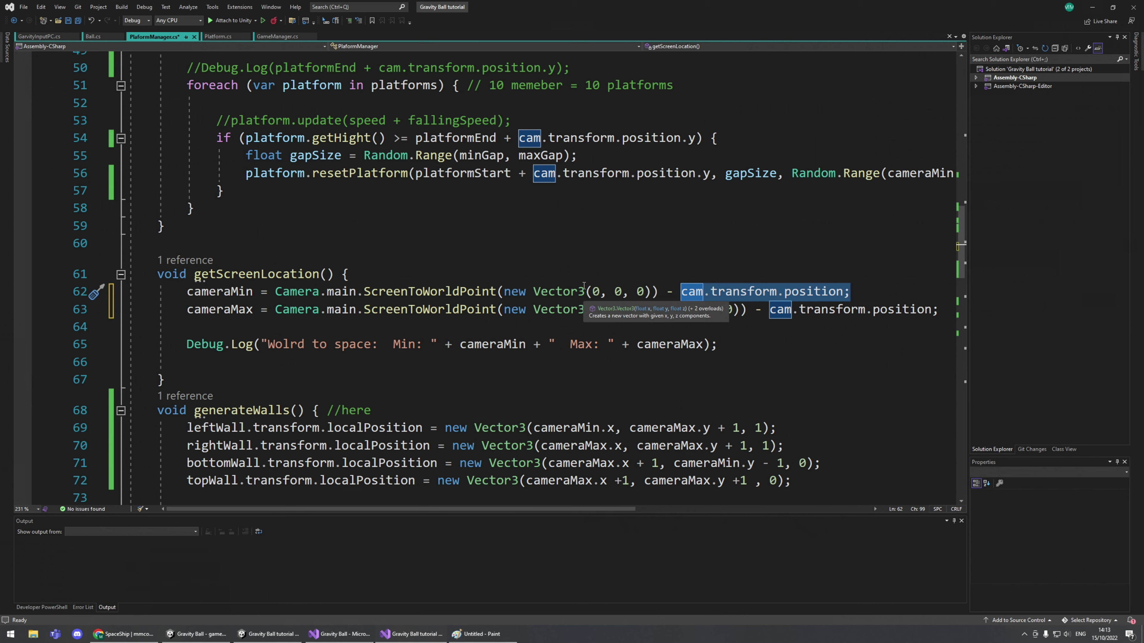
{"action": "scroll", "coordinate": [551, 287], "scroll_direction": "down", "scroll_amount": 6}
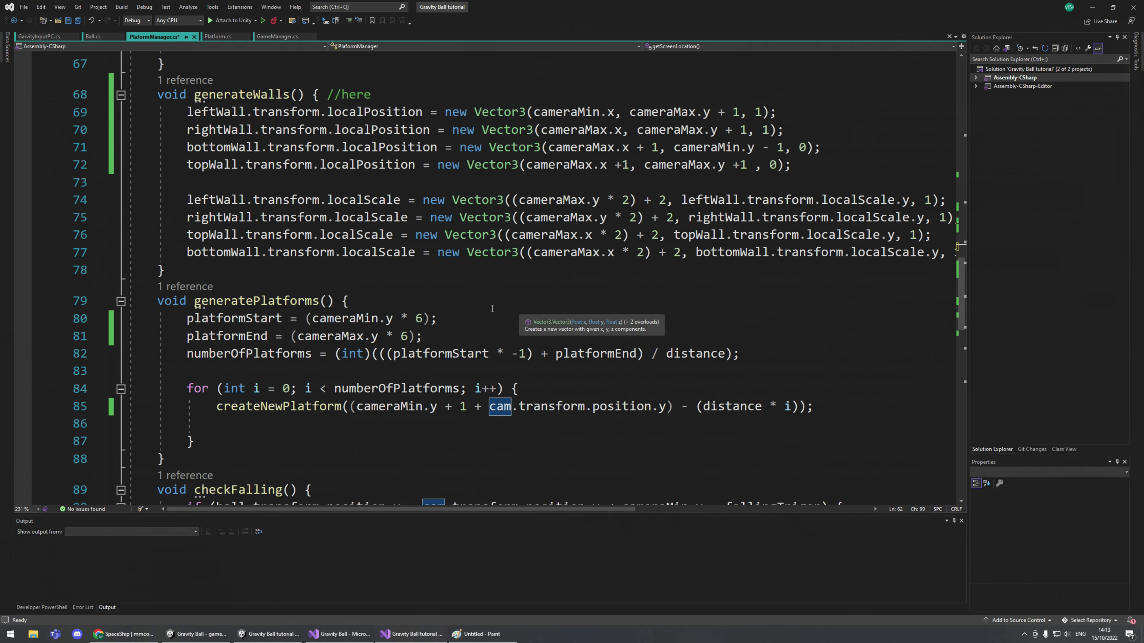
{"action": "left_click_drag", "start_coordinate": [217, 406], "coordinate": [438, 407]}
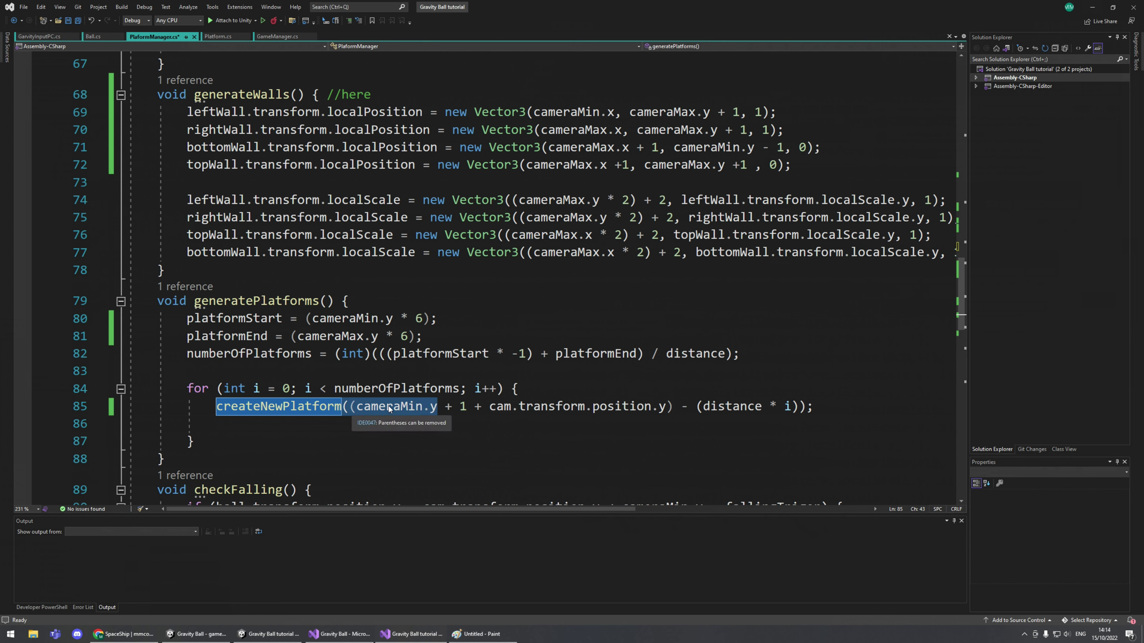
{"action": "left_click", "coordinate": [437, 407]}
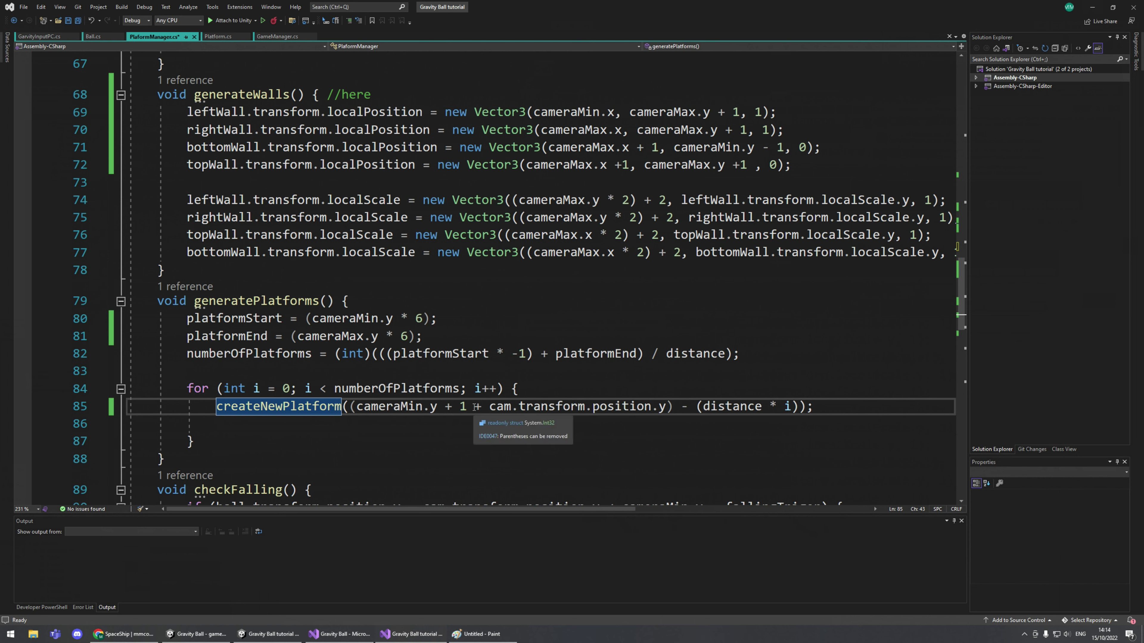
{"action": "left_click_drag", "start_coordinate": [476, 407], "coordinate": [664, 415]}
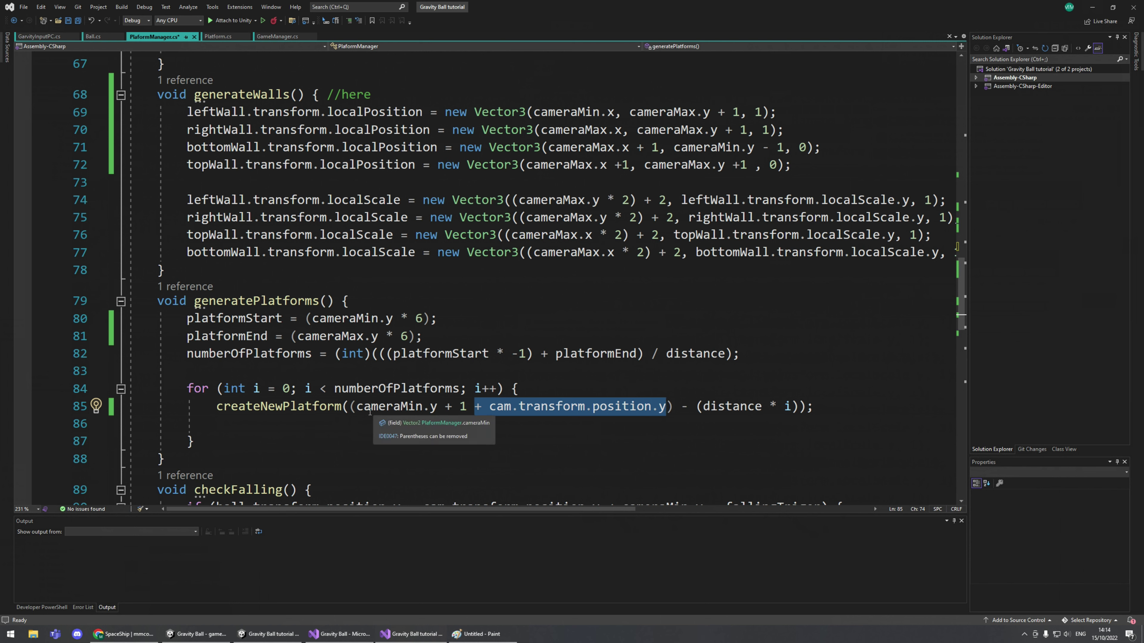
{"action": "left_click", "coordinate": [358, 407]}
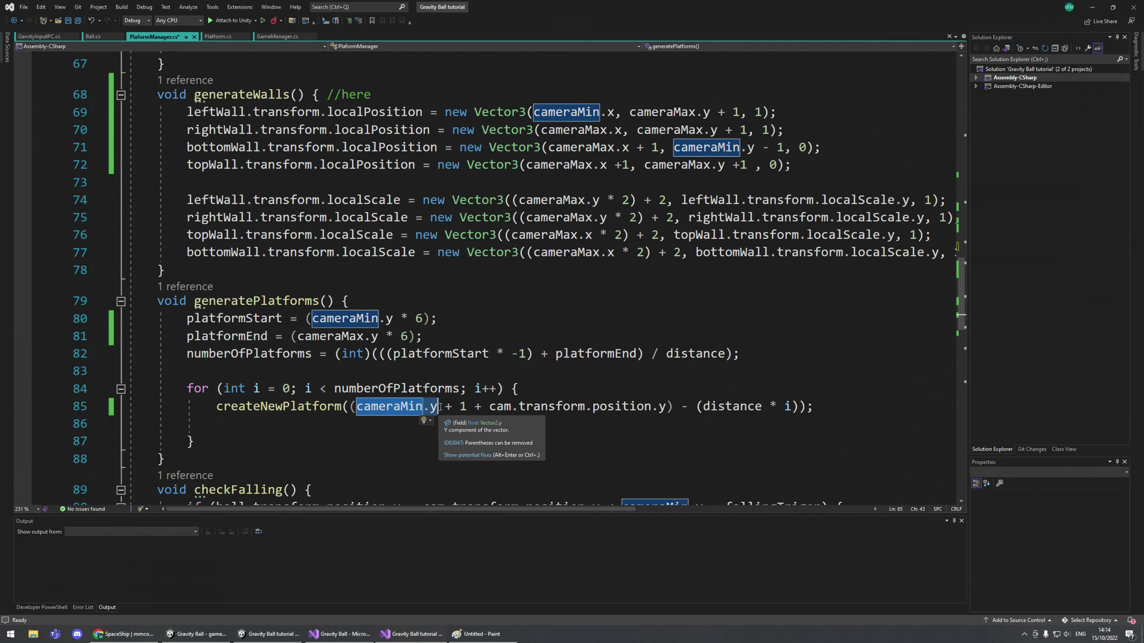
{"action": "left_click_drag", "start_coordinate": [467, 407], "coordinate": [448, 411]}
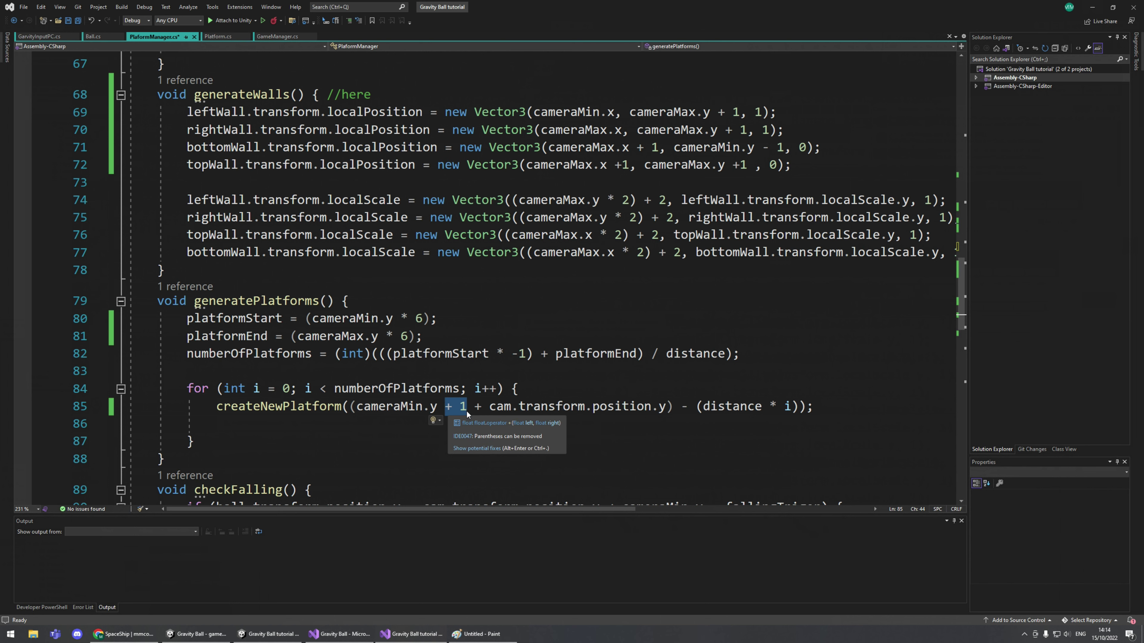
{"action": "key", "text": "Left"}
{"action": "key", "text": "shift+Left"}
{"action": "key", "text": "shift+Left"}
{"action": "key", "text": "shift+Left"}
{"action": "key", "text": "shift+Left"}
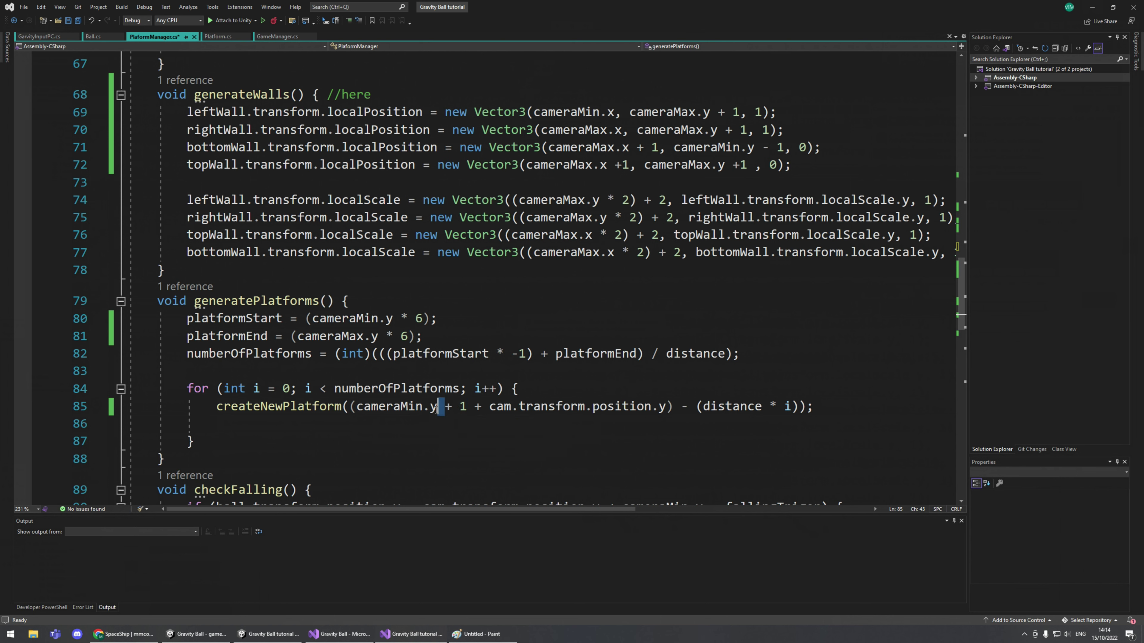
{"action": "left_click_drag", "start_coordinate": [473, 411], "coordinate": [356, 407]}
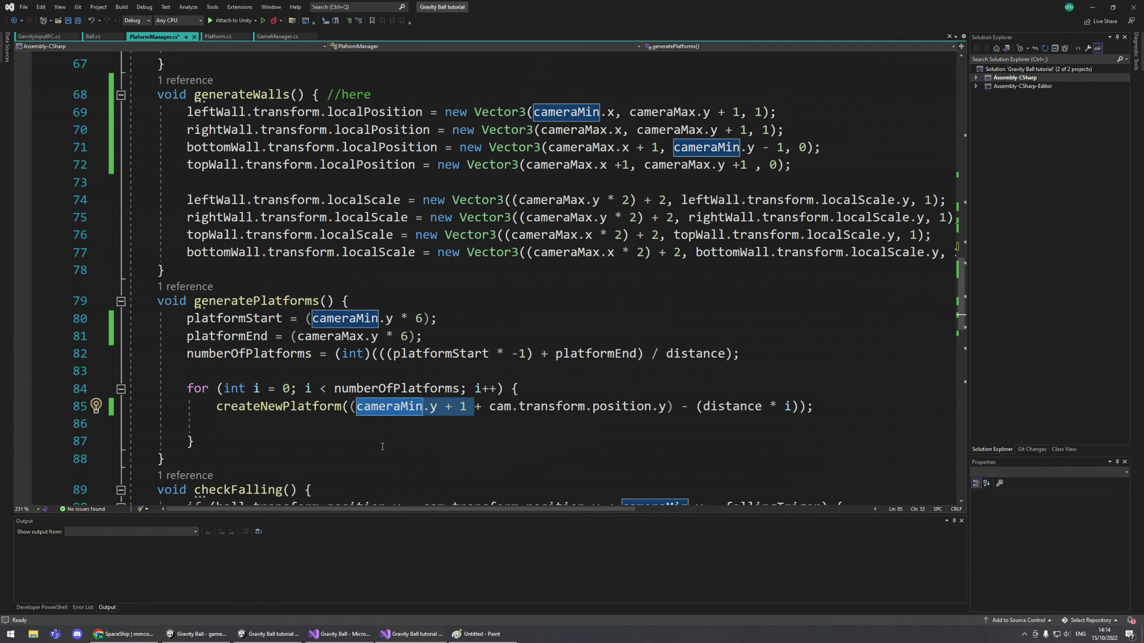
{"action": "left_click_drag", "start_coordinate": [481, 407], "coordinate": [665, 406]}
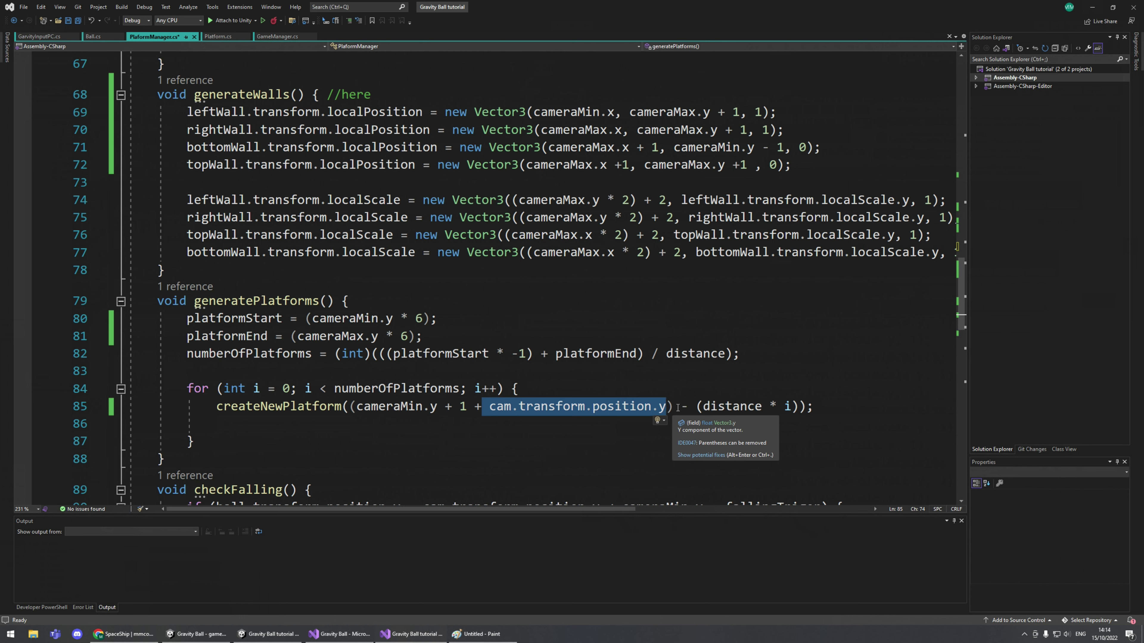
{"action": "left_click_drag", "start_coordinate": [467, 407], "coordinate": [357, 406]}
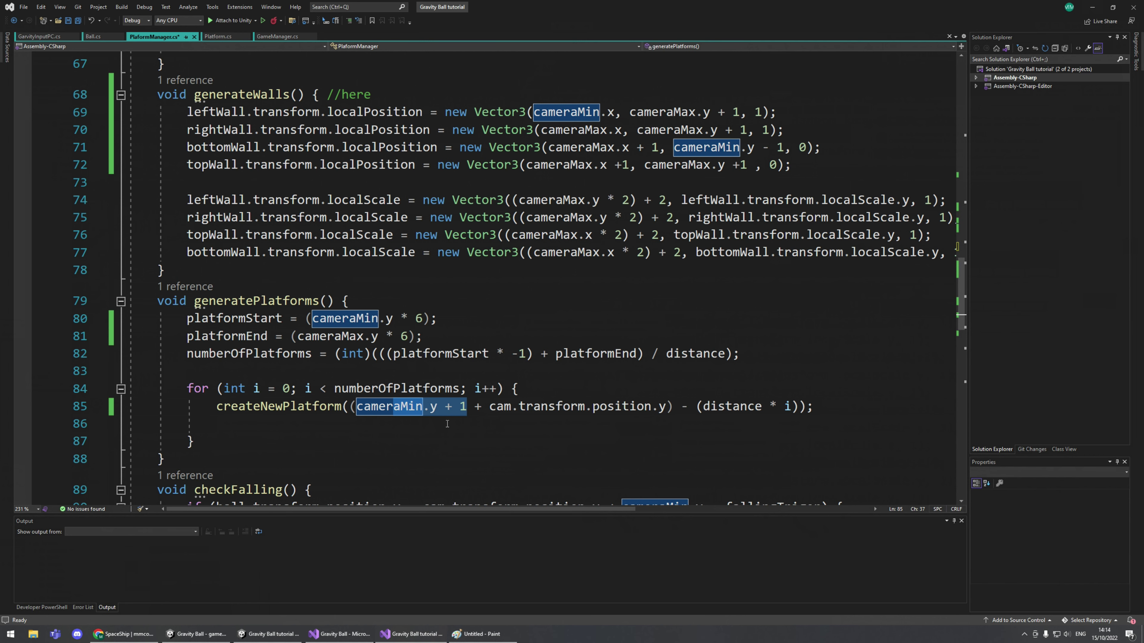
{"action": "scroll", "coordinate": [506, 421], "scroll_direction": "down", "scroll_amount": 2}
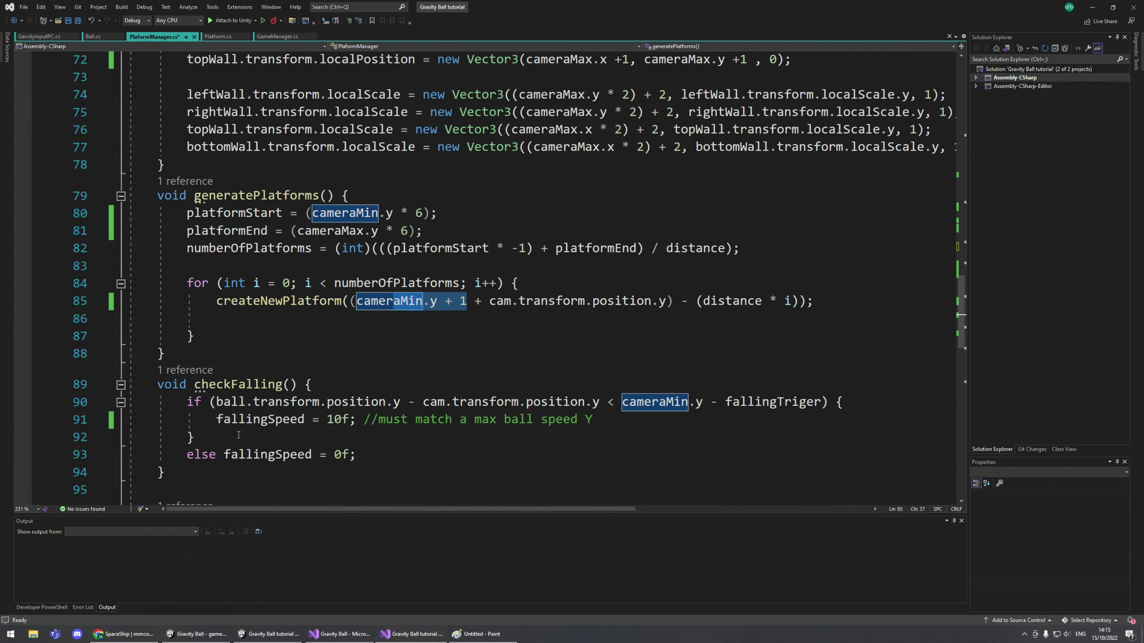
{"action": "scroll", "coordinate": [385, 437], "scroll_direction": "down", "scroll_amount": 1}
{"action": "scroll", "coordinate": [385, 437], "scroll_direction": "down", "scroll_amount": 3}
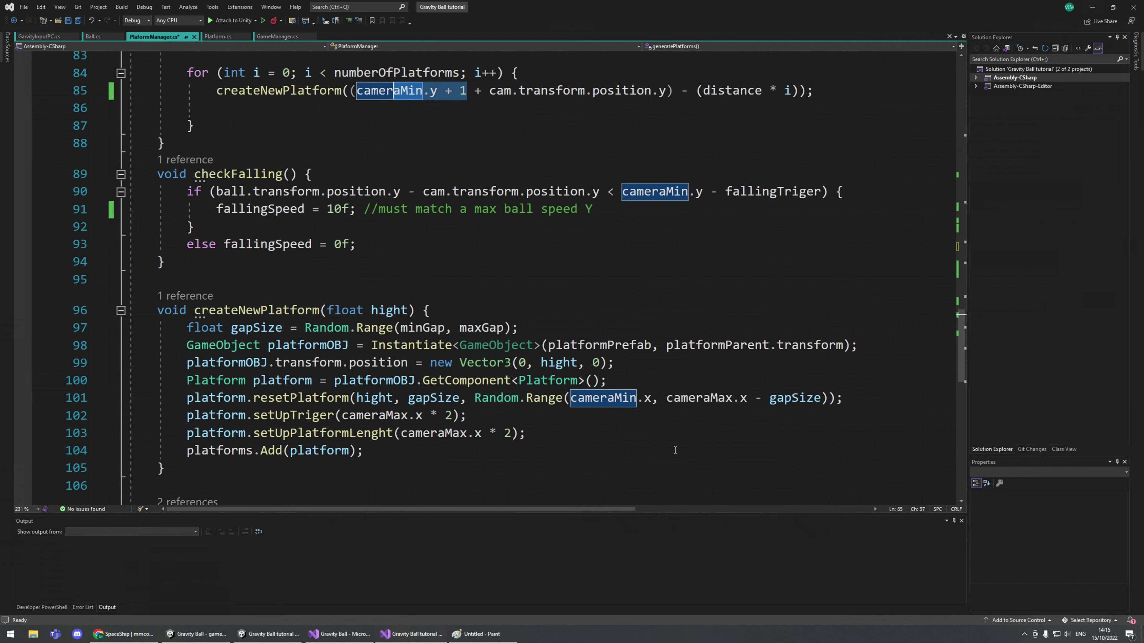
{"action": "left_click", "coordinate": [408, 311]}
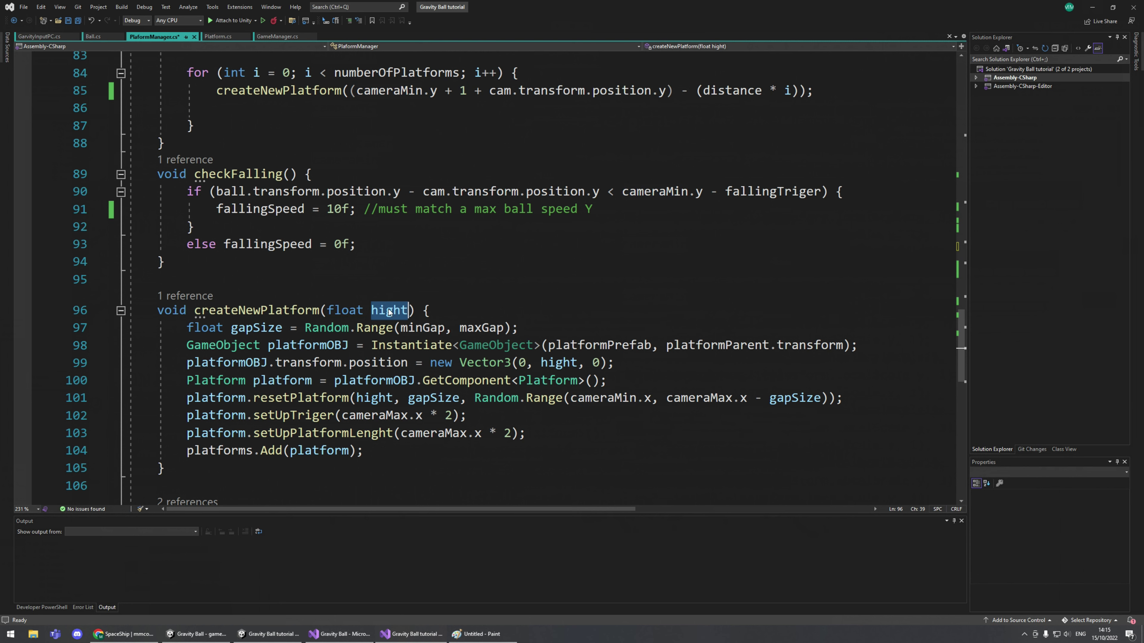
{"action": "left_click", "coordinate": [189, 297]}
{"action": "left_click", "coordinate": [189, 280]}
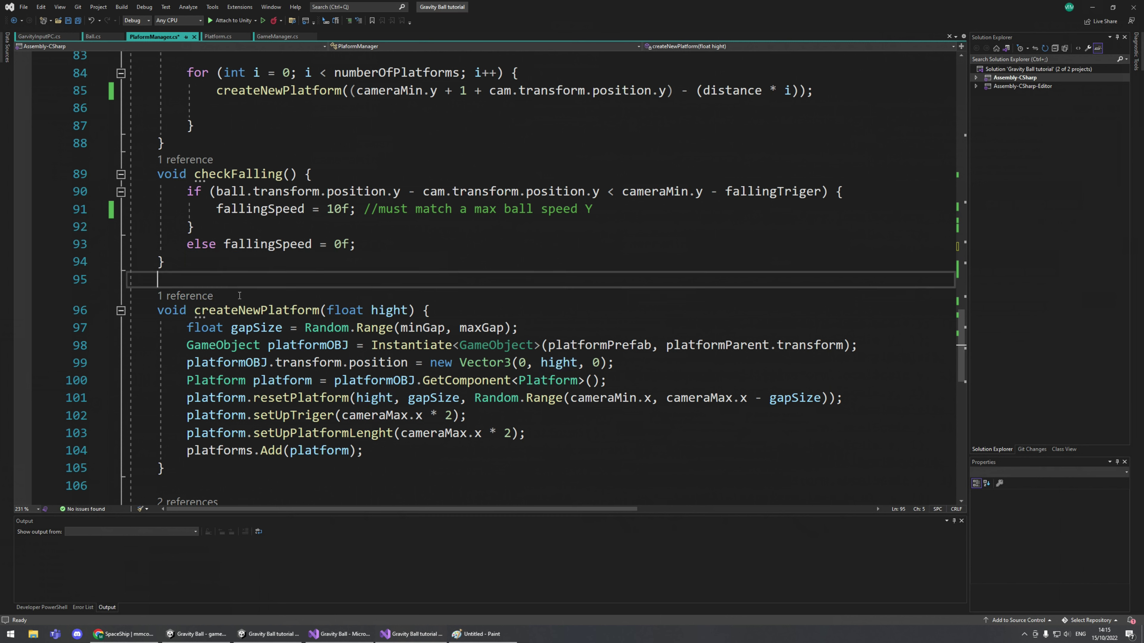
{"action": "left_click", "coordinate": [192, 297]}
{"action": "left_click", "coordinate": [208, 268]}
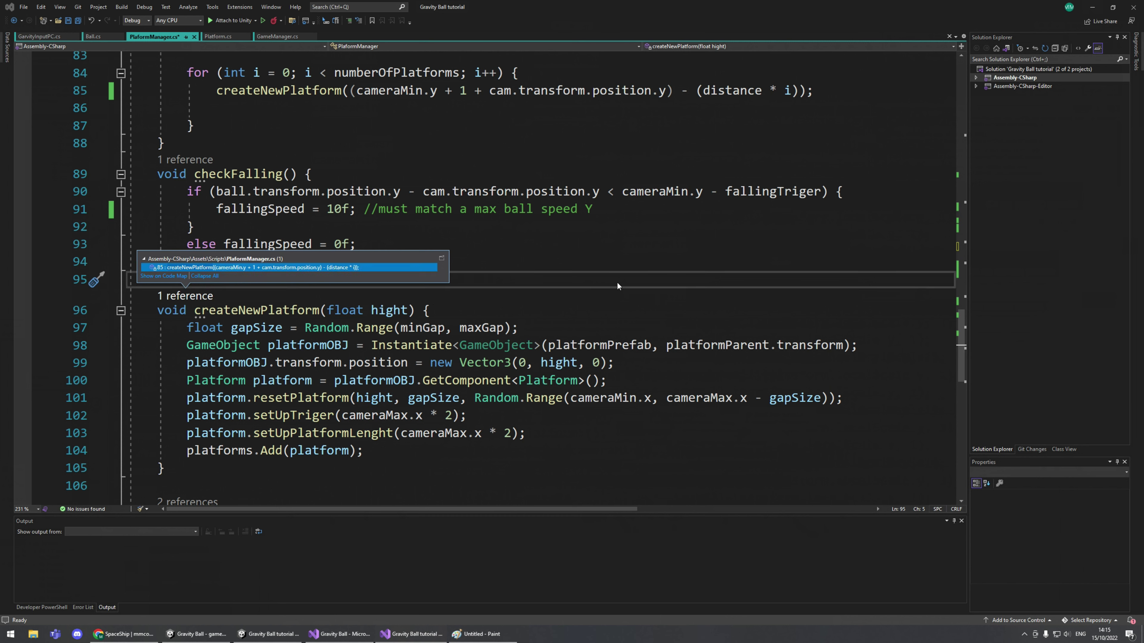
{"action": "key", "text": "Escape"}
{"action": "key", "text": "shift+Home"}
{"action": "key", "text": "shift+Left"}
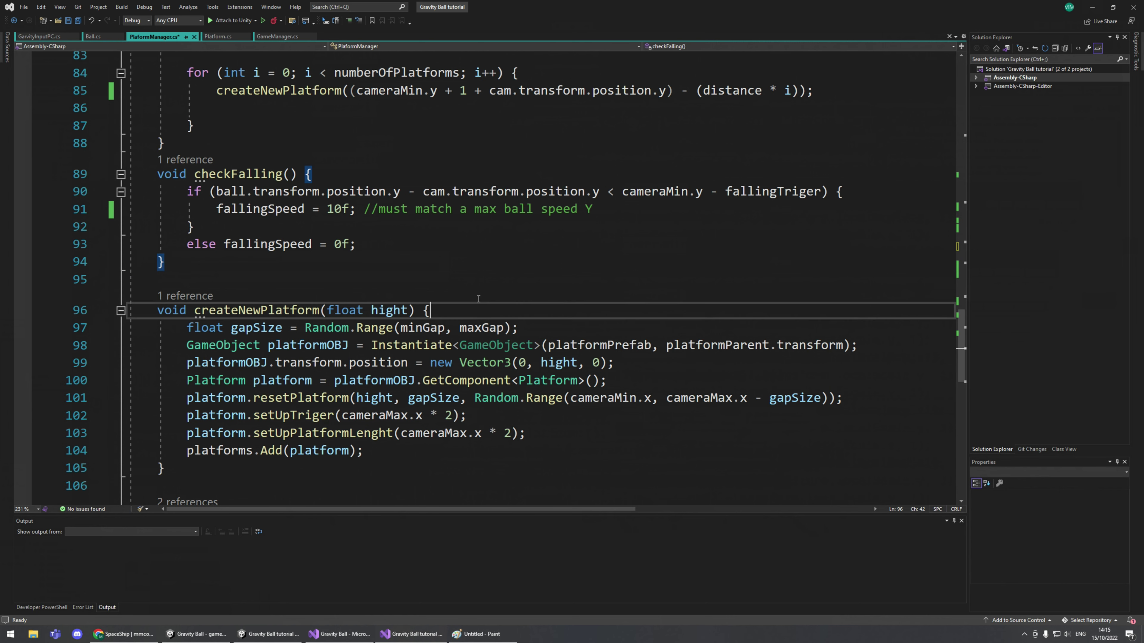
{"action": "left_click", "coordinate": [480, 311]}
{"action": "scroll", "coordinate": [481, 346], "scroll_direction": "up", "scroll_amount": 6}
{"action": "scroll", "coordinate": [481, 346], "scroll_direction": "up", "scroll_amount": 8}
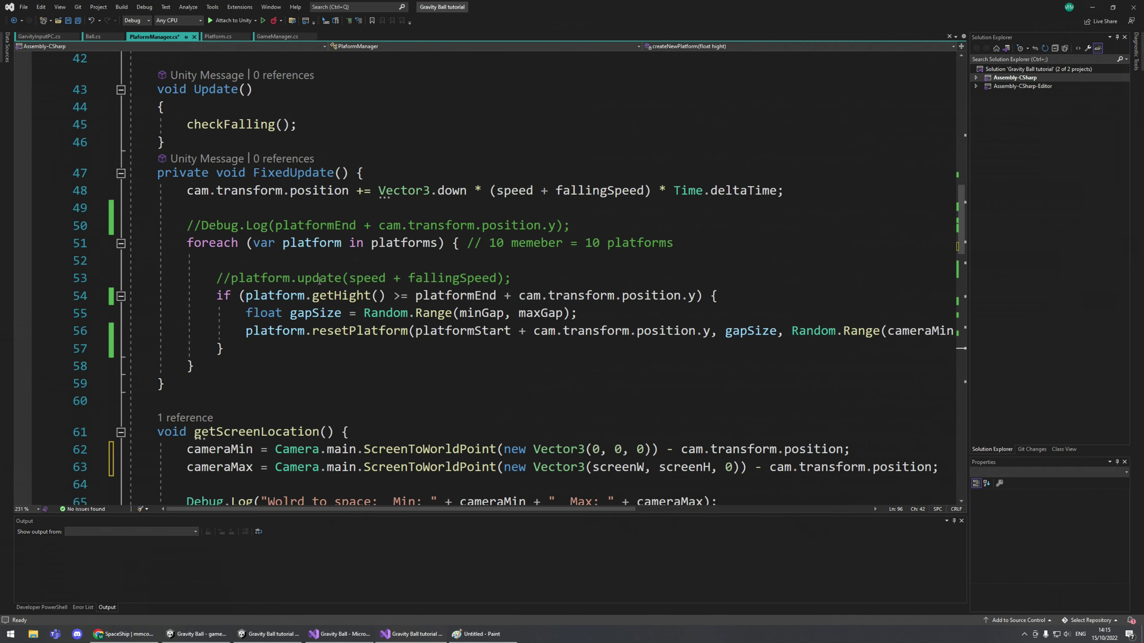
{"action": "double_click", "coordinate": [466, 331]}
{"action": "left_click_drag", "start_coordinate": [467, 332], "coordinate": [711, 332]}
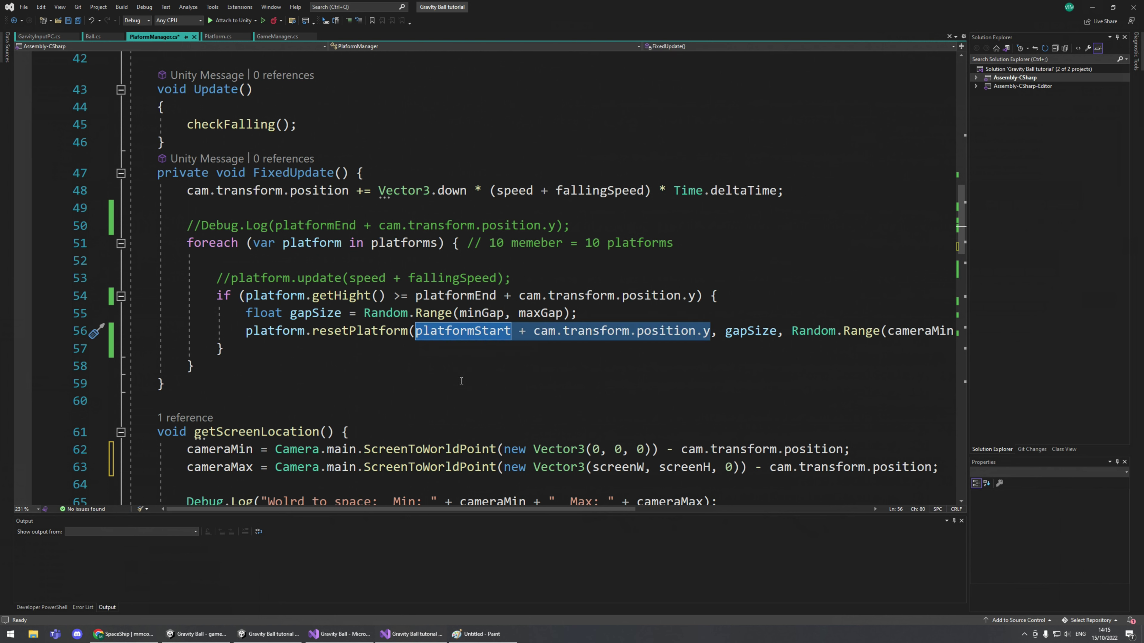
{"action": "left_click_drag", "start_coordinate": [519, 334], "coordinate": [709, 345]}
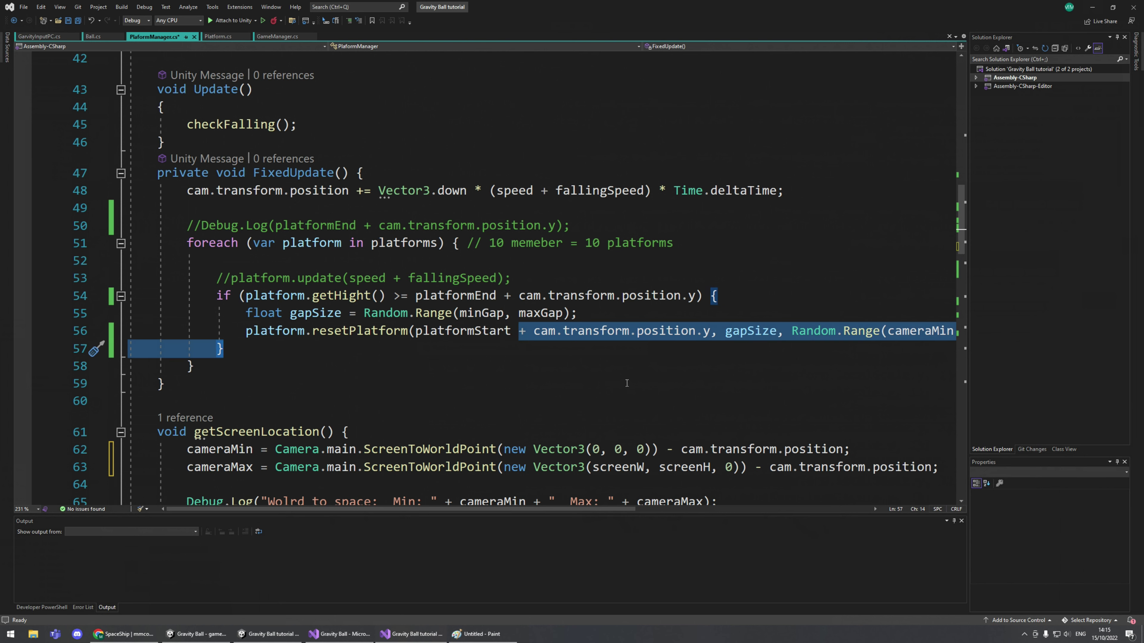
{"action": "scroll", "coordinate": [583, 382], "scroll_direction": "down", "scroll_amount": 4}
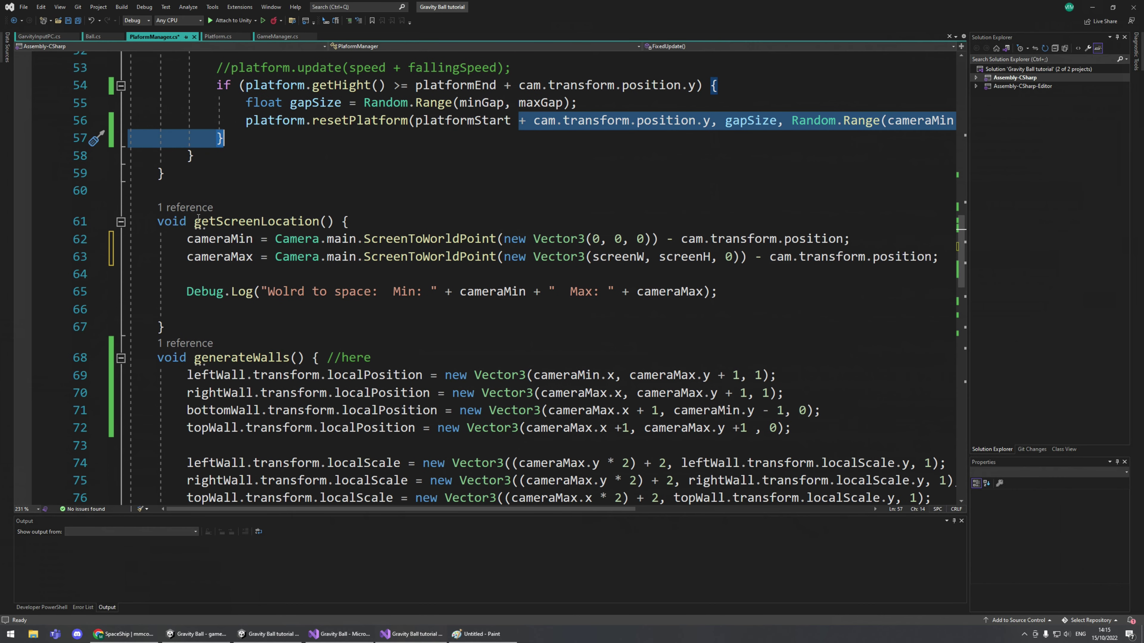
{"action": "scroll", "coordinate": [369, 367], "scroll_direction": "down", "scroll_amount": 5}
{"action": "left_click_drag", "start_coordinate": [348, 344], "coordinate": [681, 354]}
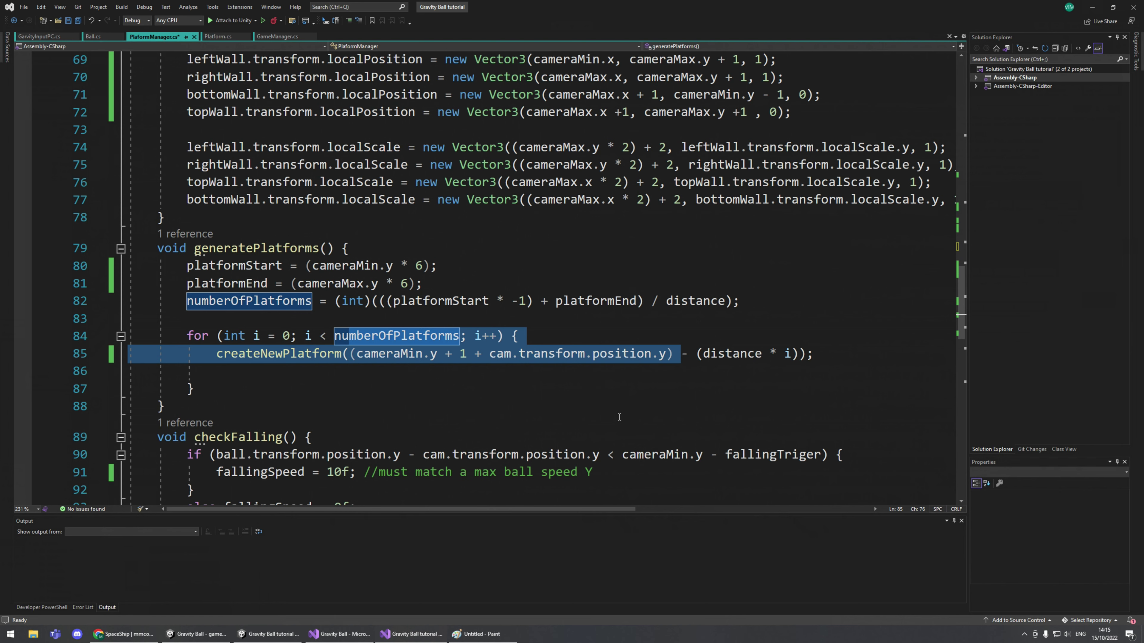
{"action": "left_click", "coordinate": [564, 315]}
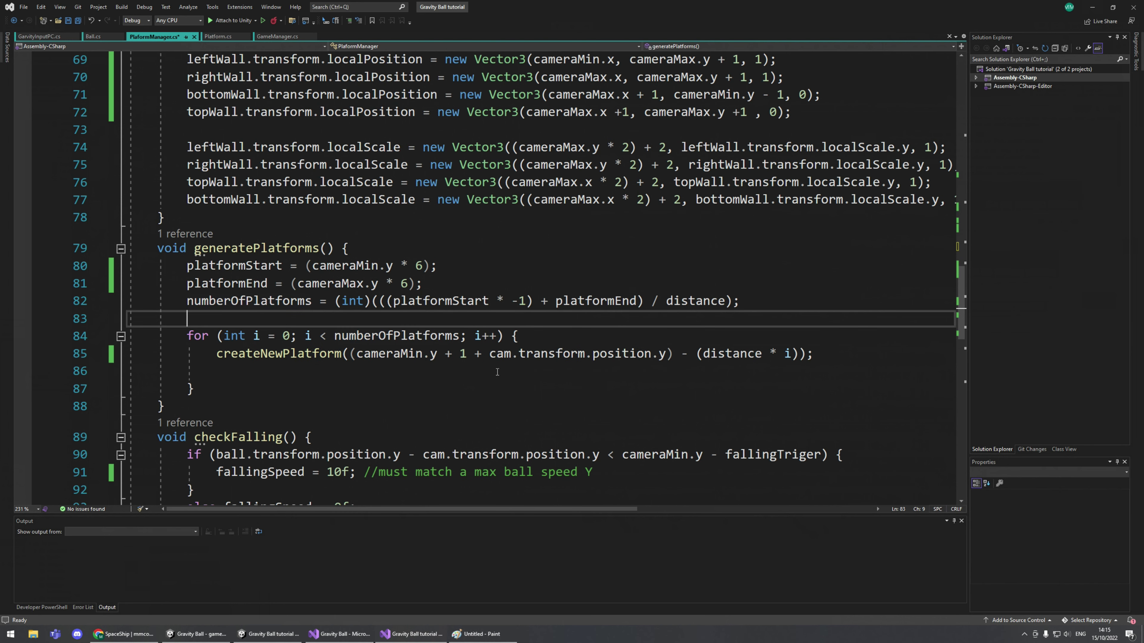
{"action": "scroll", "coordinate": [481, 409], "scroll_direction": "up", "scroll_amount": 4}
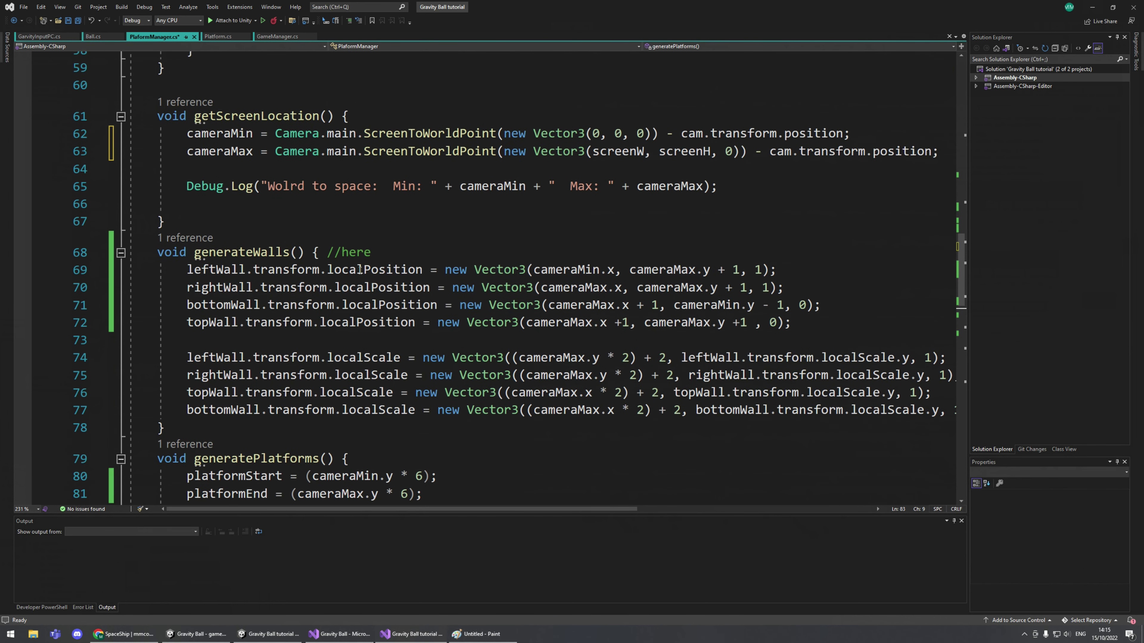
{"action": "double_click", "coordinate": [360, 269]}
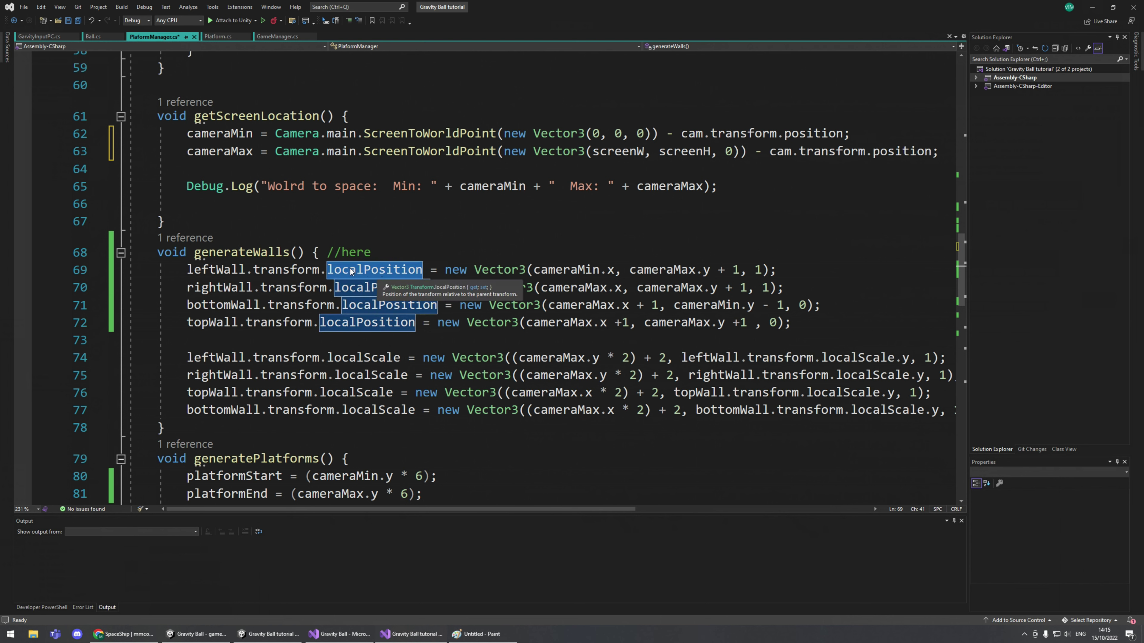
{"action": "double_click", "coordinate": [376, 289]}
{"action": "key", "text": "alt+shift+period"}
{"action": "key", "text": "alt+shift+period"}
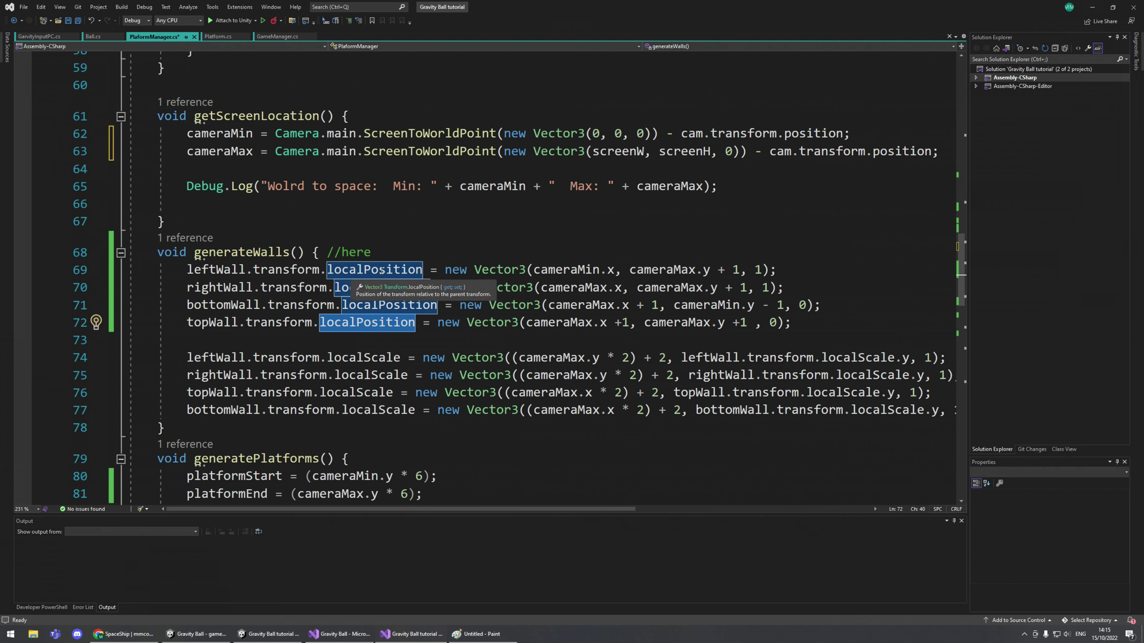
{"action": "double_click", "coordinate": [758, 269]}
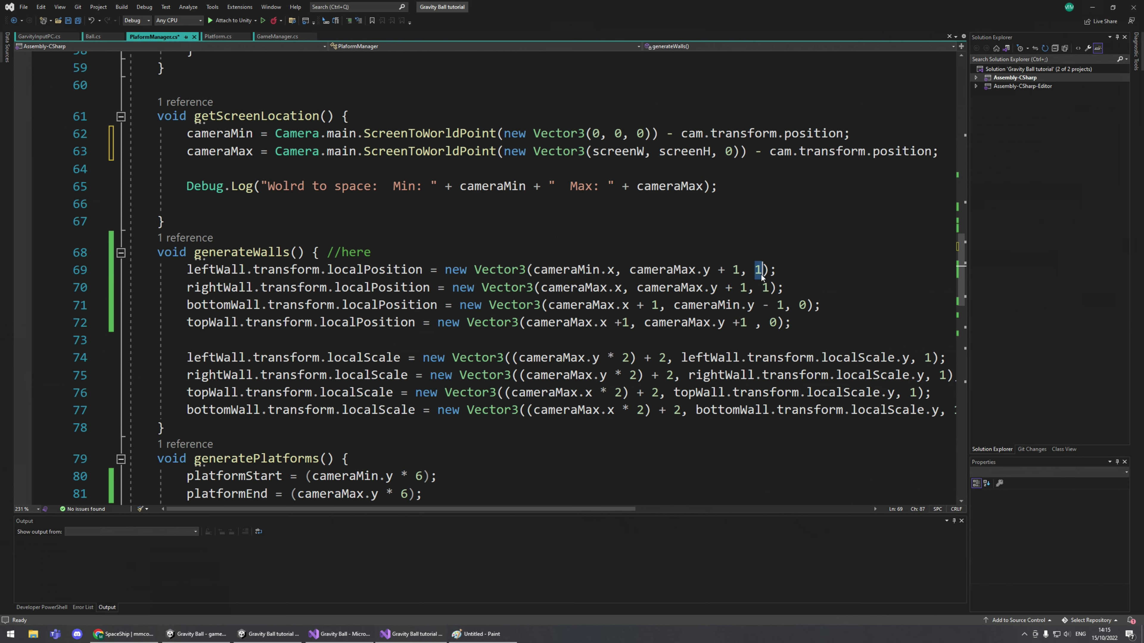
{"action": "double_click", "coordinate": [765, 288]}
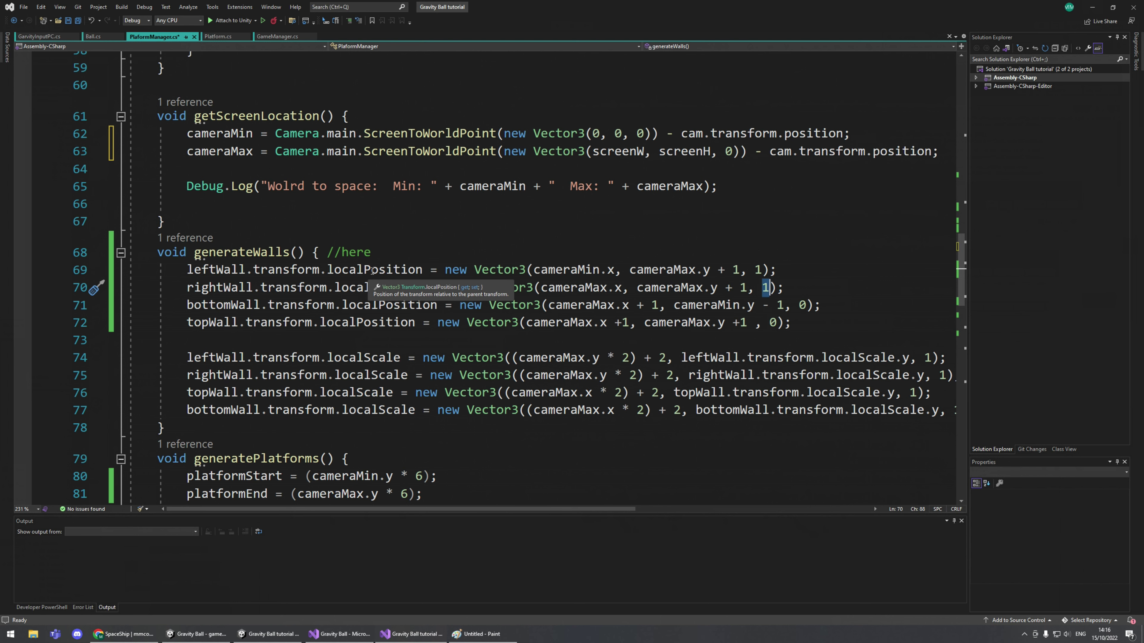
{"action": "double_click", "coordinate": [759, 269]}
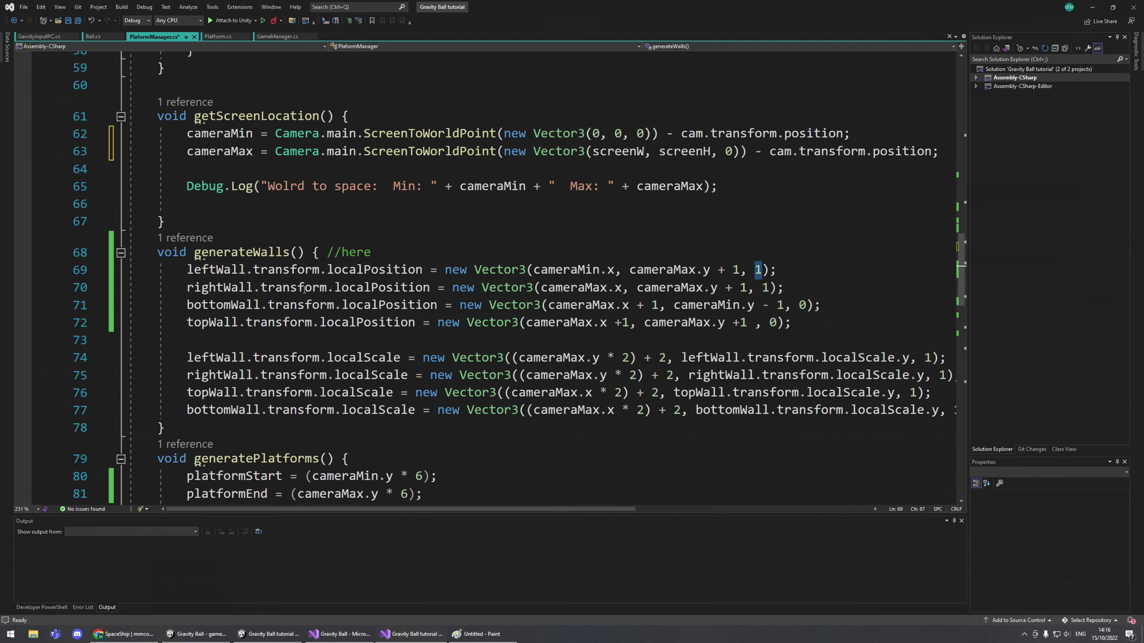
{"action": "double_click", "coordinate": [218, 272]}
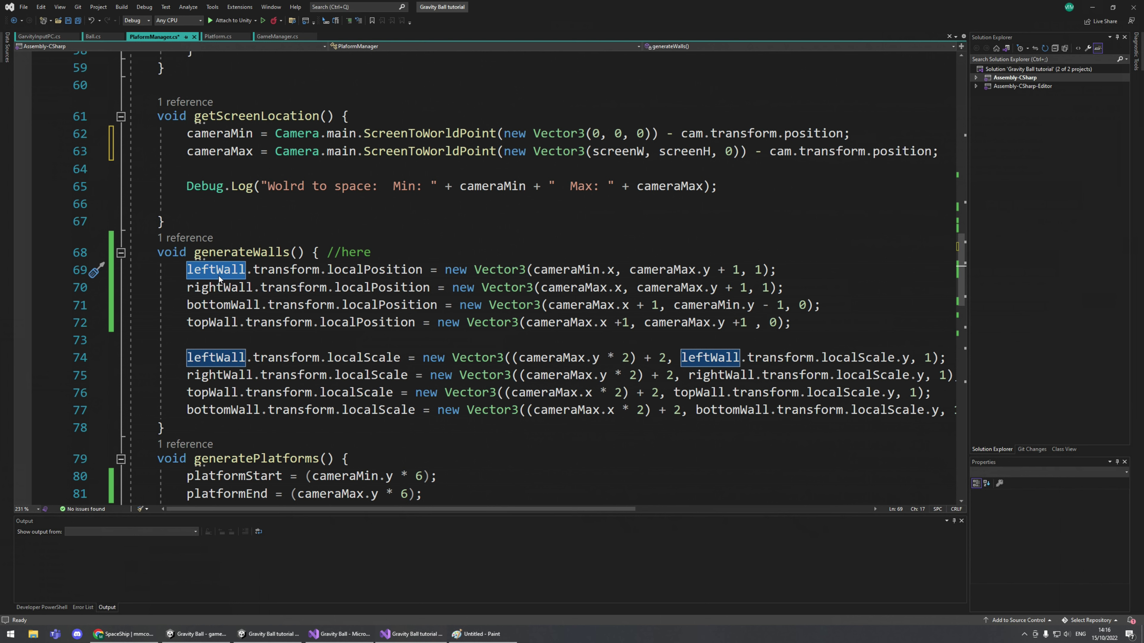
{"action": "double_click", "coordinate": [759, 269]}
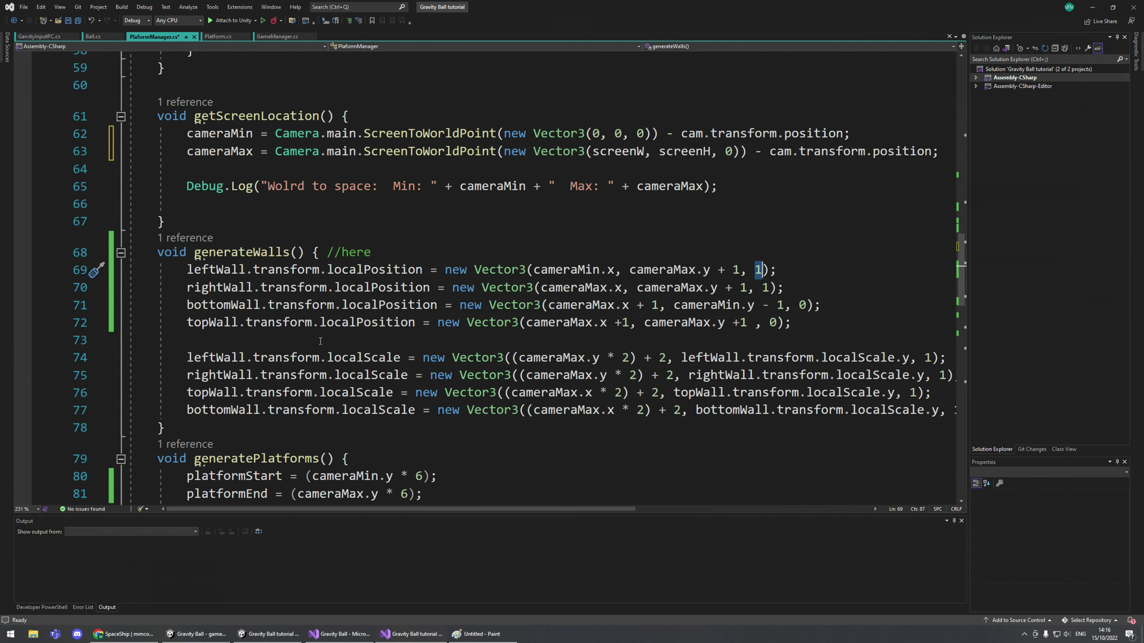
{"action": "left_click", "coordinate": [756, 270]}
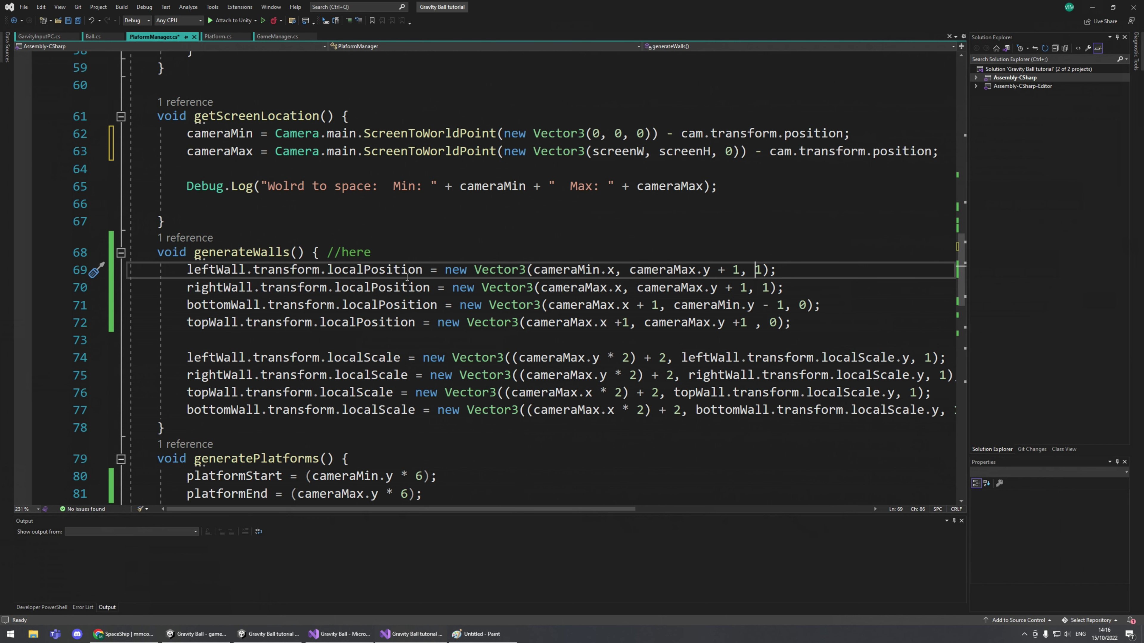
{"action": "scroll", "coordinate": [507, 349], "scroll_direction": "down", "scroll_amount": 3}
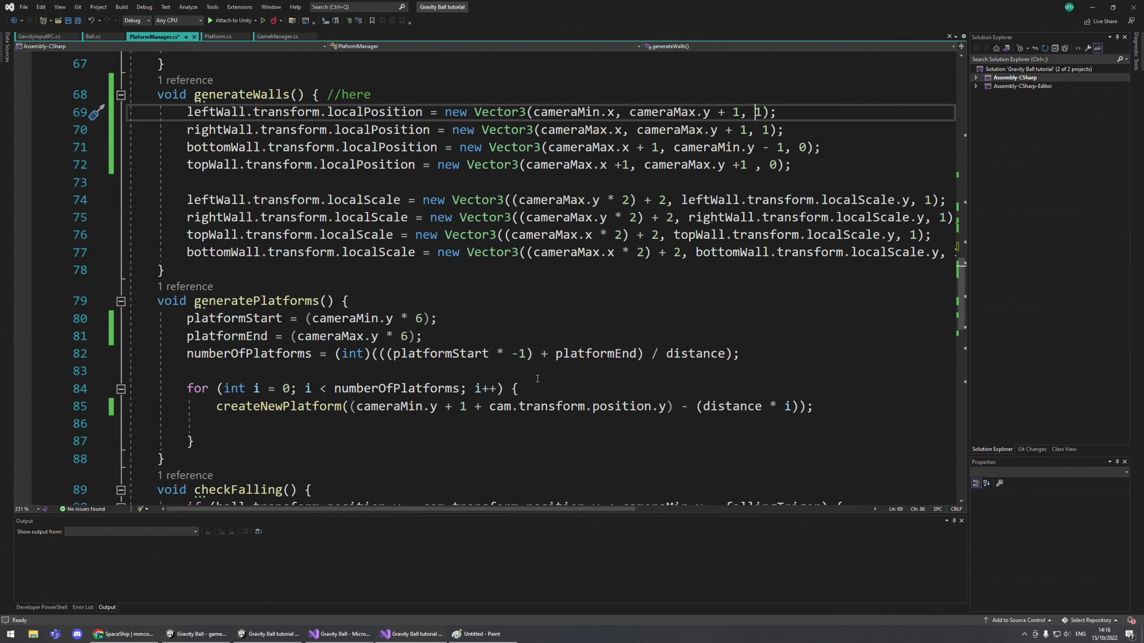
Scroll through the PlatformManager.cs code and save it with Ctrl+S.
{"action": "scroll", "coordinate": [537, 379], "scroll_direction": "up", "scroll_amount": 5}
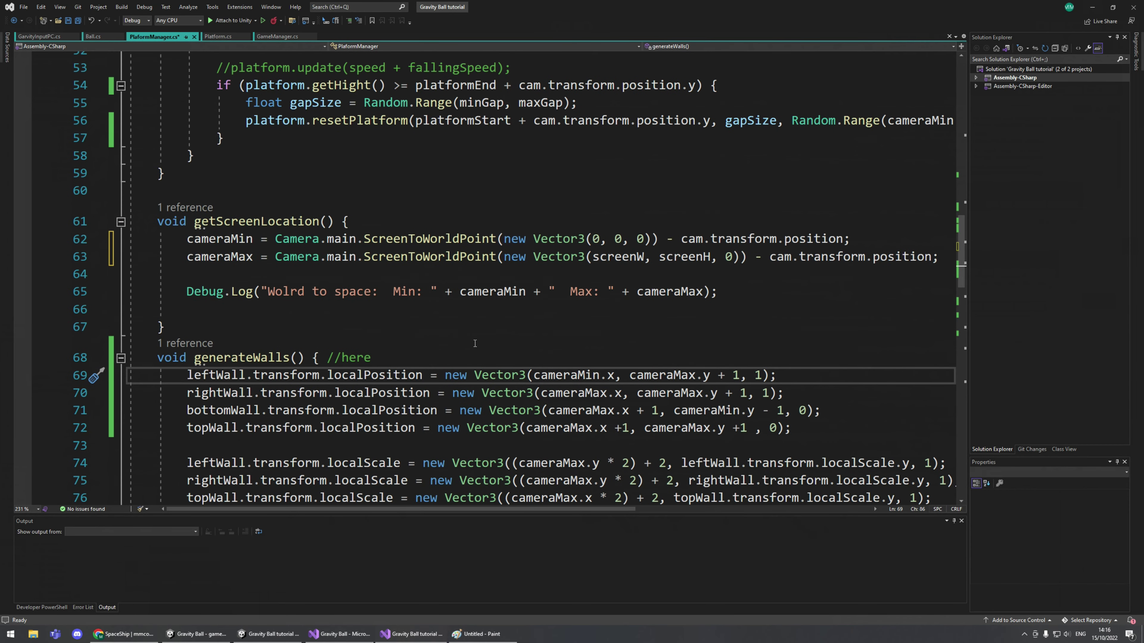
{"action": "scroll", "coordinate": [474, 344], "scroll_direction": "up", "scroll_amount": 5}
{"action": "scroll", "coordinate": [479, 343], "scroll_direction": "up", "scroll_amount": 12}
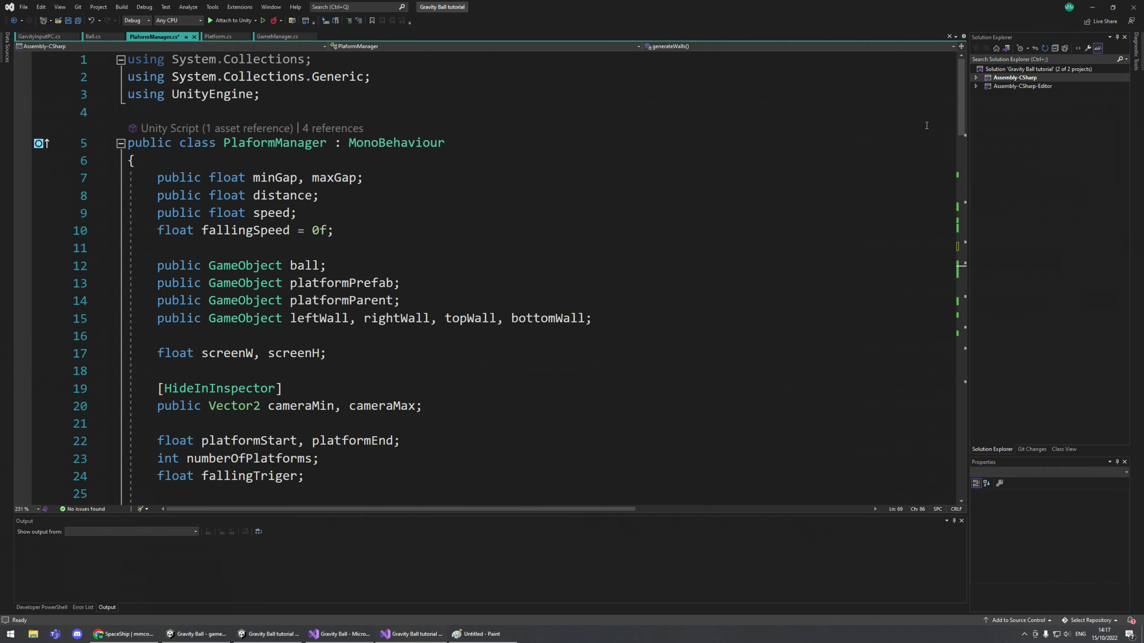
{"action": "left_click_drag", "start_coordinate": [962, 106], "coordinate": [964, 145]}
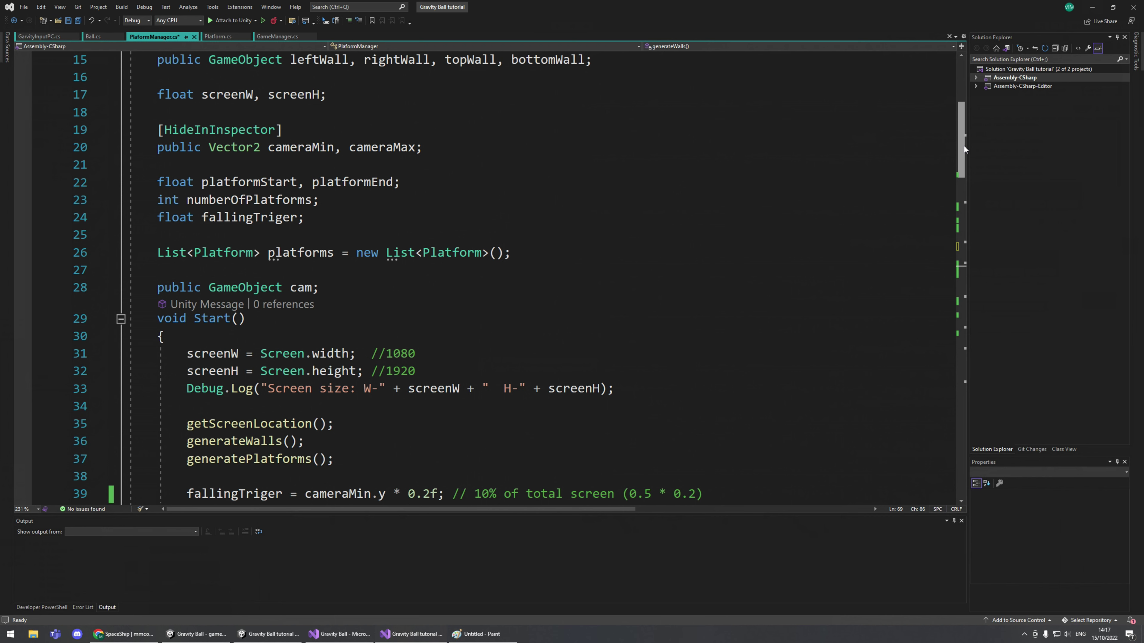
{"action": "left_click_drag", "start_coordinate": [964, 145], "coordinate": [967, 196]}
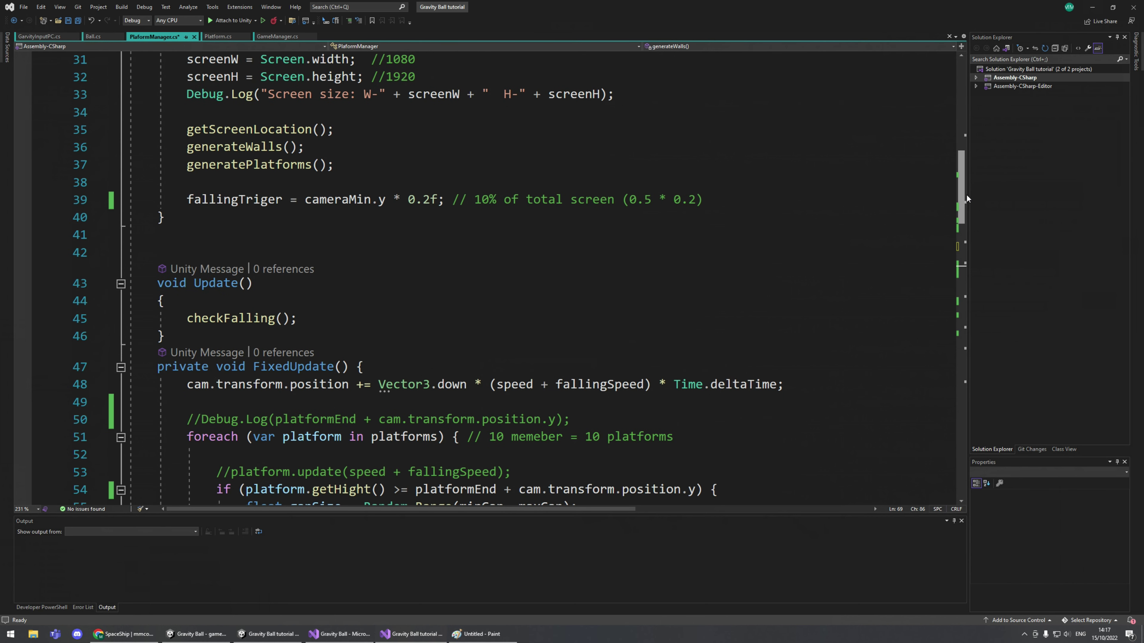
{"action": "left_click_drag", "start_coordinate": [966, 197], "coordinate": [969, 230]}
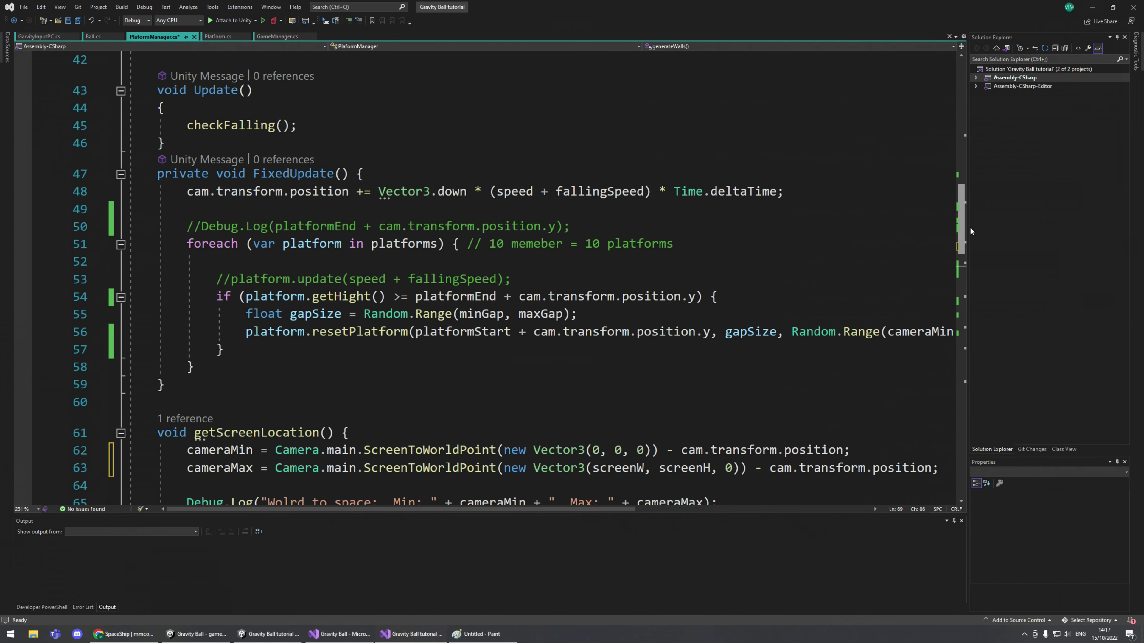
{"action": "mouse_move", "coordinate": [598, 511]}
{"action": "left_mouse_down"}
{"action": "mouse_move", "coordinate": [730, 514]}
{"action": "mouse_move", "coordinate": [603, 521]}
{"action": "left_mouse_up"}
{"action": "left_click_drag", "start_coordinate": [960, 209], "coordinate": [960, 266]}
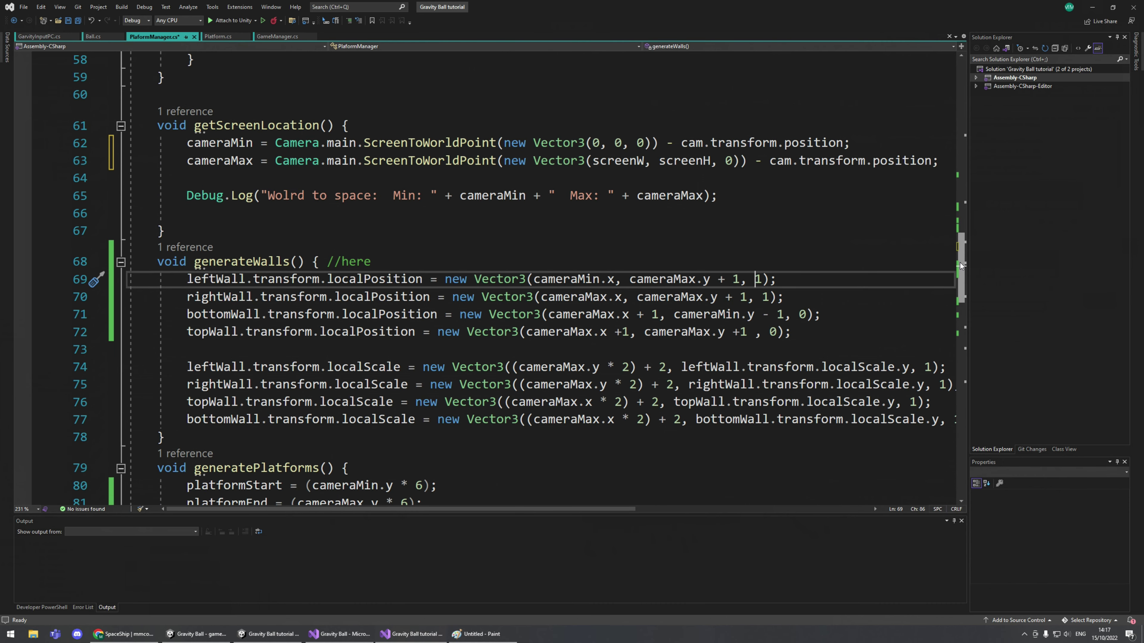
{"action": "left_click_drag", "start_coordinate": [960, 266], "coordinate": [957, 318]}
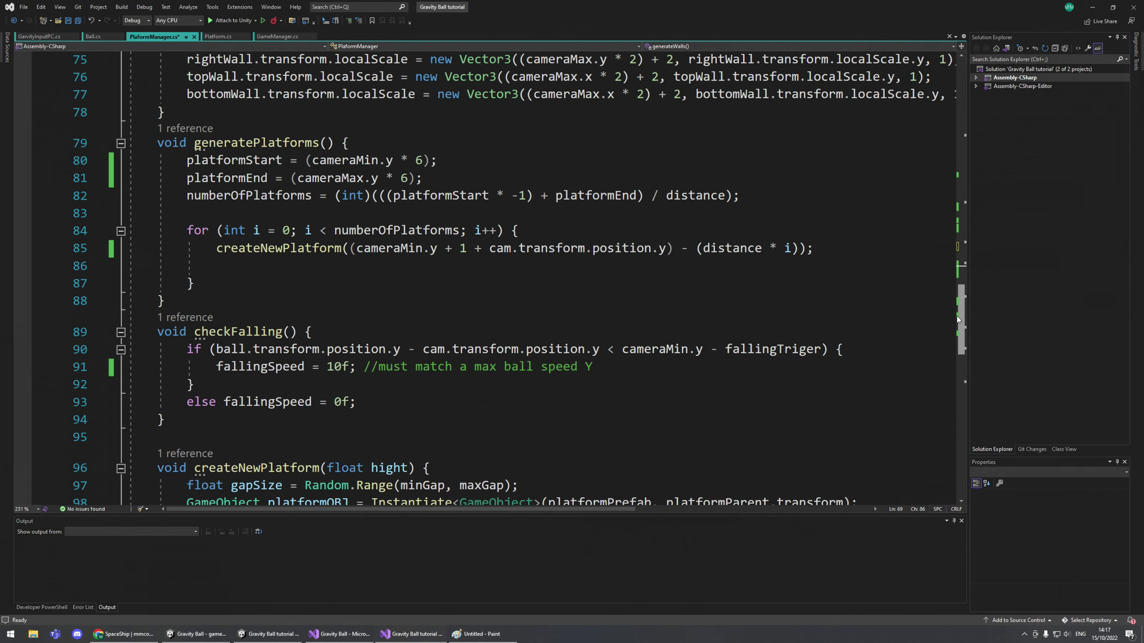
{"action": "left_click_drag", "start_coordinate": [957, 316], "coordinate": [959, 380]}
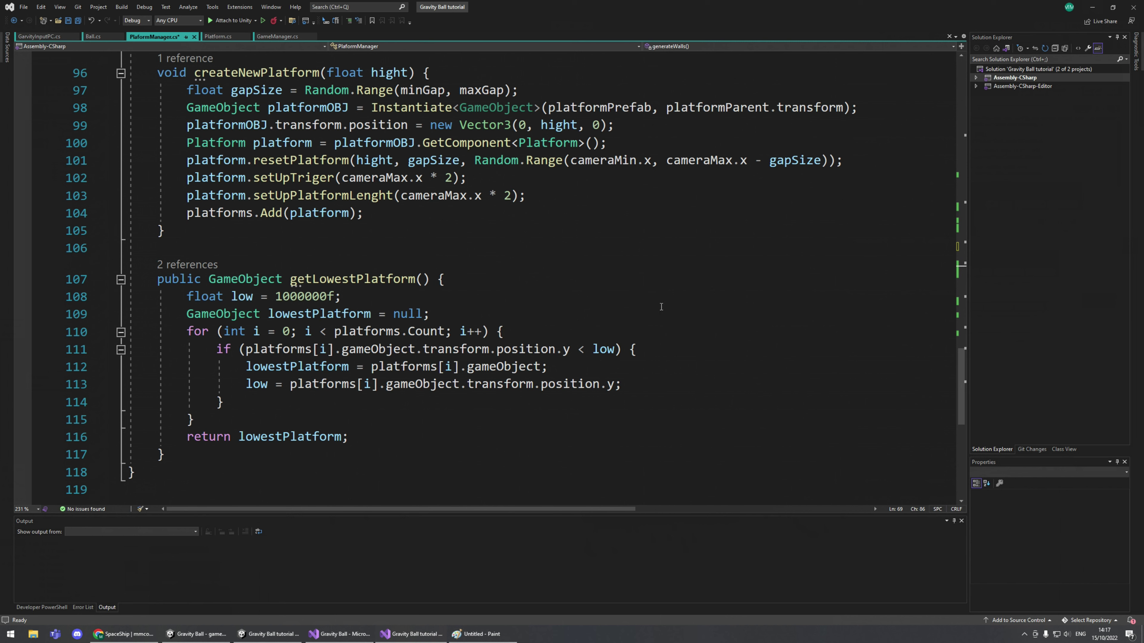
{"action": "key", "text": "ctrl+s"}
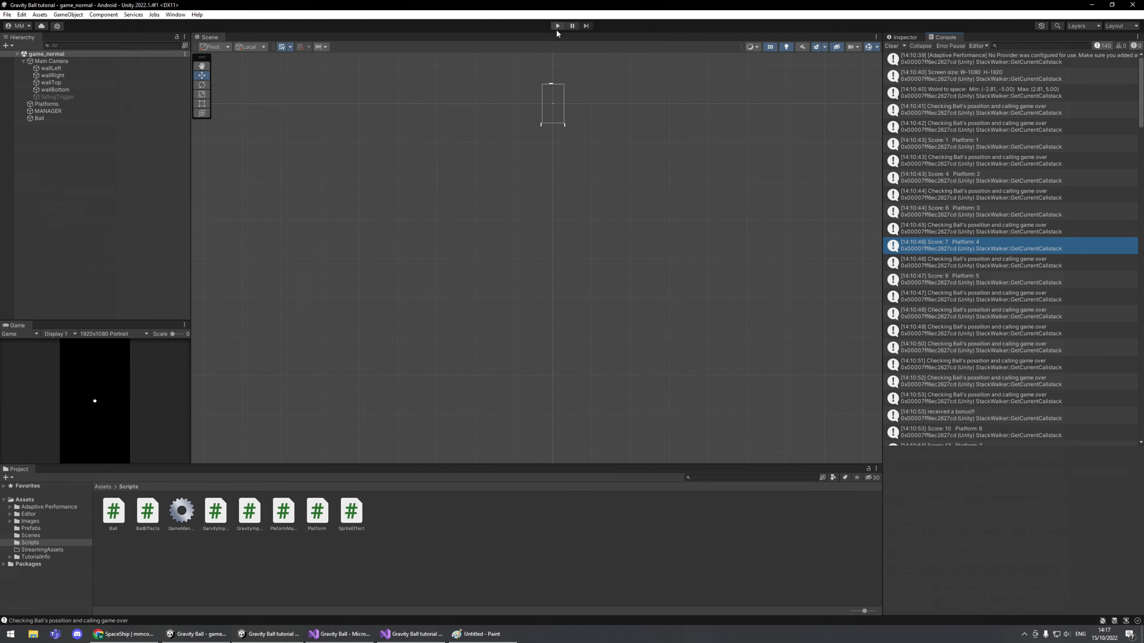
Play-test the game to Game Over, centring the platform stack, then stop and return to GameManager.cs.
{"action": "left_click", "coordinate": [557, 26]}
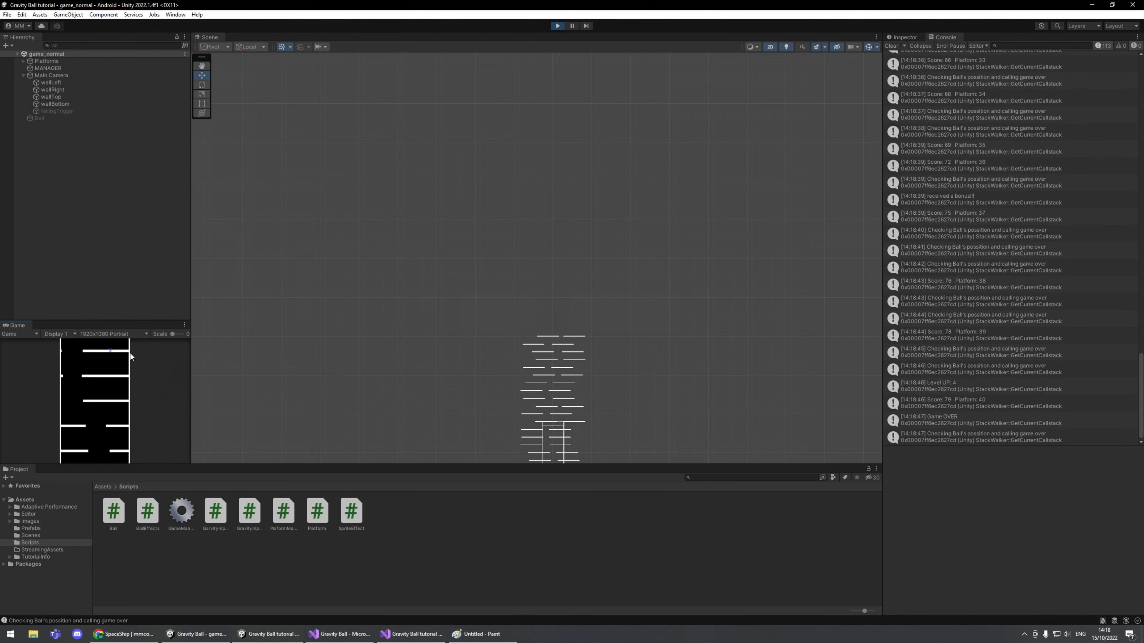
{"action": "scroll", "coordinate": [615, 370], "scroll_direction": "down", "scroll_amount": 5}
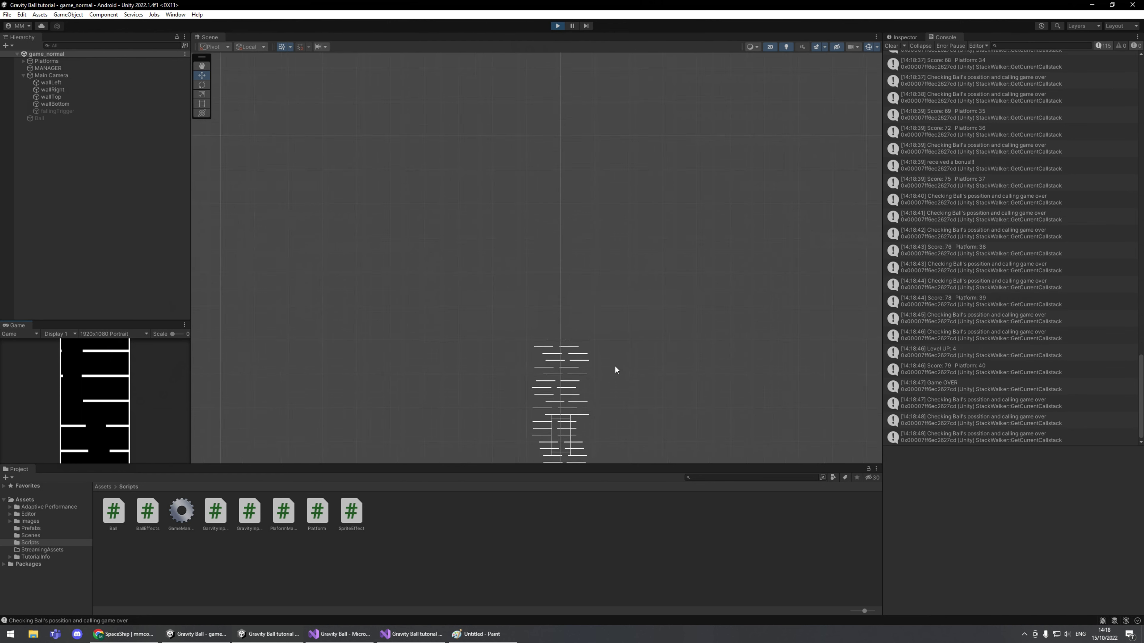
{"action": "middle_click_drag", "start_coordinate": [629, 392], "coordinate": [591, 248]}
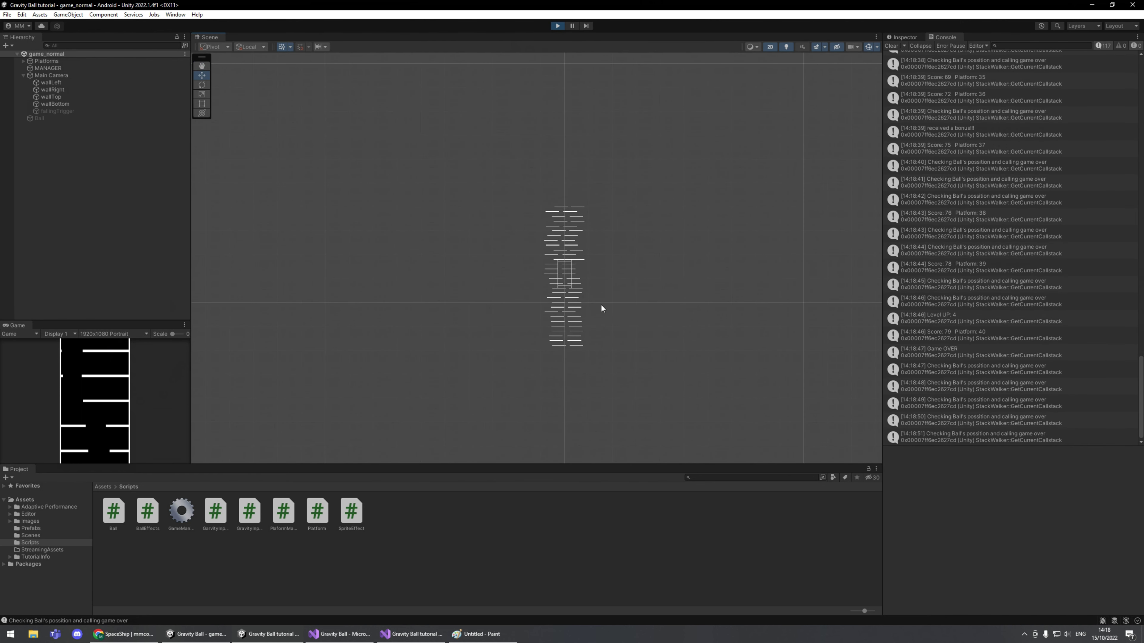
{"action": "left_click", "coordinate": [557, 25]}
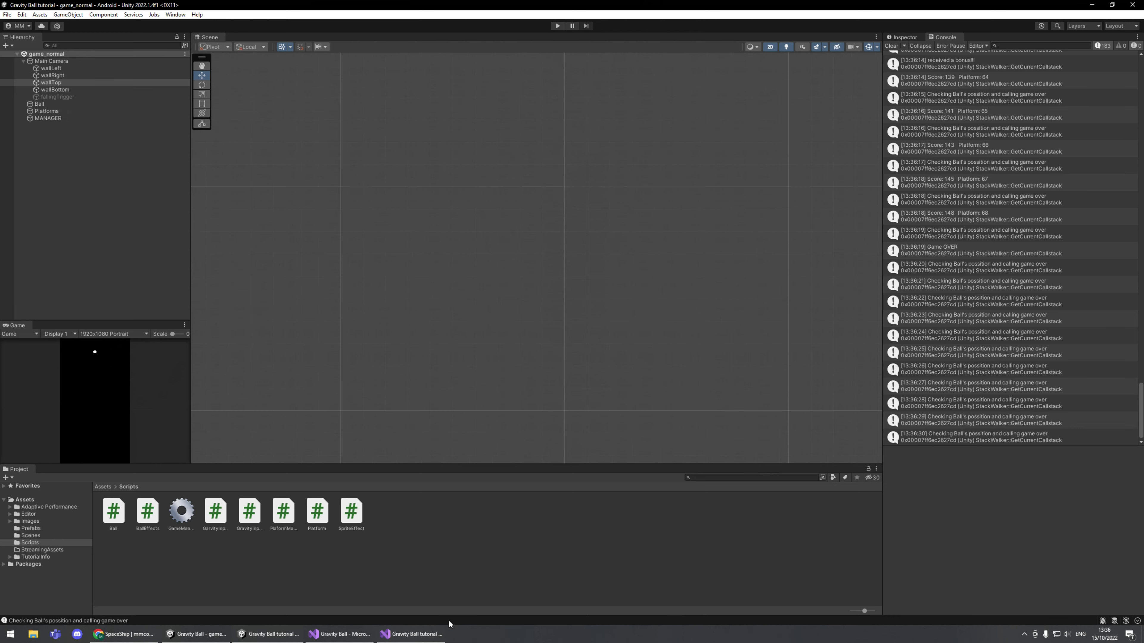
{"action": "mouse_move", "coordinate": [415, 633]}
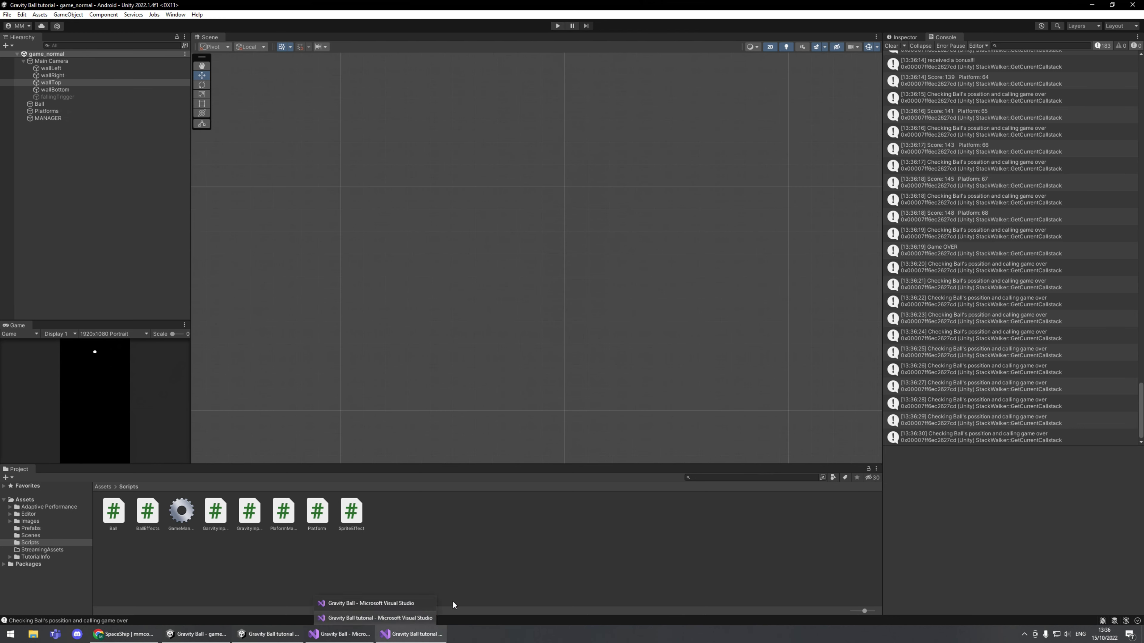
{"action": "left_click", "coordinate": [423, 606]}
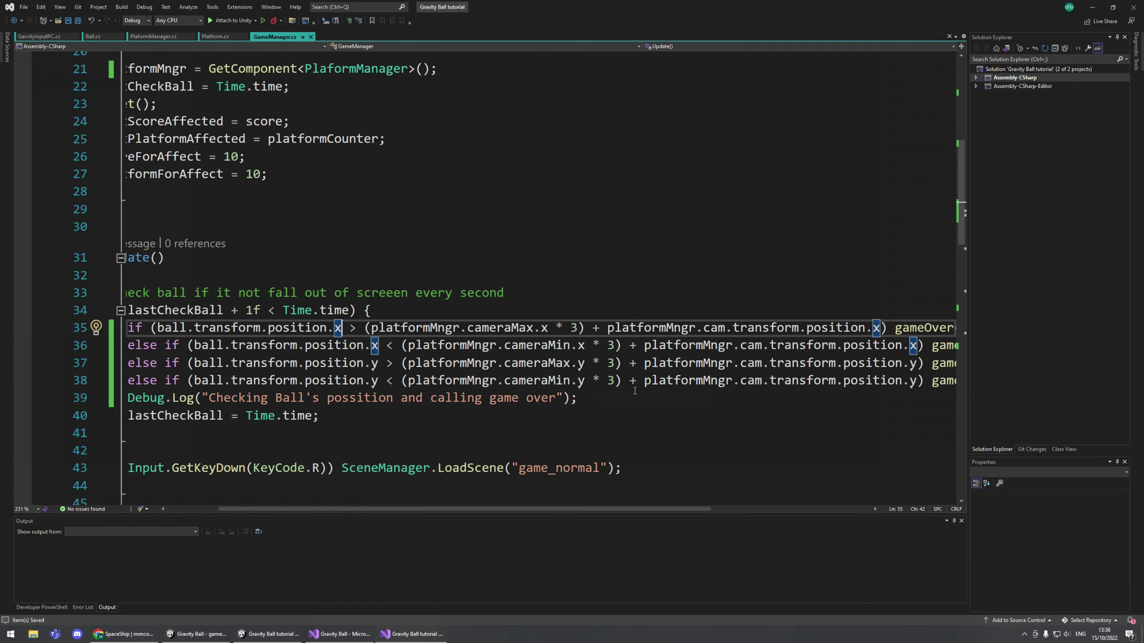
Review GameManager.cs, then launch Paint from the Windows search with 'paint'.
{"action": "scroll", "coordinate": [543, 261], "scroll_direction": "left", "scroll_amount": 3}
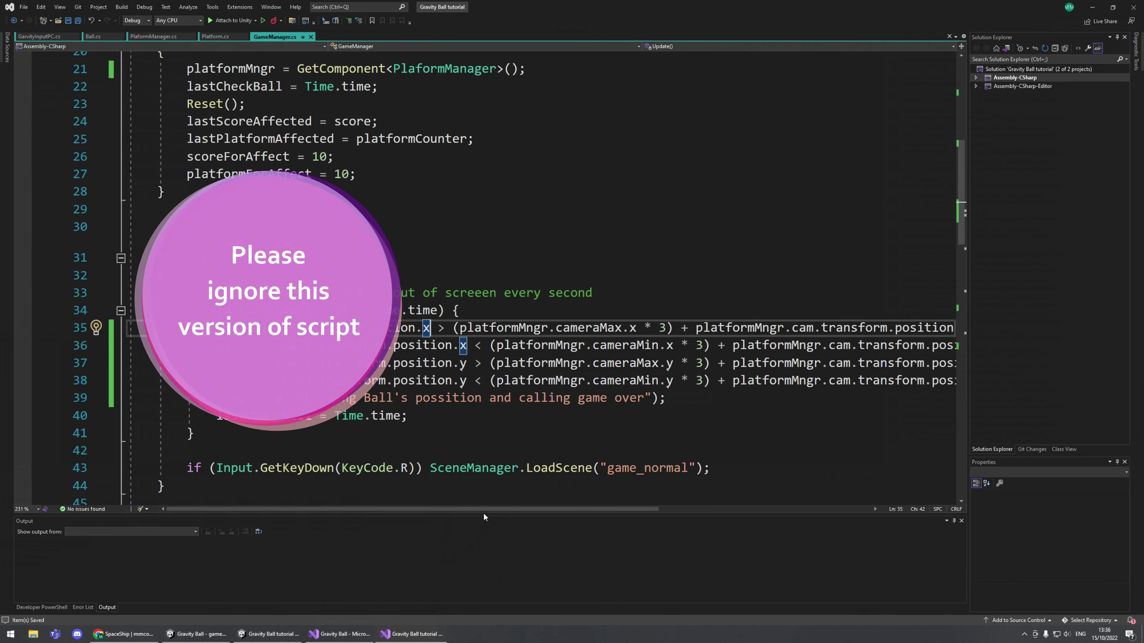
{"action": "mouse_move", "coordinate": [479, 509]}
{"action": "left_mouse_down"}
{"action": "mouse_move", "coordinate": [520, 512]}
{"action": "mouse_move", "coordinate": [478, 510]}
{"action": "left_mouse_up"}
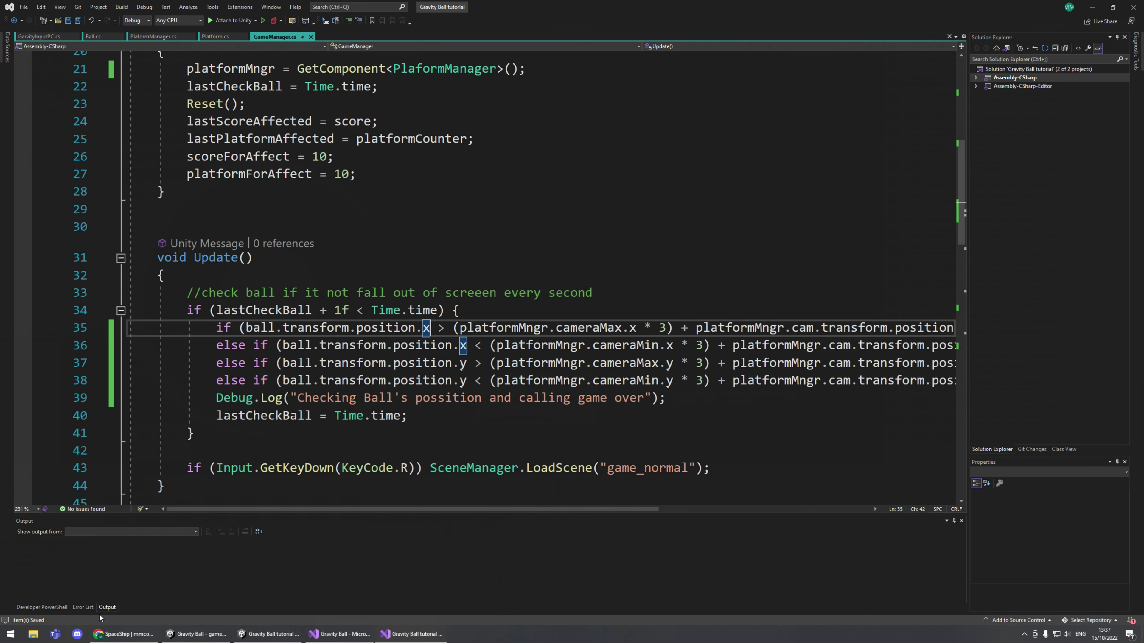
{"action": "key", "text": "super"}
{"action": "type", "text": "paint"}
{"action": "key", "text": "Return"}
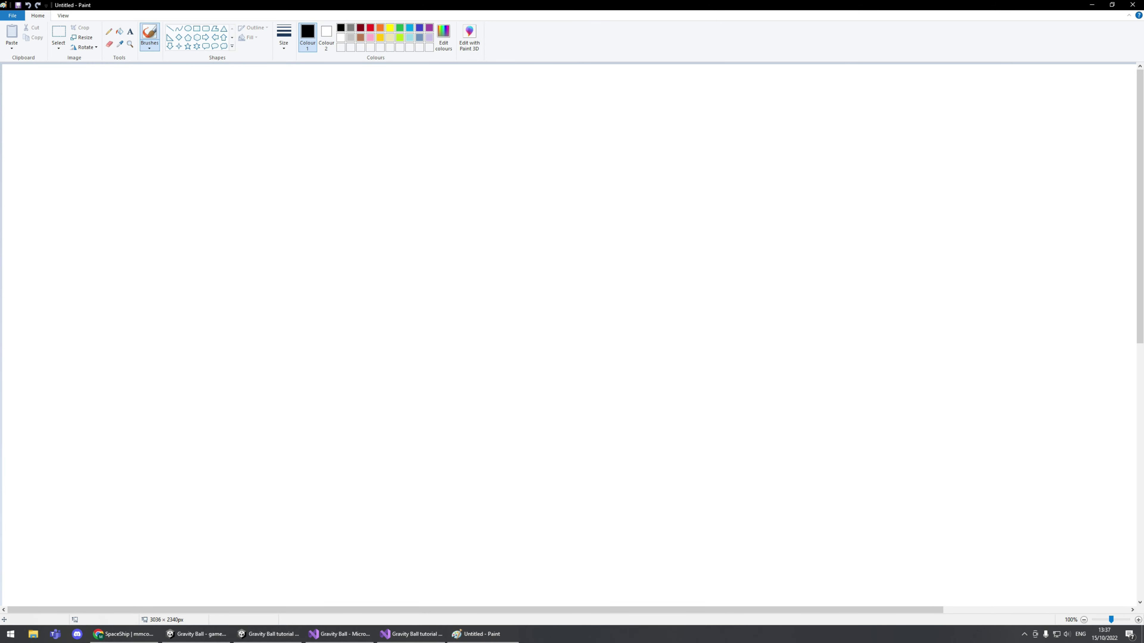
Draw a tall black rectangle for the phone screen near the canvas centre.
{"action": "left_click", "coordinate": [196, 28]}
{"action": "mouse_move", "coordinate": [406, 147]}
{"action": "left_mouse_down"}
{"action": "mouse_move", "coordinate": [666, 505]}
{"action": "mouse_move", "coordinate": [663, 542]}
{"action": "left_mouse_up"}
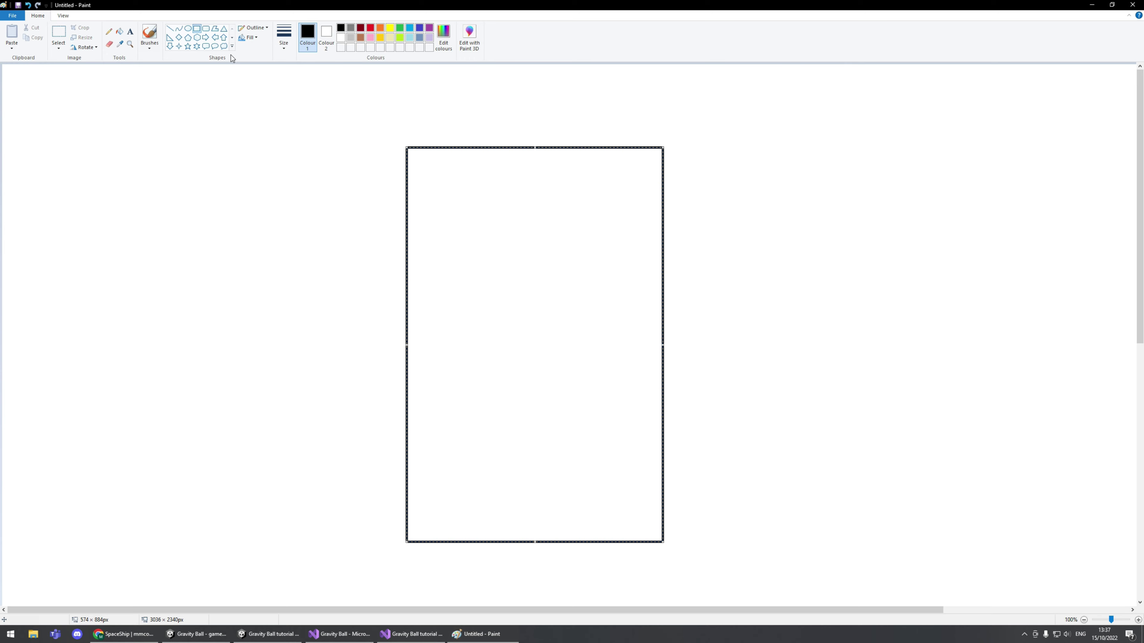
{"action": "left_click", "coordinate": [370, 28]}
{"action": "left_click", "coordinate": [108, 31]}
{"action": "left_click", "coordinate": [341, 27]}
{"action": "key", "text": "ctrl+z"}
{"action": "left_click", "coordinate": [197, 28]}
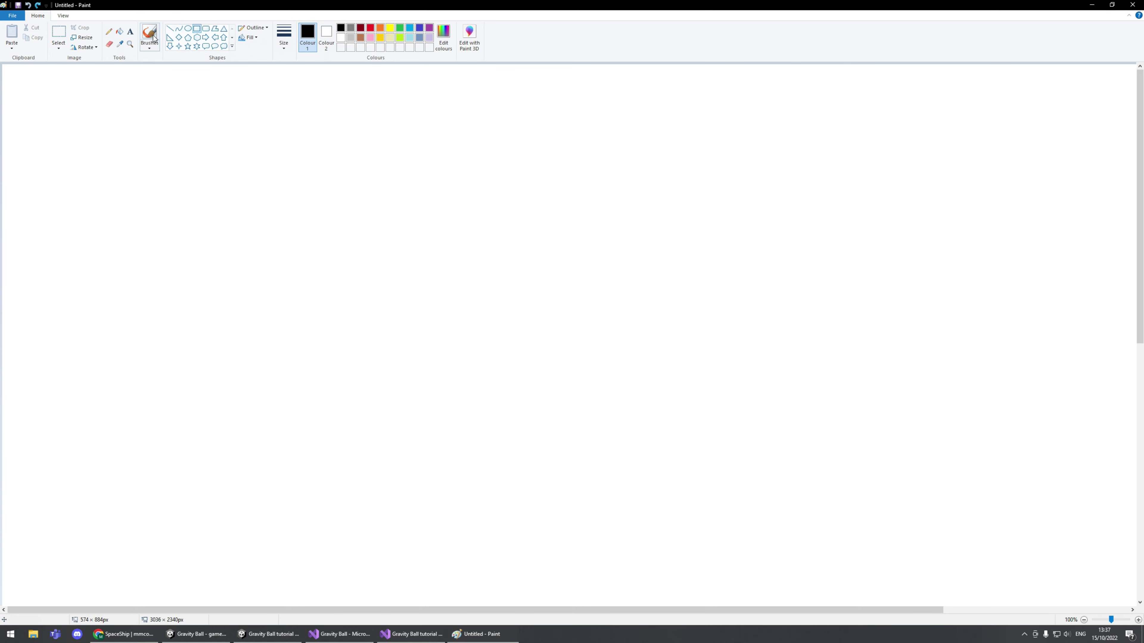
{"action": "mouse_move", "coordinate": [434, 202]}
{"action": "left_mouse_down"}
{"action": "mouse_move", "coordinate": [684, 578]}
{"action": "mouse_move", "coordinate": [643, 550]}
{"action": "mouse_move", "coordinate": [638, 562]}
{"action": "left_mouse_up"}
{"action": "left_click", "coordinate": [109, 31]}
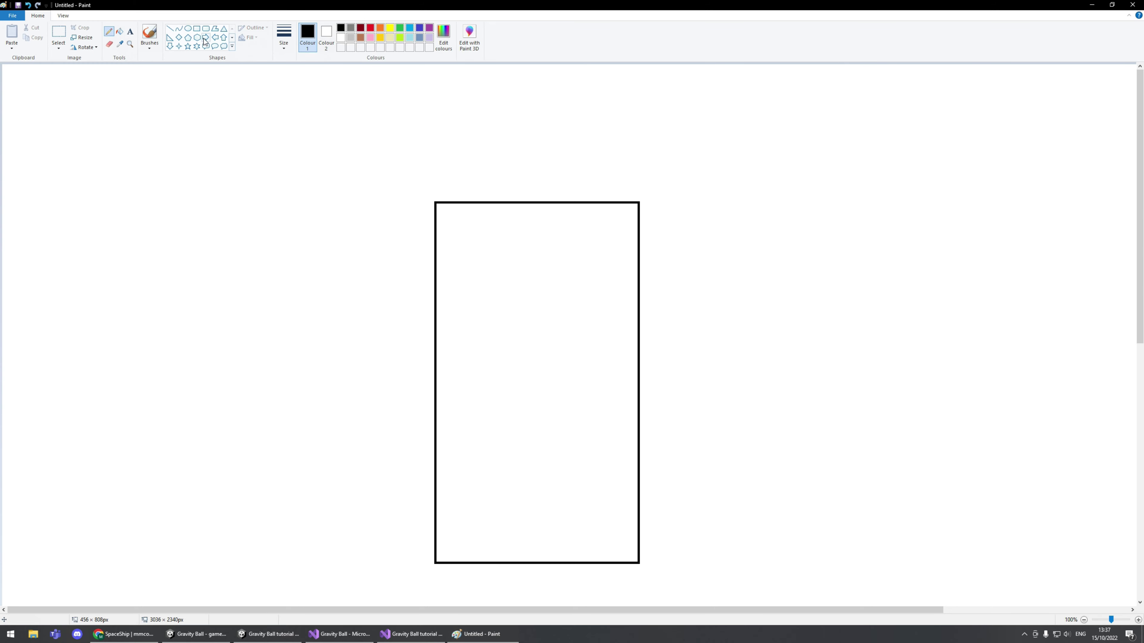
Draw red horizontal platform lines crossing the rectangle's sides near the bottom.
{"action": "left_click", "coordinate": [170, 28]}
{"action": "left_click", "coordinate": [369, 28]}
{"action": "left_click_drag", "start_coordinate": [352, 436], "coordinate": [493, 437]}
{"action": "left_click_drag", "start_coordinate": [582, 440], "coordinate": [727, 437]}
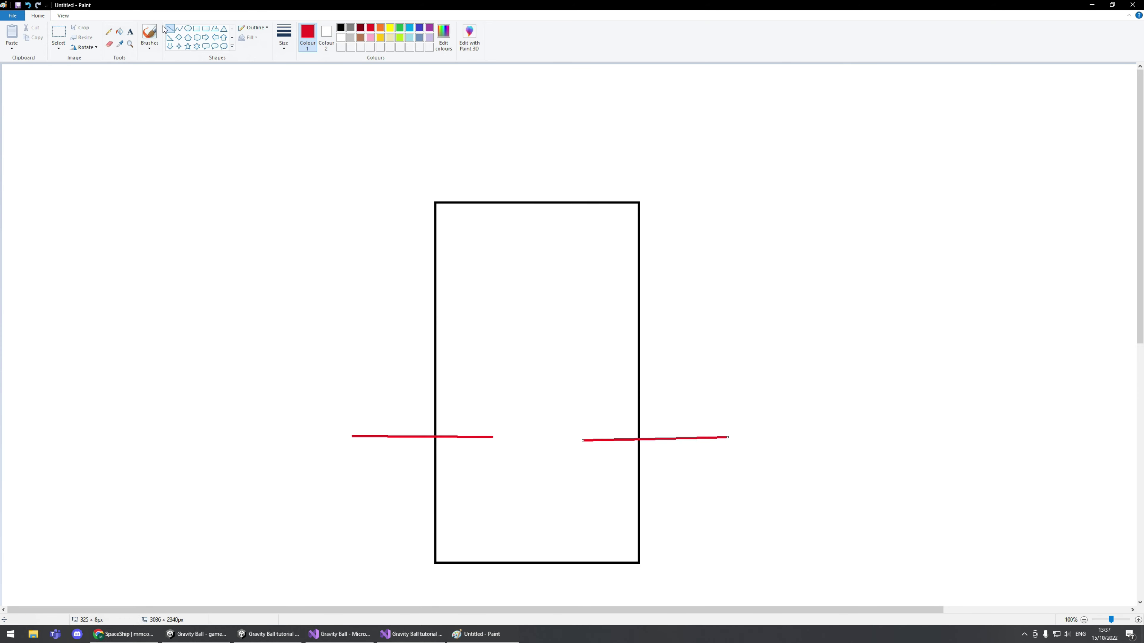
{"action": "mouse_move", "coordinate": [376, 495]}
{"action": "left_mouse_down"}
{"action": "mouse_move", "coordinate": [468, 503]}
{"action": "mouse_move", "coordinate": [752, 491]}
{"action": "left_mouse_up"}
{"action": "left_click_drag", "start_coordinate": [382, 536], "coordinate": [708, 534]}
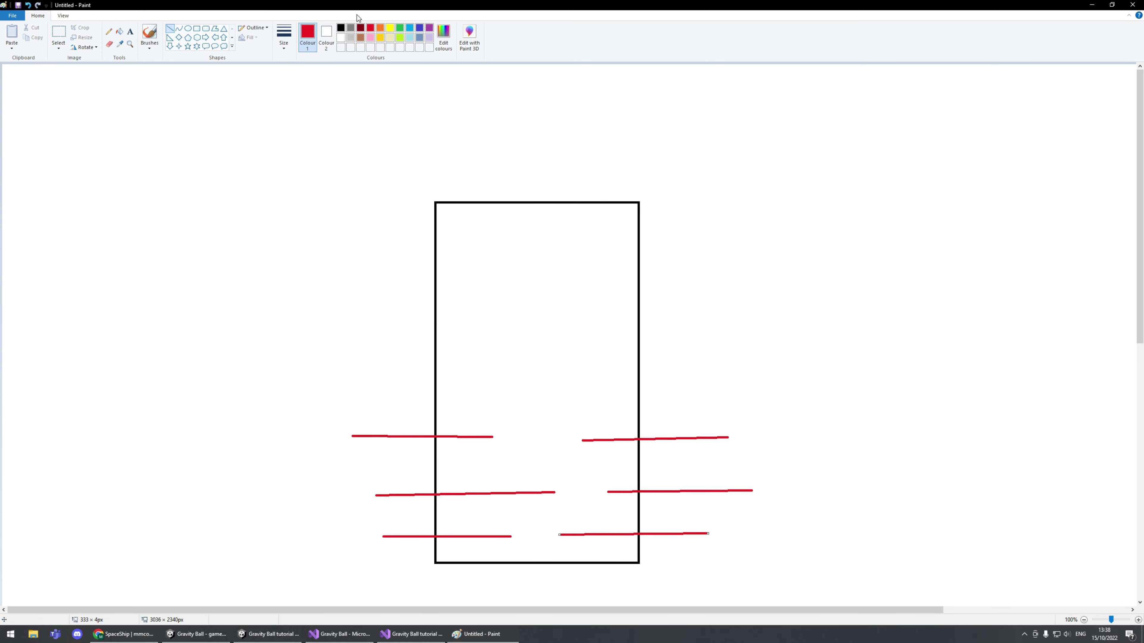
Draw a small green circle for the ball and fill it solid green.
{"action": "left_click", "coordinate": [186, 29]}
{"action": "left_click", "coordinate": [400, 31]}
{"action": "mouse_move", "coordinate": [518, 297]}
{"action": "left_mouse_down"}
{"action": "mouse_move", "coordinate": [541, 332]}
{"action": "mouse_move", "coordinate": [550, 325]}
{"action": "mouse_move", "coordinate": [536, 316]}
{"action": "left_mouse_up"}
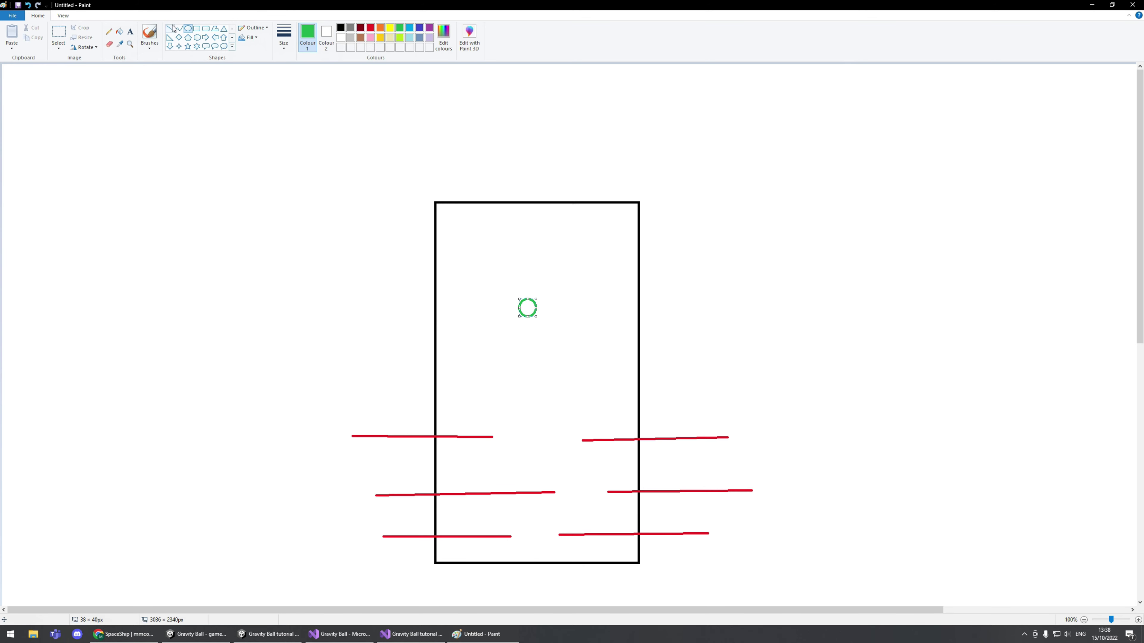
{"action": "left_click", "coordinate": [119, 31]}
{"action": "left_click", "coordinate": [527, 307]}
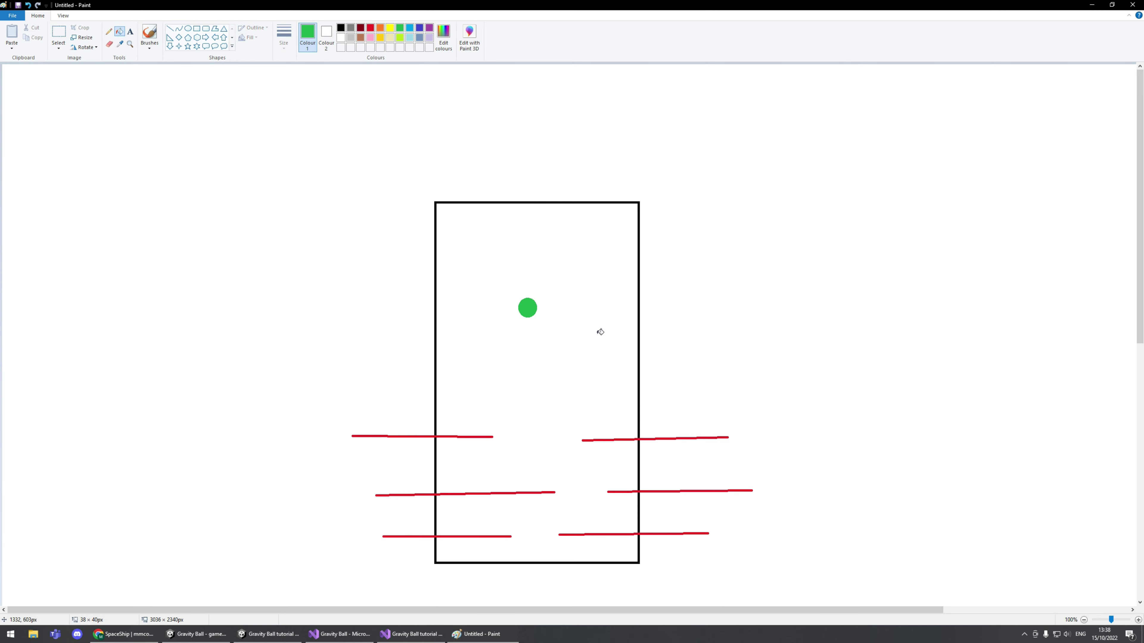
Sketch a red arrow up from the right platform, a black corner line, and green arrows and notes.
{"action": "left_click", "coordinate": [110, 32]}
{"action": "left_click", "coordinate": [370, 27]}
{"action": "mouse_move", "coordinate": [686, 436]}
{"action": "left_mouse_down"}
{"action": "mouse_move", "coordinate": [698, 334]}
{"action": "mouse_move", "coordinate": [684, 357]}
{"action": "mouse_move", "coordinate": [716, 364]}
{"action": "left_mouse_up"}
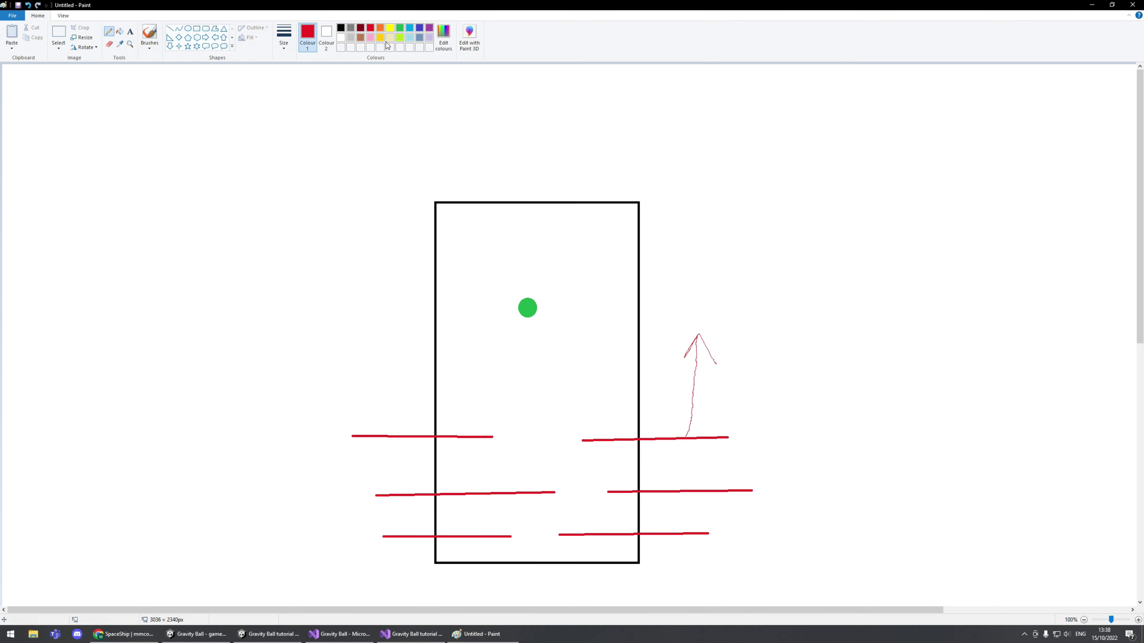
{"action": "left_click", "coordinate": [340, 28]}
{"action": "left_click_drag", "start_coordinate": [637, 202], "coordinate": [921, 197]}
{"action": "left_click", "coordinate": [399, 28]}
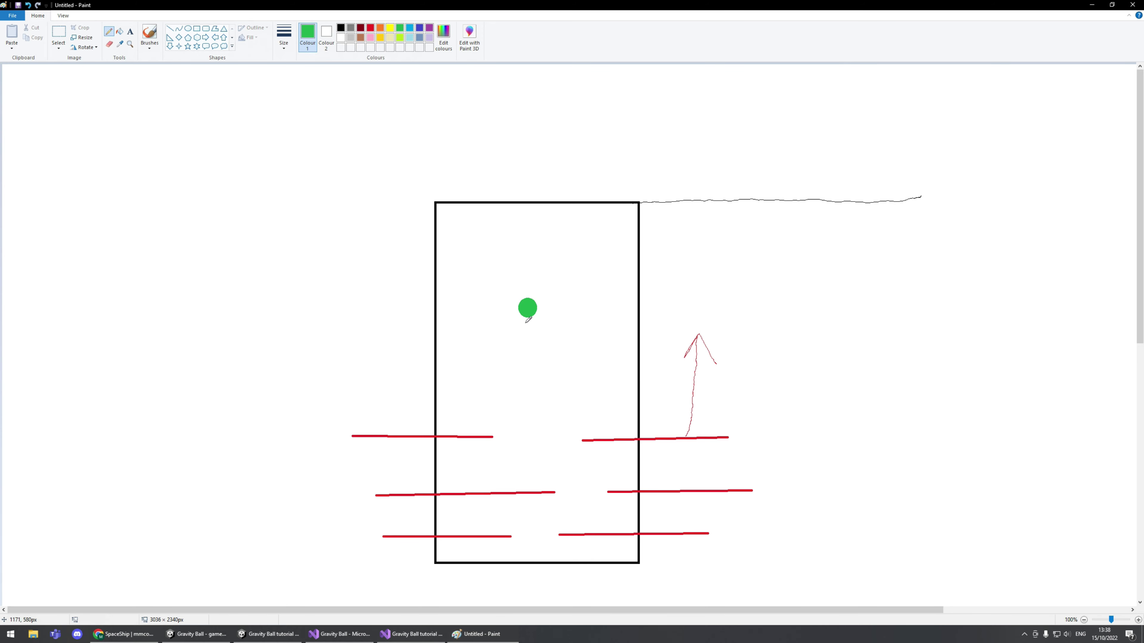
{"action": "mouse_move", "coordinate": [525, 317]}
{"action": "left_mouse_down"}
{"action": "mouse_move", "coordinate": [523, 397]}
{"action": "mouse_move", "coordinate": [516, 389]}
{"action": "mouse_move", "coordinate": [534, 383]}
{"action": "left_mouse_up"}
{"action": "mouse_move", "coordinate": [561, 340]}
{"action": "left_mouse_down"}
{"action": "mouse_move", "coordinate": [598, 438]}
{"action": "mouse_move", "coordinate": [612, 353]}
{"action": "left_mouse_up"}
{"action": "mouse_move", "coordinate": [578, 253]}
{"action": "left_mouse_down"}
{"action": "mouse_move", "coordinate": [582, 232]}
{"action": "mouse_move", "coordinate": [612, 251]}
{"action": "mouse_move", "coordinate": [612, 239]}
{"action": "mouse_move", "coordinate": [620, 260]}
{"action": "left_mouse_up"}
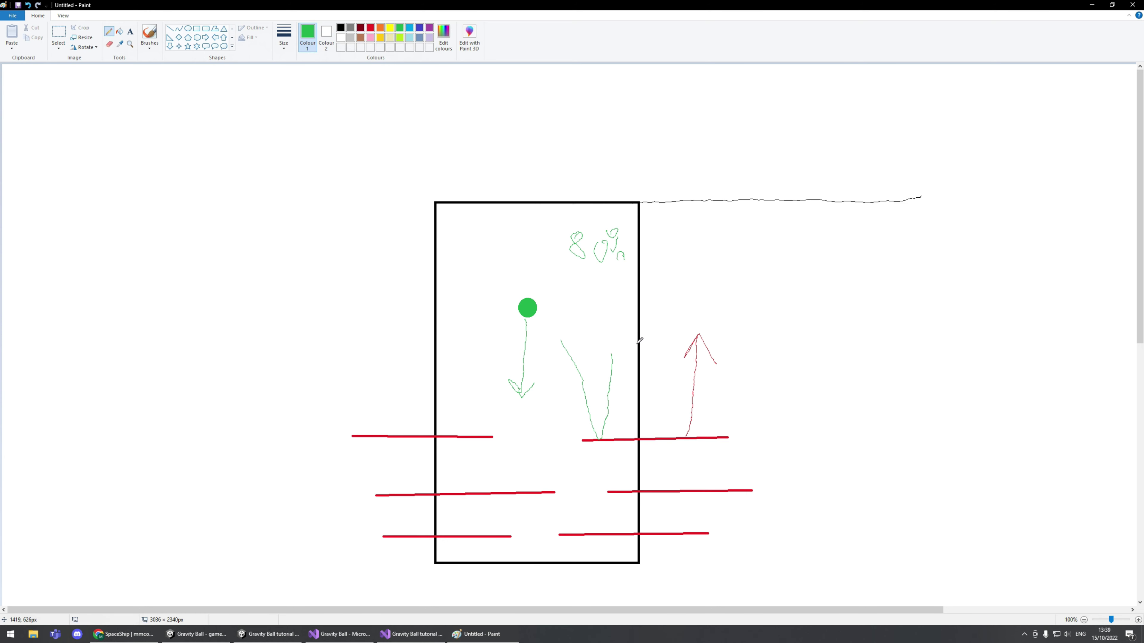
Add two more red arrows and a green stroke, then undo the annotations.
{"action": "left_click", "coordinate": [370, 28]}
{"action": "mouse_move", "coordinate": [660, 435]}
{"action": "left_mouse_down"}
{"action": "mouse_move", "coordinate": [664, 348]}
{"action": "mouse_move", "coordinate": [644, 366]}
{"action": "mouse_move", "coordinate": [676, 376]}
{"action": "left_mouse_up"}
{"action": "mouse_move", "coordinate": [714, 436]}
{"action": "left_mouse_down"}
{"action": "mouse_move", "coordinate": [734, 378]}
{"action": "mouse_move", "coordinate": [719, 364]}
{"action": "mouse_move", "coordinate": [757, 371]}
{"action": "left_mouse_up"}
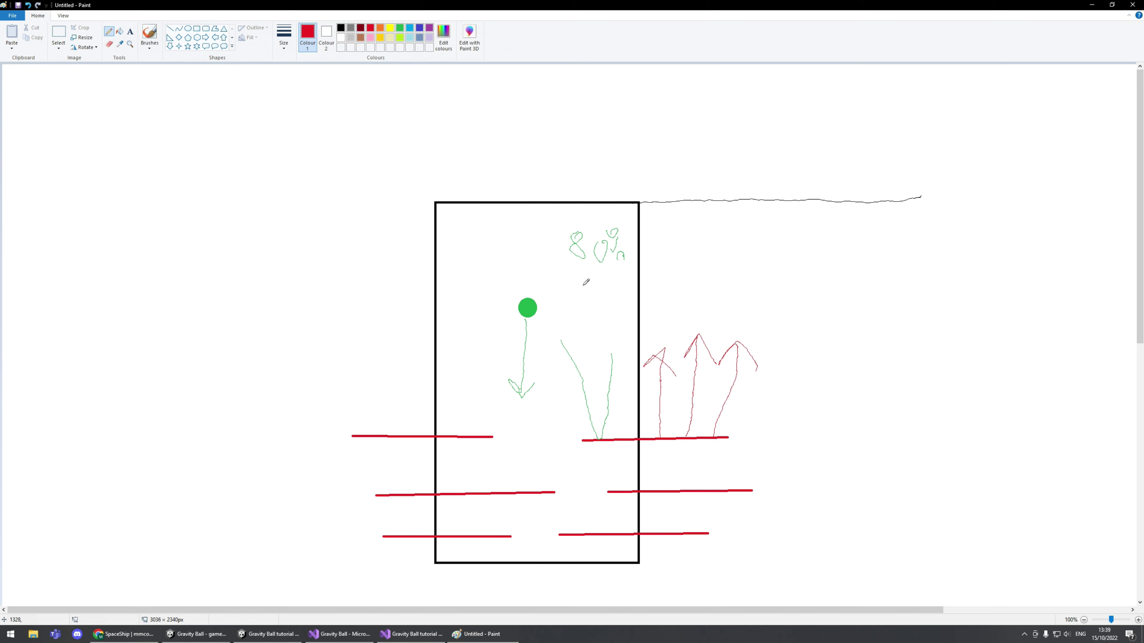
{"action": "left_click", "coordinate": [400, 30]}
{"action": "mouse_move", "coordinate": [476, 433]}
{"action": "left_mouse_down"}
{"action": "mouse_move", "coordinate": [501, 436]}
{"action": "mouse_move", "coordinate": [508, 491]}
{"action": "mouse_move", "coordinate": [513, 483]}
{"action": "left_mouse_up"}
{"action": "key", "text": "ctrl+z"}
{"action": "key", "text": "ctrl+z"}
{"action": "key", "text": "ctrl+z"}
{"action": "key", "text": "ctrl+z"}
{"action": "key", "text": "ctrl+z"}
{"action": "key", "text": "ctrl+z"}
{"action": "key", "text": "ctrl+z"}
{"action": "key", "text": "ctrl+z"}
{"action": "key", "text": "ctrl+z"}
{"action": "key", "text": "ctrl+z"}
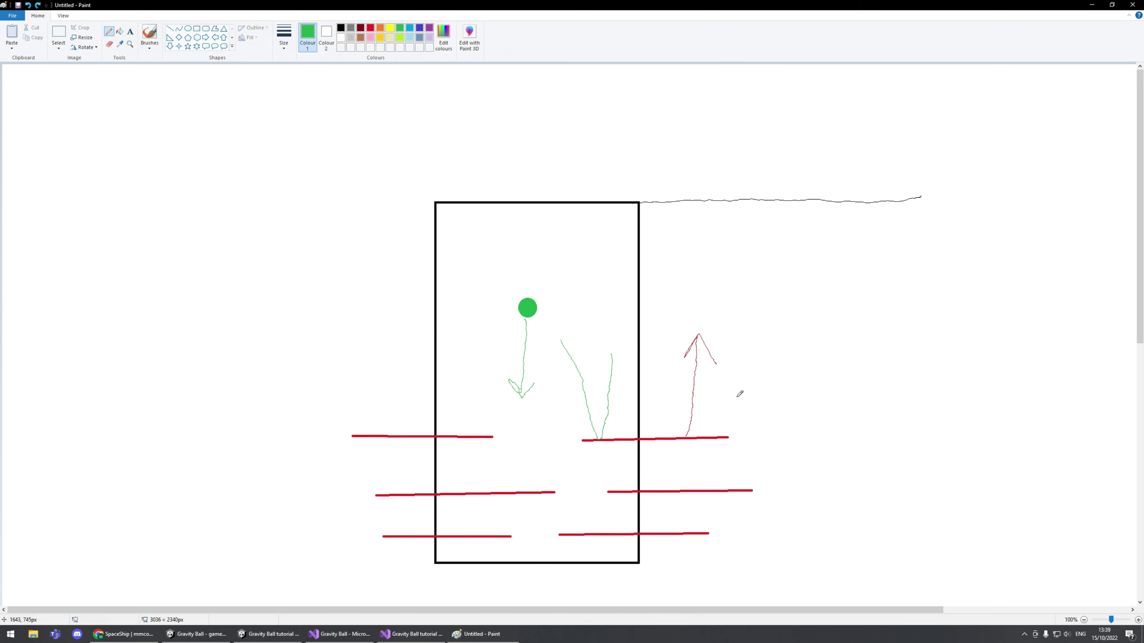
{"action": "key", "text": "ctrl+z"}
{"action": "key", "text": "ctrl+z"}
{"action": "key", "text": "ctrl+z"}
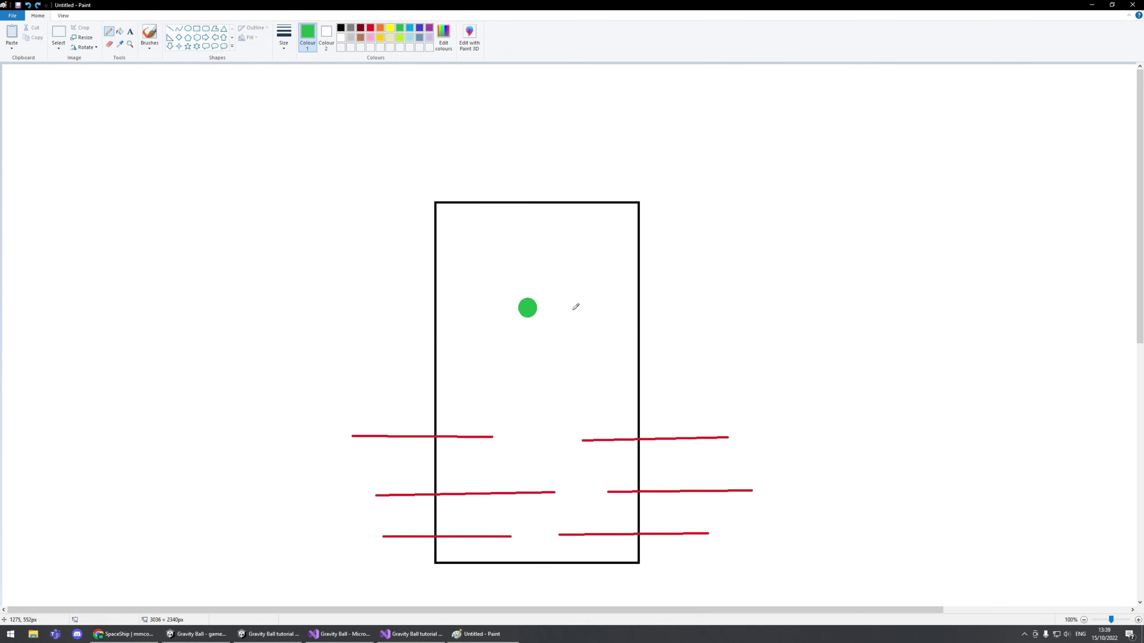
Redraw the red arrow rising from the right platform and the green arrow falling from the ball.
{"action": "left_click", "coordinate": [370, 30]}
{"action": "mouse_move", "coordinate": [697, 436]}
{"action": "left_mouse_down"}
{"action": "mouse_move", "coordinate": [713, 327]}
{"action": "mouse_move", "coordinate": [729, 363]}
{"action": "left_mouse_up"}
{"action": "left_click", "coordinate": [400, 28]}
{"action": "mouse_move", "coordinate": [528, 319]}
{"action": "left_mouse_down"}
{"action": "mouse_move", "coordinate": [513, 395]}
{"action": "mouse_move", "coordinate": [542, 382]}
{"action": "left_mouse_up"}
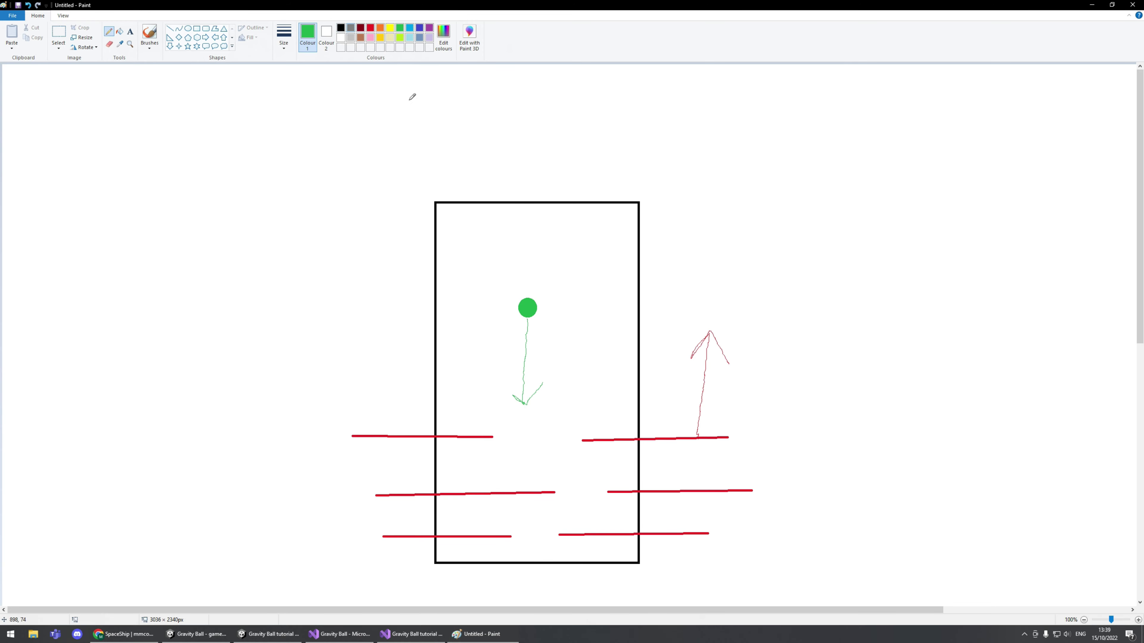
Draw a black line off the rectangle's top-right corner.
{"action": "left_click_drag", "start_coordinate": [634, 205], "coordinate": [764, 195]}
{"action": "key", "text": "ctrl+z"}
{"action": "mouse_move", "coordinate": [650, 204]}
{"action": "left_mouse_down"}
{"action": "mouse_move", "coordinate": [640, 195]}
{"action": "mouse_move", "coordinate": [799, 188]}
{"action": "left_mouse_up"}
{"action": "key", "text": "ctrl+z"}
{"action": "left_click", "coordinate": [341, 28]}
{"action": "left_click_drag", "start_coordinate": [640, 204], "coordinate": [807, 206]}
Draw two black pencil marks across the platforms, then undo back past all arrows and note lines.
{"action": "left_click_drag", "start_coordinate": [595, 436], "coordinate": [601, 441]}
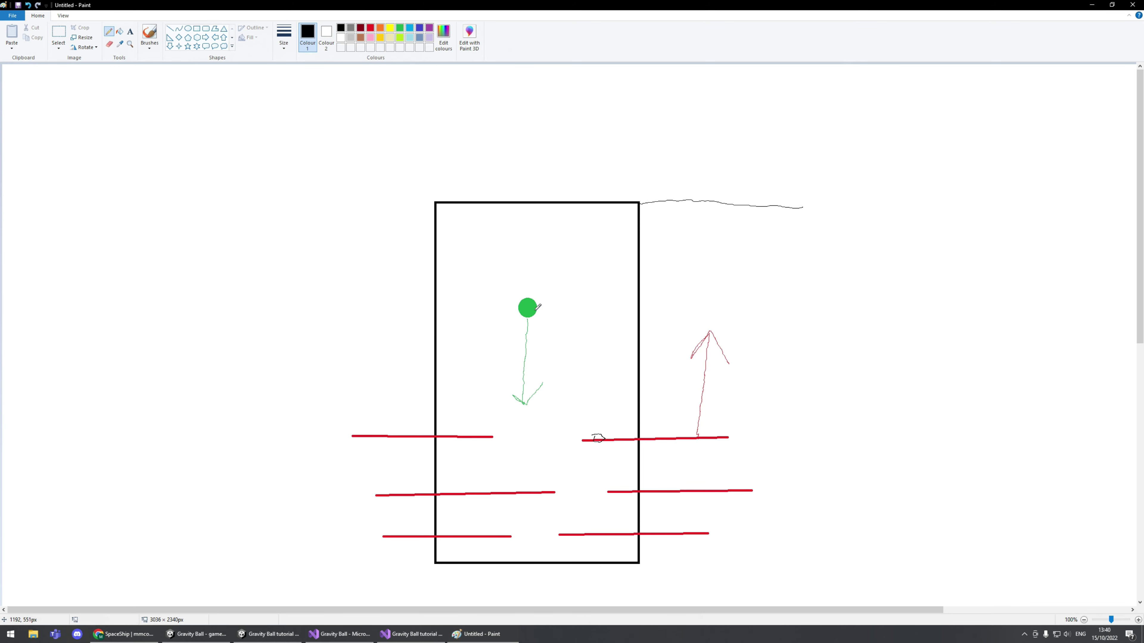
{"action": "mouse_move", "coordinate": [520, 471]}
{"action": "left_mouse_down"}
{"action": "mouse_move", "coordinate": [521, 520]}
{"action": "mouse_move", "coordinate": [541, 507]}
{"action": "left_mouse_up"}
{"action": "key", "text": "ctrl+z"}
{"action": "key", "text": "ctrl+z"}
{"action": "key", "text": "ctrl+z"}
{"action": "key", "text": "ctrl+z"}
{"action": "key", "text": "ctrl+z"}
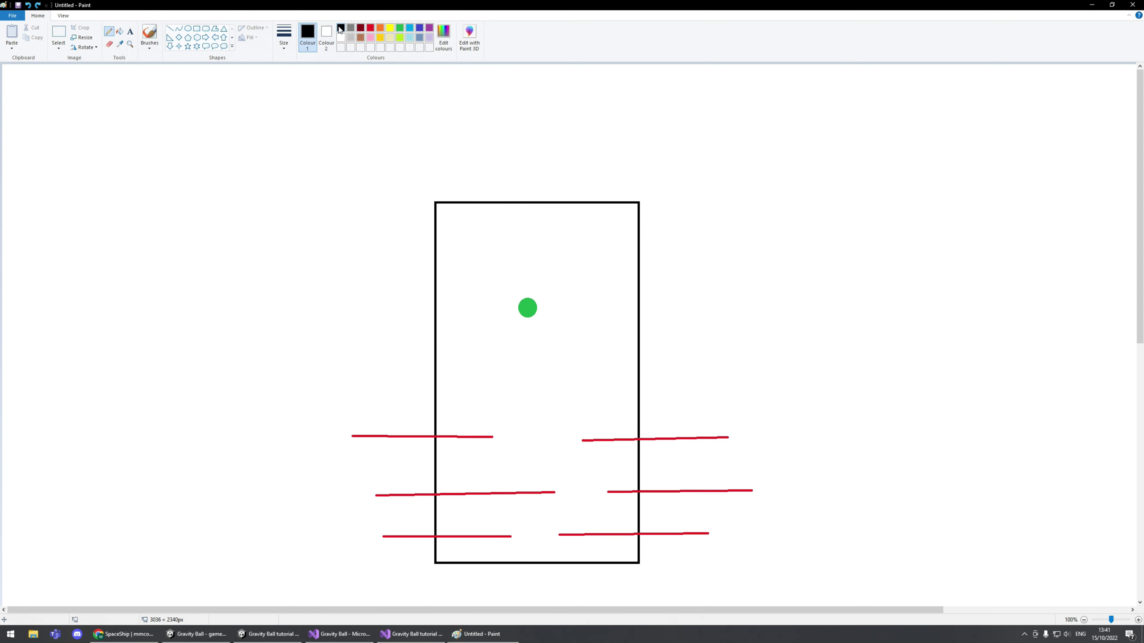
Draw a black arrow from the rectangle's top-right corner, undoing a stray black stroke.
{"action": "mouse_move", "coordinate": [640, 204]}
{"action": "left_mouse_down"}
{"action": "mouse_move", "coordinate": [851, 191]}
{"action": "mouse_move", "coordinate": [830, 342]}
{"action": "mouse_move", "coordinate": [902, 343]}
{"action": "left_mouse_up"}
{"action": "left_click_drag", "start_coordinate": [731, 441], "coordinate": [993, 426]}
{"action": "key", "text": "ctrl+z"}
Draw a thin red line right of the top-right platform and a green arrow down from the ball.
{"action": "left_click", "coordinate": [370, 28]}
{"action": "left_click_drag", "start_coordinate": [732, 440], "coordinate": [983, 433]}
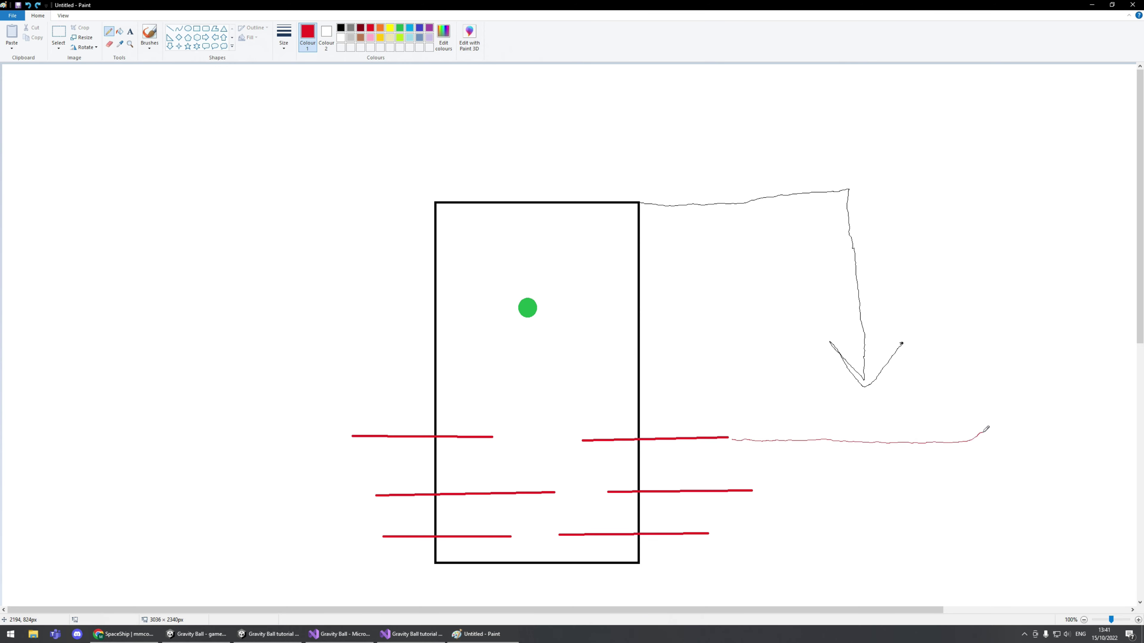
{"action": "left_click", "coordinate": [399, 28]}
{"action": "mouse_move", "coordinate": [539, 308]}
{"action": "left_mouse_down"}
{"action": "mouse_move", "coordinate": [595, 307]}
{"action": "mouse_move", "coordinate": [575, 375]}
{"action": "mouse_move", "coordinate": [611, 373]}
{"action": "left_mouse_up"}
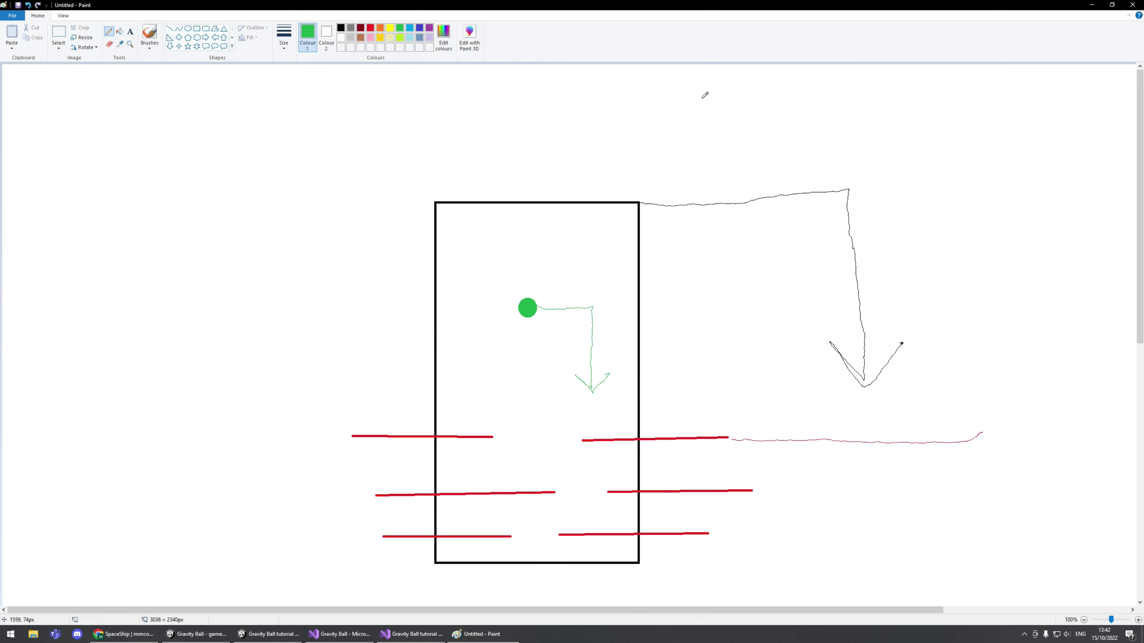
Draw two green ovals above the rectangle with a leftward arrow in the left one, undoing extra right-oval marks.
{"action": "mouse_move", "coordinate": [530, 100]}
{"action": "left_mouse_down"}
{"action": "mouse_move", "coordinate": [539, 136]}
{"action": "mouse_move", "coordinate": [623, 86]}
{"action": "mouse_move", "coordinate": [531, 96]}
{"action": "left_mouse_up"}
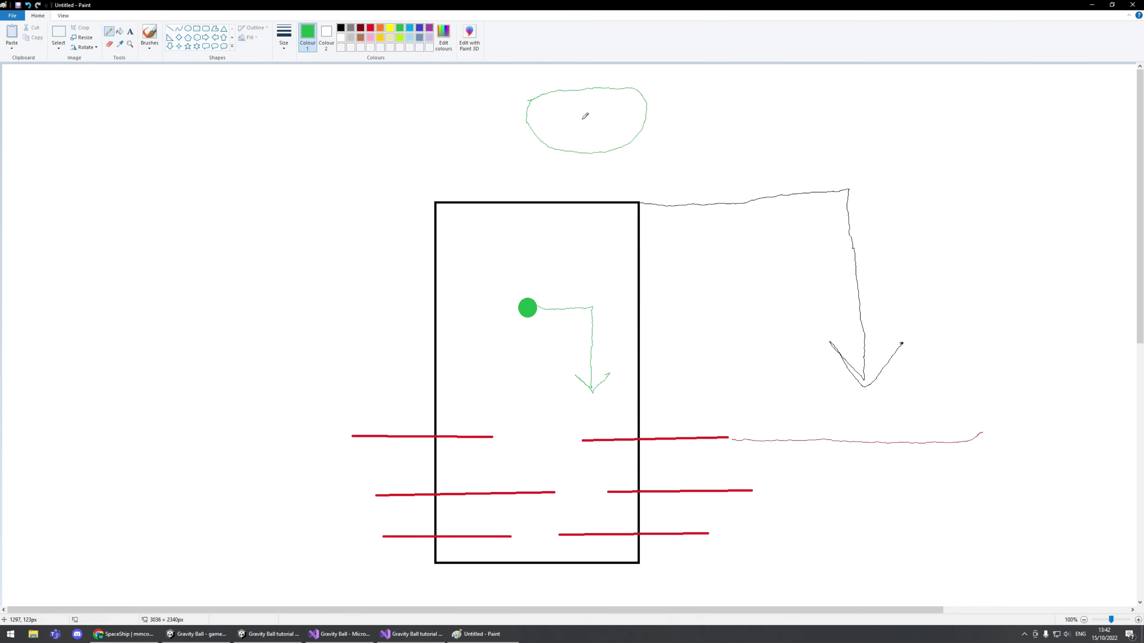
{"action": "left_click_drag", "start_coordinate": [579, 118], "coordinate": [534, 129]}
{"action": "mouse_move", "coordinate": [808, 83]}
{"action": "left_mouse_down"}
{"action": "mouse_move", "coordinate": [845, 145]}
{"action": "mouse_move", "coordinate": [851, 85]}
{"action": "mouse_move", "coordinate": [813, 84]}
{"action": "left_mouse_up"}
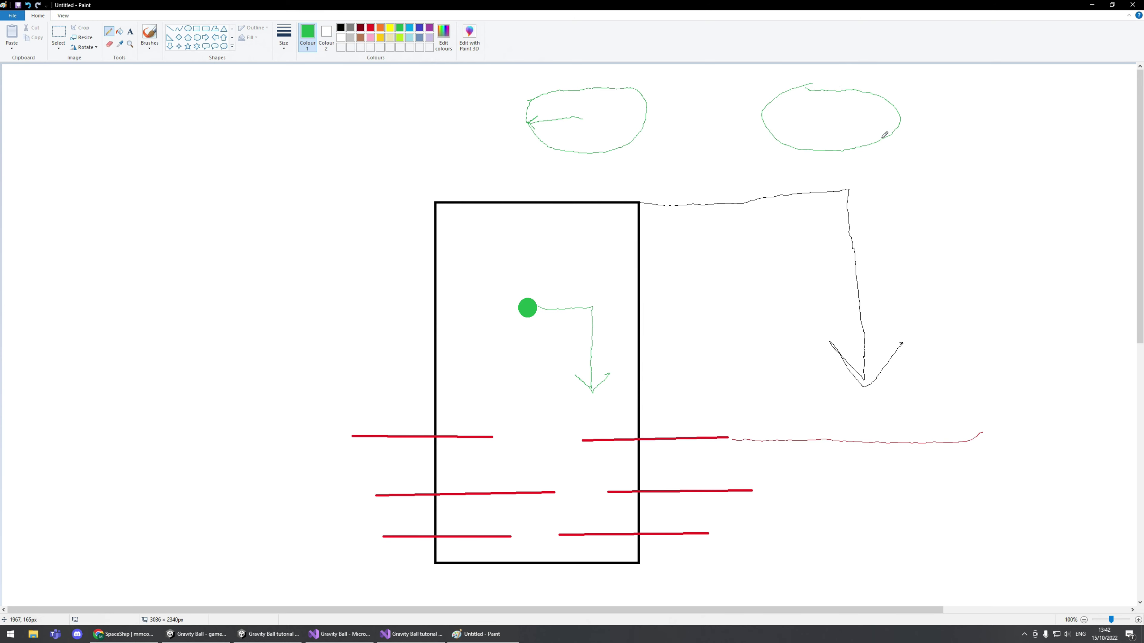
{"action": "mouse_move", "coordinate": [833, 114]}
{"action": "left_mouse_down"}
{"action": "mouse_move", "coordinate": [821, 123]}
{"action": "mouse_move", "coordinate": [833, 128]}
{"action": "left_mouse_up"}
{"action": "mouse_move", "coordinate": [886, 101]}
{"action": "left_mouse_down"}
{"action": "mouse_move", "coordinate": [1033, 96]}
{"action": "mouse_move", "coordinate": [997, 115]}
{"action": "left_mouse_up"}
{"action": "mouse_move", "coordinate": [850, 144]}
{"action": "left_mouse_down"}
{"action": "mouse_move", "coordinate": [884, 171]}
{"action": "mouse_move", "coordinate": [907, 164]}
{"action": "mouse_move", "coordinate": [890, 193]}
{"action": "left_mouse_up"}
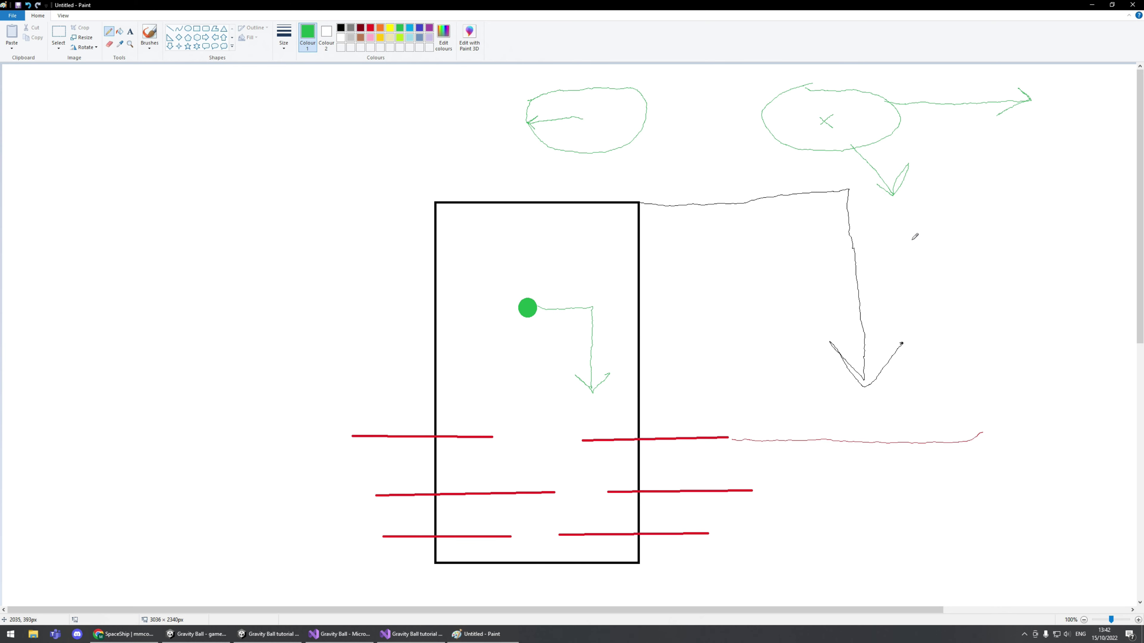
{"action": "mouse_move", "coordinate": [825, 118]}
{"action": "left_mouse_down"}
{"action": "mouse_move", "coordinate": [816, 110]}
{"action": "mouse_move", "coordinate": [811, 119]}
{"action": "mouse_move", "coordinate": [825, 119]}
{"action": "left_mouse_up"}
{"action": "key", "text": "ctrl+z"}
{"action": "key", "text": "ctrl+z"}
{"action": "key", "text": "ctrl+z"}
{"action": "key", "text": "ctrl+z"}
{"action": "key", "text": "ctrl+z"}
{"action": "key", "text": "ctrl+z"}
{"action": "key", "text": "ctrl+z"}
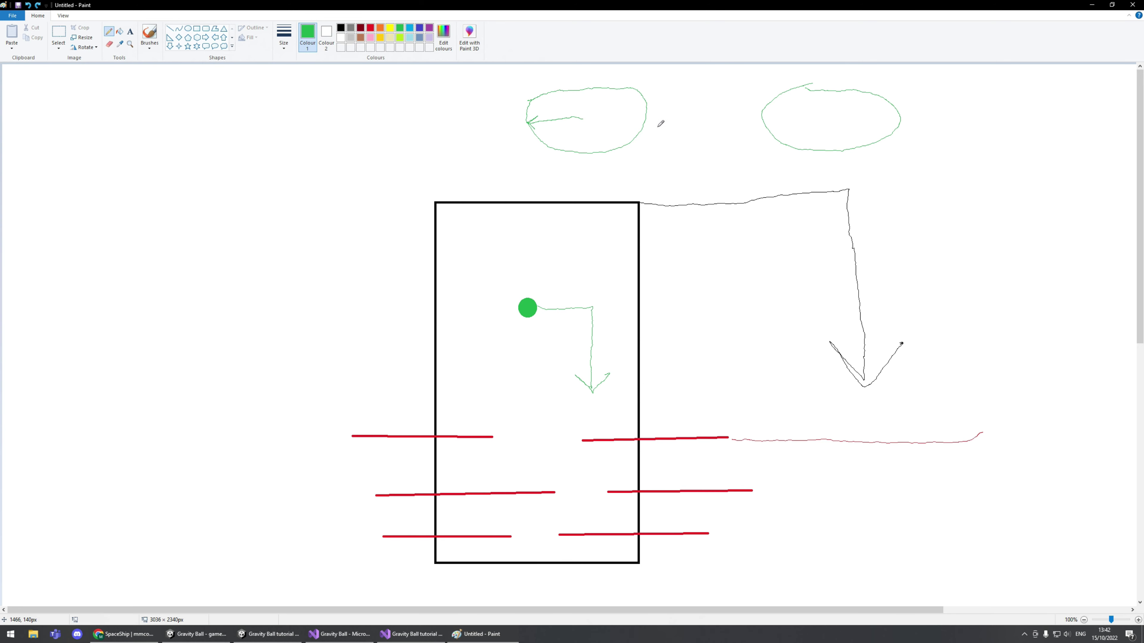
Write 500 at the top right in green, then undo the last zero.
{"action": "mouse_move", "coordinate": [983, 94]}
{"action": "left_mouse_down"}
{"action": "mouse_move", "coordinate": [1012, 89]}
{"action": "mouse_move", "coordinate": [952, 134]}
{"action": "left_mouse_up"}
{"action": "mouse_move", "coordinate": [1020, 97]}
{"action": "left_mouse_down"}
{"action": "mouse_move", "coordinate": [1053, 89]}
{"action": "mouse_move", "coordinate": [1032, 96]}
{"action": "left_mouse_up"}
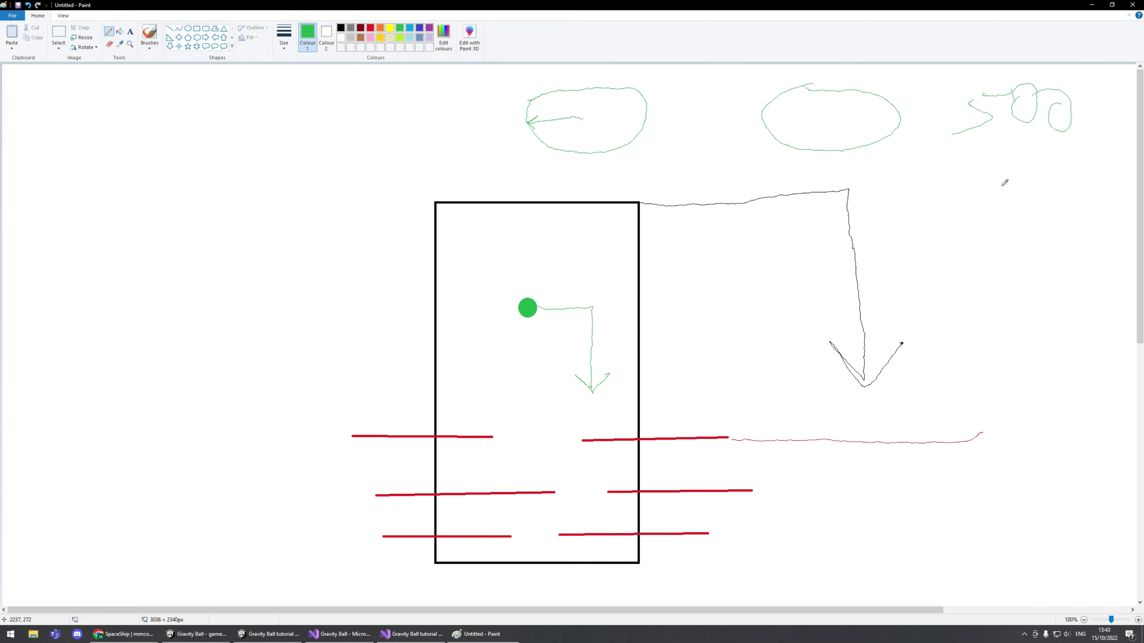
{"action": "key", "text": "ctrl+z"}
{"action": "key", "text": "ctrl+z"}
{"action": "key", "text": "ctrl+z"}
{"action": "key", "text": "ctrl+z"}
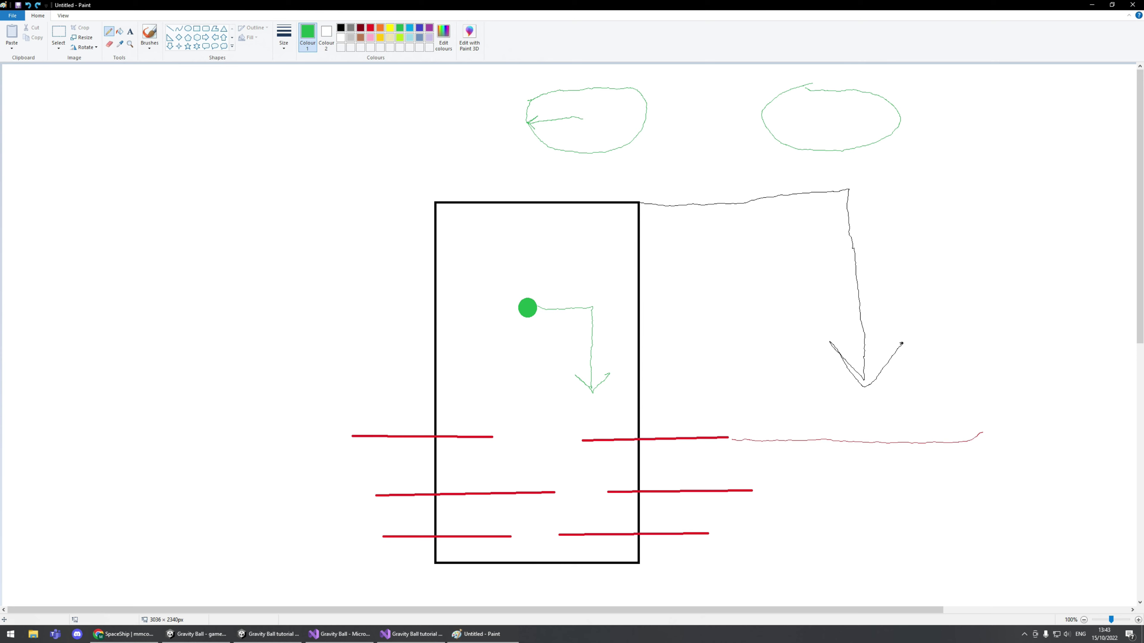
Handwrite a green heading at the top-left, undoing a stray dash below it.
{"action": "left_click_drag", "start_coordinate": [64, 101], "coordinate": [62, 126]}
{"action": "mouse_move", "coordinate": [58, 109]}
{"action": "left_mouse_down"}
{"action": "mouse_move", "coordinate": [75, 106]}
{"action": "mouse_move", "coordinate": [76, 121]}
{"action": "mouse_move", "coordinate": [97, 128]}
{"action": "left_mouse_up"}
{"action": "left_click_drag", "start_coordinate": [128, 98], "coordinate": [109, 105]}
{"action": "mouse_move", "coordinate": [127, 130]}
{"action": "left_mouse_down"}
{"action": "mouse_move", "coordinate": [135, 107]}
{"action": "mouse_move", "coordinate": [148, 107]}
{"action": "left_mouse_up"}
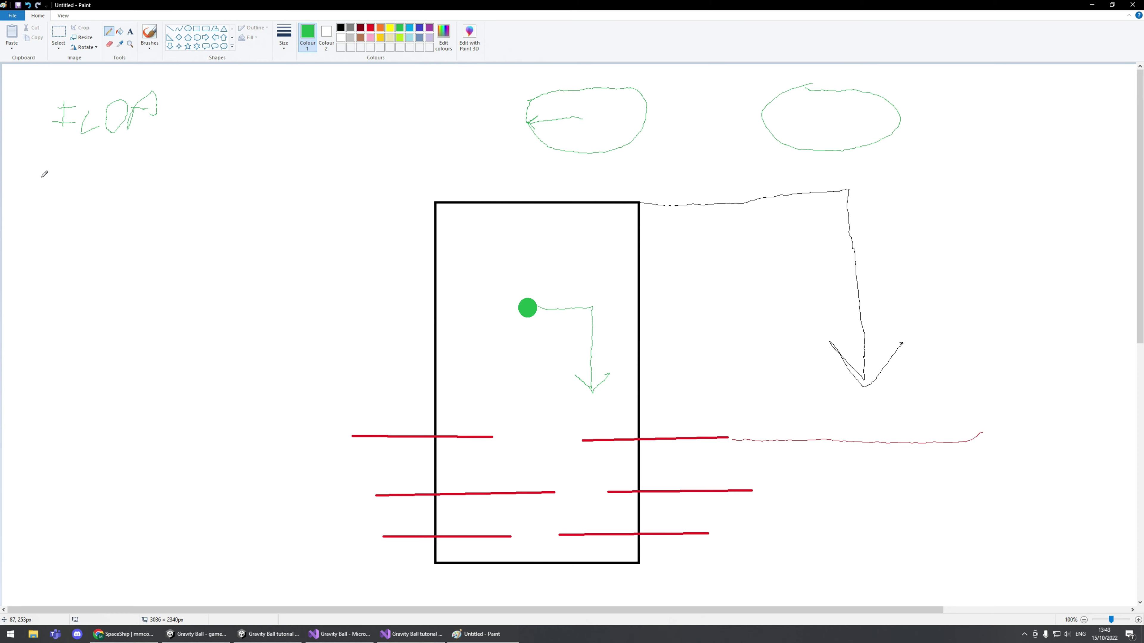
{"action": "mouse_move", "coordinate": [31, 174]}
{"action": "left_mouse_down"}
{"action": "mouse_move", "coordinate": [35, 193]}
{"action": "mouse_move", "coordinate": [53, 199]}
{"action": "left_mouse_up"}
{"action": "key", "text": "ctrl+z"}
Write a green note line under the heading and box it.
{"action": "left_click_drag", "start_coordinate": [66, 169], "coordinate": [62, 213]}
{"action": "mouse_move", "coordinate": [63, 193]}
{"action": "left_mouse_down"}
{"action": "mouse_move", "coordinate": [73, 204]}
{"action": "mouse_move", "coordinate": [63, 209]}
{"action": "left_mouse_up"}
{"action": "left_click_drag", "start_coordinate": [95, 164], "coordinate": [117, 223]}
{"action": "mouse_move", "coordinate": [157, 191]}
{"action": "left_mouse_down"}
{"action": "mouse_move", "coordinate": [142, 190]}
{"action": "mouse_move", "coordinate": [203, 217]}
{"action": "mouse_move", "coordinate": [230, 179]}
{"action": "mouse_move", "coordinate": [235, 219]}
{"action": "mouse_move", "coordinate": [286, 227]}
{"action": "left_mouse_up"}
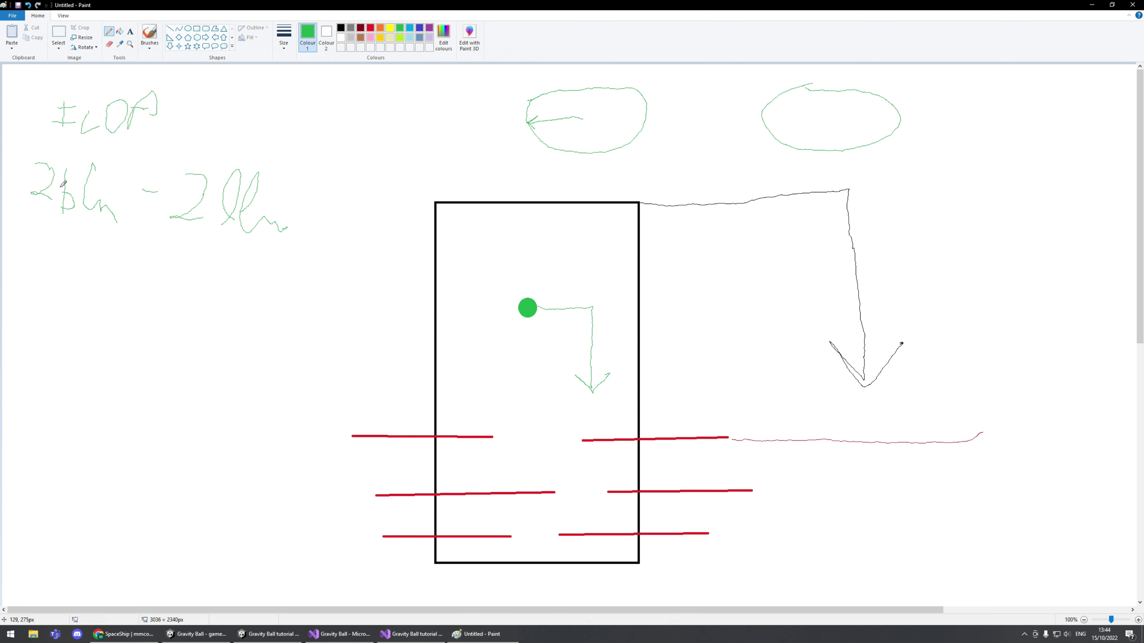
{"action": "mouse_move", "coordinate": [26, 155]}
{"action": "left_mouse_down"}
{"action": "mouse_move", "coordinate": [293, 151]}
{"action": "mouse_move", "coordinate": [201, 260]}
{"action": "mouse_move", "coordinate": [18, 184]}
{"action": "mouse_move", "coordinate": [28, 156]}
{"action": "left_mouse_up"}
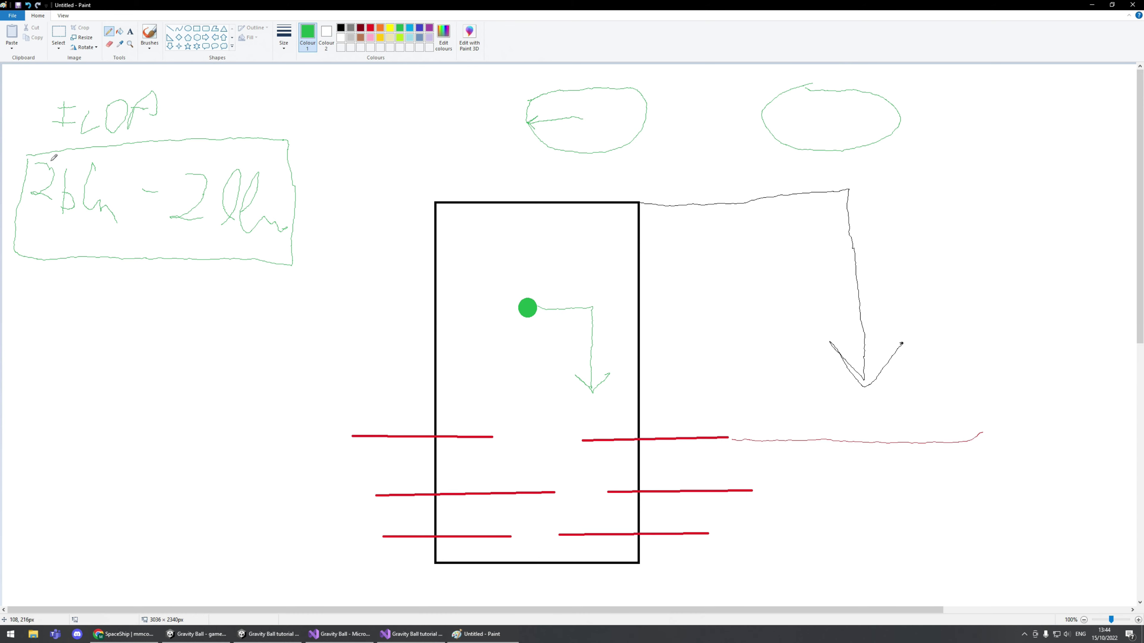
Draw a line down from the boxed note, write a note beneath, and add a rightward arrow.
{"action": "left_click_drag", "start_coordinate": [59, 261], "coordinate": [55, 313]}
{"action": "mouse_move", "coordinate": [40, 355]}
{"action": "left_mouse_down"}
{"action": "mouse_move", "coordinate": [87, 362]}
{"action": "mouse_move", "coordinate": [60, 376]}
{"action": "left_mouse_up"}
{"action": "mouse_move", "coordinate": [103, 332]}
{"action": "left_mouse_down"}
{"action": "mouse_move", "coordinate": [107, 367]}
{"action": "mouse_move", "coordinate": [148, 387]}
{"action": "left_mouse_up"}
{"action": "mouse_move", "coordinate": [32, 325]}
{"action": "left_mouse_down"}
{"action": "mouse_move", "coordinate": [256, 315]}
{"action": "mouse_move", "coordinate": [246, 355]}
{"action": "left_mouse_up"}
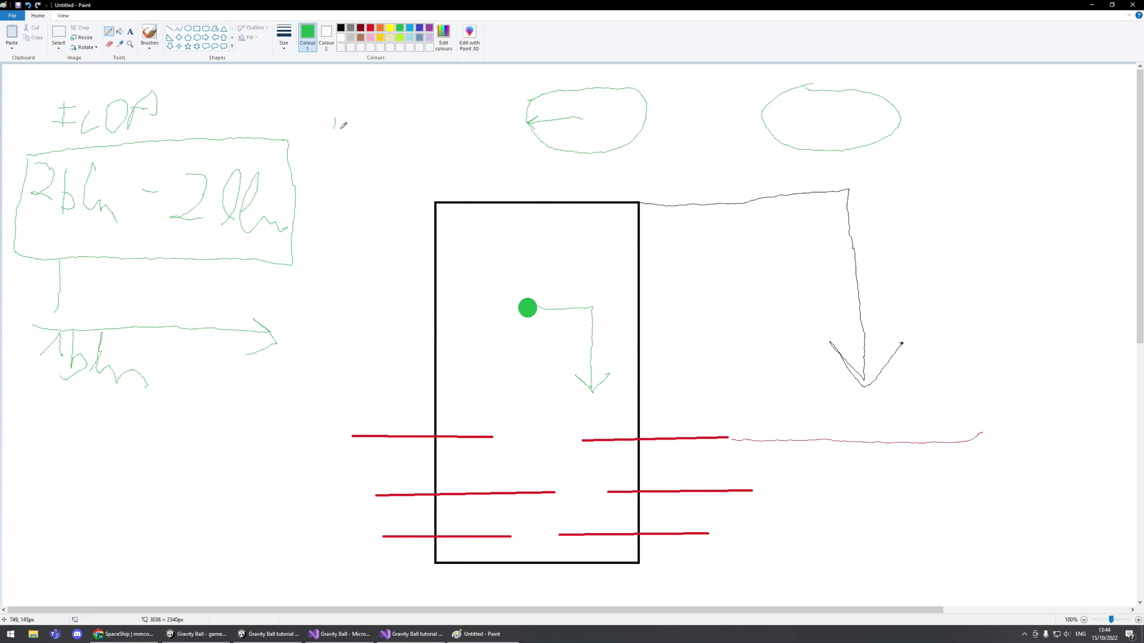
Draw a row of green X marks leading to the left oval, plus two crossed-through X marks below.
{"action": "left_click_drag", "start_coordinate": [366, 107], "coordinate": [346, 127]}
{"action": "mouse_move", "coordinate": [355, 114]}
{"action": "left_mouse_down"}
{"action": "mouse_move", "coordinate": [380, 140]}
{"action": "mouse_move", "coordinate": [414, 118]}
{"action": "left_mouse_up"}
{"action": "left_click_drag", "start_coordinate": [405, 118], "coordinate": [445, 127]}
{"action": "left_click_drag", "start_coordinate": [451, 115], "coordinate": [475, 136]}
{"action": "left_click_drag", "start_coordinate": [484, 120], "coordinate": [504, 139]}
{"action": "mouse_move", "coordinate": [469, 176]}
{"action": "left_mouse_down"}
{"action": "mouse_move", "coordinate": [513, 161]}
{"action": "mouse_move", "coordinate": [511, 181]}
{"action": "left_mouse_up"}
{"action": "left_click_drag", "start_coordinate": [571, 157], "coordinate": [532, 182]}
{"action": "left_click_drag", "start_coordinate": [538, 164], "coordinate": [565, 186]}
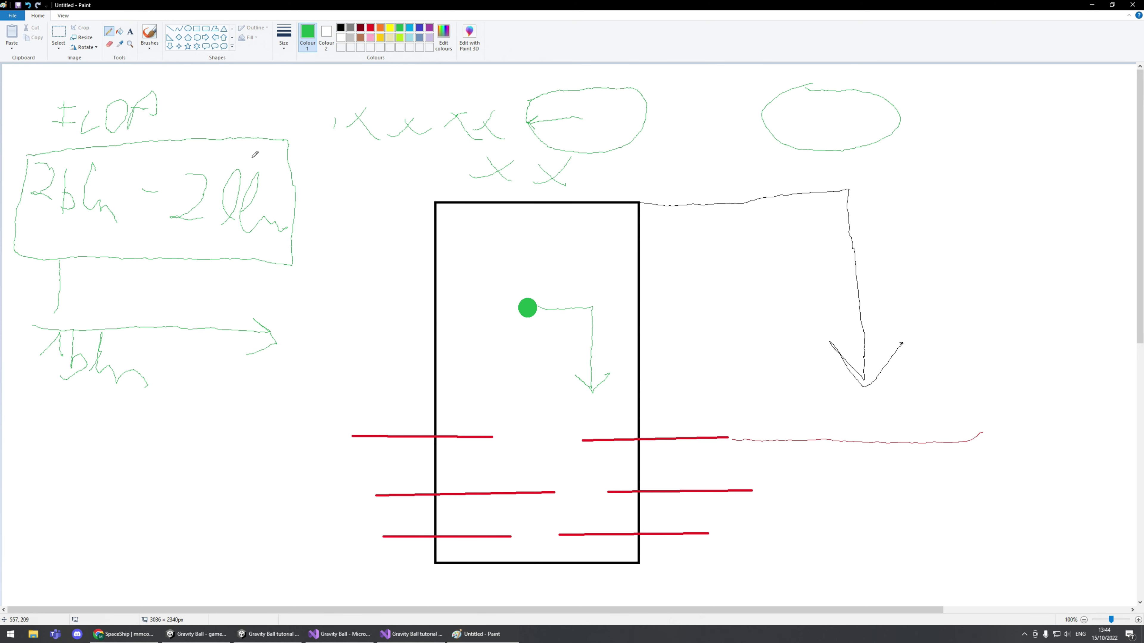
{"action": "mouse_move", "coordinate": [588, 157]}
{"action": "left_mouse_down"}
{"action": "mouse_move", "coordinate": [523, 192]}
{"action": "mouse_move", "coordinate": [504, 173]}
{"action": "mouse_move", "coordinate": [488, 182]}
{"action": "left_mouse_up"}
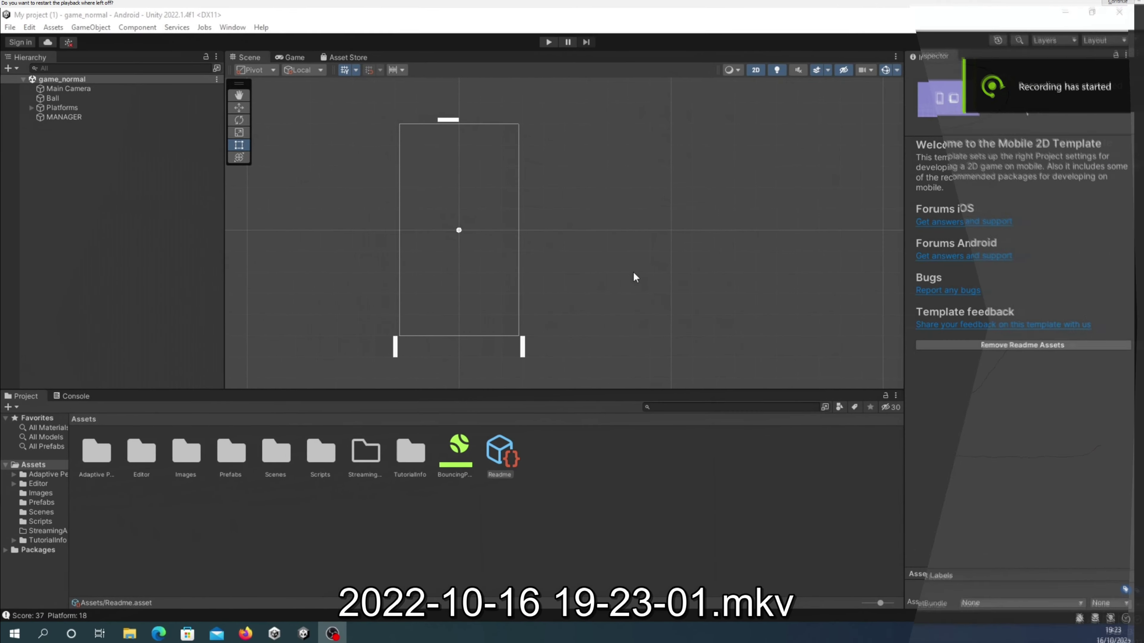
Start the Gravity Ball game and steer the ball left and right through the first platform gaps.
{"action": "left_click", "coordinate": [548, 41]}
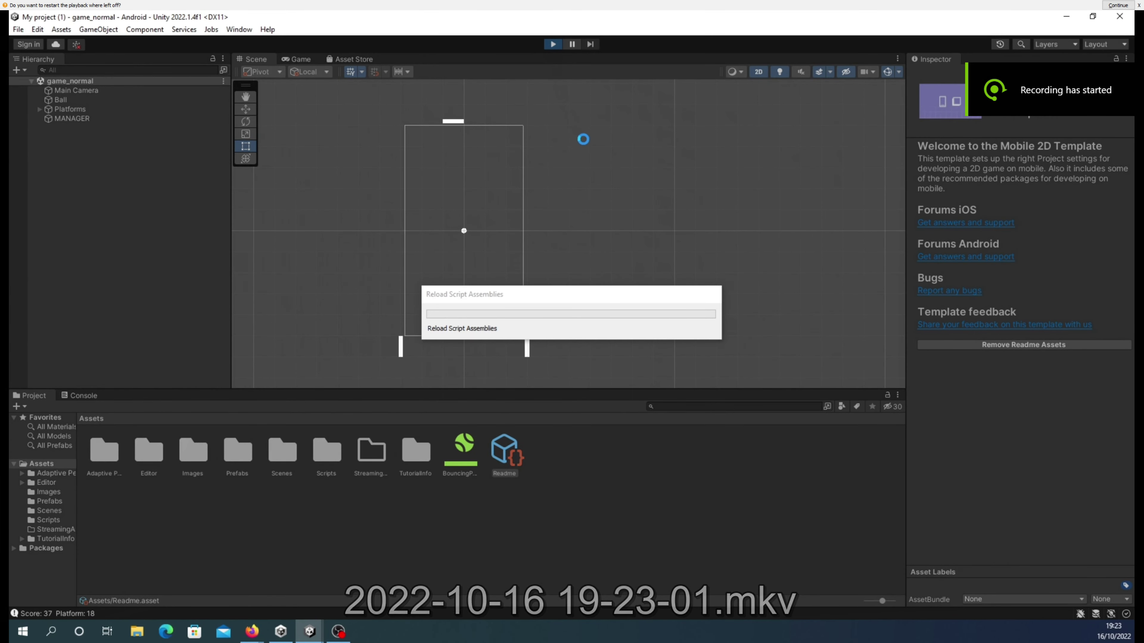
{"action": "key", "text": "Left"}
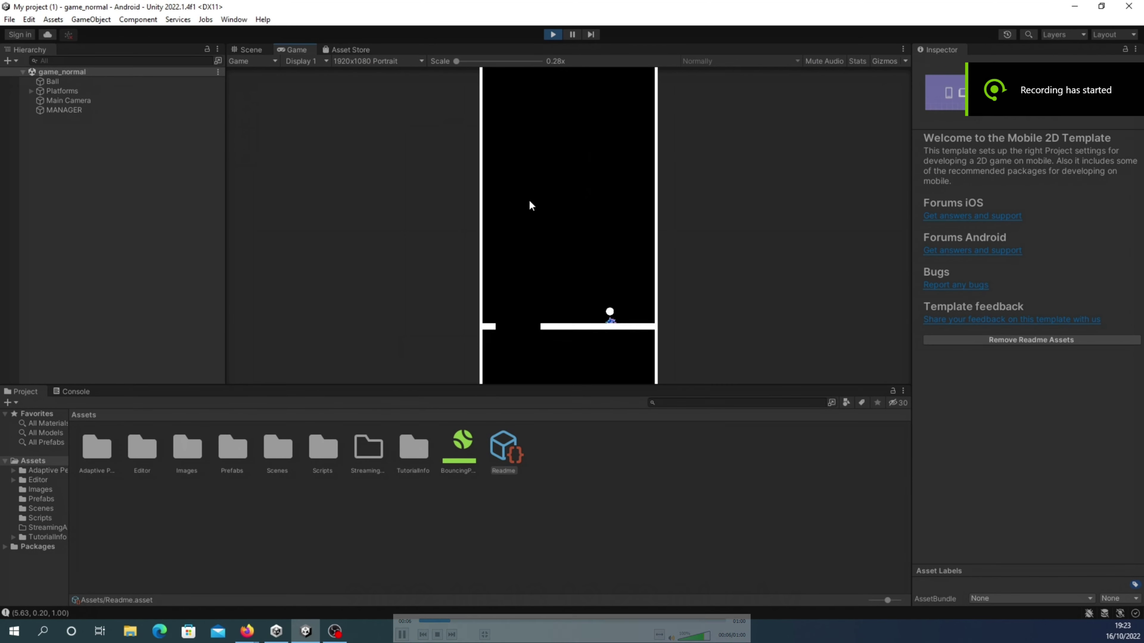
{"action": "key", "text": "Right"}
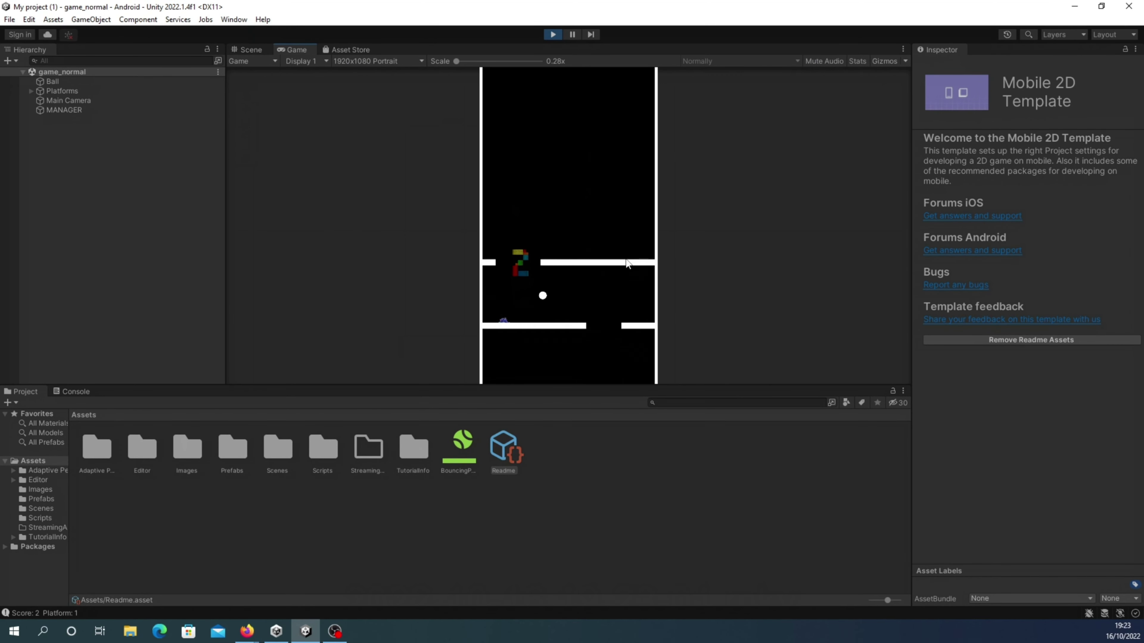
{"action": "key", "text": "Left"}
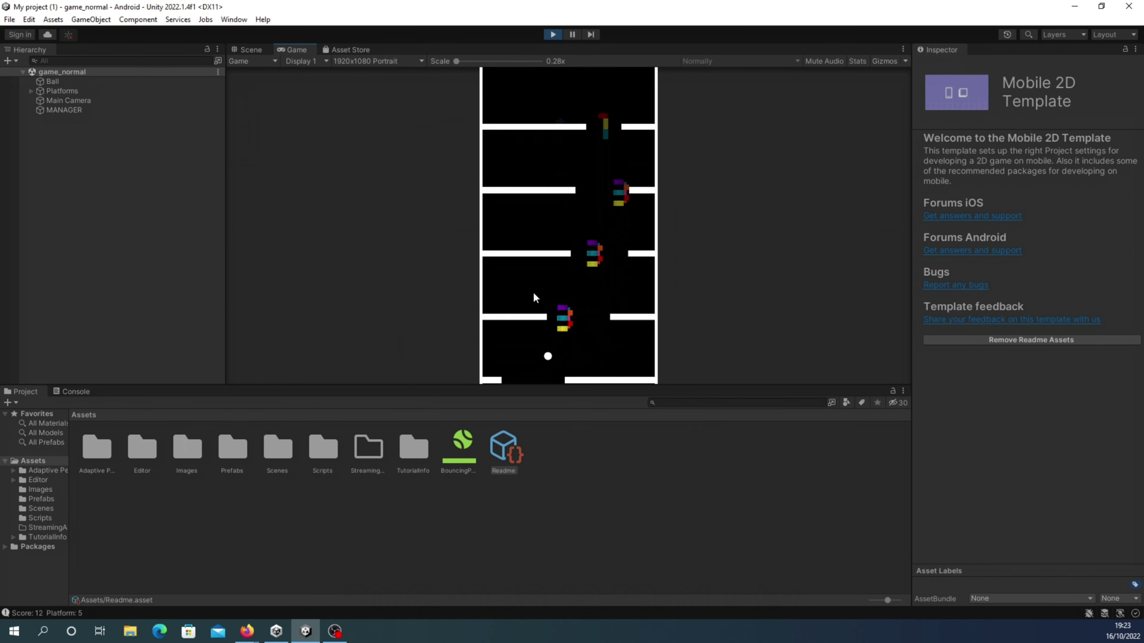
{"action": "key", "text": "Right"}
{"action": "key", "text": "Left"}
{"action": "key", "text": "Right"}
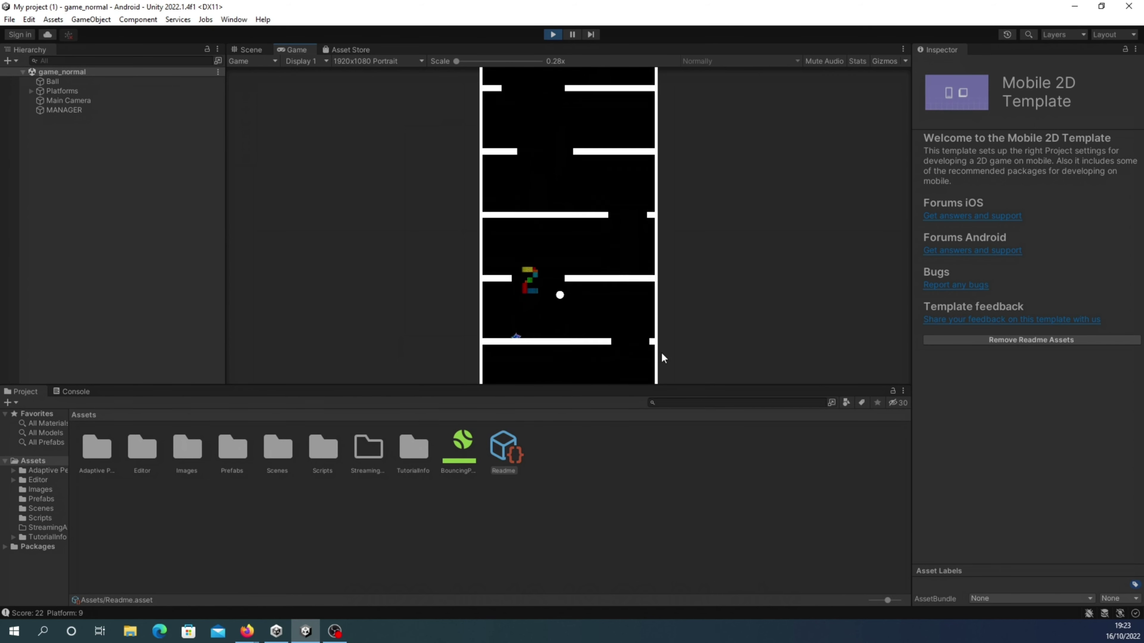
Keep steering the ball down through gaps to a score of 100, then stop play mode.
{"action": "key", "text": "Left"}
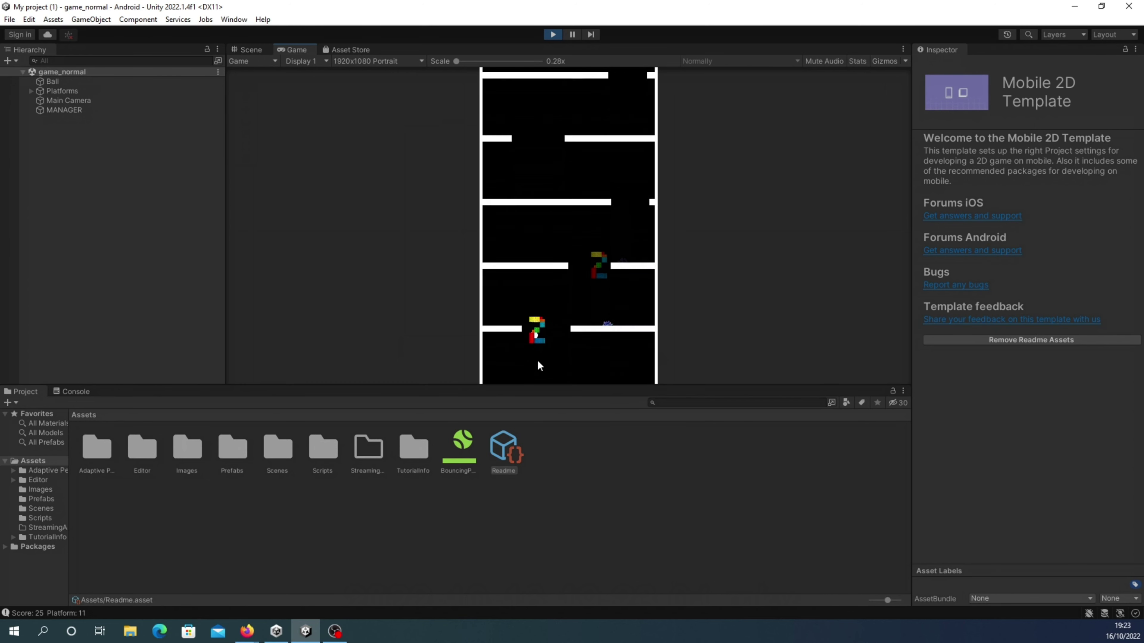
{"action": "key", "text": "Right"}
{"action": "key", "text": "Right"}
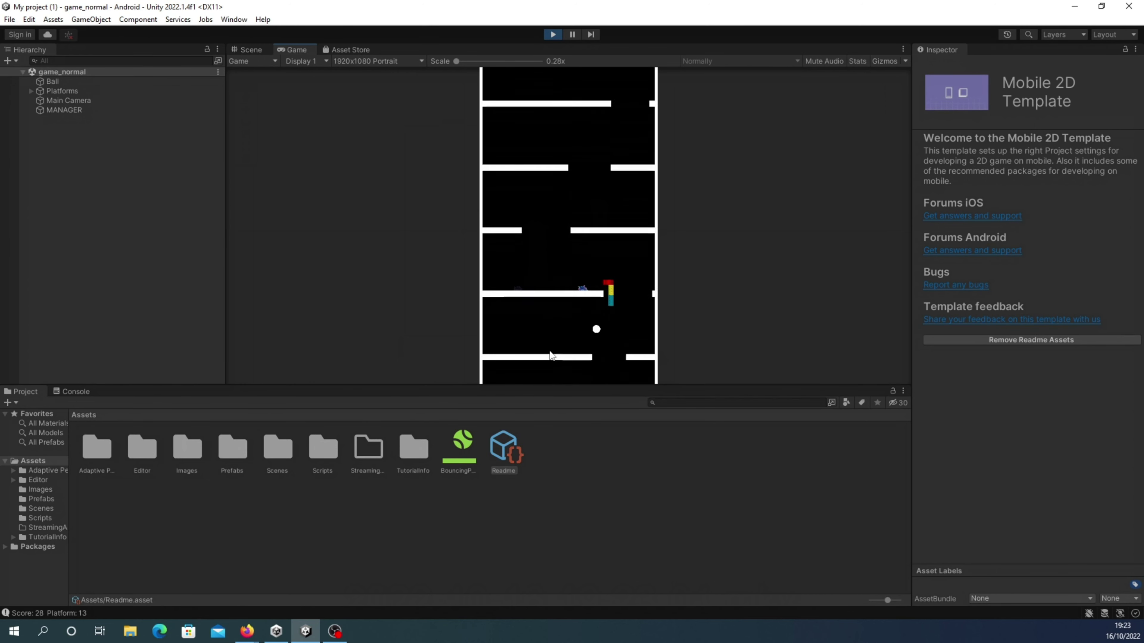
{"action": "key", "text": "Left"}
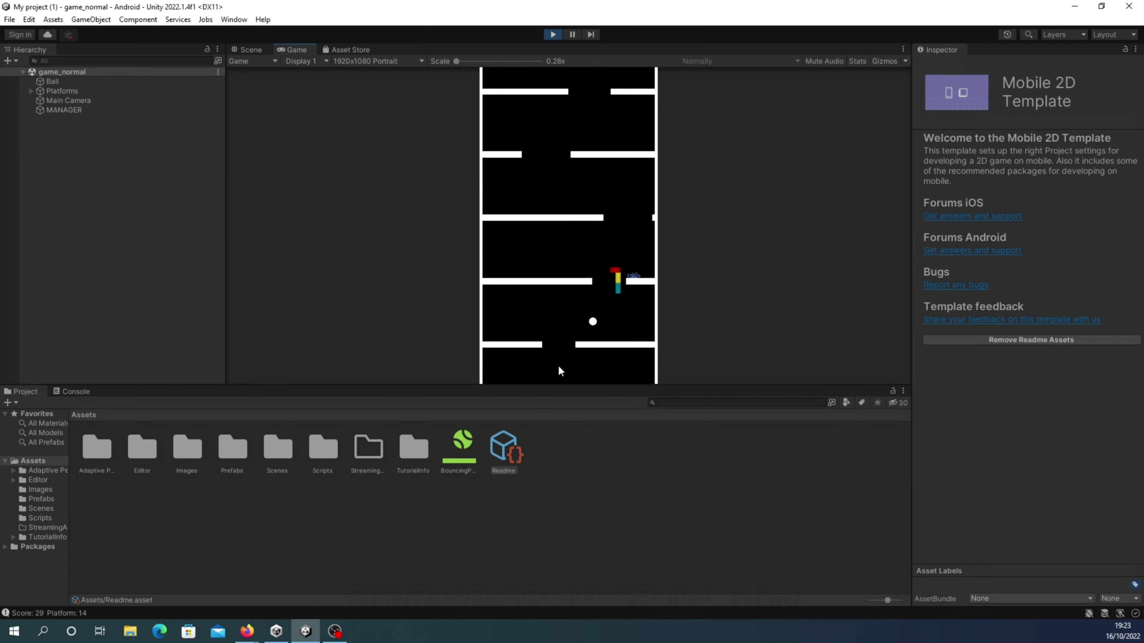
{"action": "key", "text": "Right"}
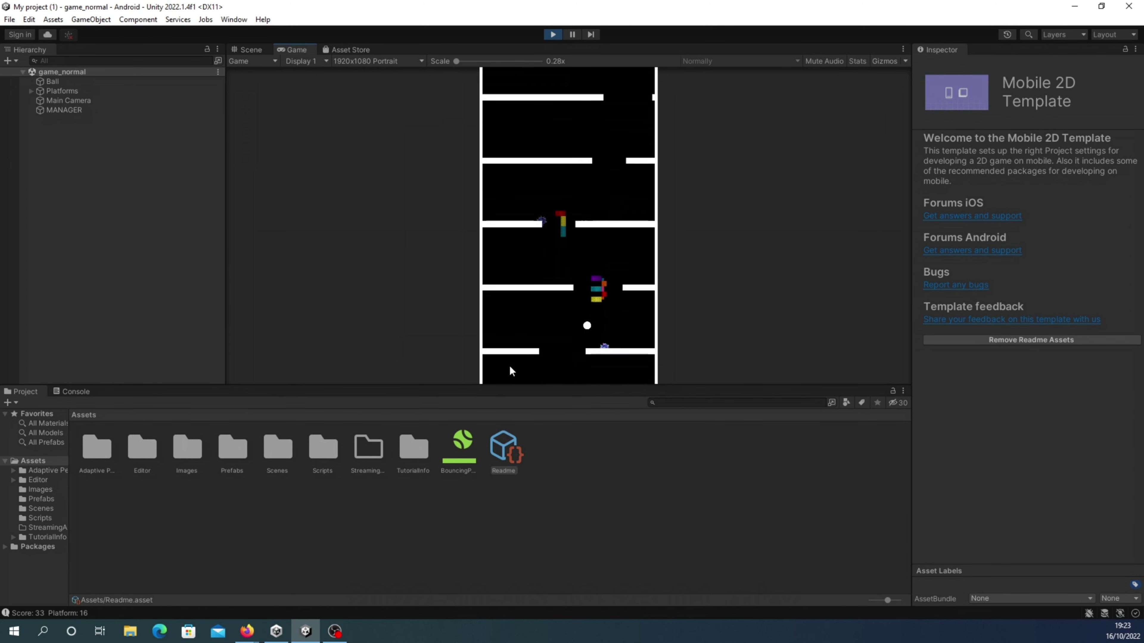
{"action": "key", "text": "Left"}
{"action": "key", "text": "Left"}
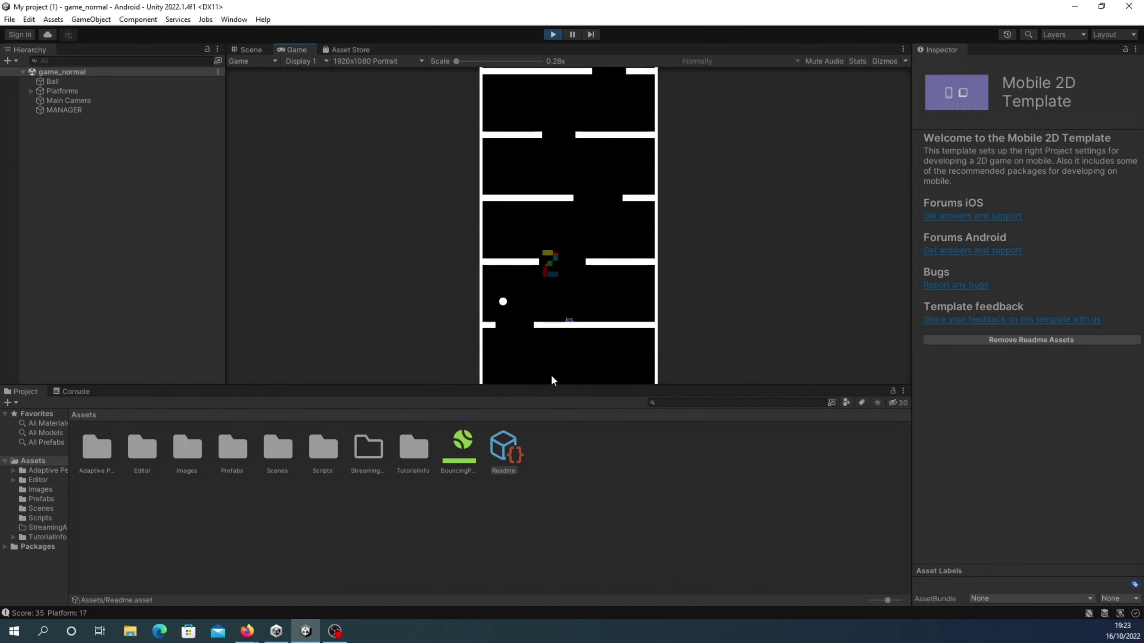
{"action": "key", "text": "Right"}
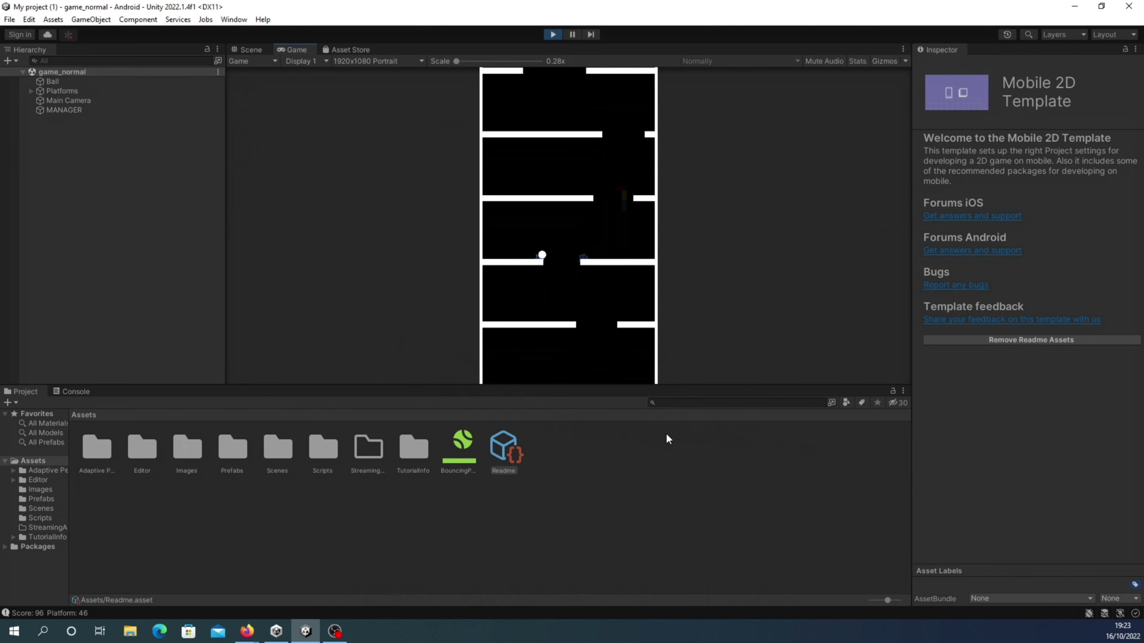
{"action": "left_click", "coordinate": [556, 35]}
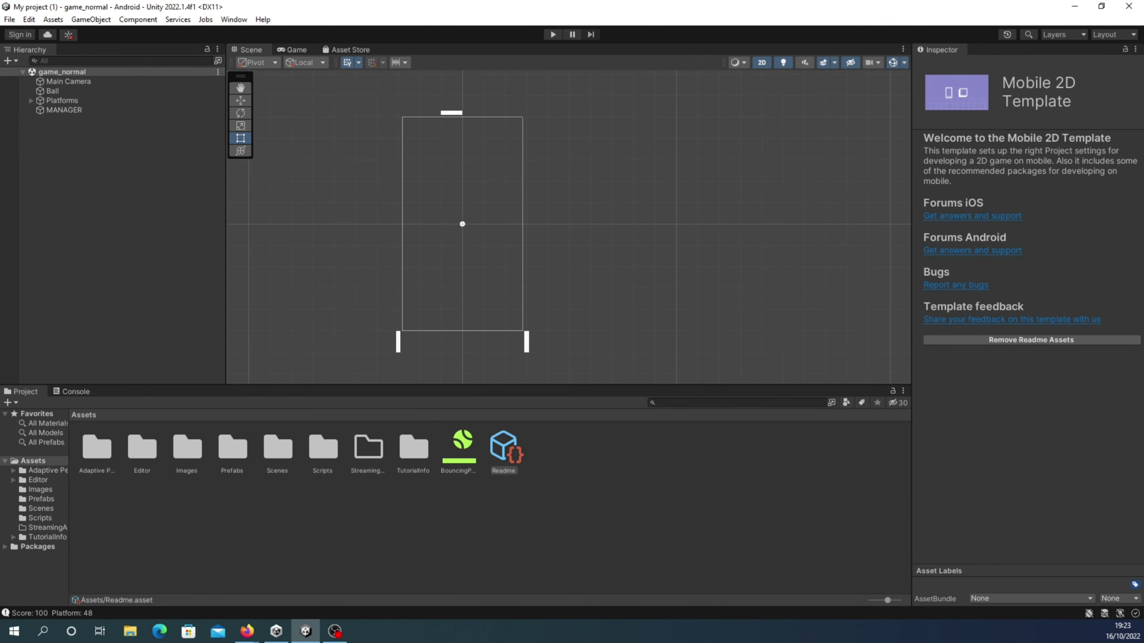